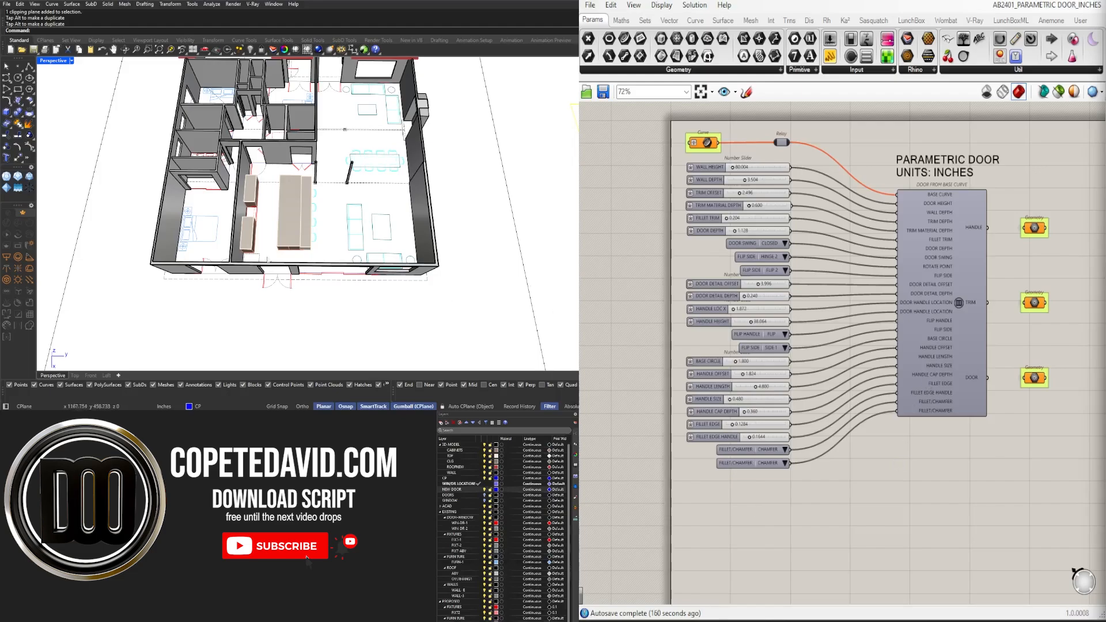
Step: Switch the Perspective viewport to the Arctic - PRESENTATION display mode
{"action": "right_click_drag", "start_coordinate": [346, 259], "coordinate": [429, 222]}
{"action": "left_click", "coordinate": [54, 62]}
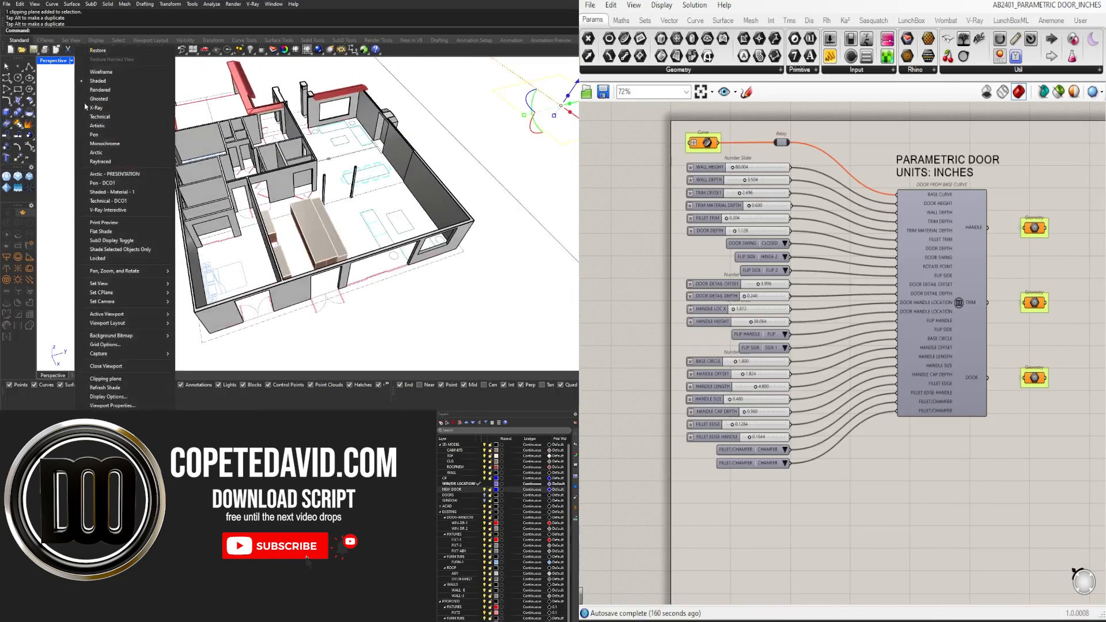
{"action": "left_click", "coordinate": [139, 173]}
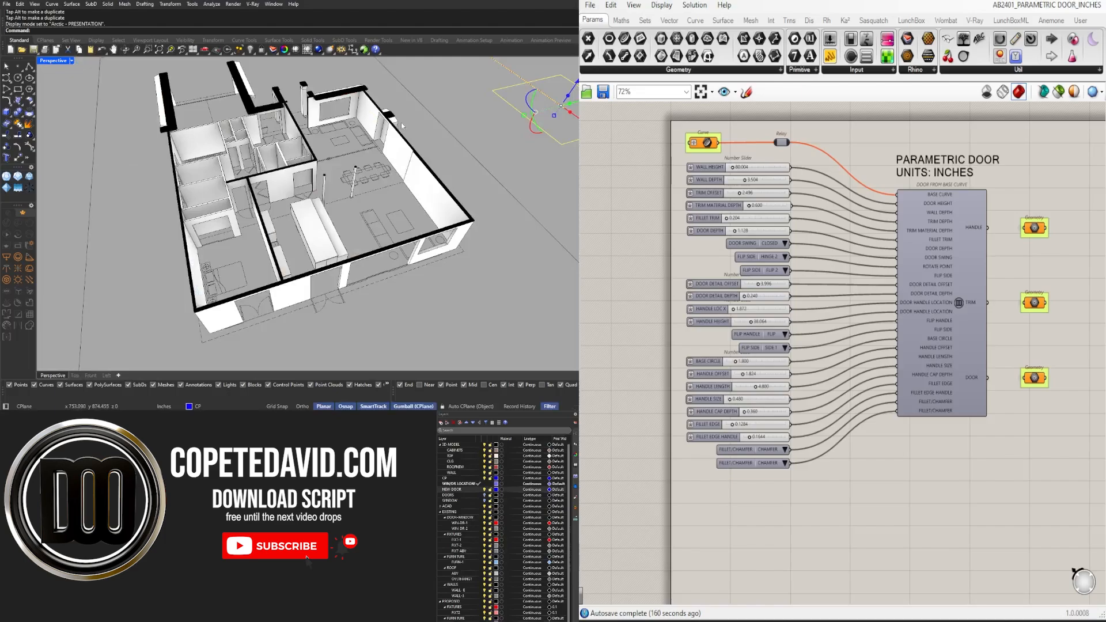
Step: Select the threshold line across the interior door opening, zoom to it and highlight its WIN/DR LOCATIONS layer
{"action": "right_click_drag", "start_coordinate": [372, 134], "coordinate": [263, 185]}
{"action": "scroll", "coordinate": [287, 203], "scroll_direction": "up", "scroll_amount": 10}
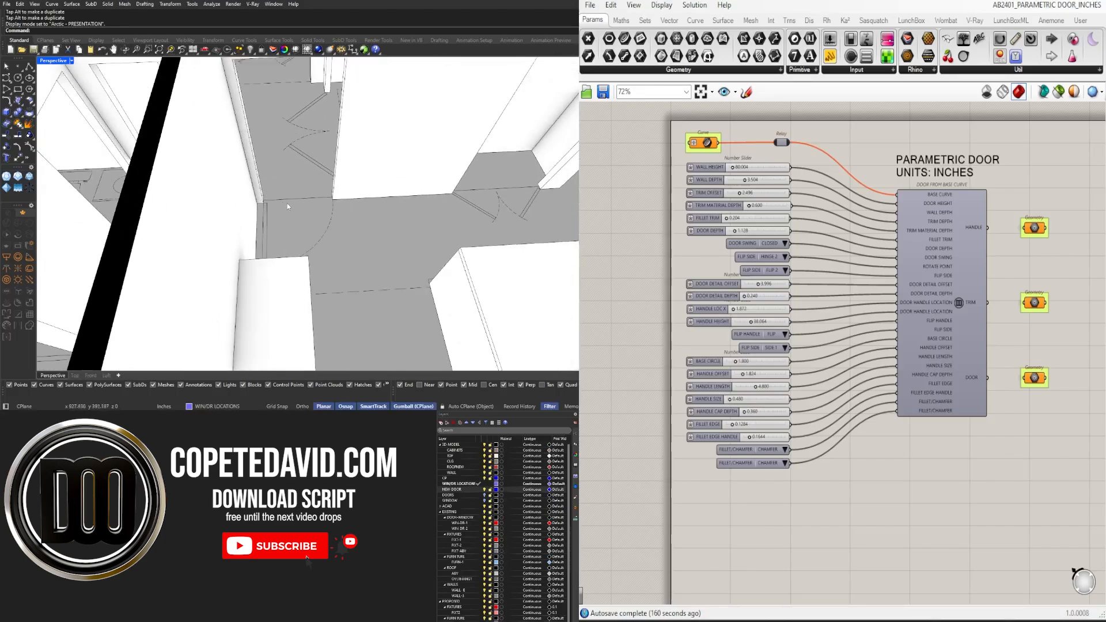
{"action": "left_click", "coordinate": [285, 199]}
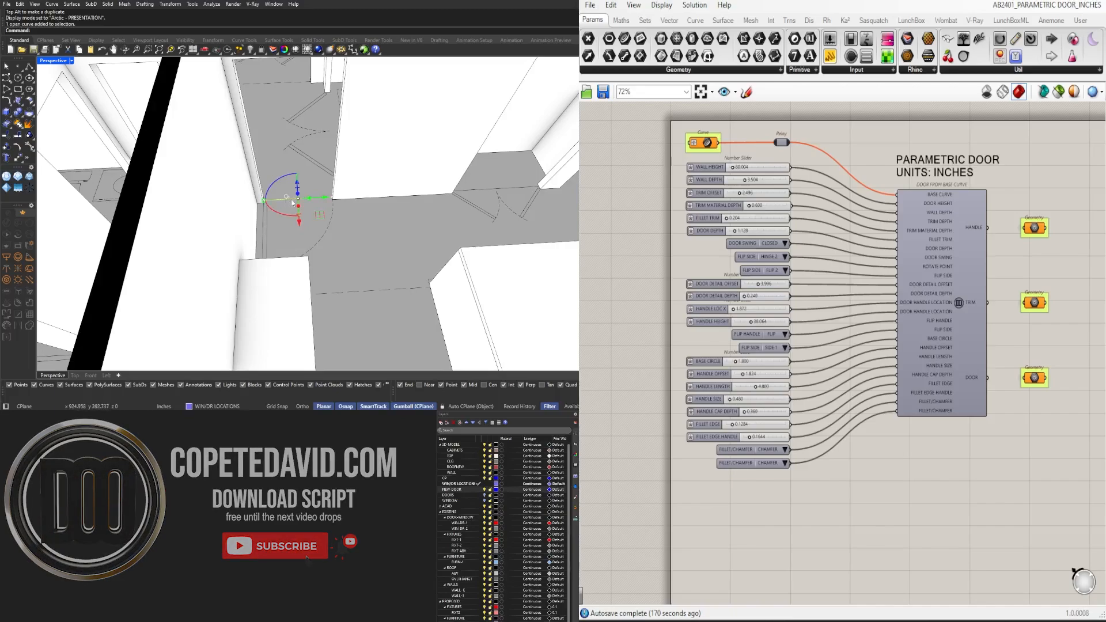
{"action": "key", "text": "Return"}
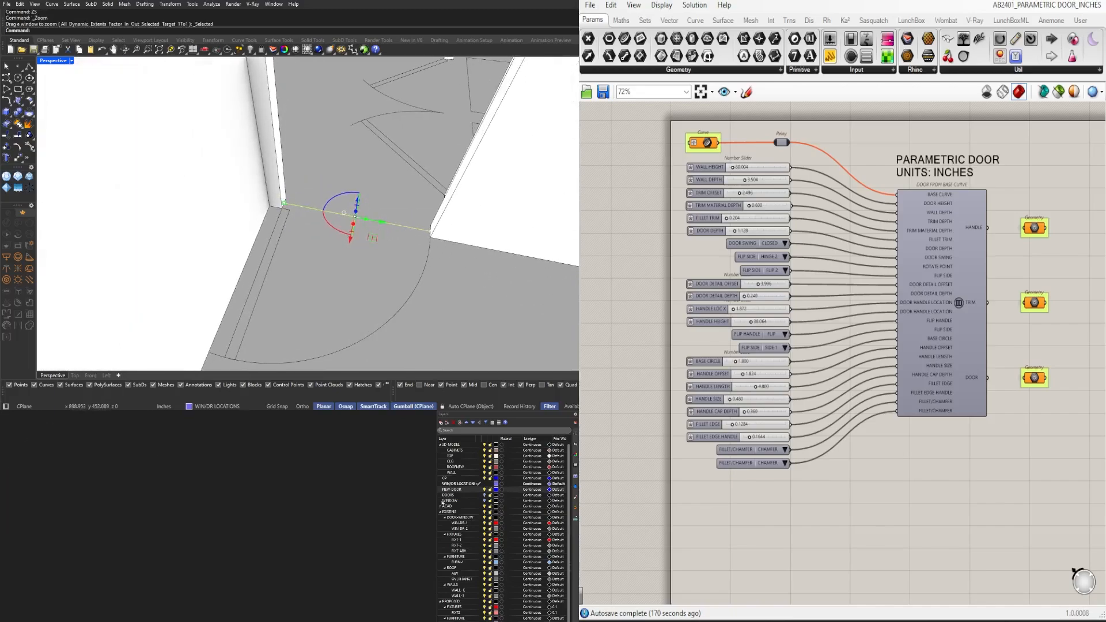
{"action": "left_click", "coordinate": [454, 484]}
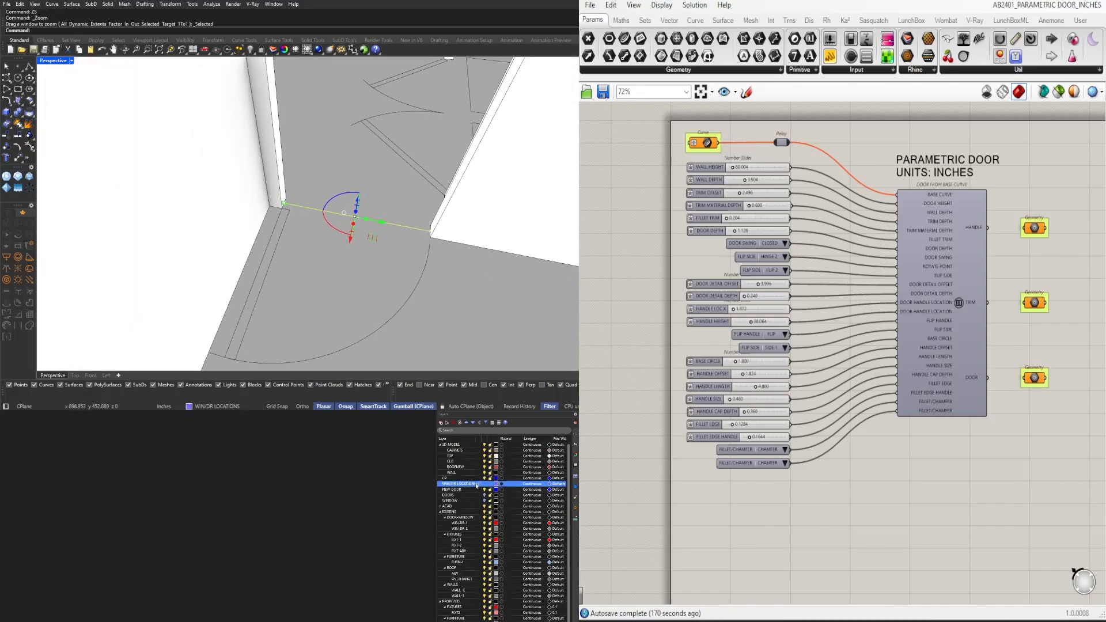
{"action": "right_click_drag", "start_coordinate": [311, 210], "coordinate": [298, 205]}
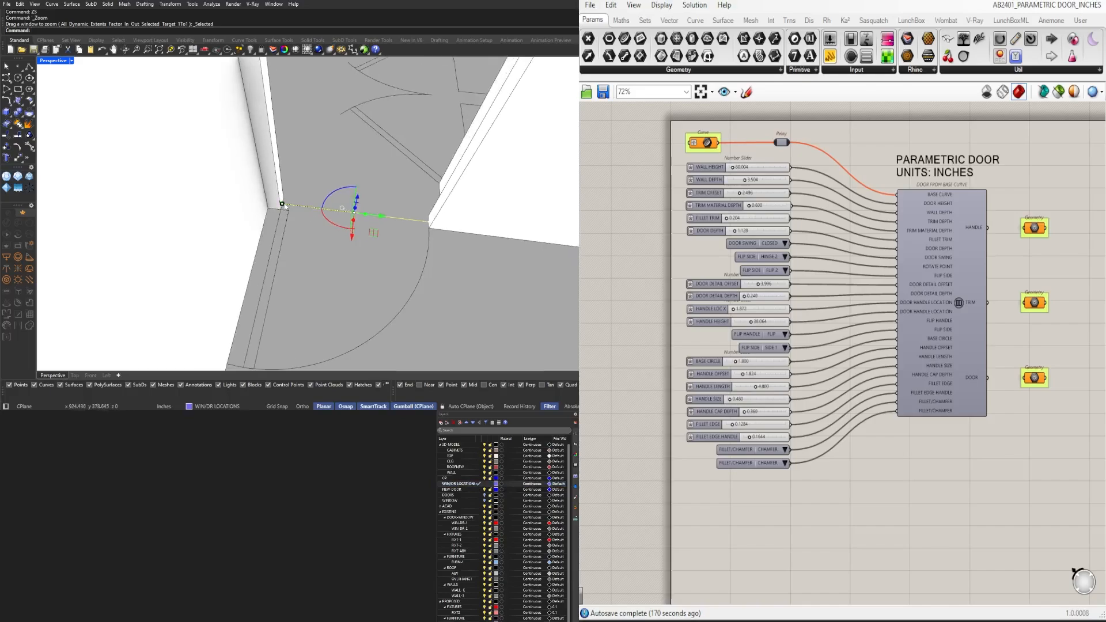
{"action": "scroll", "coordinate": [374, 204], "scroll_direction": "down", "scroll_amount": 5}
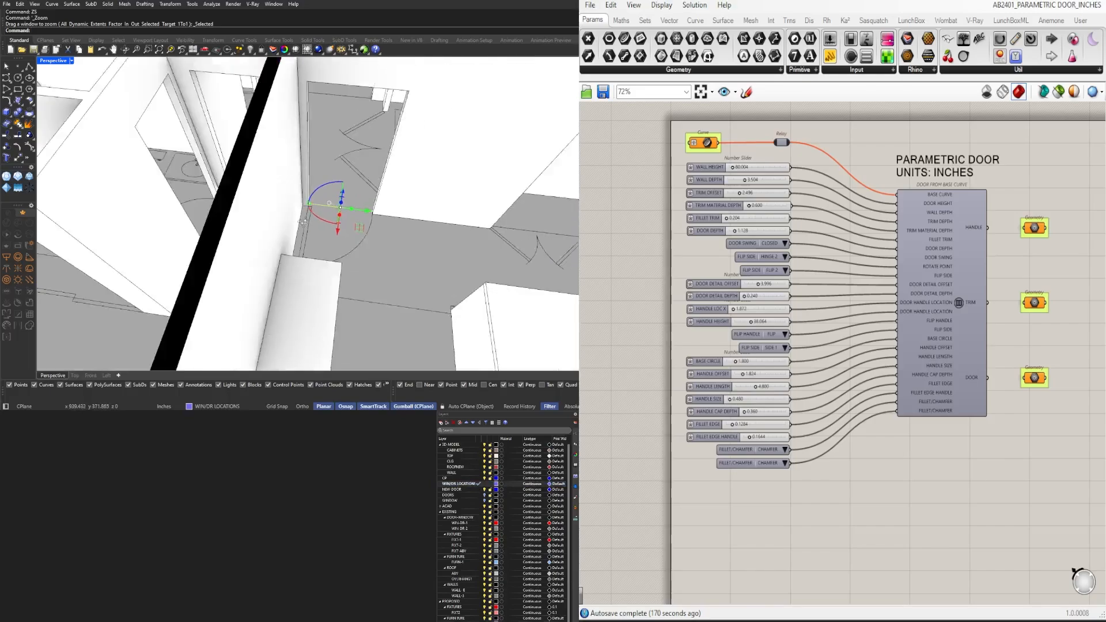
Step: Assign the selected threshold line as the single curve of the parametric door script's Curve parameter
{"action": "right_click_drag", "start_coordinate": [374, 205], "coordinate": [305, 181]}
{"action": "scroll", "coordinate": [349, 209], "scroll_direction": "up", "scroll_amount": 3}
{"action": "scroll", "coordinate": [304, 181], "scroll_direction": "down", "scroll_amount": 5}
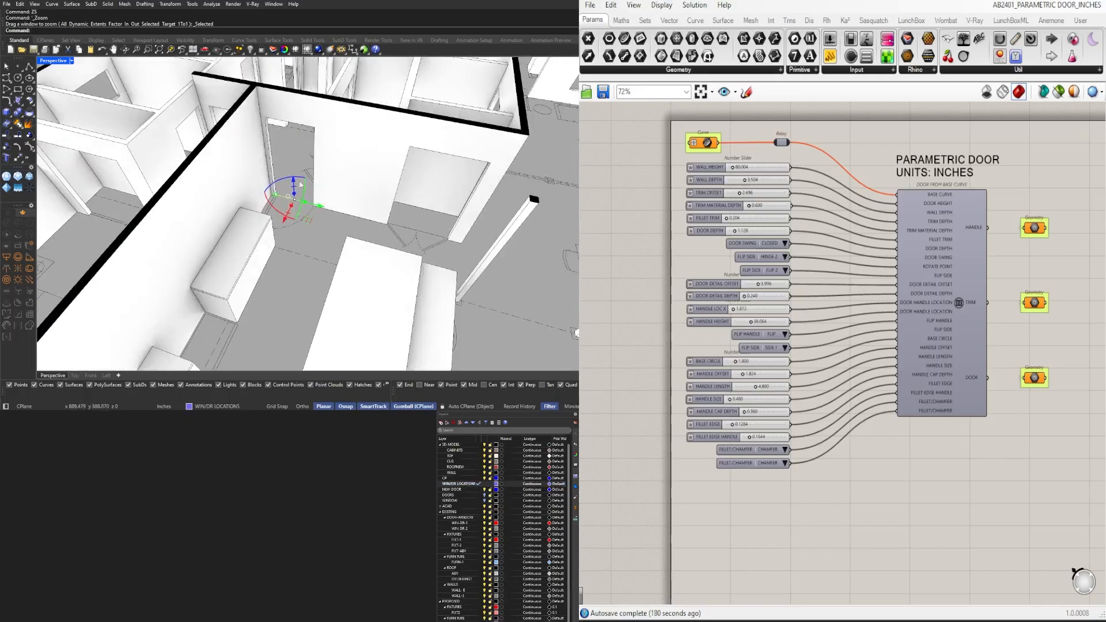
{"action": "scroll", "coordinate": [300, 178], "scroll_direction": "up", "scroll_amount": 5}
{"action": "scroll", "coordinate": [701, 141], "scroll_direction": "up", "scroll_amount": 4}
{"action": "right_click", "coordinate": [702, 141]}
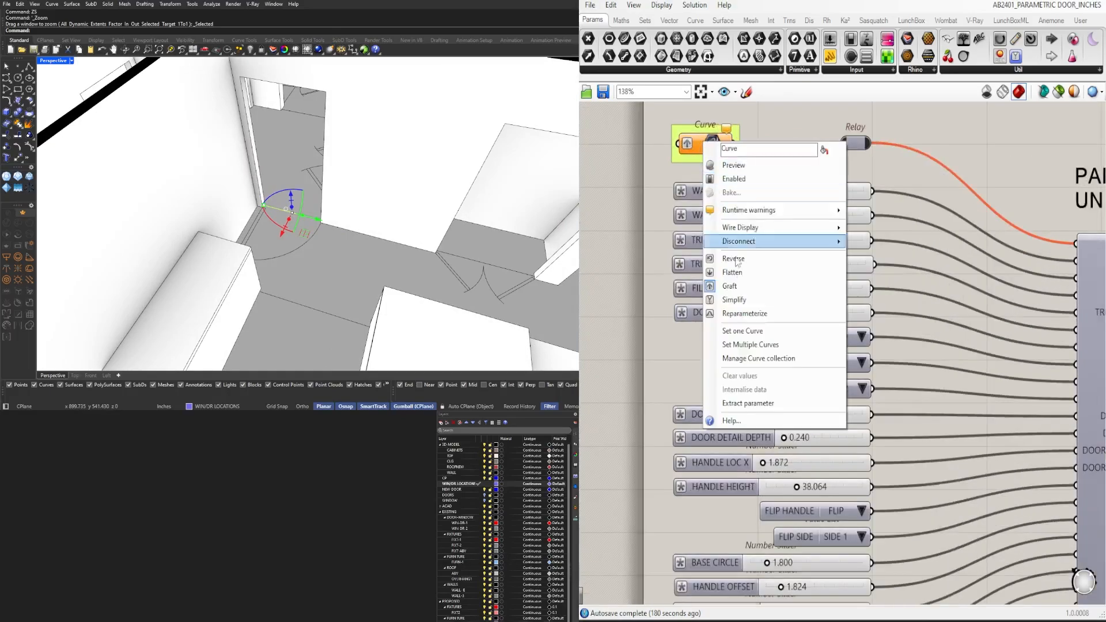
{"action": "left_click", "coordinate": [717, 331]}
{"action": "scroll", "coordinate": [365, 237], "scroll_direction": "down", "scroll_amount": 3}
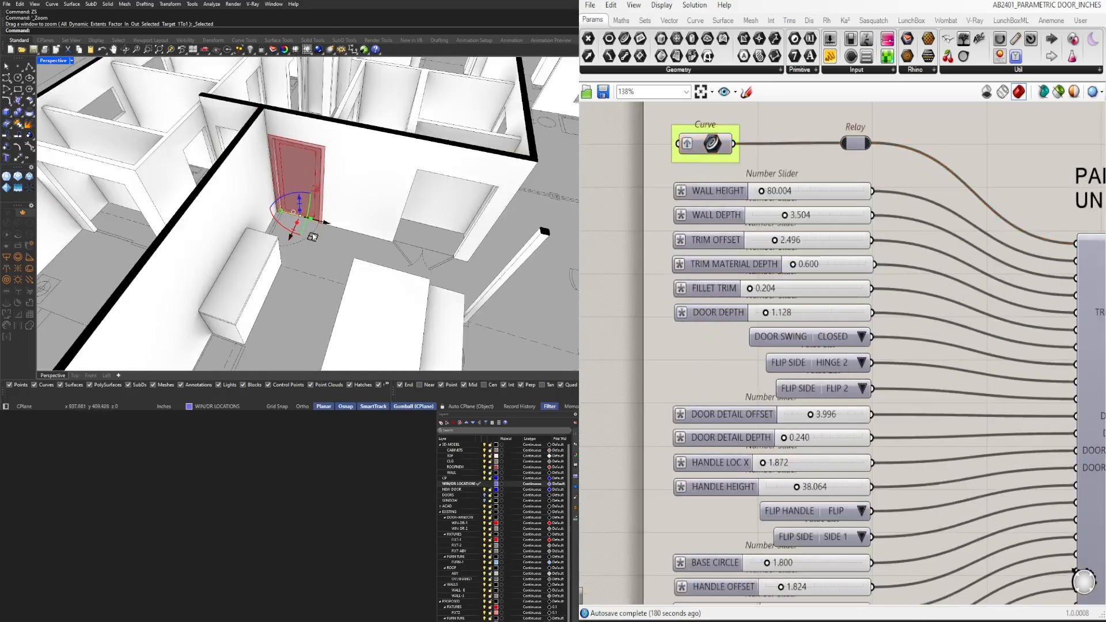
{"action": "scroll", "coordinate": [916, 363], "scroll_direction": "down", "scroll_amount": 4}
Step: Try the door swing at -90 and -45, and return it to CLOSED
{"action": "right_click_drag", "start_coordinate": [915, 361], "coordinate": [871, 301]}
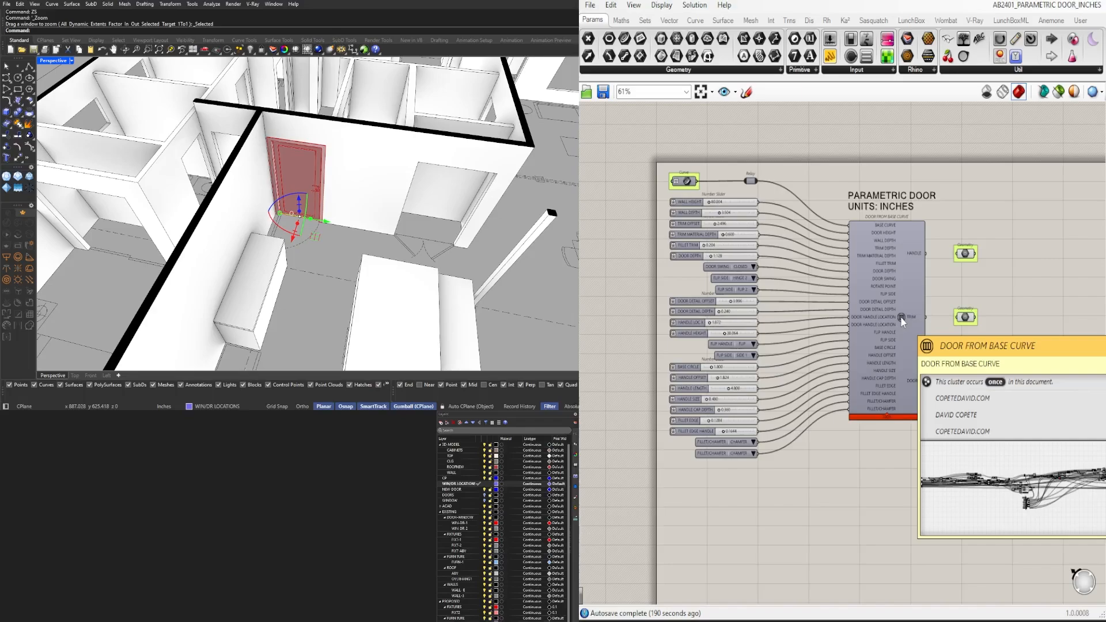
{"action": "scroll", "coordinate": [320, 187], "scroll_direction": "up", "scroll_amount": 7}
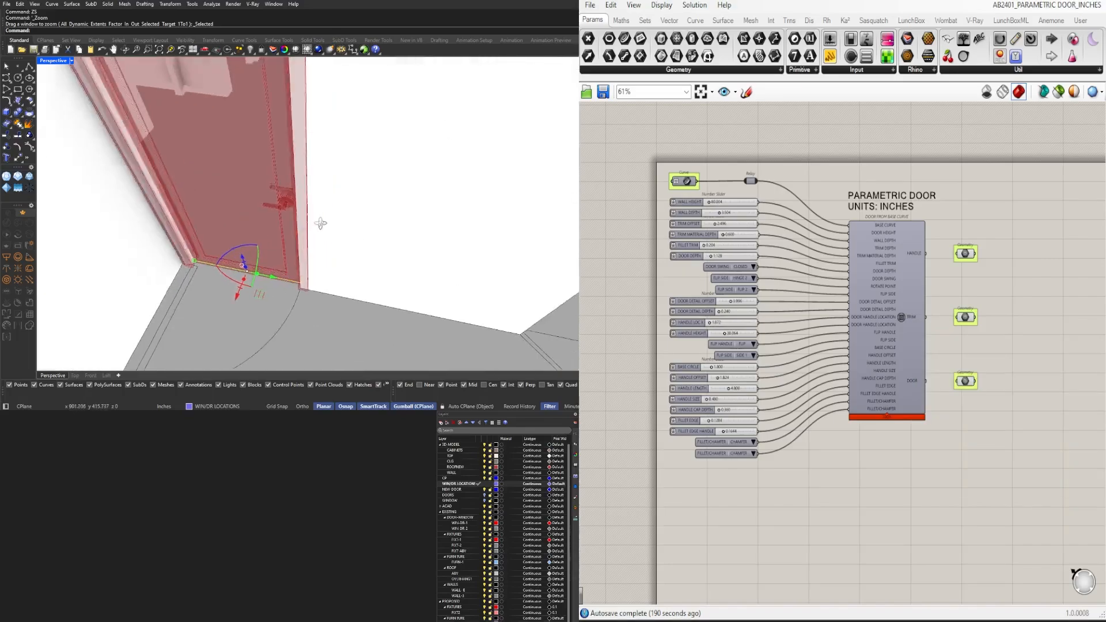
{"action": "right_click_drag", "start_coordinate": [321, 223], "coordinate": [313, 205]}
{"action": "scroll", "coordinate": [313, 205], "scroll_direction": "down", "scroll_amount": 4}
{"action": "scroll", "coordinate": [734, 256], "scroll_direction": "up", "scroll_amount": 4}
{"action": "scroll", "coordinate": [753, 281], "scroll_direction": "up", "scroll_amount": 3}
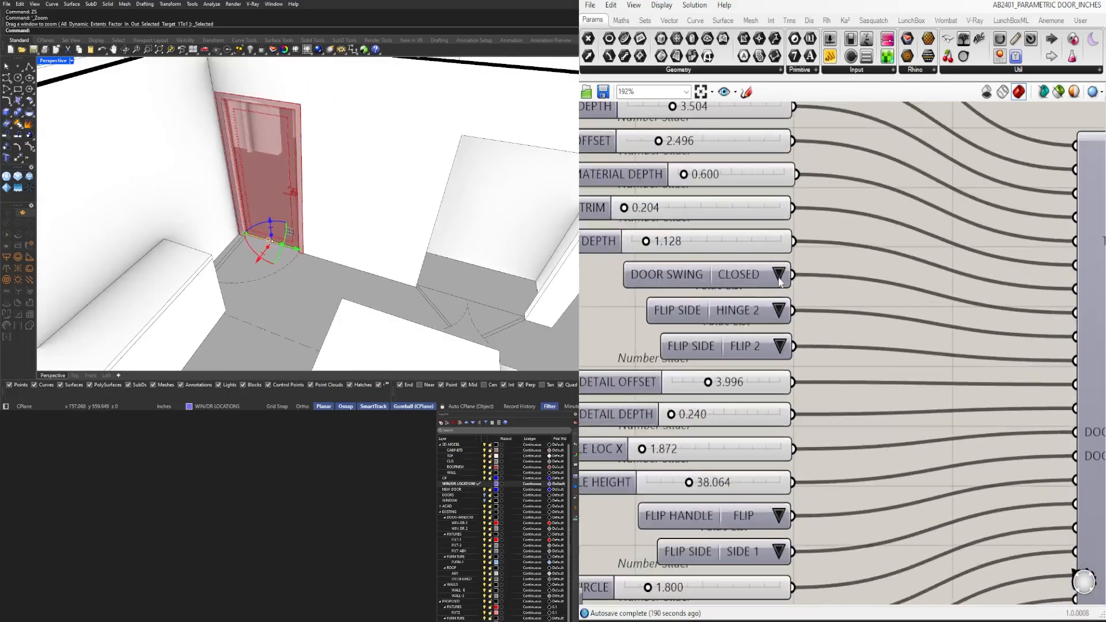
{"action": "left_click", "coordinate": [778, 275]}
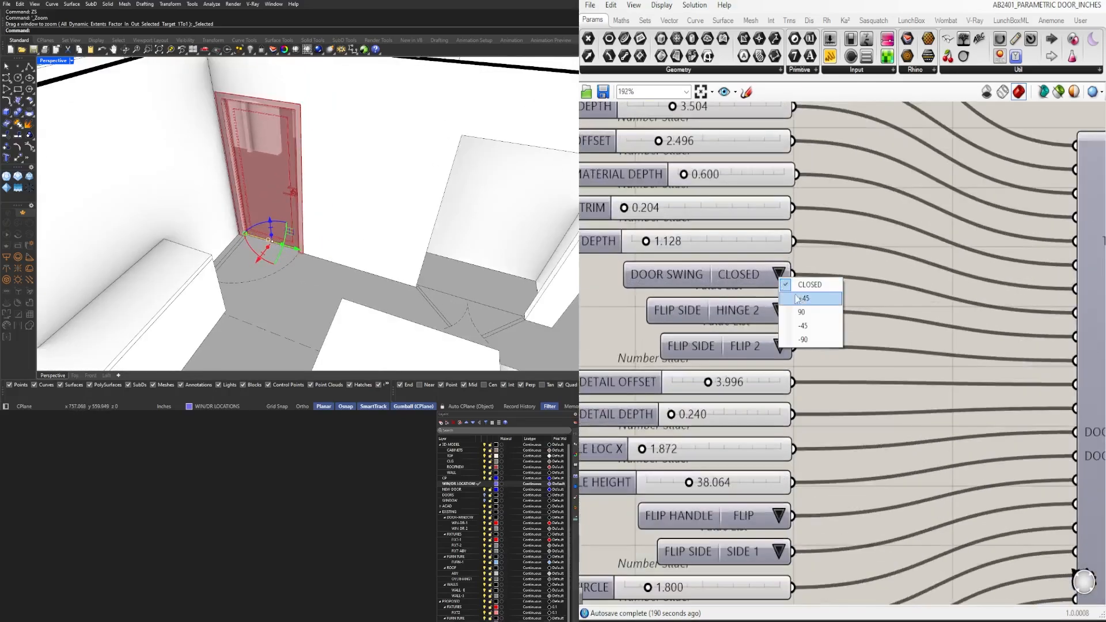
{"action": "left_click", "coordinate": [804, 339]}
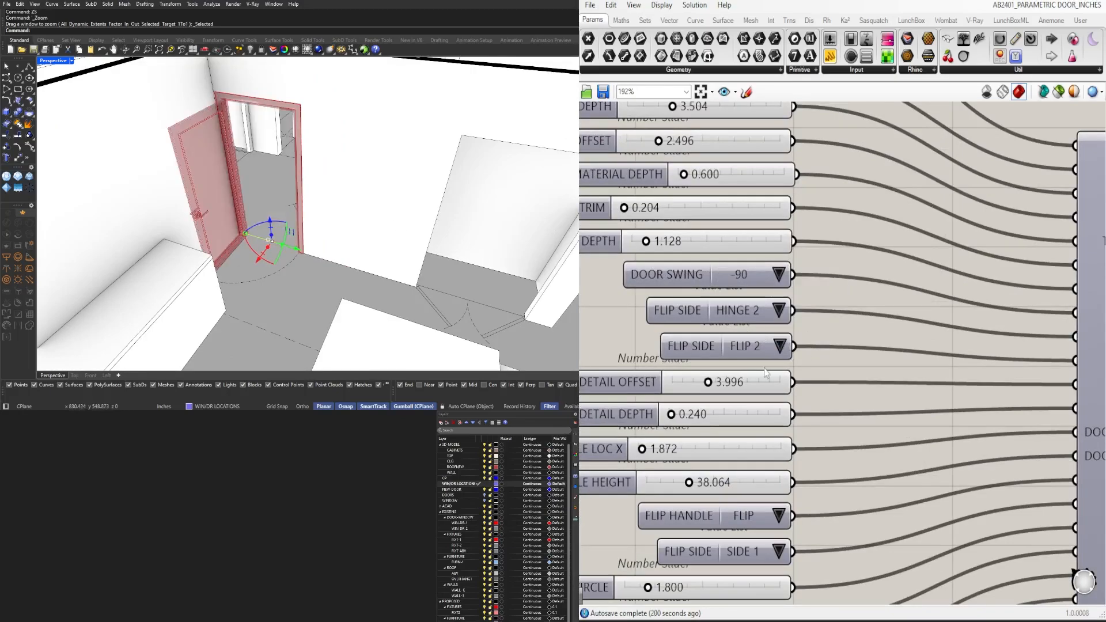
{"action": "left_click", "coordinate": [778, 274]}
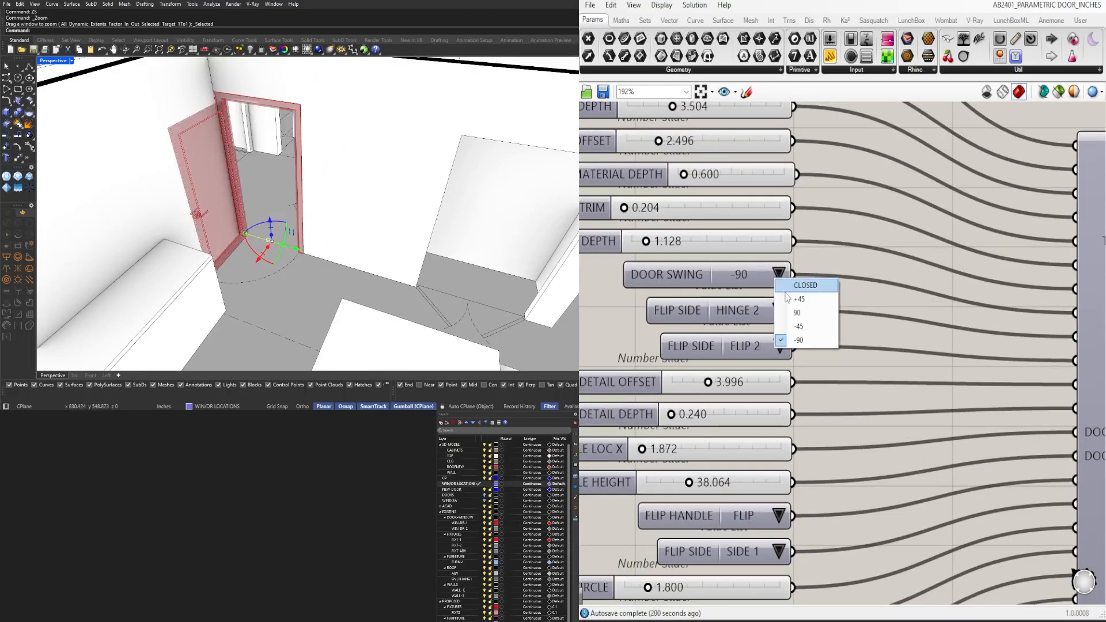
{"action": "left_click", "coordinate": [802, 326]}
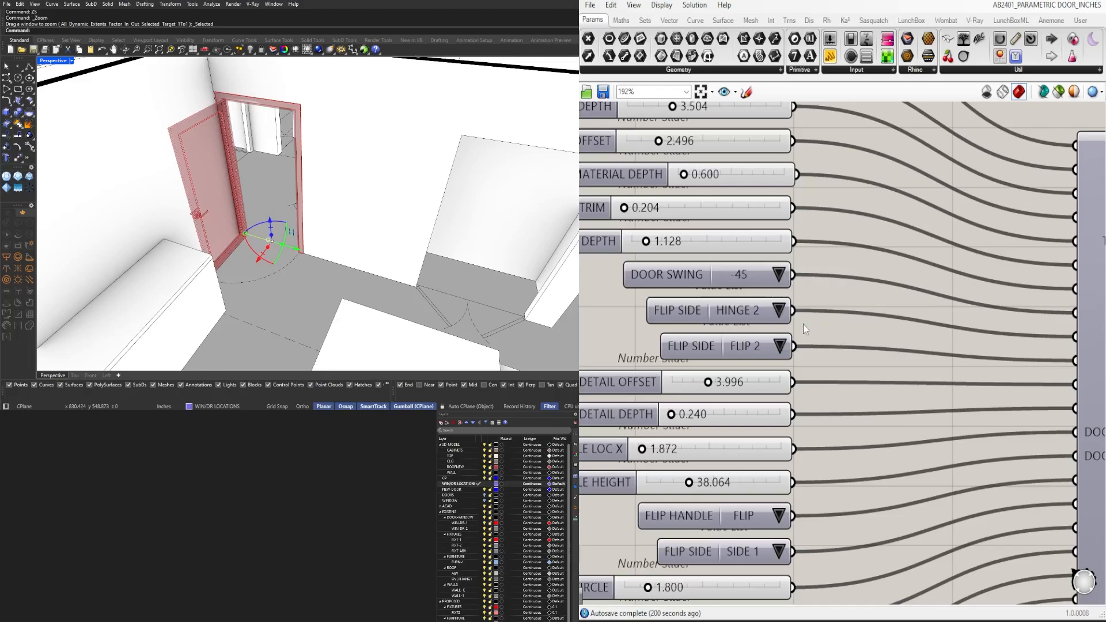
{"action": "left_click", "coordinate": [779, 275]}
{"action": "left_click", "coordinate": [805, 291]}
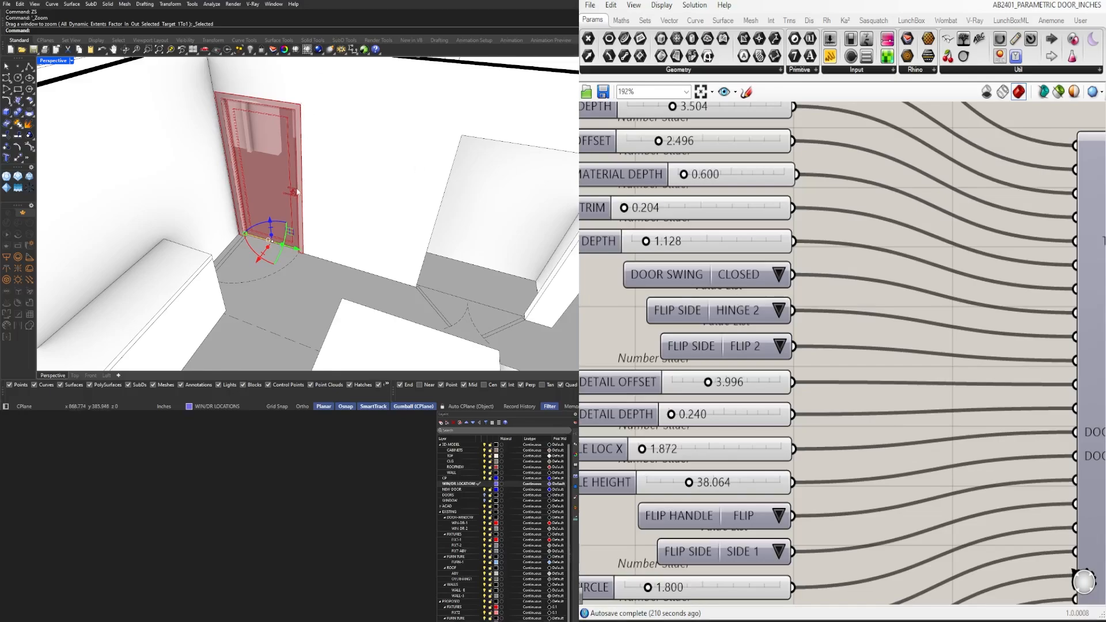
Step: Review the door script's three geometry outputs and its wall, trim, door and handle sliders
{"action": "scroll", "coordinate": [894, 262], "scroll_direction": "down", "scroll_amount": 5}
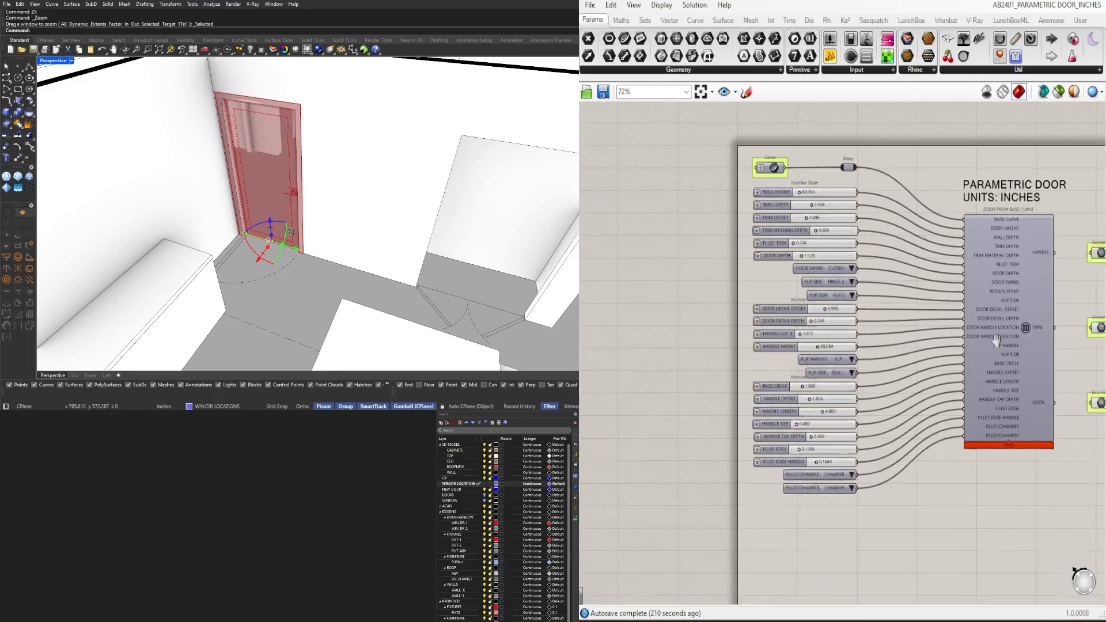
{"action": "right_click_drag", "start_coordinate": [1003, 294], "coordinate": [771, 269]}
{"action": "left_click_drag", "start_coordinate": [848, 192], "coordinate": [916, 427]}
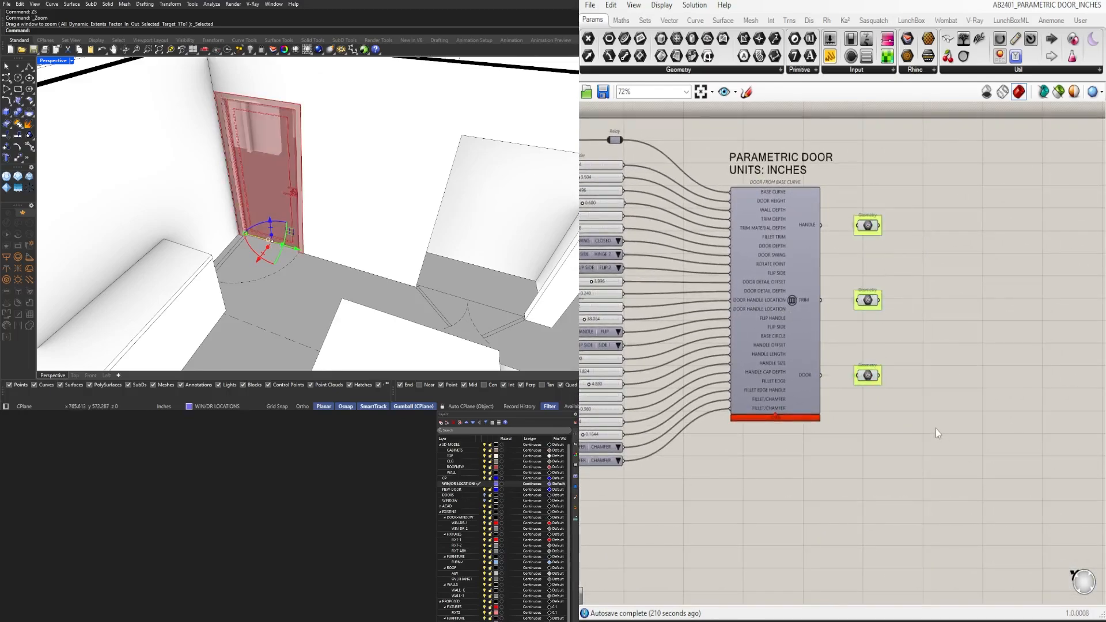
{"action": "right_click_drag", "start_coordinate": [697, 301], "coordinate": [922, 351]}
{"action": "scroll", "coordinate": [798, 224], "scroll_direction": "up", "scroll_amount": 4}
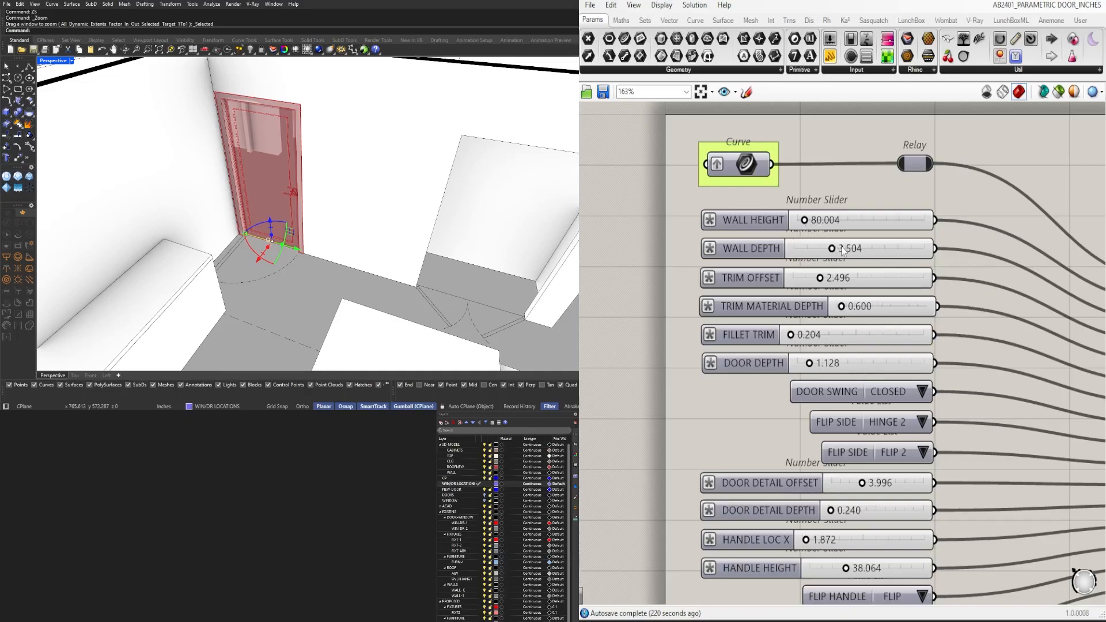
{"action": "scroll", "coordinate": [843, 252], "scroll_direction": "down", "scroll_amount": 3}
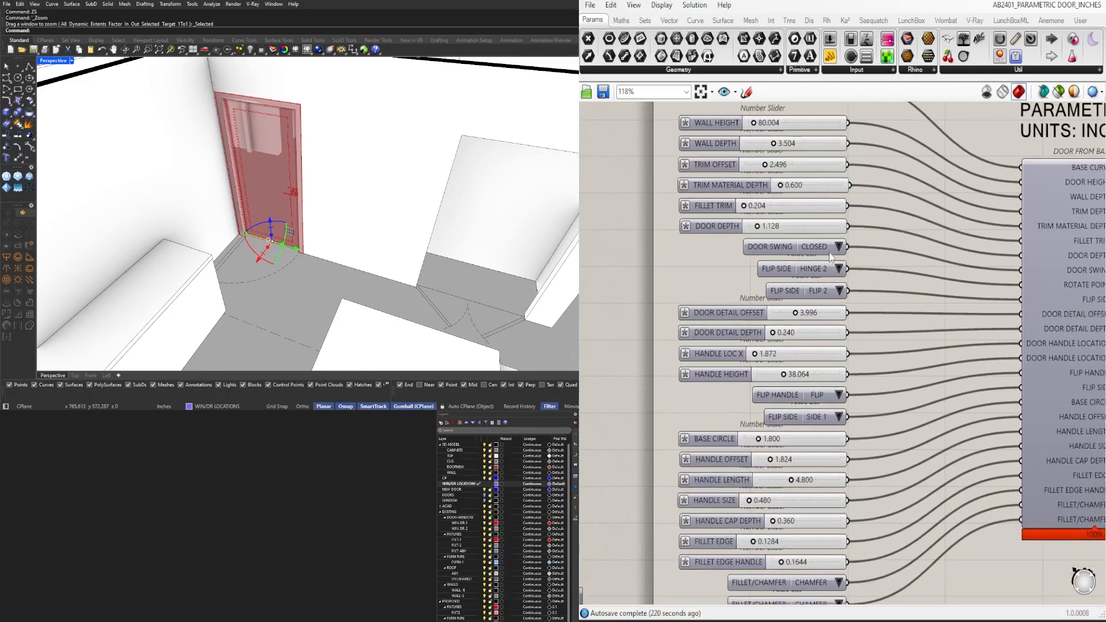
{"action": "scroll", "coordinate": [831, 257], "scroll_direction": "down", "scroll_amount": 2}
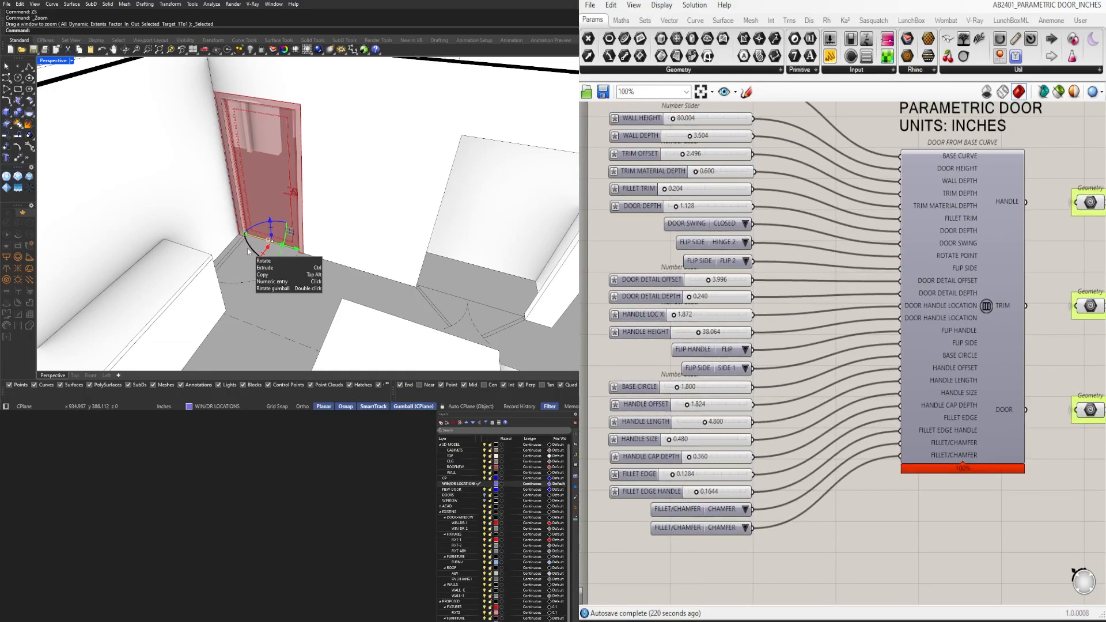
Step: Make NEW DOOR the current layer and bake the script's handle, trim and door geometry onto it
{"action": "left_click", "coordinate": [478, 490]}
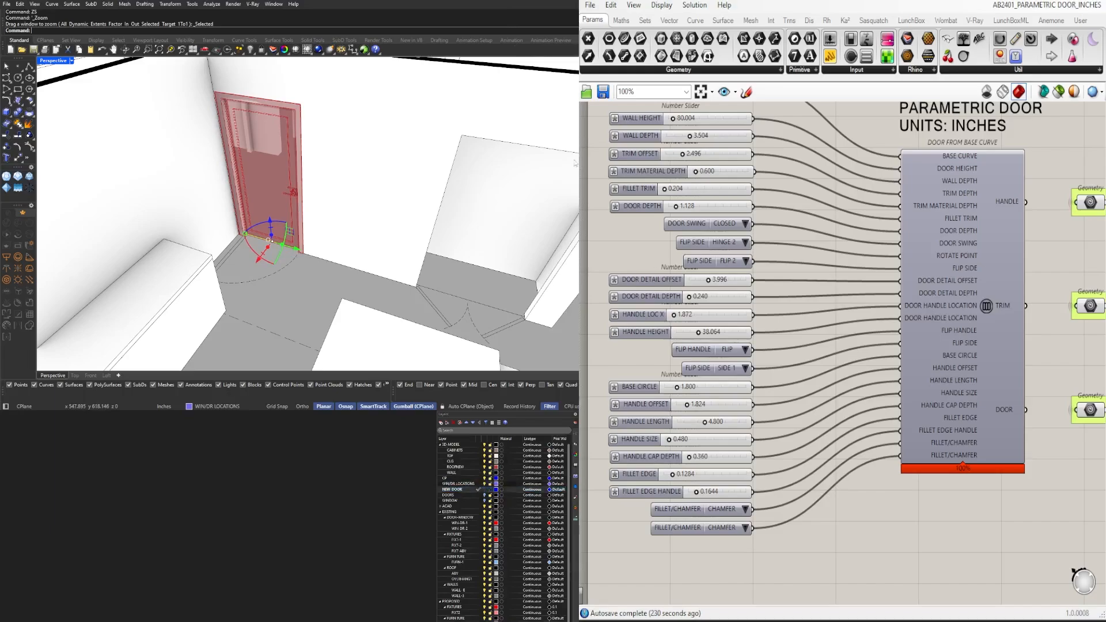
{"action": "scroll", "coordinate": [989, 334], "scroll_direction": "down", "scroll_amount": 4}
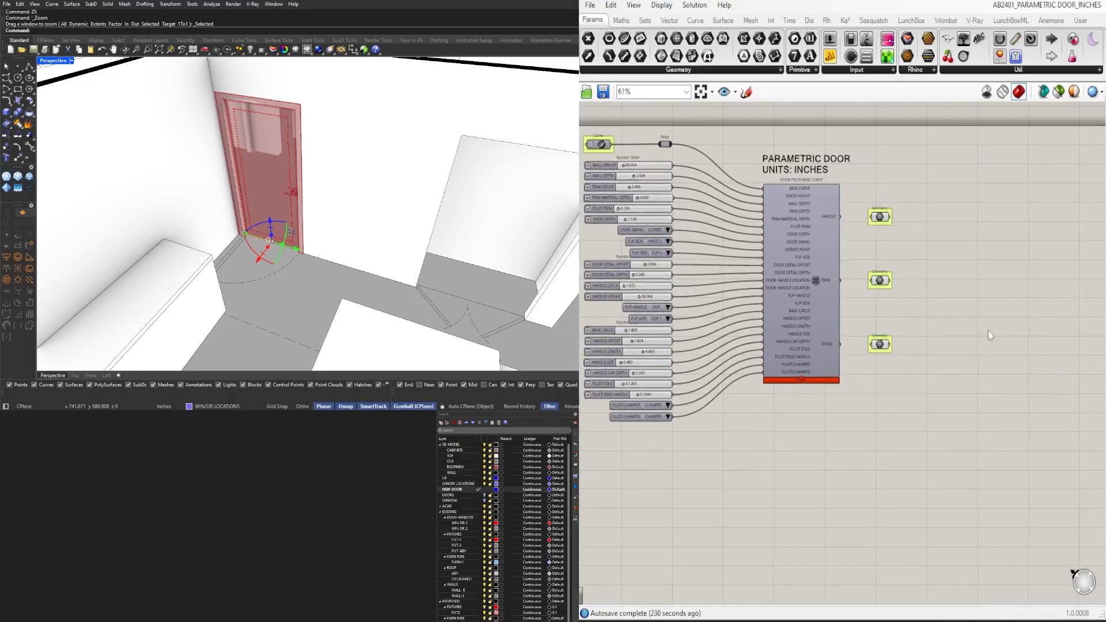
{"action": "left_click_drag", "start_coordinate": [857, 186], "coordinate": [922, 371]}
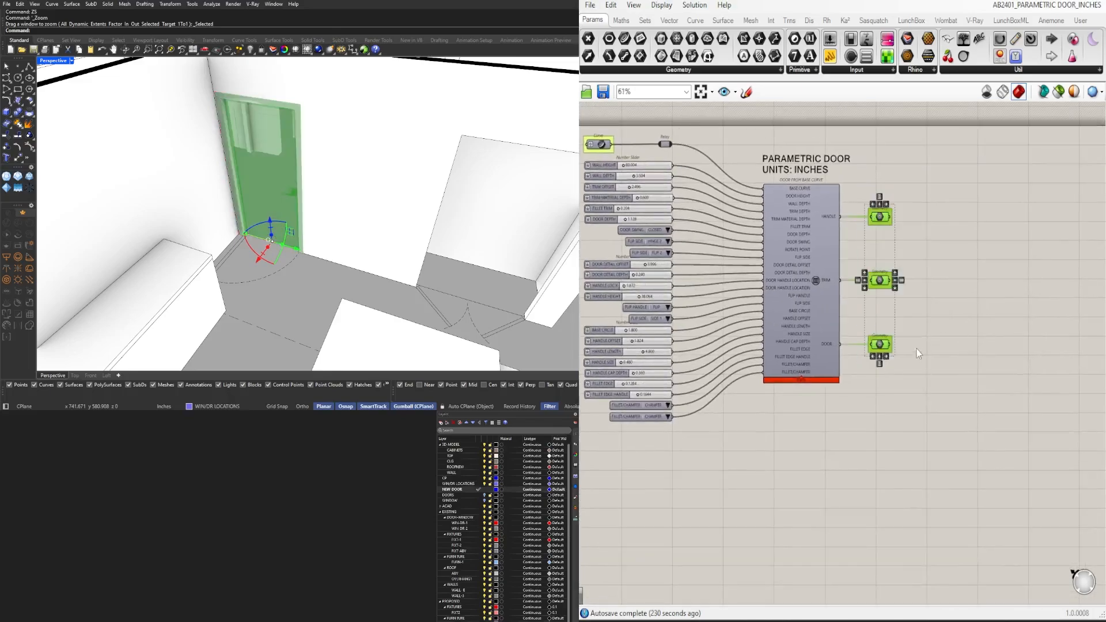
{"action": "middle_click", "coordinate": [931, 237]}
{"action": "left_click", "coordinate": [949, 258]}
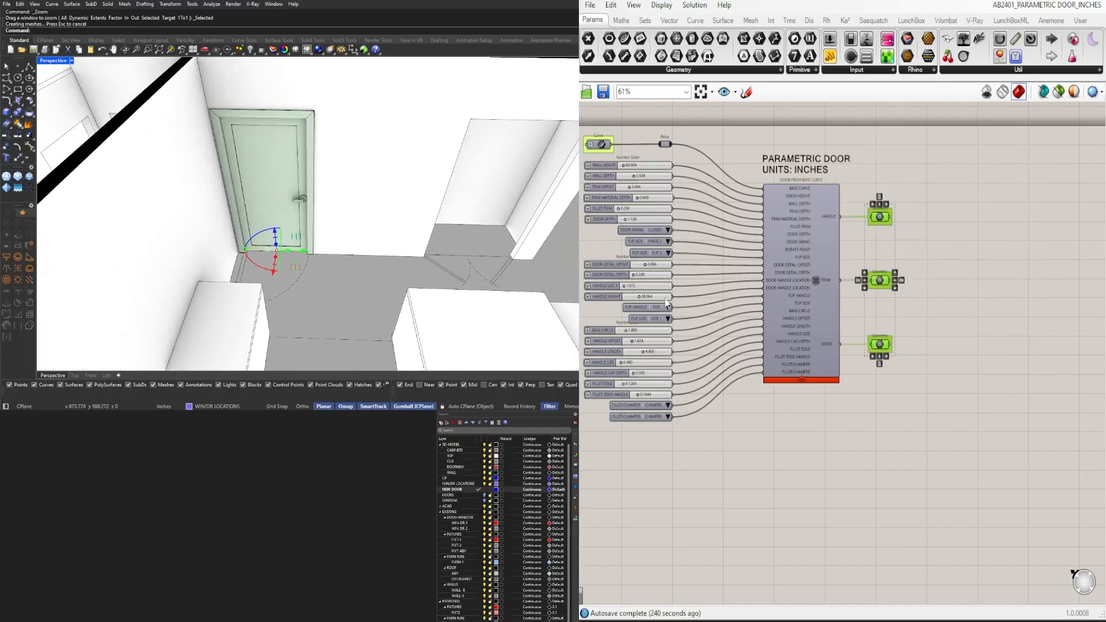
{"action": "left_click", "coordinate": [661, 452]}
{"action": "left_click", "coordinate": [384, 281]}
{"action": "right_click_drag", "start_coordinate": [333, 276], "coordinate": [349, 276]}
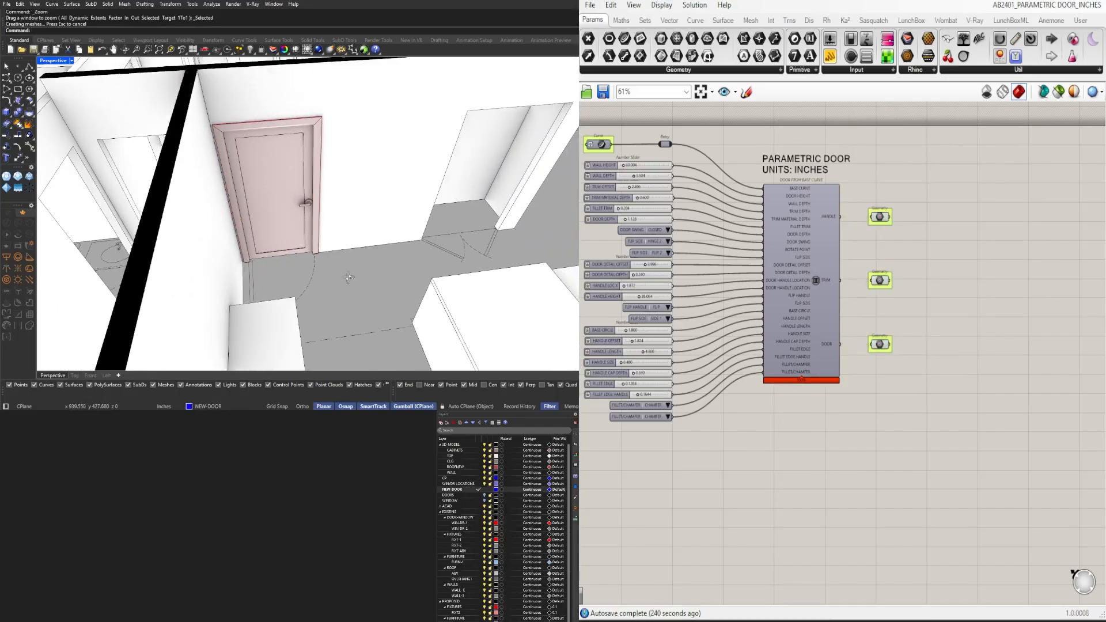
Step: Check the baked door's layer colour in Shaded display mode, and return the viewport to Arctic - PRESENTATION
{"action": "left_click", "coordinate": [70, 60]}
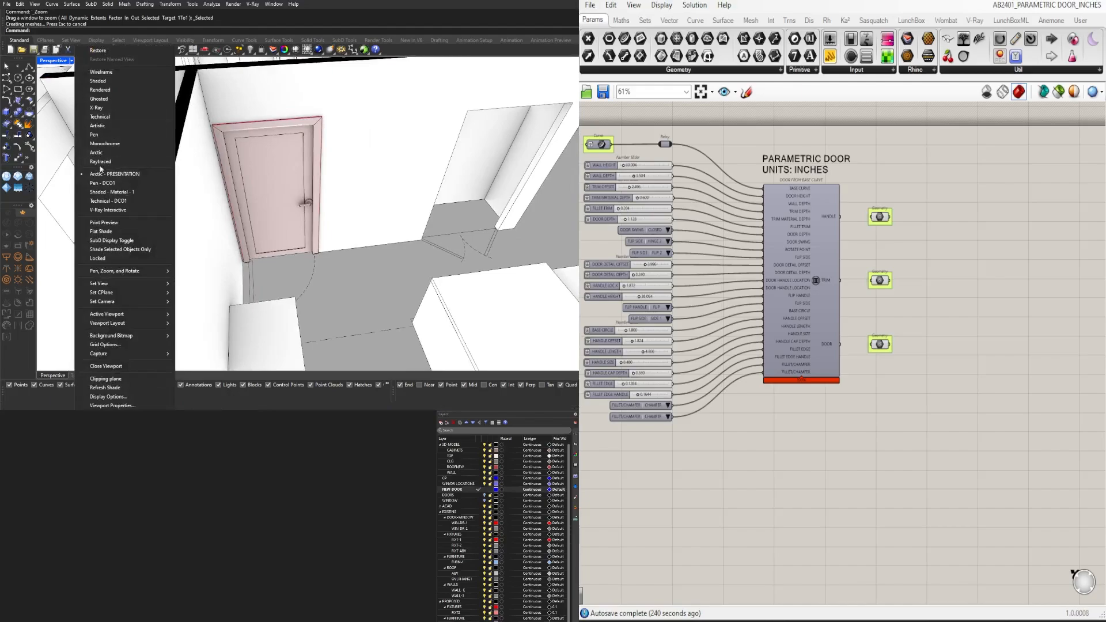
{"action": "left_click", "coordinate": [98, 81]}
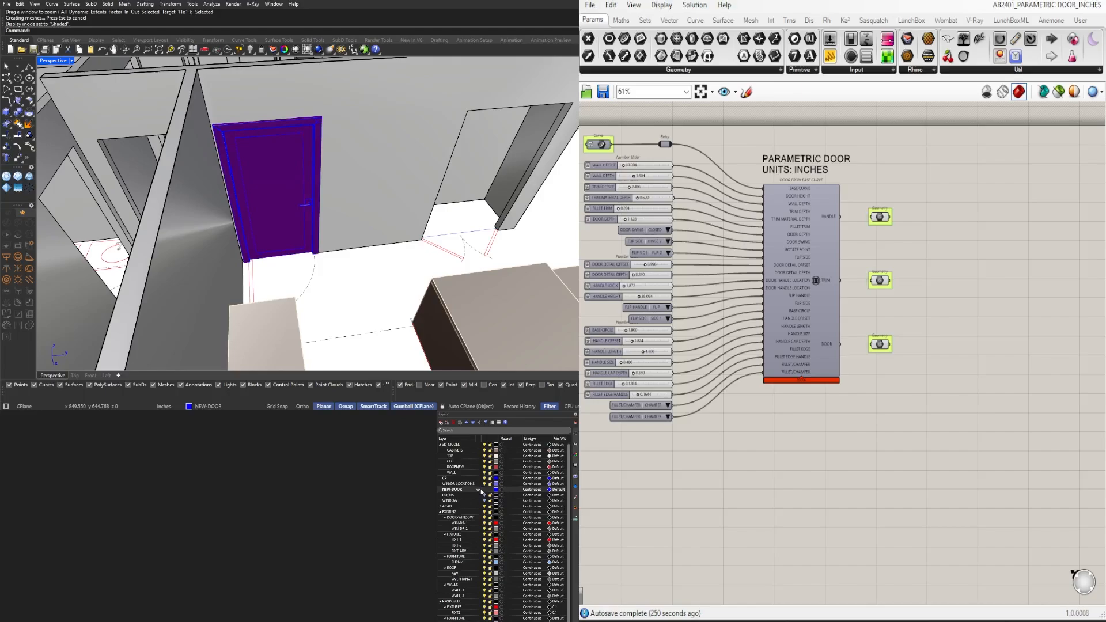
{"action": "left_click", "coordinate": [71, 61]}
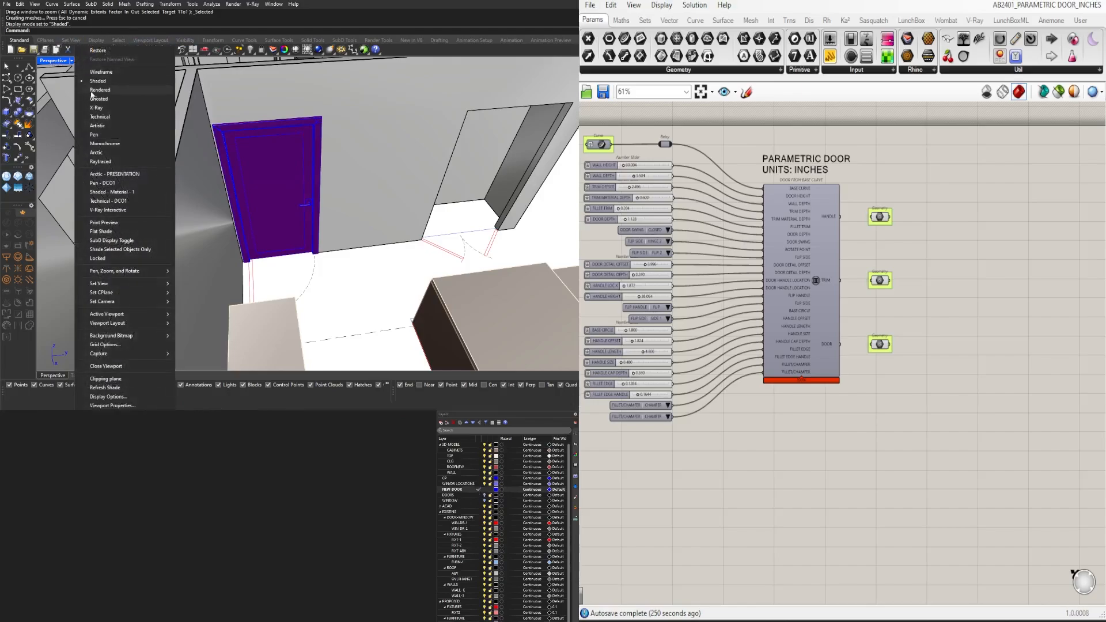
{"action": "left_click", "coordinate": [120, 174]}
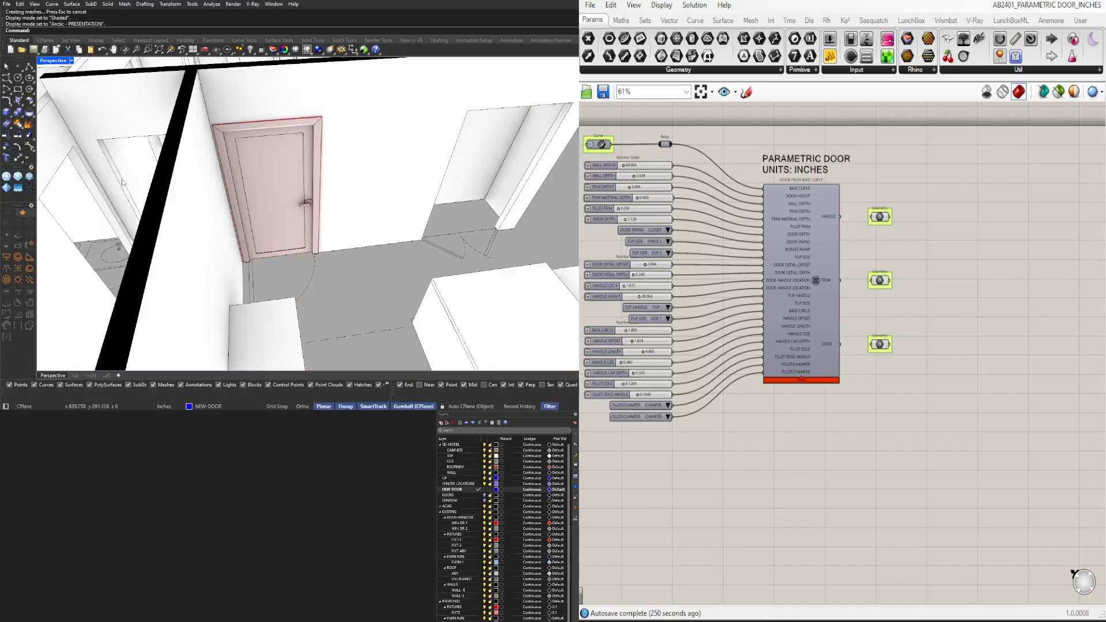
Step: Set the threshold line of the doorway on the other side of the wall as the door script's single input curve
{"action": "right_click_drag", "start_coordinate": [279, 264], "coordinate": [340, 282]}
{"action": "left_click", "coordinate": [306, 283]}
{"action": "scroll", "coordinate": [602, 144], "scroll_direction": "up", "scroll_amount": 5}
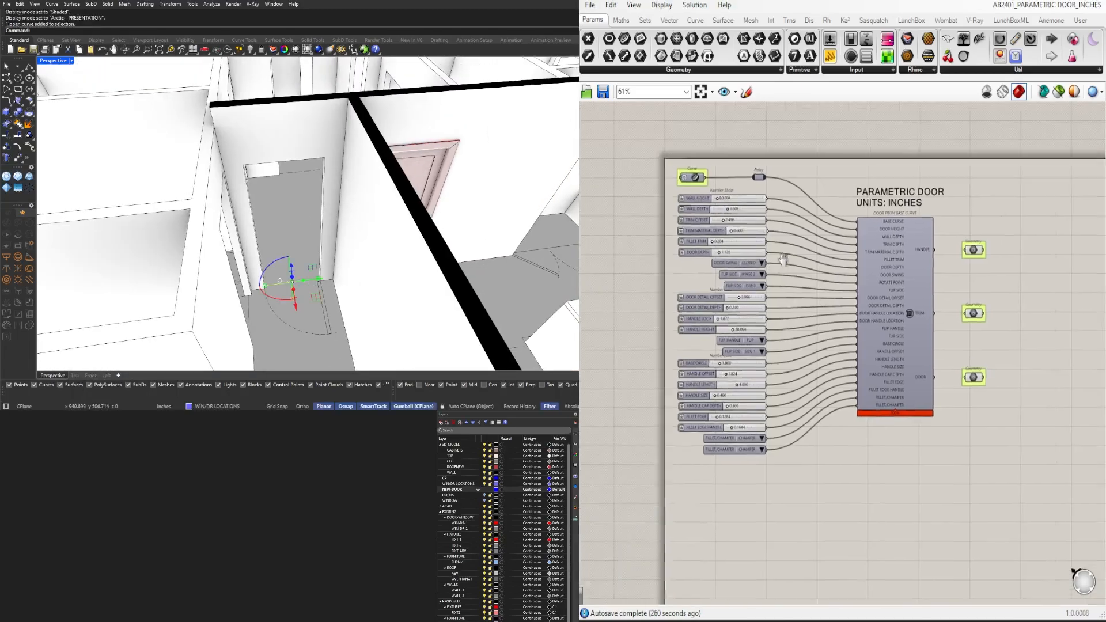
{"action": "right_click", "coordinate": [738, 185]}
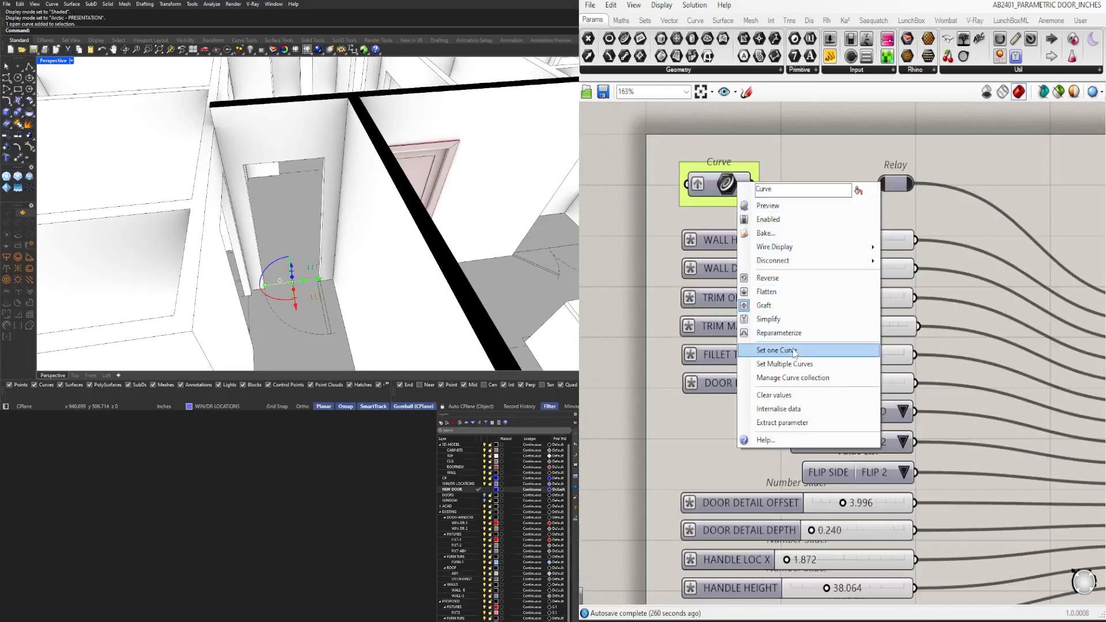
{"action": "left_click", "coordinate": [772, 351]}
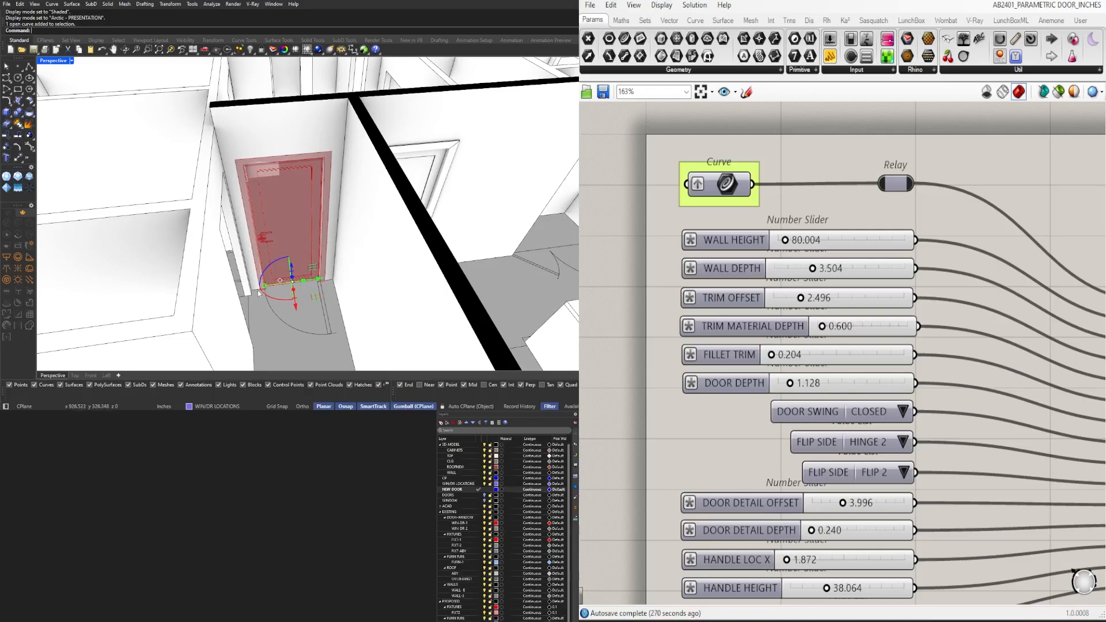
Step: Bake the handle, trim and door geometry for the doorway across the wall onto the NEW DOOR layer
{"action": "scroll", "coordinate": [623, 317], "scroll_direction": "down", "scroll_amount": 4}
{"action": "right_click_drag", "start_coordinate": [845, 399], "coordinate": [677, 344]}
{"action": "left_click_drag", "start_coordinate": [883, 478], "coordinate": [821, 270]}
{"action": "middle_click", "coordinate": [896, 318]}
{"action": "left_click", "coordinate": [916, 341]}
Step: Set the threshold line of the adjacent bathroom doorway as the door script's single input curve
{"action": "right_click_drag", "start_coordinate": [394, 271], "coordinate": [298, 306]}
{"action": "scroll", "coordinate": [216, 275], "scroll_direction": "up", "scroll_amount": 2}
{"action": "left_click", "coordinate": [223, 269]}
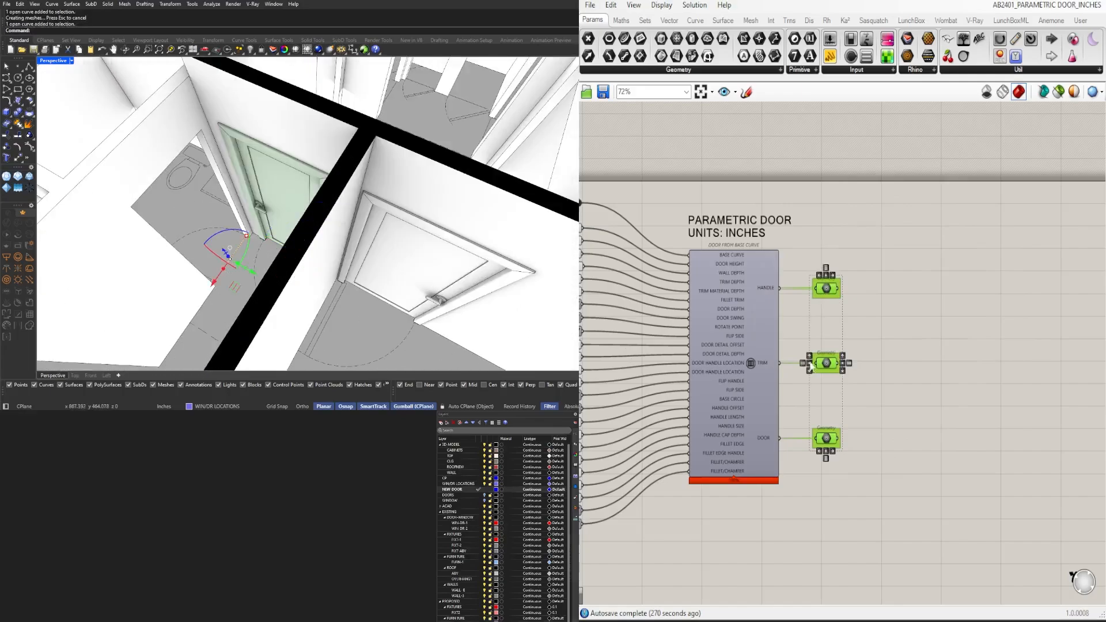
{"action": "right_click_drag", "start_coordinate": [690, 322], "coordinate": [837, 354]}
{"action": "scroll", "coordinate": [706, 265], "scroll_direction": "up", "scroll_amount": 1}
{"action": "right_click", "coordinate": [638, 243]}
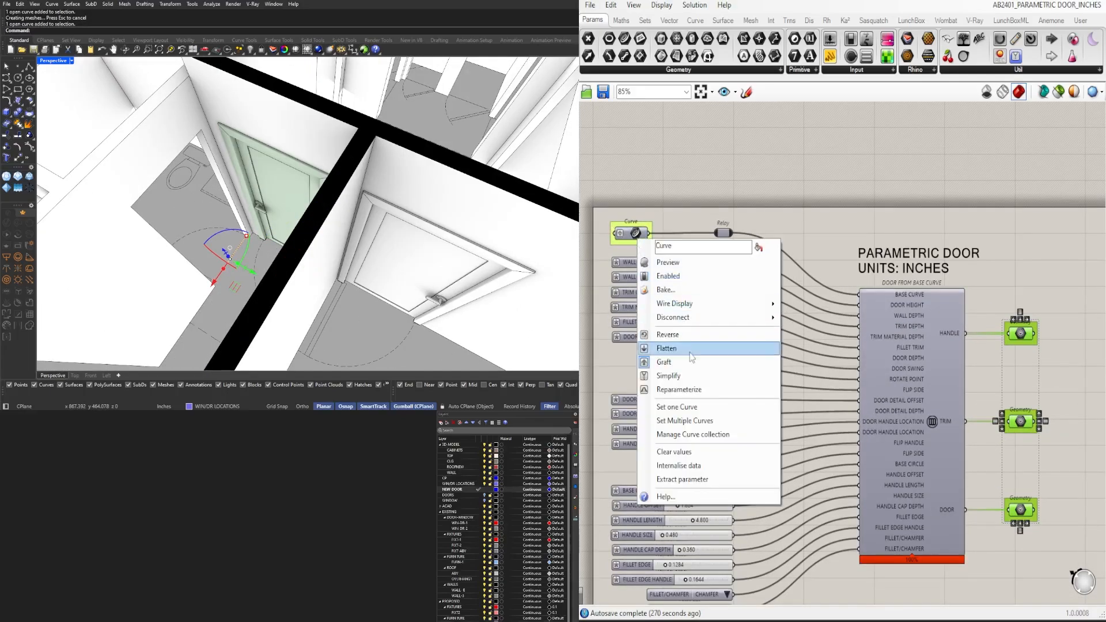
{"action": "left_click", "coordinate": [680, 405]}
Step: Bake the bathroom doorway's handle, trim and door geometry onto the NEW DOOR layer
{"action": "scroll", "coordinate": [263, 239], "scroll_direction": "down", "scroll_amount": 3}
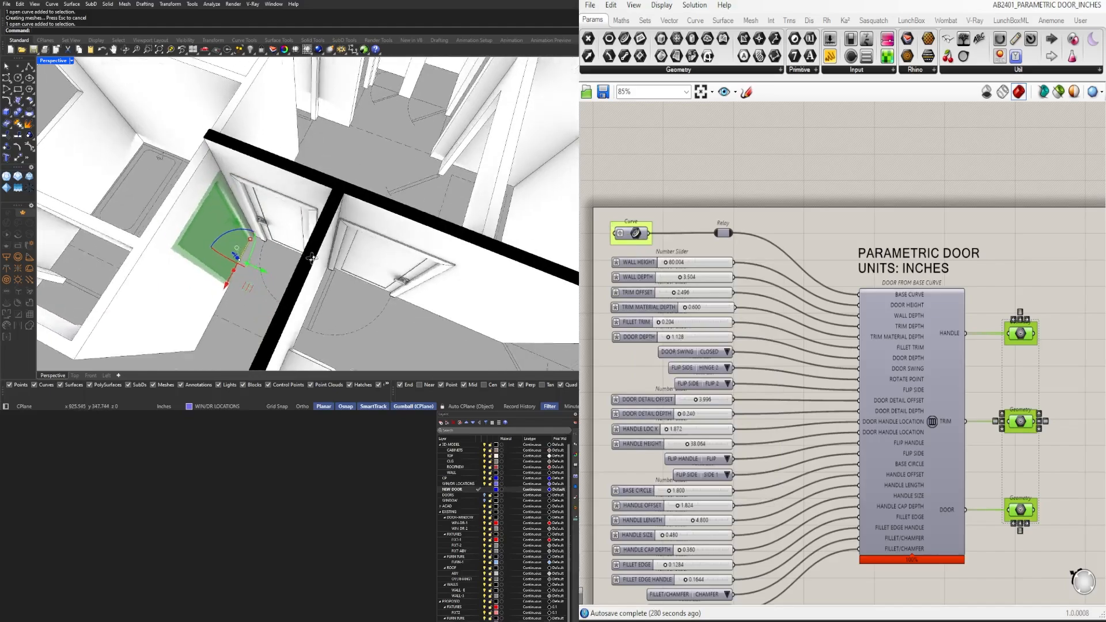
{"action": "right_click_drag", "start_coordinate": [263, 239], "coordinate": [443, 207]}
{"action": "scroll", "coordinate": [837, 387], "scroll_direction": "down", "scroll_amount": 1}
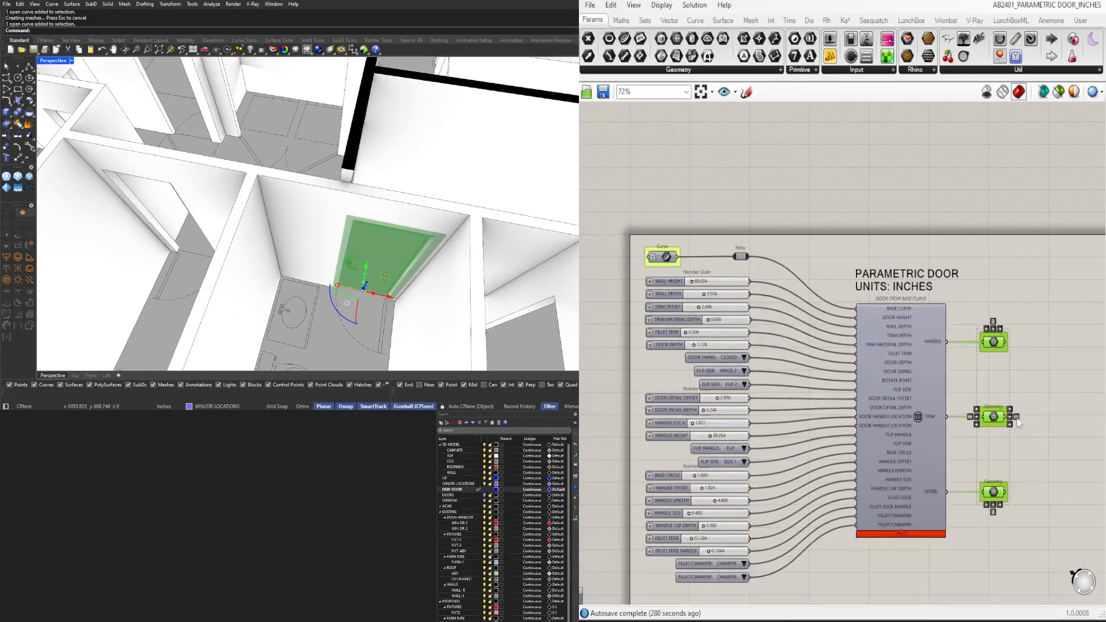
{"action": "middle_click", "coordinate": [1034, 371]}
{"action": "left_click", "coordinate": [1044, 393]}
Step: Set the threshold line of the open doorway on the far side of the bathroom as the script's single input curve
{"action": "right_click_drag", "start_coordinate": [340, 297], "coordinate": [253, 319]}
{"action": "left_click", "coordinate": [223, 302]}
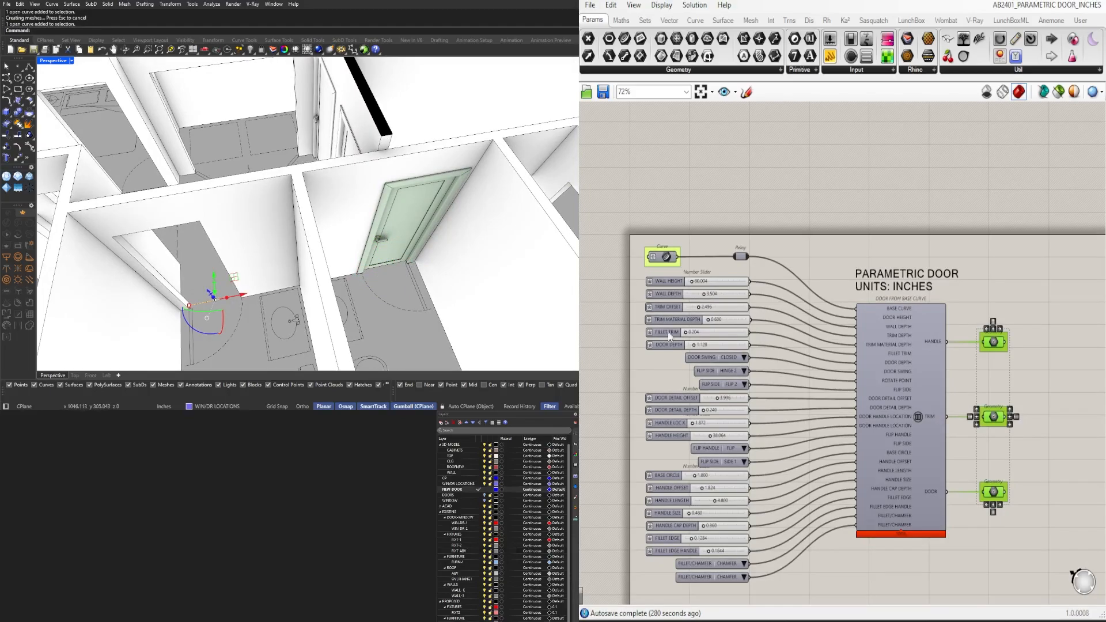
{"action": "right_click", "coordinate": [673, 259]}
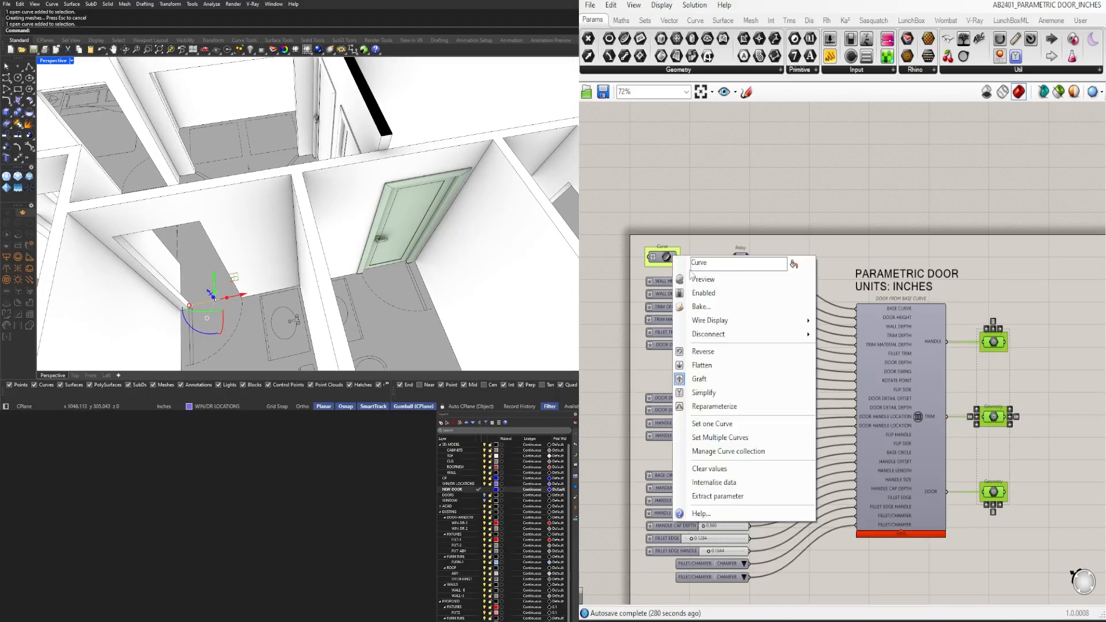
{"action": "left_click", "coordinate": [708, 426]}
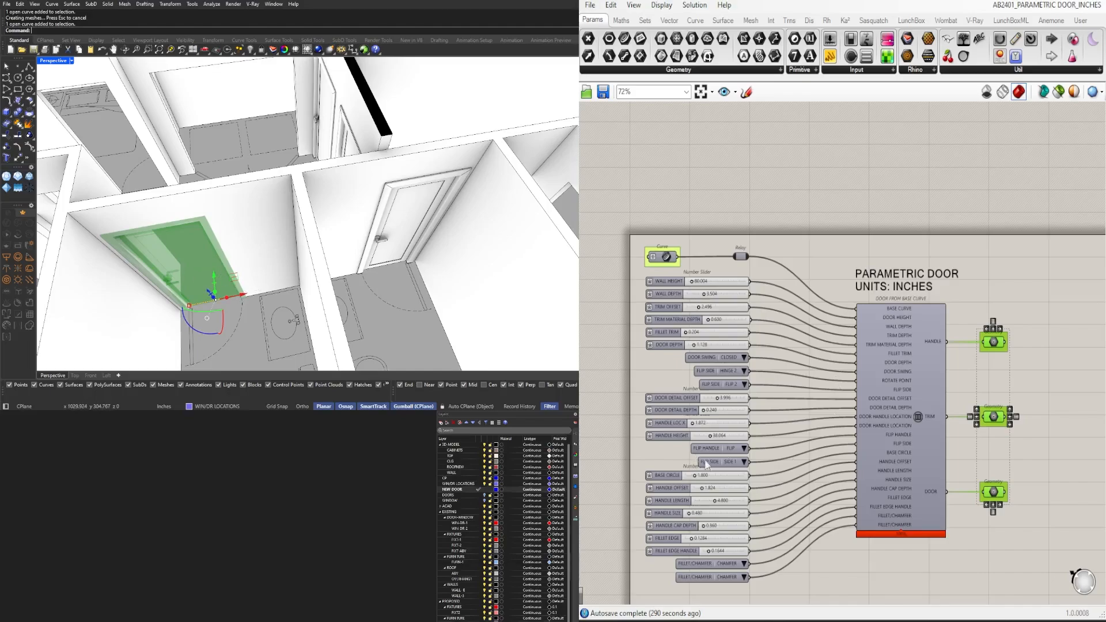
Step: Set the handle's FLIP SIDE option to SIDE 2 in the door script
{"action": "scroll", "coordinate": [763, 366], "scroll_direction": "up", "scroll_amount": 5}
{"action": "right_click_drag", "start_coordinate": [663, 393], "coordinate": [748, 383]}
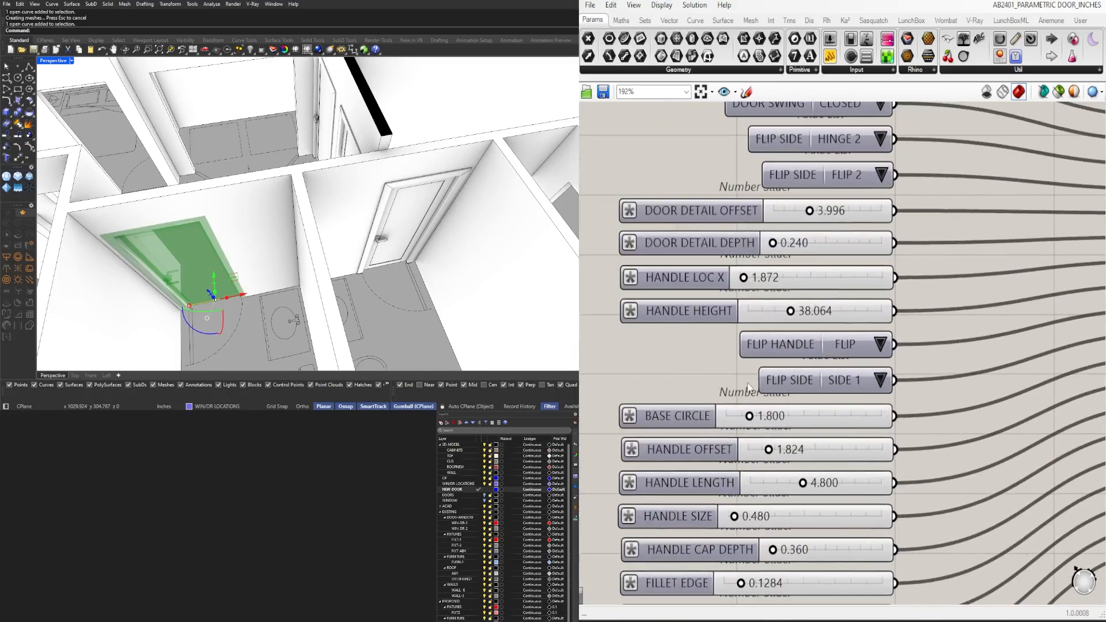
{"action": "left_click", "coordinate": [873, 383]}
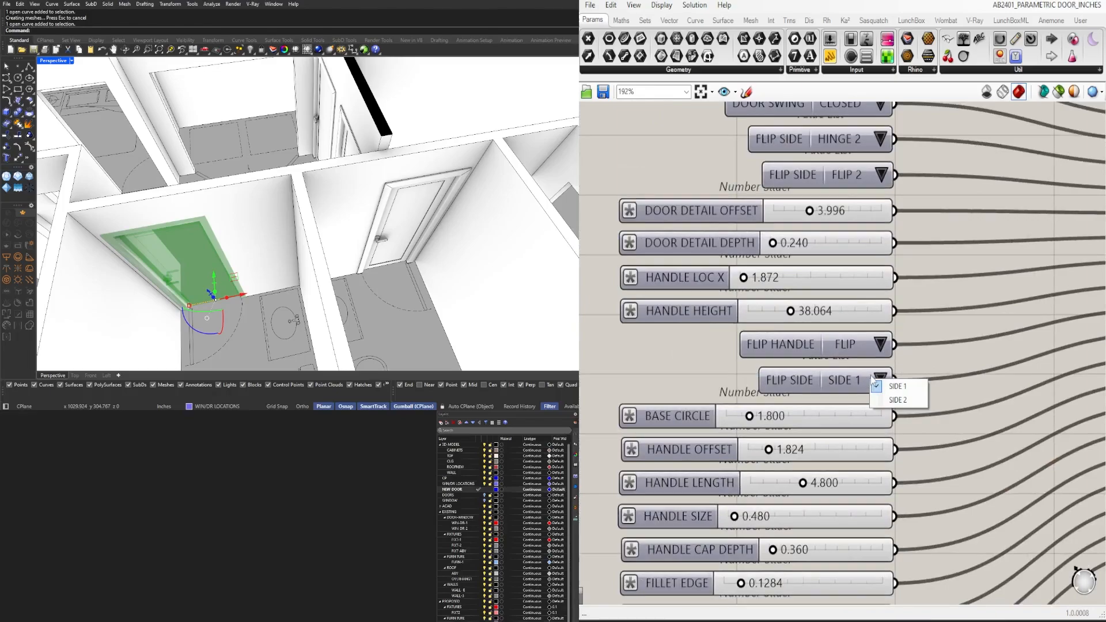
{"action": "left_click", "coordinate": [883, 402]}
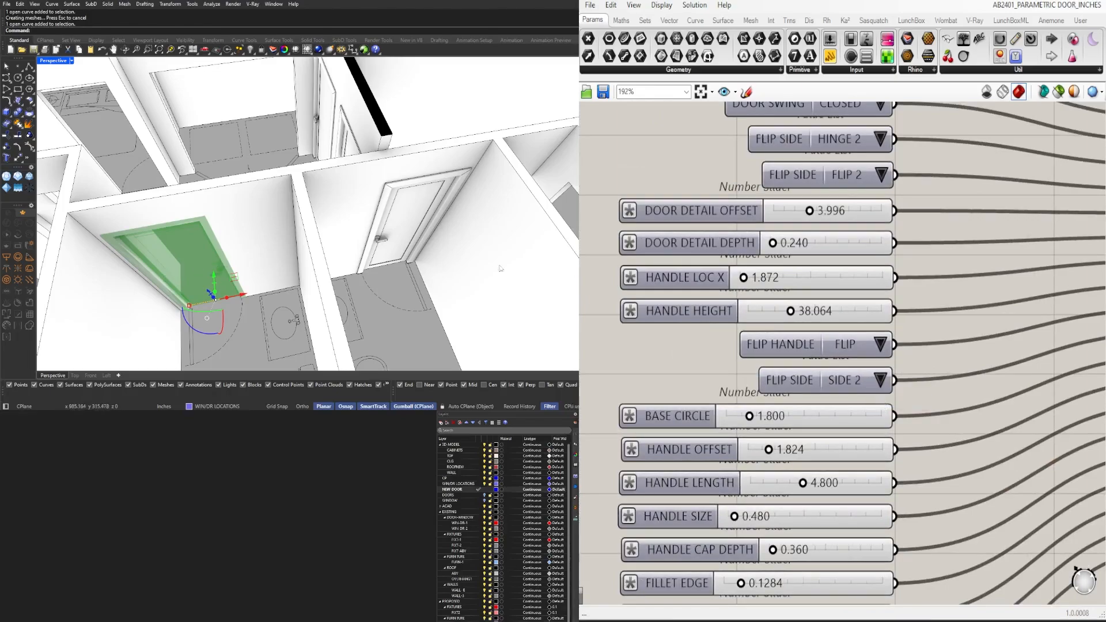
Step: Bake the handle, trim and door geometry of the door with the flipped handle side onto the NEW DOOR layer
{"action": "scroll", "coordinate": [884, 328], "scroll_direction": "down", "scroll_amount": 5}
{"action": "right_click_drag", "start_coordinate": [976, 358], "coordinate": [714, 375]}
{"action": "left_click_drag", "start_coordinate": [968, 482], "coordinate": [874, 214]}
{"action": "middle_click", "coordinate": [925, 323]}
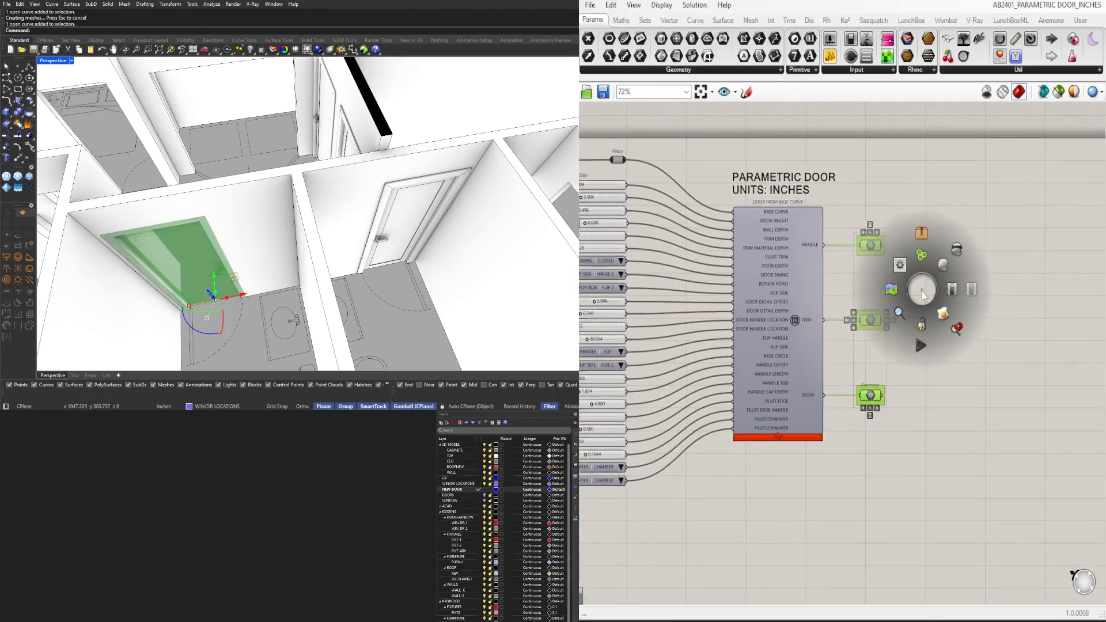
{"action": "left_click", "coordinate": [1031, 377]}
Step: Examine the baked doors in the house model from several angles, both close up and from a distance, with nothing selected
{"action": "scroll", "coordinate": [286, 244], "scroll_direction": "down", "scroll_amount": 10}
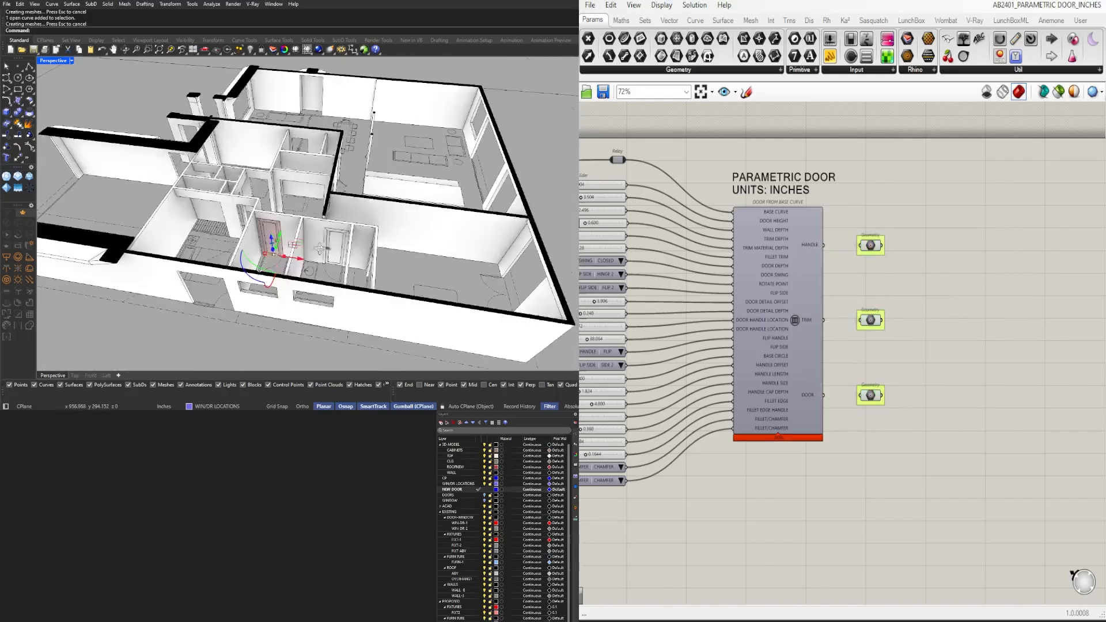
{"action": "right_click_drag", "start_coordinate": [335, 247], "coordinate": [235, 237]}
{"action": "scroll", "coordinate": [283, 189], "scroll_direction": "up", "scroll_amount": 10}
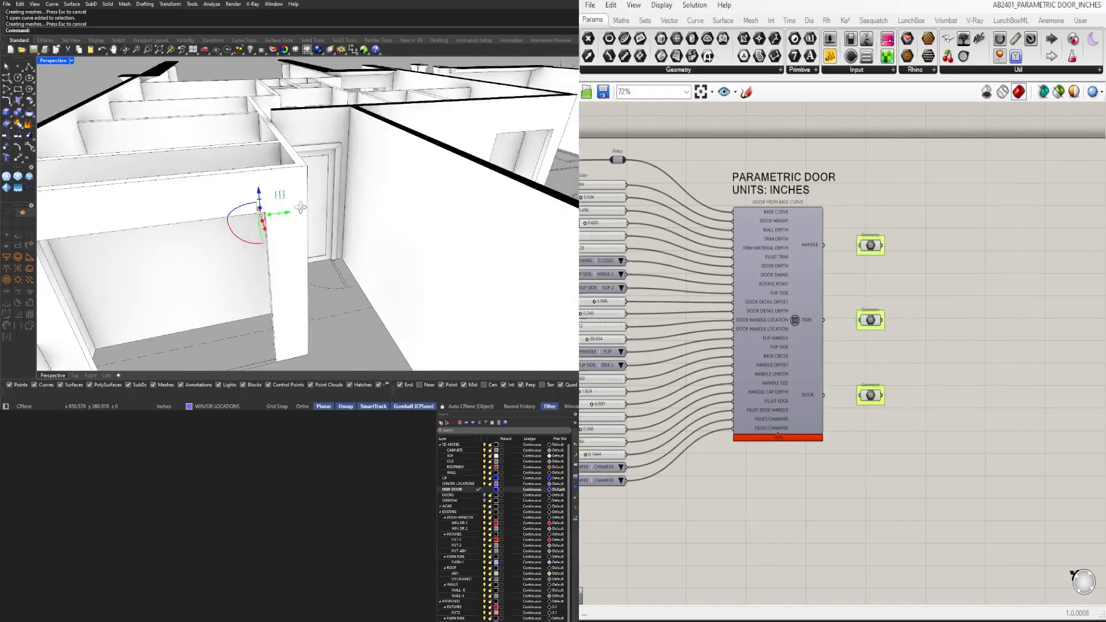
{"action": "right_click_drag", "start_coordinate": [283, 189], "coordinate": [433, 248]}
{"action": "scroll", "coordinate": [357, 197], "scroll_direction": "down", "scroll_amount": 10}
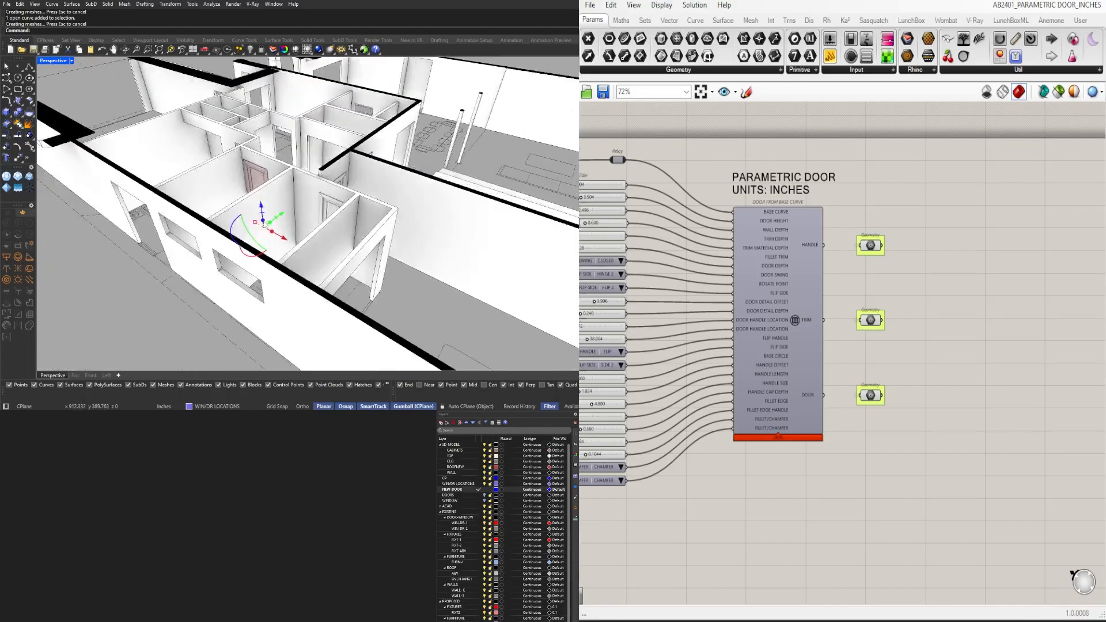
{"action": "scroll", "coordinate": [345, 233], "scroll_direction": "up", "scroll_amount": 10}
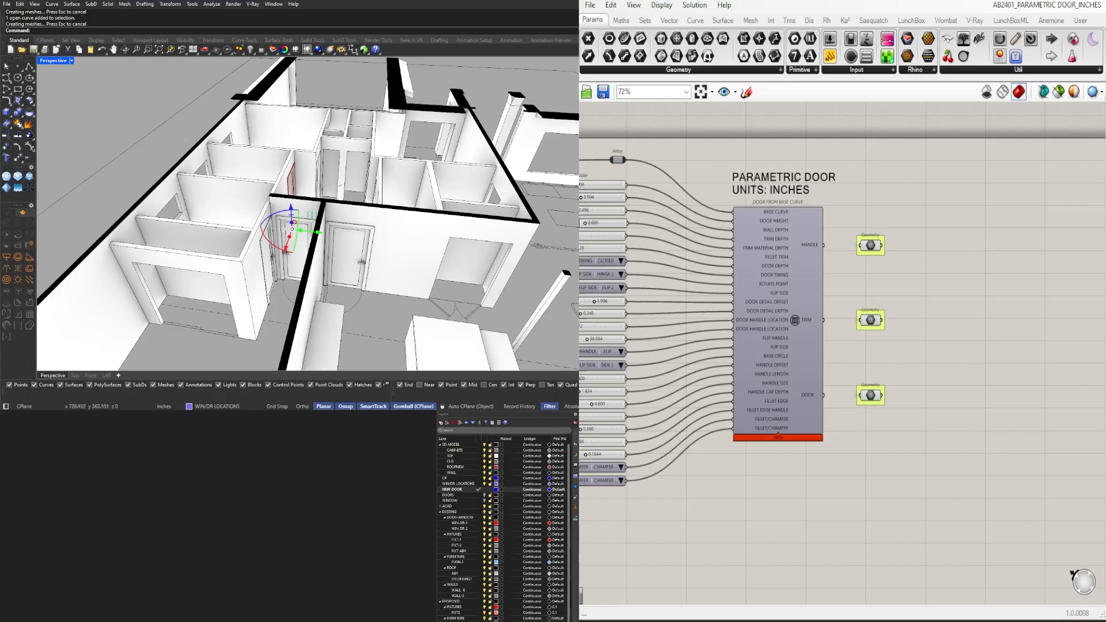
{"action": "right_click_drag", "start_coordinate": [340, 184], "coordinate": [398, 186]}
{"action": "scroll", "coordinate": [345, 184], "scroll_direction": "down", "scroll_amount": 3}
{"action": "left_click", "coordinate": [226, 174]}
{"action": "right_click_drag", "start_coordinate": [388, 170], "coordinate": [360, 141], "text": "shift"}
Step: Switch to the AB2404_PARAMETRIC WINDOW_INCHES definition and show the outer wall with the large window opening
{"action": "left_click", "coordinate": [1038, 9]}
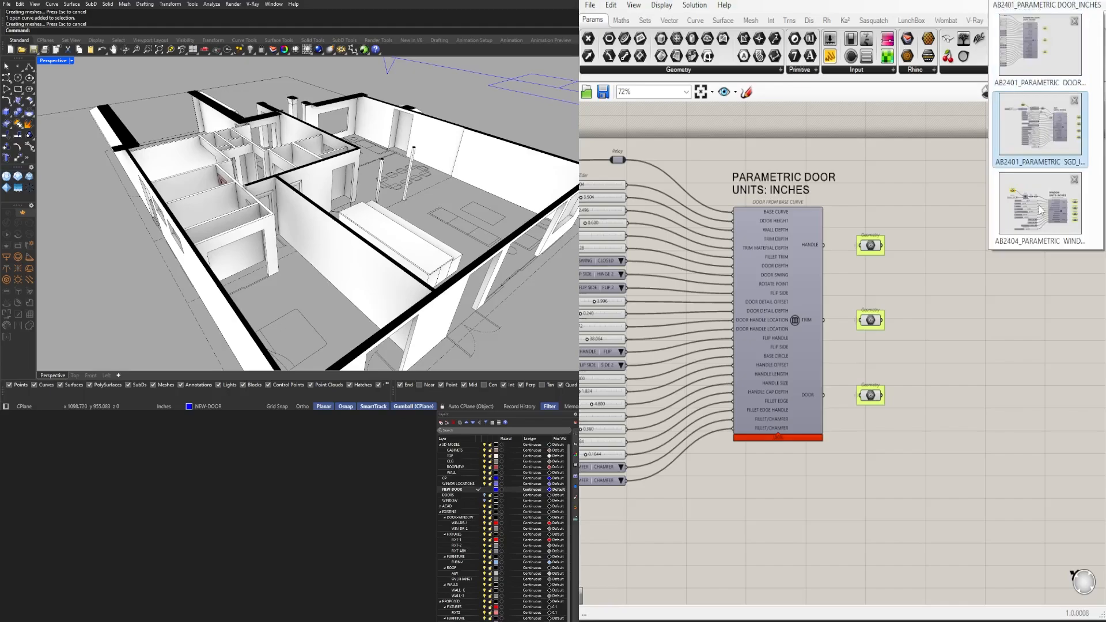
{"action": "left_click", "coordinate": [1037, 213]}
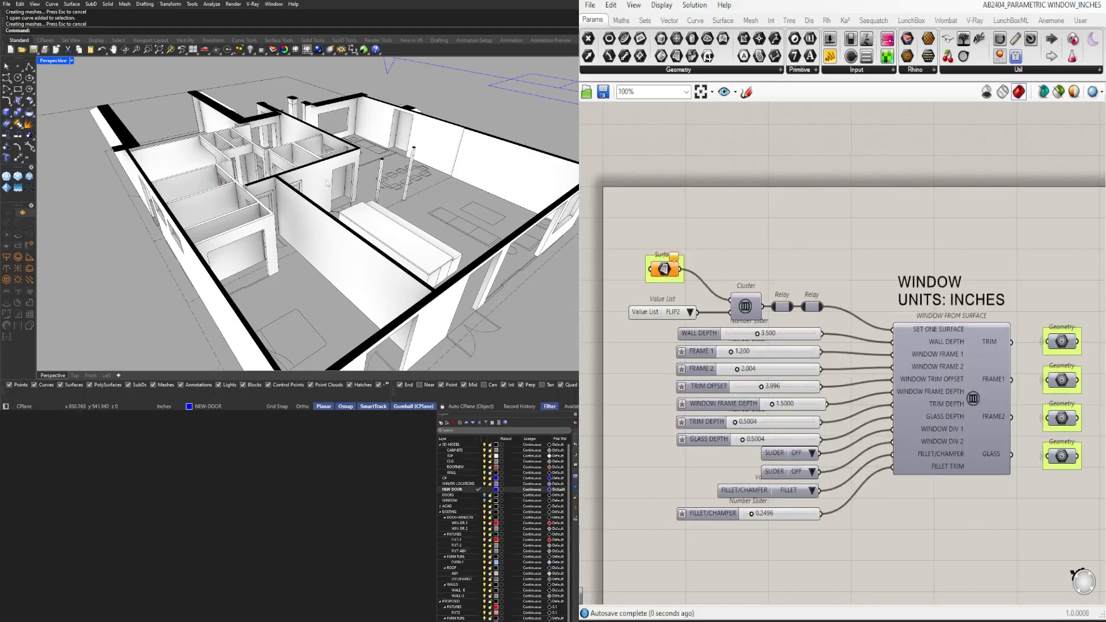
{"action": "right_click_drag", "start_coordinate": [326, 183], "coordinate": [263, 192]}
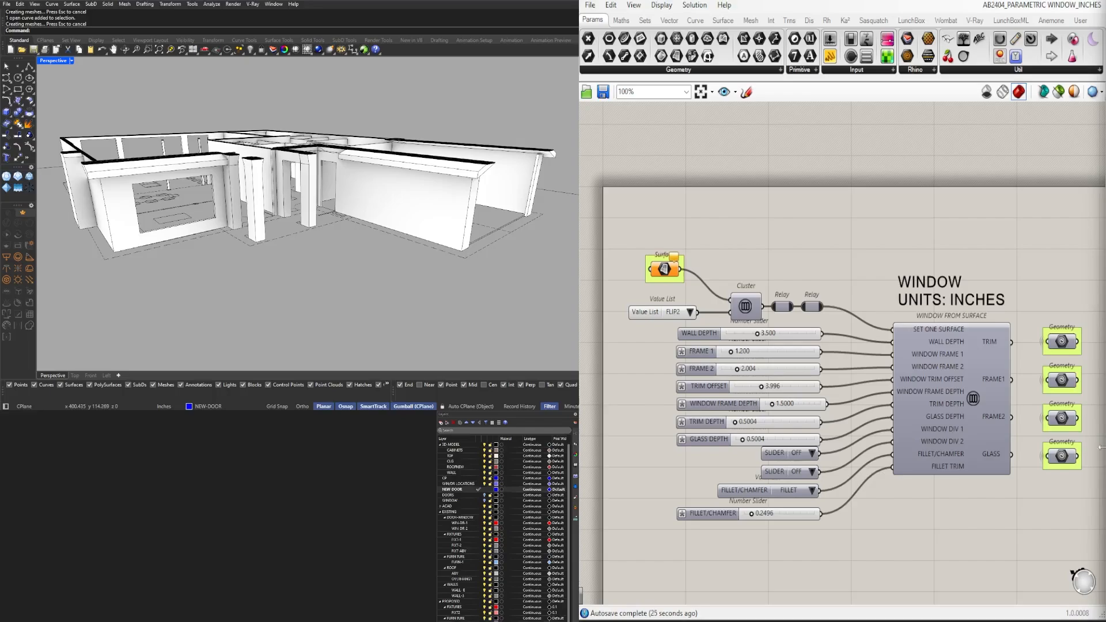
Step: Turn on the preview of the window script's four geometry outputs for trim, frames and glass, and clear the selection
{"action": "right_click_drag", "start_coordinate": [976, 259], "coordinate": [863, 206]}
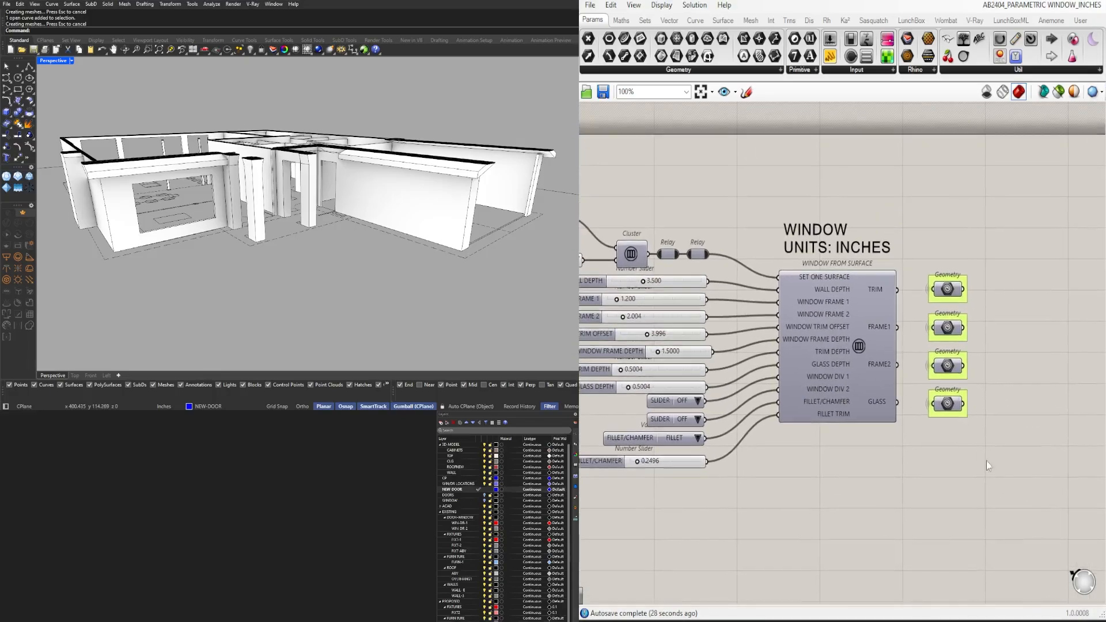
{"action": "left_click_drag", "start_coordinate": [1008, 486], "coordinate": [917, 220]}
{"action": "middle_click", "coordinate": [924, 220]}
{"action": "left_click", "coordinate": [945, 196]}
{"action": "left_click", "coordinate": [963, 214]}
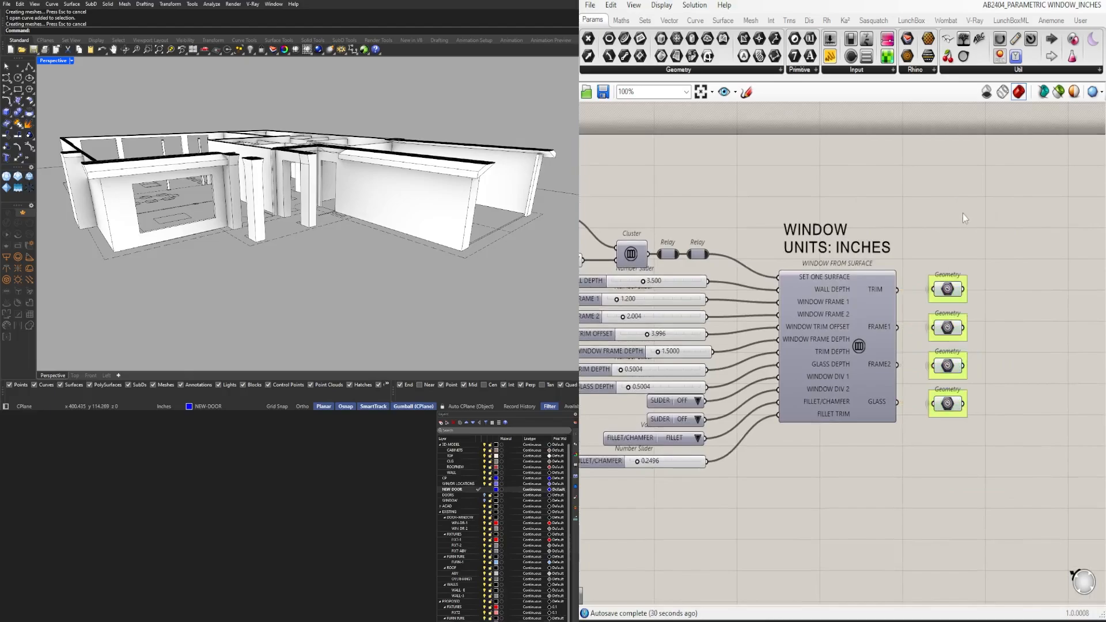
{"action": "left_click_drag", "start_coordinate": [943, 306], "coordinate": [969, 296]}
{"action": "left_click", "coordinate": [968, 260]}
Step: Select the window script's Surface input and make WIN/DR LOCATIONS the current layer
{"action": "right_click_drag", "start_coordinate": [711, 271], "coordinate": [930, 280]}
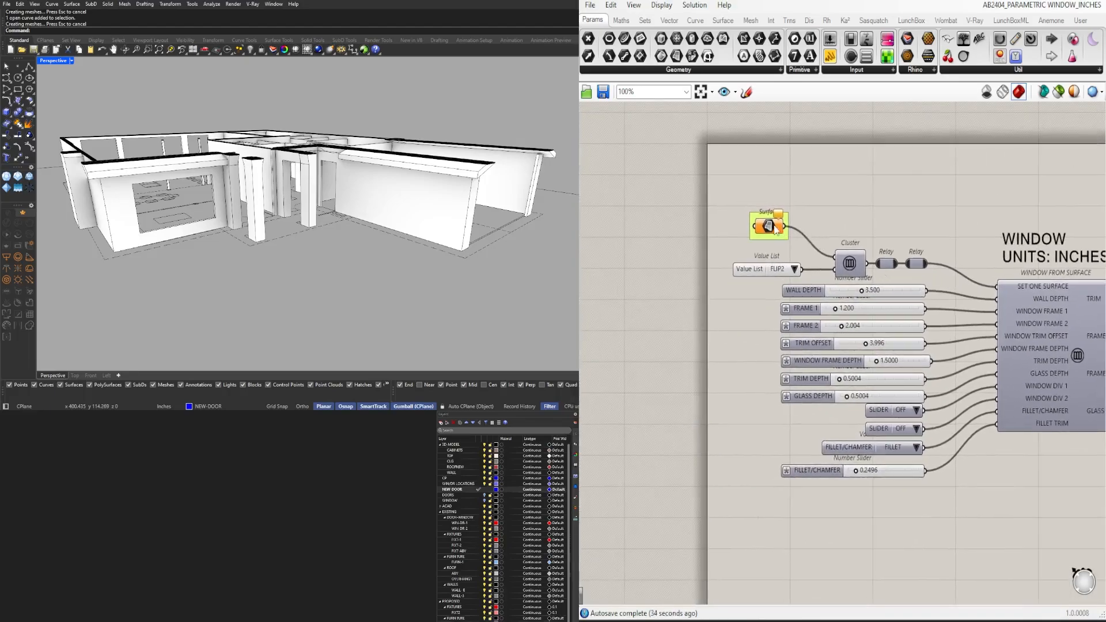
{"action": "left_click", "coordinate": [771, 229]}
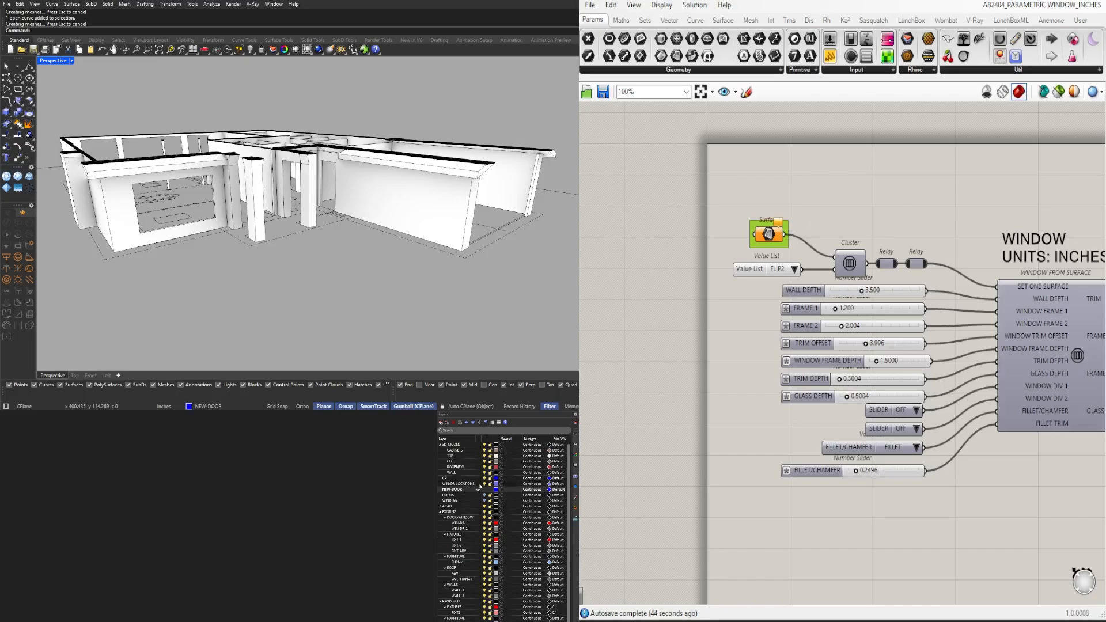
{"action": "left_click", "coordinate": [478, 483]}
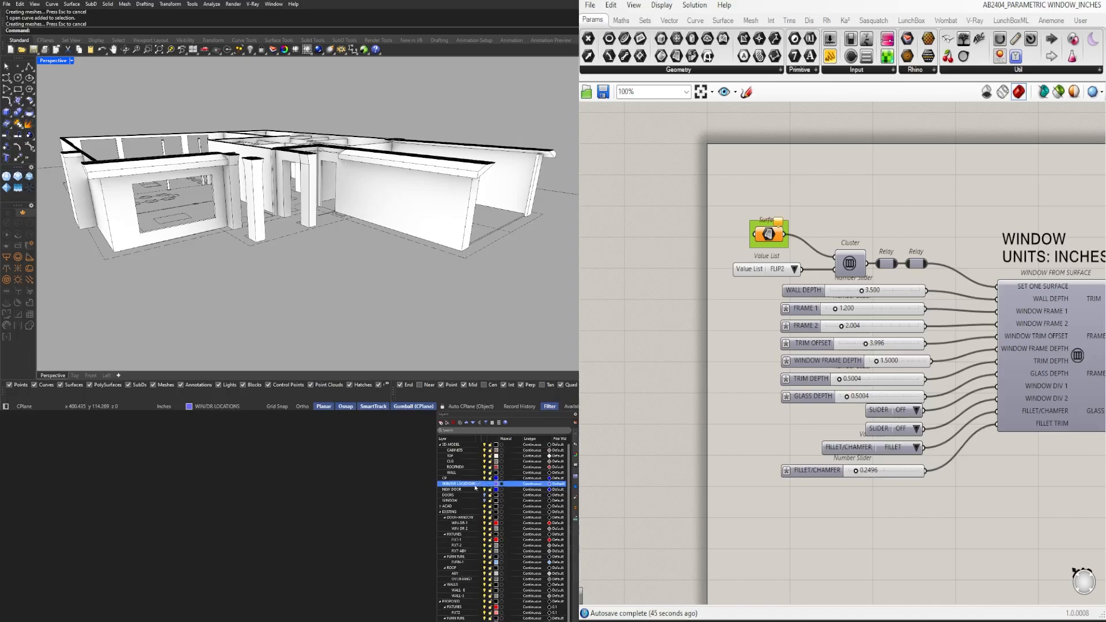
Step: Extrude the side edge of the outer wall's large window opening about 98 inches across to the opposite edge with ExtrudeCrv
{"action": "scroll", "coordinate": [282, 245], "scroll_direction": "up", "scroll_amount": 5}
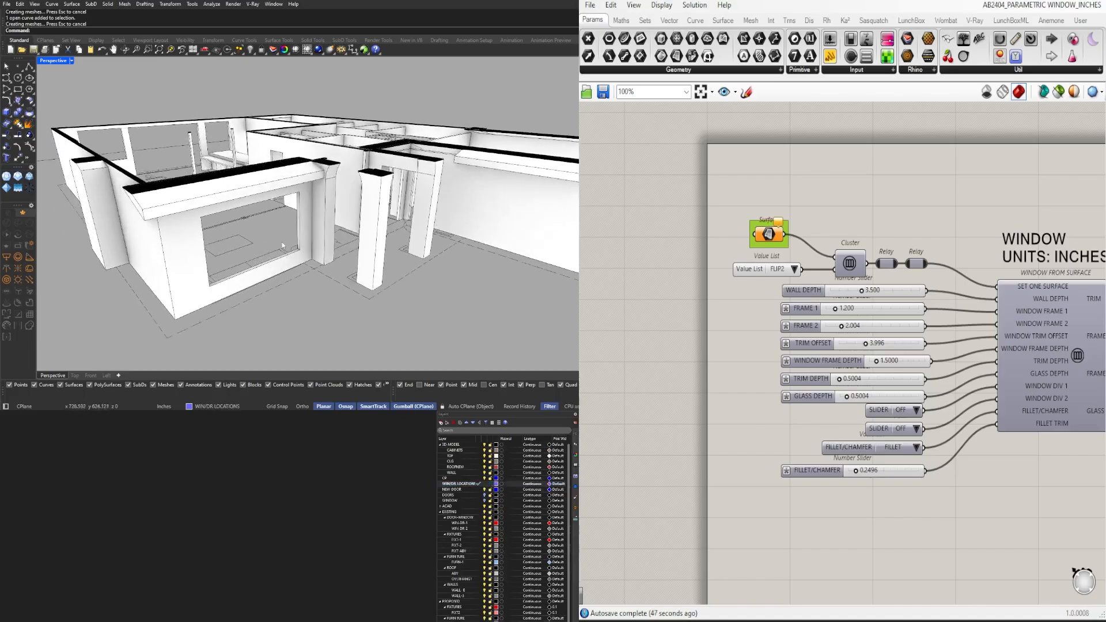
{"action": "right_click_drag", "start_coordinate": [282, 245], "coordinate": [145, 269]}
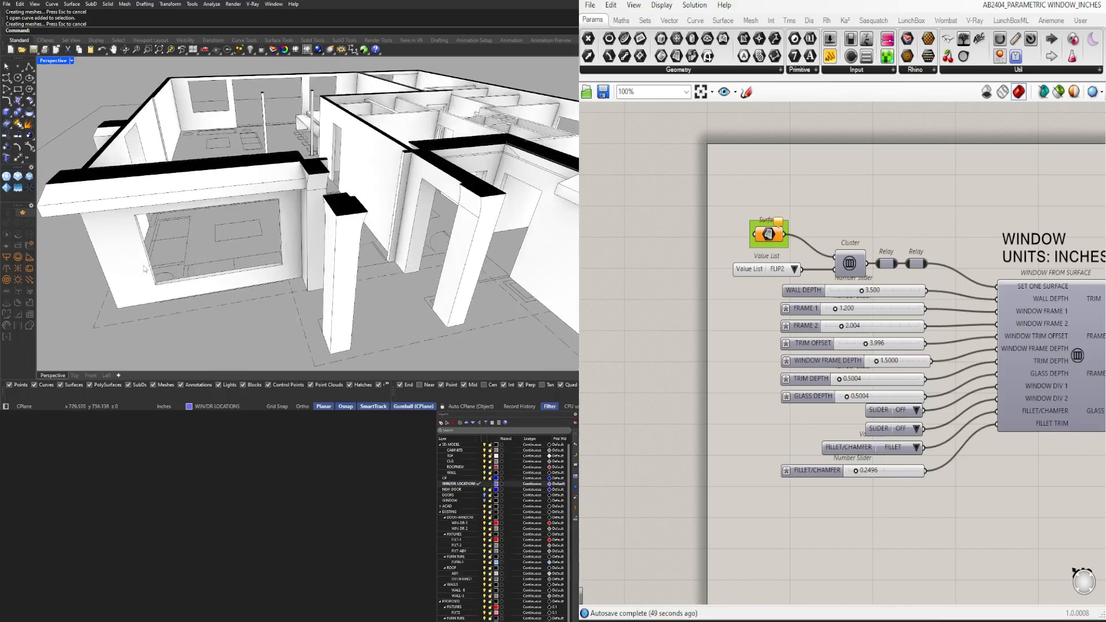
{"action": "scroll", "coordinate": [147, 274], "scroll_direction": "up", "scroll_amount": 4}
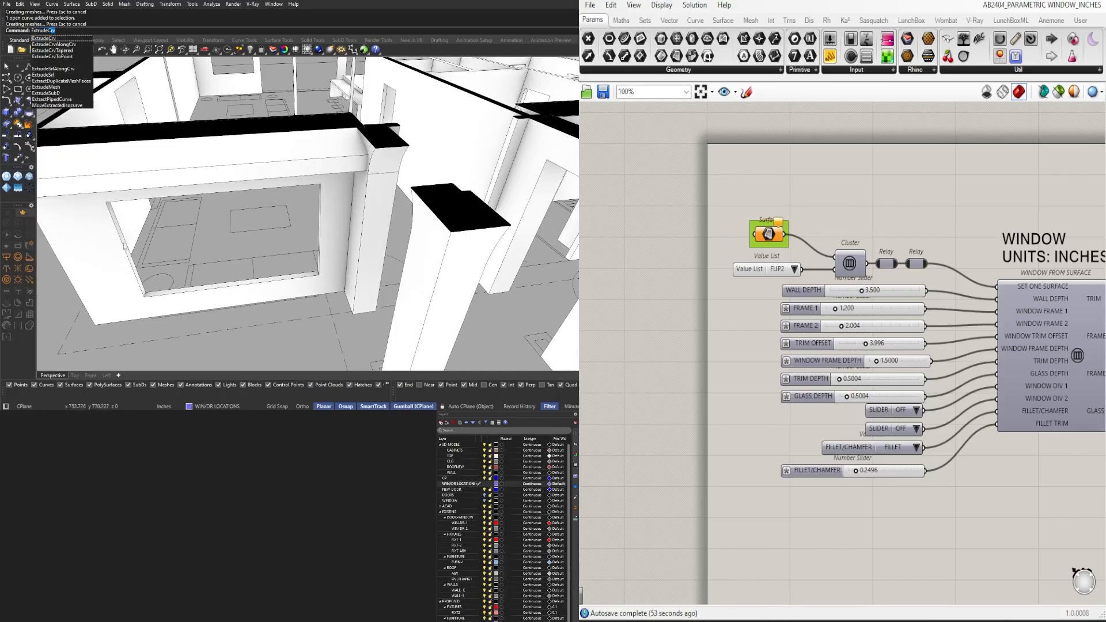
{"action": "key", "text": "Return"}
{"action": "left_click", "coordinate": [134, 260]}
{"action": "key", "text": "Return"}
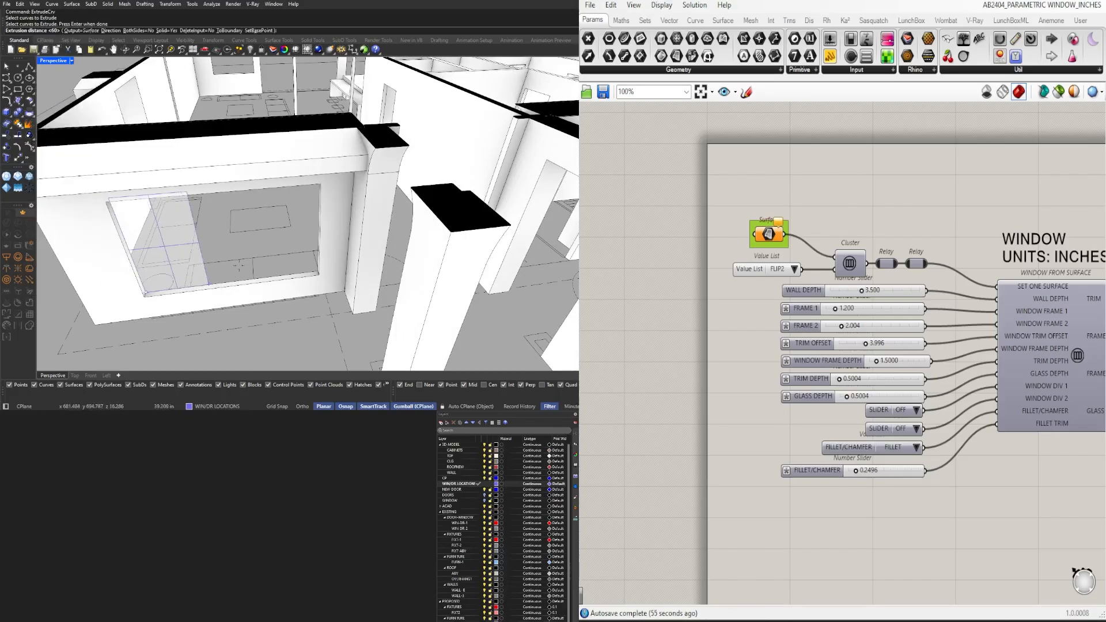
{"action": "scroll", "coordinate": [340, 277], "scroll_direction": "up", "scroll_amount": 3}
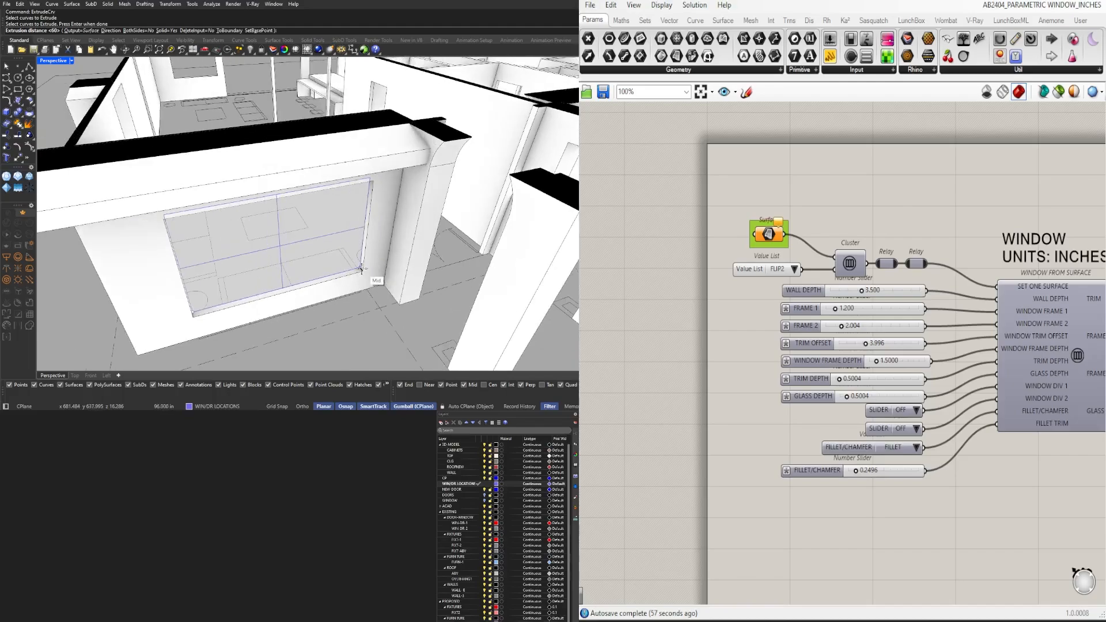
{"action": "scroll", "coordinate": [360, 271], "scroll_direction": "up", "scroll_amount": 2}
{"action": "left_click", "coordinate": [361, 269]}
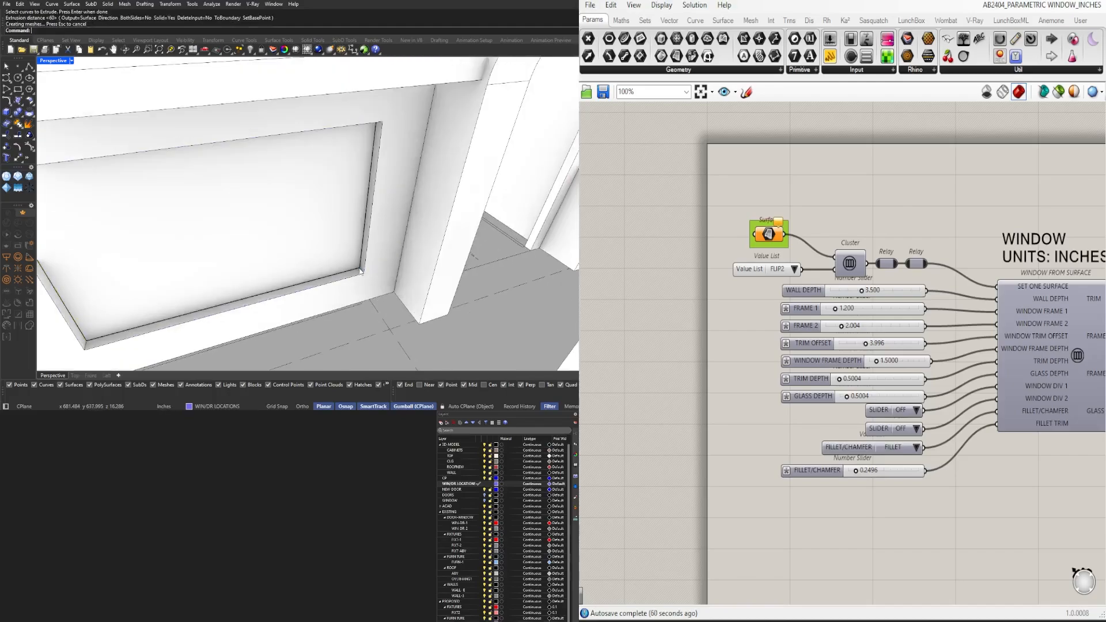
Step: Move the extruded window surface 1.75 inches from its lower corner to the midpoint of the opening's wall depth
{"action": "scroll", "coordinate": [354, 271], "scroll_direction": "up", "scroll_amount": 2}
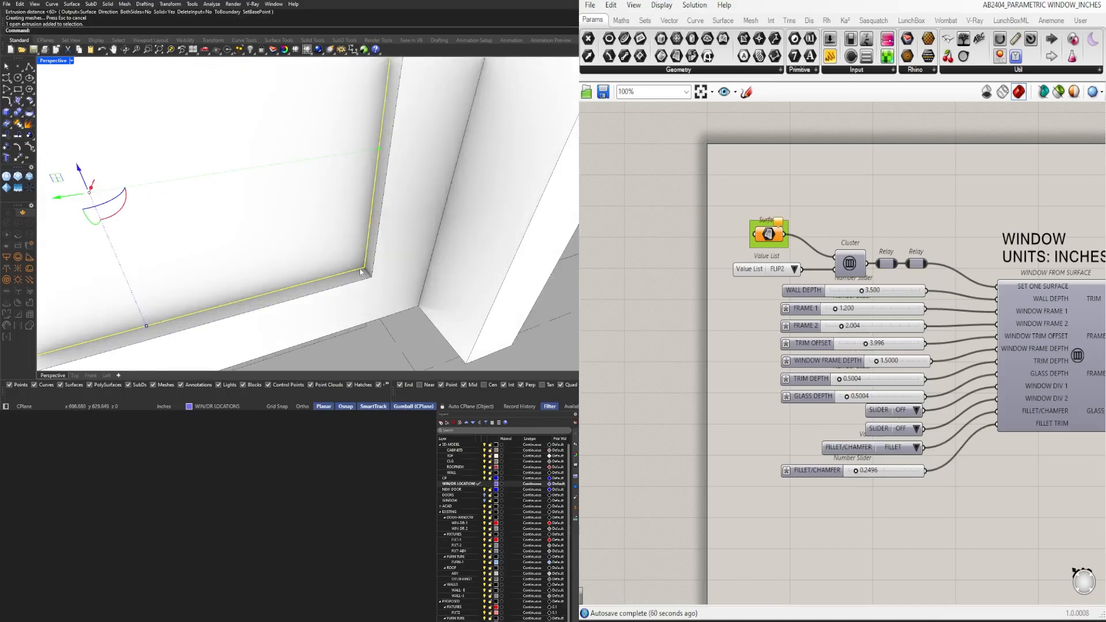
{"action": "type", "text": "M"}
{"action": "key", "text": "Return"}
{"action": "left_click", "coordinate": [363, 268]}
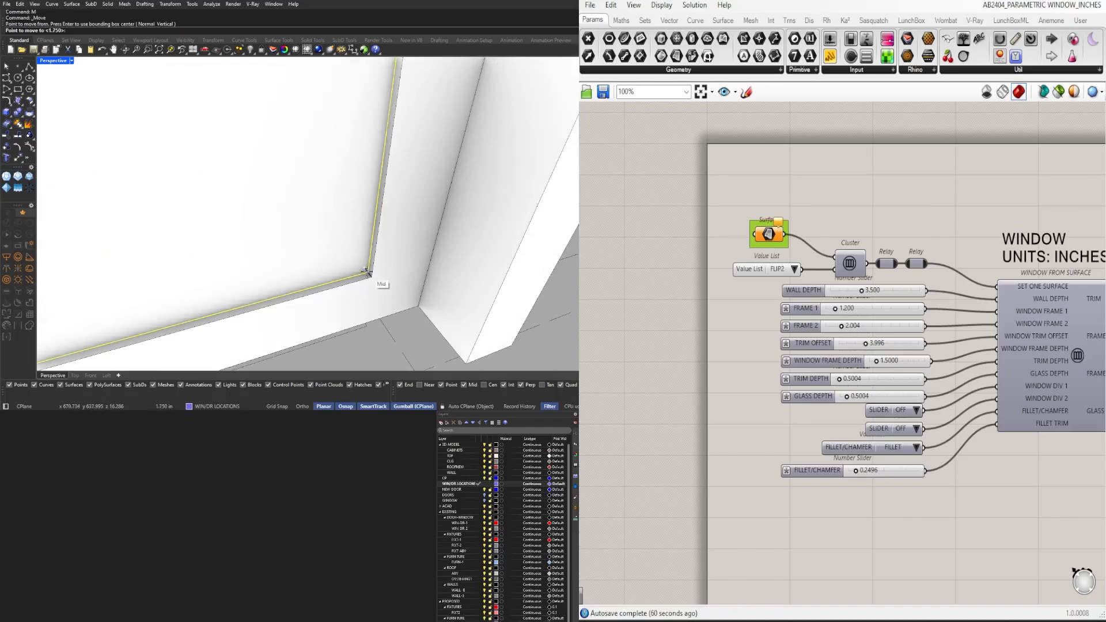
{"action": "left_click", "coordinate": [366, 272]}
{"action": "scroll", "coordinate": [366, 253], "scroll_direction": "down", "scroll_amount": 6}
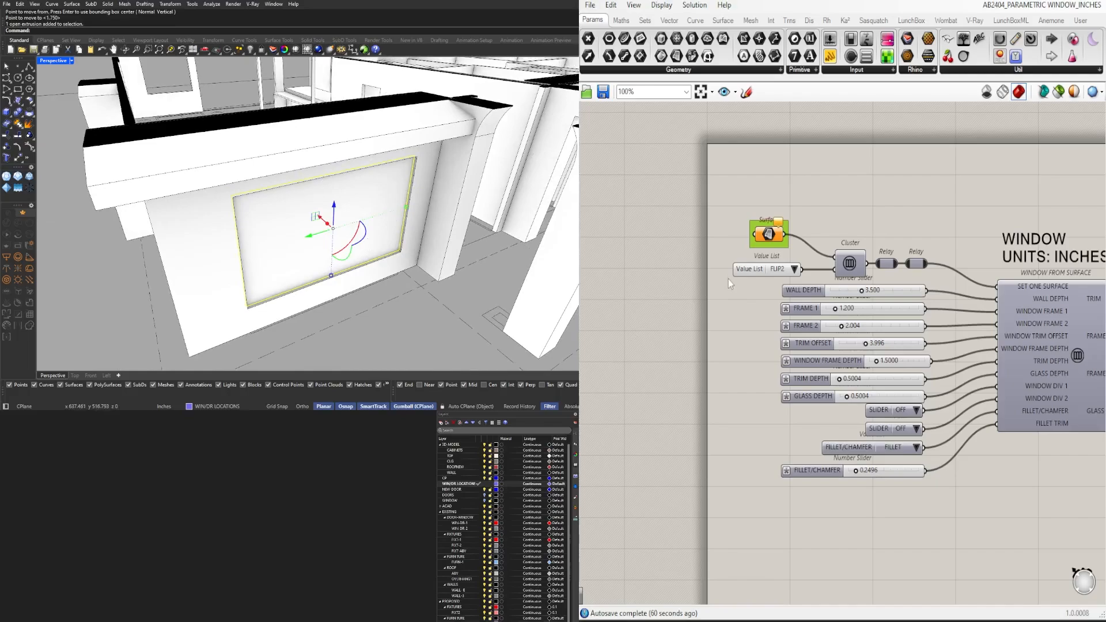
Step: Assign the extruded window surface to the script's Surface input as a single surface and inspect the window preview against the parameter sliders
{"action": "scroll", "coordinate": [776, 233], "scroll_direction": "up", "scroll_amount": 2}
{"action": "right_click", "coordinate": [775, 232]}
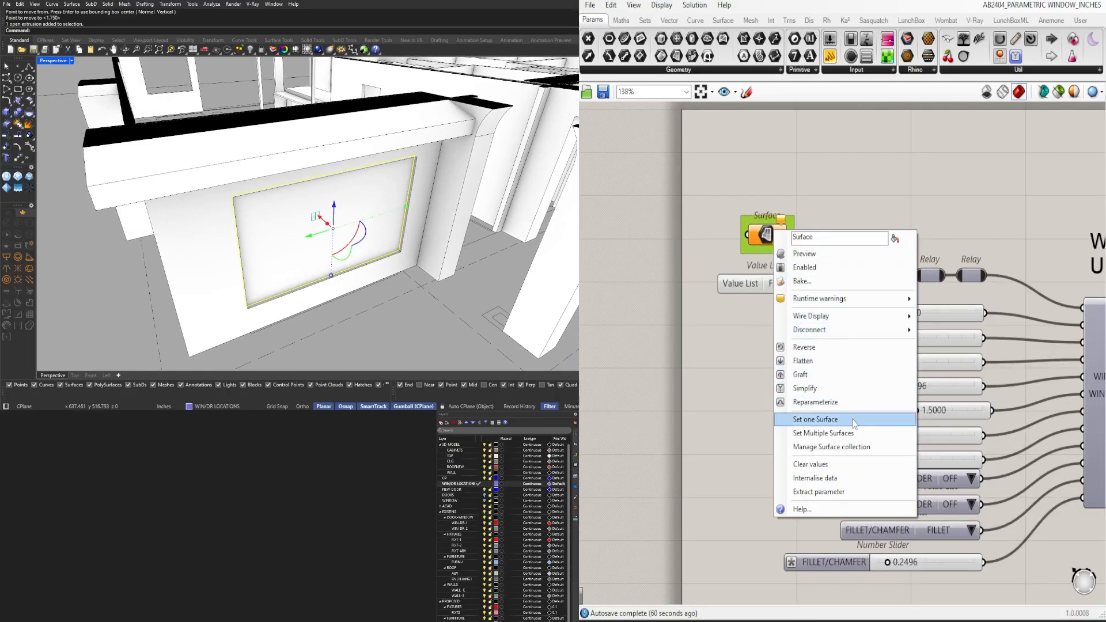
{"action": "left_click", "coordinate": [814, 419]}
{"action": "right_click_drag", "start_coordinate": [444, 266], "coordinate": [351, 259]}
{"action": "scroll", "coordinate": [445, 221], "scroll_direction": "up", "scroll_amount": 4}
{"action": "scroll", "coordinate": [402, 170], "scroll_direction": "up", "scroll_amount": 5}
{"action": "scroll", "coordinate": [404, 168], "scroll_direction": "up", "scroll_amount": 2}
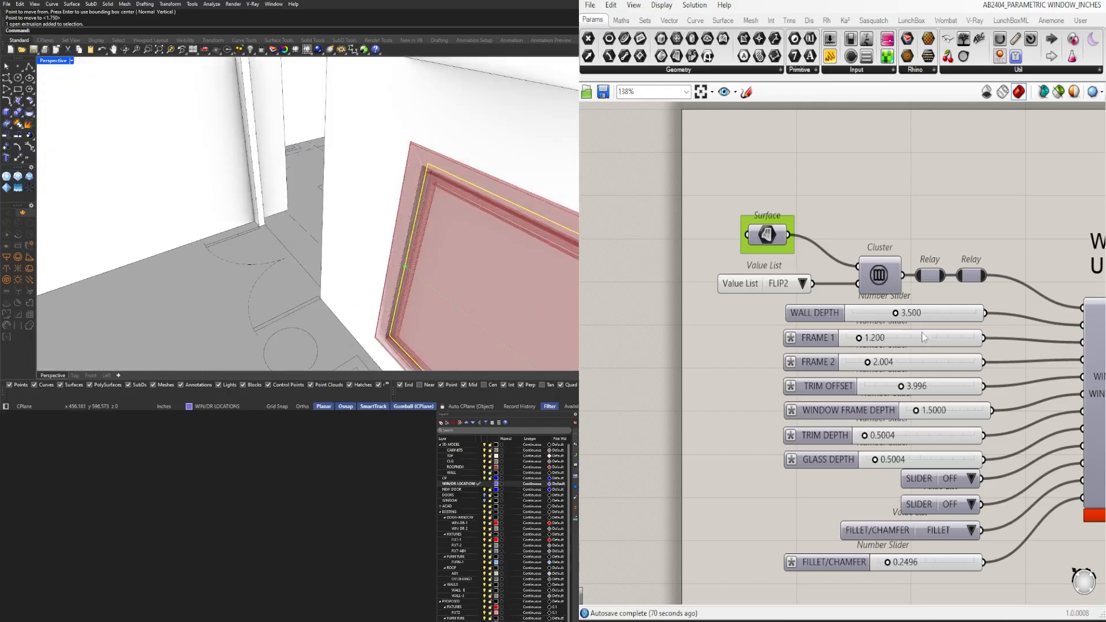
{"action": "scroll", "coordinate": [824, 274], "scroll_direction": "up", "scroll_amount": 4}
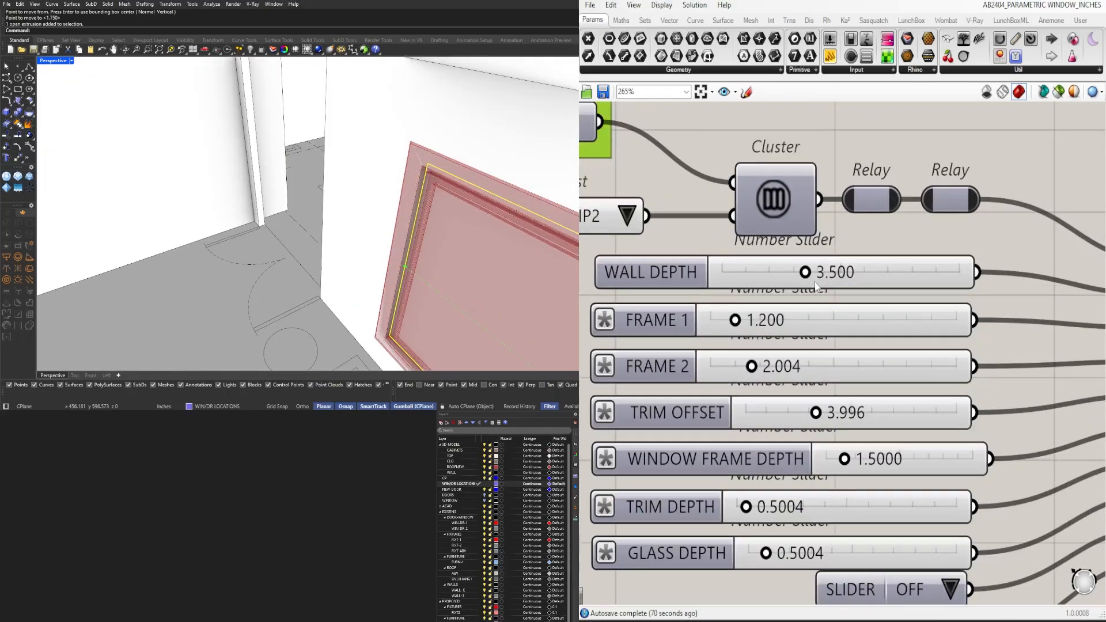
{"action": "right_click_drag", "start_coordinate": [461, 221], "coordinate": [323, 218]}
{"action": "scroll", "coordinate": [375, 215], "scroll_direction": "down", "scroll_amount": 5}
{"action": "scroll", "coordinate": [879, 423], "scroll_direction": "down", "scroll_amount": 3}
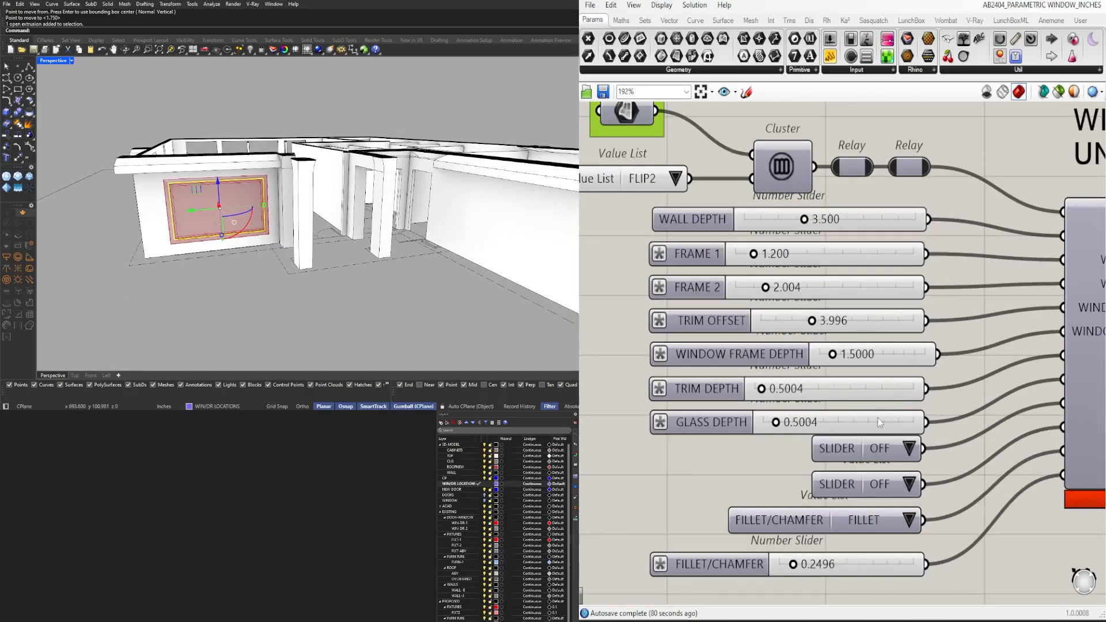
Step: Switch the first window-division SLIDER list to ON and view the result in the wall opening
{"action": "scroll", "coordinate": [878, 423], "scroll_direction": "up", "scroll_amount": 3}
{"action": "left_click", "coordinate": [910, 445]}
{"action": "left_click", "coordinate": [936, 466]}
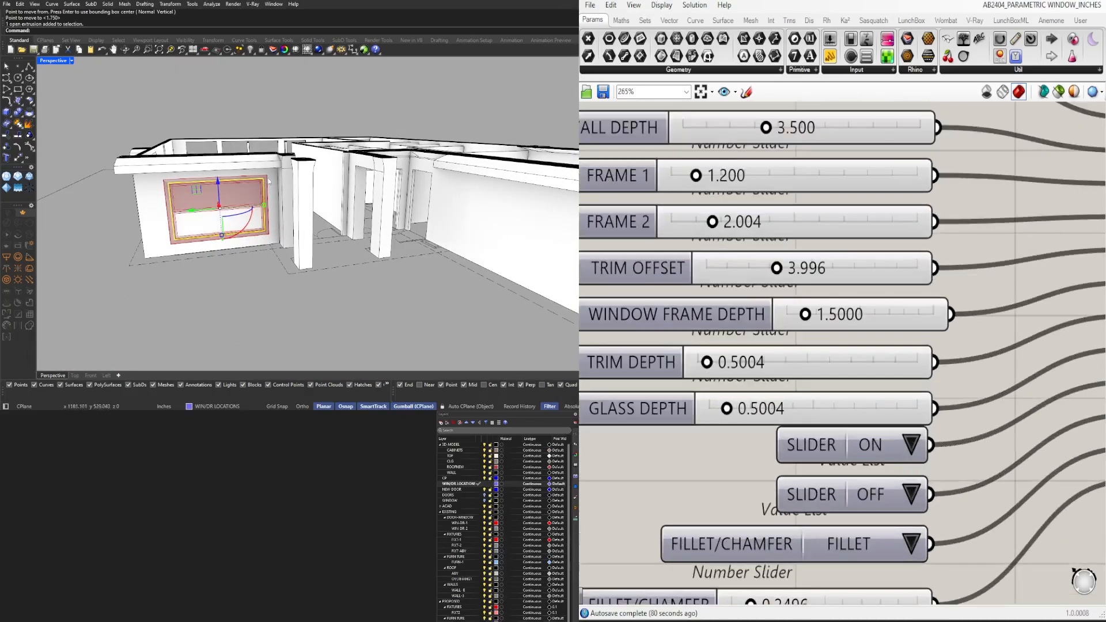
{"action": "right_click_drag", "start_coordinate": [233, 229], "coordinate": [307, 248]}
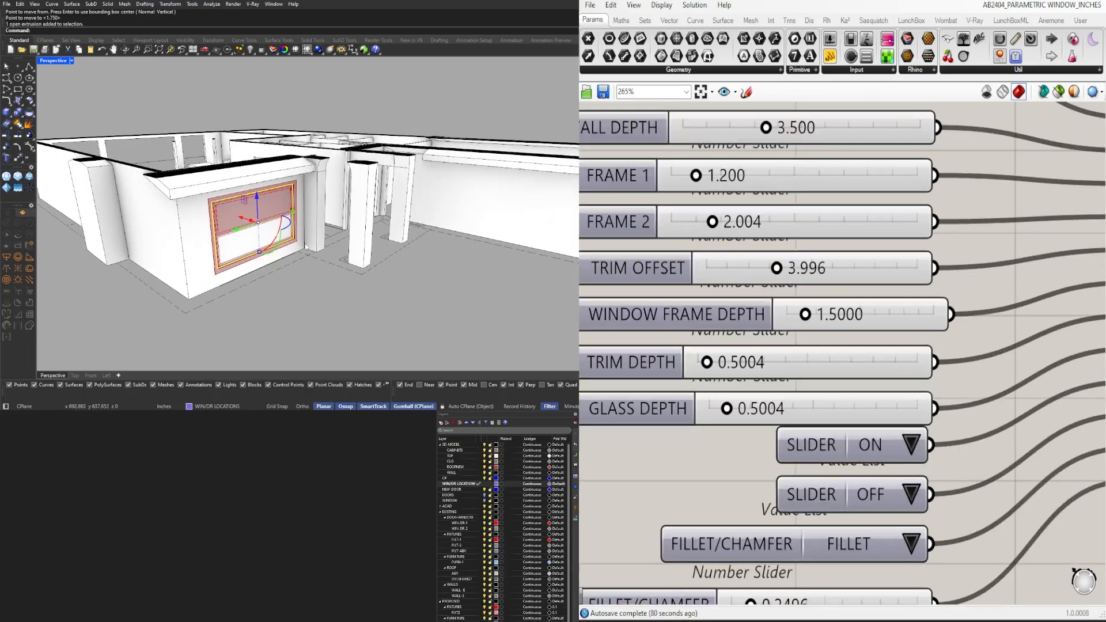
Step: Switch the first window-division SLIDER list to OFF and the second one to ON
{"action": "right_click_drag", "start_coordinate": [941, 458], "coordinate": [930, 395]}
{"action": "left_click", "coordinate": [899, 382]}
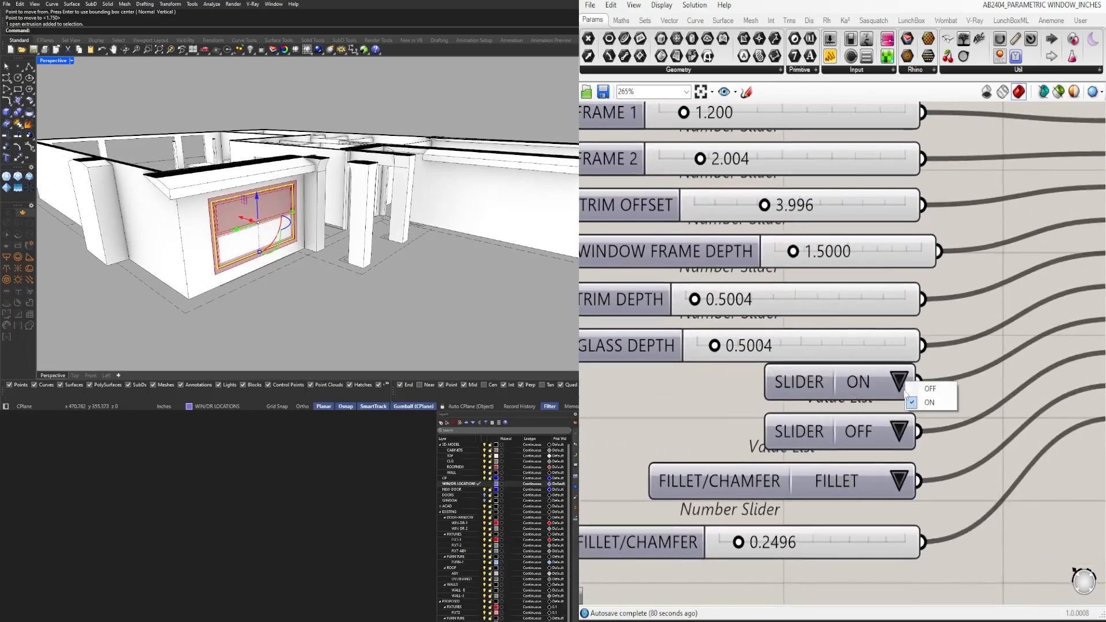
{"action": "left_click", "coordinate": [922, 400]}
{"action": "left_click", "coordinate": [902, 430]}
{"action": "left_click", "coordinate": [932, 450]}
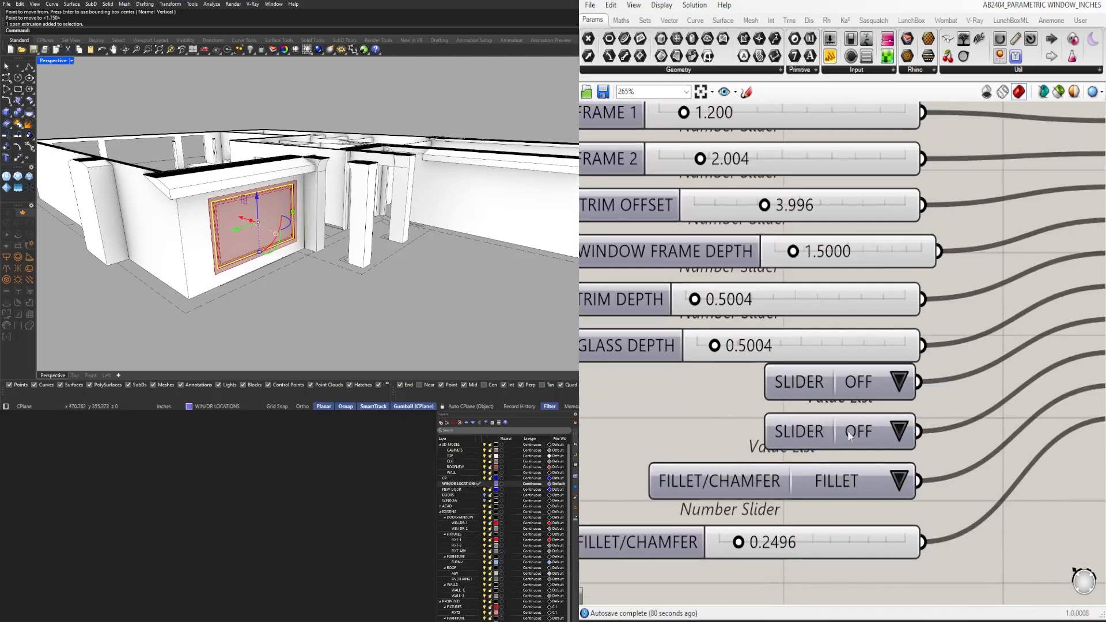
{"action": "right_click_drag", "start_coordinate": [300, 226], "coordinate": [252, 220]}
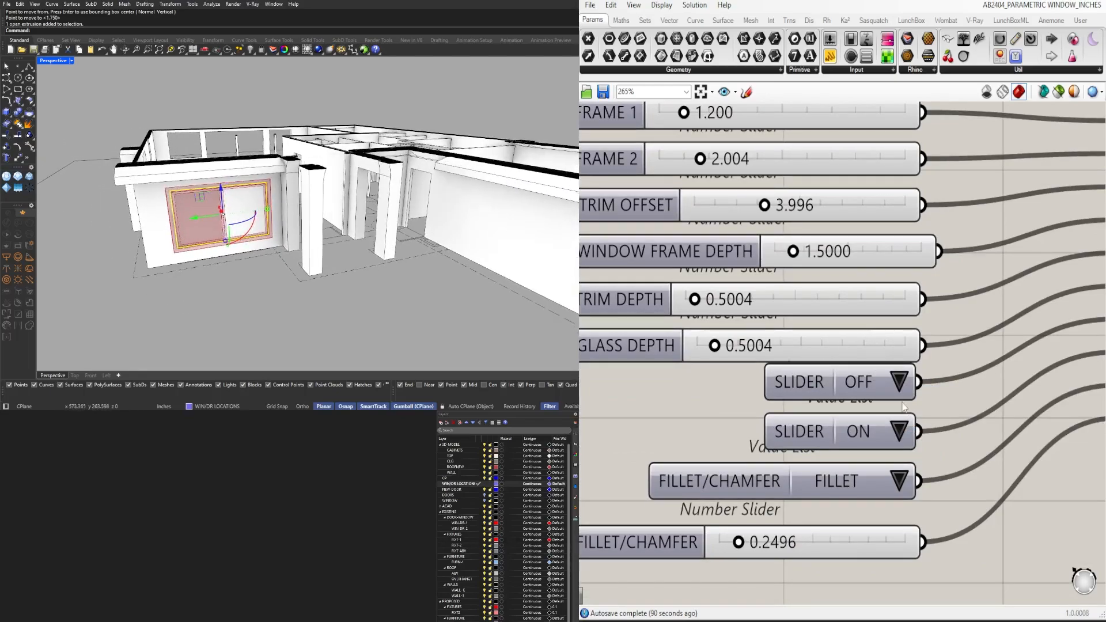
Step: Try the FLIP1 option in the value list feeding the cluster, and return it to FLIP2
{"action": "left_click", "coordinate": [908, 428]}
{"action": "left_click", "coordinate": [931, 431]}
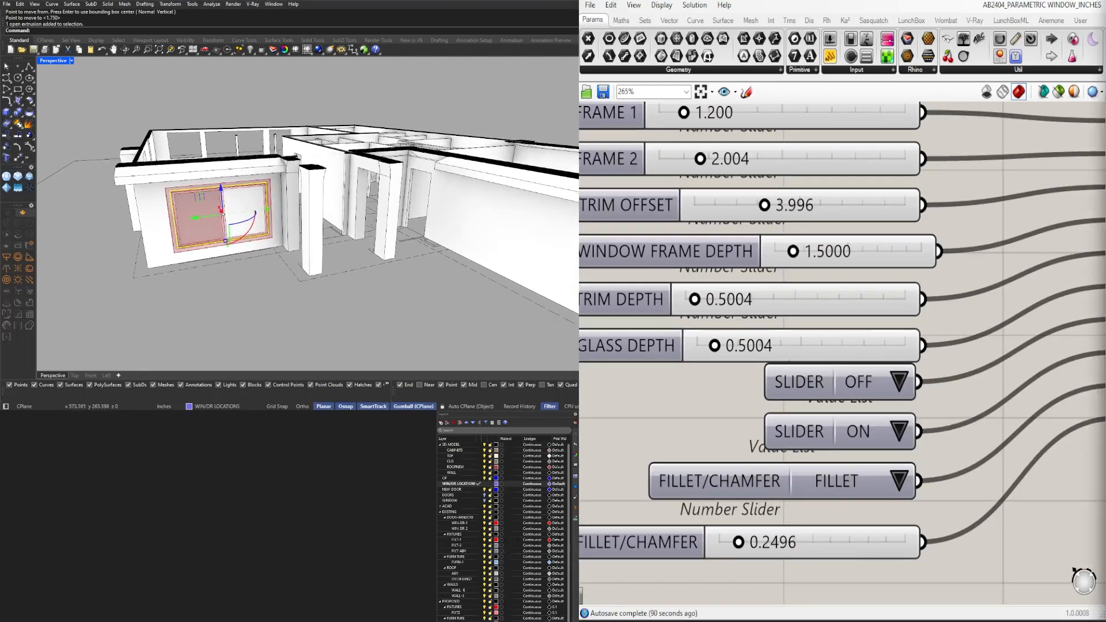
{"action": "scroll", "coordinate": [779, 387], "scroll_direction": "down", "scroll_amount": 4}
{"action": "scroll", "coordinate": [734, 209], "scroll_direction": "up", "scroll_amount": 3}
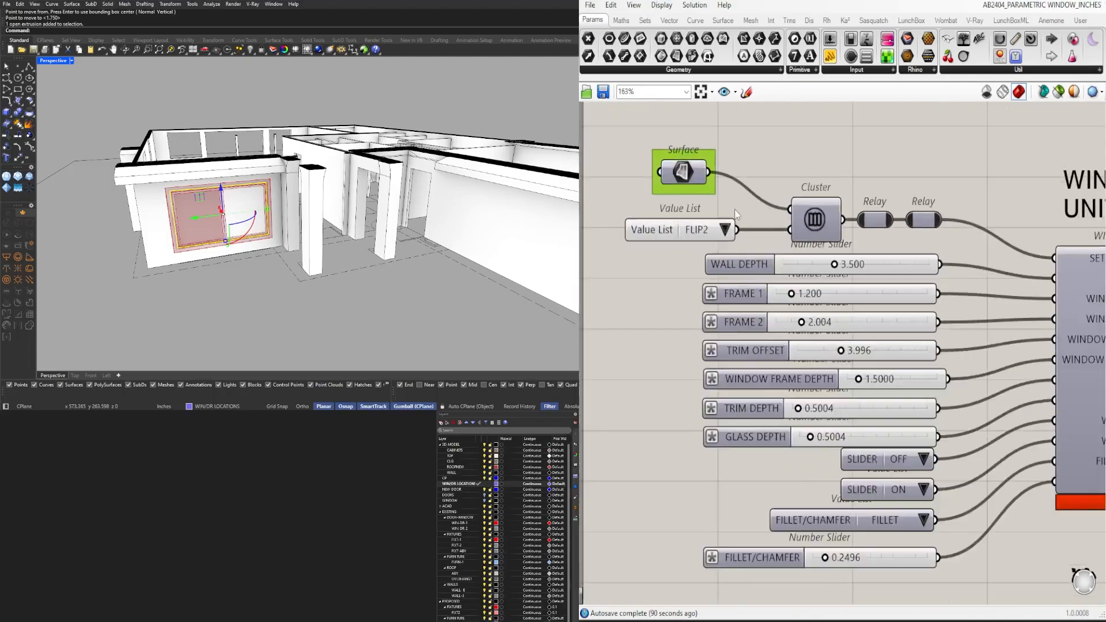
{"action": "left_click", "coordinate": [721, 232]}
{"action": "left_click", "coordinate": [737, 240]}
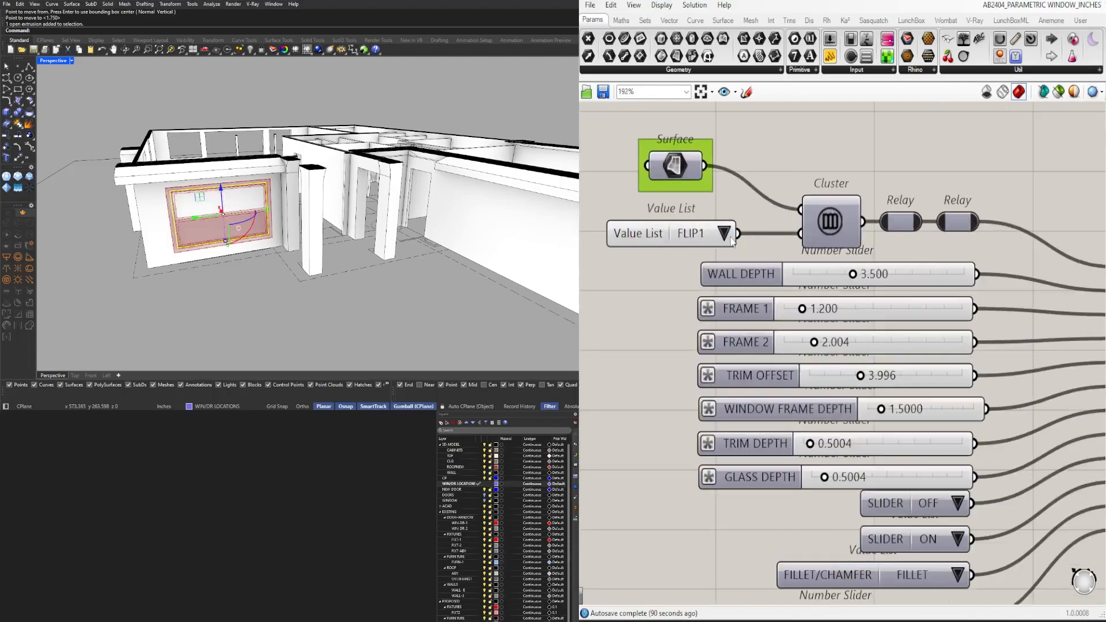
{"action": "left_click", "coordinate": [728, 233]}
{"action": "left_click", "coordinate": [749, 254]}
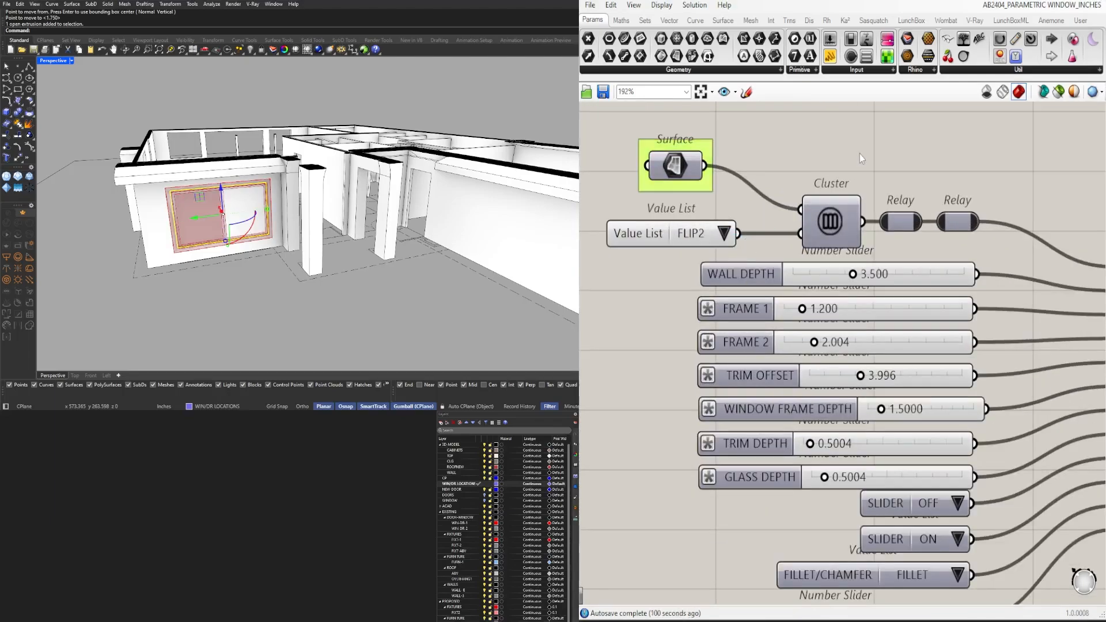
Step: Switch the second window-division SLIDER list back to OFF
{"action": "scroll", "coordinate": [859, 154], "scroll_direction": "down", "scroll_amount": 4}
{"action": "scroll", "coordinate": [883, 319], "scroll_direction": "up", "scroll_amount": 4}
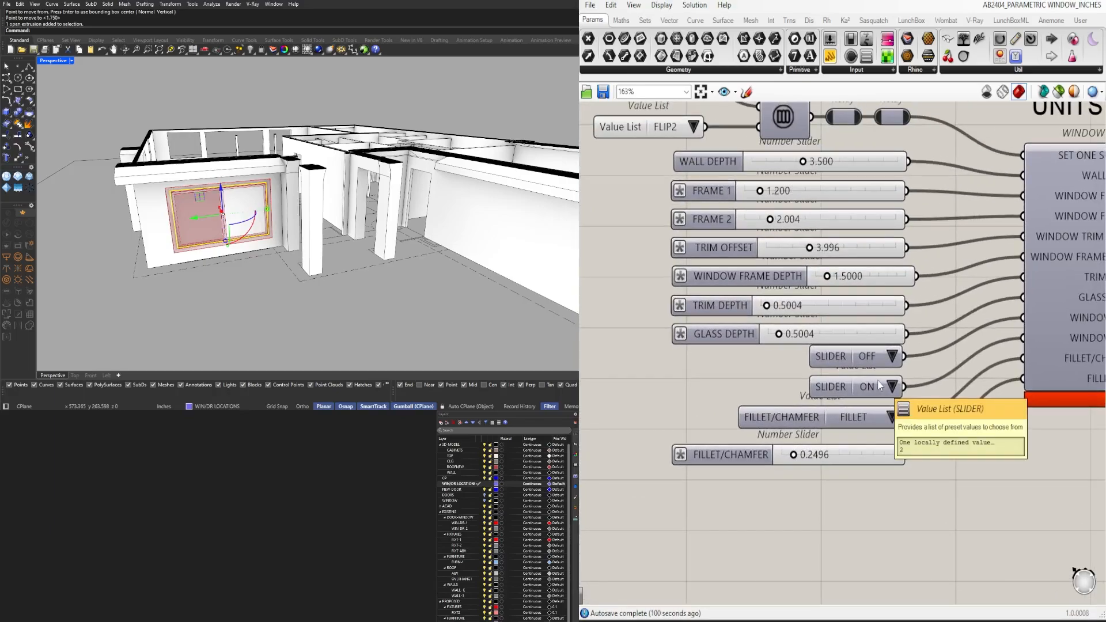
{"action": "left_click", "coordinate": [891, 387]}
{"action": "left_click", "coordinate": [910, 392]}
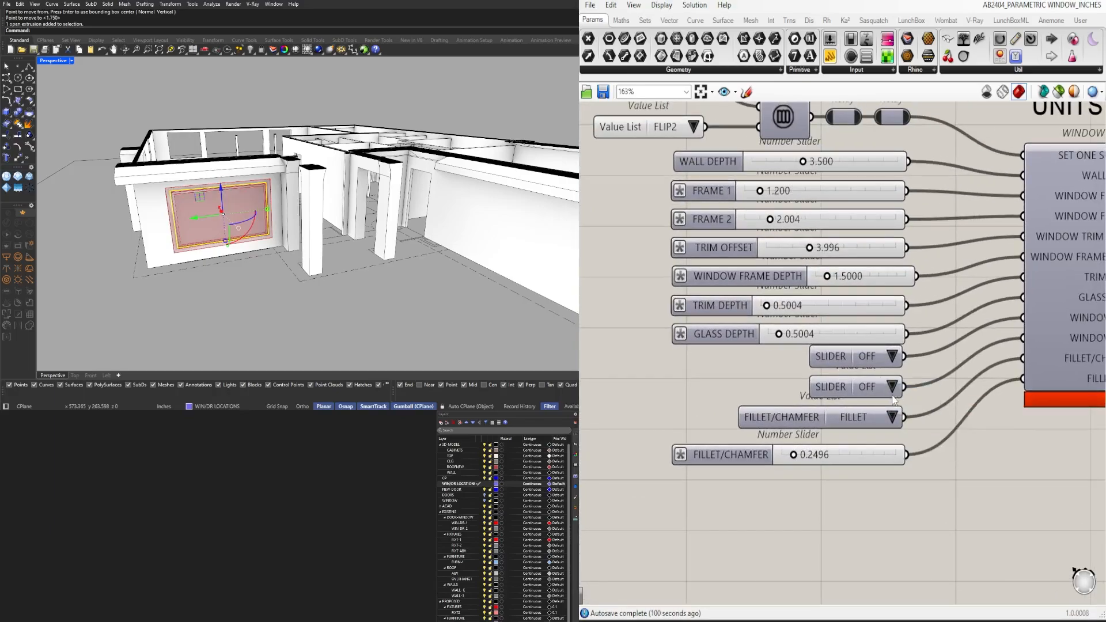
{"action": "scroll", "coordinate": [832, 374], "scroll_direction": "down", "scroll_amount": 2}
{"action": "right_click_drag", "start_coordinate": [844, 378], "coordinate": [811, 410]}
{"action": "scroll", "coordinate": [823, 411], "scroll_direction": "up", "scroll_amount": 2}
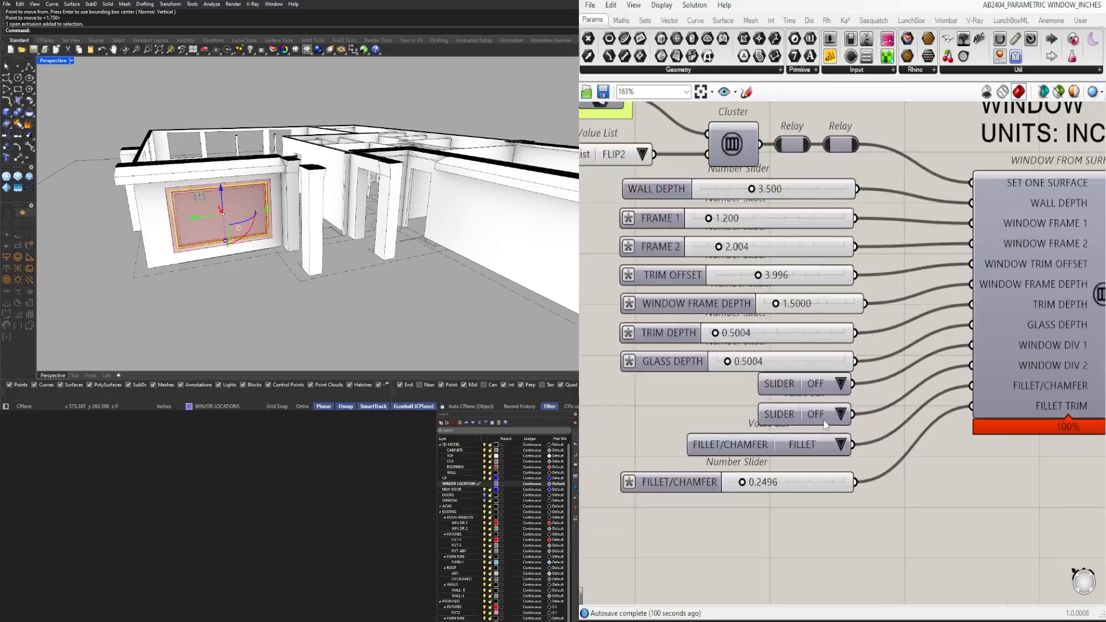
Step: Duplicate the NEW-DOOR layer, name the copy NEW-WINDOW and make it the current layer
{"action": "right_click_drag", "start_coordinate": [281, 221], "coordinate": [307, 224]}
{"action": "scroll", "coordinate": [228, 200], "scroll_direction": "up", "scroll_amount": 5}
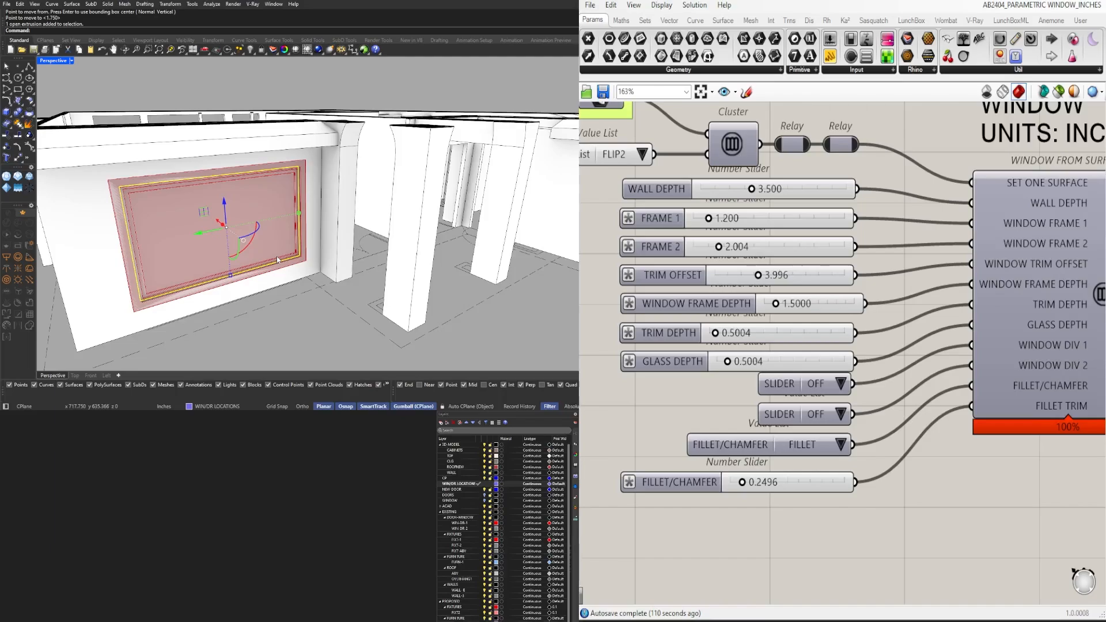
{"action": "right_click_drag", "start_coordinate": [278, 261], "coordinate": [352, 227]}
{"action": "scroll", "coordinate": [807, 348], "scroll_direction": "down", "scroll_amount": 4}
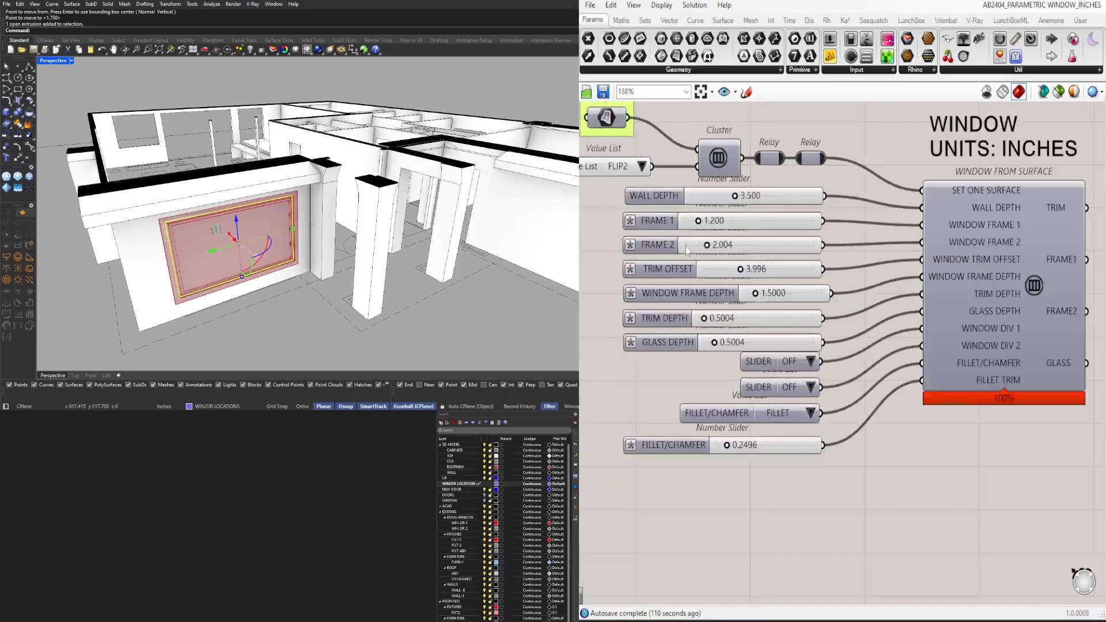
{"action": "left_click", "coordinate": [466, 491]}
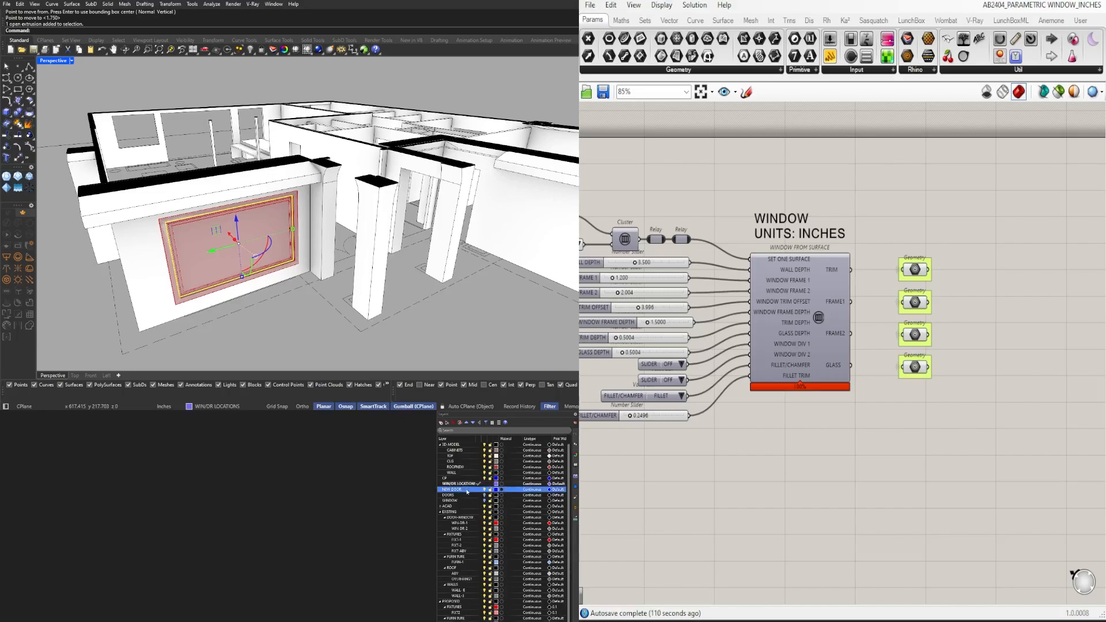
{"action": "right_click", "coordinate": [469, 492]}
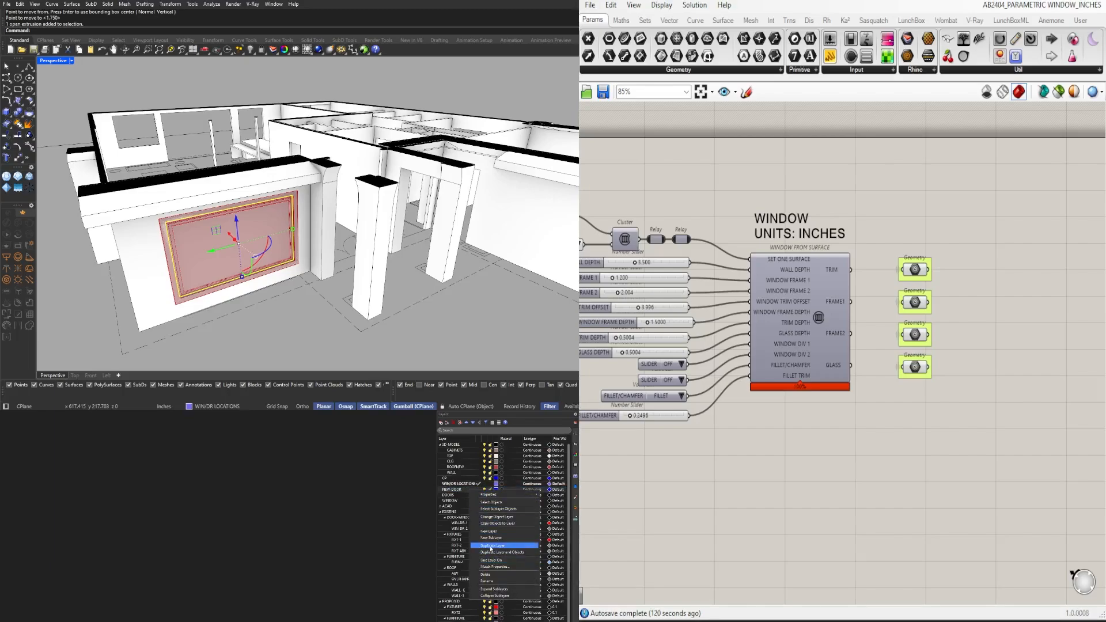
{"action": "left_click", "coordinate": [490, 547]}
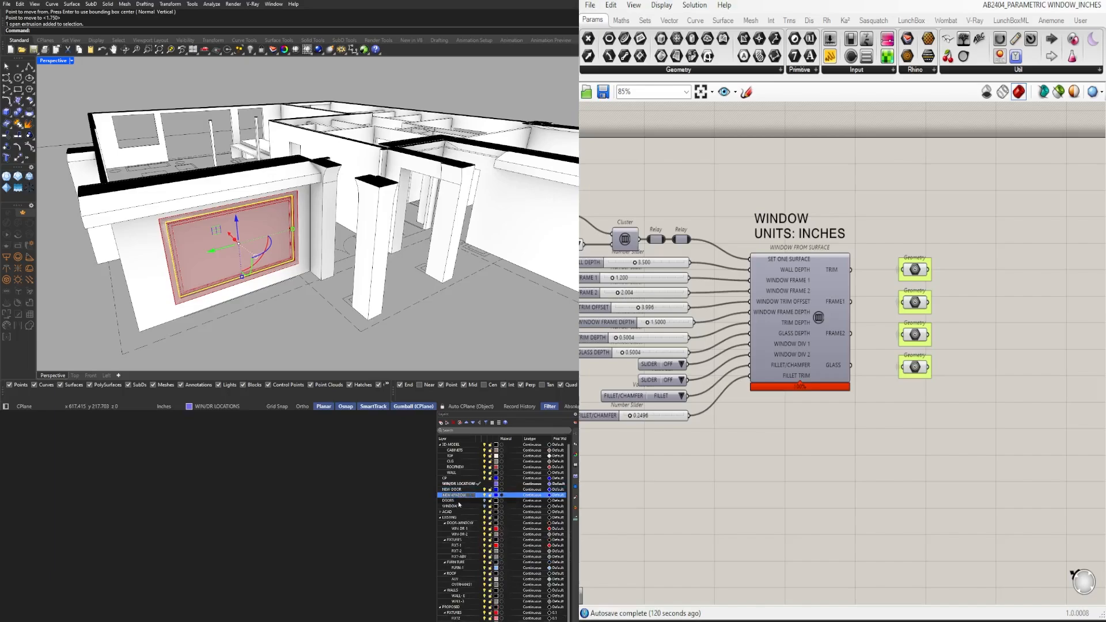
{"action": "key", "text": "Return"}
Step: Bake the window script's four geometry outputs for trim, frames and glass with NEW-WINDOW as the current layer
{"action": "left_click_drag", "start_coordinate": [1000, 435], "coordinate": [896, 242]}
{"action": "middle_click", "coordinate": [916, 237]}
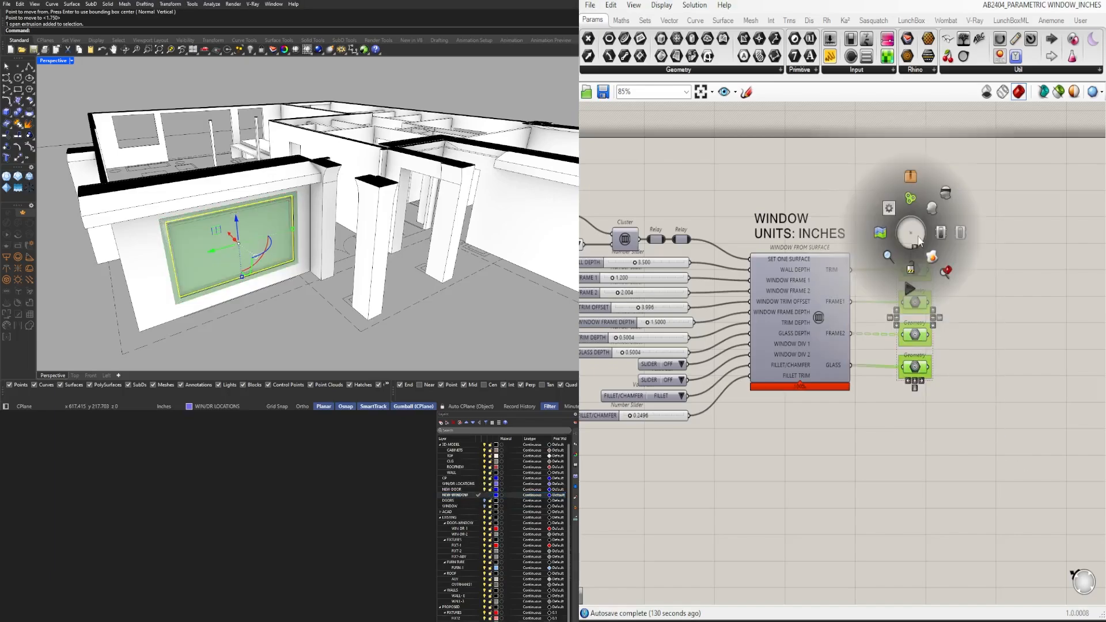
{"action": "left_click", "coordinate": [935, 261]}
{"action": "scroll", "coordinate": [460, 252], "scroll_direction": "down", "scroll_amount": 5}
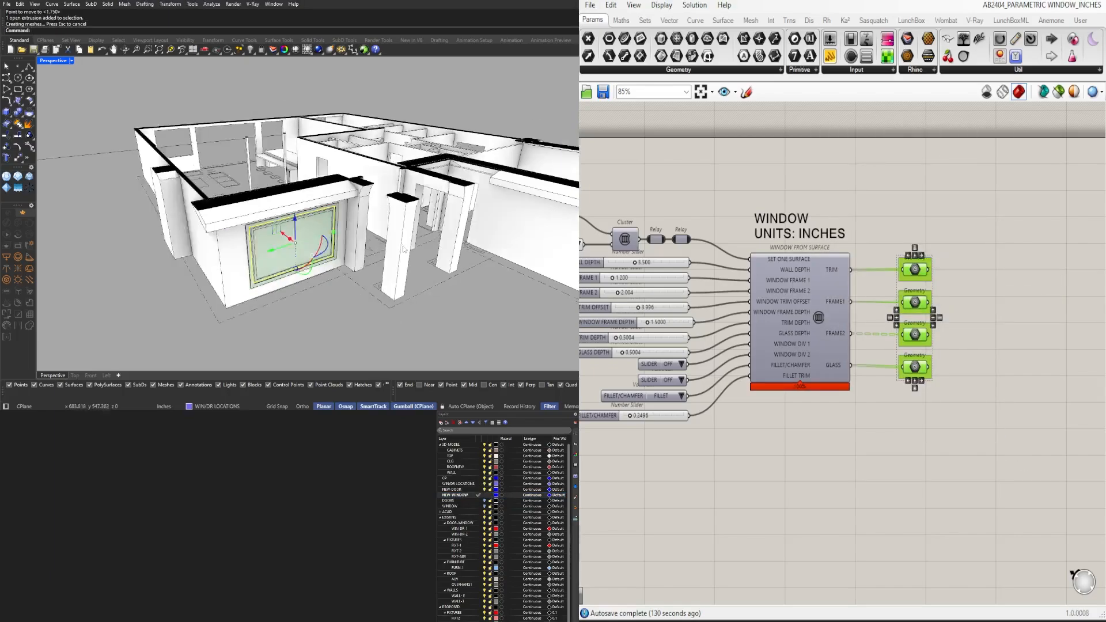
{"action": "right_click_drag", "start_coordinate": [461, 251], "coordinate": [484, 265]}
{"action": "left_click", "coordinate": [484, 265]}
Step: Extrude the side edge of the window opening in the house's other end wall across to its opposite edge with ExtrudeCrv
{"action": "scroll", "coordinate": [484, 265], "scroll_direction": "down", "scroll_amount": 8}
{"action": "right_click_drag", "start_coordinate": [334, 248], "coordinate": [409, 231]}
{"action": "scroll", "coordinate": [407, 245], "scroll_direction": "up", "scroll_amount": 8}
{"action": "scroll", "coordinate": [409, 232], "scroll_direction": "up", "scroll_amount": 10}
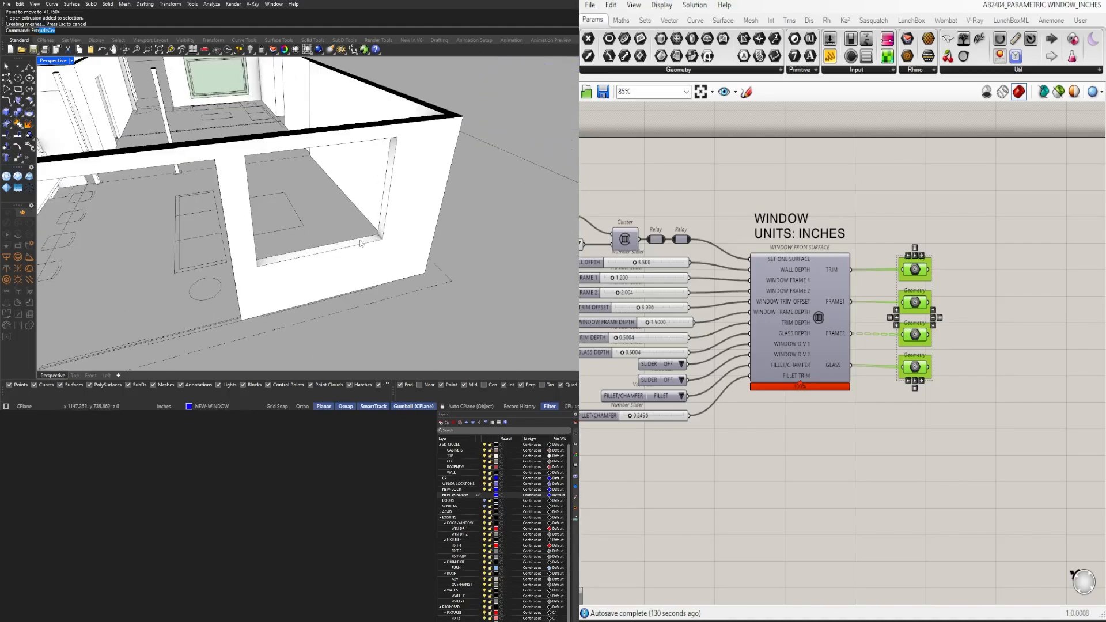
{"action": "key", "text": "Return"}
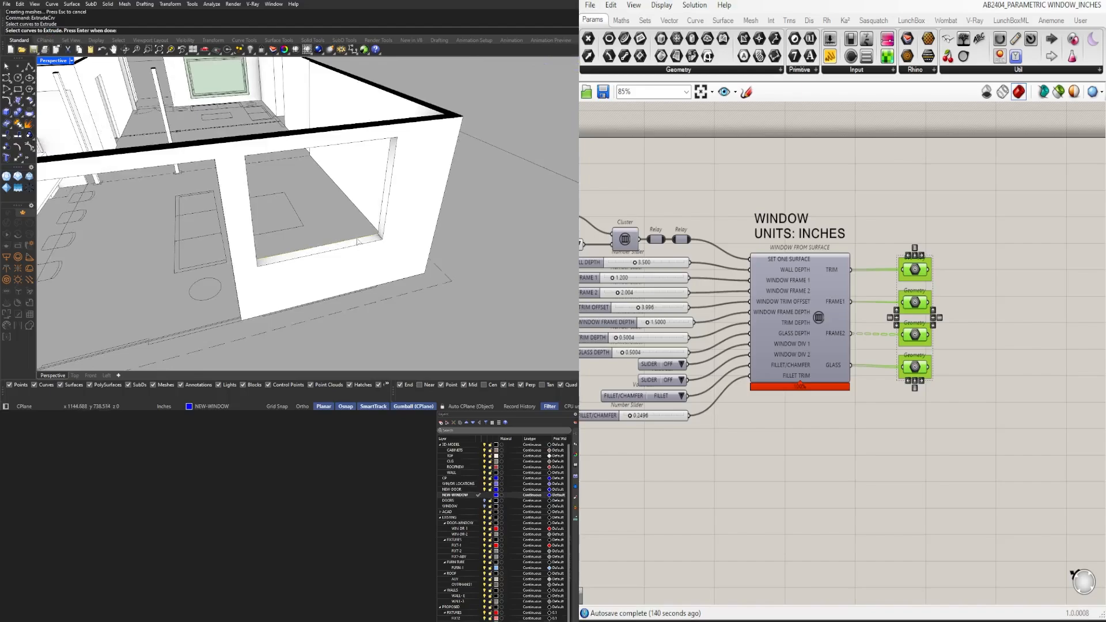
{"action": "key", "text": "Escape"}
{"action": "key", "text": "Return"}
{"action": "right_click_drag", "start_coordinate": [357, 238], "coordinate": [278, 234]}
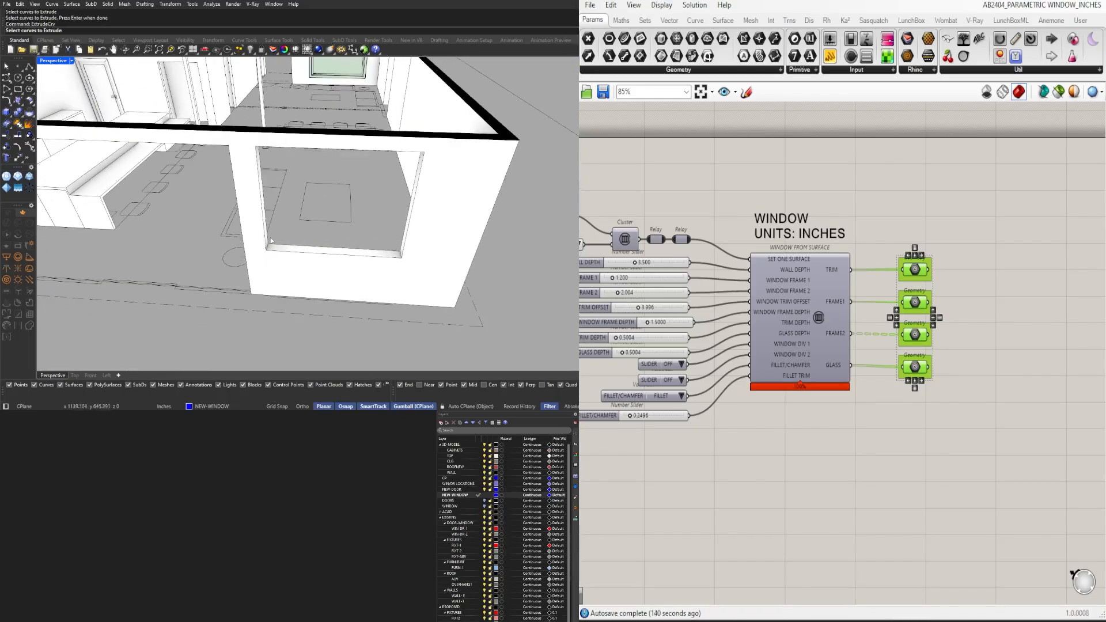
{"action": "left_click", "coordinate": [270, 241]}
{"action": "key", "text": "Return"}
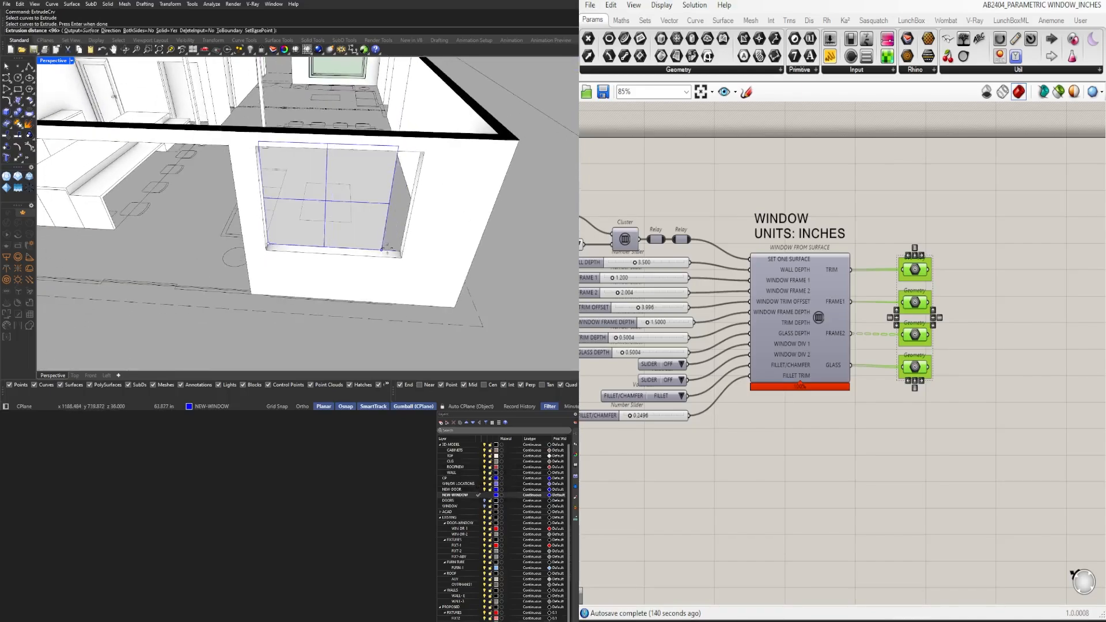
{"action": "left_click", "coordinate": [390, 249]}
Step: Move the second window surface from its lower corner to the midpoint of the opening's wall depth
{"action": "scroll", "coordinate": [390, 250], "scroll_direction": "up", "scroll_amount": 5}
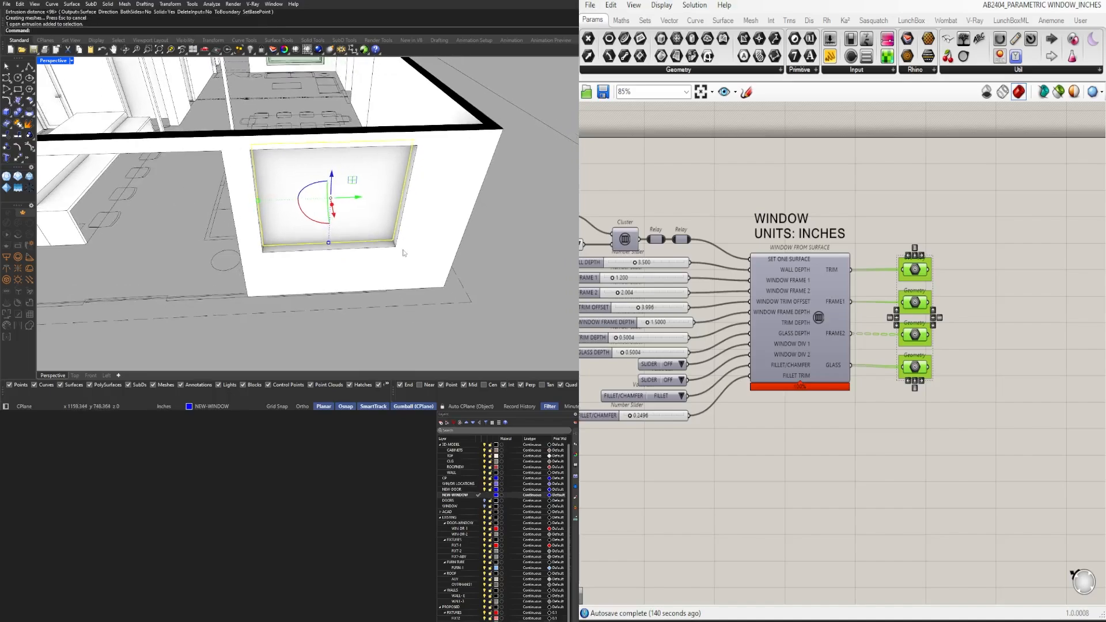
{"action": "type", "text": "M"}
{"action": "key", "text": "Return"}
{"action": "left_click", "coordinate": [386, 236]}
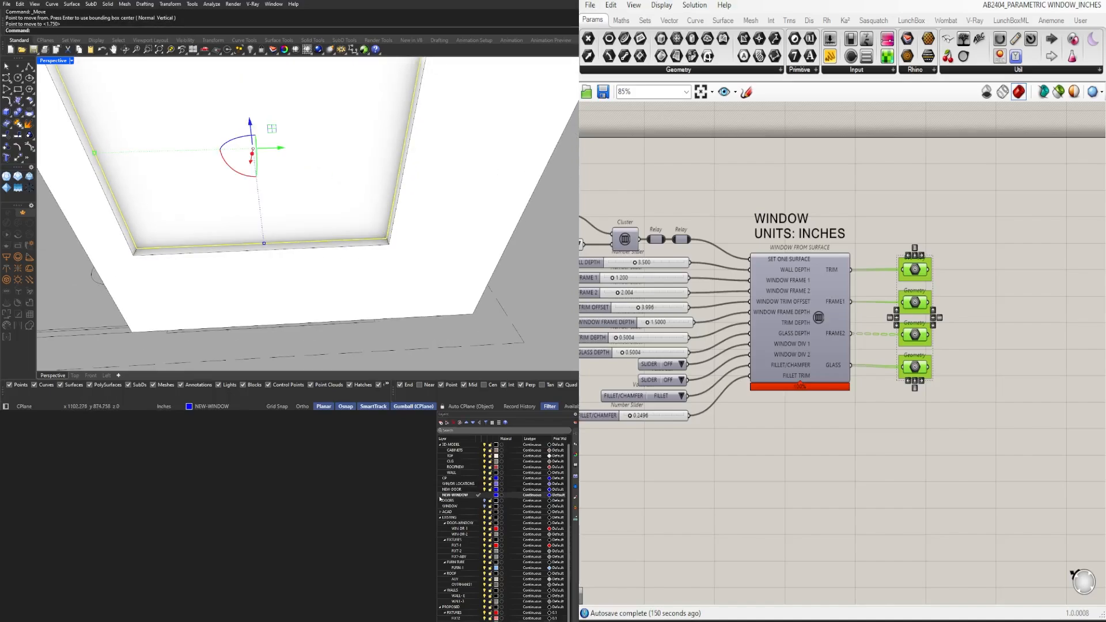
Step: Change the second window surface's layer to NEW-DOOR
{"action": "right_click", "coordinate": [479, 494]}
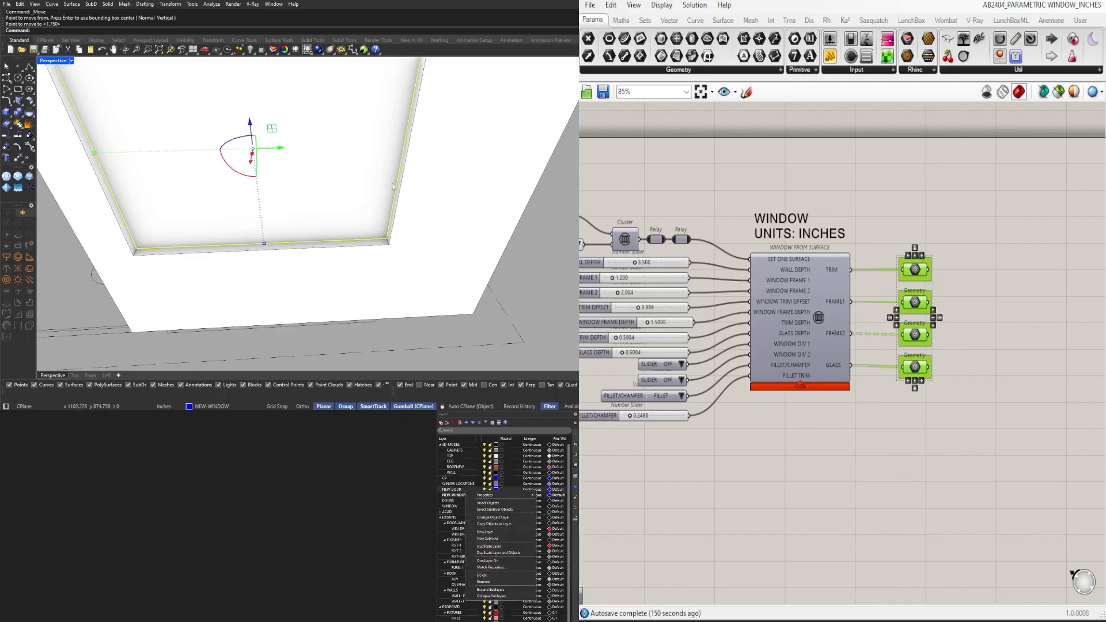
{"action": "left_click", "coordinate": [493, 517]}
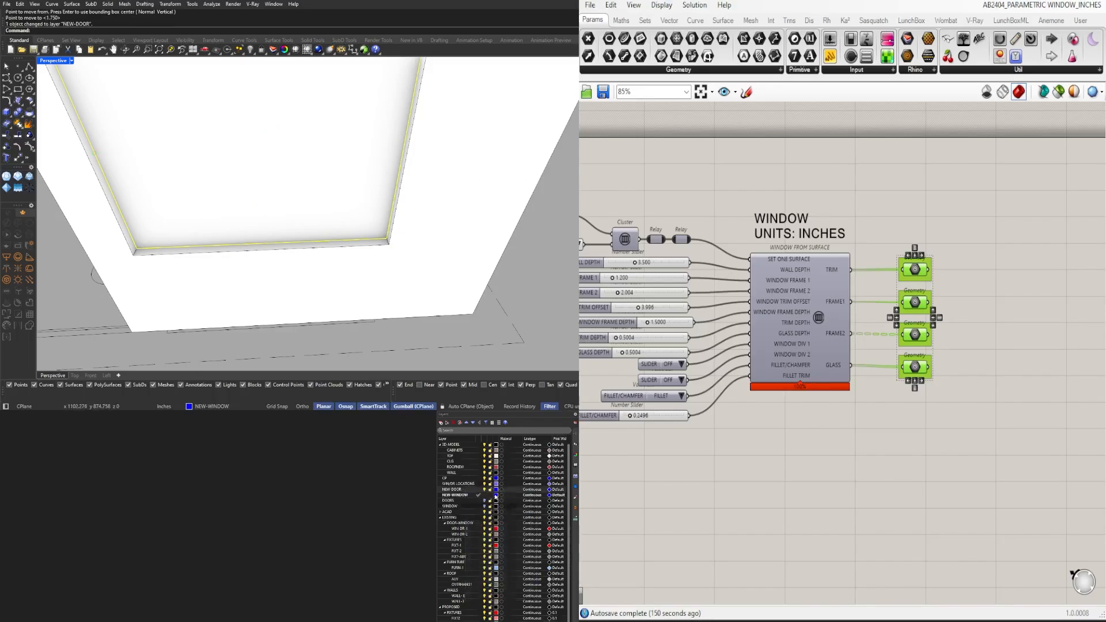
{"action": "scroll", "coordinate": [363, 188], "scroll_direction": "down", "scroll_amount": 2}
{"action": "right_click_drag", "start_coordinate": [358, 190], "coordinate": [380, 163]}
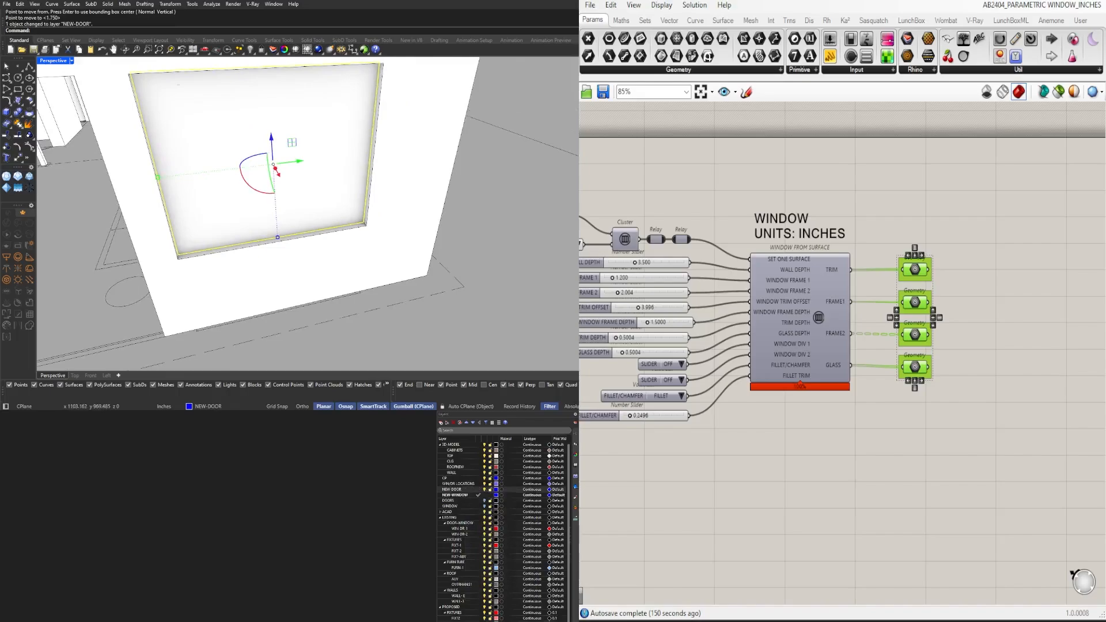
Step: Assign the second window surface to the script's Surface input as a single surface and inspect the preview in the wall
{"action": "right_click_drag", "start_coordinate": [617, 210], "coordinate": [866, 249]}
{"action": "scroll", "coordinate": [811, 248], "scroll_direction": "up", "scroll_amount": 4}
{"action": "right_click", "coordinate": [811, 244]}
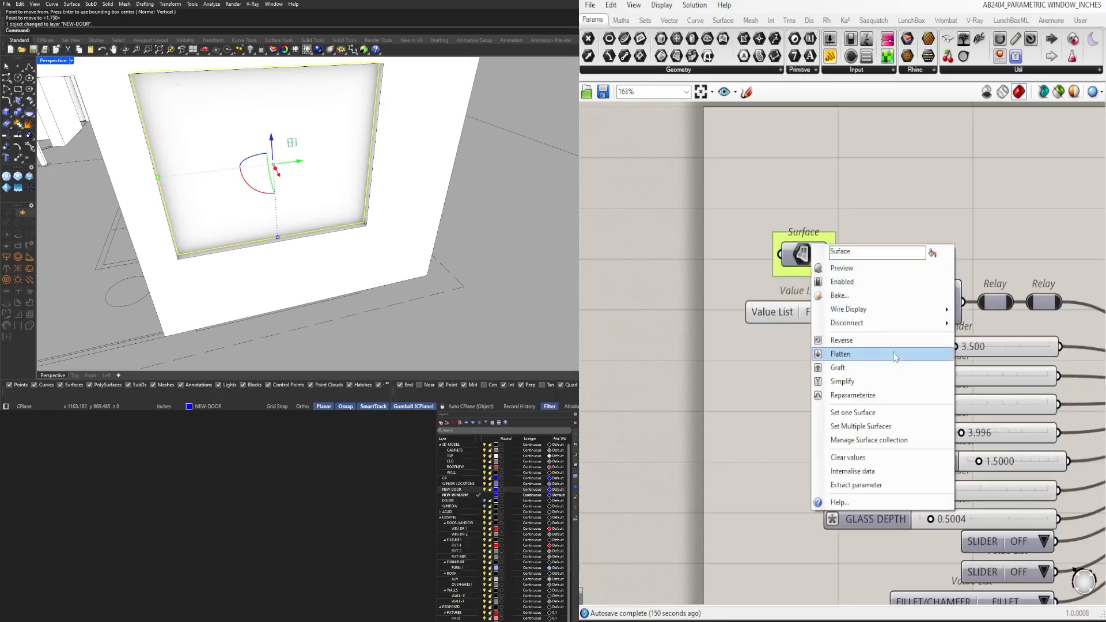
{"action": "left_click", "coordinate": [894, 413]}
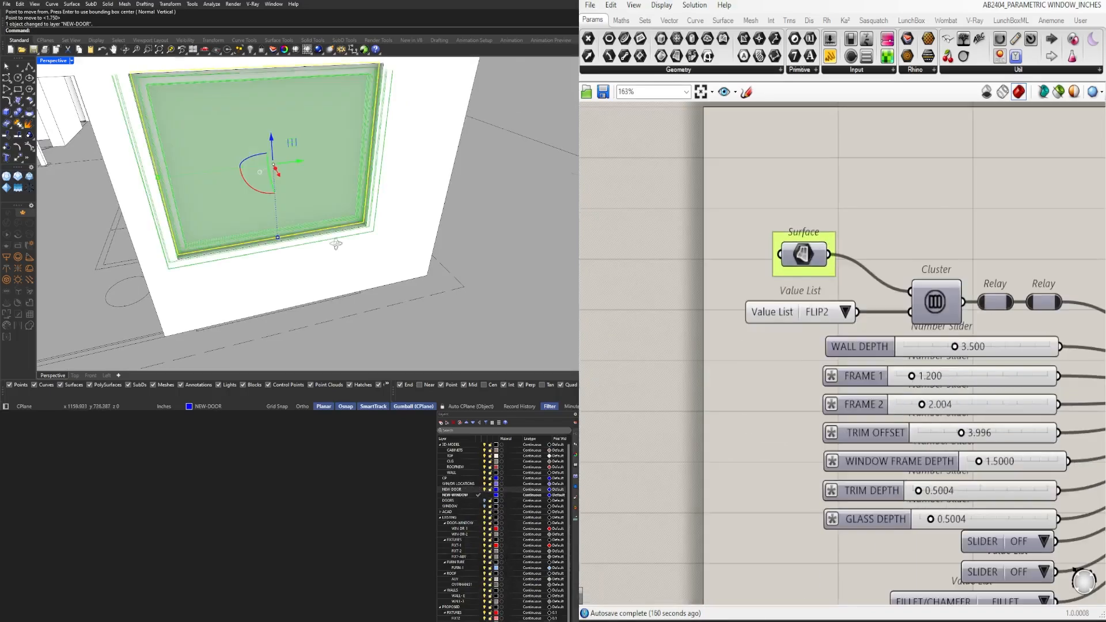
{"action": "right_click_drag", "start_coordinate": [336, 244], "coordinate": [323, 196]}
{"action": "scroll", "coordinate": [313, 175], "scroll_direction": "down", "scroll_amount": 2}
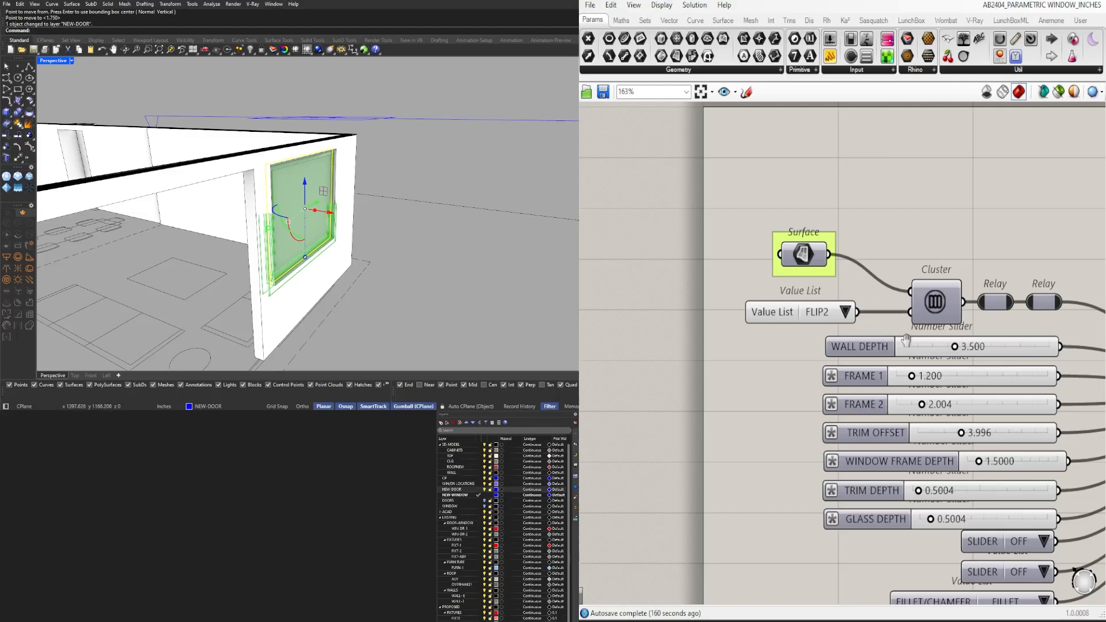
Step: Set the window script's WALL DEPTH to 5.5 for the window in the end wall
{"action": "scroll", "coordinate": [906, 340], "scroll_direction": "up", "scroll_amount": 3}
{"action": "double_click", "coordinate": [861, 336]}
{"action": "type", "text": "5.5"}
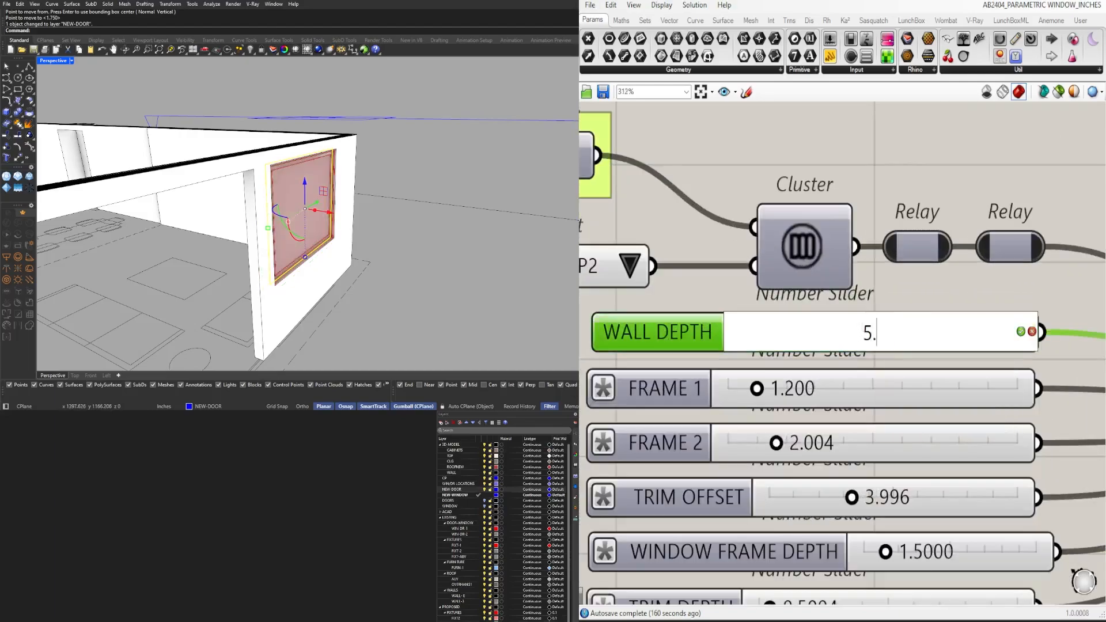
{"action": "key", "text": "Return"}
{"action": "right_click_drag", "start_coordinate": [461, 285], "coordinate": [481, 256]}
Step: Set the window script's first SLIDER option to ON and its surface direction to FLIP1
{"action": "scroll", "coordinate": [898, 382], "scroll_direction": "down", "scroll_amount": 4}
{"action": "scroll", "coordinate": [853, 452], "scroll_direction": "up", "scroll_amount": 3}
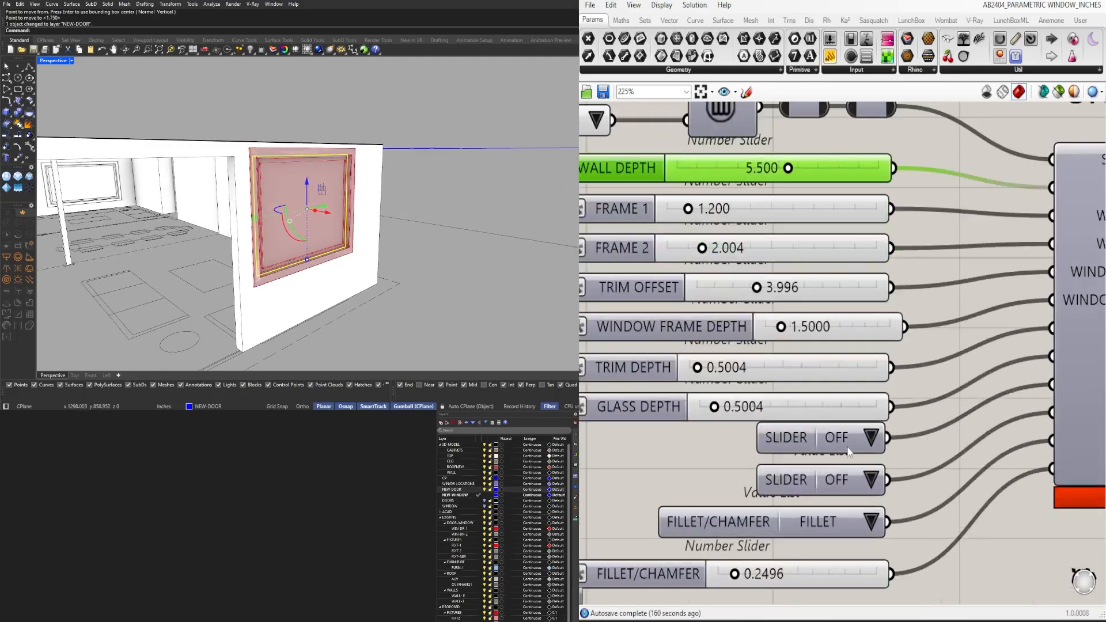
{"action": "left_click", "coordinate": [885, 455]}
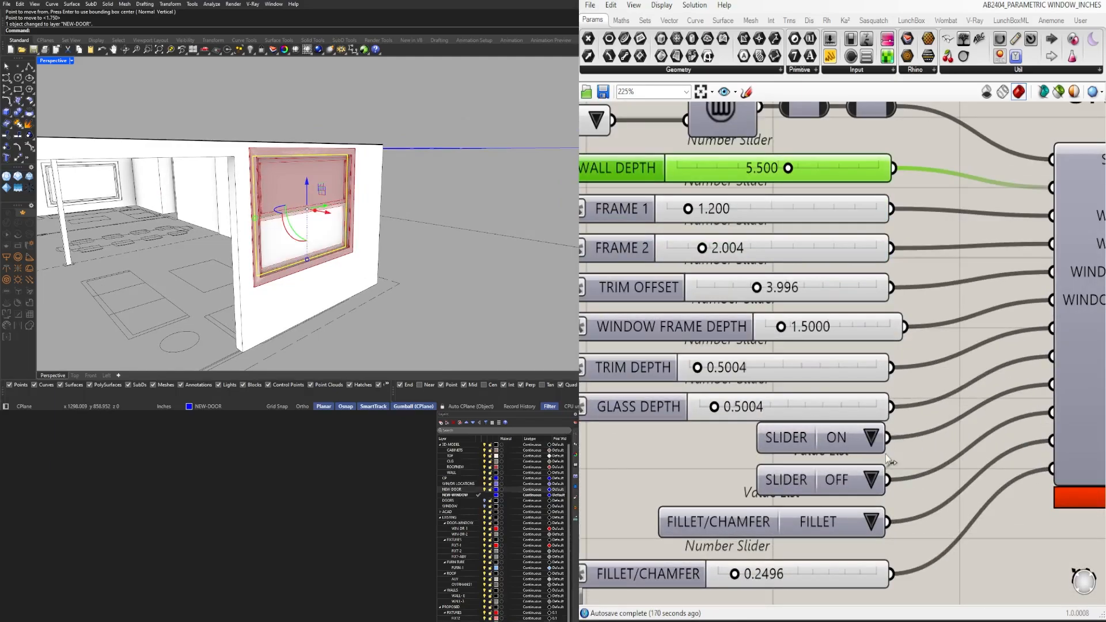
{"action": "scroll", "coordinate": [887, 429], "scroll_direction": "down", "scroll_amount": 3}
{"action": "scroll", "coordinate": [721, 205], "scroll_direction": "up", "scroll_amount": 4}
{"action": "left_click", "coordinate": [694, 266]}
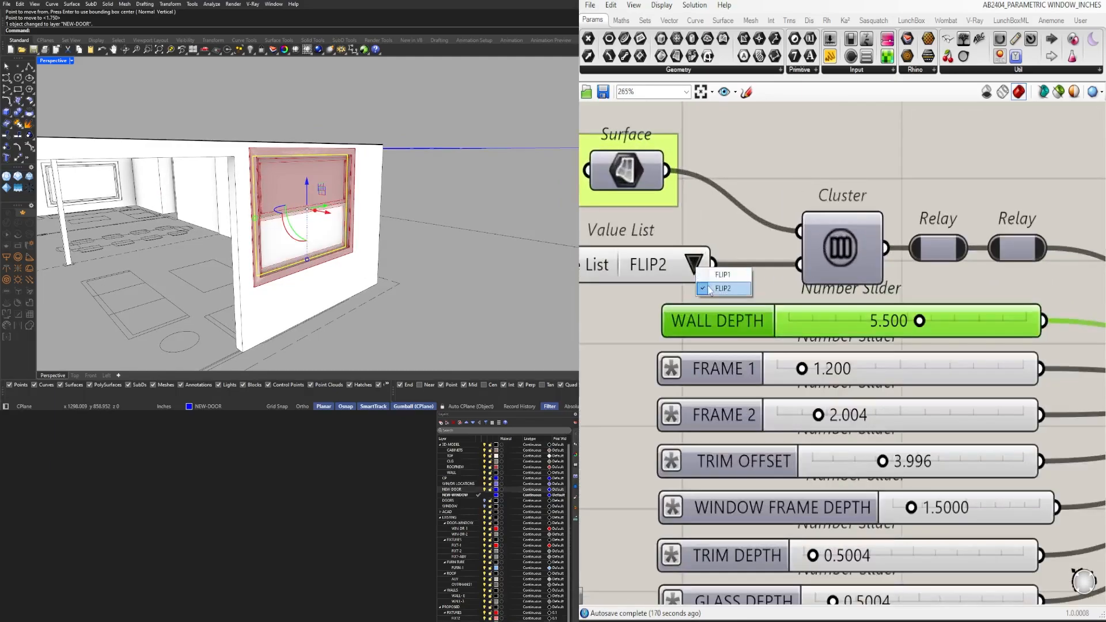
{"action": "left_click", "coordinate": [696, 281]}
{"action": "right_click_drag", "start_coordinate": [482, 272], "coordinate": [420, 288]}
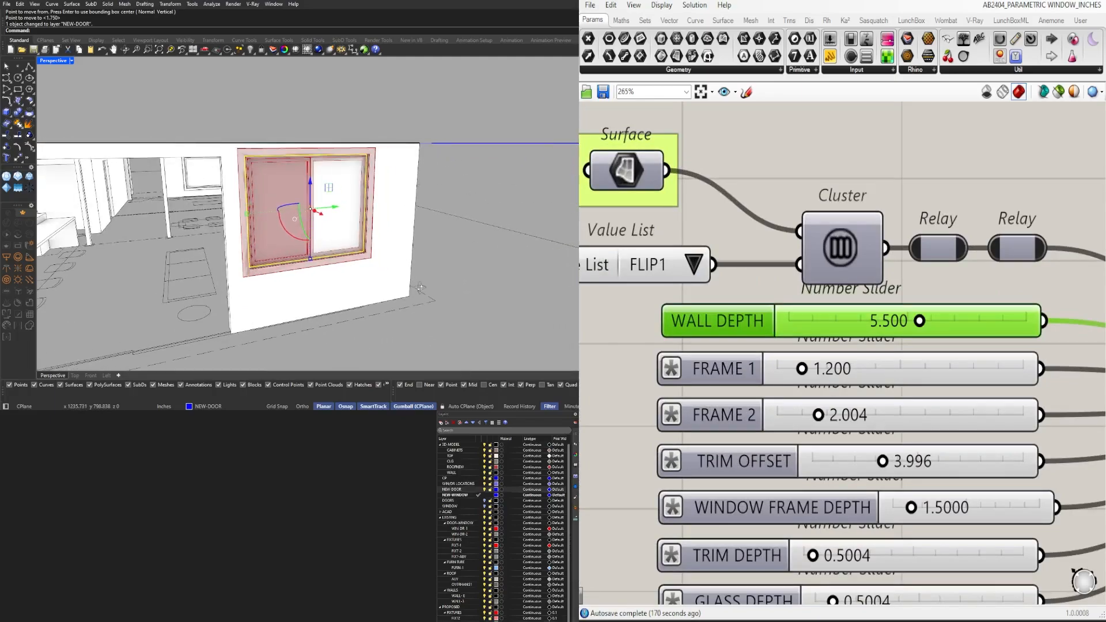
Step: Bake the window script's four output geometries into the house model
{"action": "scroll", "coordinate": [803, 378], "scroll_direction": "down", "scroll_amount": 5}
{"action": "right_click_drag", "start_coordinate": [1094, 465], "coordinate": [854, 437]}
{"action": "left_click_drag", "start_coordinate": [964, 517], "coordinate": [864, 305]}
{"action": "middle_click", "coordinate": [890, 299]}
{"action": "left_click", "coordinate": [911, 318]}
{"action": "left_click", "coordinate": [911, 268]}
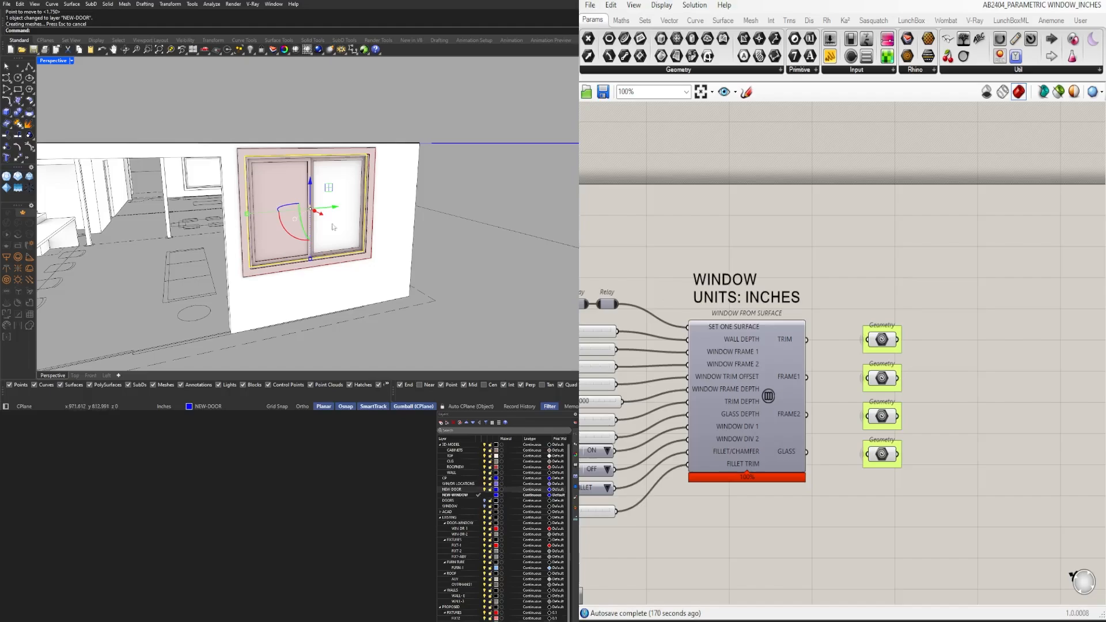
Step: Select the threshold line running across the wide sliding-door opening in the house's long exterior wall
{"action": "scroll", "coordinate": [334, 233], "scroll_direction": "down", "scroll_amount": 3}
{"action": "right_click_drag", "start_coordinate": [340, 199], "coordinate": [320, 251]}
{"action": "scroll", "coordinate": [321, 252], "scroll_direction": "up", "scroll_amount": 3}
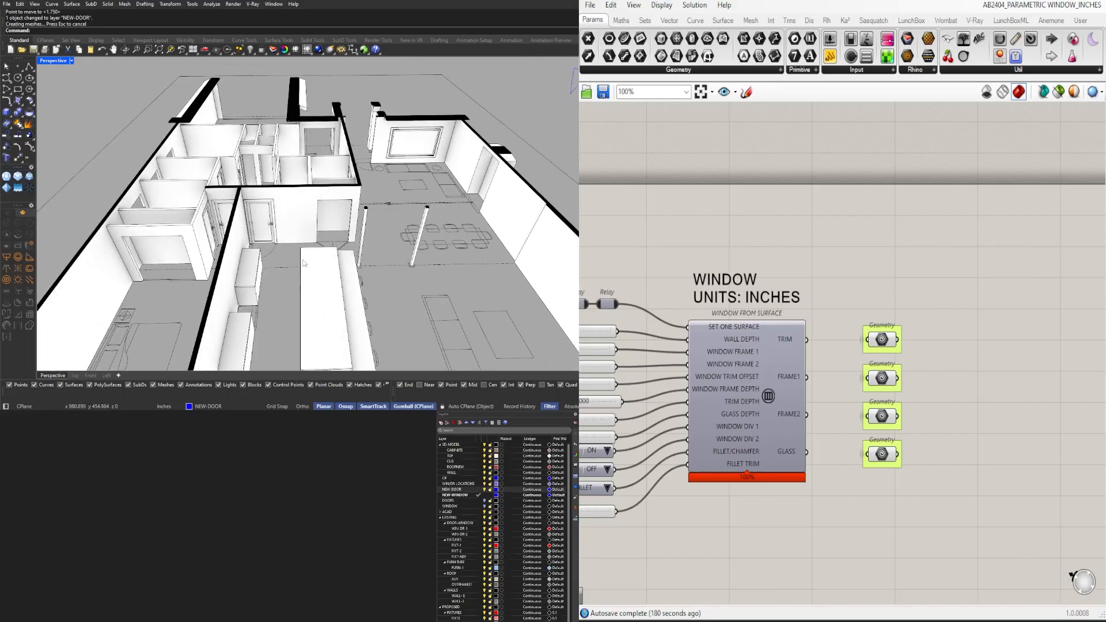
{"action": "scroll", "coordinate": [305, 263], "scroll_direction": "down", "scroll_amount": 8}
{"action": "mouse_move", "coordinate": [304, 264]}
{"action": "right_mouse_down"}
{"action": "mouse_move", "coordinate": [360, 254]}
{"action": "mouse_move", "coordinate": [326, 314]}
{"action": "mouse_move", "coordinate": [314, 269]}
{"action": "mouse_move", "coordinate": [244, 257]}
{"action": "mouse_move", "coordinate": [314, 254]}
{"action": "right_mouse_up"}
{"action": "scroll", "coordinate": [326, 315], "scroll_direction": "up", "scroll_amount": 5}
{"action": "scroll", "coordinate": [246, 277], "scroll_direction": "up", "scroll_amount": 8}
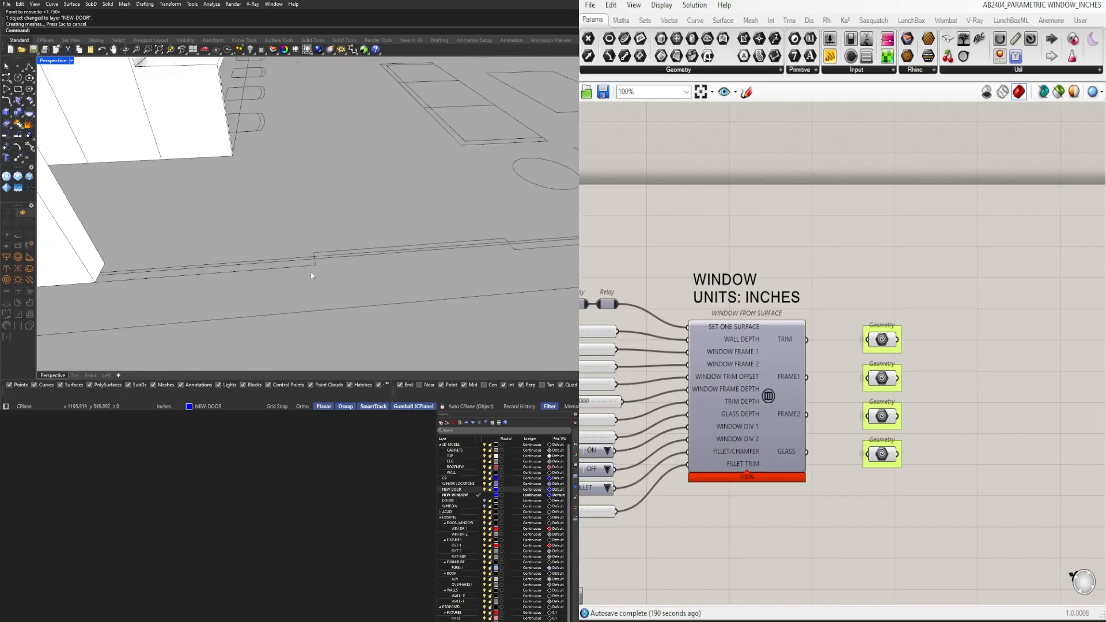
{"action": "left_click", "coordinate": [346, 256]}
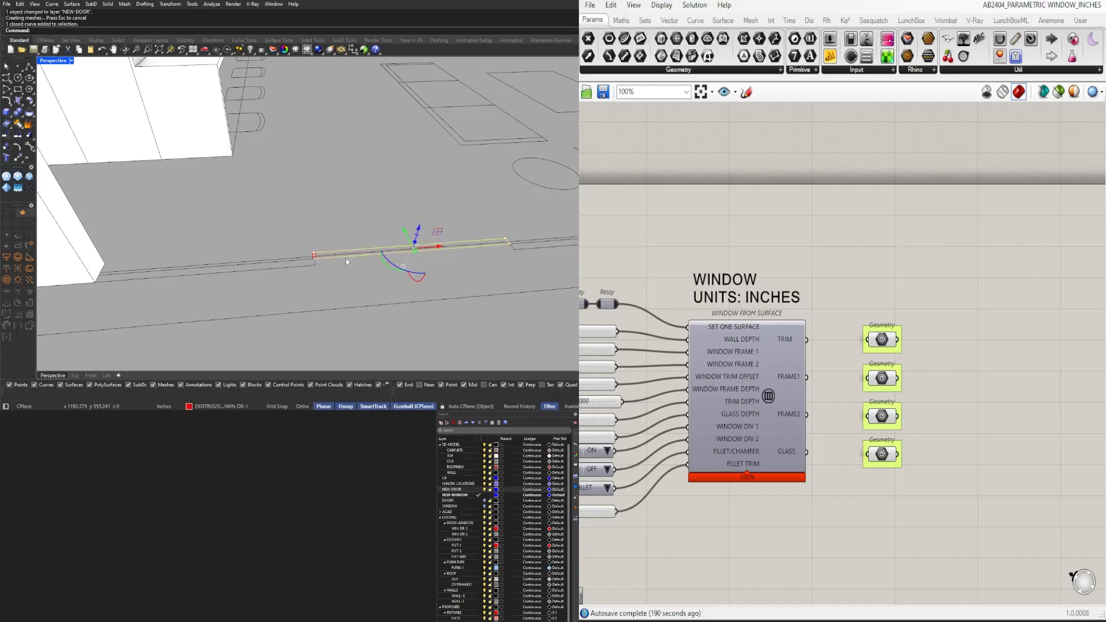
{"action": "left_click", "coordinate": [291, 259]}
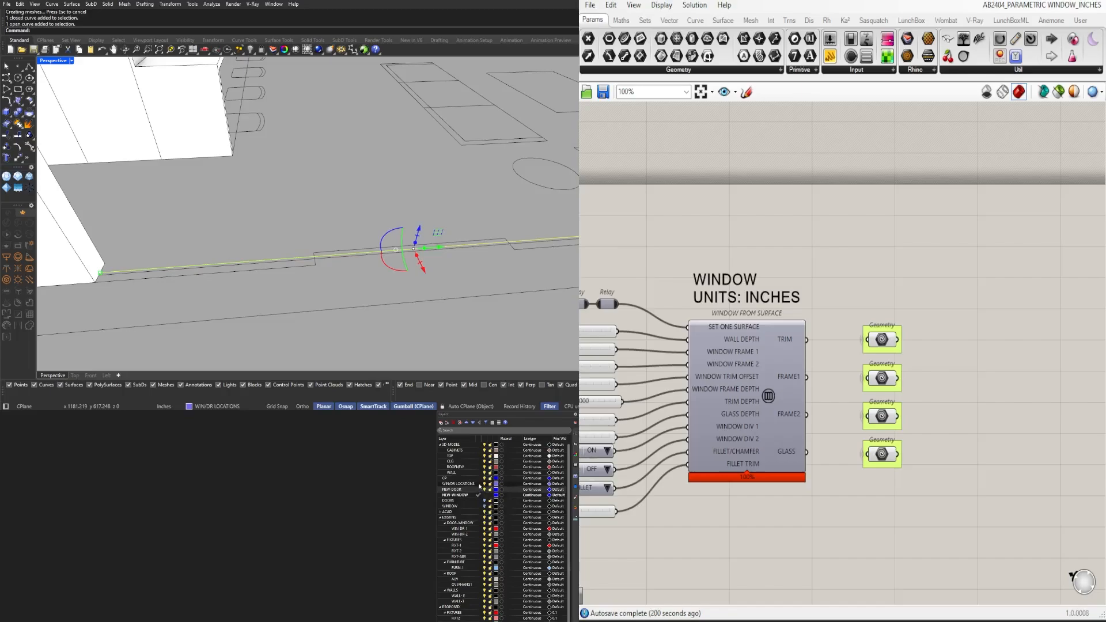
Step: Switch to the AB2401_PARAMETRIC SGD_INCHES definition and assign the selected threshold line to its Curve input as one curve
{"action": "scroll", "coordinate": [772, 322], "scroll_direction": "down", "scroll_amount": 3}
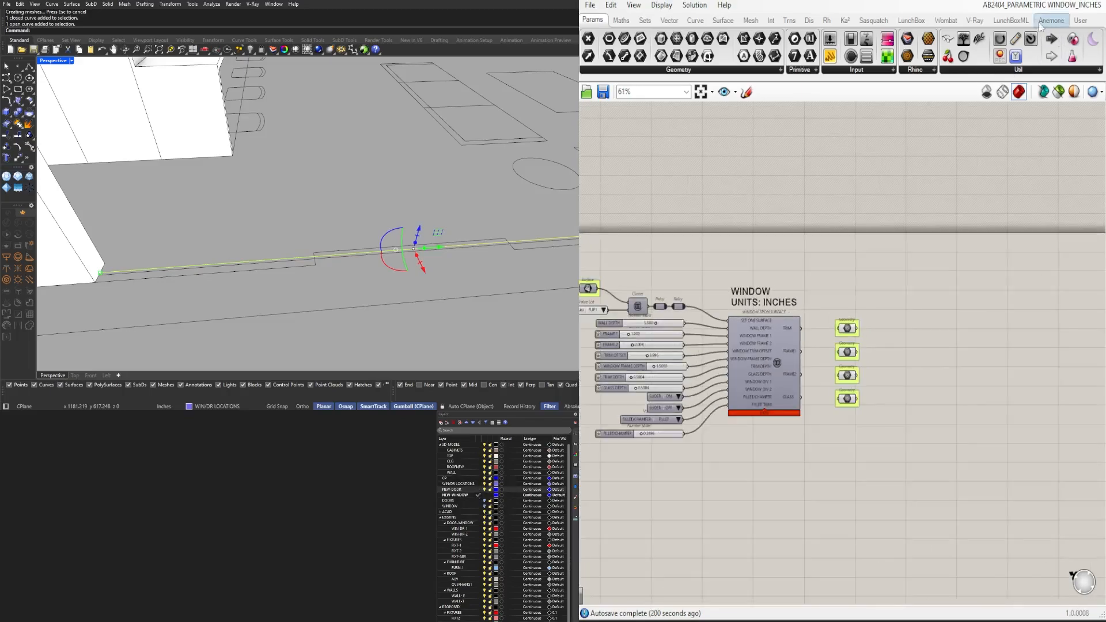
{"action": "mouse_move", "coordinate": [1013, 12]}
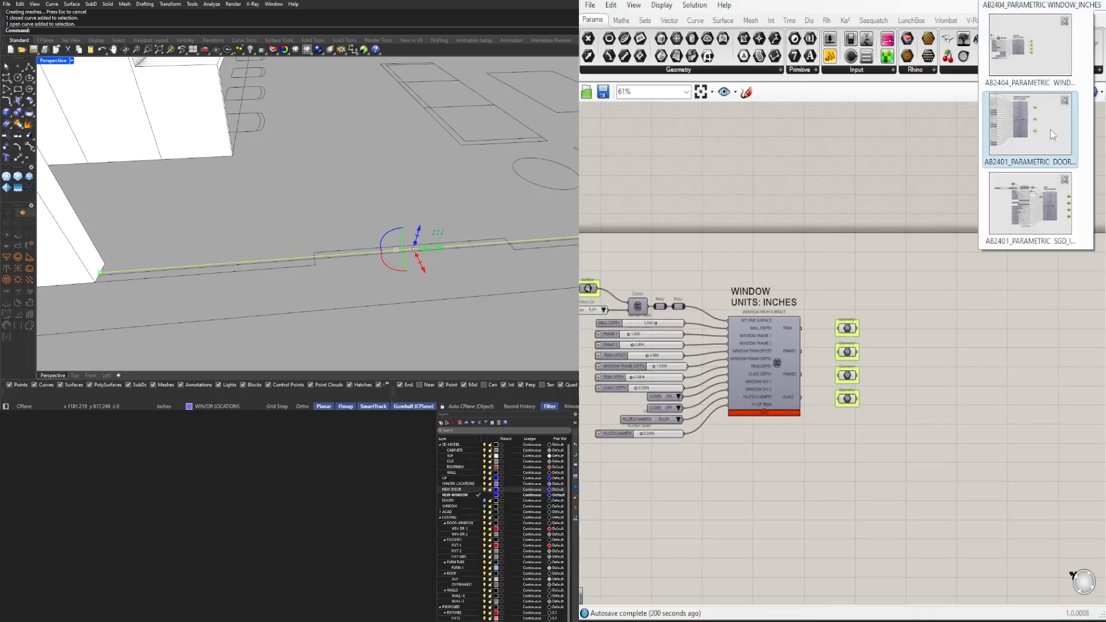
{"action": "left_click", "coordinate": [1036, 209]}
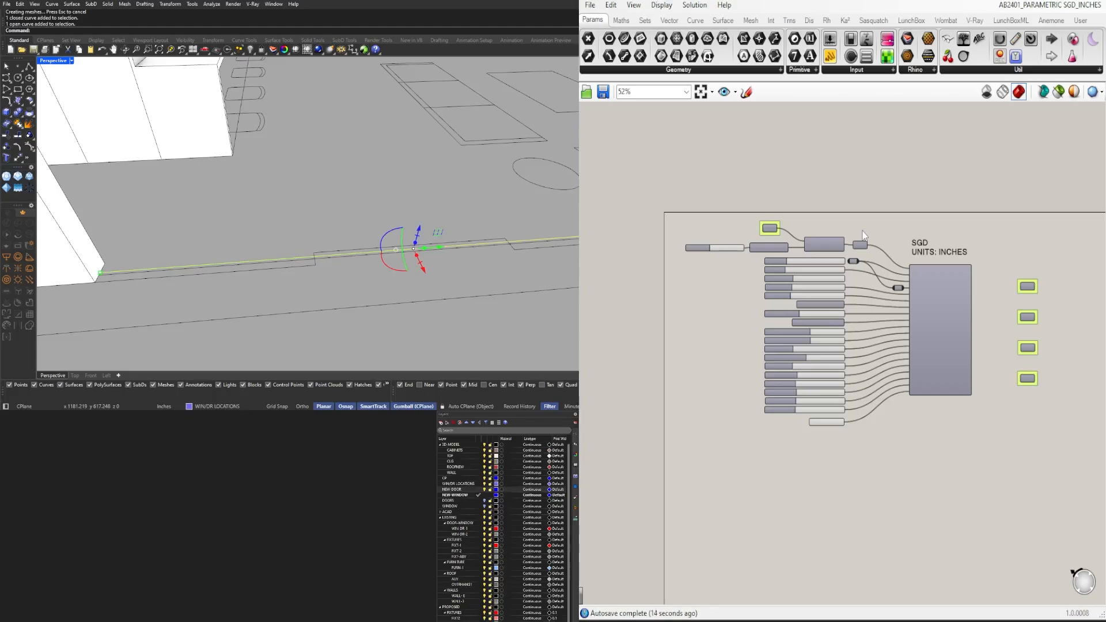
{"action": "scroll", "coordinate": [792, 246], "scroll_direction": "up", "scroll_amount": 5}
{"action": "right_click", "coordinate": [743, 209]}
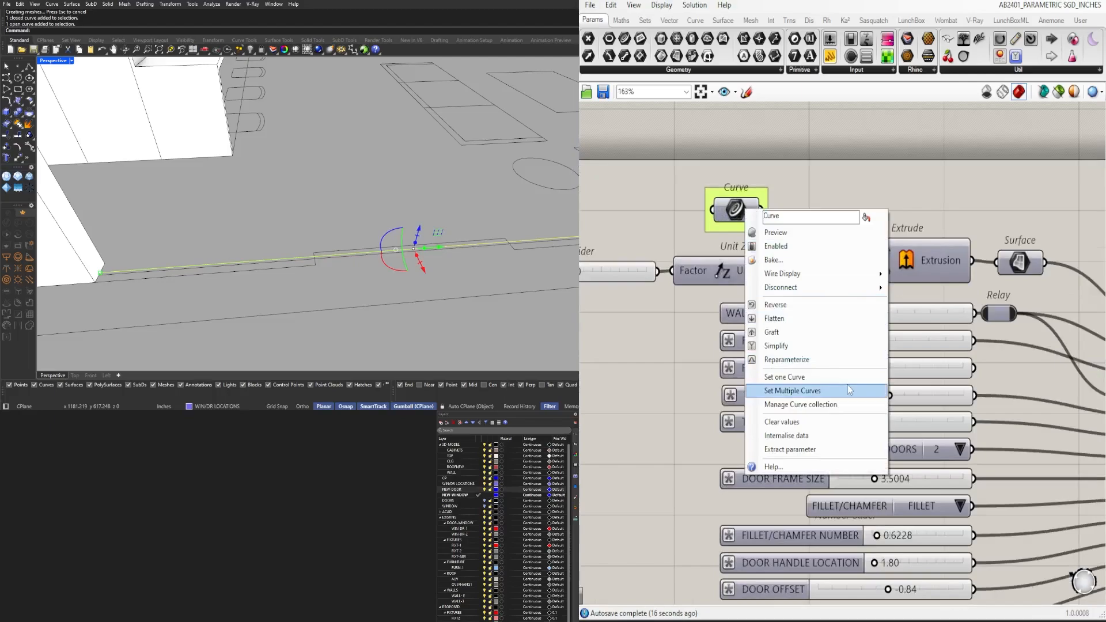
{"action": "left_click", "coordinate": [861, 377]}
Step: Turn on the preview of the sliding glass door script's four output geometries
{"action": "scroll", "coordinate": [948, 291], "scroll_direction": "down", "scroll_amount": 5}
{"action": "right_click_drag", "start_coordinate": [945, 293], "coordinate": [579, 224]}
{"action": "left_click_drag", "start_coordinate": [898, 489], "coordinate": [815, 252]}
{"action": "middle_click", "coordinate": [838, 233]}
{"action": "left_click", "coordinate": [816, 256]}
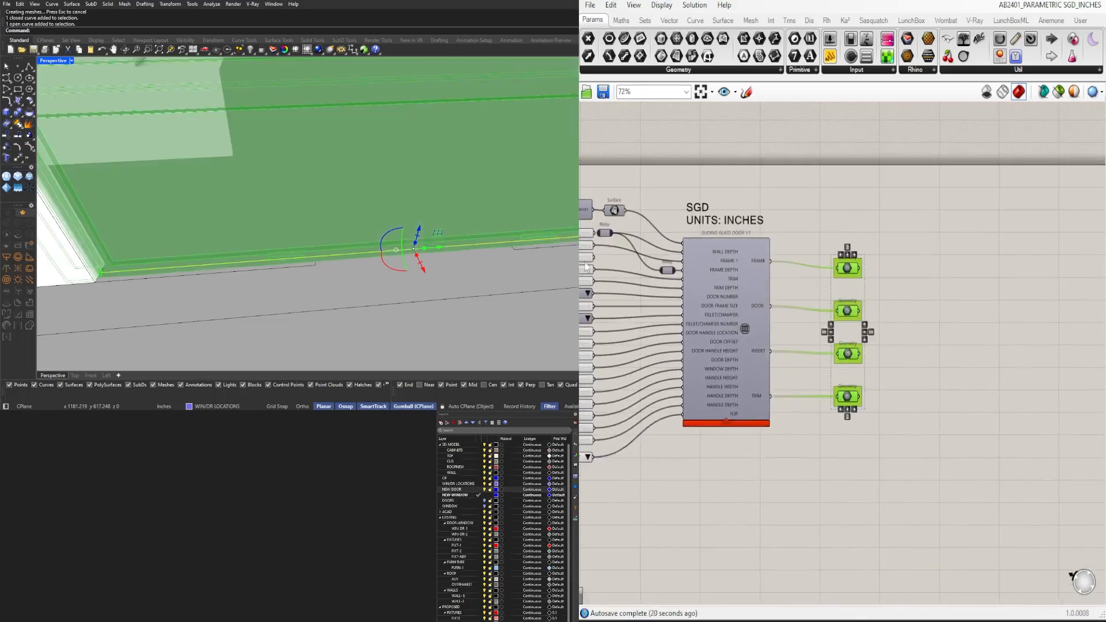
Step: Set the sliding glass door script's flip option to FLIP1
{"action": "scroll", "coordinate": [657, 321], "scroll_direction": "up", "scroll_amount": 3}
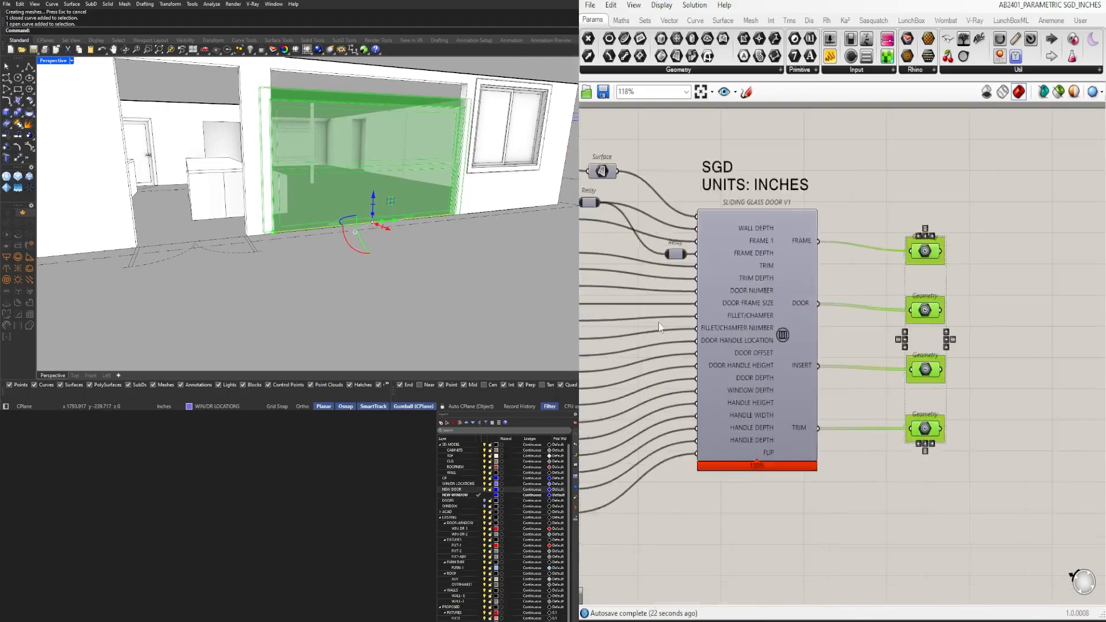
{"action": "right_click_drag", "start_coordinate": [623, 300], "coordinate": [856, 296]}
{"action": "right_click_drag", "start_coordinate": [853, 180], "coordinate": [939, 311]}
{"action": "right_click_drag", "start_coordinate": [876, 333], "coordinate": [987, 311]}
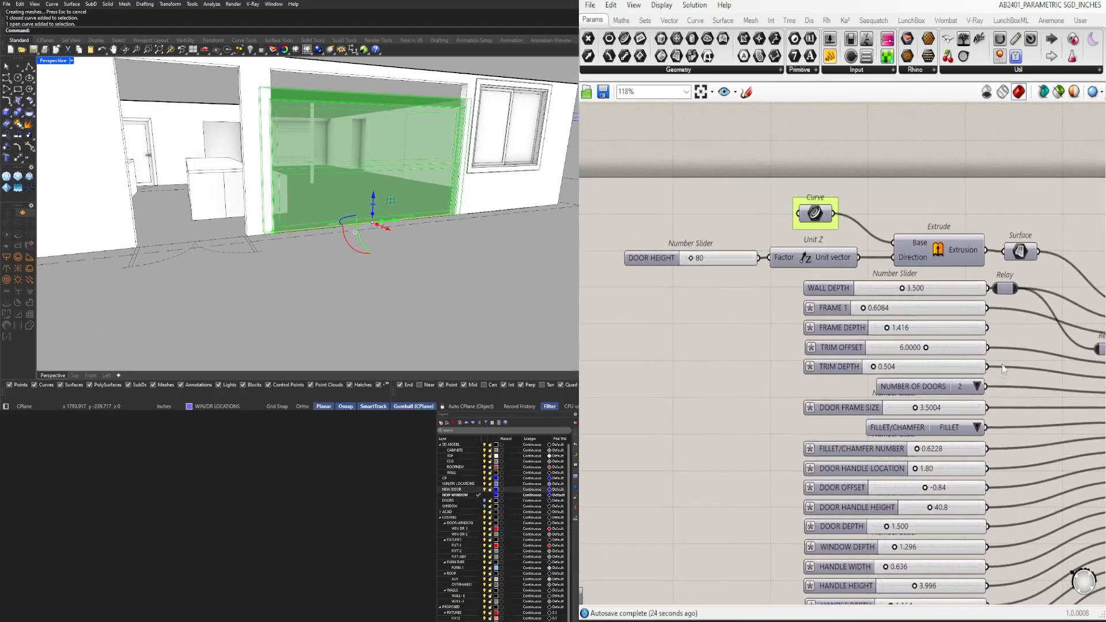
{"action": "right_click_drag", "start_coordinate": [997, 389], "coordinate": [840, 151]}
{"action": "scroll", "coordinate": [798, 421], "scroll_direction": "up", "scroll_amount": 1}
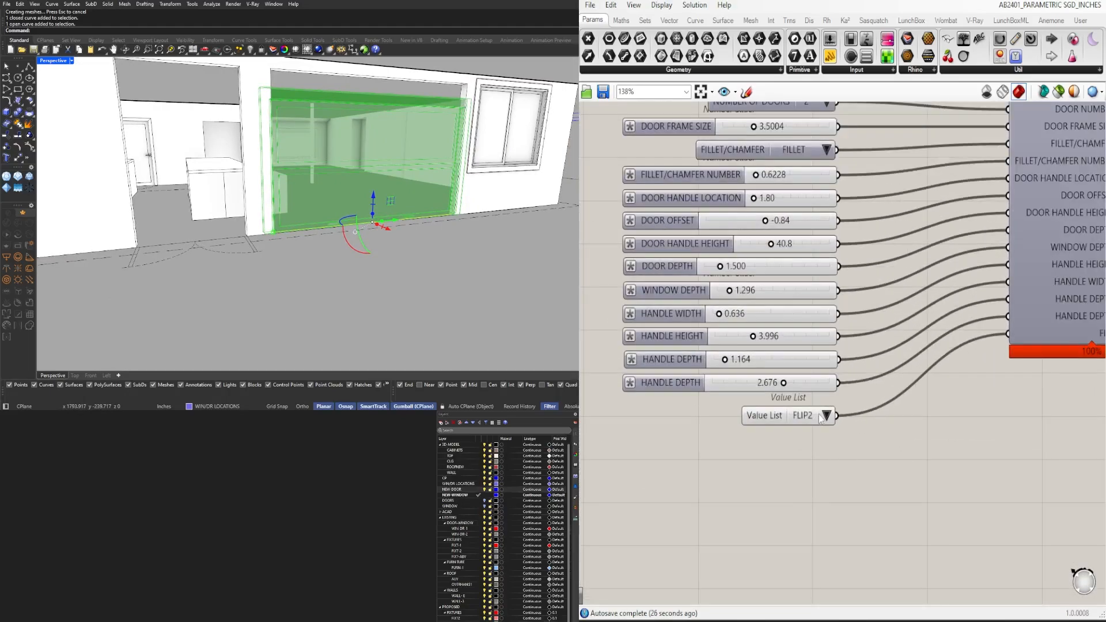
{"action": "left_click", "coordinate": [827, 416]}
{"action": "left_click", "coordinate": [834, 424]}
Step: Set the sliding glass door's DOOR HEIGHT to 108
{"action": "scroll", "coordinate": [826, 426], "scroll_direction": "down", "scroll_amount": 5}
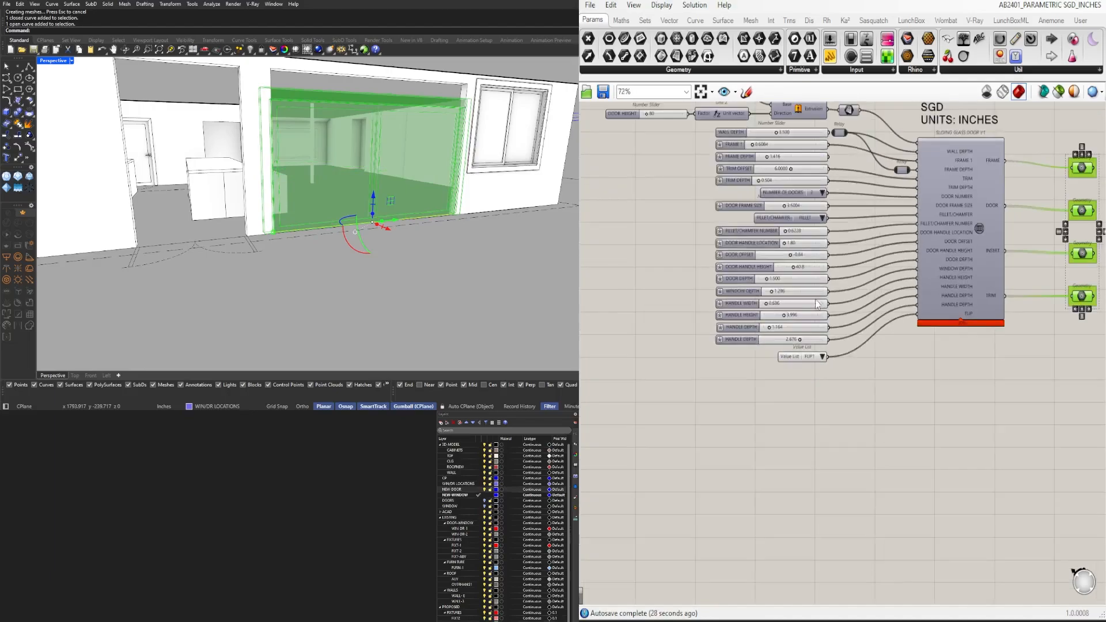
{"action": "scroll", "coordinate": [805, 223], "scroll_direction": "up", "scroll_amount": 6}
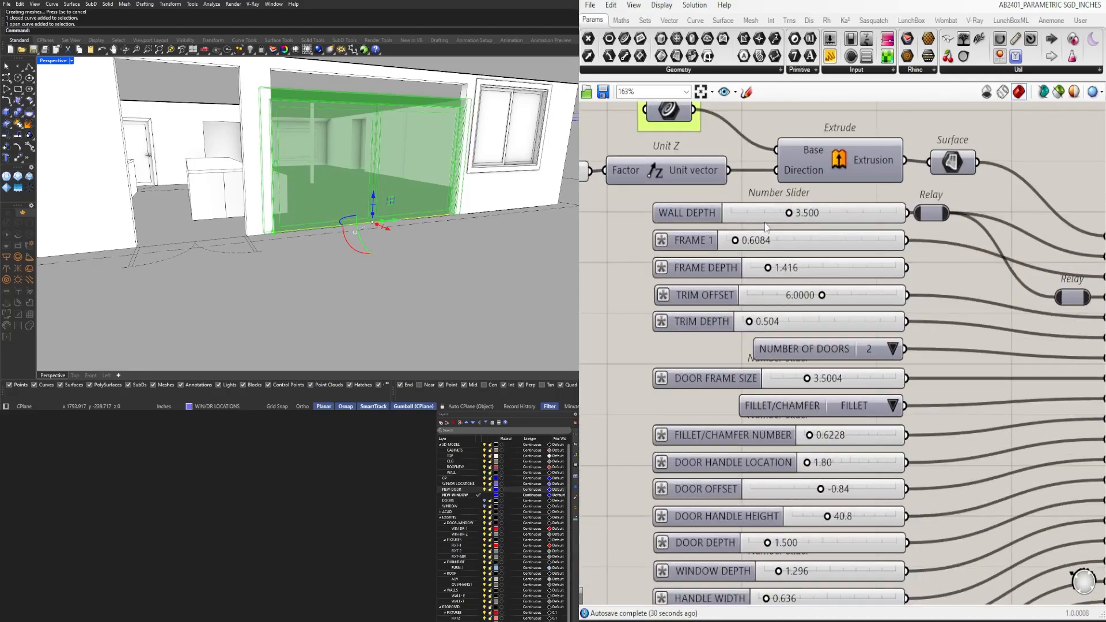
{"action": "right_click_drag", "start_coordinate": [746, 234], "coordinate": [956, 329]}
{"action": "scroll", "coordinate": [766, 260], "scroll_direction": "up", "scroll_amount": 5}
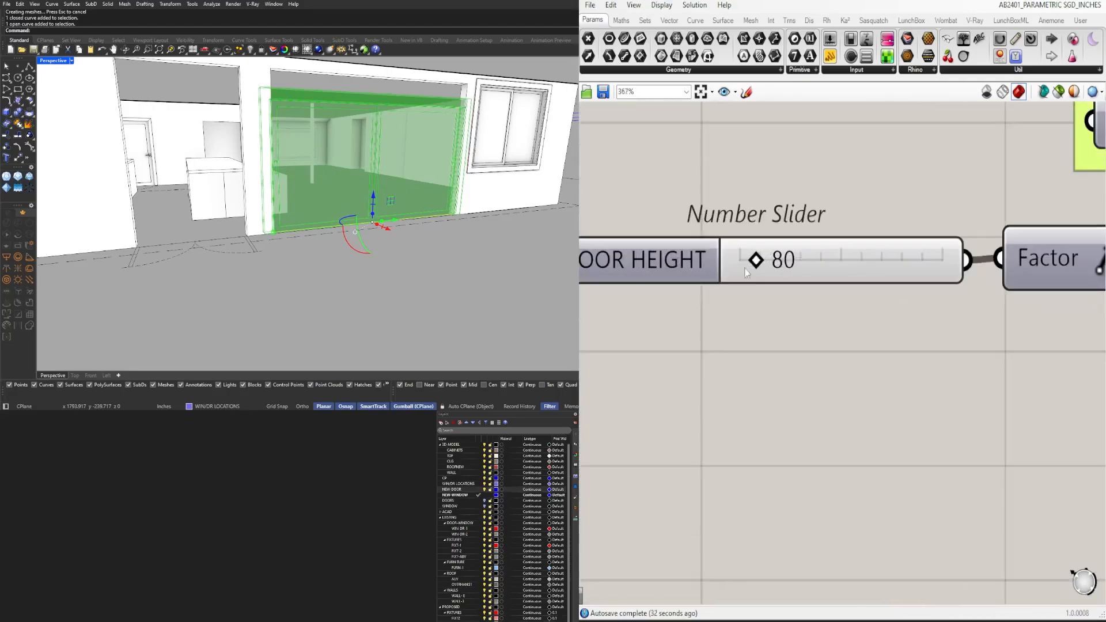
{"action": "double_click", "coordinate": [775, 263]}
{"action": "type", "text": "12"}
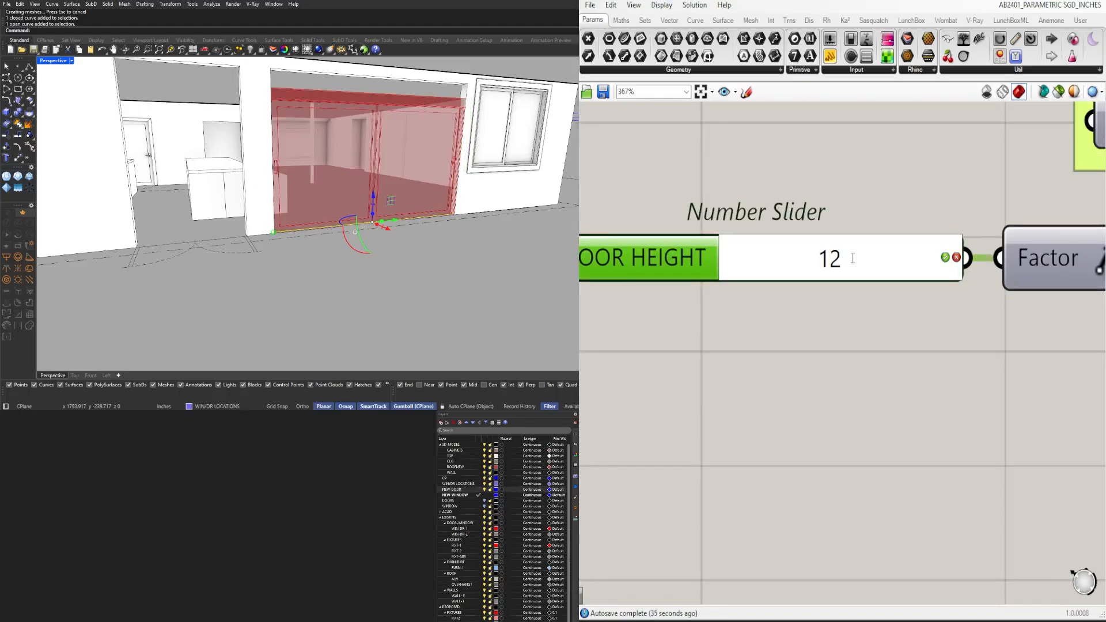
{"action": "key", "text": "ctrl+a"}
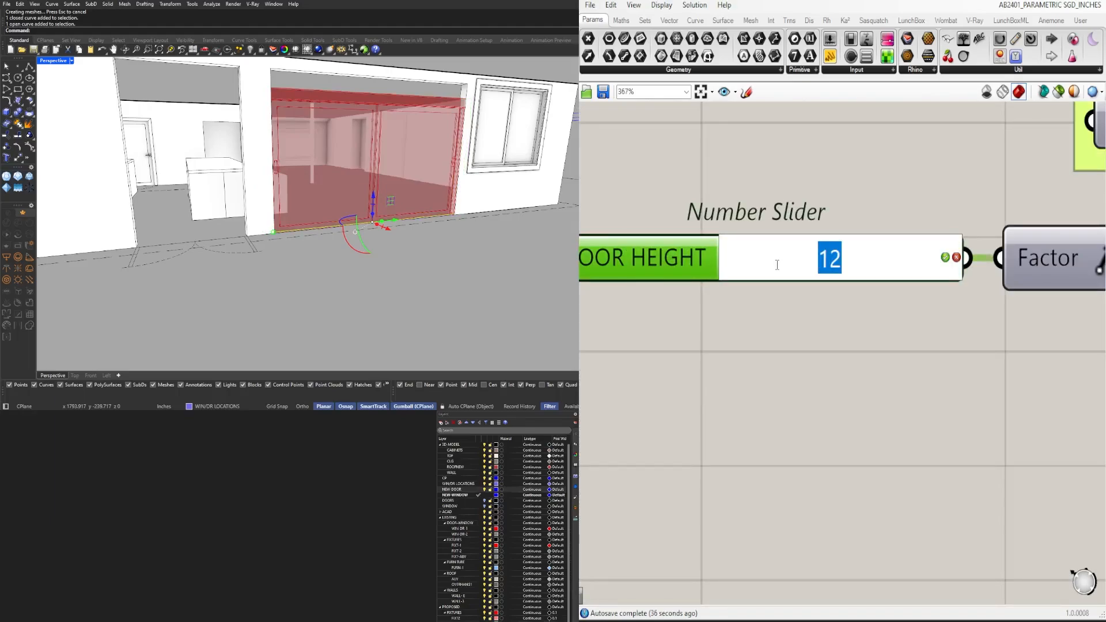
{"action": "type", "text": "108"}
{"action": "key", "text": "Return"}
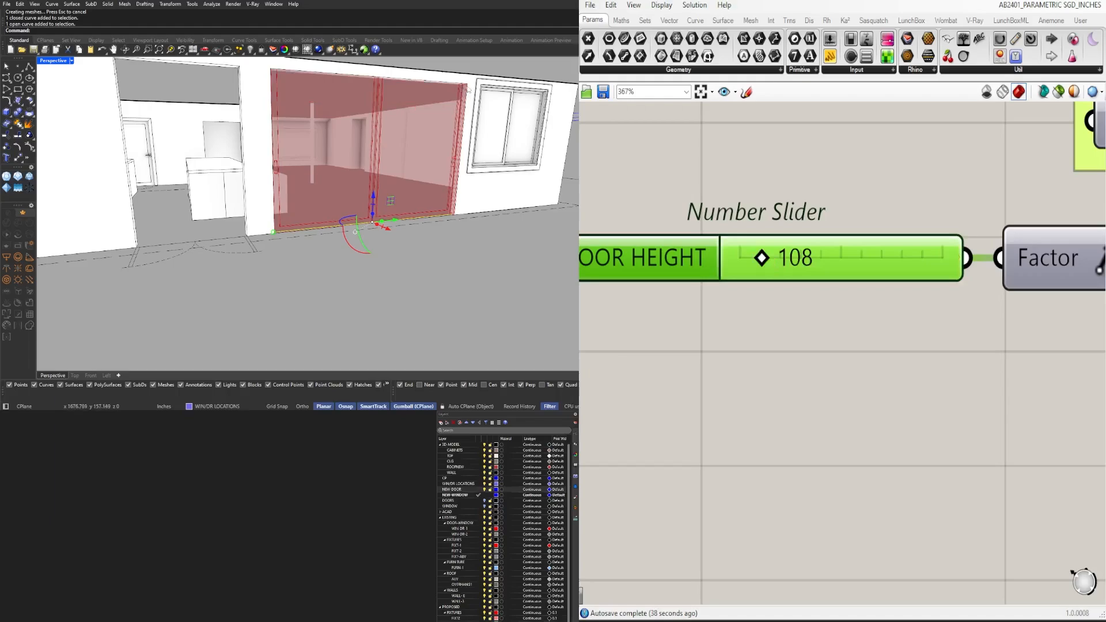
Step: Set the sliding glass door script's WALL DEPTH to 5.5
{"action": "scroll", "coordinate": [824, 278], "scroll_direction": "down", "scroll_amount": 5}
{"action": "scroll", "coordinate": [730, 288], "scroll_direction": "up", "scroll_amount": 5}
{"action": "double_click", "coordinate": [862, 269]}
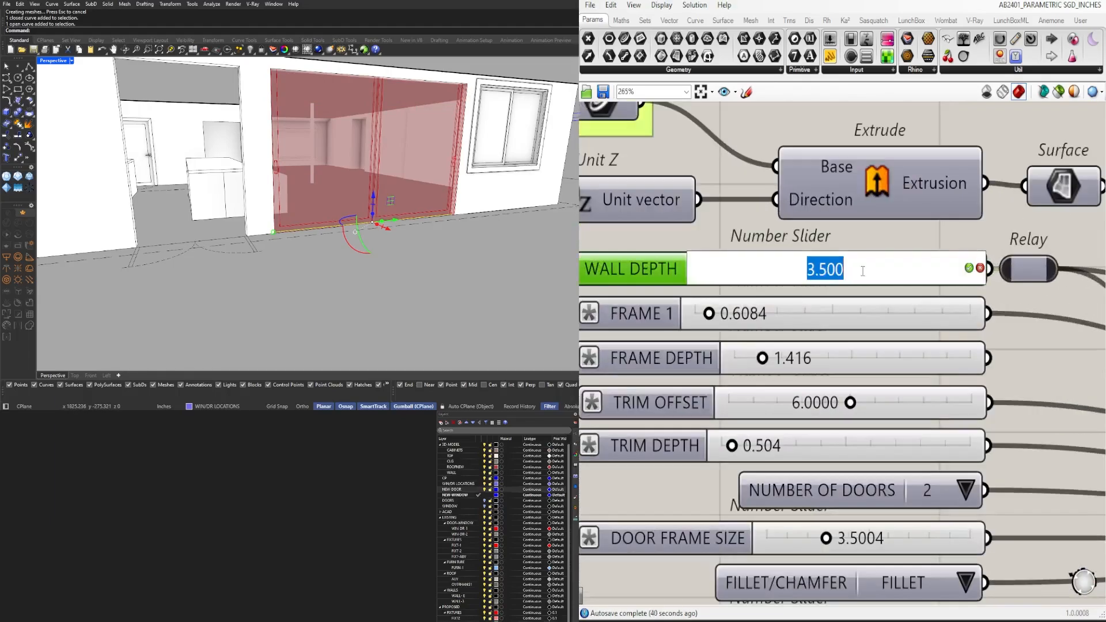
{"action": "type", "text": "5.5"}
{"action": "key", "text": "Return"}
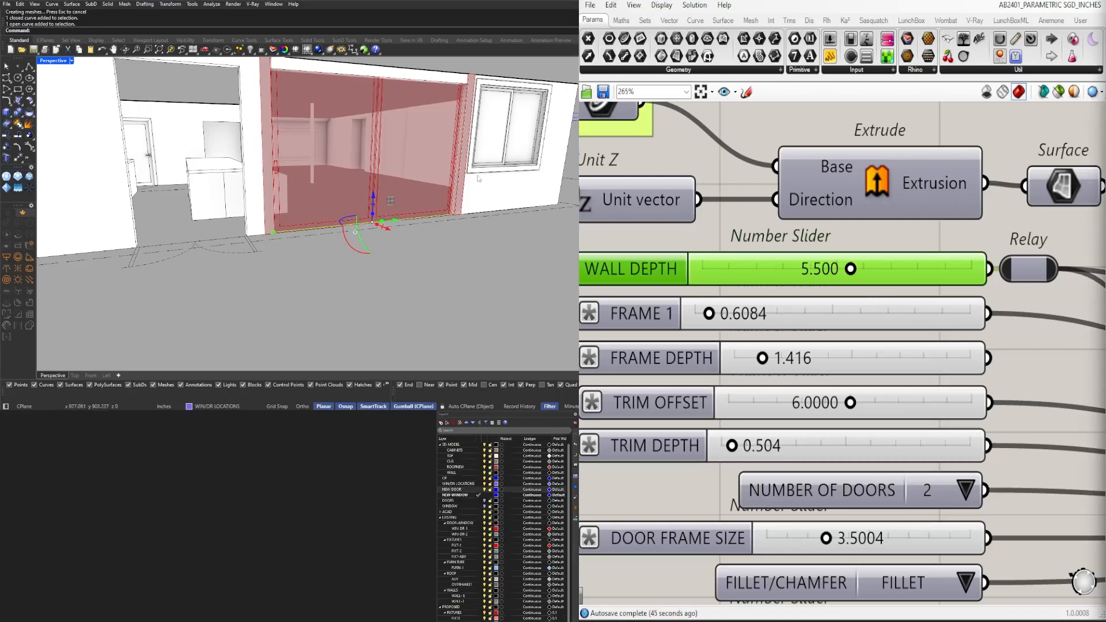
Step: Set the sliding glass door's DOOR HEIGHT to 96 and check the preview in the wall opening
{"action": "scroll", "coordinate": [467, 135], "scroll_direction": "down", "scroll_amount": 5}
{"action": "scroll", "coordinate": [467, 135], "scroll_direction": "up", "scroll_amount": 3}
{"action": "right_click_drag", "start_coordinate": [735, 351], "coordinate": [968, 369]}
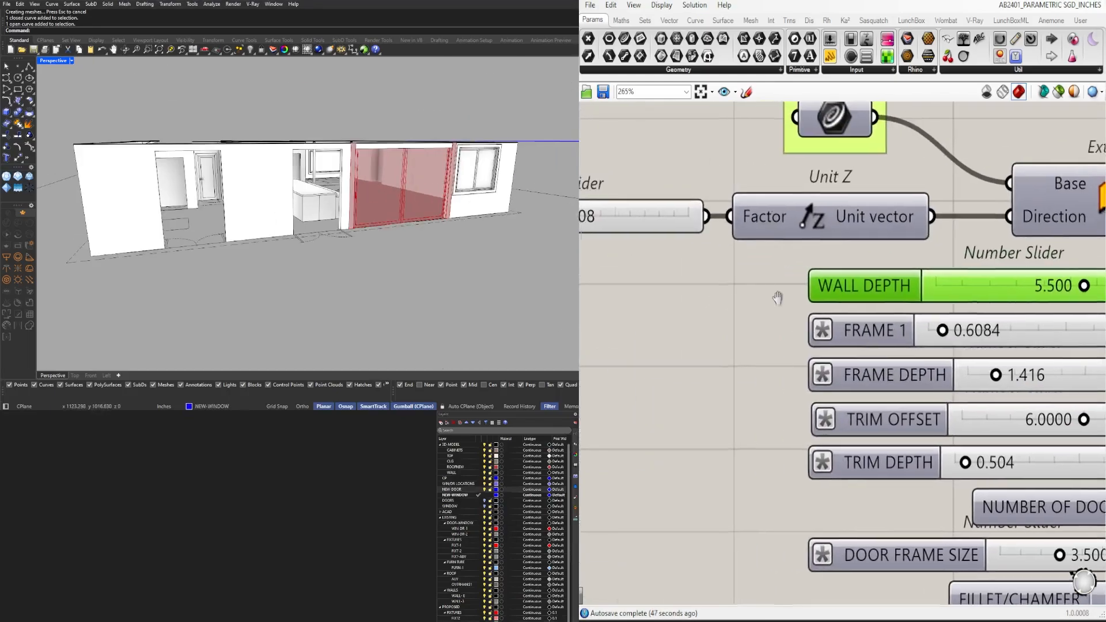
{"action": "right_click_drag", "start_coordinate": [777, 299], "coordinate": [952, 319]}
{"action": "scroll", "coordinate": [778, 256], "scroll_direction": "down", "scroll_amount": 1}
{"action": "scroll", "coordinate": [778, 256], "scroll_direction": "up", "scroll_amount": 3}
{"action": "left_click", "coordinate": [765, 234]}
{"action": "double_click", "coordinate": [765, 233]}
{"action": "type", "text": "96"}
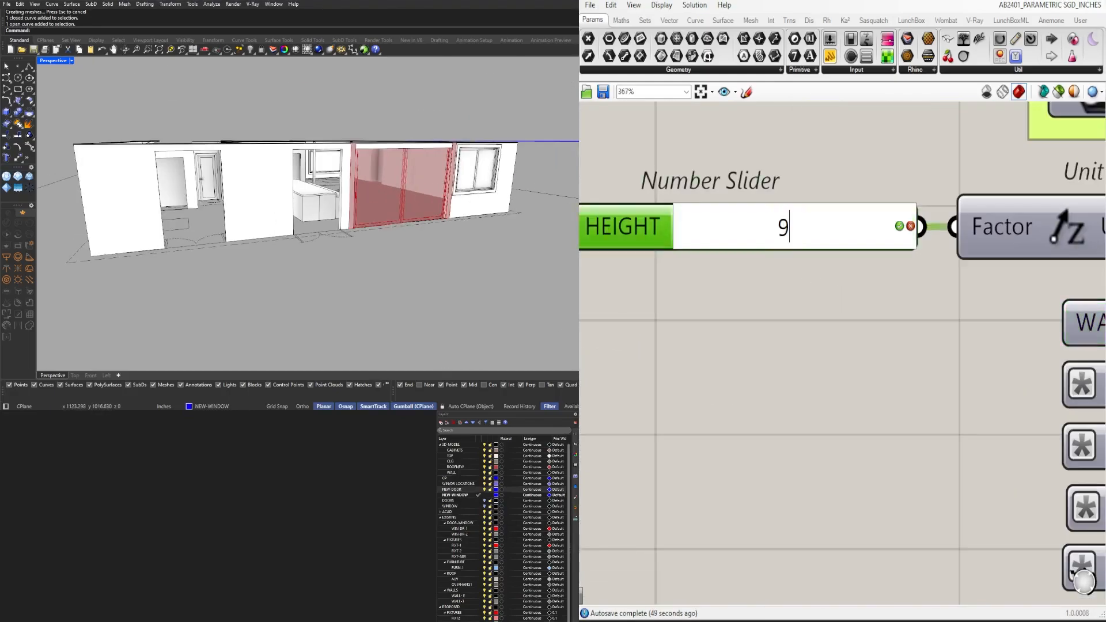
{"action": "key", "text": "Return"}
{"action": "right_click_drag", "start_coordinate": [468, 195], "coordinate": [475, 248]}
{"action": "scroll", "coordinate": [736, 266], "scroll_direction": "down", "scroll_amount": 2}
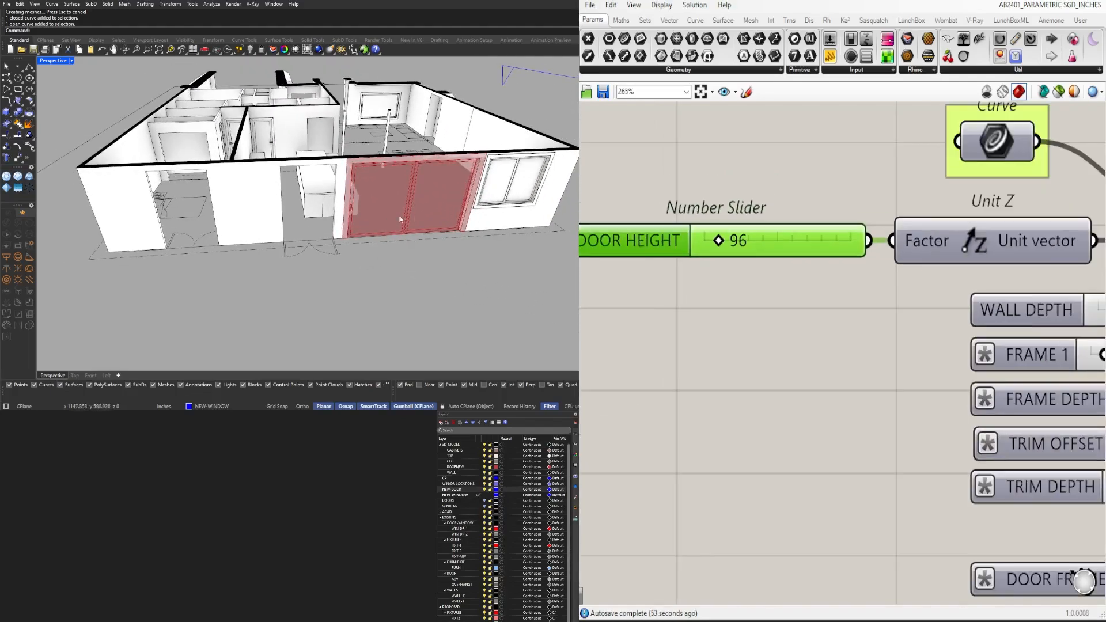
Step: Set the sliding glass door's NUMBER OF DOORS to 3 and inspect the panels in the opening
{"action": "scroll", "coordinate": [835, 365], "scroll_direction": "down", "scroll_amount": 3}
{"action": "right_click_drag", "start_coordinate": [835, 365], "coordinate": [666, 229]}
{"action": "right_click_drag", "start_coordinate": [1011, 381], "coordinate": [948, 315]}
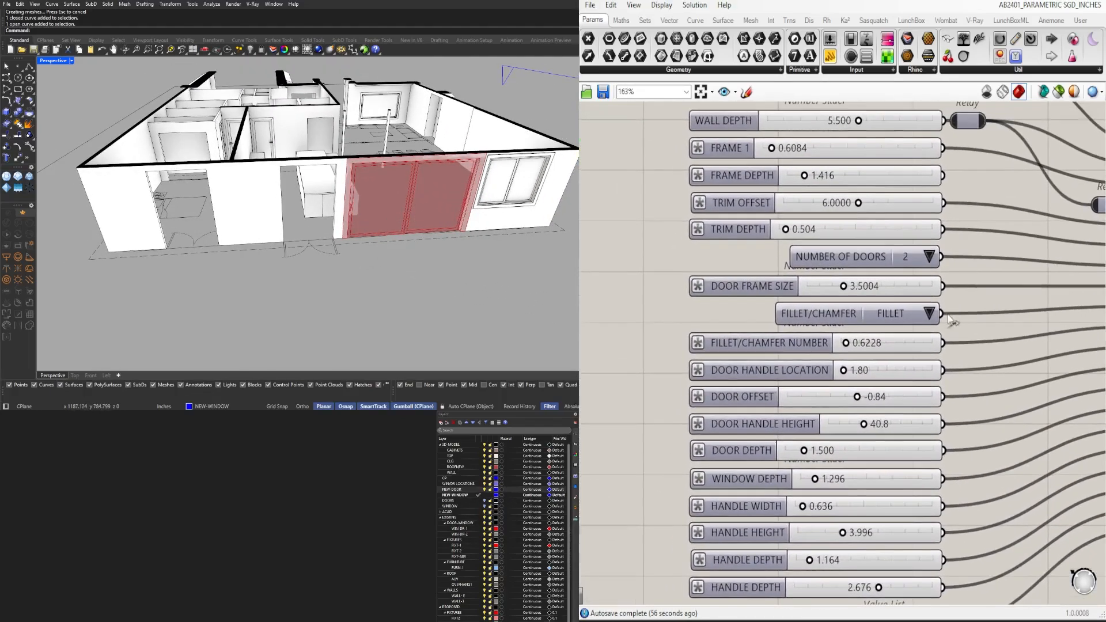
{"action": "scroll", "coordinate": [929, 259], "scroll_direction": "up", "scroll_amount": 2}
{"action": "left_click", "coordinate": [931, 260]}
{"action": "left_click", "coordinate": [954, 300]}
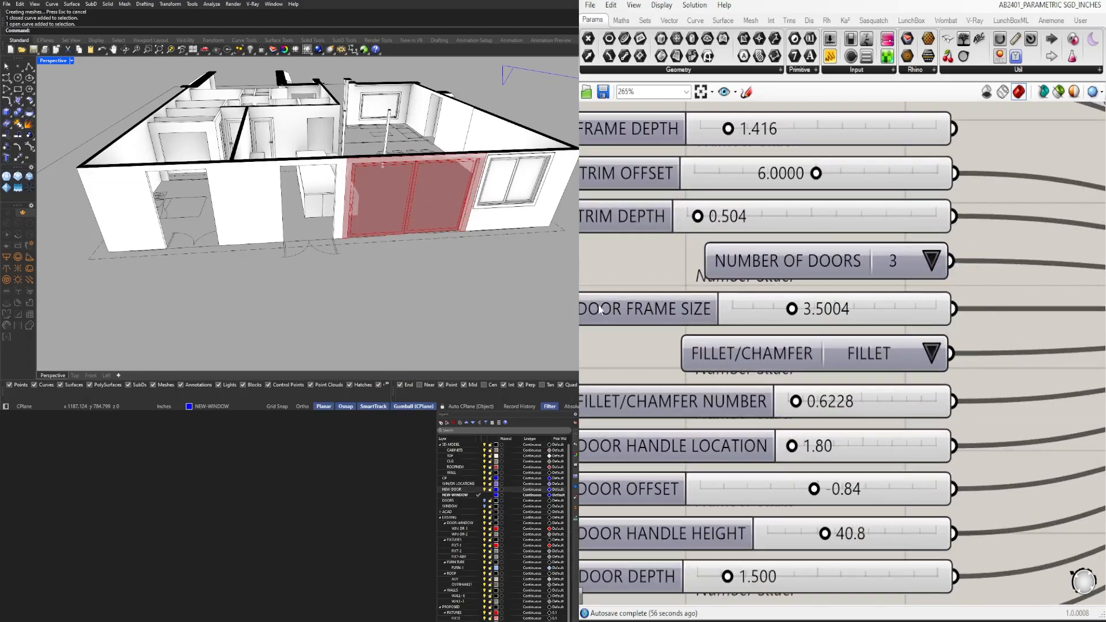
{"action": "scroll", "coordinate": [378, 291], "scroll_direction": "up", "scroll_amount": 5}
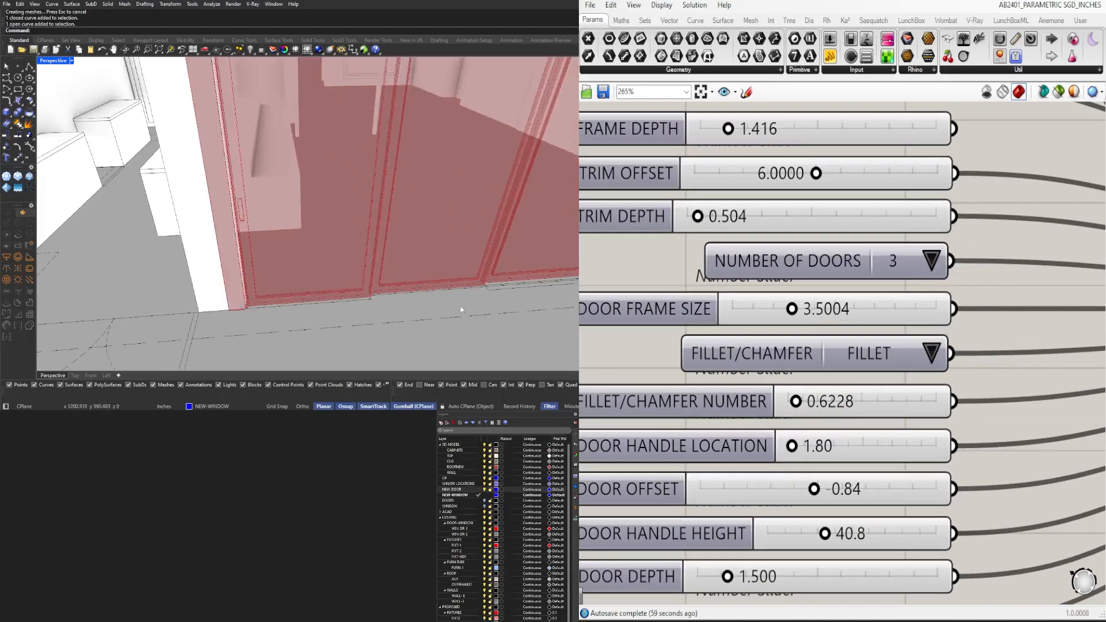
{"action": "scroll", "coordinate": [501, 279], "scroll_direction": "down", "scroll_amount": 5}
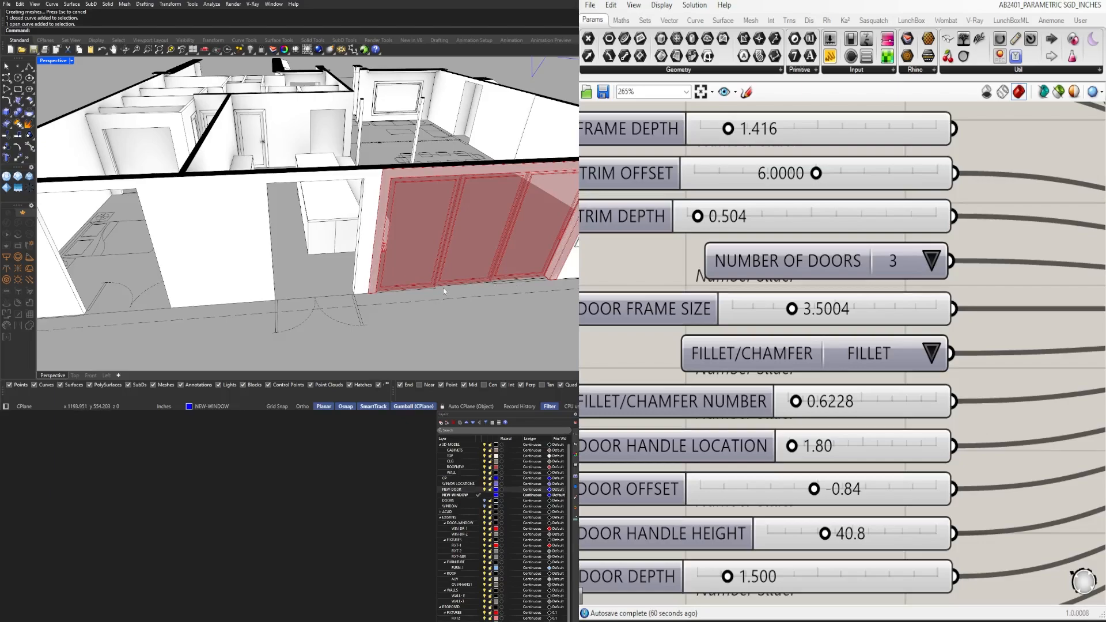
{"action": "scroll", "coordinate": [815, 207], "scroll_direction": "down", "scroll_amount": 5}
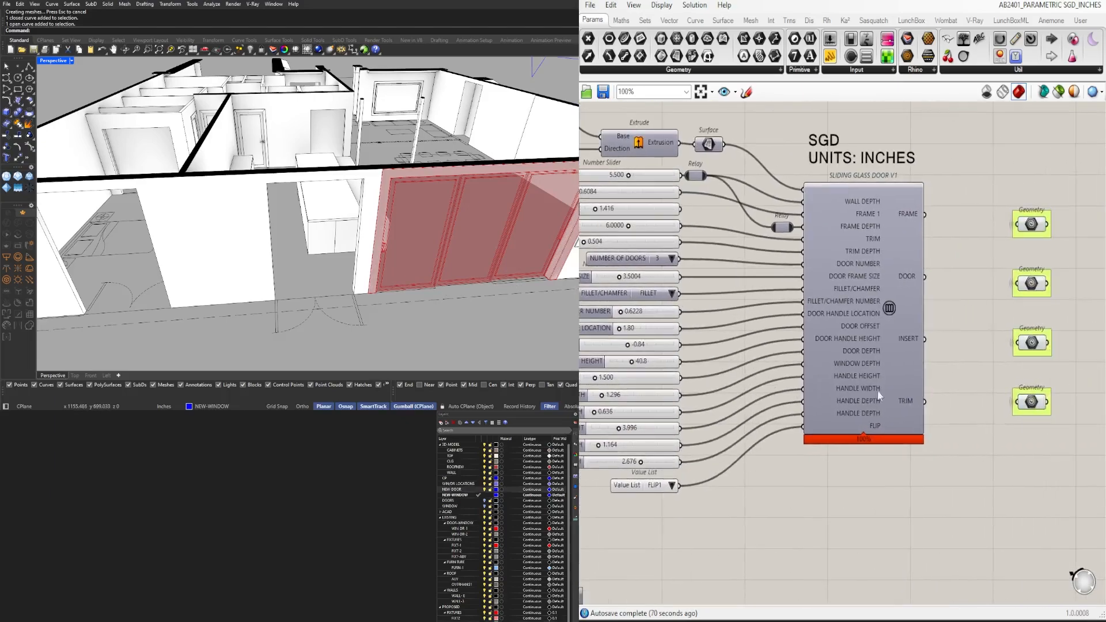
{"action": "right_click_drag", "start_coordinate": [878, 395], "coordinate": [948, 375]}
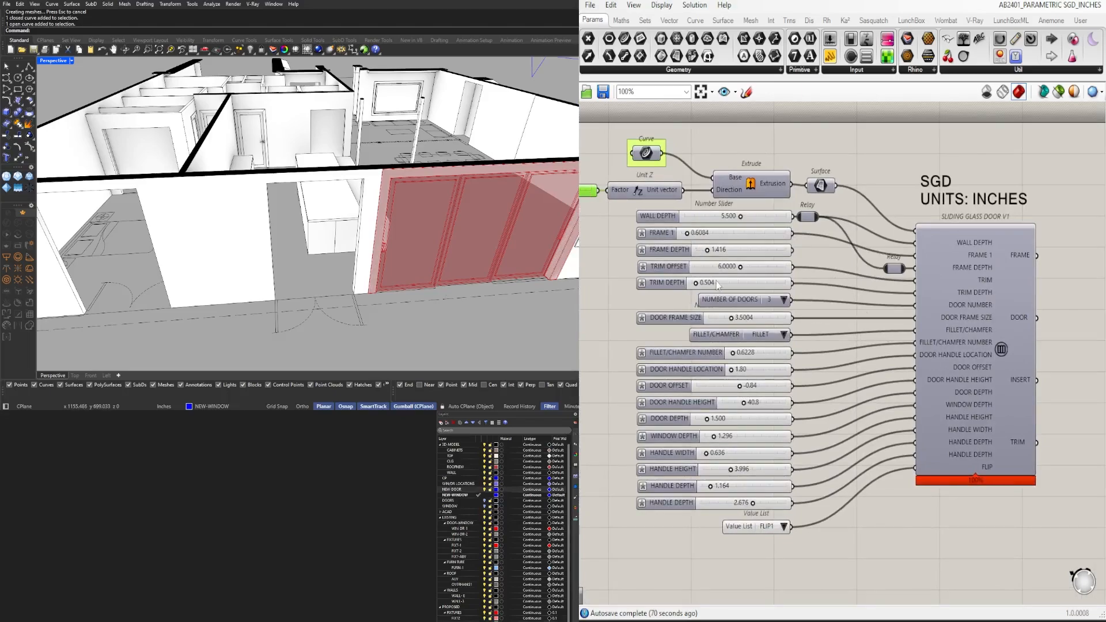
Step: Compare the sliding glass door's trim with the neighbouring window and look up the TRIM OFFSET in the window script
{"action": "right_click_drag", "start_coordinate": [840, 306], "coordinate": [756, 310]}
{"action": "scroll", "coordinate": [436, 241], "scroll_direction": "down", "scroll_amount": 6}
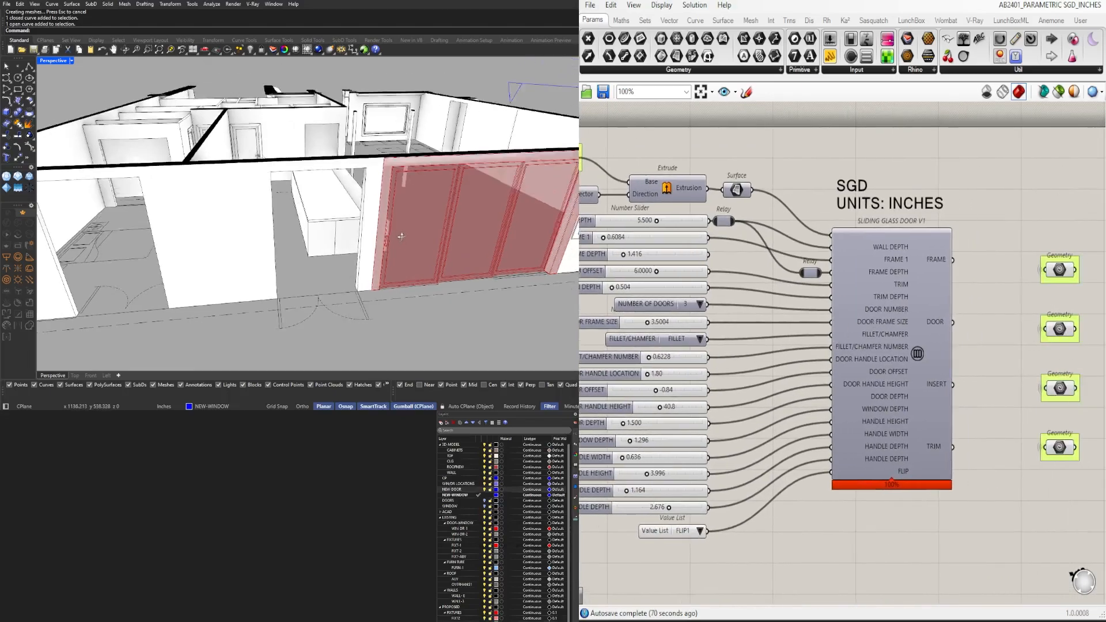
{"action": "scroll", "coordinate": [436, 241], "scroll_direction": "up", "scroll_amount": 8}
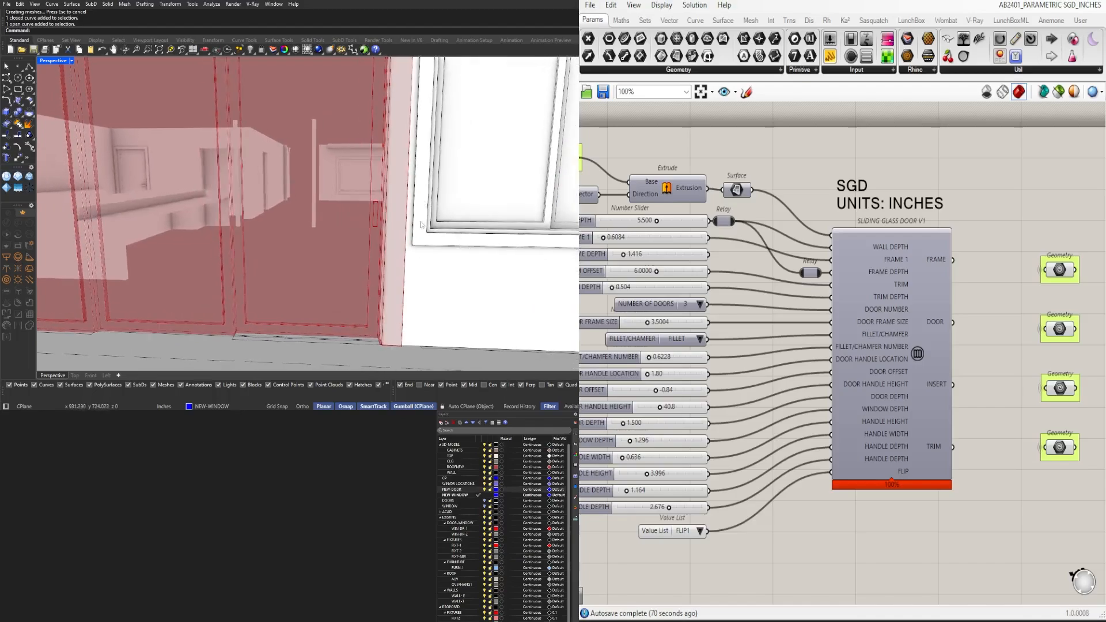
{"action": "scroll", "coordinate": [421, 224], "scroll_direction": "down", "scroll_amount": 4}
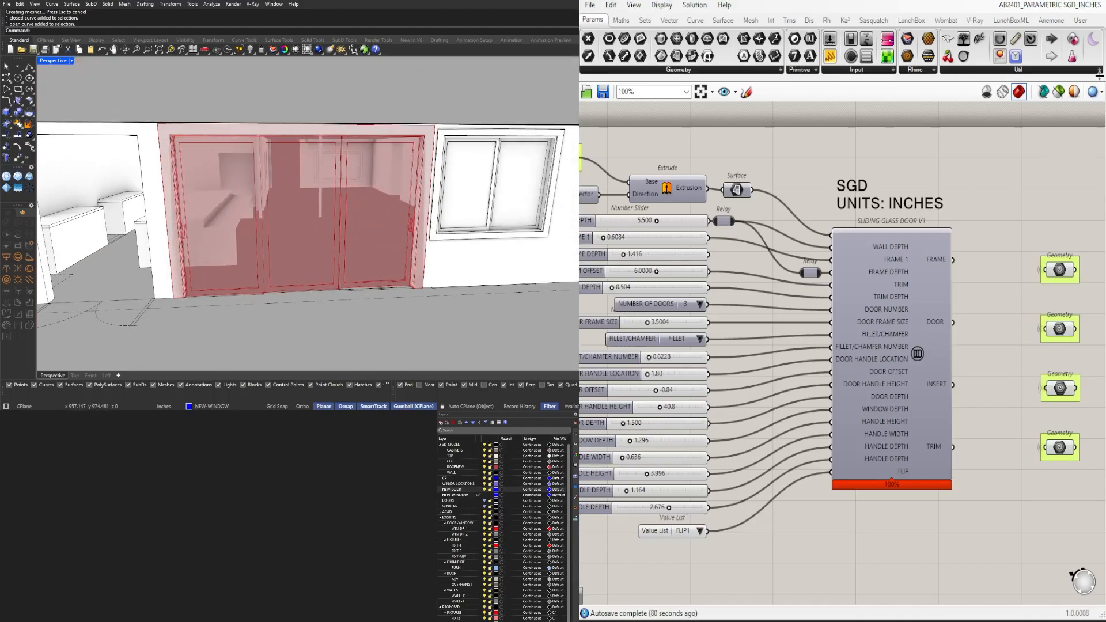
{"action": "left_click", "coordinate": [1050, 12]}
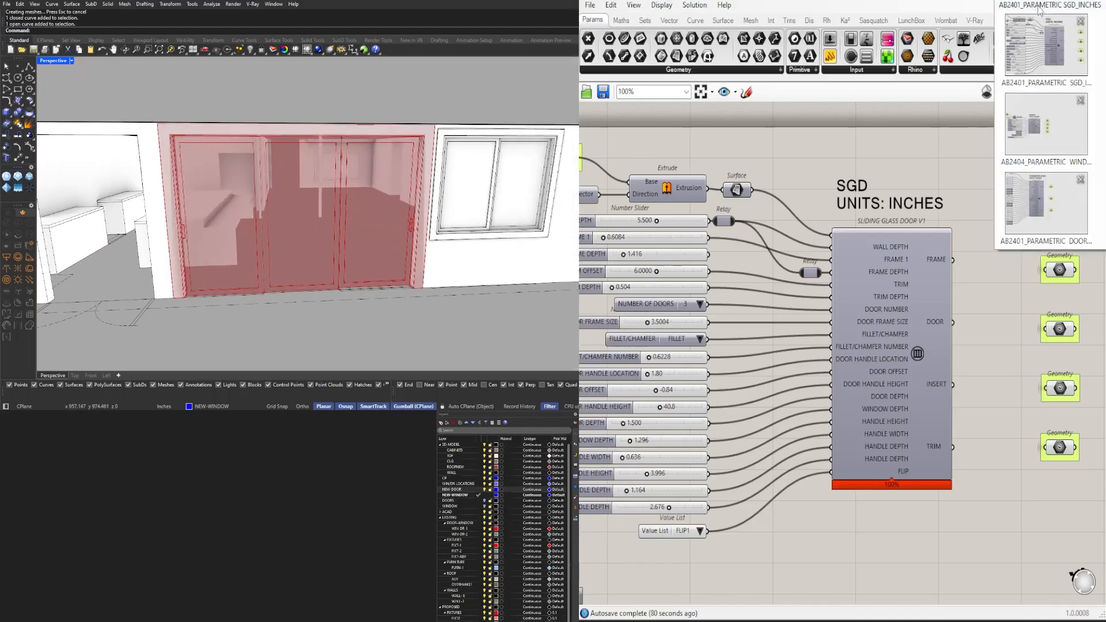
{"action": "left_click", "coordinate": [1076, 131]}
{"action": "scroll", "coordinate": [840, 295], "scroll_direction": "up", "scroll_amount": 4}
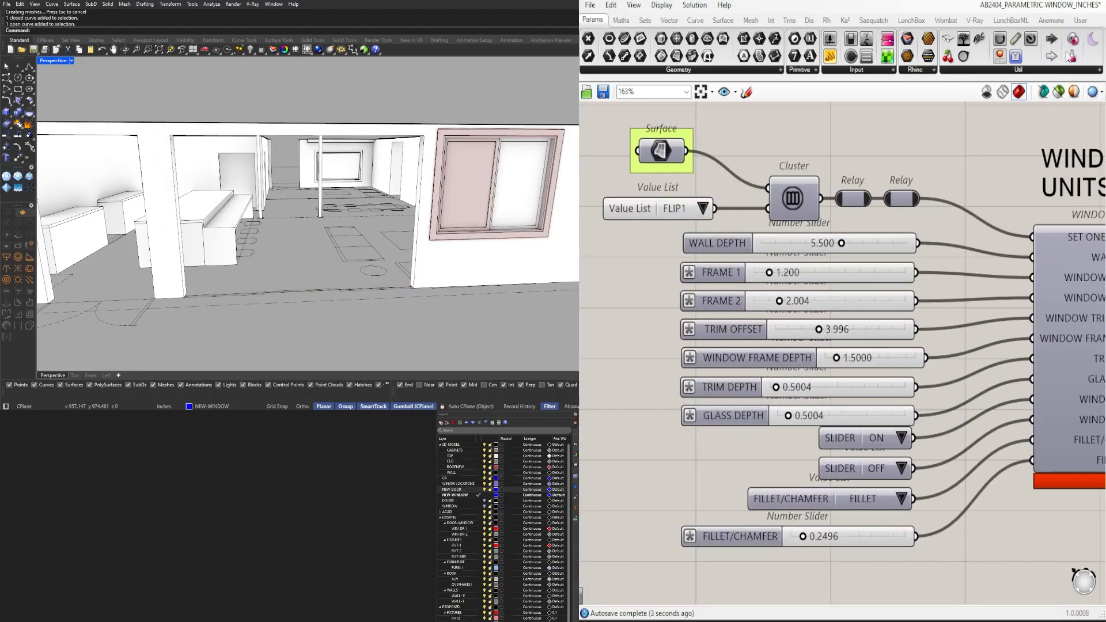
{"action": "scroll", "coordinate": [833, 334], "scroll_direction": "up", "scroll_amount": 6}
{"action": "scroll", "coordinate": [833, 334], "scroll_direction": "up", "scroll_amount": 3}
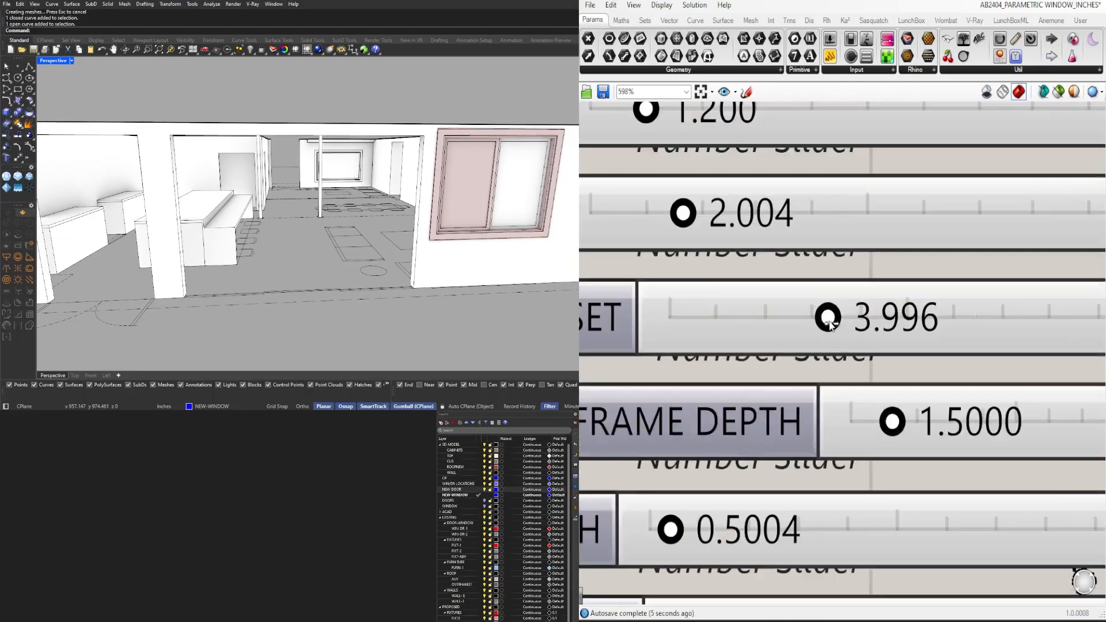
Step: Try a TRIM OFFSET of 4.584 on the window and set it back to 3.996
{"action": "left_click_drag", "start_coordinate": [828, 317], "coordinate": [852, 317]}
{"action": "double_click", "coordinate": [901, 334]}
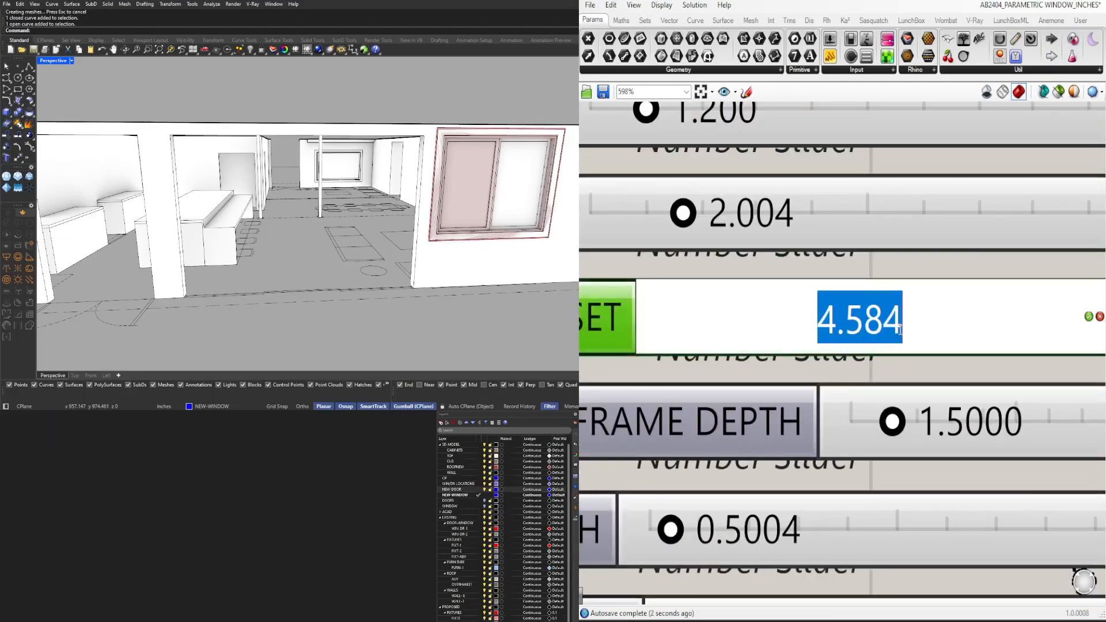
{"action": "type", "text": "3.996"}
{"action": "key", "text": "Return"}
Step: Return to the sliding glass door script, set its TRIM OFFSET to 3.9996 and check the preview in the wall
{"action": "mouse_move", "coordinate": [1043, 6]}
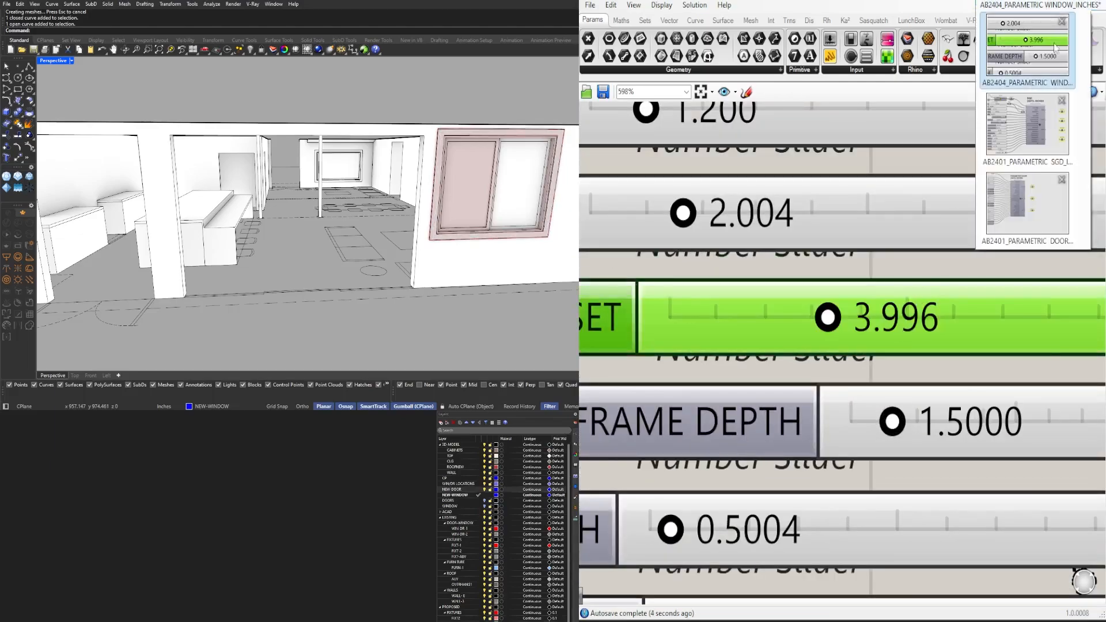
{"action": "left_click", "coordinate": [1042, 134]}
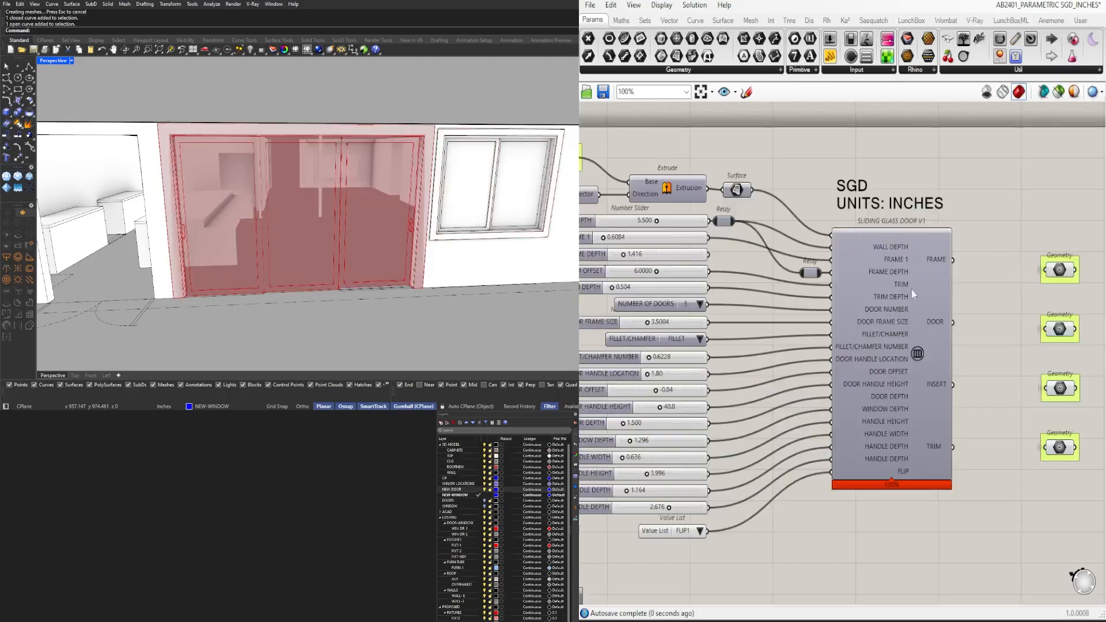
{"action": "scroll", "coordinate": [827, 260], "scroll_direction": "up", "scroll_amount": 5}
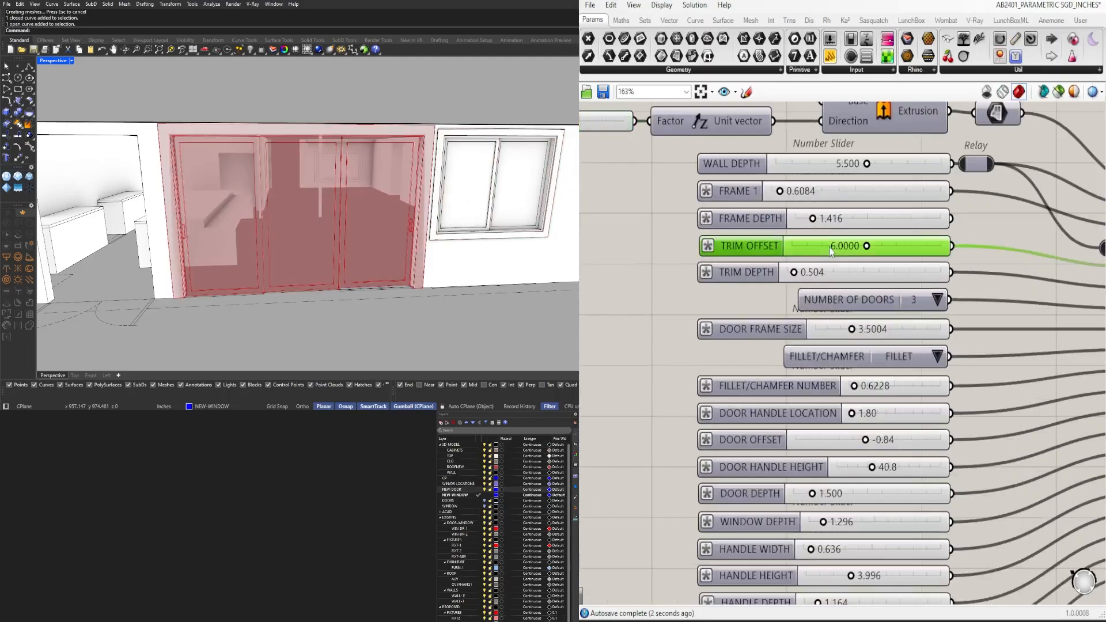
{"action": "double_click", "coordinate": [826, 255]}
{"action": "type", "text": "3.996"}
{"action": "key", "text": "Return"}
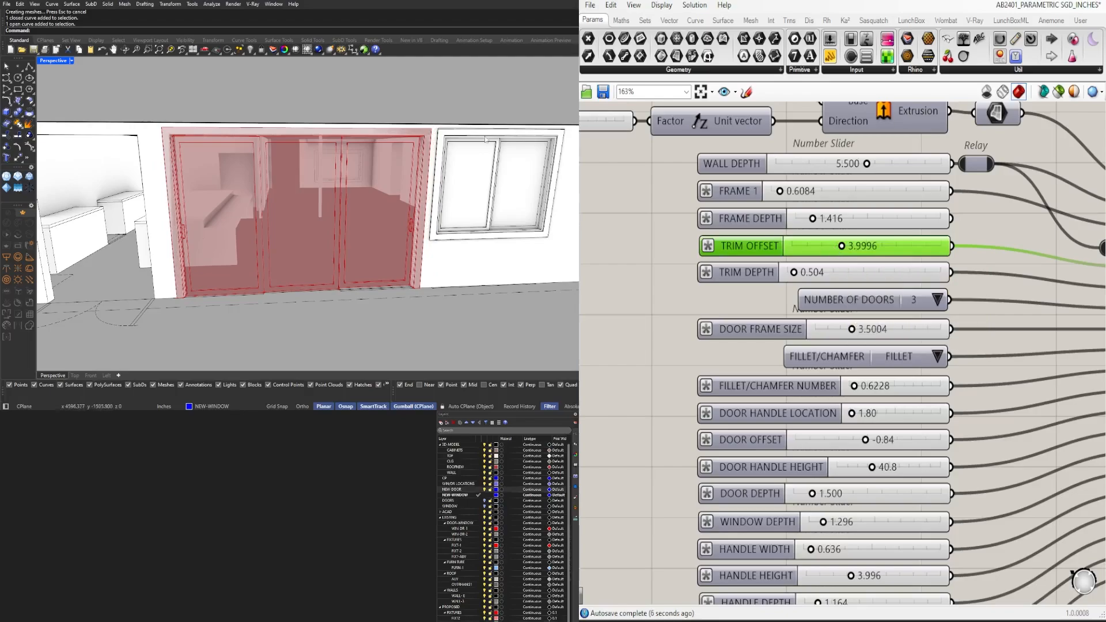
{"action": "scroll", "coordinate": [316, 164], "scroll_direction": "down", "scroll_amount": 6}
{"action": "right_click_drag", "start_coordinate": [316, 165], "coordinate": [222, 151]}
{"action": "scroll", "coordinate": [460, 183], "scroll_direction": "down", "scroll_amount": 8}
{"action": "scroll", "coordinate": [199, 144], "scroll_direction": "up", "scroll_amount": 7}
{"action": "scroll", "coordinate": [818, 261], "scroll_direction": "down", "scroll_amount": 3}
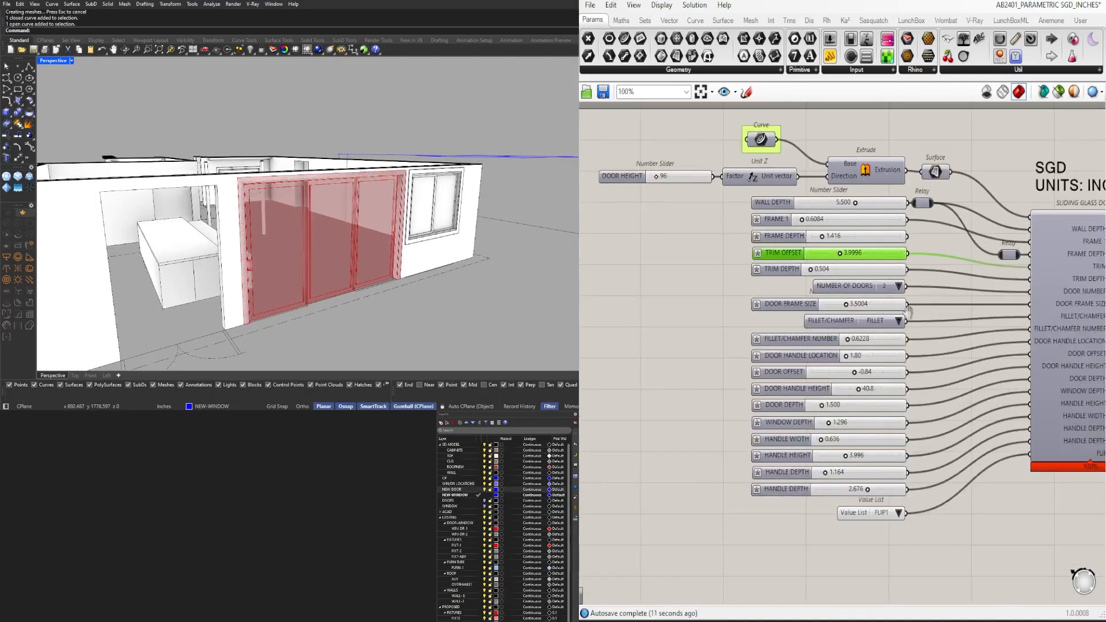
Step: Bake the sliding glass door's FRAME, DOOR, INSERT and TRIM geometry outputs together into the model
{"action": "right_click_drag", "start_coordinate": [821, 261], "coordinate": [656, 270]}
{"action": "left_click", "coordinate": [970, 172]}
{"action": "mouse_move", "coordinate": [452, 253]}
{"action": "right_mouse_down"}
{"action": "mouse_move", "coordinate": [433, 250]}
{"action": "mouse_move", "coordinate": [449, 253]}
{"action": "right_mouse_up"}
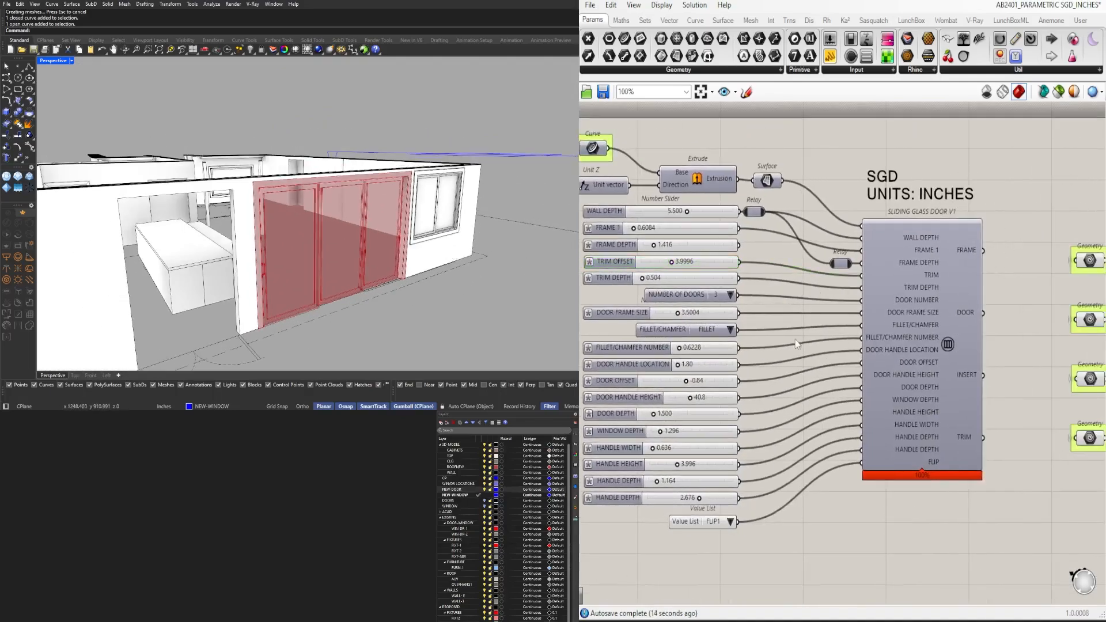
{"action": "right_click_drag", "start_coordinate": [1086, 387], "coordinate": [894, 358]}
{"action": "left_click_drag", "start_coordinate": [999, 469], "coordinate": [940, 355]}
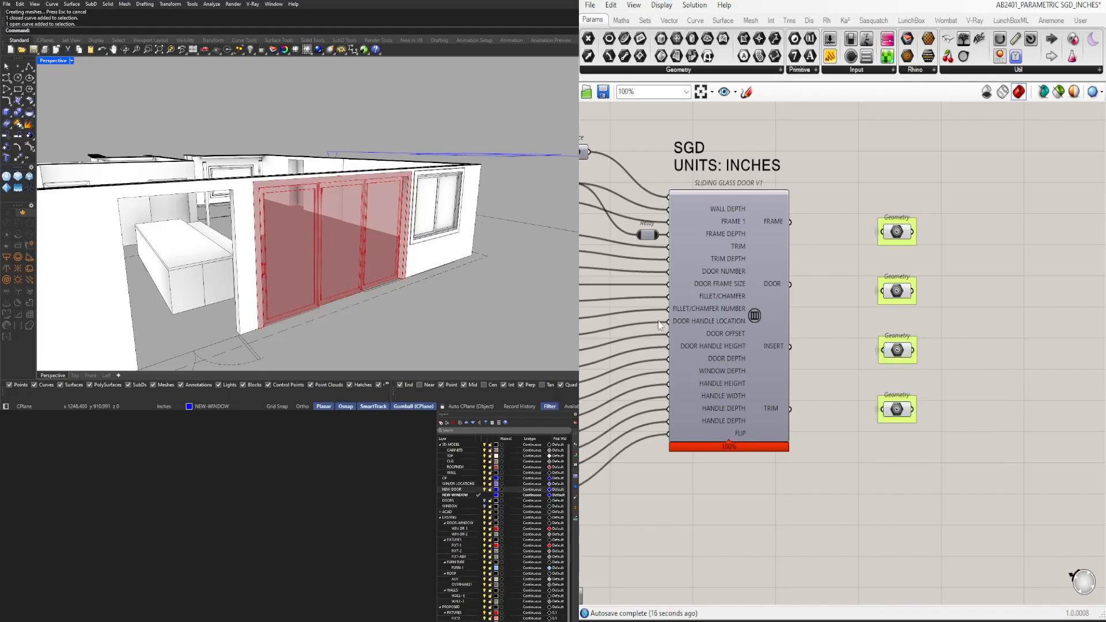
{"action": "left_click", "coordinate": [483, 497]}
{"action": "left_click_drag", "start_coordinate": [1003, 469], "coordinate": [890, 212]}
{"action": "middle_click", "coordinate": [945, 183]}
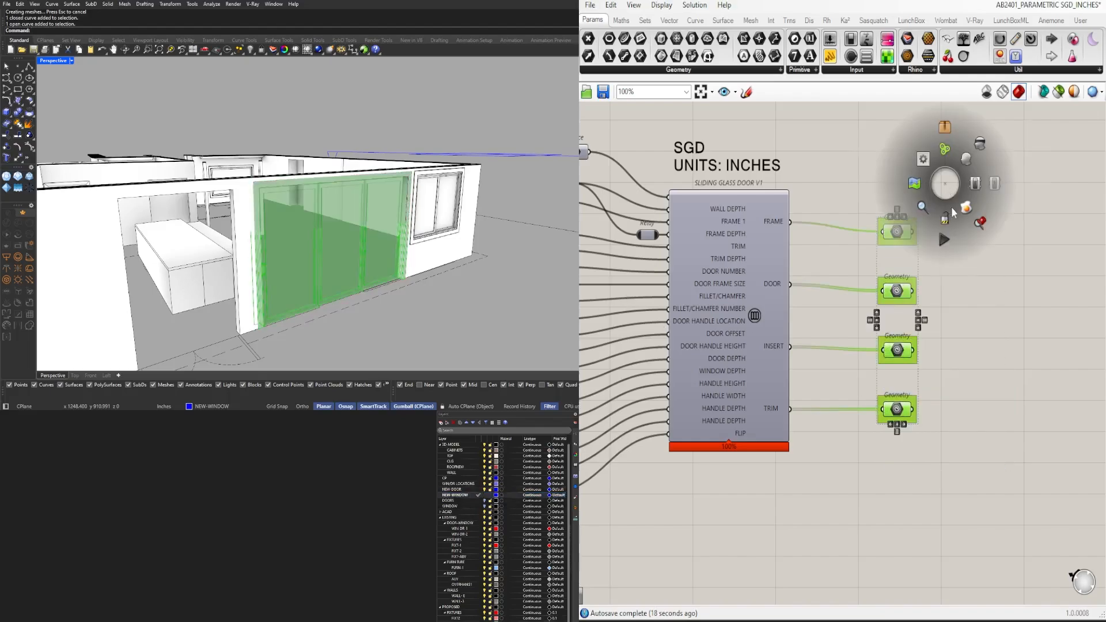
{"action": "left_click", "coordinate": [966, 207]}
Step: Inspect the baked door from around the house and move the uppermost Geometry output slightly upward on the canvas
{"action": "right_click_drag", "start_coordinate": [446, 219], "coordinate": [267, 299]}
{"action": "scroll", "coordinate": [249, 288], "scroll_direction": "up", "scroll_amount": 5}
{"action": "scroll", "coordinate": [262, 301], "scroll_direction": "down", "scroll_amount": 5}
{"action": "scroll", "coordinate": [224, 312], "scroll_direction": "up", "scroll_amount": 4}
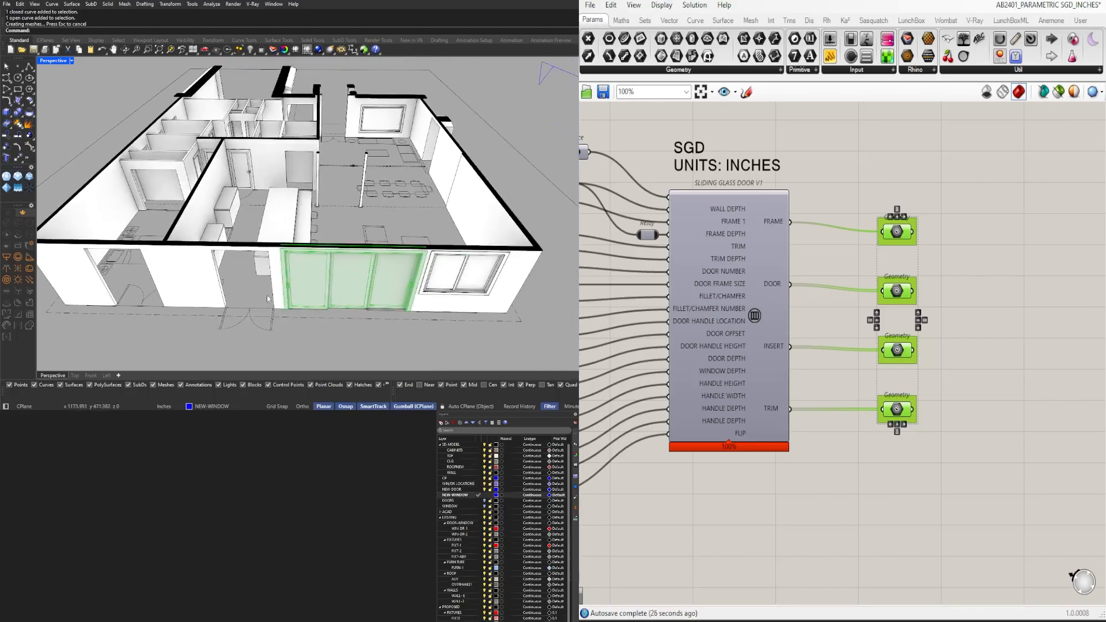
{"action": "right_click_drag", "start_coordinate": [197, 321], "coordinate": [368, 337], "text": "shift"}
{"action": "left_click", "coordinate": [817, 188]}
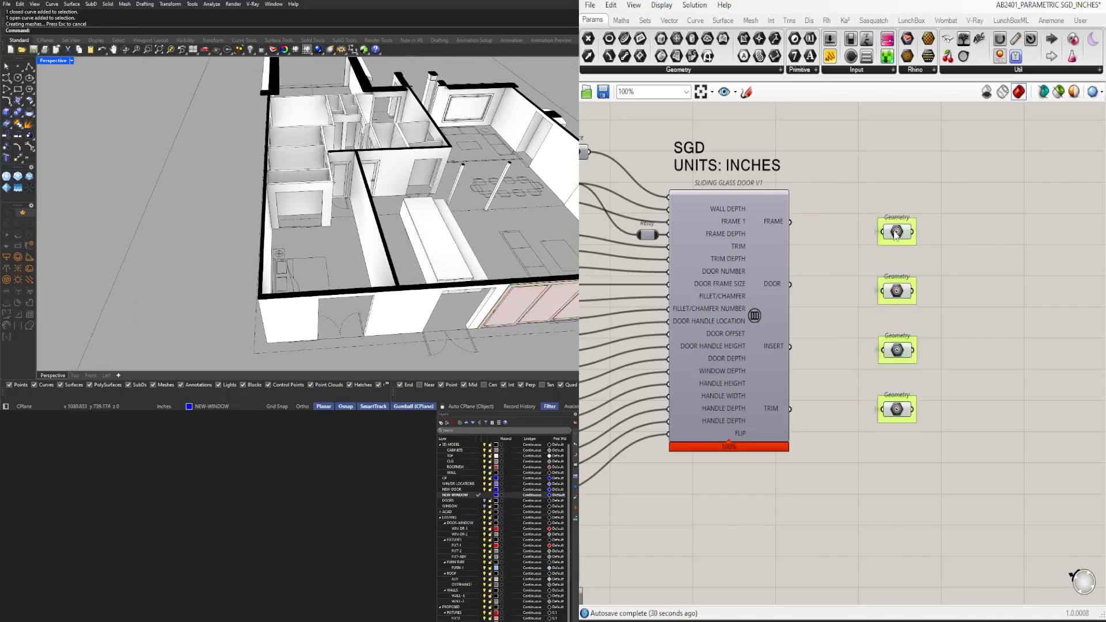
{"action": "left_click_drag", "start_coordinate": [894, 240], "coordinate": [893, 231]}
Step: Set the threshold curve in the interior closet opening as the sliding glass door script's Curve input
{"action": "scroll", "coordinate": [260, 259], "scroll_direction": "up", "scroll_amount": 10}
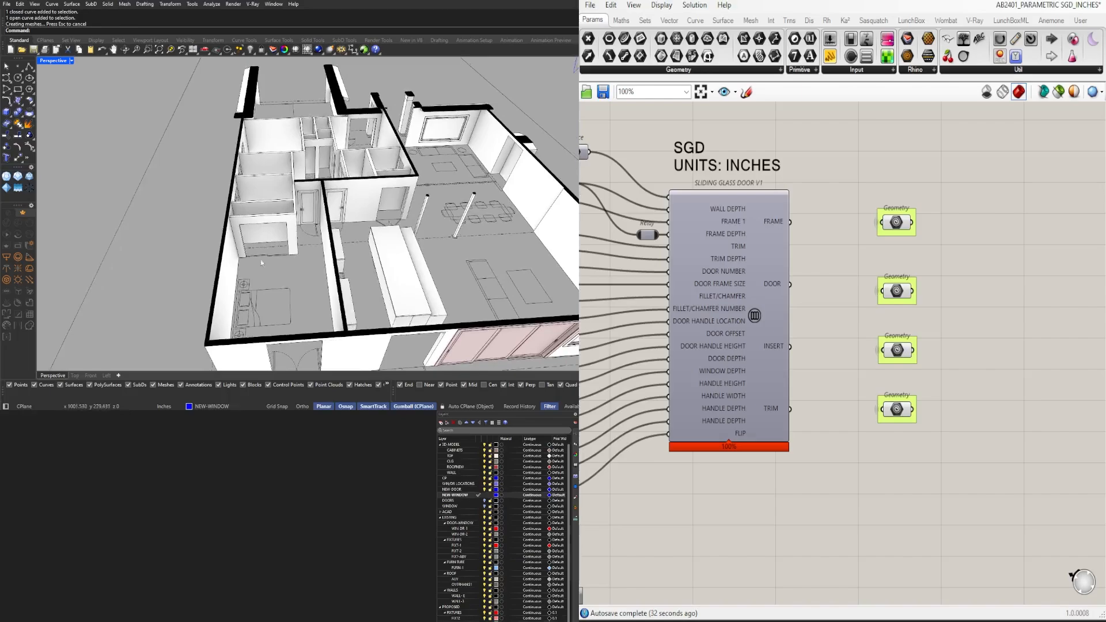
{"action": "scroll", "coordinate": [249, 286], "scroll_direction": "down", "scroll_amount": 5}
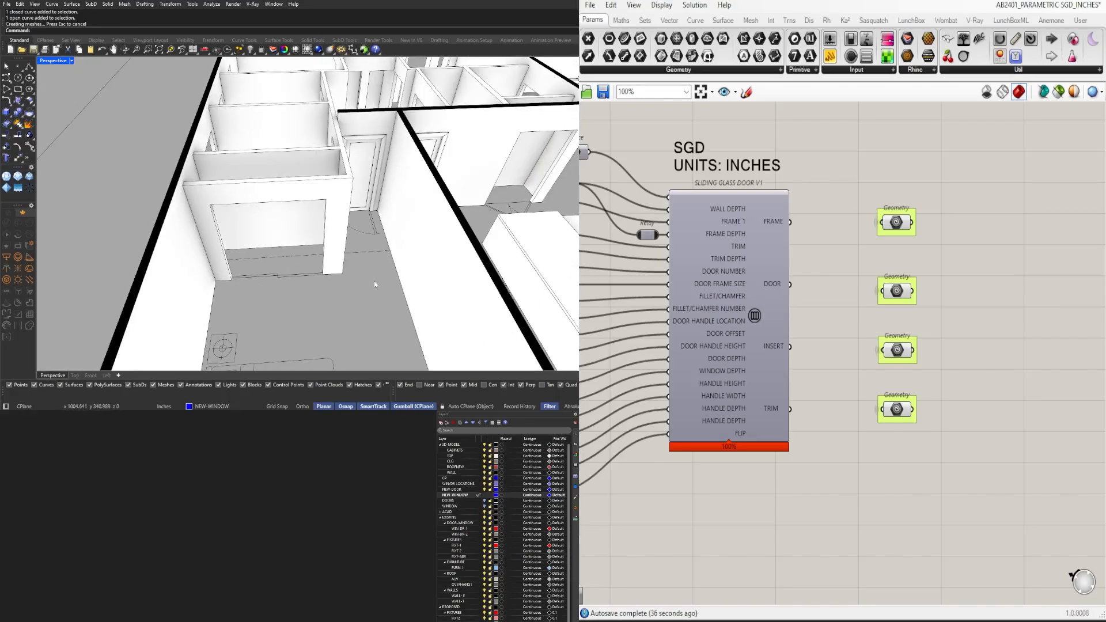
{"action": "scroll", "coordinate": [851, 337], "scroll_direction": "down", "scroll_amount": 3}
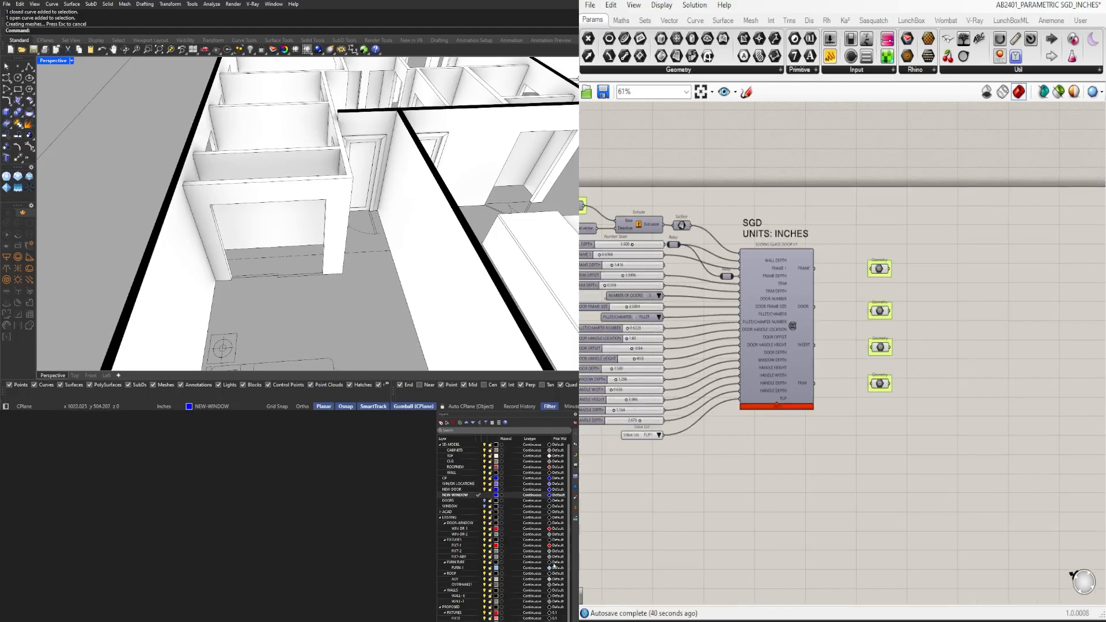
{"action": "scroll", "coordinate": [250, 285], "scroll_direction": "up", "scroll_amount": 3}
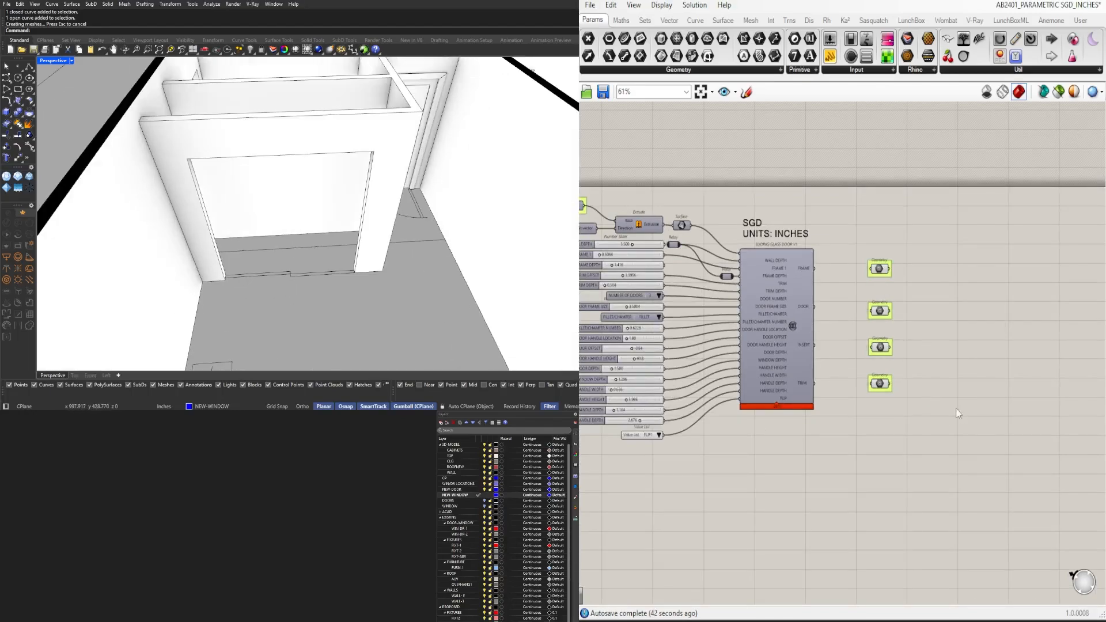
{"action": "scroll", "coordinate": [255, 272], "scroll_direction": "up", "scroll_amount": 4}
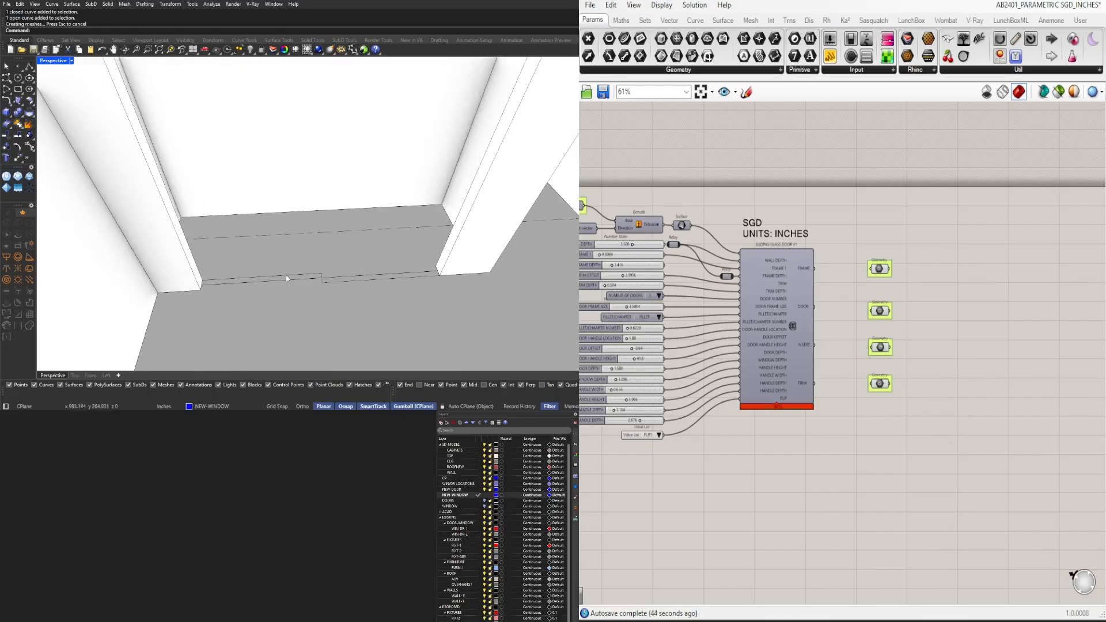
{"action": "left_click", "coordinate": [292, 281]}
{"action": "left_click", "coordinate": [267, 281]}
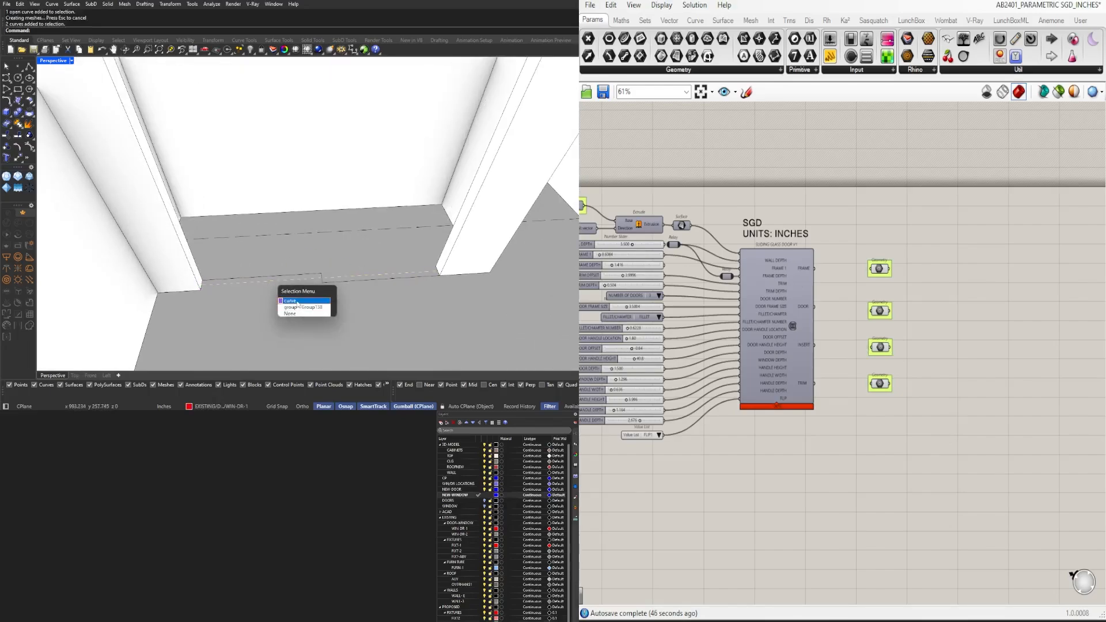
{"action": "left_click", "coordinate": [296, 300]}
{"action": "scroll", "coordinate": [631, 239], "scroll_direction": "up", "scroll_amount": 2}
{"action": "scroll", "coordinate": [631, 239], "scroll_direction": "up", "scroll_amount": 3}
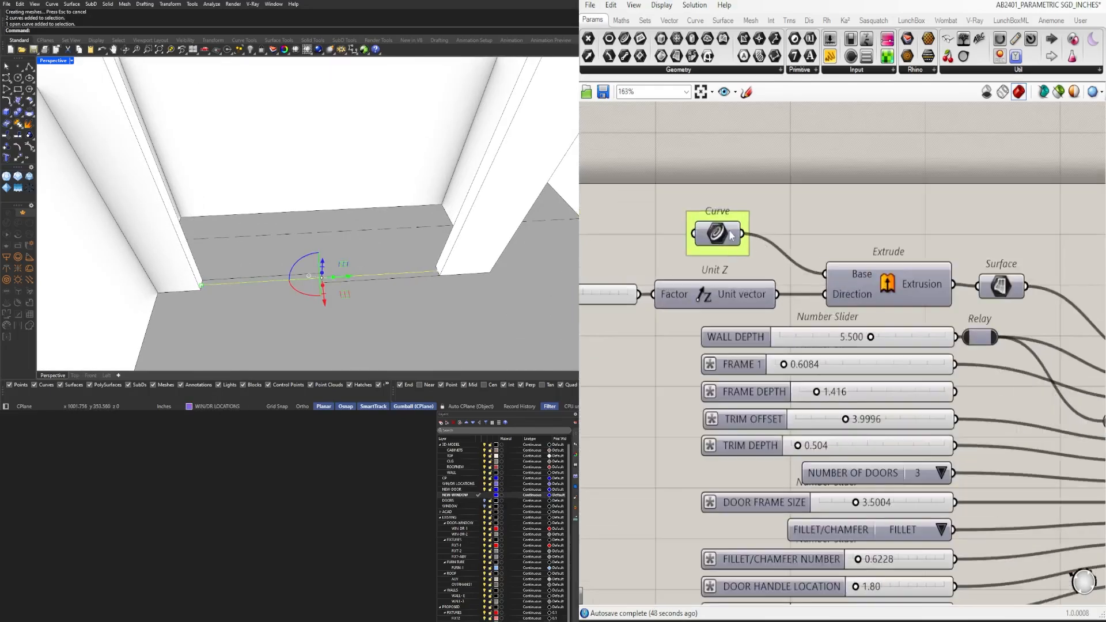
{"action": "right_click", "coordinate": [728, 233]}
{"action": "left_click", "coordinate": [796, 403]}
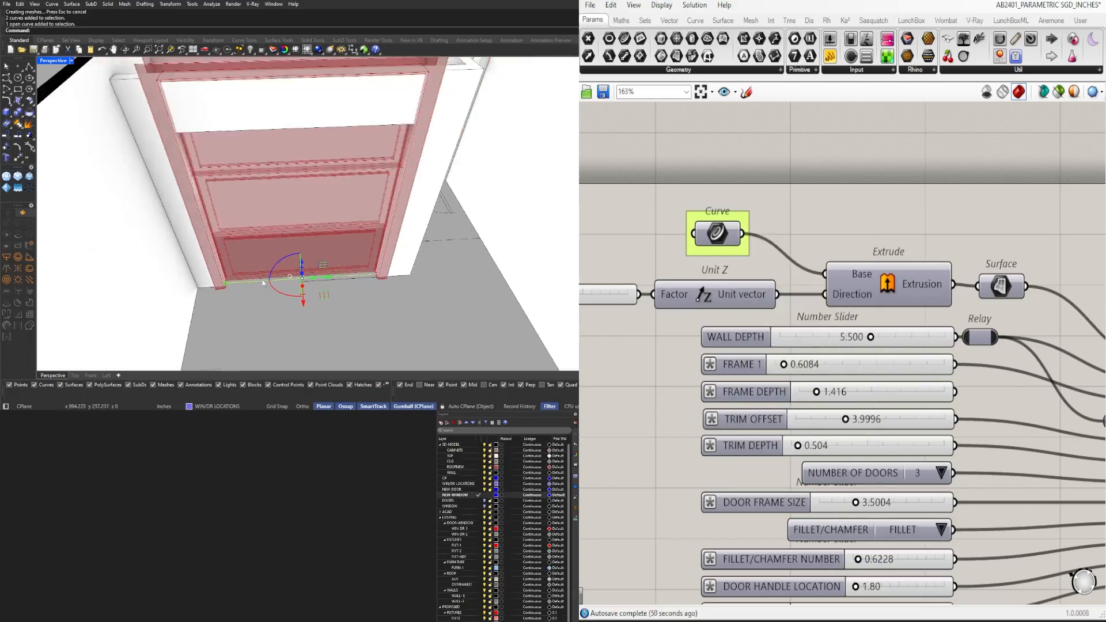
Step: Set the closet door's NUMBER OF DOORS to 2 and change its flip option to turn the panels upright
{"action": "right_click_drag", "start_coordinate": [938, 320], "coordinate": [828, 196]}
{"action": "scroll", "coordinate": [832, 349], "scroll_direction": "down", "scroll_amount": 1}
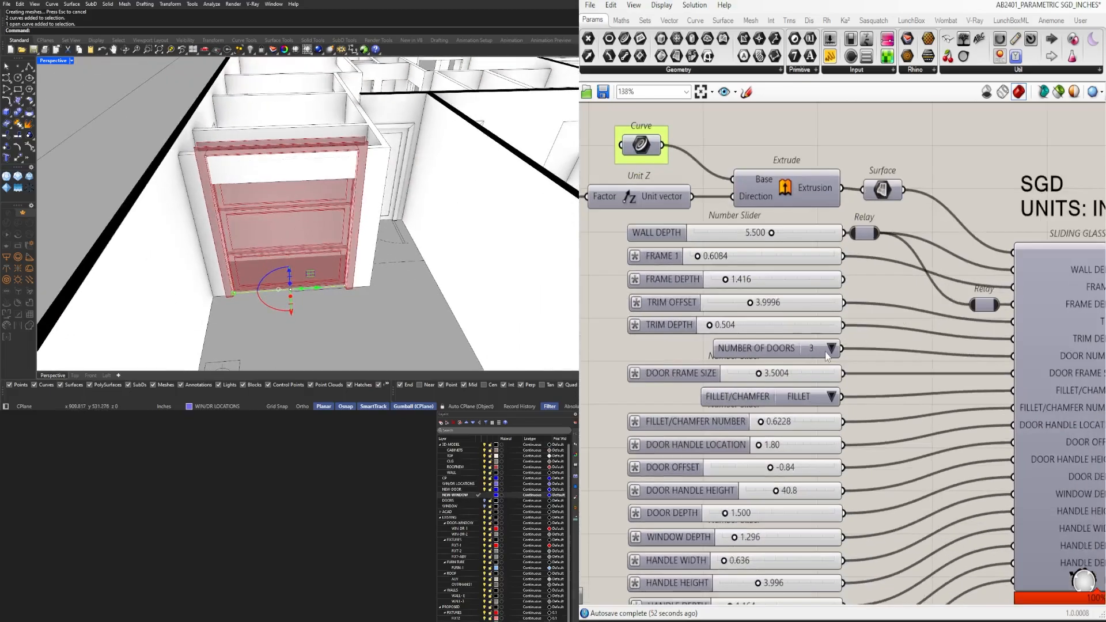
{"action": "left_click", "coordinate": [827, 347]}
{"action": "left_click", "coordinate": [848, 377]}
{"action": "right_click_drag", "start_coordinate": [853, 364], "coordinate": [827, 182]}
{"action": "left_click", "coordinate": [806, 480]}
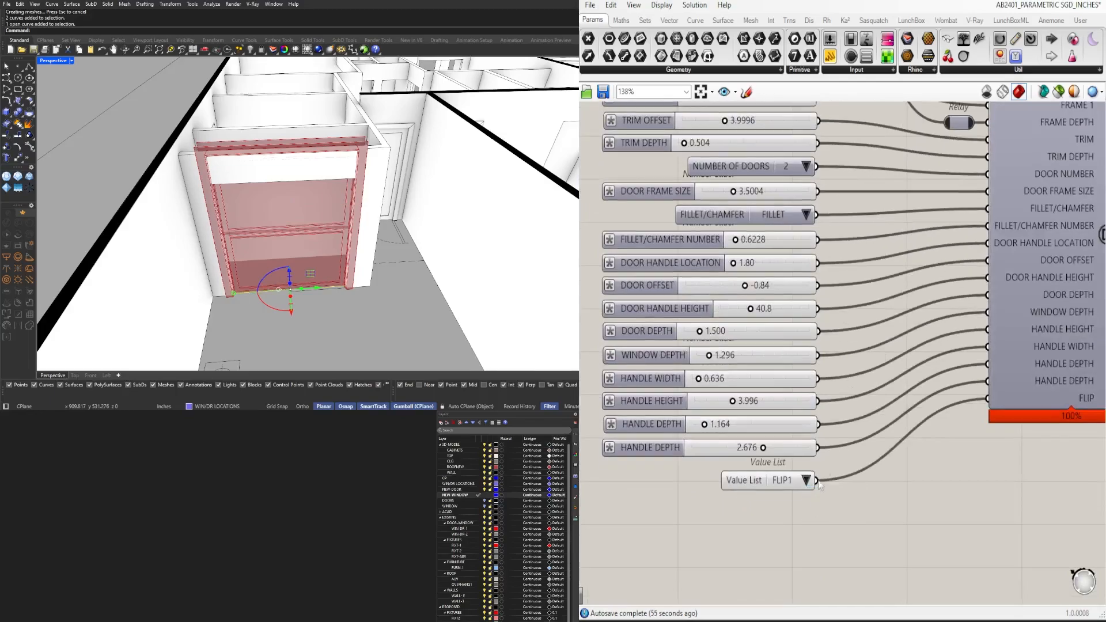
Step: Set the closet sliding door's DOOR HEIGHT to 80 and check the preview against the opening
{"action": "scroll", "coordinate": [817, 281], "scroll_direction": "down", "scroll_amount": 1}
{"action": "right_click_drag", "start_coordinate": [777, 140], "coordinate": [996, 303]}
{"action": "scroll", "coordinate": [755, 277], "scroll_direction": "up", "scroll_amount": 5}
{"action": "scroll", "coordinate": [767, 296], "scroll_direction": "down", "scroll_amount": 1}
{"action": "scroll", "coordinate": [766, 296], "scroll_direction": "down", "scroll_amount": 1}
{"action": "double_click", "coordinate": [661, 221]}
{"action": "type", "text": "8"}
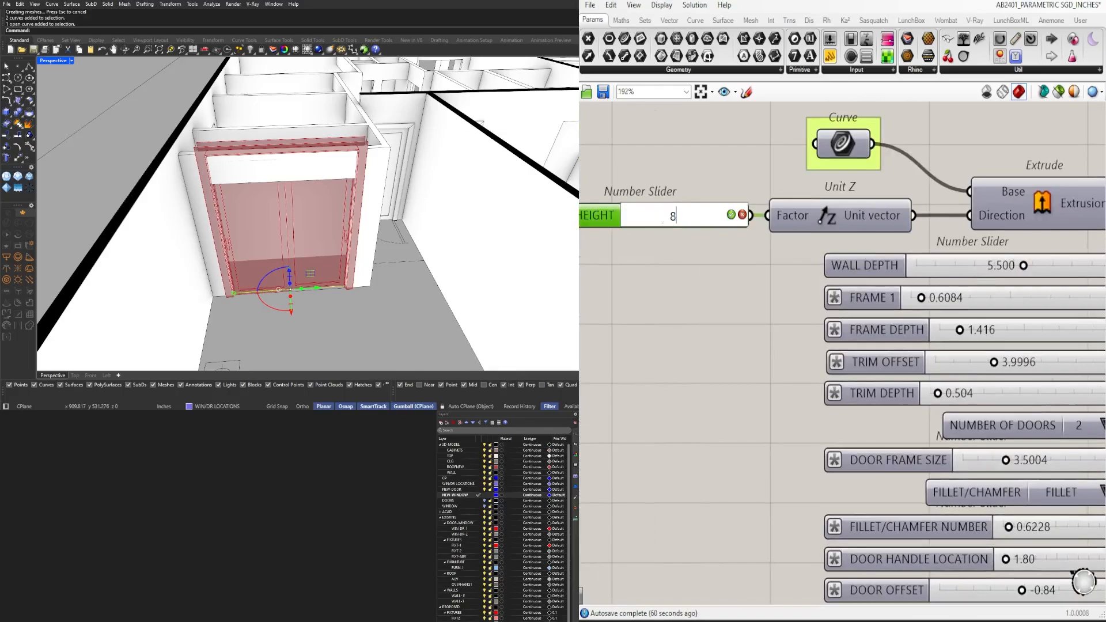
{"action": "type", "text": "0"}
{"action": "key", "text": "Return"}
{"action": "right_click_drag", "start_coordinate": [334, 271], "coordinate": [338, 249]}
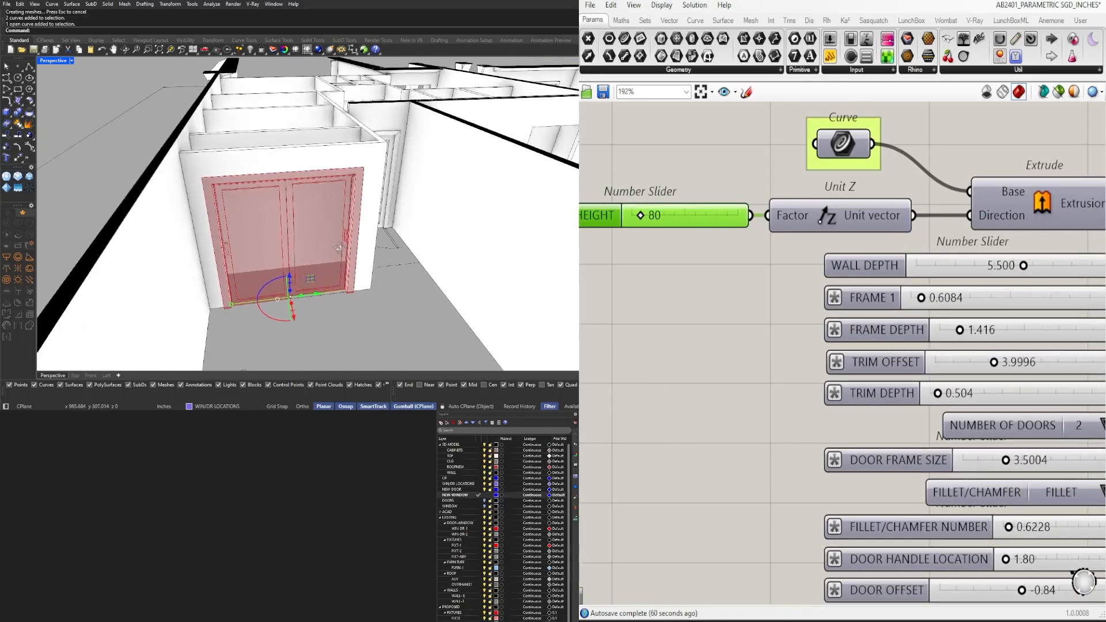
{"action": "scroll", "coordinate": [720, 301], "scroll_direction": "down", "scroll_amount": 7}
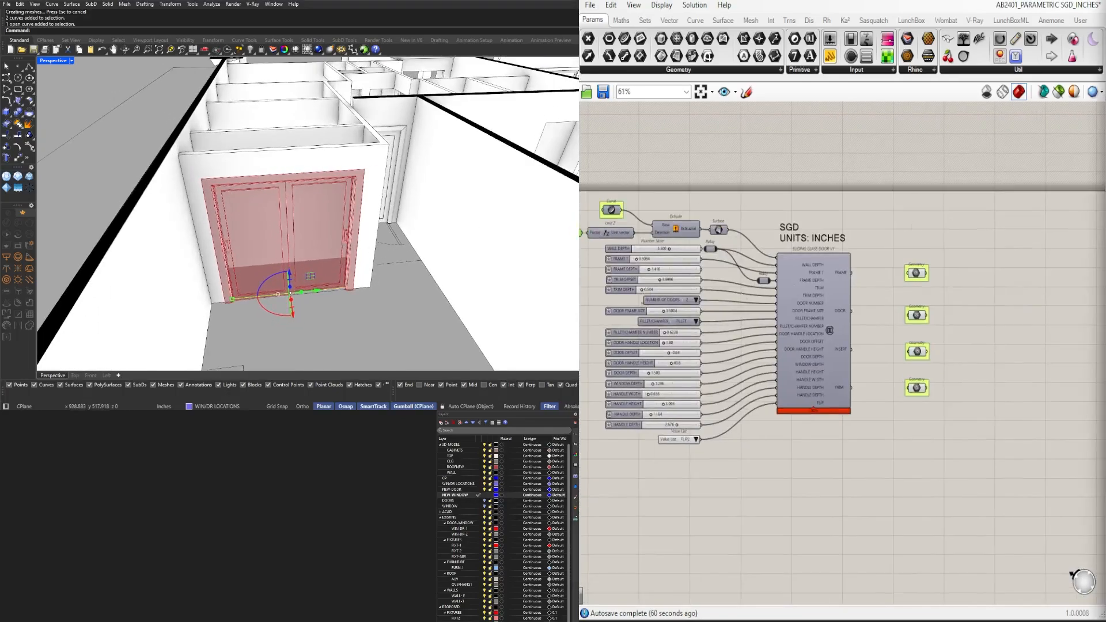
Step: Examine the closet door's fit and review the interior door script's wall and trim values, returning to the sliding glass door script
{"action": "right_click_drag", "start_coordinate": [412, 260], "coordinate": [507, 123]}
{"action": "scroll", "coordinate": [412, 262], "scroll_direction": "down", "scroll_amount": 4}
{"action": "scroll", "coordinate": [424, 196], "scroll_direction": "up", "scroll_amount": 5}
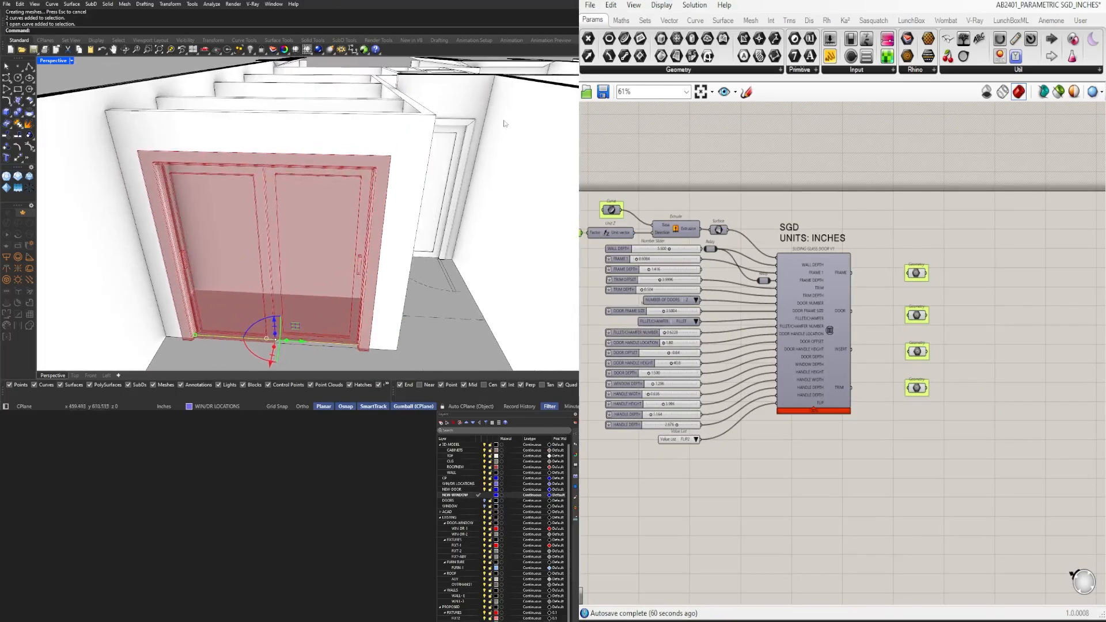
{"action": "left_click", "coordinate": [1048, 6]}
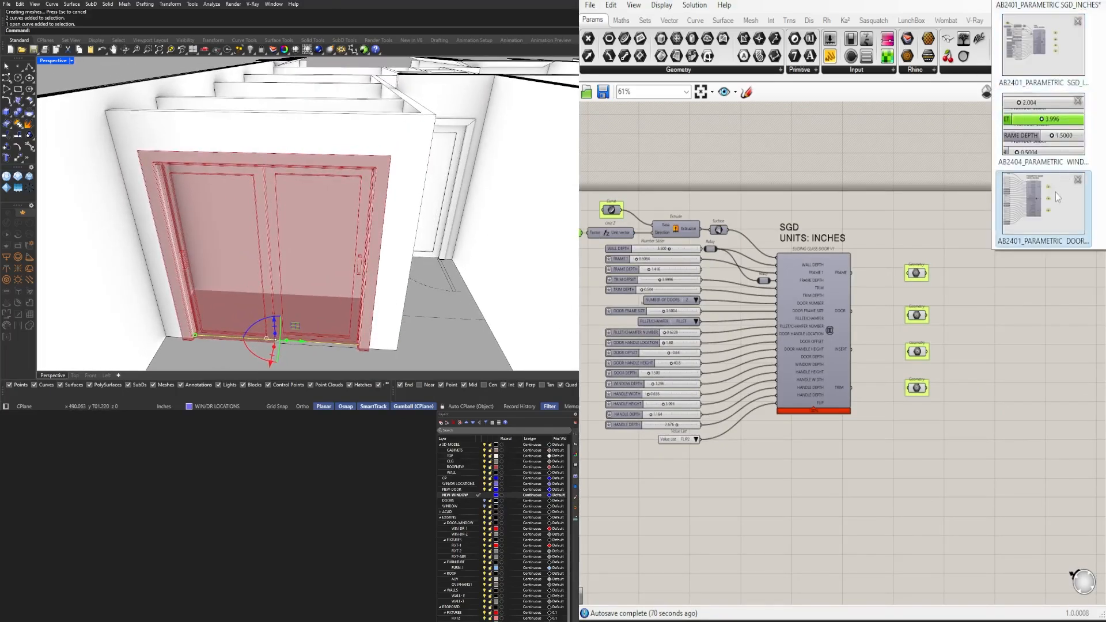
{"action": "left_click", "coordinate": [1055, 192]}
{"action": "scroll", "coordinate": [672, 208], "scroll_direction": "up", "scroll_amount": 5}
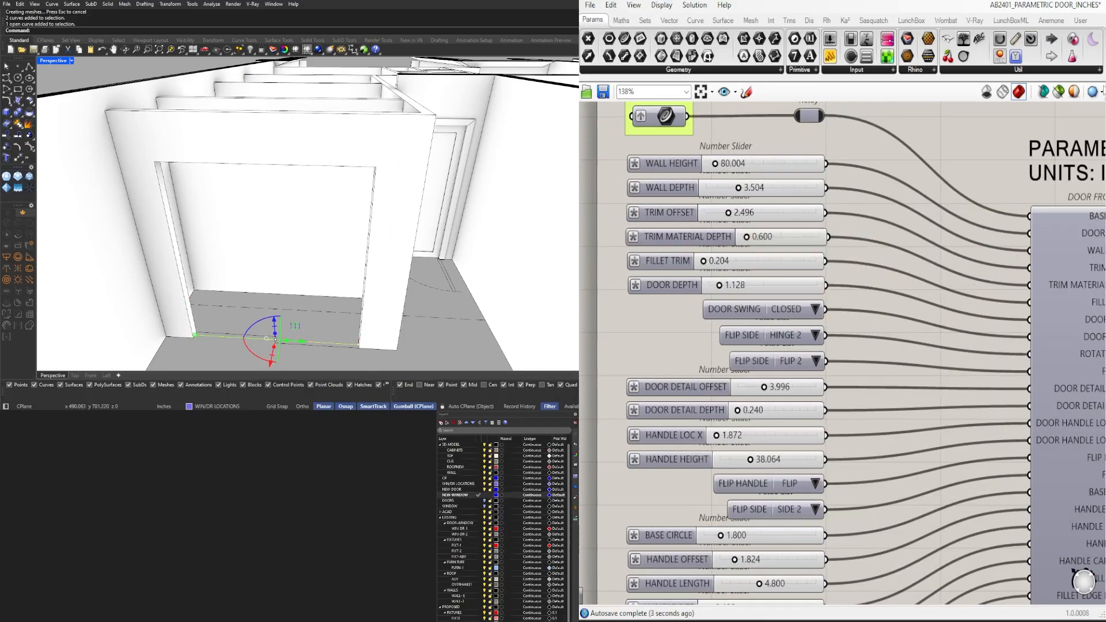
{"action": "left_click", "coordinate": [1054, 6]}
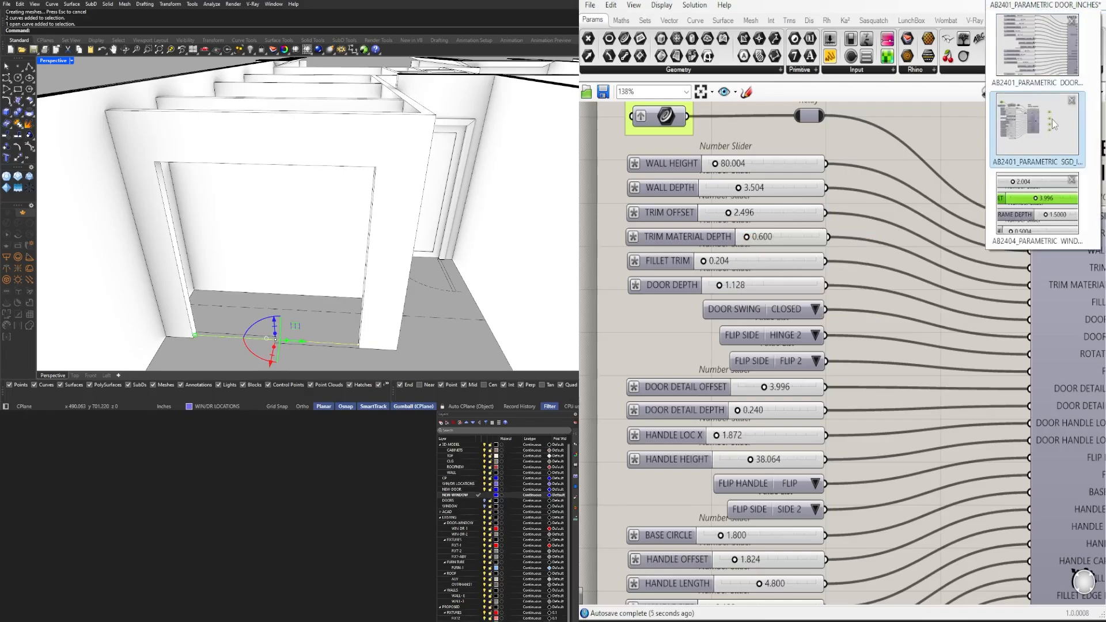
{"action": "left_click", "coordinate": [1052, 118]}
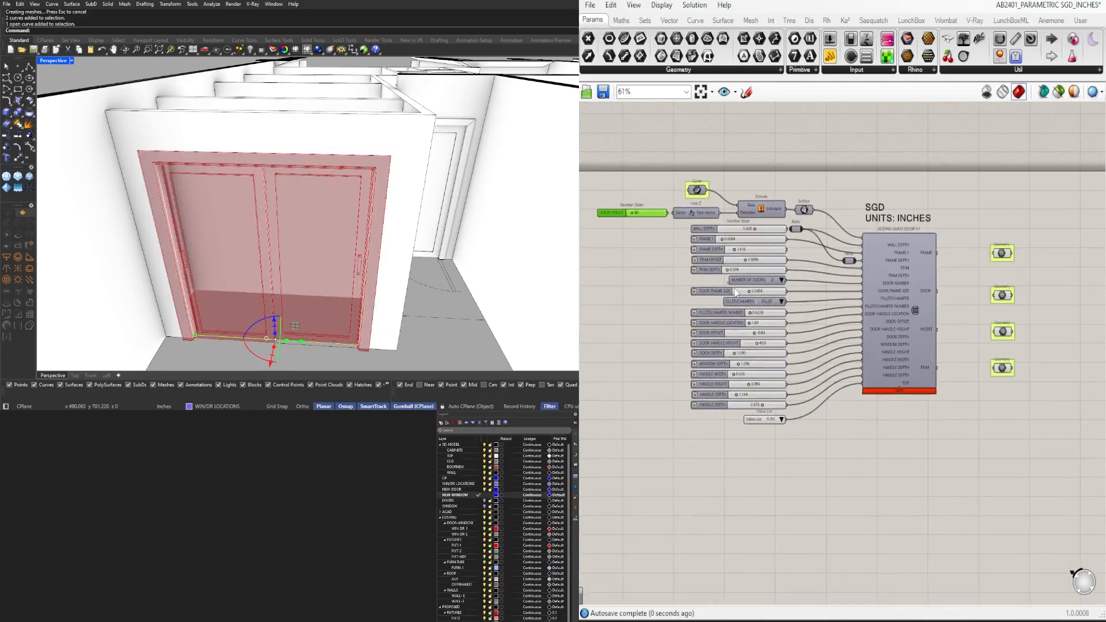
Step: Set the closet sliding door's TRIM OFFSET to 2.5 in the sliding glass door script
{"action": "scroll", "coordinate": [735, 293], "scroll_direction": "up", "scroll_amount": 4}
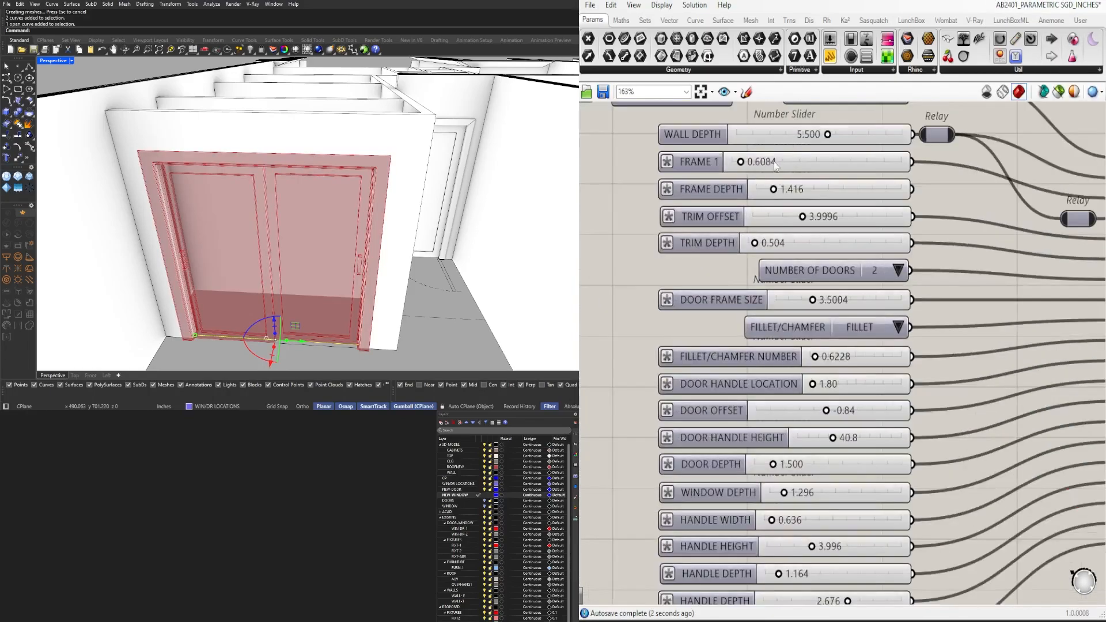
{"action": "double_click", "coordinate": [817, 221]}
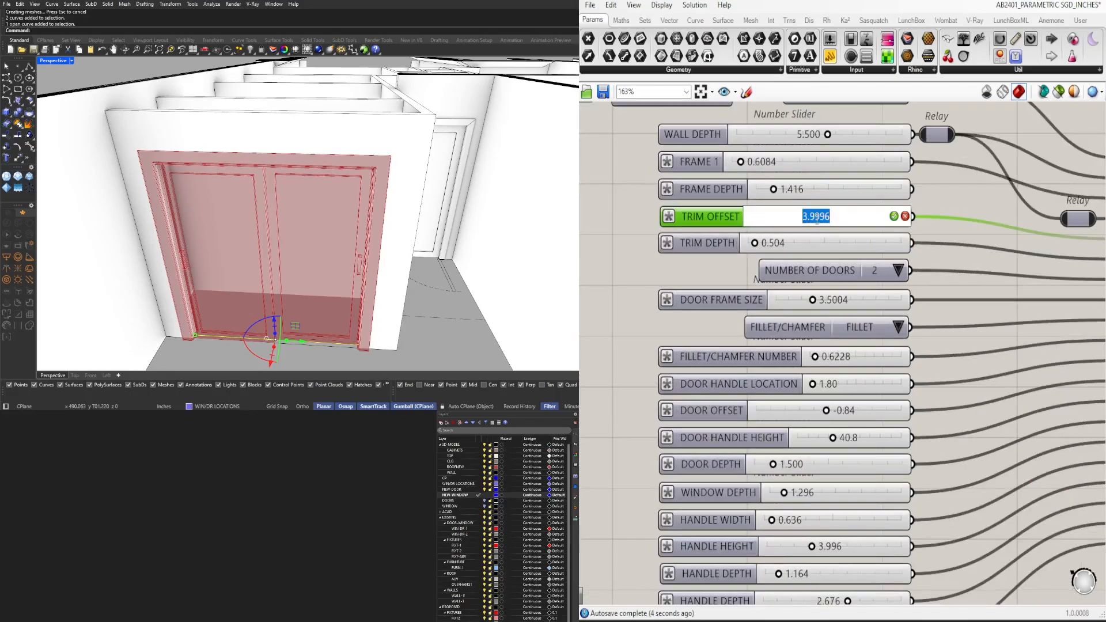
{"action": "type", "text": "2.5"}
{"action": "key", "text": "Return"}
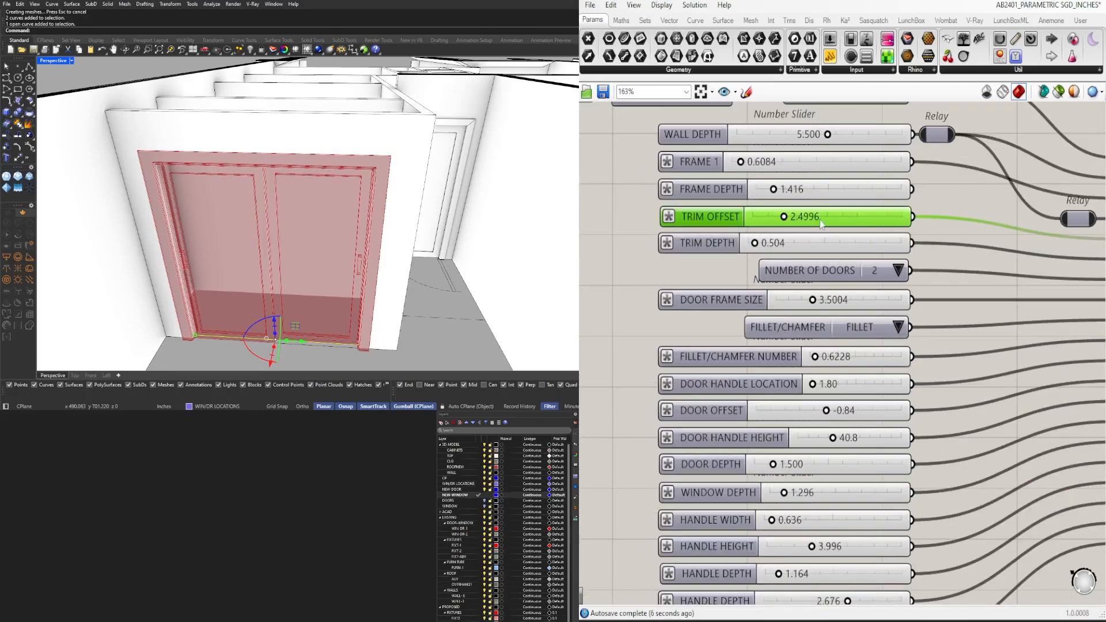
Step: Bake the closet sliding door from the script's four output Geometry components
{"action": "scroll", "coordinate": [821, 223], "scroll_direction": "down", "scroll_amount": 5}
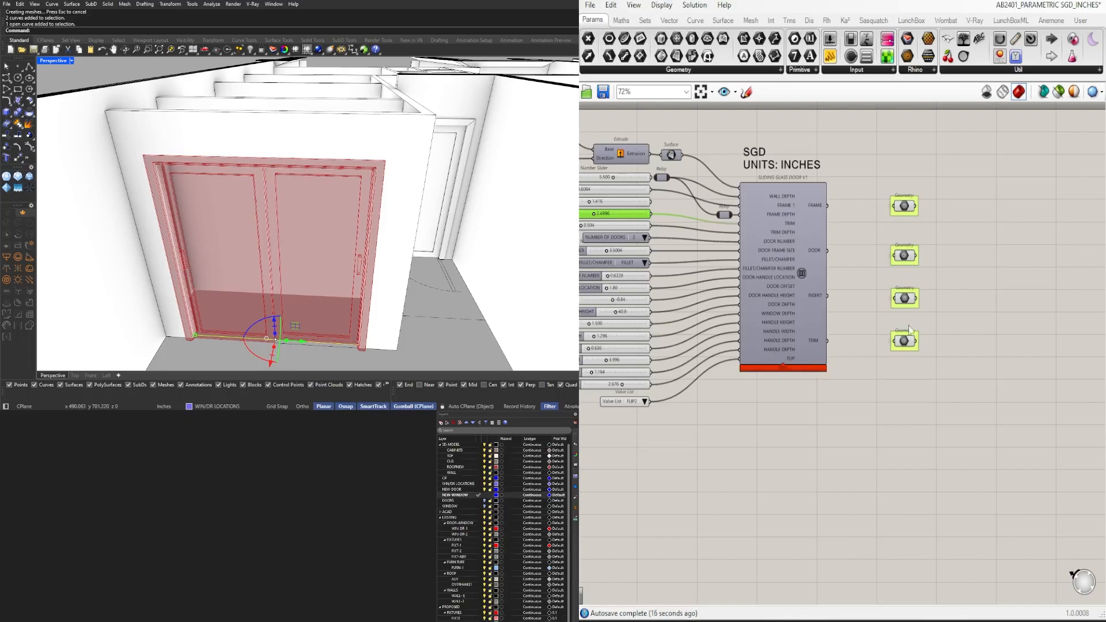
{"action": "left_click_drag", "start_coordinate": [951, 448], "coordinate": [880, 189]}
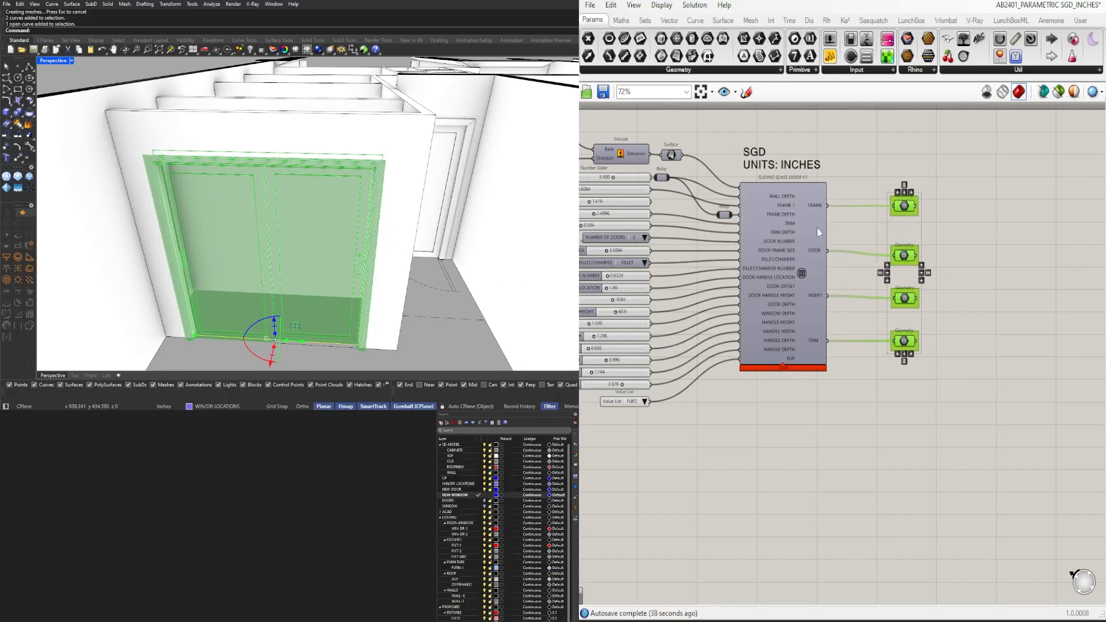
{"action": "middle_click", "coordinate": [931, 220]}
{"action": "left_click", "coordinate": [954, 244]}
{"action": "scroll", "coordinate": [327, 241], "scroll_direction": "down", "scroll_amount": 2}
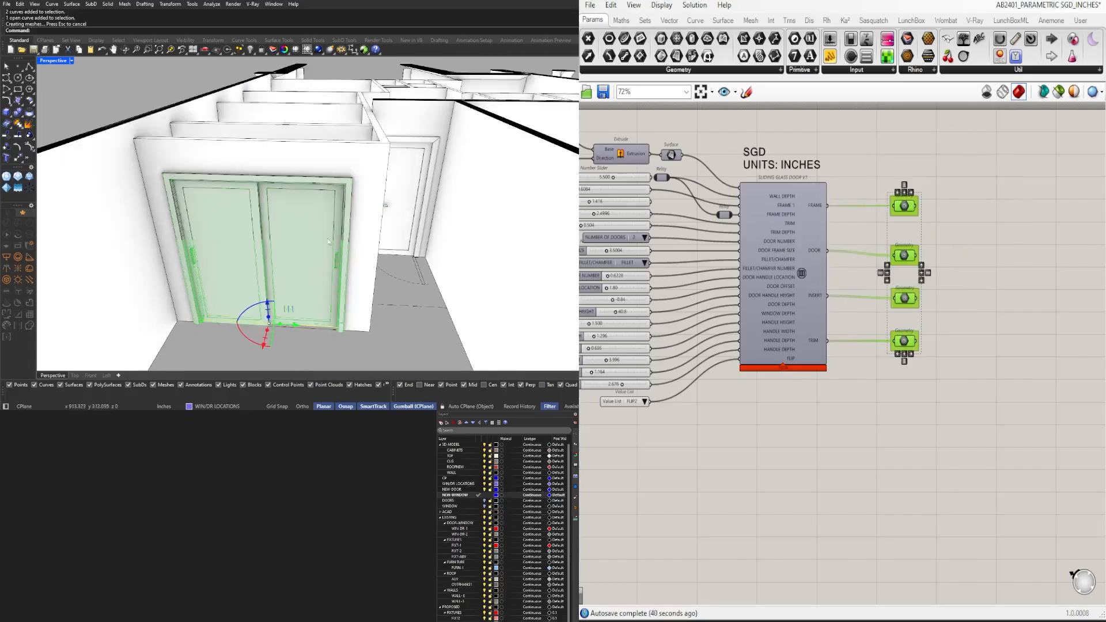
Step: Set the threshold curve of the hatched bedroom closet as the sliding glass door script's Curve input
{"action": "scroll", "coordinate": [328, 241], "scroll_direction": "down", "scroll_amount": 4}
{"action": "right_click_drag", "start_coordinate": [328, 241], "coordinate": [264, 260]}
{"action": "scroll", "coordinate": [289, 270], "scroll_direction": "up", "scroll_amount": 8}
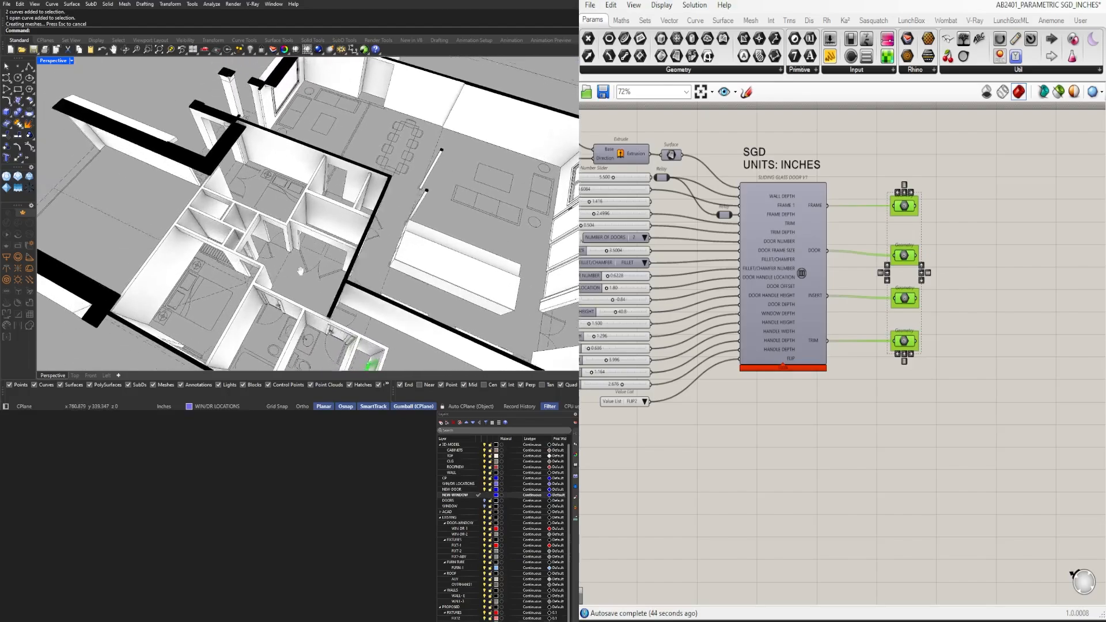
{"action": "left_click", "coordinate": [313, 273]}
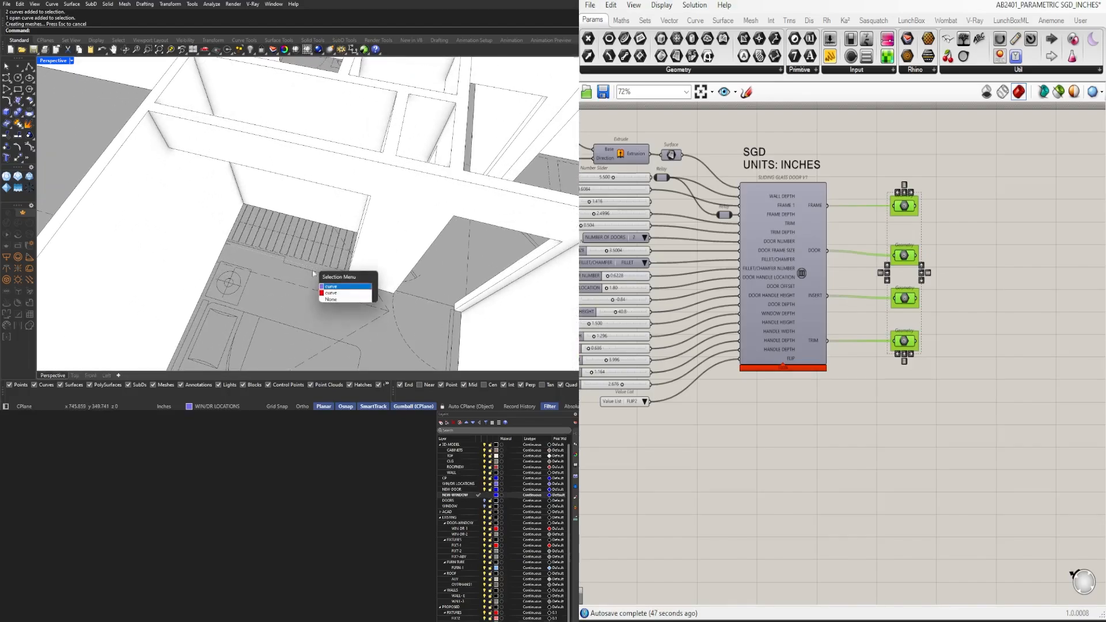
{"action": "left_click", "coordinate": [338, 287]}
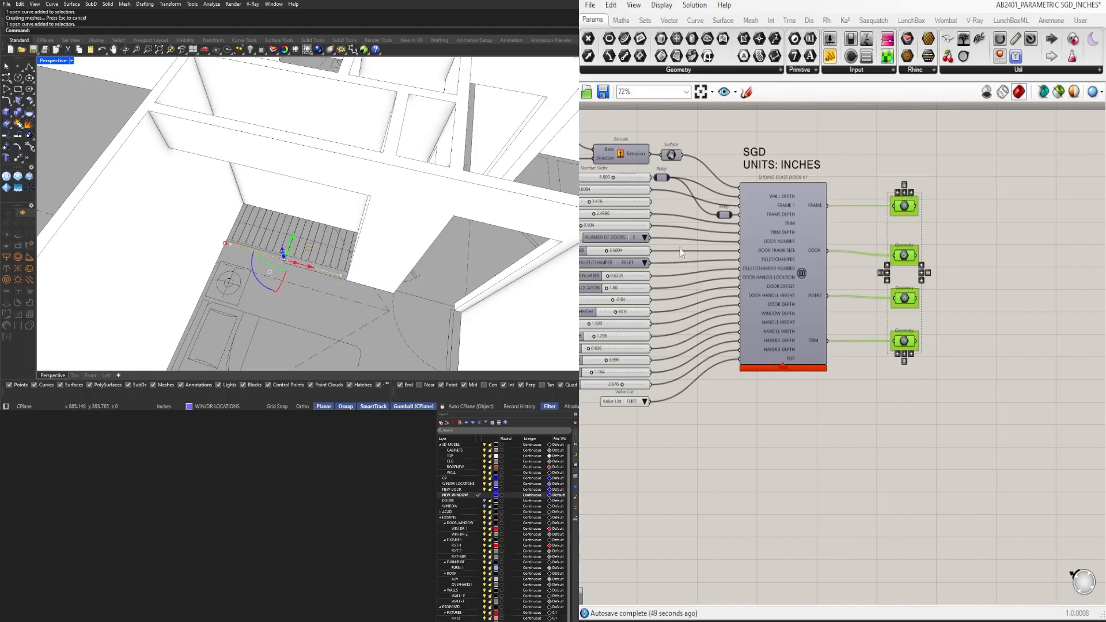
{"action": "right_click_drag", "start_coordinate": [680, 249], "coordinate": [852, 326]}
{"action": "scroll", "coordinate": [801, 234], "scroll_direction": "up", "scroll_amount": 2}
{"action": "right_click_drag", "start_coordinate": [798, 234], "coordinate": [871, 281]}
{"action": "scroll", "coordinate": [744, 246], "scroll_direction": "up", "scroll_amount": 3}
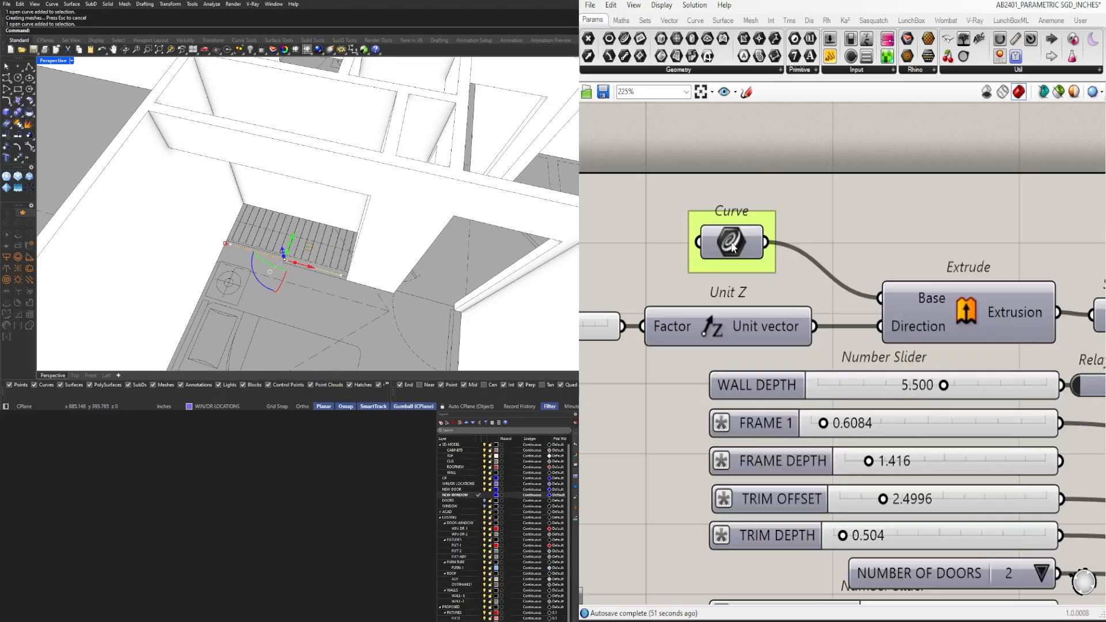
{"action": "right_click", "coordinate": [732, 248]}
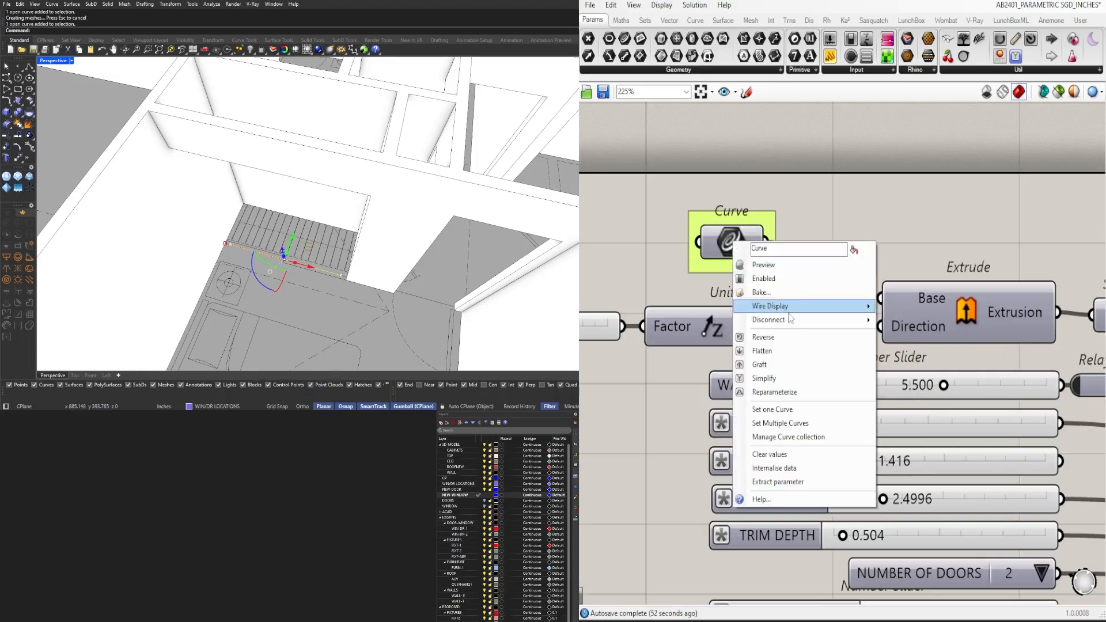
{"action": "left_click", "coordinate": [805, 414]}
Step: Try the FLIP1 orientation on the bedroom closet's sliding door, then return the flip option to FLIP2
{"action": "right_click_drag", "start_coordinate": [314, 245], "coordinate": [375, 195]}
{"action": "scroll", "coordinate": [263, 268], "scroll_direction": "down", "scroll_amount": 8}
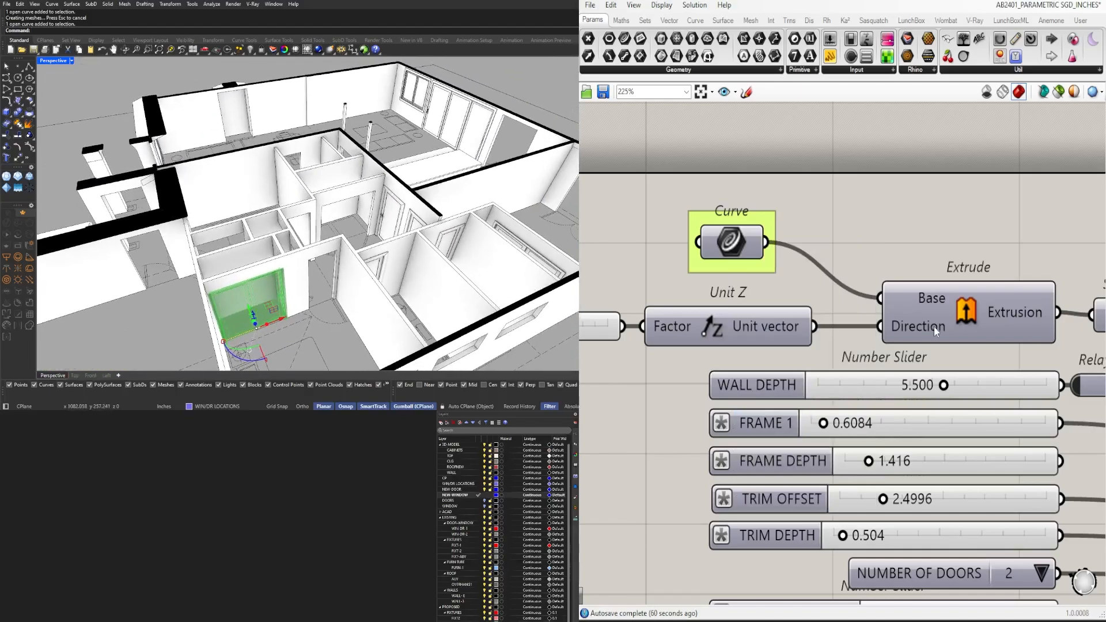
{"action": "scroll", "coordinate": [934, 326], "scroll_direction": "down", "scroll_amount": 2}
{"action": "right_click_drag", "start_coordinate": [974, 454], "coordinate": [874, 320]}
{"action": "right_click_drag", "start_coordinate": [914, 497], "coordinate": [886, 308]}
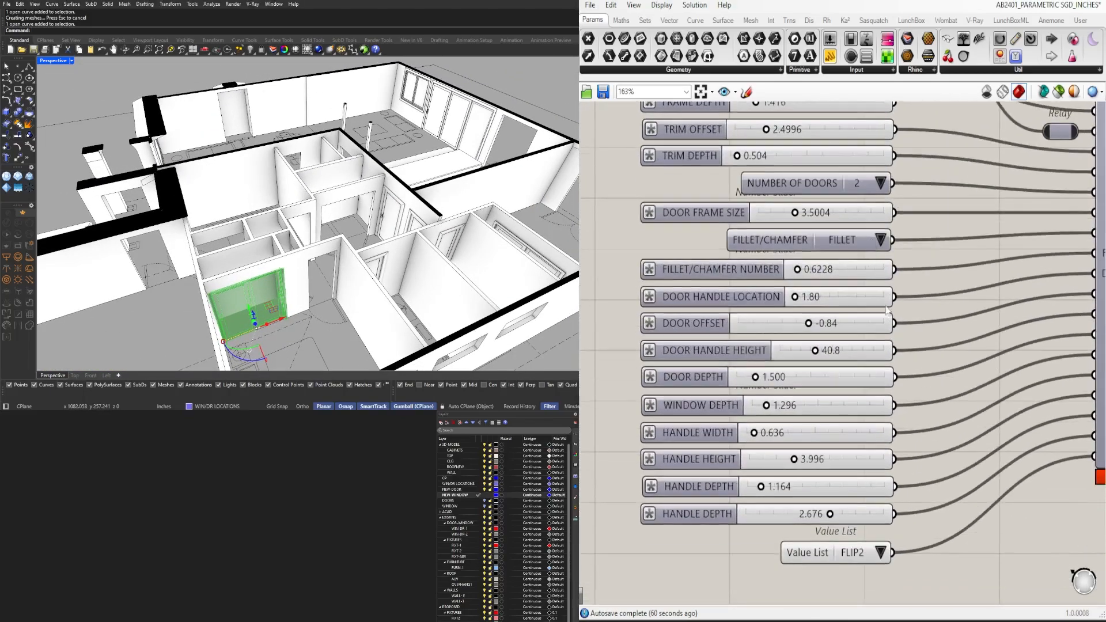
{"action": "left_click", "coordinate": [890, 558]}
{"action": "left_click", "coordinate": [899, 566]}
{"action": "left_click", "coordinate": [880, 552]}
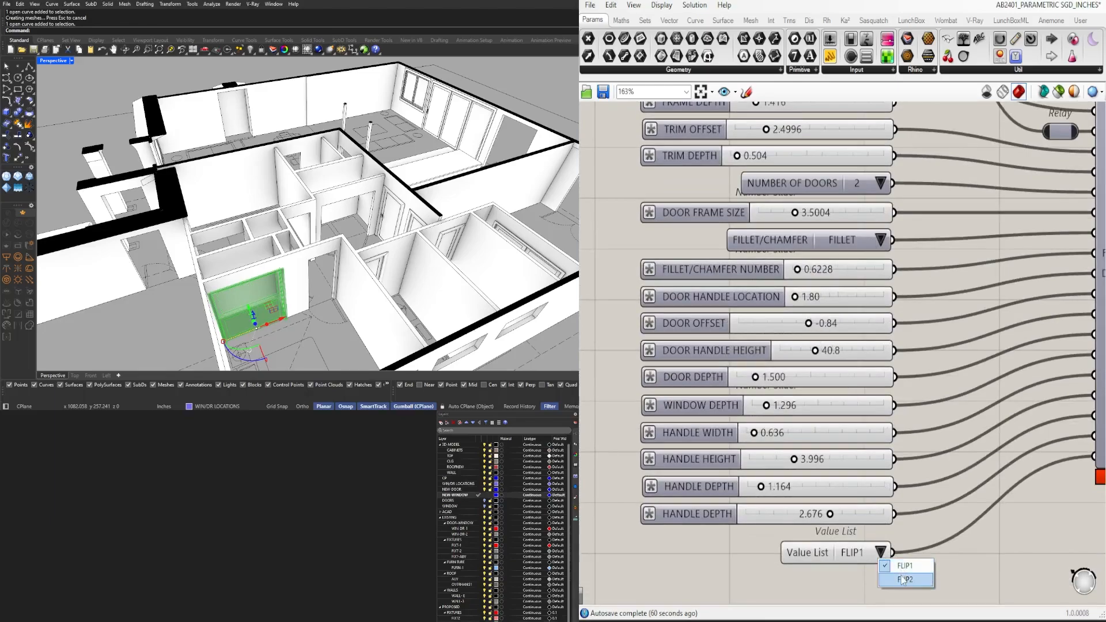
Step: Bake the bedroom closet's sliding door from the four output Geometry components
{"action": "right_click_drag", "start_coordinate": [455, 282], "coordinate": [429, 283]}
{"action": "scroll", "coordinate": [806, 346], "scroll_direction": "down", "scroll_amount": 6}
{"action": "right_click_drag", "start_coordinate": [853, 357], "coordinate": [720, 348]}
{"action": "middle_click", "coordinate": [923, 333]}
{"action": "left_click", "coordinate": [948, 361]}
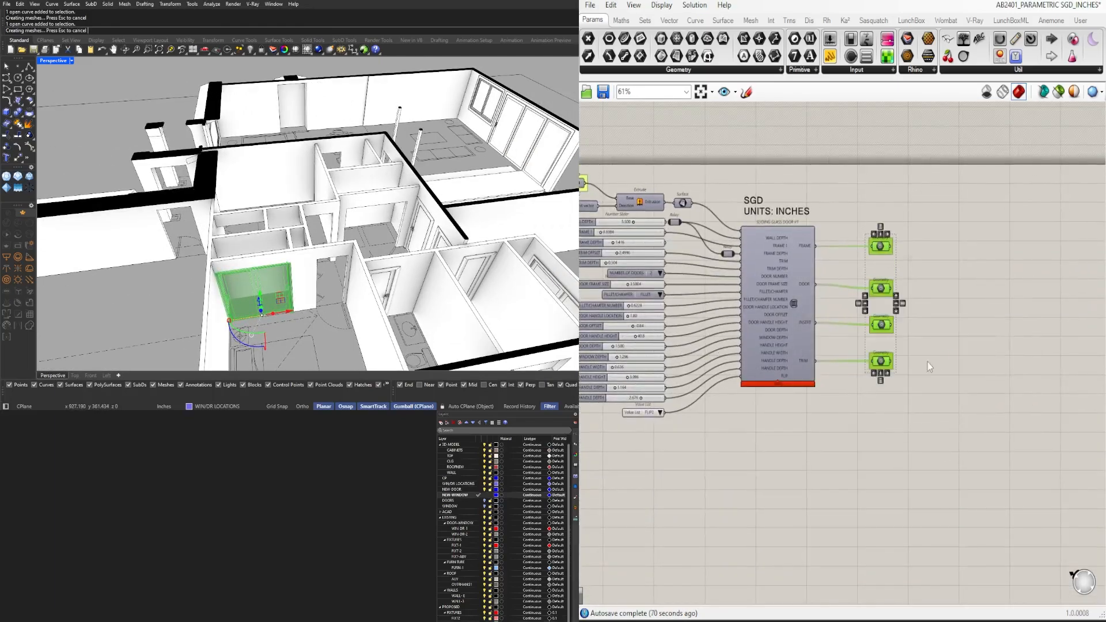
Step: Set the threshold curve of the hatched closet on the opposite side of the closet block as the script's Curve input
{"action": "right_click_drag", "start_coordinate": [293, 240], "coordinate": [450, 329]}
{"action": "scroll", "coordinate": [451, 329], "scroll_direction": "up", "scroll_amount": 2}
{"action": "left_click", "coordinate": [450, 315]}
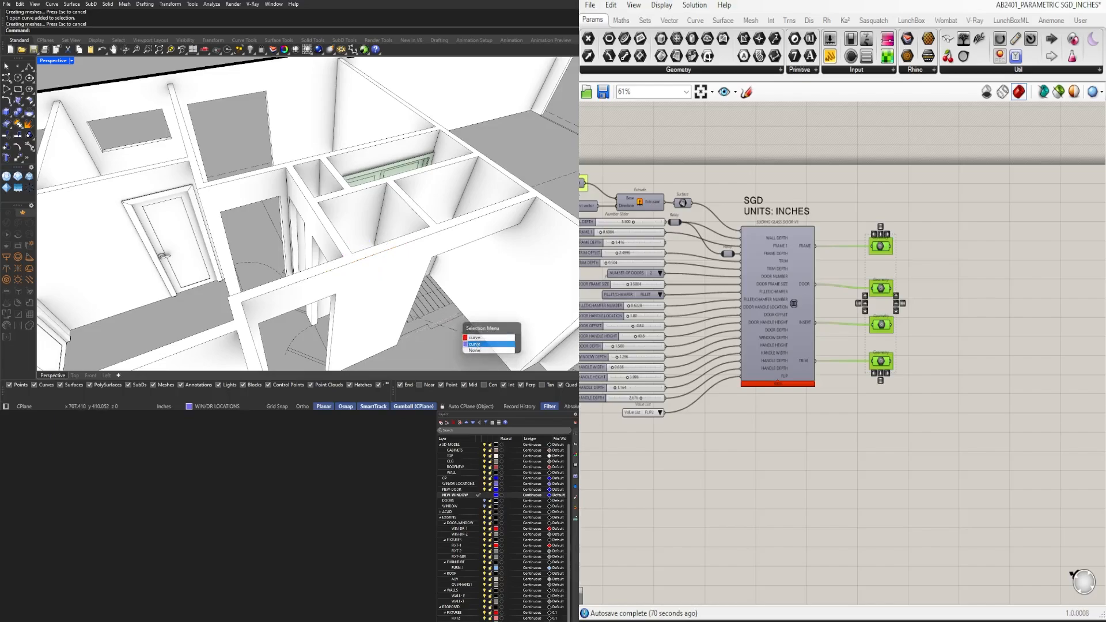
{"action": "left_click", "coordinate": [486, 337]}
{"action": "scroll", "coordinate": [695, 206], "scroll_direction": "up", "scroll_amount": 1}
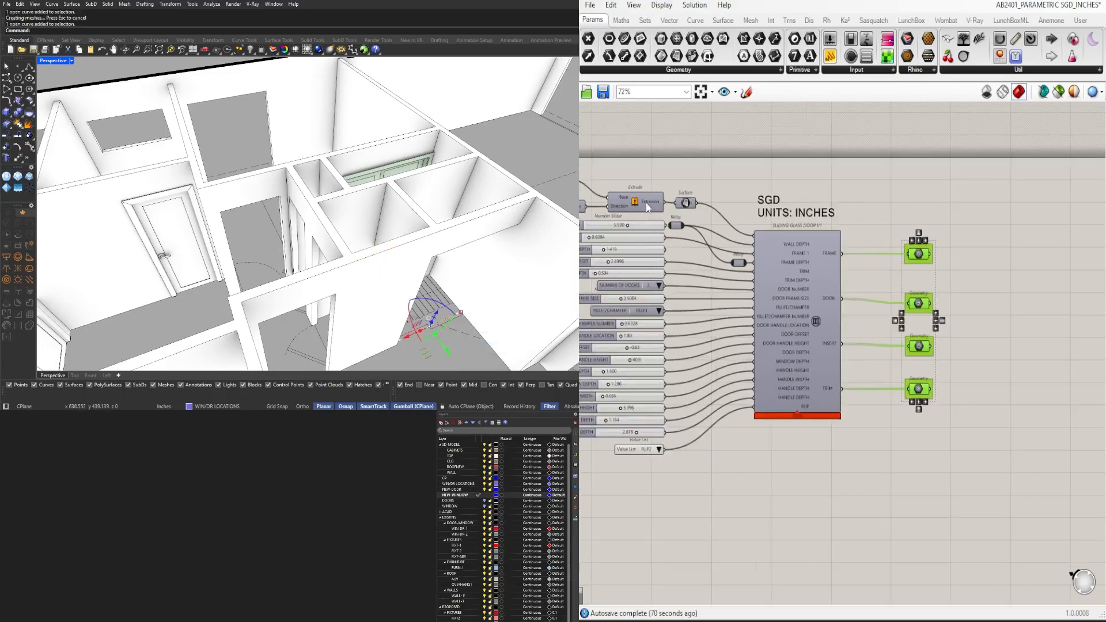
{"action": "right_click_drag", "start_coordinate": [616, 177], "coordinate": [843, 215]}
{"action": "scroll", "coordinate": [843, 217], "scroll_direction": "up", "scroll_amount": 4}
{"action": "right_click", "coordinate": [765, 225]}
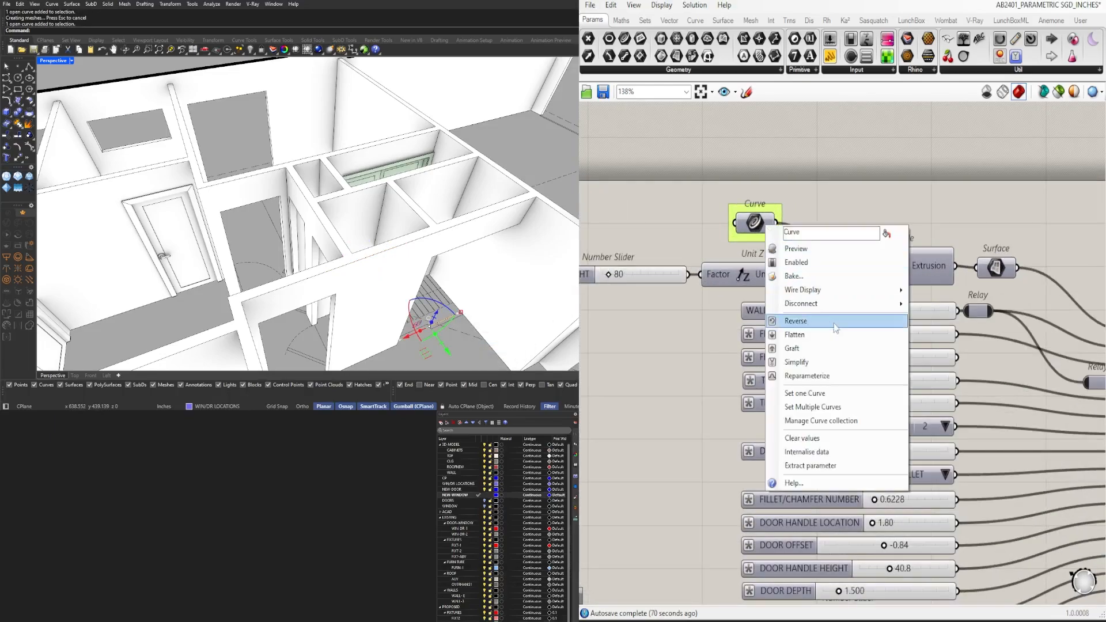
{"action": "left_click", "coordinate": [835, 394]}
Step: Check the previewed door's fit in the opposite closet opening and bake its four output geometries
{"action": "right_click_drag", "start_coordinate": [400, 293], "coordinate": [381, 242]}
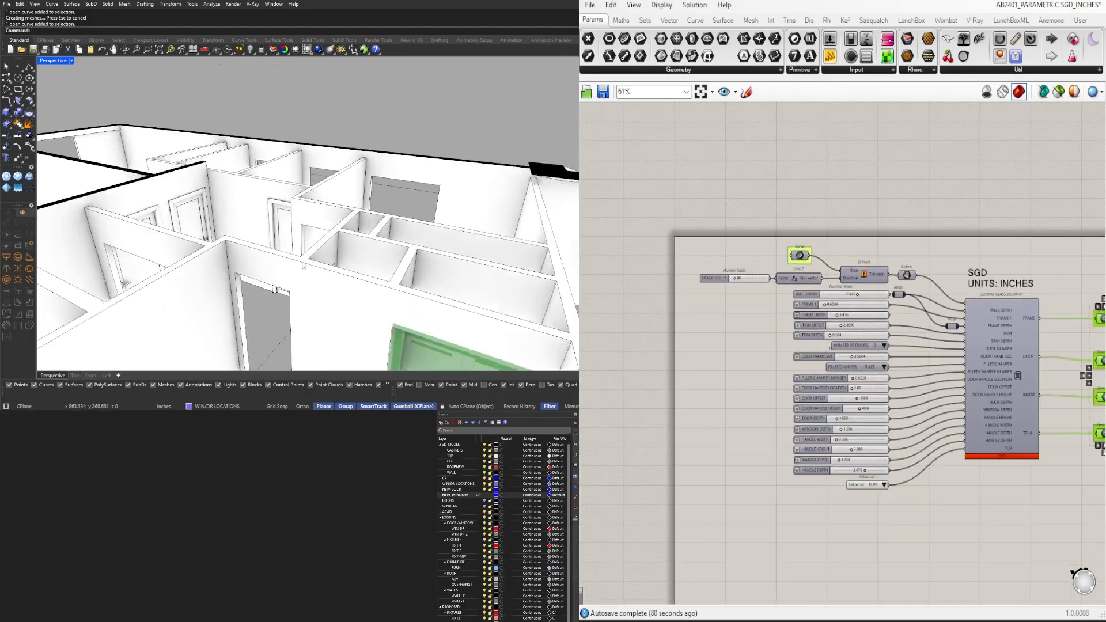
{"action": "scroll", "coordinate": [381, 248], "scroll_direction": "down", "scroll_amount": 5}
{"action": "scroll", "coordinate": [403, 294], "scroll_direction": "up", "scroll_amount": 4}
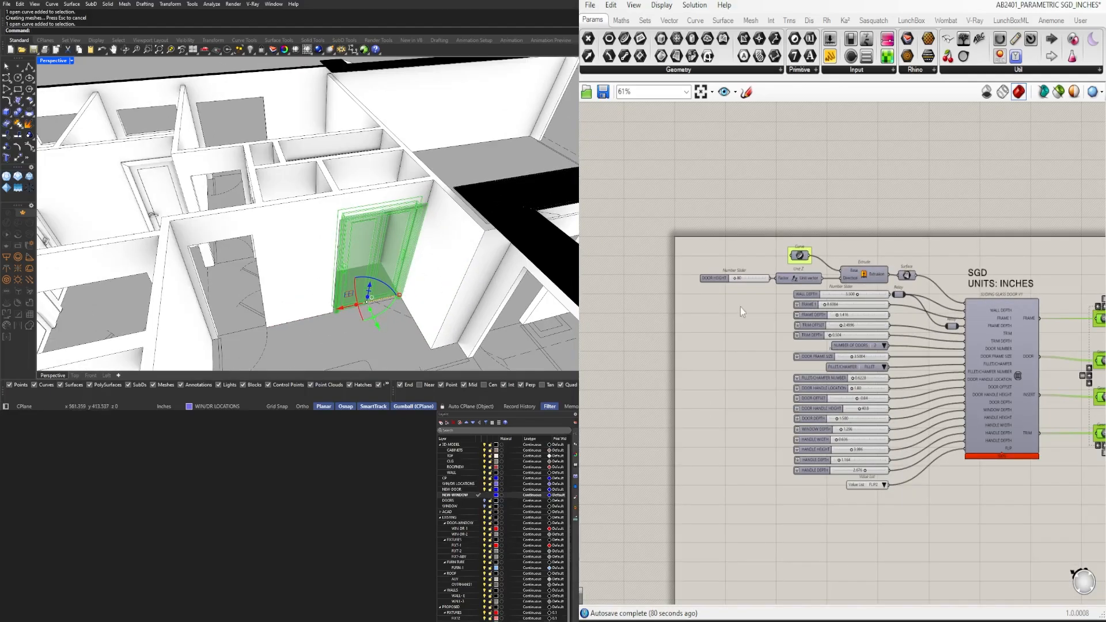
{"action": "scroll", "coordinate": [686, 329], "scroll_direction": "down", "scroll_amount": 4}
{"action": "scroll", "coordinate": [896, 362], "scroll_direction": "up", "scroll_amount": 5}
{"action": "middle_click", "coordinate": [924, 356]}
{"action": "left_click", "coordinate": [943, 384]}
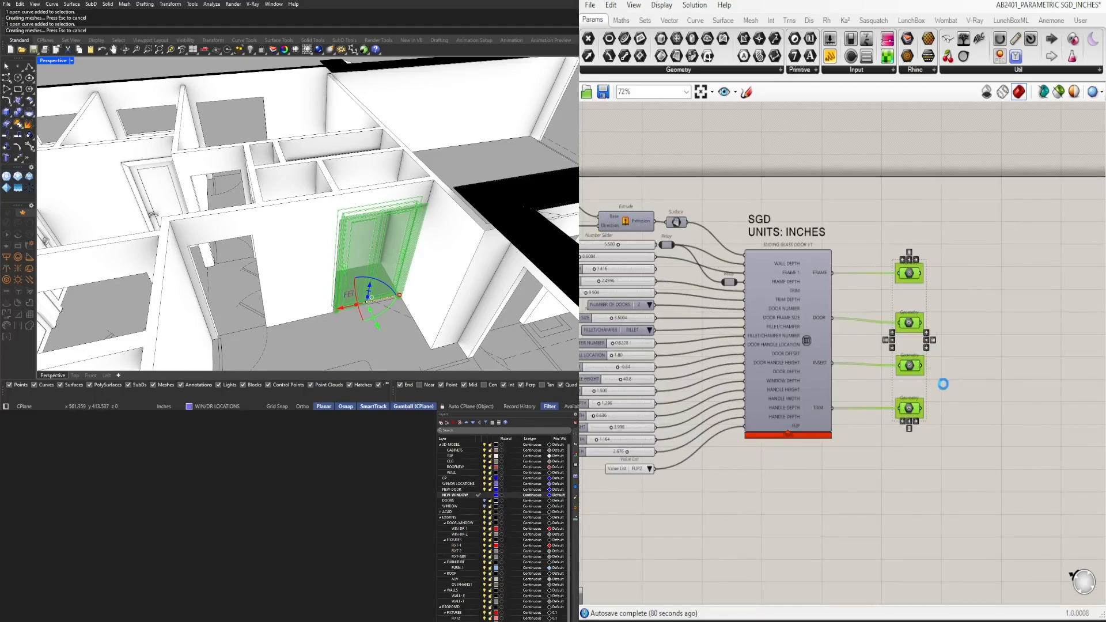
Step: Review the whole house model with its baked doors and windows, and look over the sliding glass door script's inputs
{"action": "scroll", "coordinate": [382, 216], "scroll_direction": "down", "scroll_amount": 8}
{"action": "right_click_drag", "start_coordinate": [241, 222], "coordinate": [387, 307]}
{"action": "scroll", "coordinate": [405, 250], "scroll_direction": "down", "scroll_amount": 5}
{"action": "scroll", "coordinate": [455, 242], "scroll_direction": "up", "scroll_amount": 5}
{"action": "scroll", "coordinate": [369, 299], "scroll_direction": "up", "scroll_amount": 4}
{"action": "scroll", "coordinate": [387, 308], "scroll_direction": "down", "scroll_amount": 5}
{"action": "right_click_drag", "start_coordinate": [675, 410], "coordinate": [755, 410]}
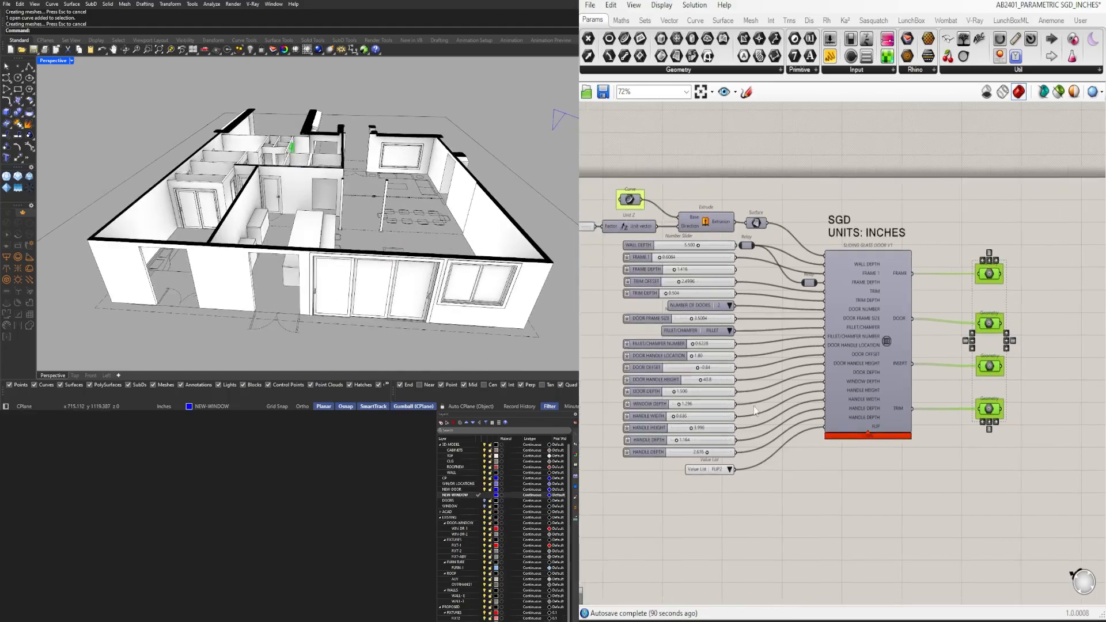
{"action": "scroll", "coordinate": [754, 410], "scroll_direction": "up", "scroll_amount": 2}
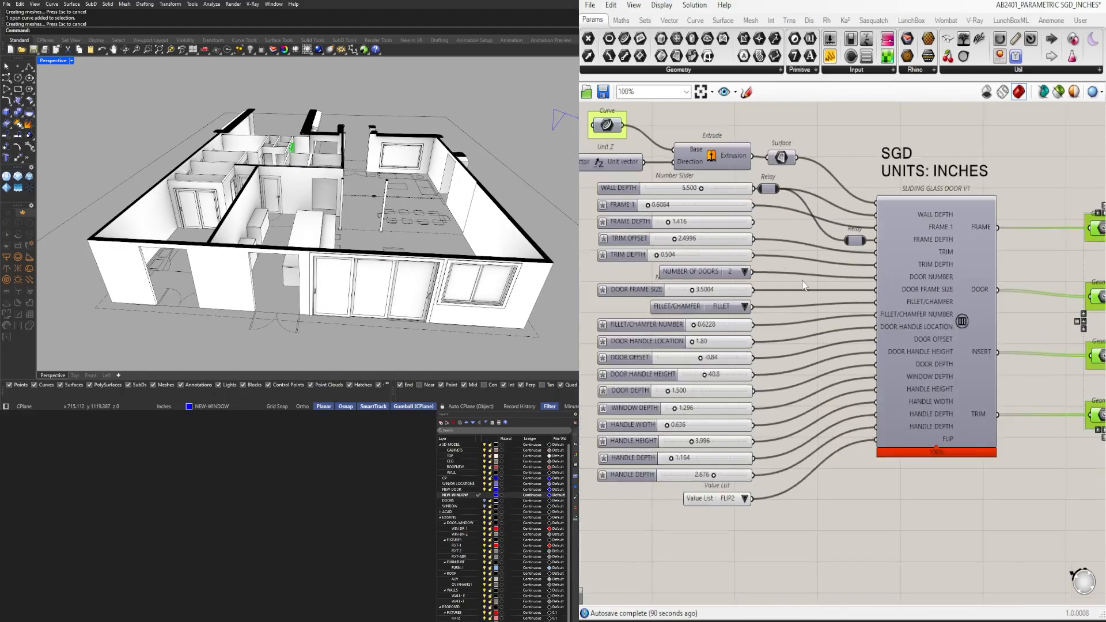
{"action": "right_click_drag", "start_coordinate": [803, 281], "coordinate": [818, 286]}
Step: Open the SLIDING GLASS DOOR V1 cluster to examine its internal components, then return to the main script
{"action": "left_click", "coordinate": [927, 489]}
{"action": "right_click_drag", "start_coordinate": [929, 490], "coordinate": [806, 478]}
{"action": "left_click", "coordinate": [855, 314]}
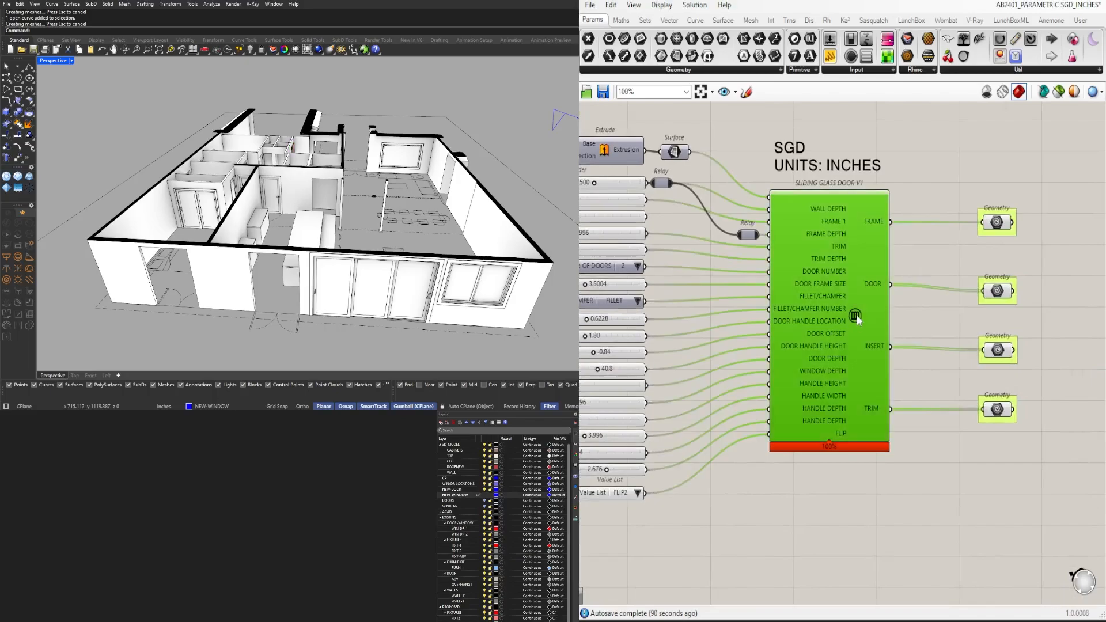
{"action": "double_click", "coordinate": [854, 316]}
{"action": "scroll", "coordinate": [854, 315], "scroll_direction": "down", "scroll_amount": 4}
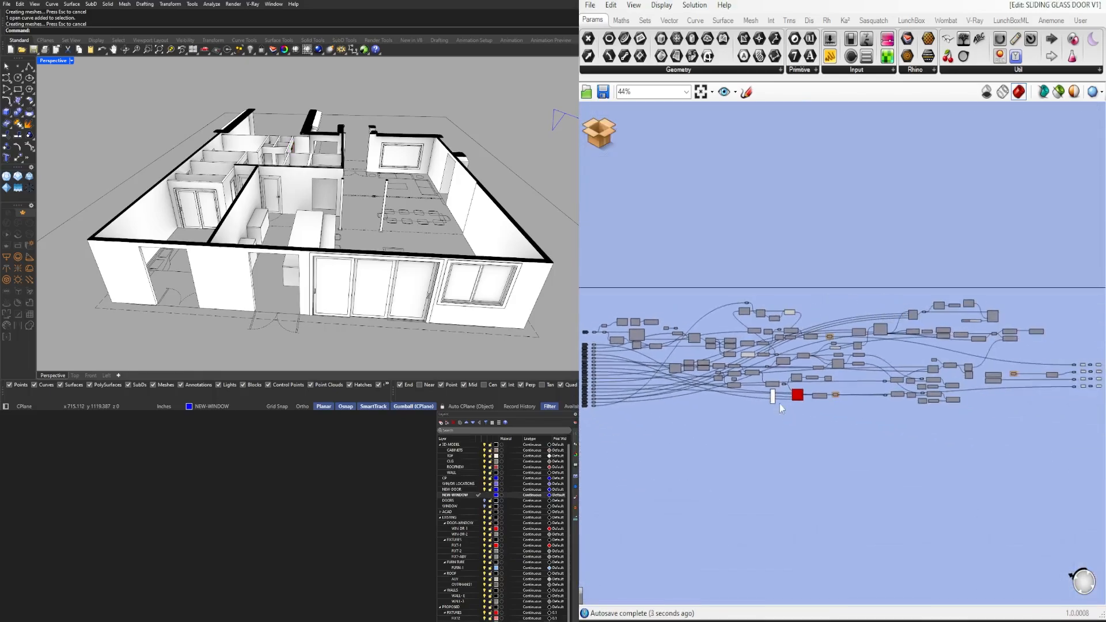
{"action": "left_click", "coordinate": [634, 135]}
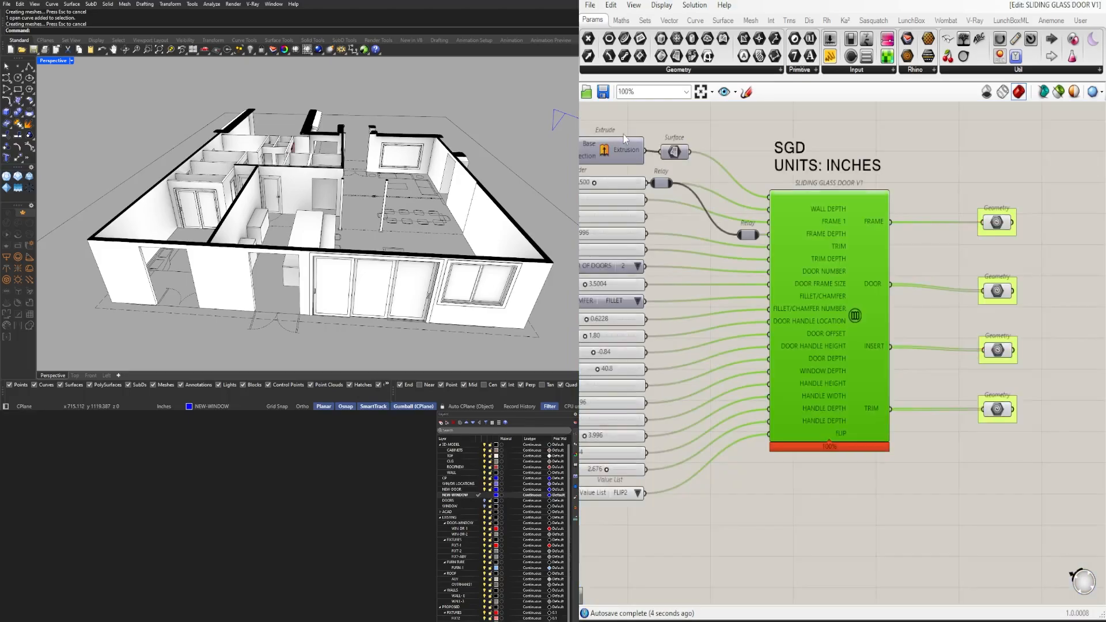
{"action": "scroll", "coordinate": [967, 389], "scroll_direction": "down", "scroll_amount": 5}
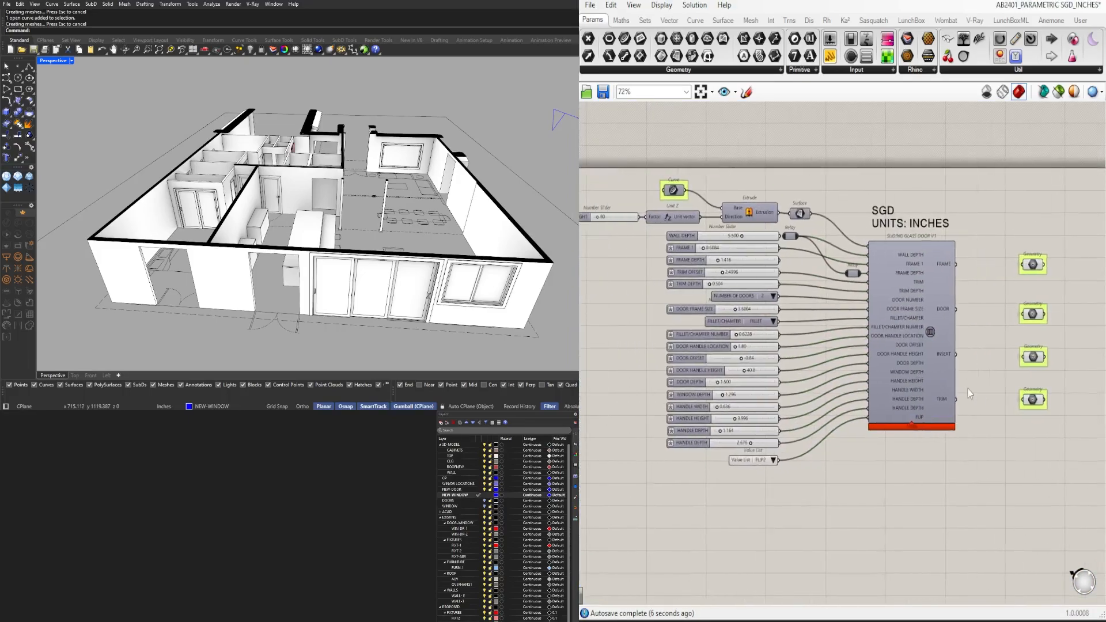
Step: Examine the sliding glass door script's outputs and sliders, then view the house from its front corner
{"action": "left_click_drag", "start_coordinate": [1066, 458], "coordinate": [813, 277]}
{"action": "scroll", "coordinate": [982, 360], "scroll_direction": "up", "scroll_amount": 3}
{"action": "left_click", "coordinate": [993, 262]}
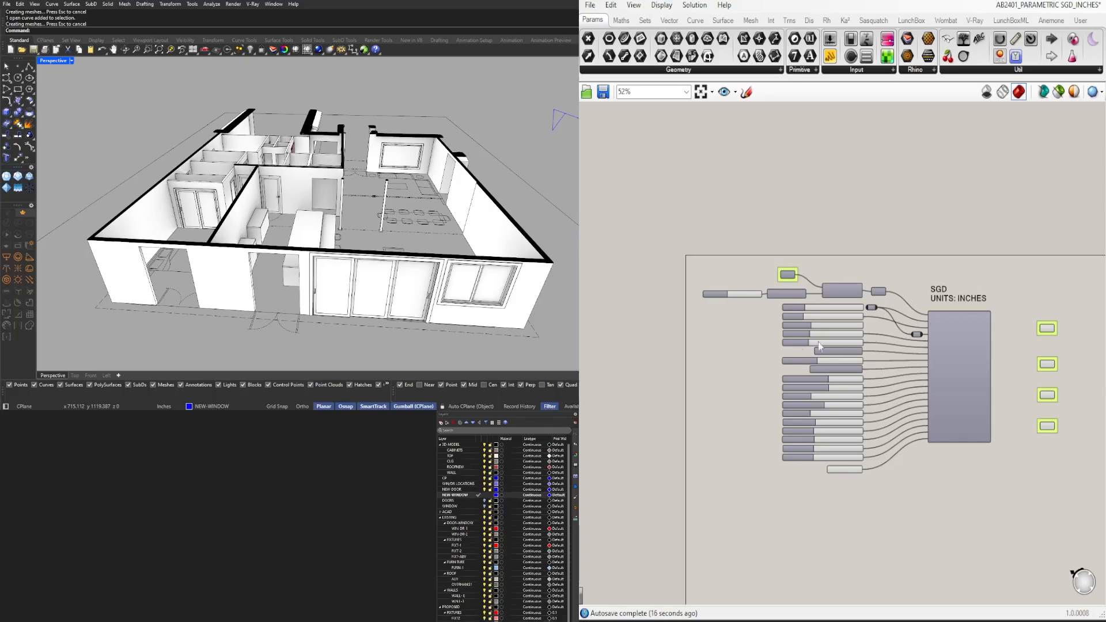
{"action": "scroll", "coordinate": [815, 354], "scroll_direction": "up", "scroll_amount": 4}
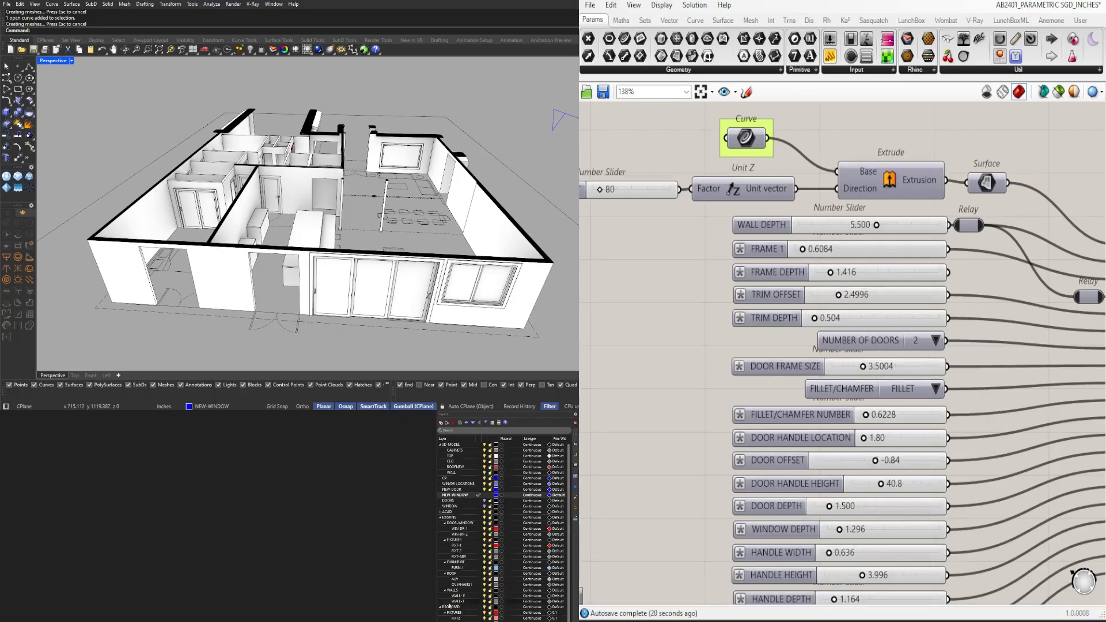
{"action": "scroll", "coordinate": [358, 233], "scroll_direction": "down", "scroll_amount": 3}
{"action": "right_click_drag", "start_coordinate": [357, 233], "coordinate": [440, 228]}
{"action": "scroll", "coordinate": [777, 277], "scroll_direction": "down", "scroll_amount": 4}
{"action": "scroll", "coordinate": [915, 327], "scroll_direction": "up", "scroll_amount": 2}
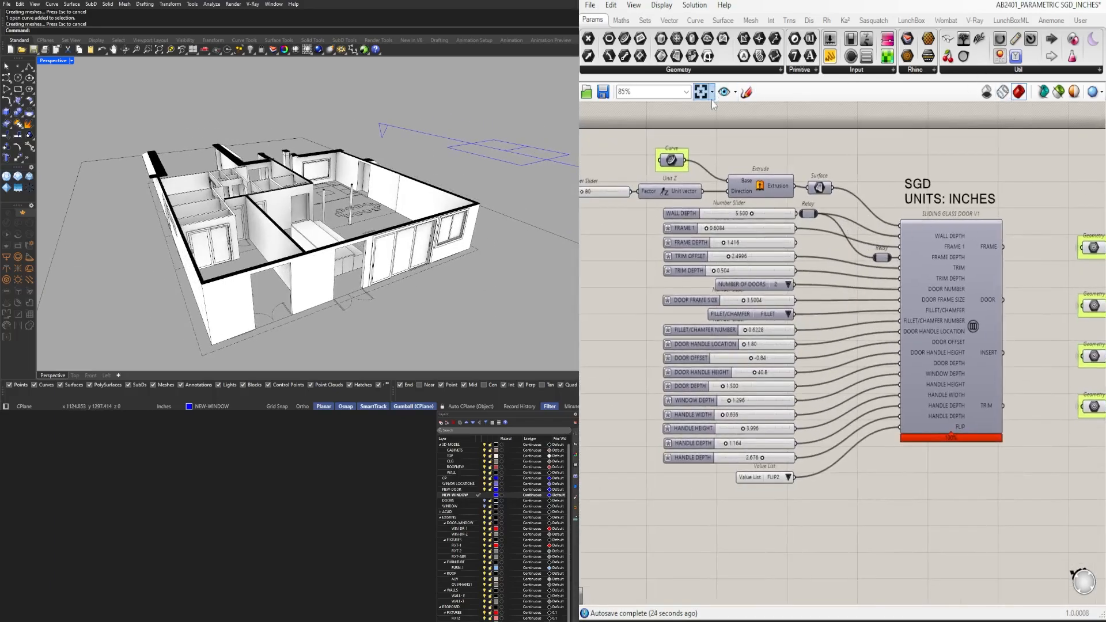
Step: Frame the entire sliding glass door, PARAMETRIC DOOR_INCHES and PARAMETRIC WINDOW_INCHES definitions in turn to review each script
{"action": "left_click", "coordinate": [701, 92]}
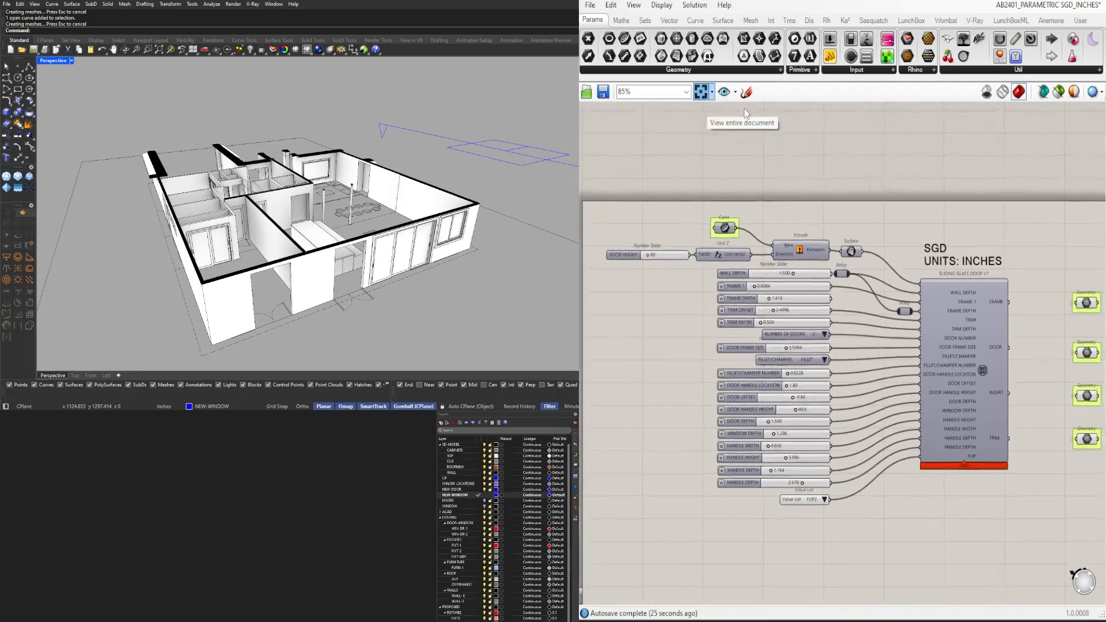
{"action": "left_click", "coordinate": [1018, 5]}
{"action": "left_click", "coordinate": [1054, 123]}
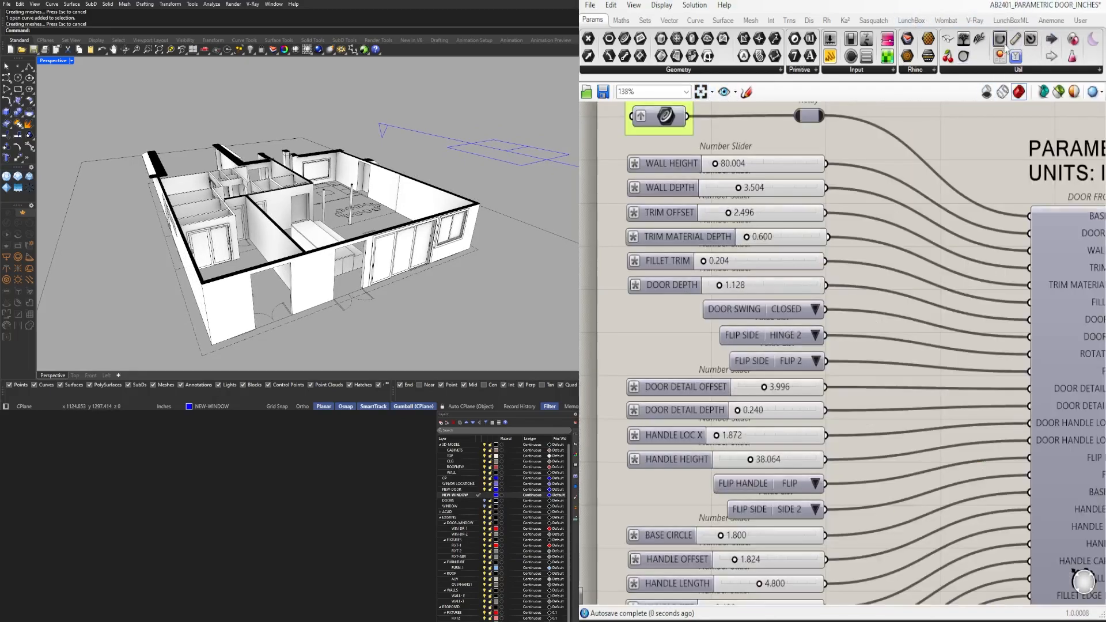
{"action": "left_click", "coordinate": [701, 93]}
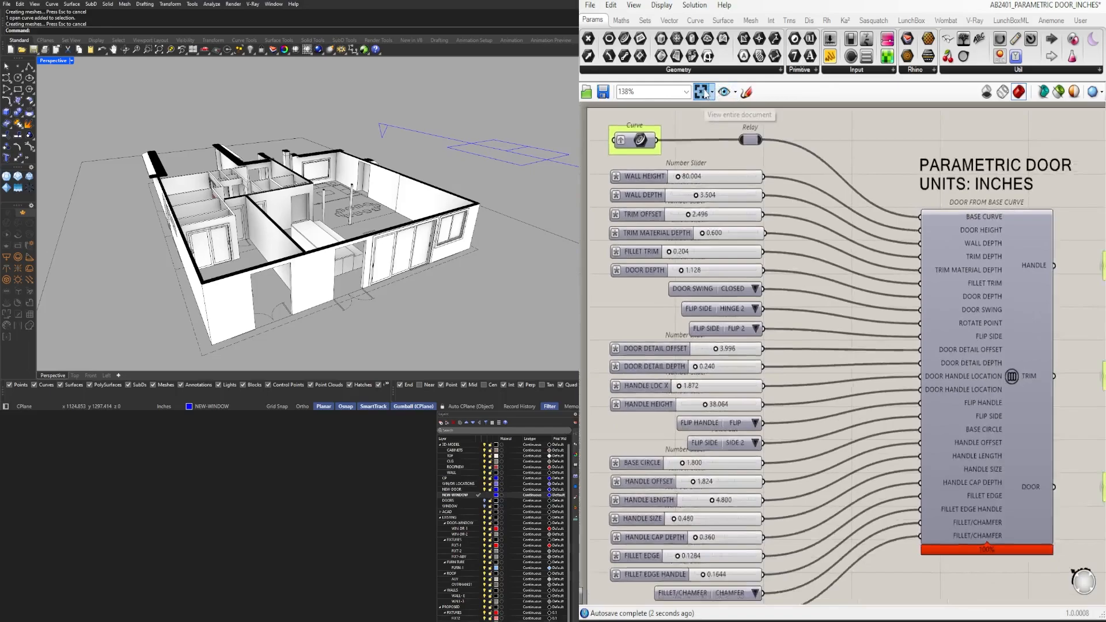
{"action": "left_click", "coordinate": [1013, 7]}
{"action": "left_click", "coordinate": [1031, 199]}
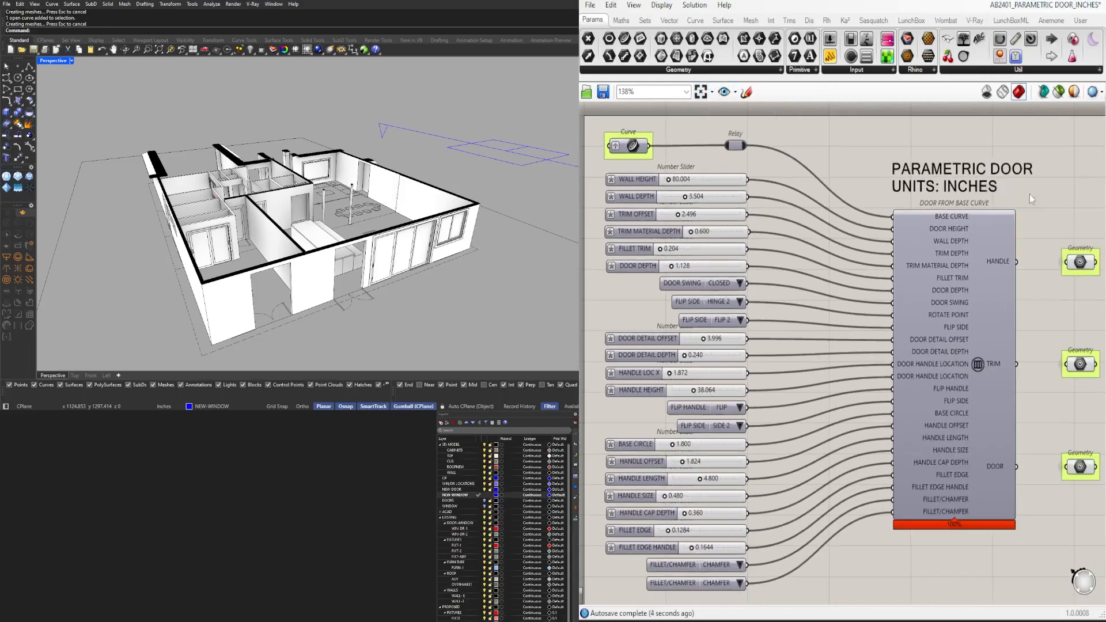
{"action": "left_click", "coordinate": [702, 92]}
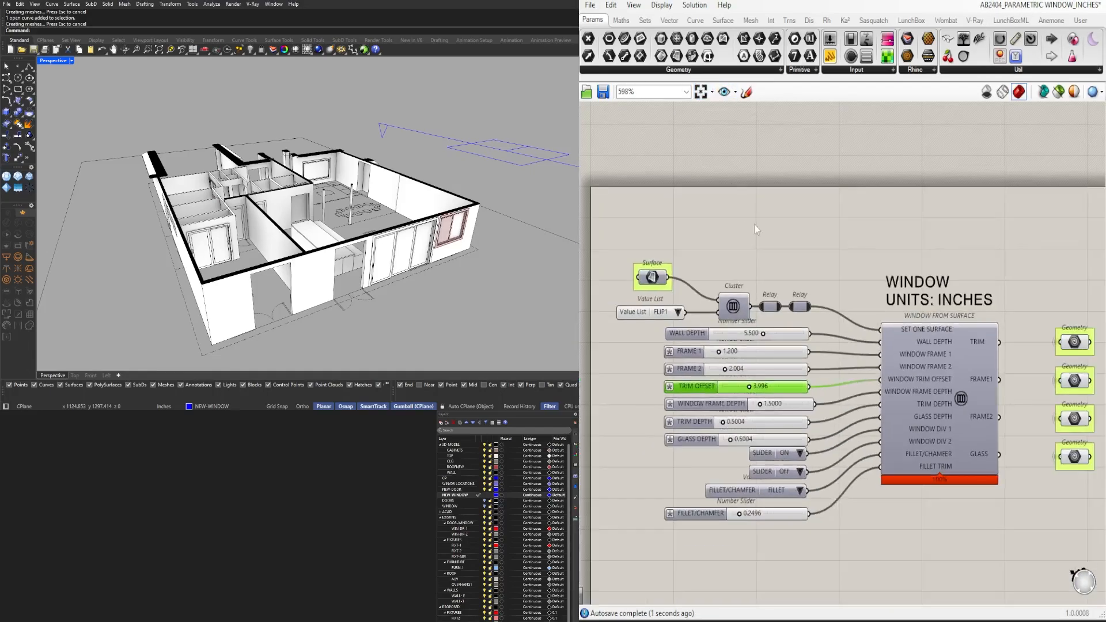
Step: Select the handle, trim and door output geometry of the PARAMETRIC DOOR-VENTED_INCHES script to review what it generates
{"action": "left_click", "coordinate": [755, 225]}
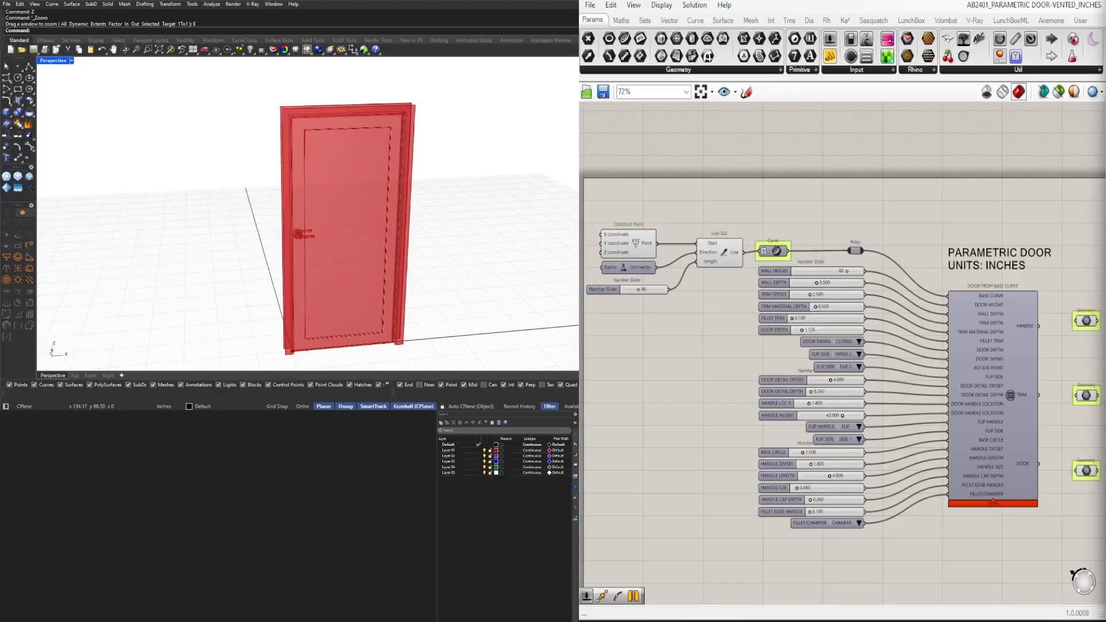
{"action": "right_click_drag", "start_coordinate": [1086, 573], "coordinate": [1000, 393]}
{"action": "left_click_drag", "start_coordinate": [1000, 393], "coordinate": [938, 186]}
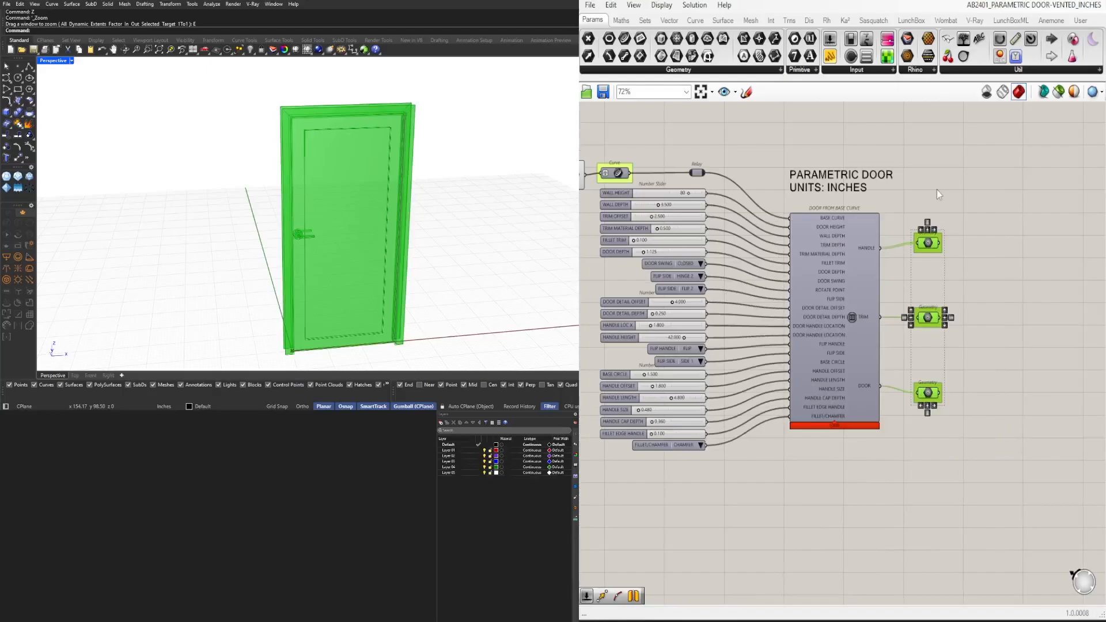
{"action": "left_click", "coordinate": [937, 190]}
Step: Open the DOOR FROM BASE CURVE cluster and turn on the preview of its internal components
{"action": "double_click", "coordinate": [855, 261]}
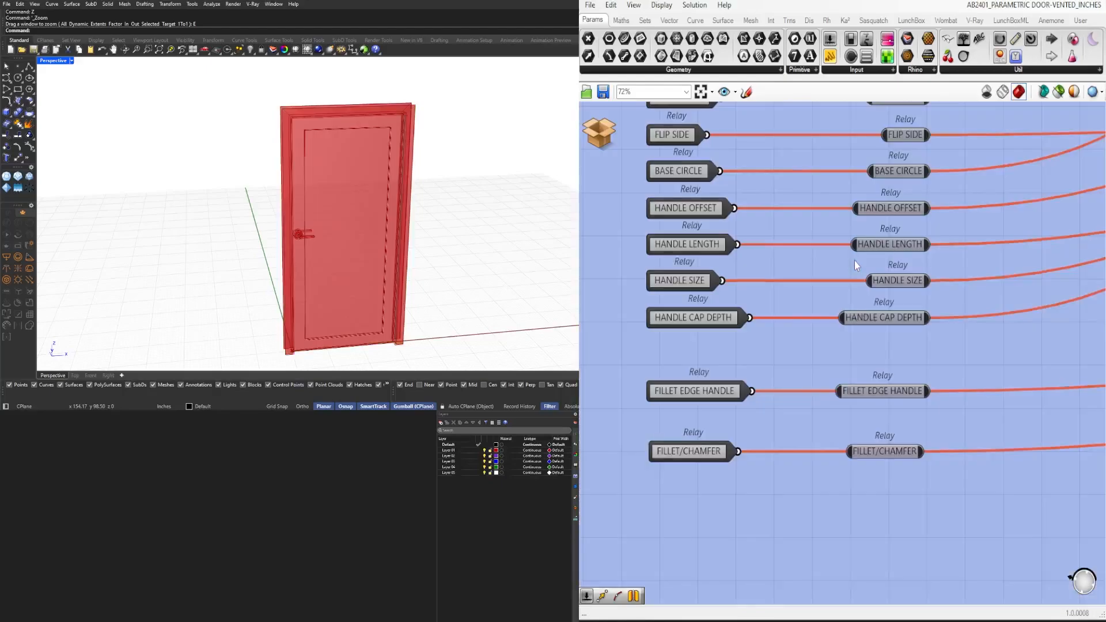
{"action": "left_click_drag", "start_coordinate": [1023, 347], "coordinate": [806, 251]}
{"action": "middle_click", "coordinate": [813, 243]}
{"action": "left_click", "coordinate": [834, 218]}
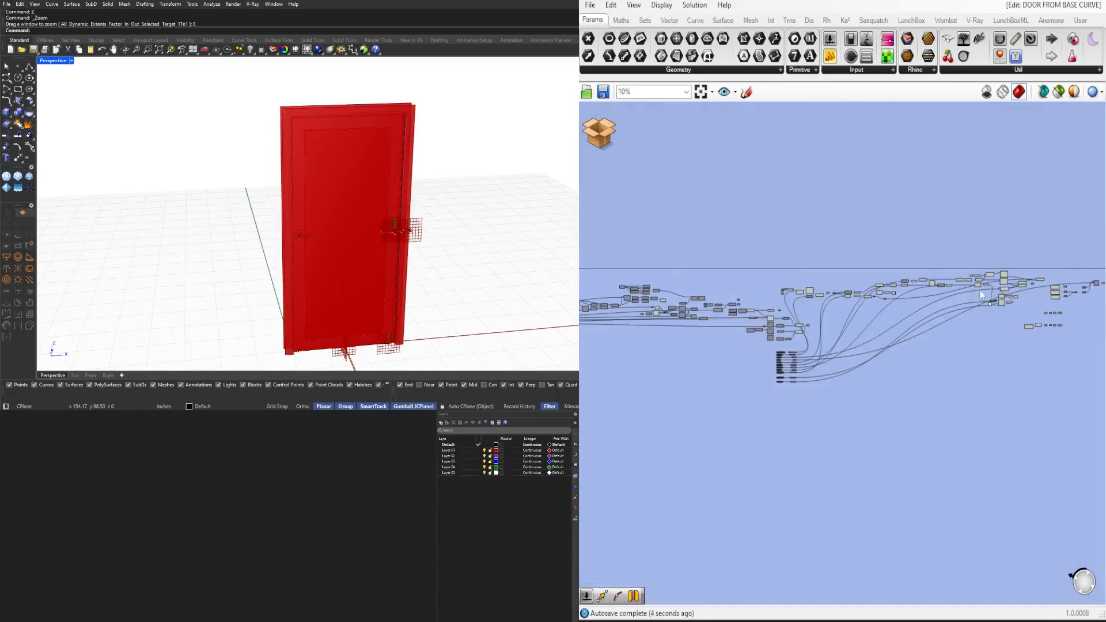
Step: Select the handle, final geometry and door panel components near the cluster's outputs to see which part each one produces
{"action": "scroll", "coordinate": [955, 284], "scroll_direction": "up", "scroll_amount": 5}
{"action": "left_click", "coordinate": [927, 244]}
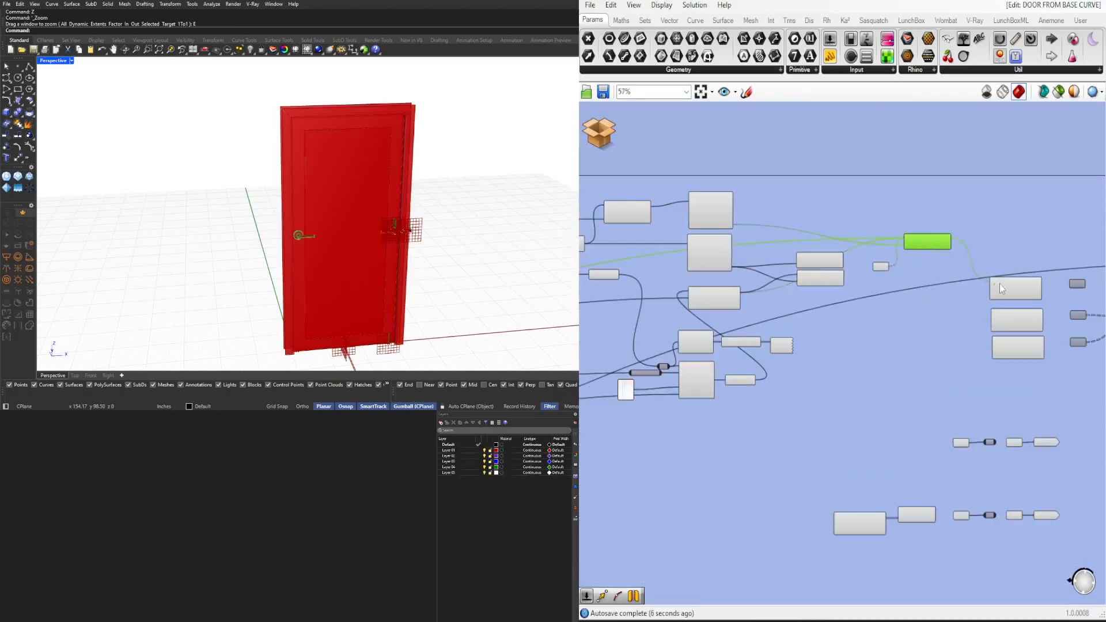
{"action": "right_click_drag", "start_coordinate": [1071, 326], "coordinate": [855, 289]}
{"action": "left_click_drag", "start_coordinate": [826, 355], "coordinate": [790, 222]}
{"action": "right_click_drag", "start_coordinate": [739, 346], "coordinate": [952, 286]}
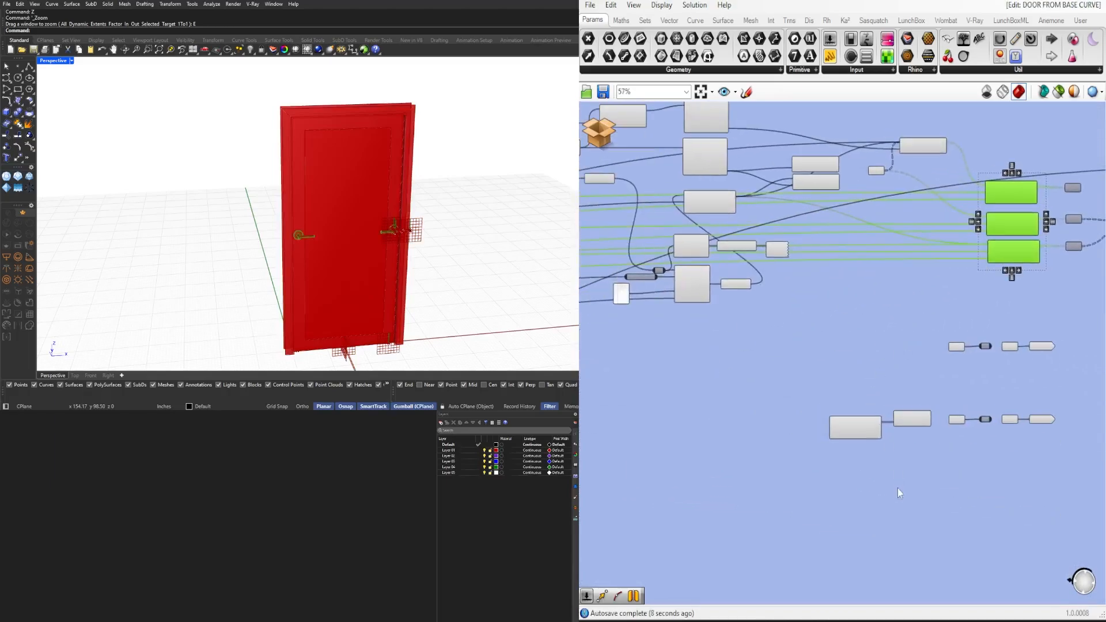
{"action": "left_click_drag", "start_coordinate": [899, 491], "coordinate": [833, 396]}
{"action": "right_click_drag", "start_coordinate": [742, 408], "coordinate": [897, 420]}
{"action": "left_click", "coordinate": [955, 459]}
{"action": "left_click", "coordinate": [1004, 438]}
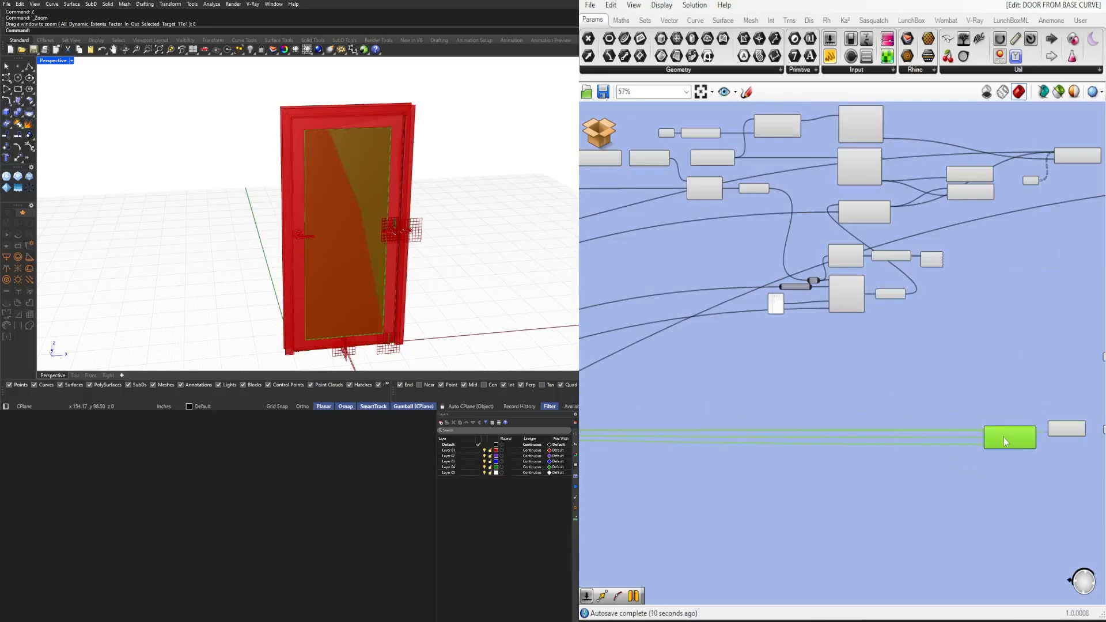
Step: Trace the door panel branch back through its Offset Curve, Boundary Surfaces and Sweep1 components, and inspect the Horizontal Frame
{"action": "right_click_drag", "start_coordinate": [741, 463], "coordinate": [941, 444]}
{"action": "scroll", "coordinate": [749, 424], "scroll_direction": "down", "scroll_amount": 4}
{"action": "right_click_drag", "start_coordinate": [700, 420], "coordinate": [864, 406]}
{"action": "scroll", "coordinate": [801, 402], "scroll_direction": "up", "scroll_amount": 8}
{"action": "right_click_drag", "start_coordinate": [612, 403], "coordinate": [775, 398]}
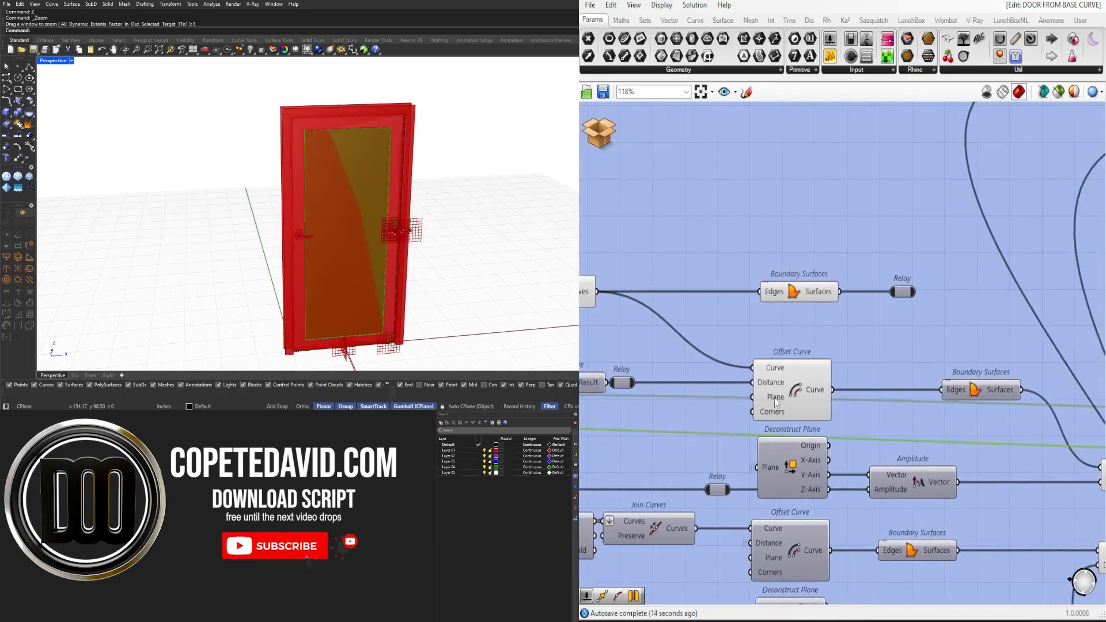
{"action": "scroll", "coordinate": [774, 399], "scroll_direction": "down", "scroll_amount": 5}
{"action": "right_click_drag", "start_coordinate": [667, 436], "coordinate": [964, 474]}
{"action": "right_click_drag", "start_coordinate": [672, 488], "coordinate": [858, 507]}
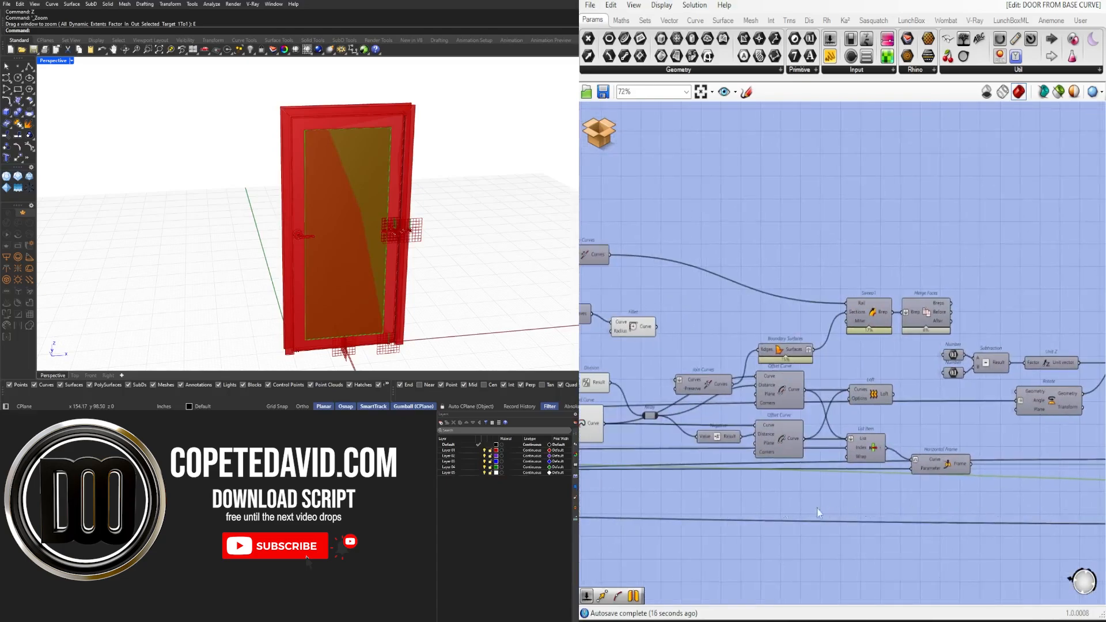
{"action": "right_click_drag", "start_coordinate": [734, 511], "coordinate": [623, 467]}
{"action": "scroll", "coordinate": [865, 458], "scroll_direction": "up", "scroll_amount": 5}
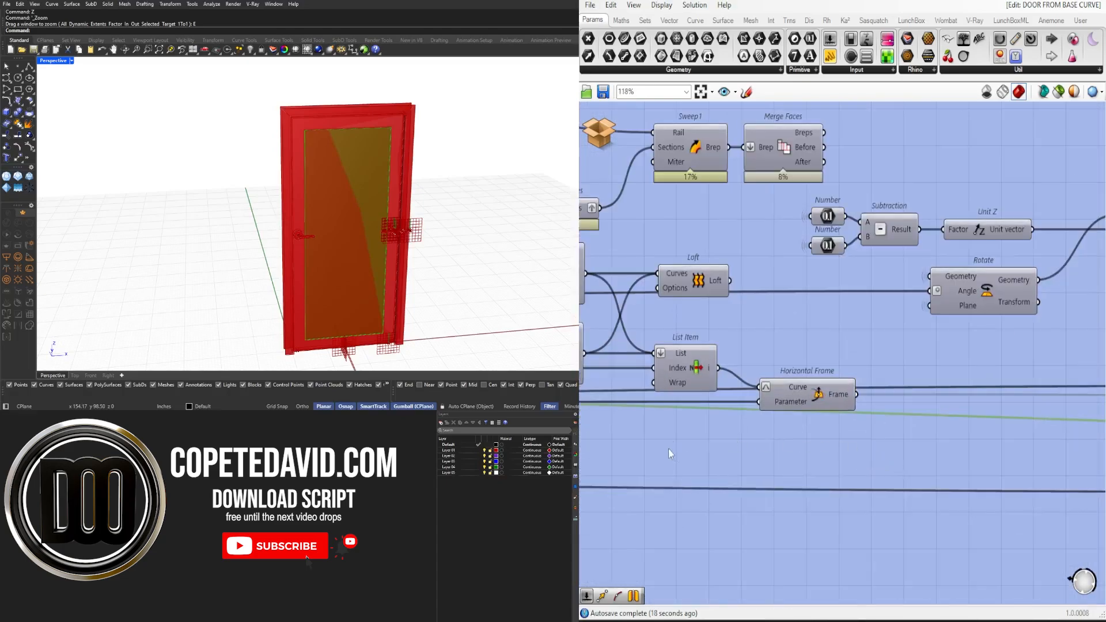
{"action": "right_click_drag", "start_coordinate": [887, 465], "coordinate": [790, 440]}
{"action": "left_click", "coordinate": [677, 406]}
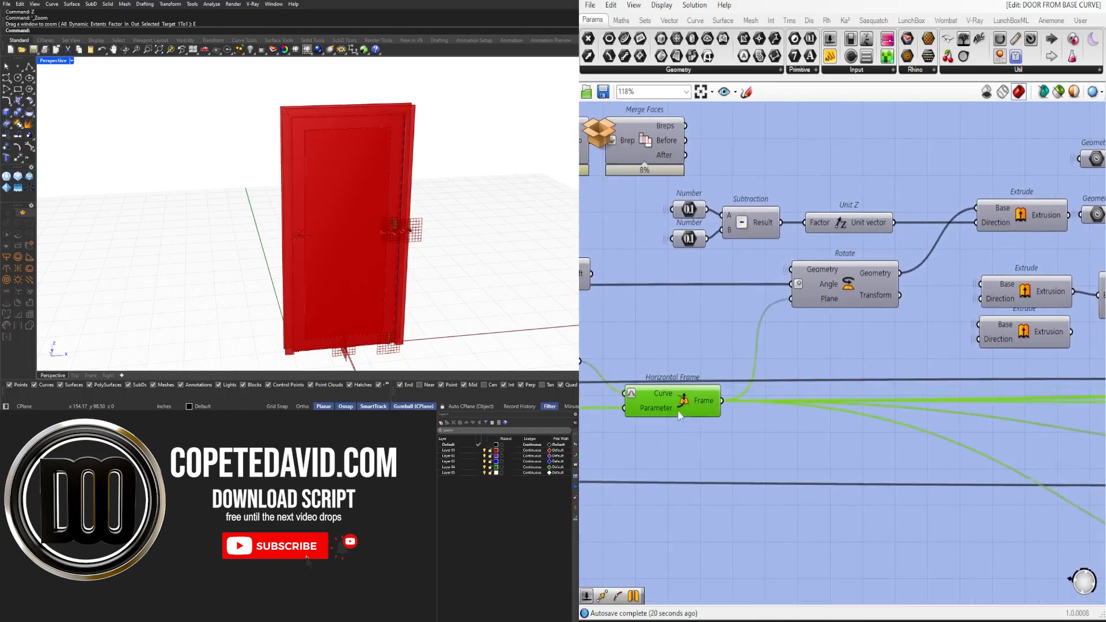
Step: Look over the frame-building branch of the cluster and inspect its Extend Curve component
{"action": "scroll", "coordinate": [679, 420], "scroll_direction": "down", "scroll_amount": 5}
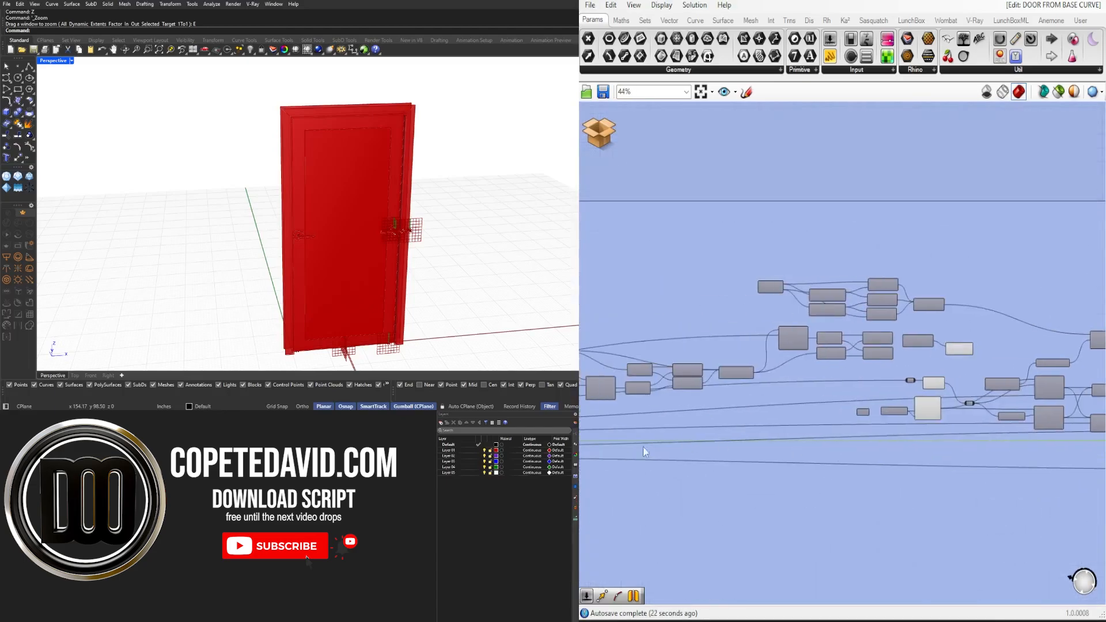
{"action": "right_click_drag", "start_coordinate": [994, 479], "coordinate": [633, 437]}
{"action": "right_click_drag", "start_coordinate": [1088, 455], "coordinate": [841, 443]}
{"action": "scroll", "coordinate": [846, 411], "scroll_direction": "up", "scroll_amount": 4}
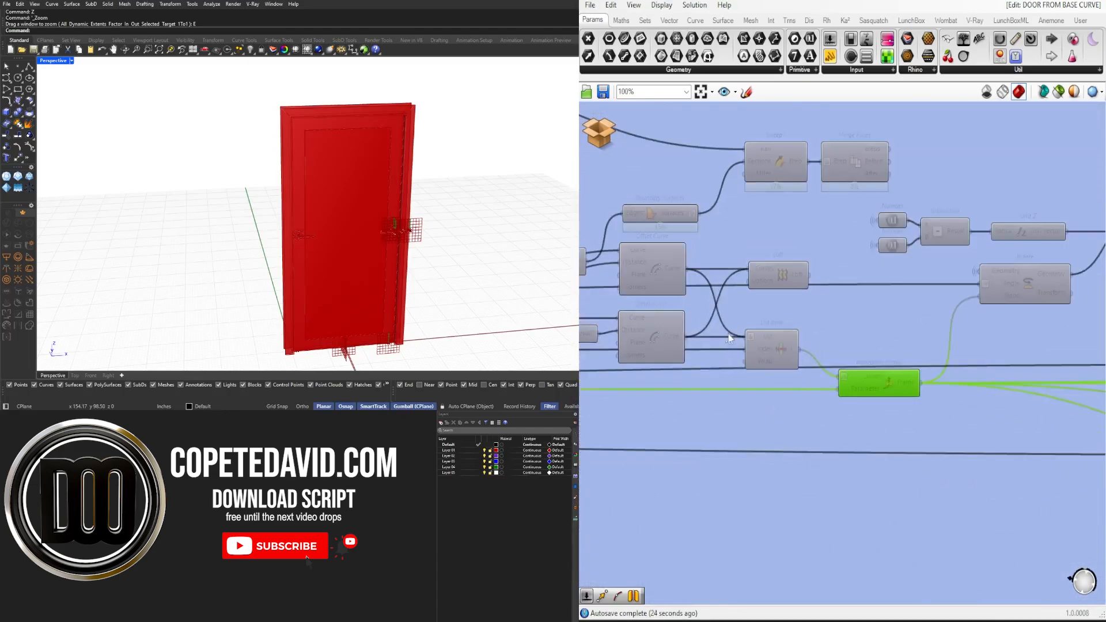
{"action": "right_click_drag", "start_coordinate": [720, 351], "coordinate": [1008, 393]}
{"action": "left_click", "coordinate": [659, 361]}
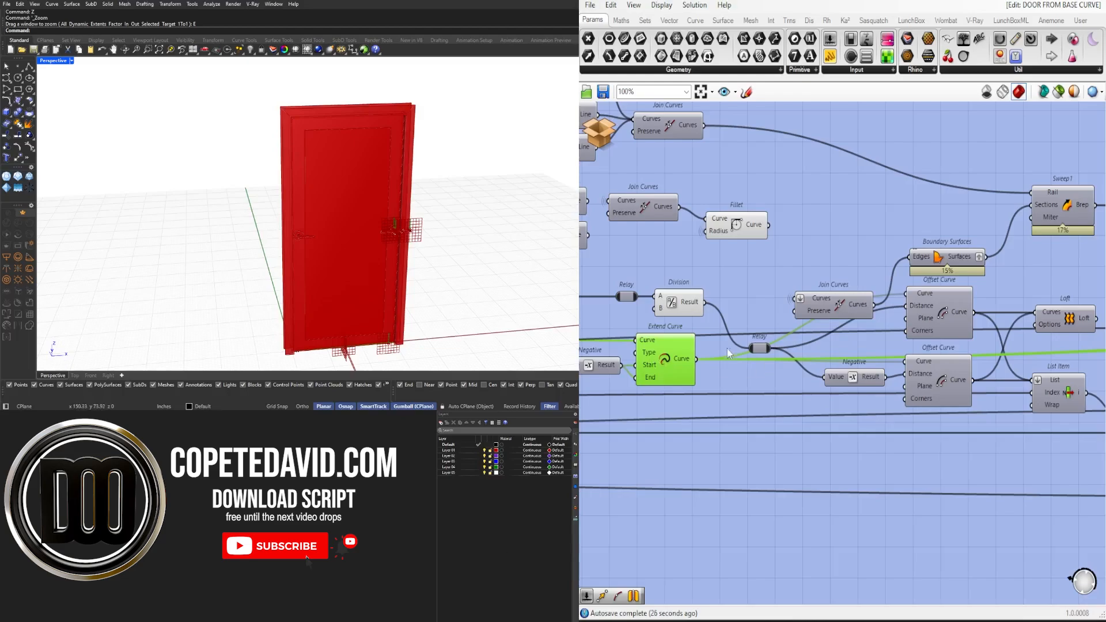
Step: Turn on the preview of the Loft component in the door frame branch
{"action": "scroll", "coordinate": [785, 423], "scroll_direction": "down", "scroll_amount": 5}
{"action": "right_click_drag", "start_coordinate": [977, 451], "coordinate": [760, 381]}
{"action": "scroll", "coordinate": [777, 389], "scroll_direction": "up", "scroll_amount": 4}
{"action": "right_click_drag", "start_coordinate": [615, 338], "coordinate": [736, 374]}
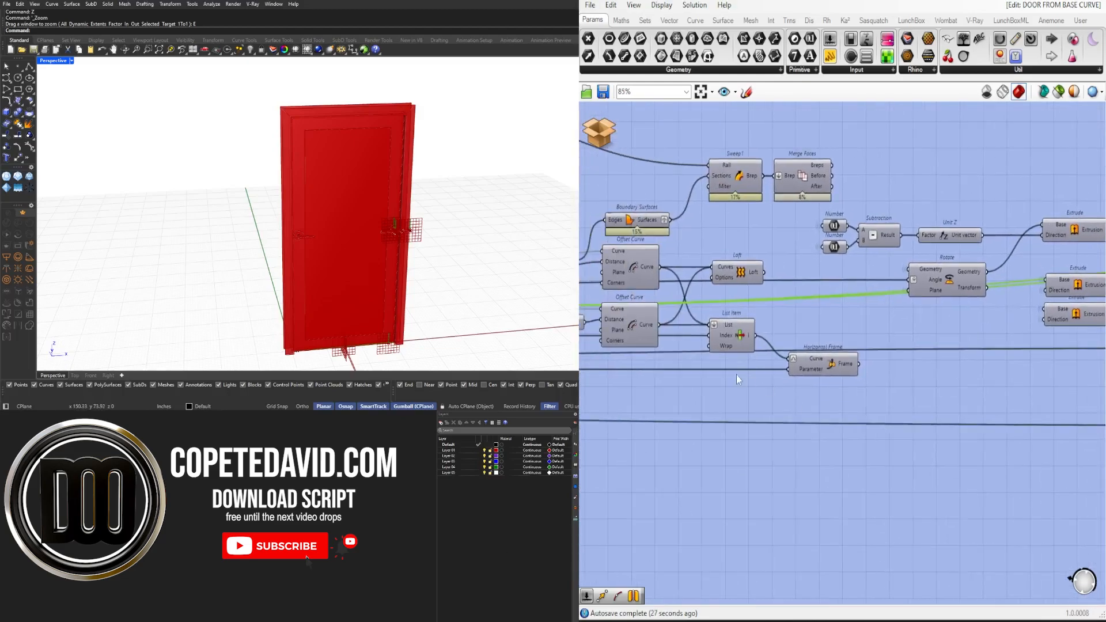
{"action": "scroll", "coordinate": [831, 393], "scroll_direction": "down", "scroll_amount": 1}
{"action": "left_click", "coordinate": [752, 288]}
{"action": "middle_click", "coordinate": [758, 249]}
{"action": "left_click", "coordinate": [776, 226]}
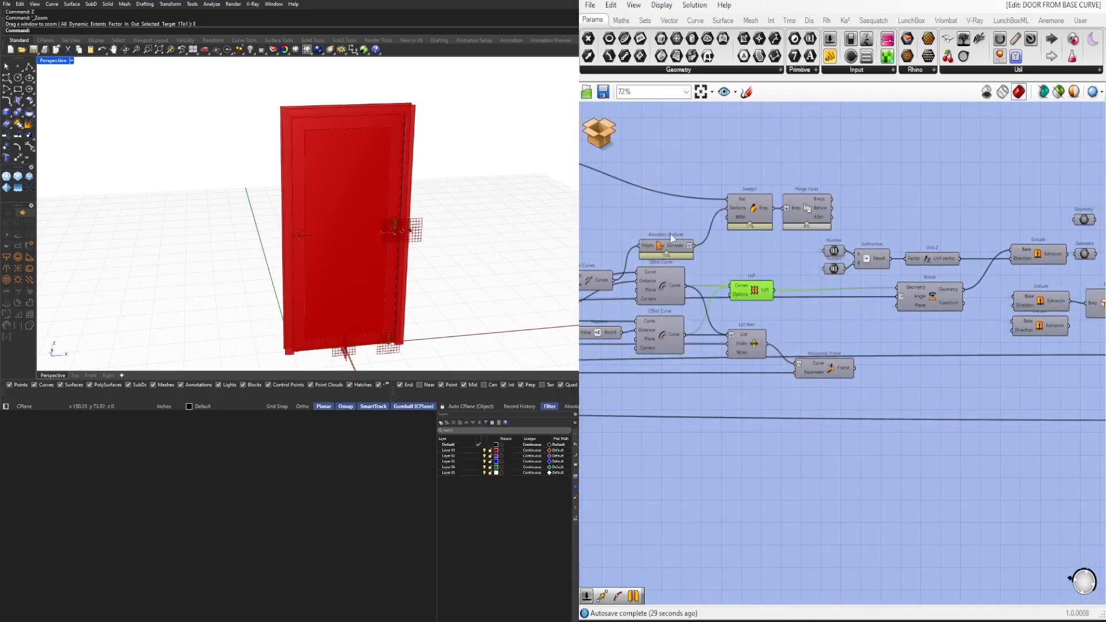
Step: View the door from another angle and turn off the preview of the component group in the middle of the cluster
{"action": "right_click_drag", "start_coordinate": [359, 183], "coordinate": [390, 151]}
{"action": "scroll", "coordinate": [967, 359], "scroll_direction": "down", "scroll_amount": 7}
{"action": "right_click_drag", "start_coordinate": [967, 359], "coordinate": [784, 326]}
{"action": "scroll", "coordinate": [806, 366], "scroll_direction": "down", "scroll_amount": 5}
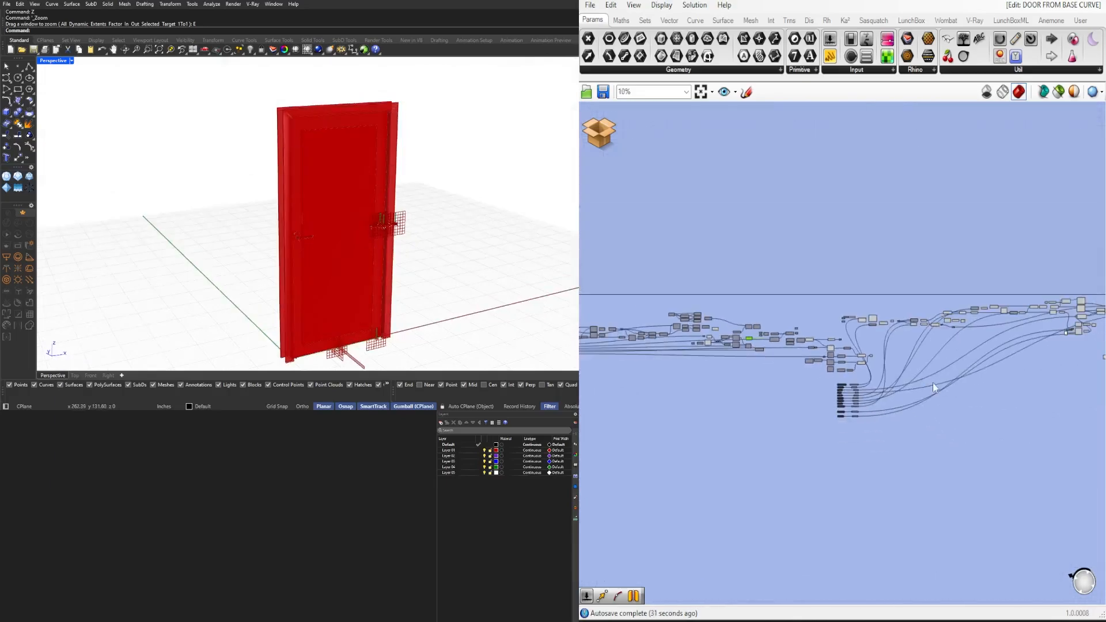
{"action": "right_click_drag", "start_coordinate": [932, 383], "coordinate": [836, 368]}
{"action": "left_click_drag", "start_coordinate": [893, 379], "coordinate": [702, 282]}
{"action": "middle_click", "coordinate": [735, 248]}
{"action": "left_click", "coordinate": [770, 203]}
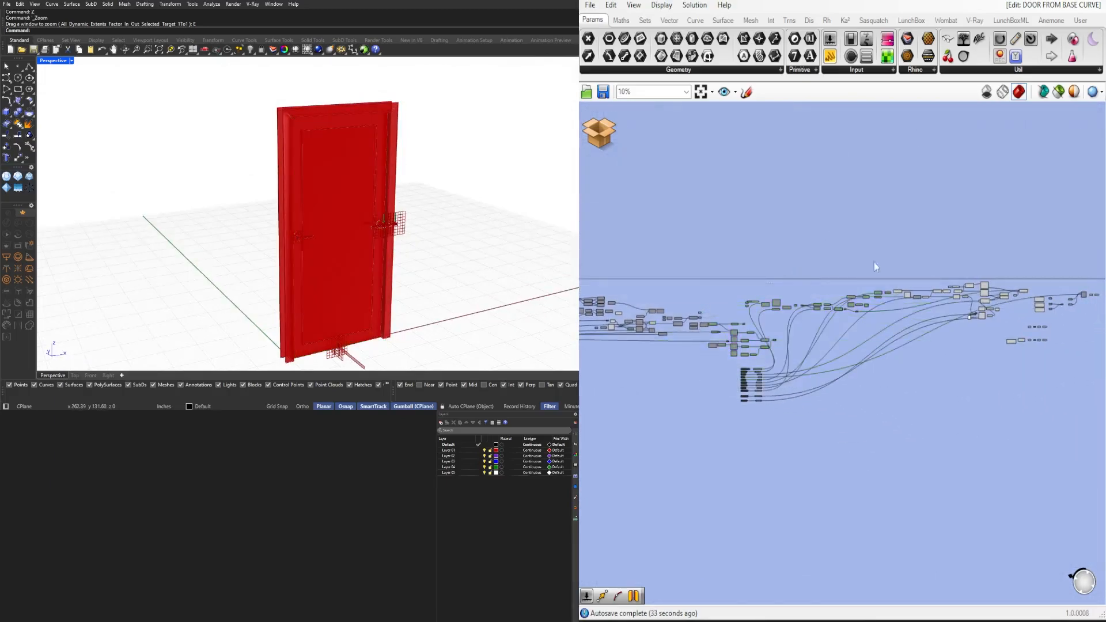
Step: Turn off the preview of the components leading to the cluster's outputs and restrict the preview to selected objects only
{"action": "right_click_drag", "start_coordinate": [1056, 361], "coordinate": [974, 337]}
{"action": "left_click_drag", "start_coordinate": [1008, 365], "coordinate": [701, 202]}
{"action": "middle_click", "coordinate": [774, 205]}
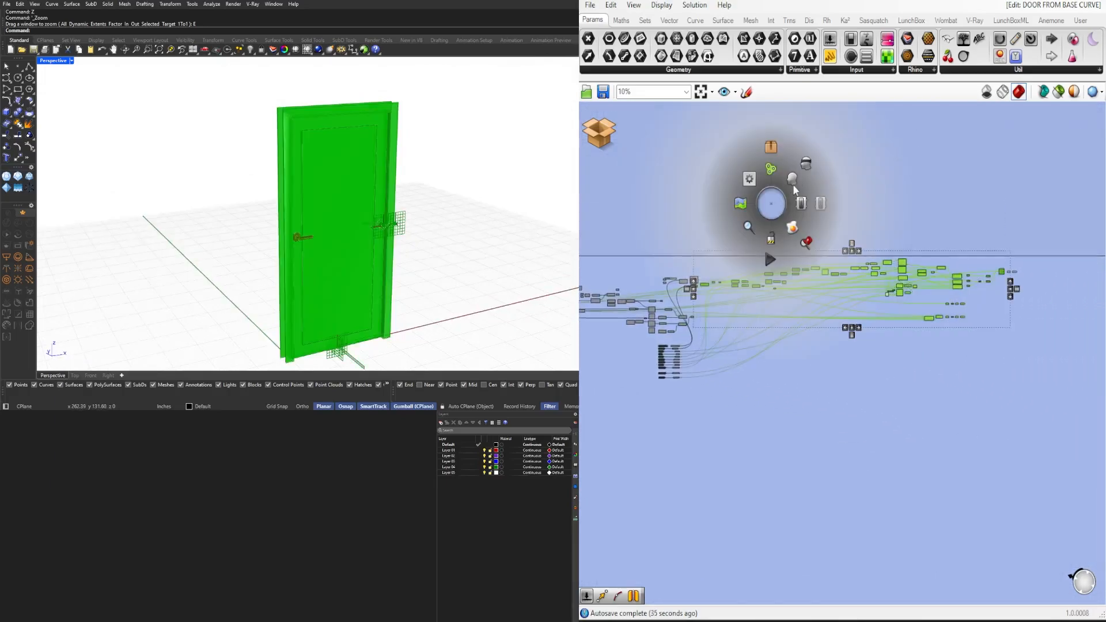
{"action": "left_click", "coordinate": [809, 168]}
{"action": "left_click", "coordinate": [1058, 93]}
Step: Locate the door detail branch with its paired Offset Curve, Boundary Surfaces and Extrude components above the handle inputs
{"action": "left_click_drag", "start_coordinate": [764, 353], "coordinate": [665, 277]}
{"action": "scroll", "coordinate": [742, 283], "scroll_direction": "up", "scroll_amount": 3}
{"action": "scroll", "coordinate": [742, 284], "scroll_direction": "up", "scroll_amount": 3}
{"action": "left_click_drag", "start_coordinate": [743, 284], "coordinate": [718, 206]}
{"action": "left_click_drag", "start_coordinate": [802, 431], "coordinate": [746, 373]}
{"action": "right_click_drag", "start_coordinate": [708, 401], "coordinate": [859, 367]}
{"action": "scroll", "coordinate": [858, 368], "scroll_direction": "up", "scroll_amount": 3}
{"action": "left_click", "coordinate": [835, 358]}
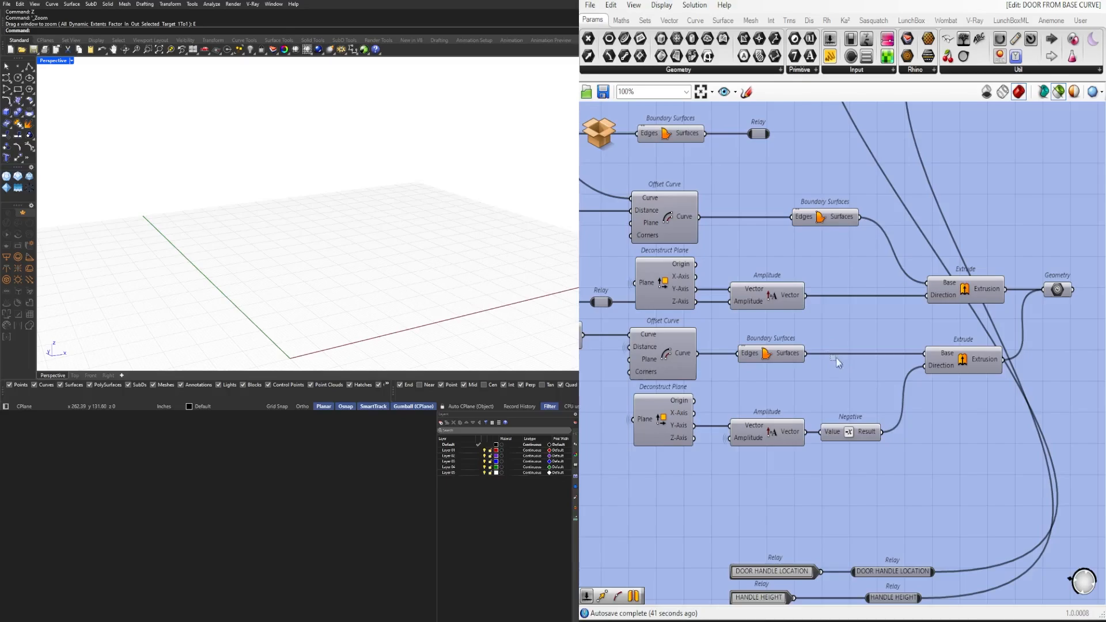
Step: Preview the upper Extrude, the Offset Curve and both Boundary Surfaces of the door detail, viewing the two surfaces up close
{"action": "left_click", "coordinate": [961, 283]}
{"action": "left_click", "coordinate": [825, 217]}
{"action": "right_click_drag", "start_coordinate": [702, 202], "coordinate": [788, 246]}
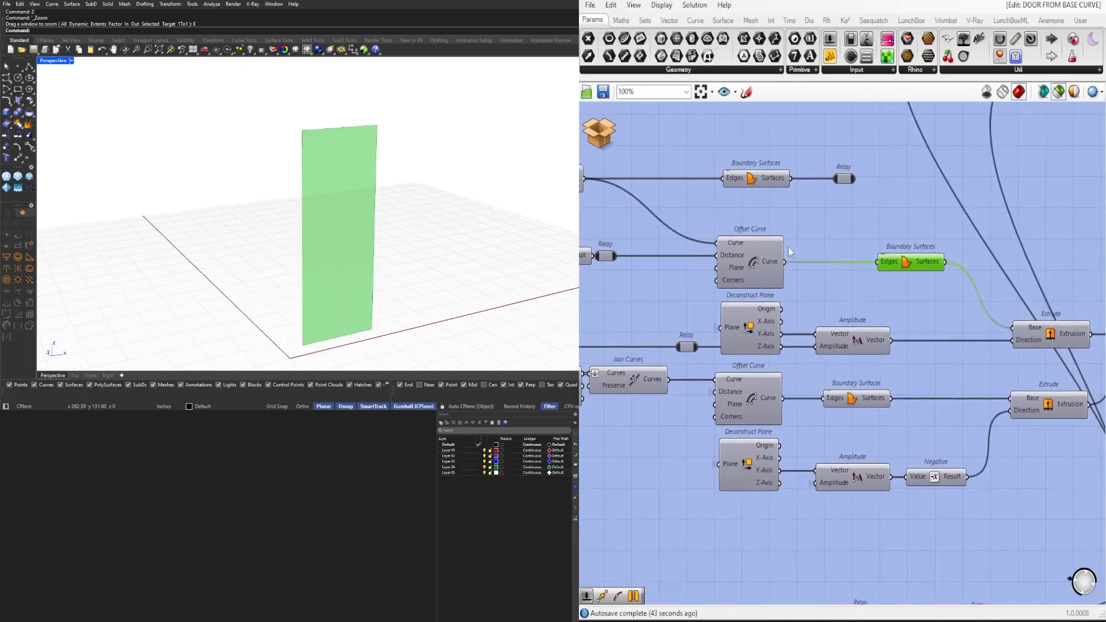
{"action": "left_click", "coordinate": [765, 253]}
{"action": "left_click", "coordinate": [939, 258]}
{"action": "left_click", "coordinate": [866, 400], "text": "shift"}
{"action": "scroll", "coordinate": [328, 152], "scroll_direction": "up", "scroll_amount": 5}
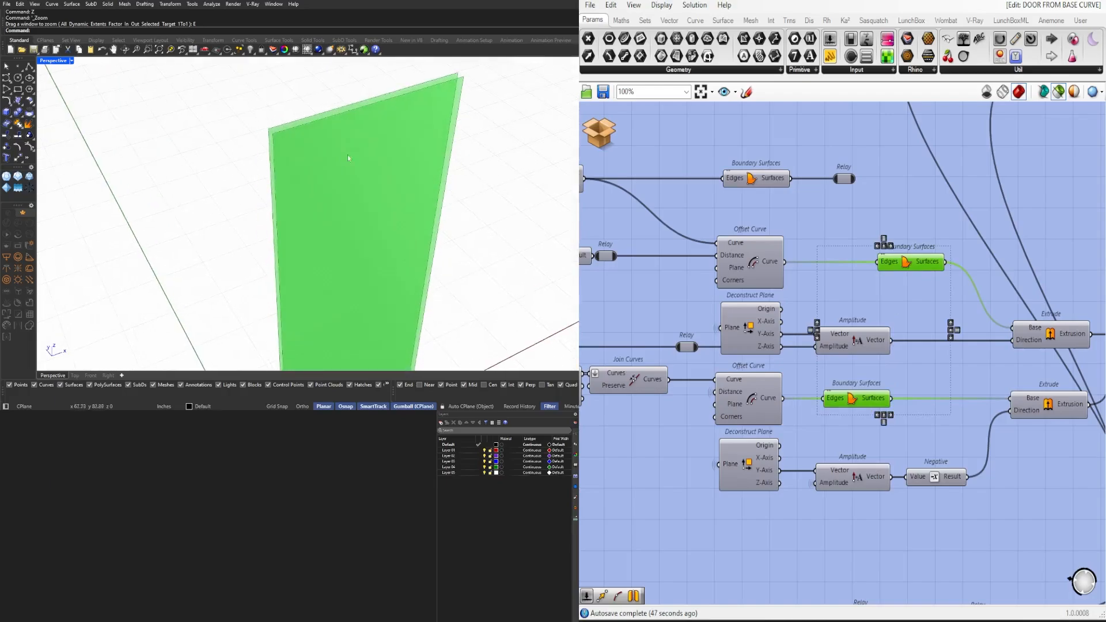
Step: Examine how the surfaces feed the extrusions, and preview the two Extrude components individually and together
{"action": "right_click_drag", "start_coordinate": [724, 287], "coordinate": [871, 312]}
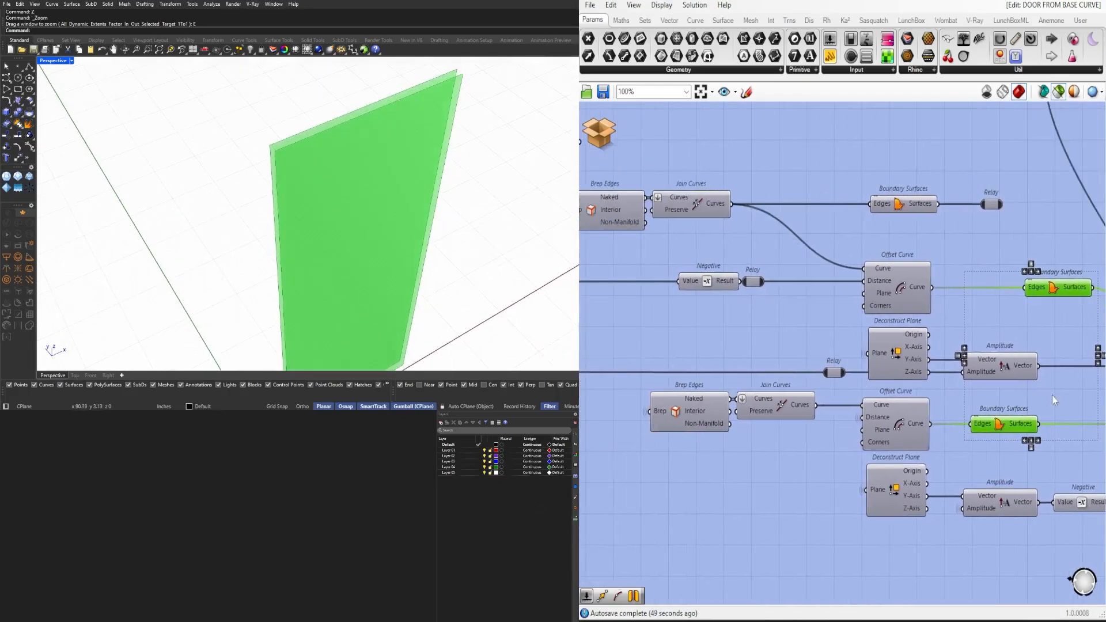
{"action": "right_click", "coordinate": [697, 291]}
{"action": "scroll", "coordinate": [818, 276], "scroll_direction": "down", "scroll_amount": 3}
{"action": "right_click_drag", "start_coordinate": [817, 275], "coordinate": [681, 256]}
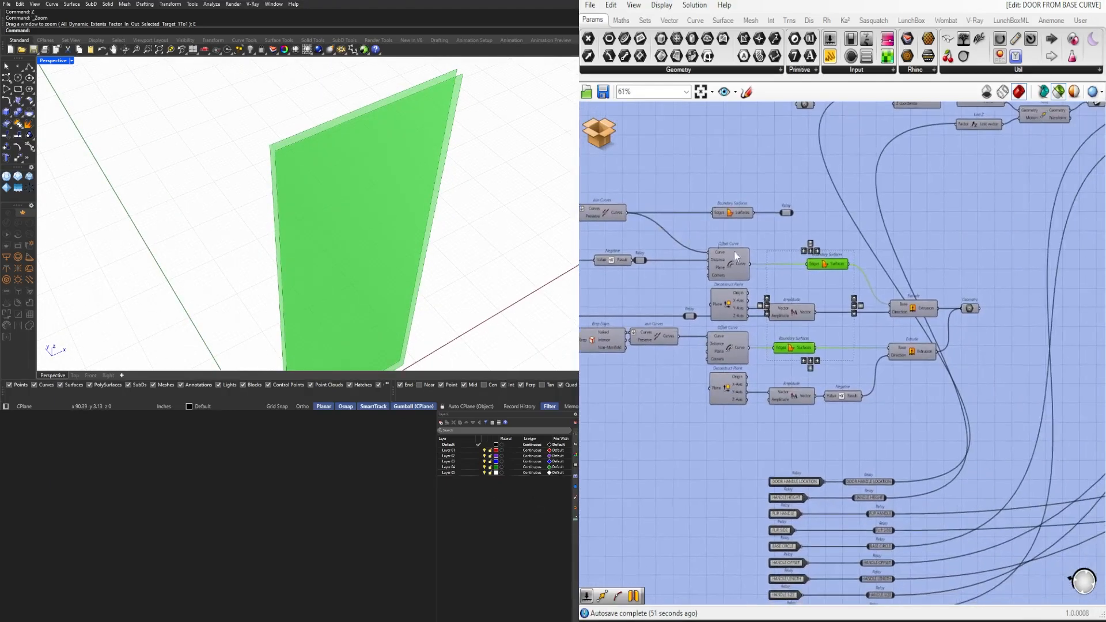
{"action": "scroll", "coordinate": [851, 305], "scroll_direction": "up", "scroll_amount": 2}
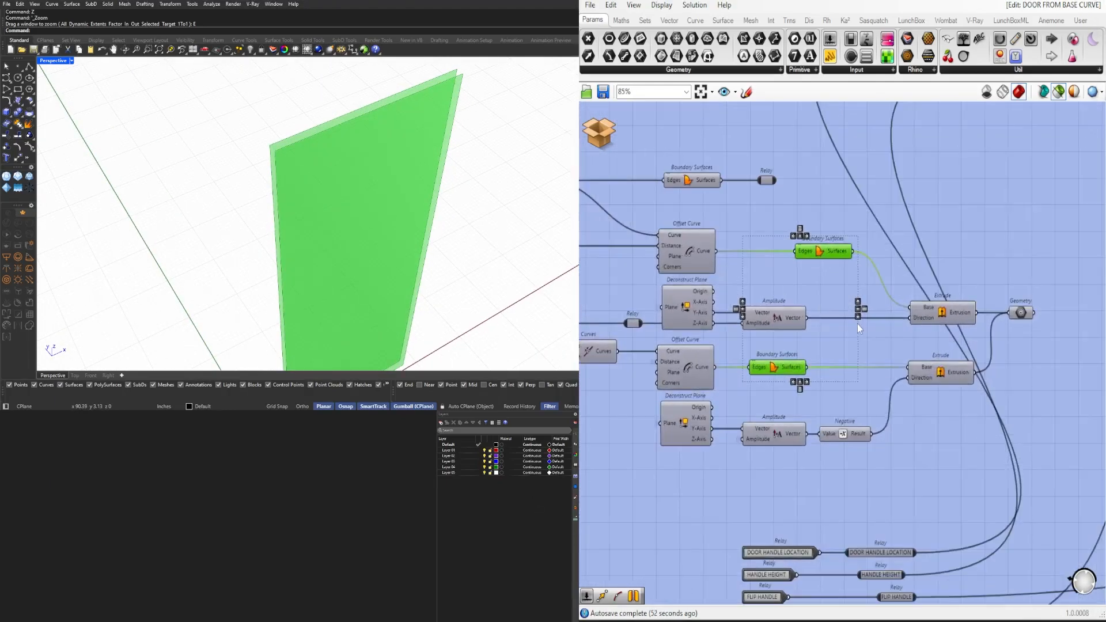
{"action": "left_click", "coordinate": [943, 315], "text": "shift"}
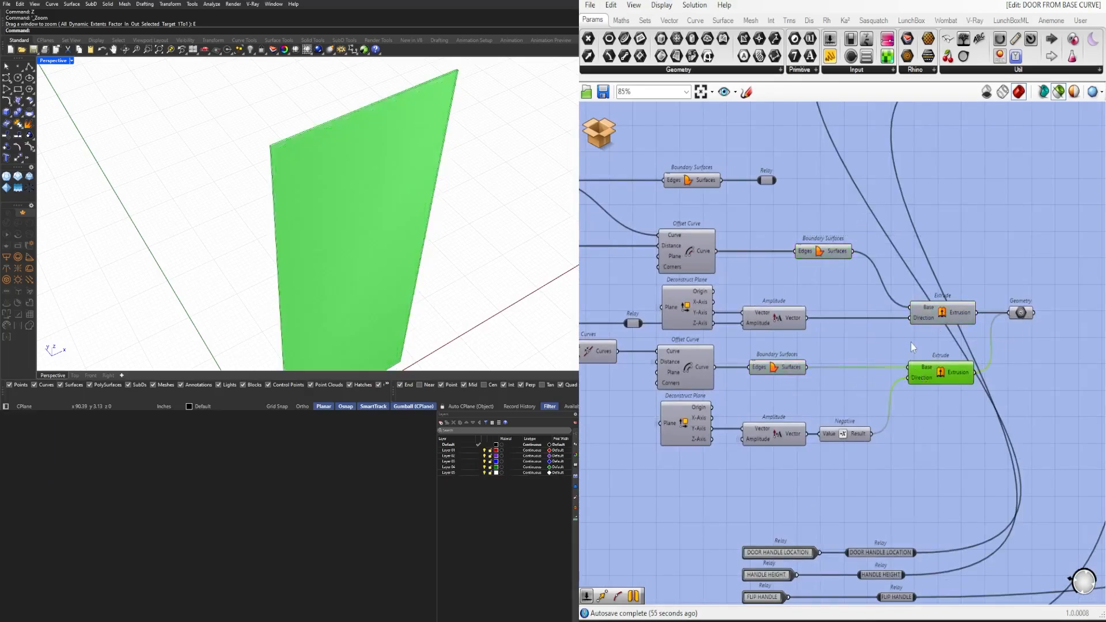
{"action": "left_click", "coordinate": [929, 320]}
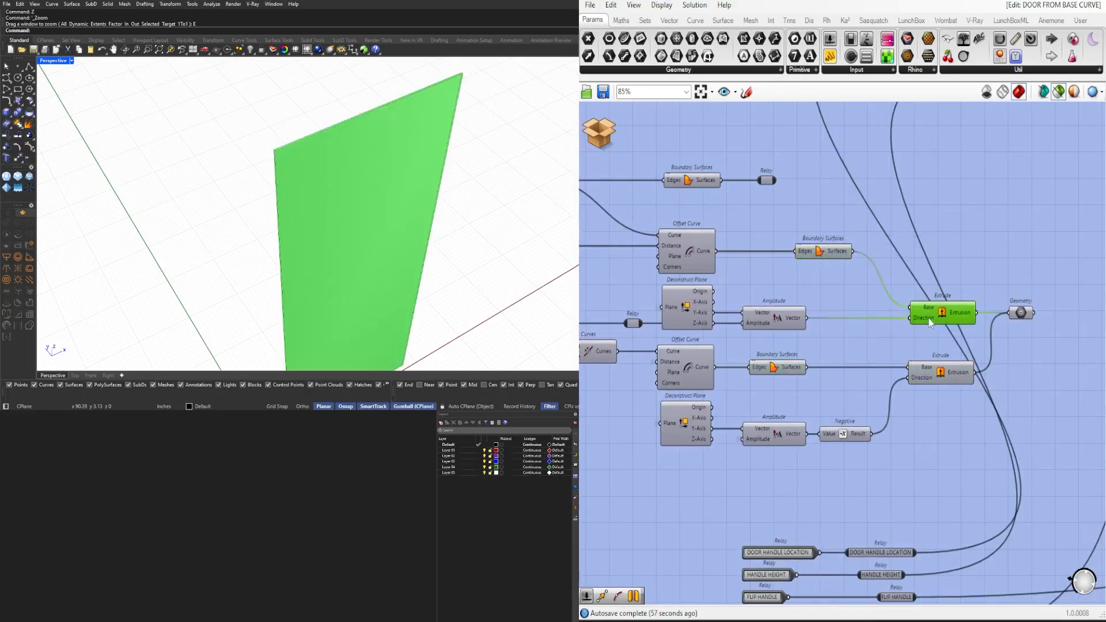
{"action": "left_click", "coordinate": [938, 379], "text": "shift"}
Step: Review the Brep Edges, Join Curves, Offset Curve and Amplitude components that supply the two door detail extrusions
{"action": "right_click_drag", "start_coordinate": [702, 364], "coordinate": [898, 376]}
{"action": "scroll", "coordinate": [897, 375], "scroll_direction": "down", "scroll_amount": 1}
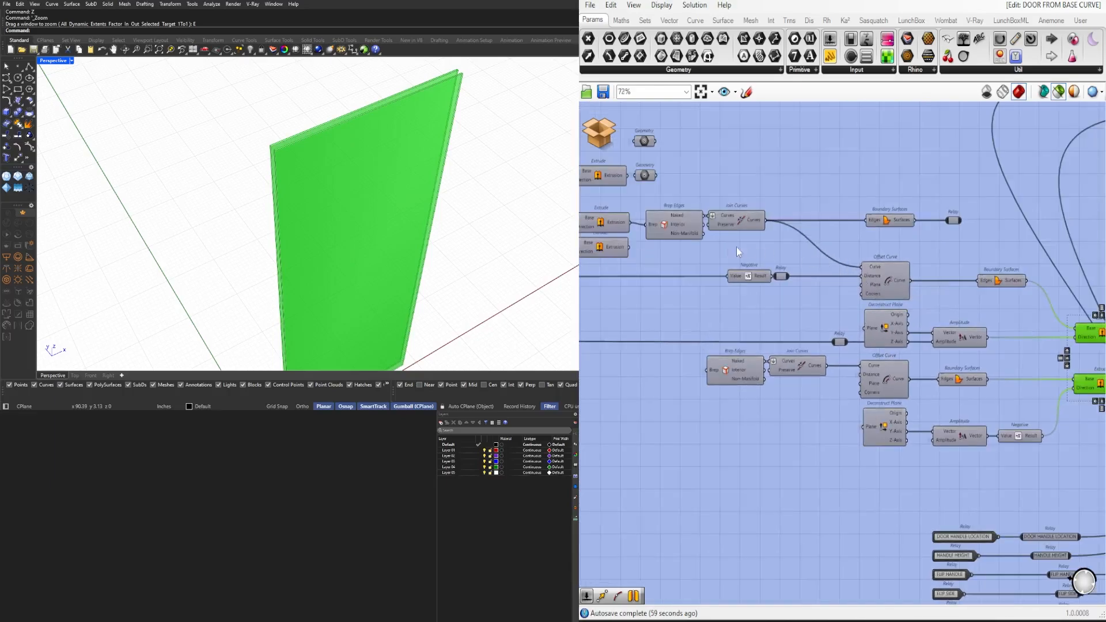
{"action": "right_click_drag", "start_coordinate": [737, 247], "coordinate": [828, 265]}
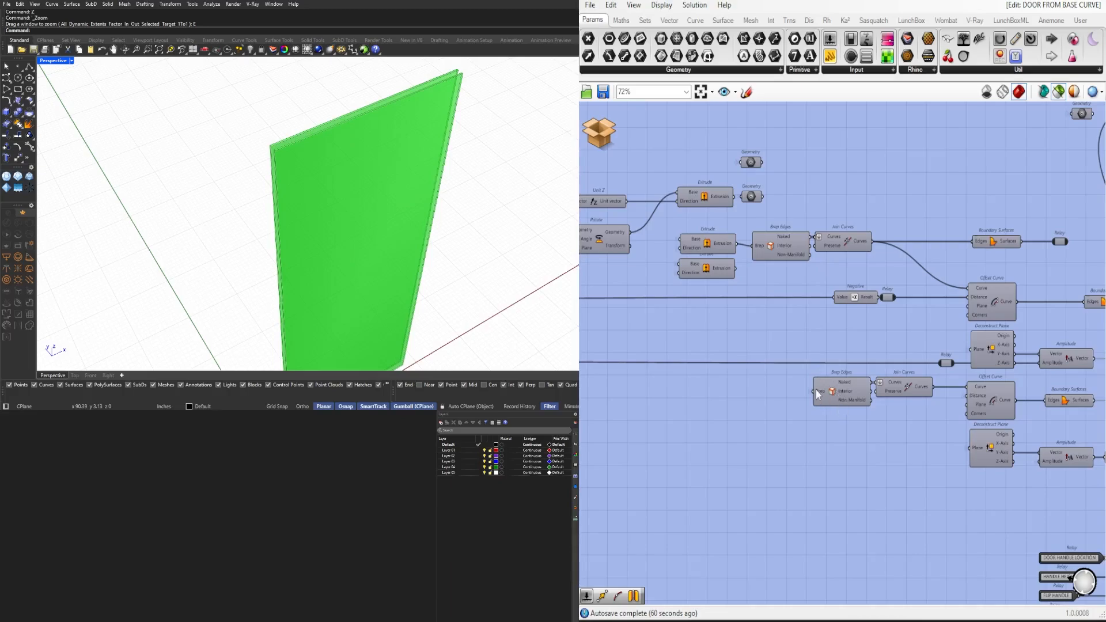
{"action": "scroll", "coordinate": [886, 368], "scroll_direction": "up", "scroll_amount": 1}
{"action": "right_click_drag", "start_coordinate": [886, 368], "coordinate": [789, 373]}
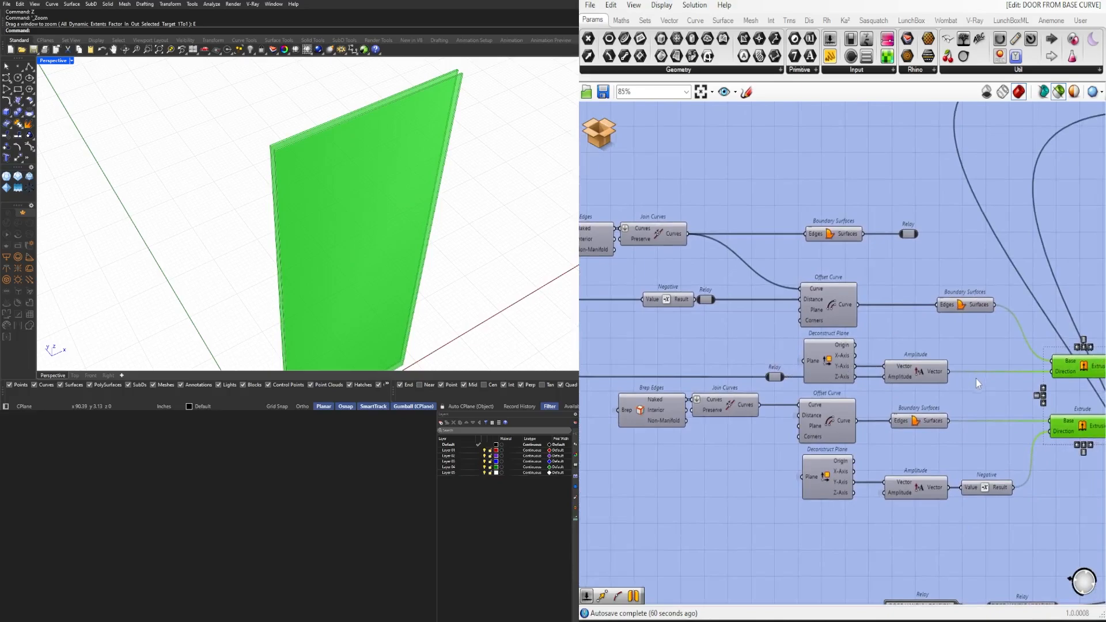
{"action": "scroll", "coordinate": [975, 378], "scroll_direction": "up", "scroll_amount": 2}
{"action": "scroll", "coordinate": [990, 364], "scroll_direction": "down", "scroll_amount": 1}
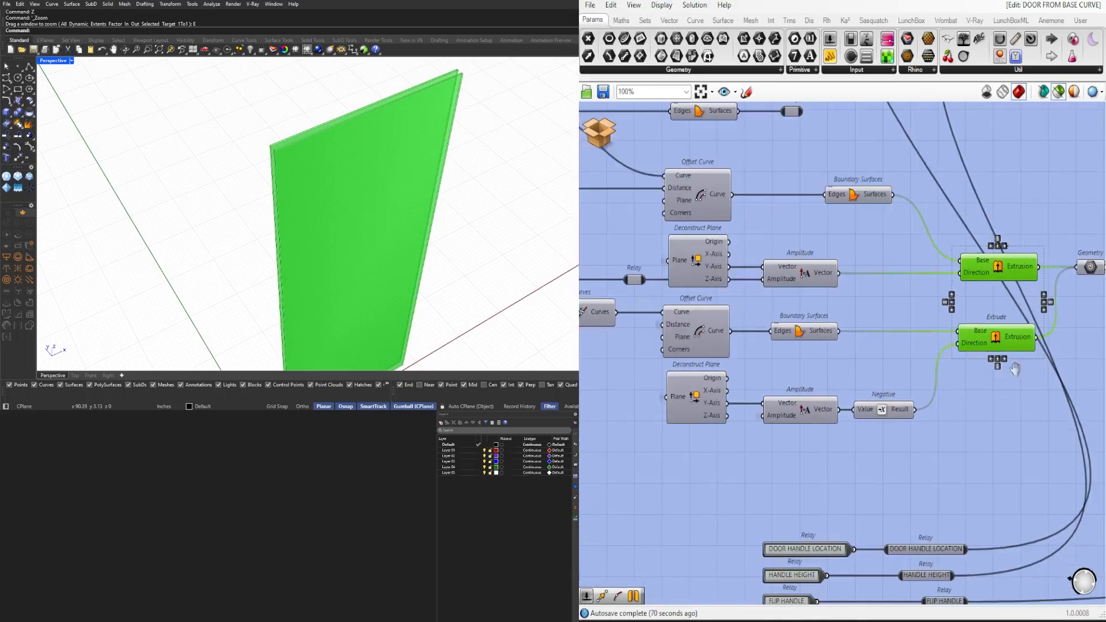
{"action": "right_click_drag", "start_coordinate": [1014, 369], "coordinate": [914, 378]}
Step: Preview the two door detail Extrude components together and trace their Direction inputs back to the Amplitude and Negative components
{"action": "left_click_drag", "start_coordinate": [1047, 372], "coordinate": [976, 282]}
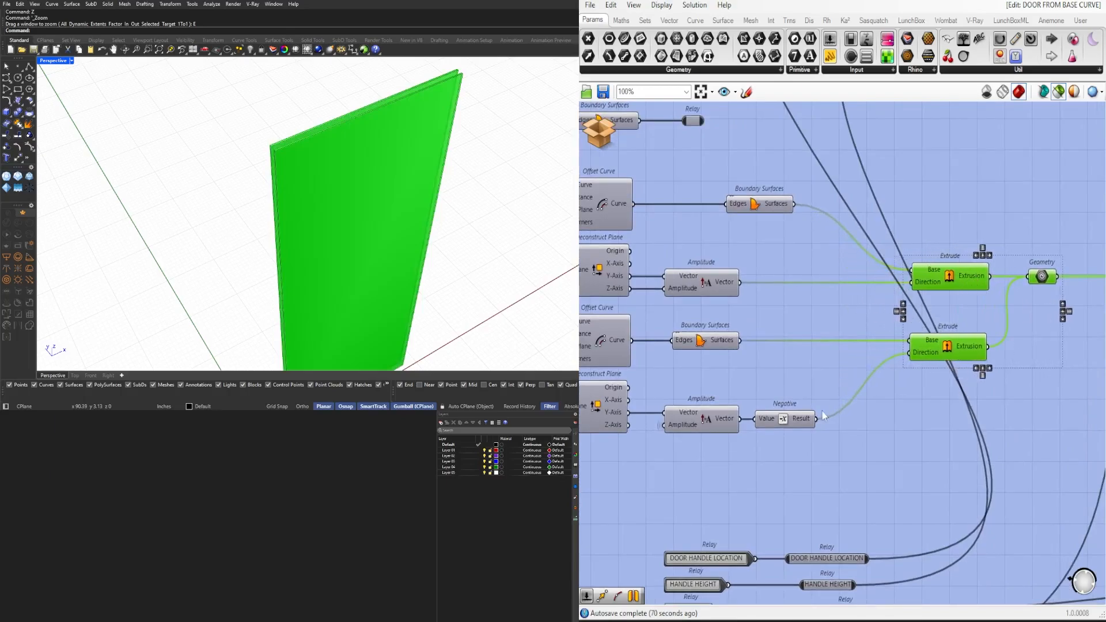
{"action": "scroll", "coordinate": [823, 416], "scroll_direction": "up", "scroll_amount": 1}
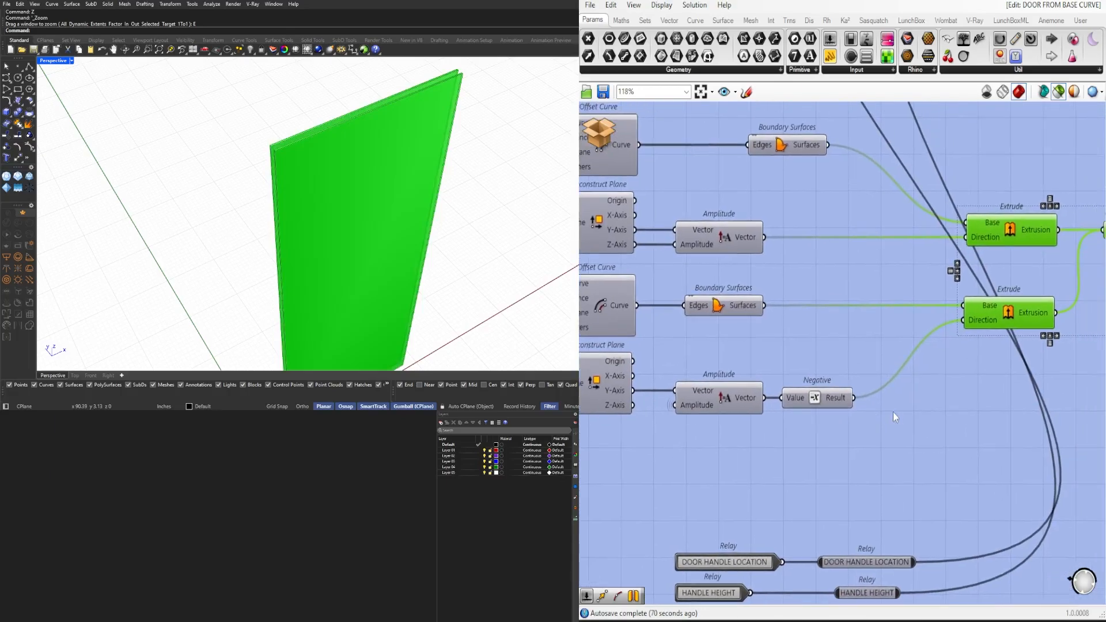
{"action": "left_click", "coordinate": [893, 412]}
{"action": "left_click_drag", "start_coordinate": [1033, 367], "coordinate": [1002, 233]}
{"action": "right_click_drag", "start_coordinate": [859, 444], "coordinate": [876, 444]}
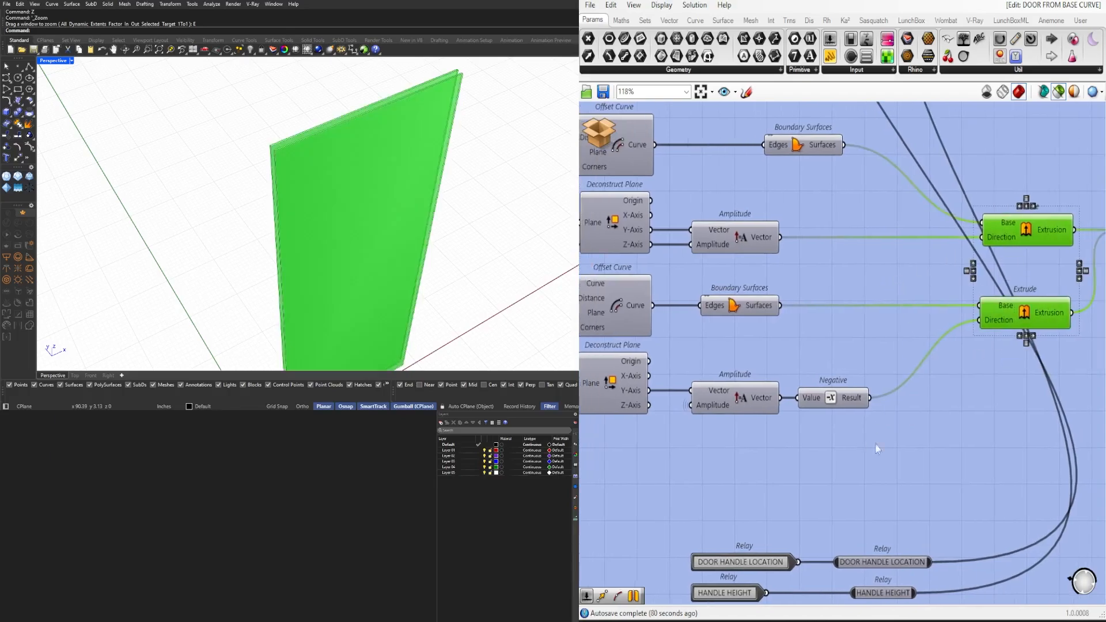
Step: Shift the Amplitude, lower Boundary Surfaces and Negative components downstream, and insert a relay on the wire feeding each Amplitude input
{"action": "left_click_drag", "start_coordinate": [901, 444], "coordinate": [782, 252]}
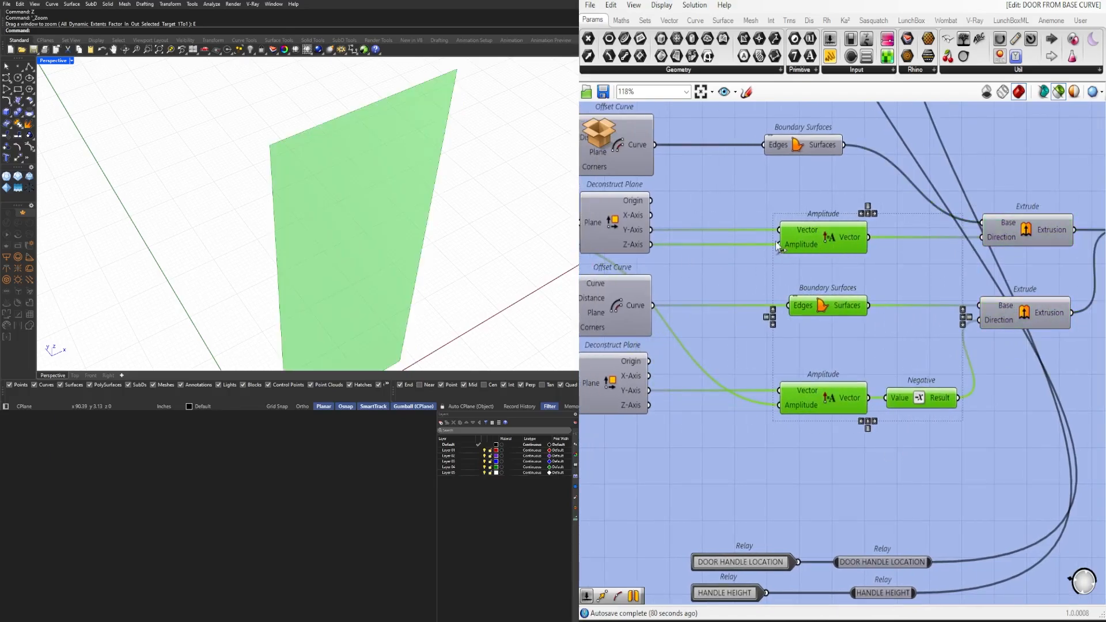
{"action": "double_click", "coordinate": [749, 244]}
{"action": "double_click", "coordinate": [768, 405]}
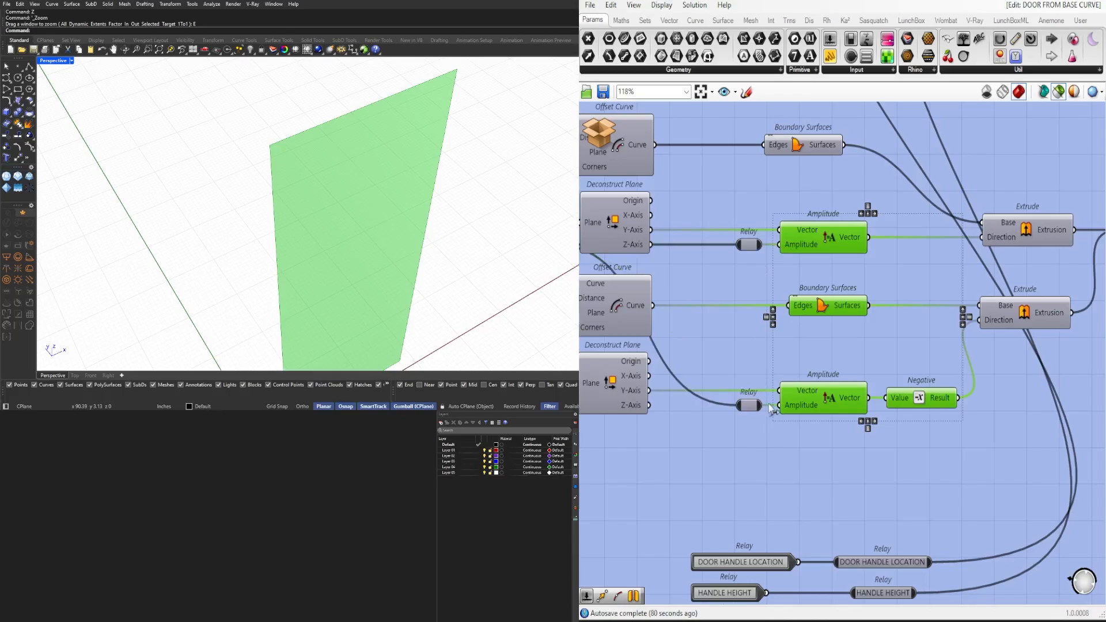
{"action": "left_click_drag", "start_coordinate": [754, 406], "coordinate": [696, 406]}
{"action": "left_click", "coordinate": [729, 362]}
{"action": "left_click_drag", "start_coordinate": [747, 245], "coordinate": [710, 245]}
{"action": "left_click", "coordinate": [811, 276]}
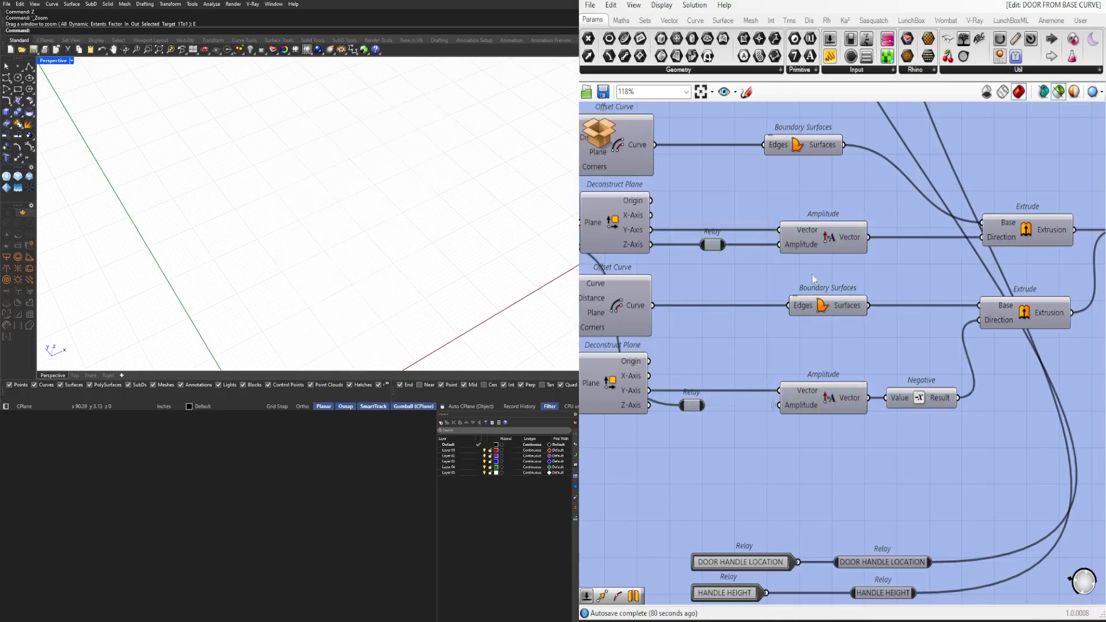
Step: Turn off selected-only previewing so all preview-enabled components display, and highlight both door detail Extrude components
{"action": "left_click_drag", "start_coordinate": [1019, 400], "coordinate": [973, 198]}
{"action": "key", "text": "space"}
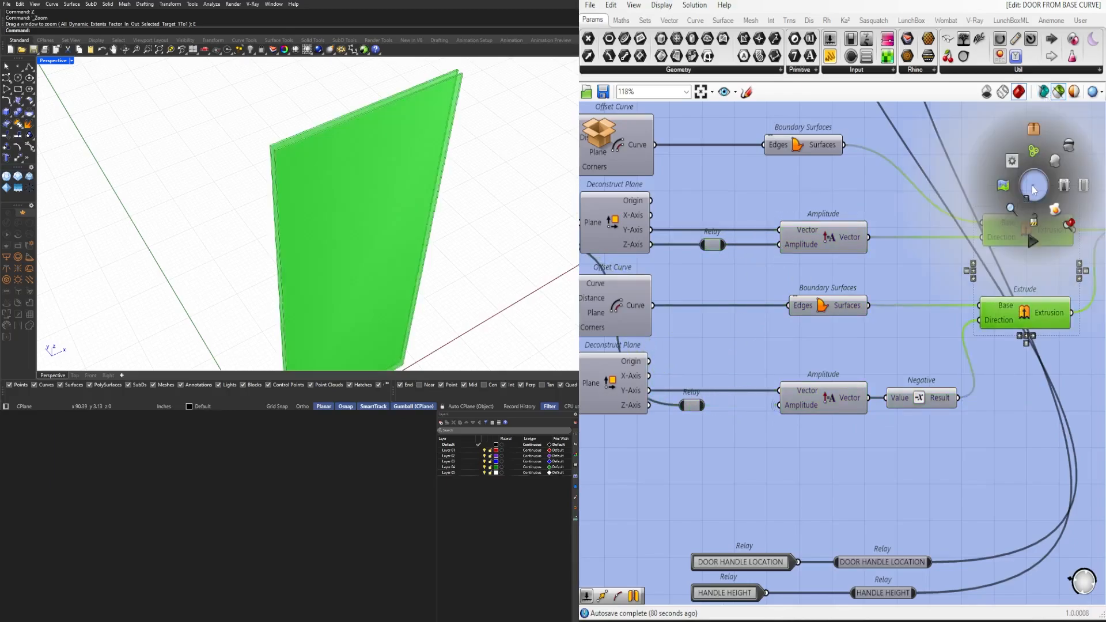
{"action": "left_click", "coordinate": [1059, 91]}
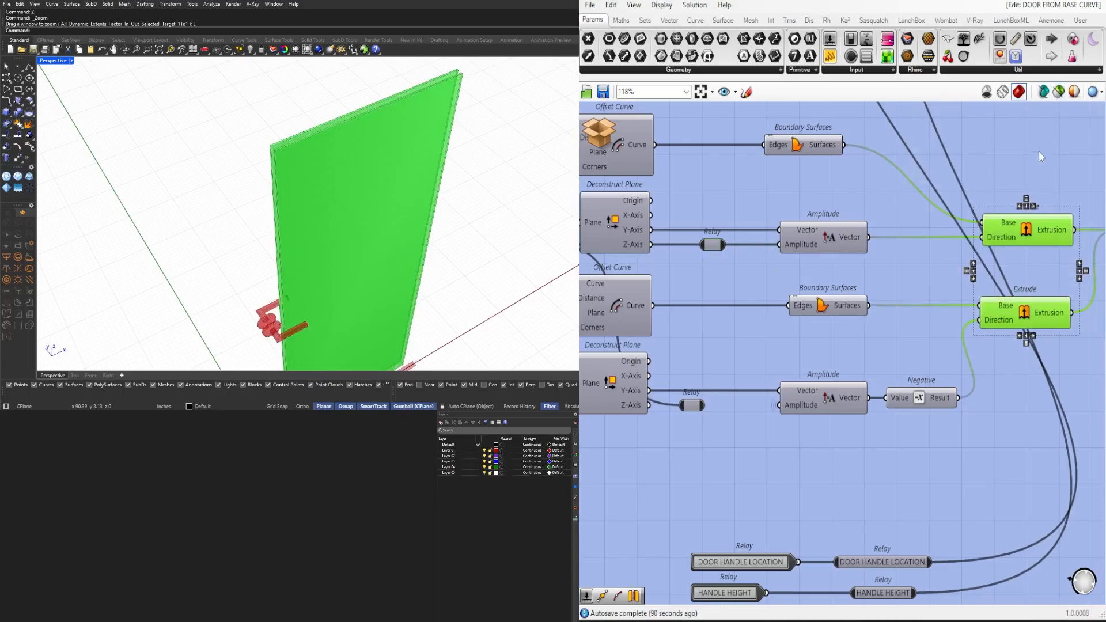
{"action": "left_click", "coordinate": [912, 323]}
{"action": "right_click_drag", "start_coordinate": [1008, 296], "coordinate": [958, 269]}
{"action": "left_click_drag", "start_coordinate": [992, 331], "coordinate": [965, 199]}
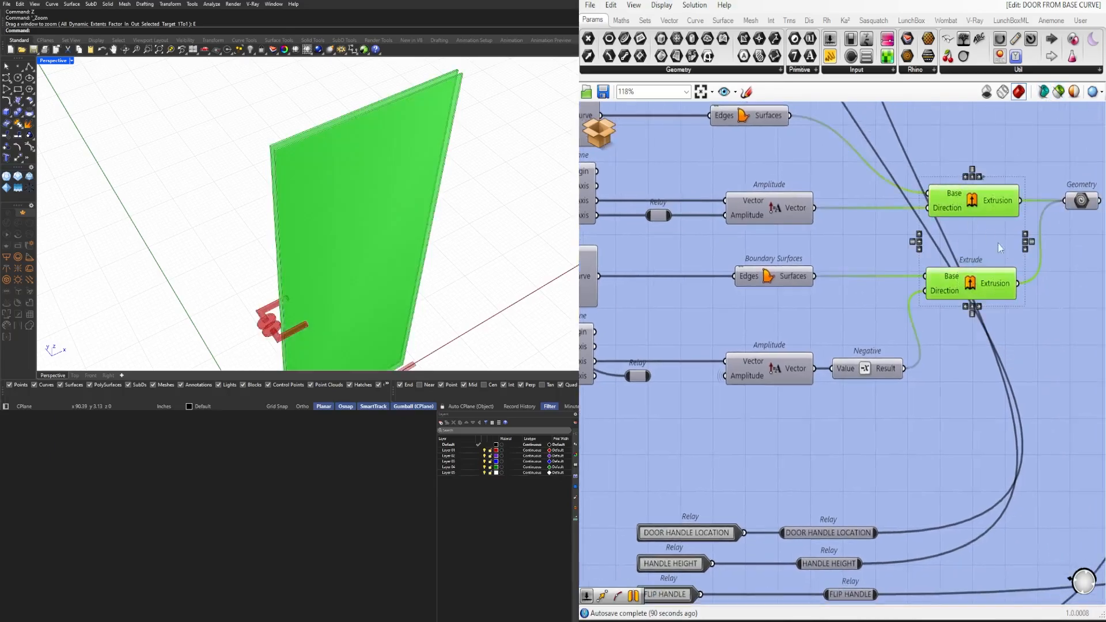
Step: Disable the preview of the handle components at the downstream end of the definition
{"action": "right_click_drag", "start_coordinate": [1004, 254], "coordinate": [762, 260]}
{"action": "scroll", "coordinate": [763, 263], "scroll_direction": "down", "scroll_amount": 10}
{"action": "right_click_drag", "start_coordinate": [934, 300], "coordinate": [696, 296]}
{"action": "scroll", "coordinate": [695, 295], "scroll_direction": "down", "scroll_amount": 1}
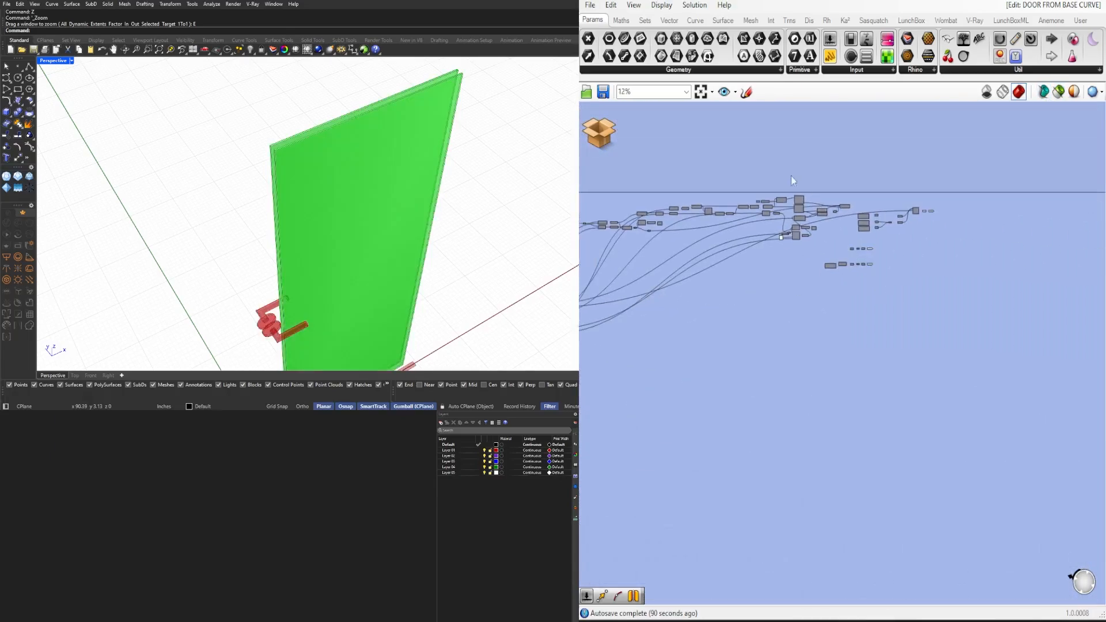
{"action": "left_click_drag", "start_coordinate": [746, 179], "coordinate": [970, 361]}
{"action": "middle_click", "coordinate": [947, 306]}
{"action": "left_click", "coordinate": [971, 275]}
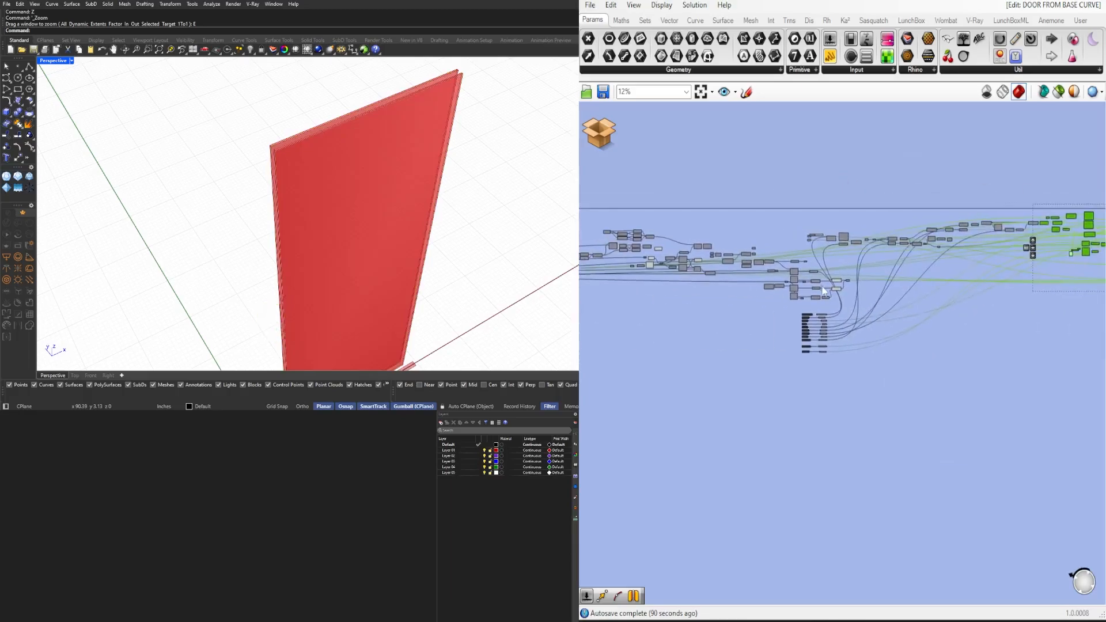
Step: Highlight the two door detail Extrude components in the viewport and check how they merge into the Geometry parameter
{"action": "left_click_drag", "start_coordinate": [803, 423], "coordinate": [783, 202]}
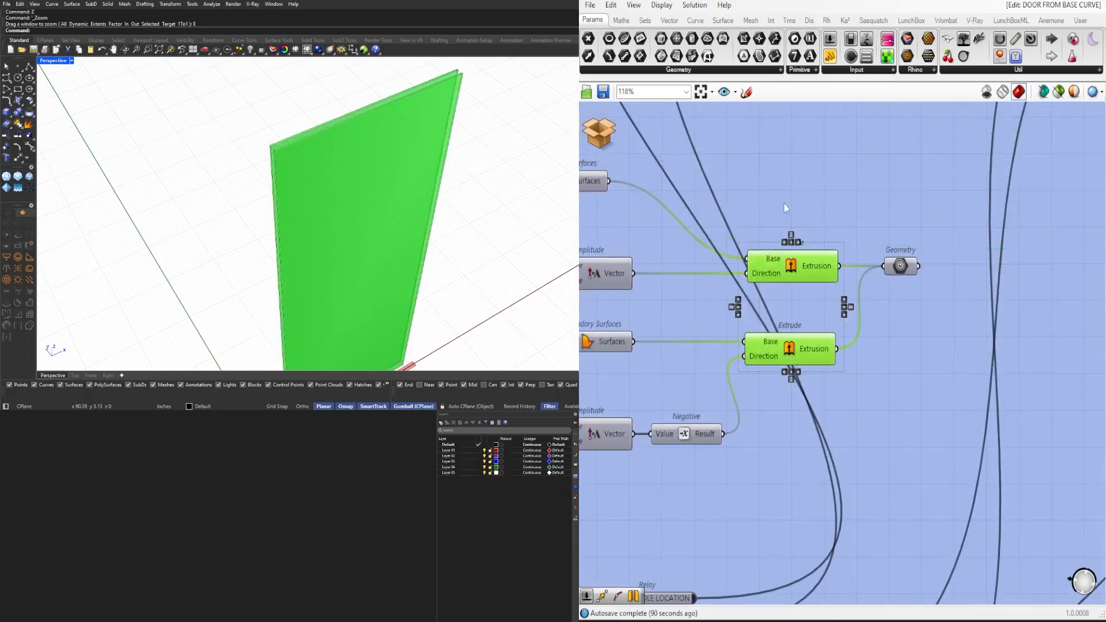
{"action": "right_click_drag", "start_coordinate": [894, 213], "coordinate": [867, 226]}
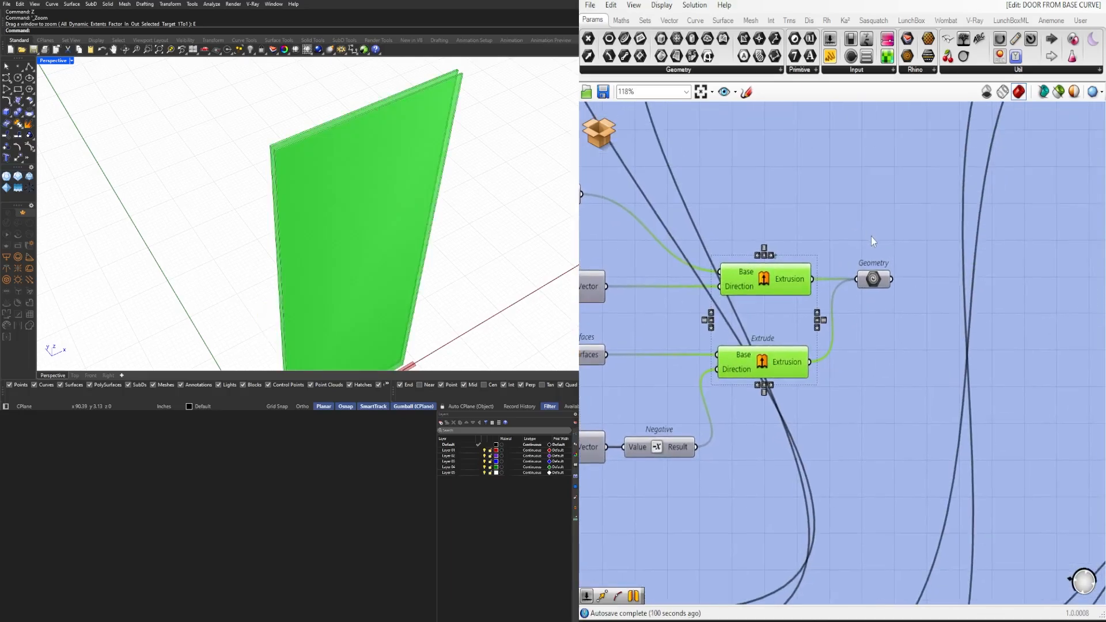
{"action": "left_click", "coordinate": [858, 250]}
Step: Add a Multiplication component to the lower branch, wired from the relay into A and from Result into the Amplitude input
{"action": "right_click_drag", "start_coordinate": [796, 303], "coordinate": [998, 307]}
{"action": "scroll", "coordinate": [898, 357], "scroll_direction": "down", "scroll_amount": 1}
{"action": "right_click_drag", "start_coordinate": [726, 435], "coordinate": [851, 409]}
{"action": "double_click", "coordinate": [853, 460]}
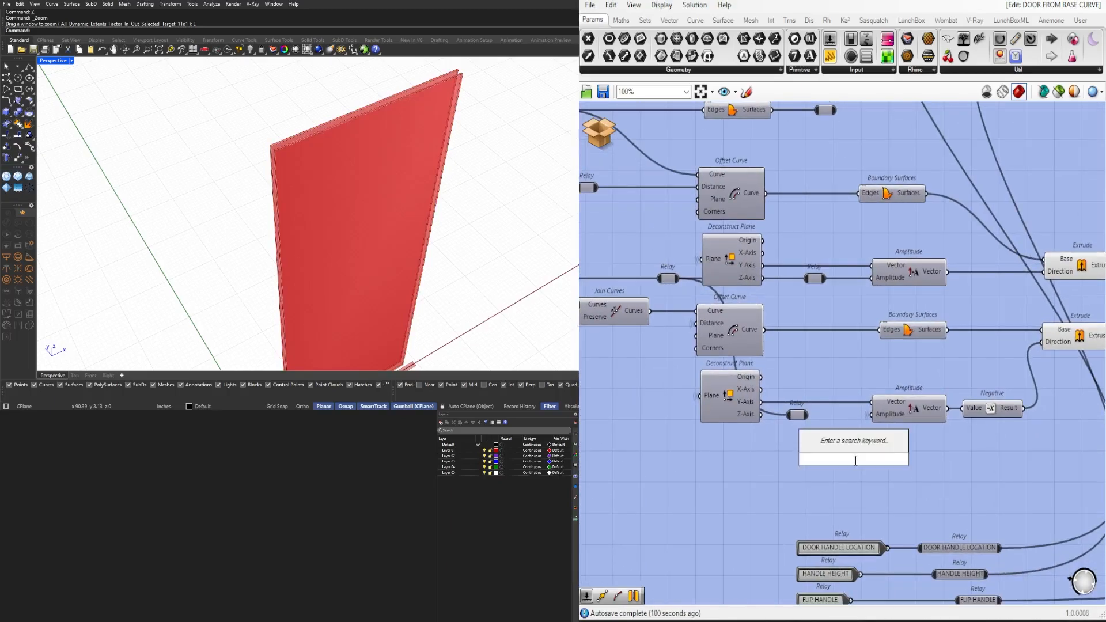
{"action": "type", "text": "*"}
{"action": "key", "text": "Return"}
{"action": "scroll", "coordinate": [845, 437], "scroll_direction": "up", "scroll_amount": 2}
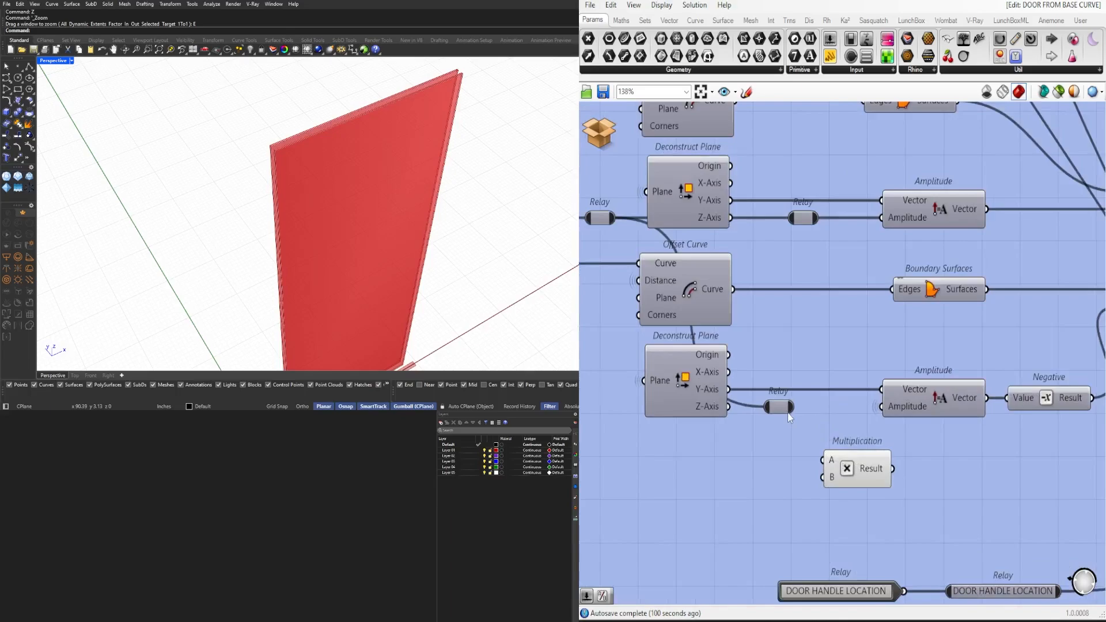
{"action": "left_click_drag", "start_coordinate": [793, 407], "coordinate": [843, 400]}
{"action": "left_click_drag", "start_coordinate": [850, 458], "coordinate": [764, 390]}
{"action": "left_click_drag", "start_coordinate": [831, 417], "coordinate": [809, 423]}
{"action": "left_click", "coordinate": [805, 453]}
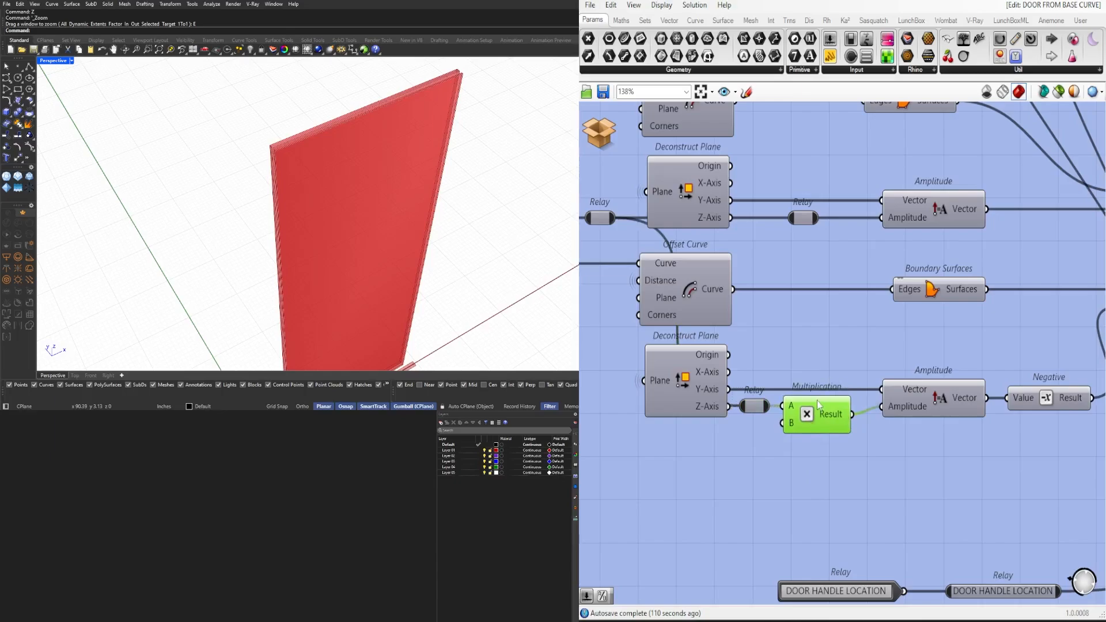
Step: Duplicate the Multiplication component into the upper branch and wire it between the relay and the upper Amplitude input
{"action": "right_click_drag", "start_coordinate": [797, 212], "coordinate": [839, 241]}
{"action": "left_click_drag", "start_coordinate": [840, 246], "coordinate": [806, 246]}
{"action": "left_click", "coordinate": [830, 274]}
{"action": "left_click_drag", "start_coordinate": [845, 429], "coordinate": [839, 262]}
{"action": "left_click_drag", "start_coordinate": [910, 267], "coordinate": [924, 250]}
{"action": "left_click_drag", "start_coordinate": [885, 285], "coordinate": [883, 270]}
Step: Set the B input of the lower Multiplication component to 2
{"action": "right_click", "coordinate": [838, 458]}
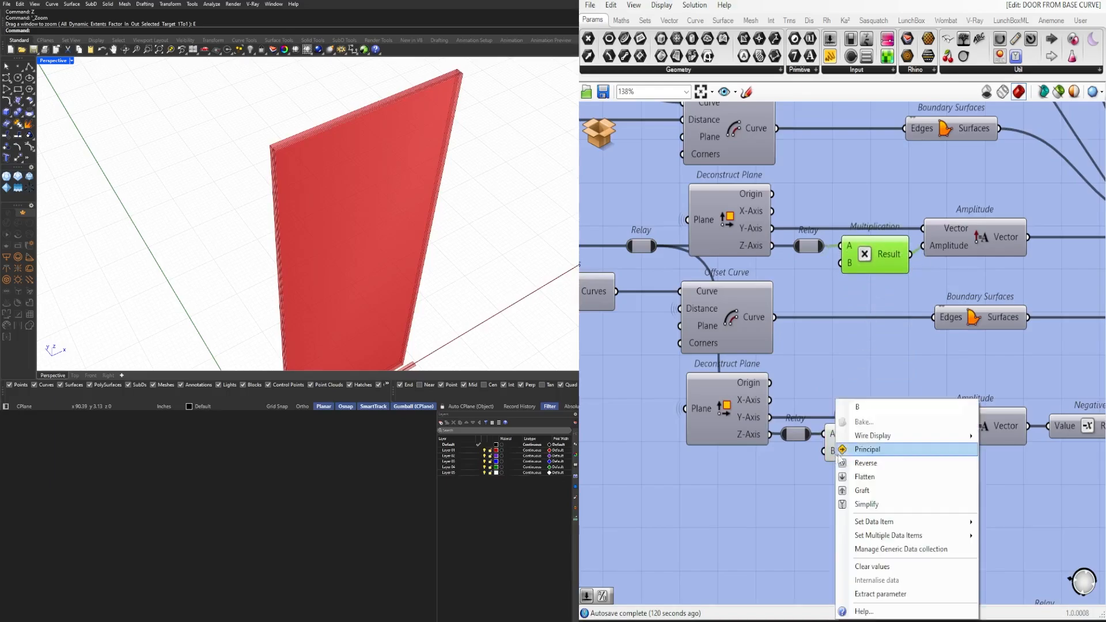
{"action": "mouse_move", "coordinate": [898, 521]}
{"action": "type", "text": "2"}
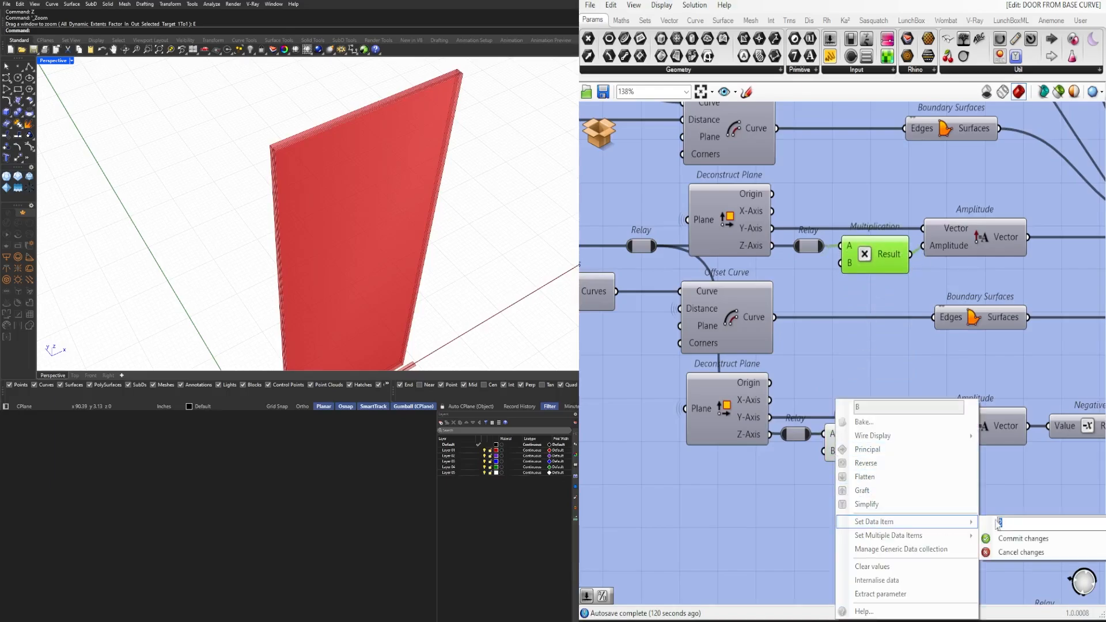
{"action": "left_click", "coordinate": [1017, 539]}
Step: Set the B input of the upper Multiplication component to 3
{"action": "right_click", "coordinate": [849, 270]}
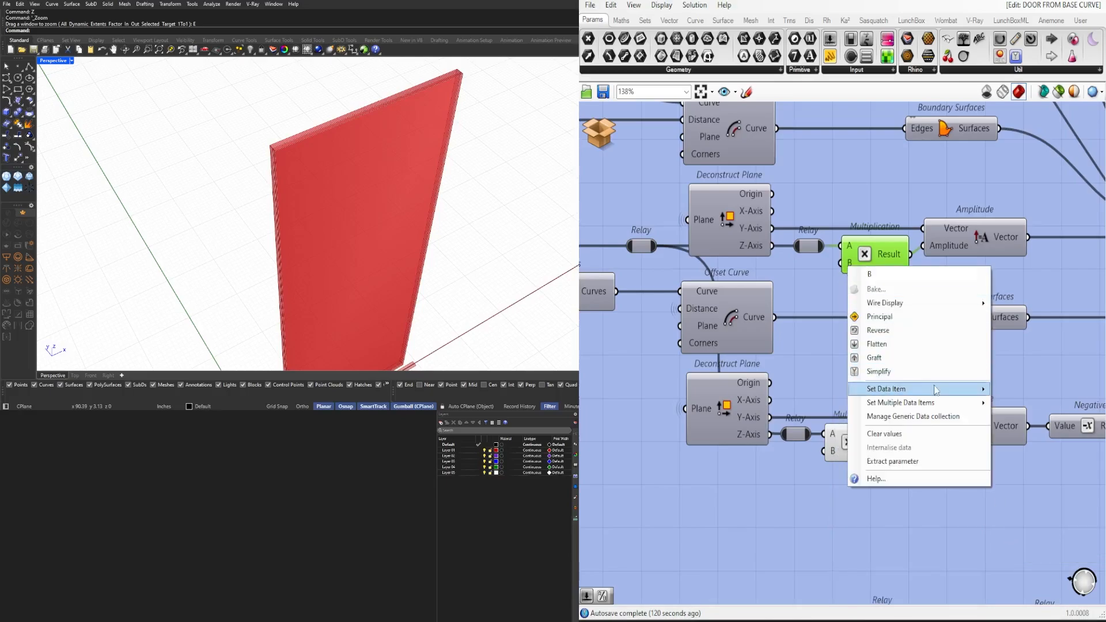
{"action": "mouse_move", "coordinate": [898, 389]}
{"action": "type", "text": "2"}
{"action": "key", "text": "BackSpace"}
{"action": "type", "text": "3"}
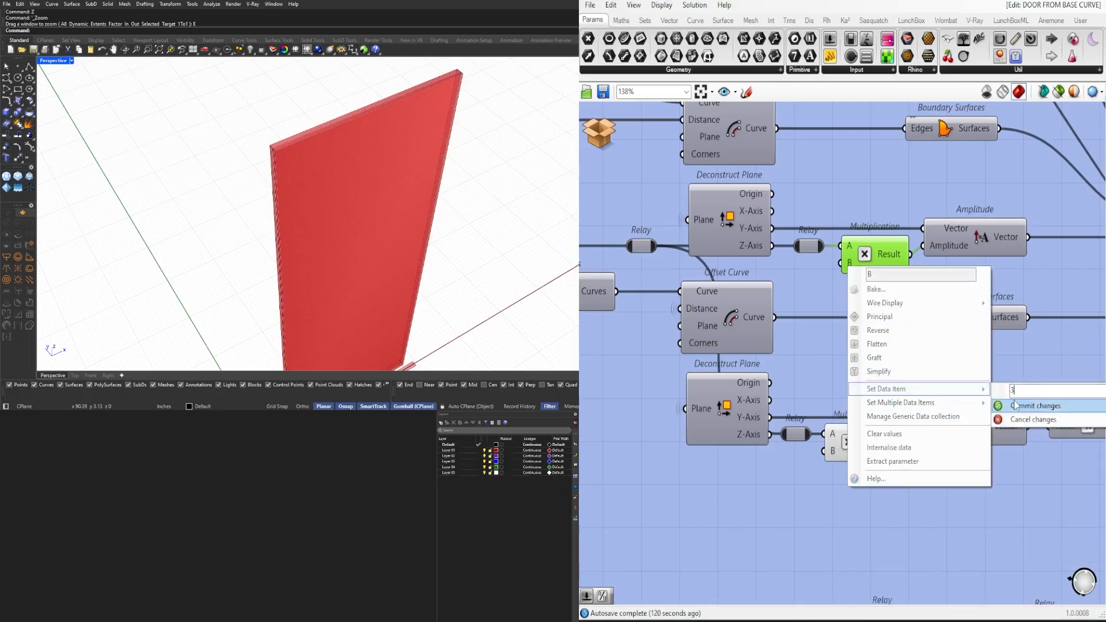
{"action": "left_click", "coordinate": [1015, 407]}
Step: Preview both Extrude components together to examine the door detail with the multiplied extrusion depths
{"action": "scroll", "coordinate": [917, 268], "scroll_direction": "down", "scroll_amount": 2}
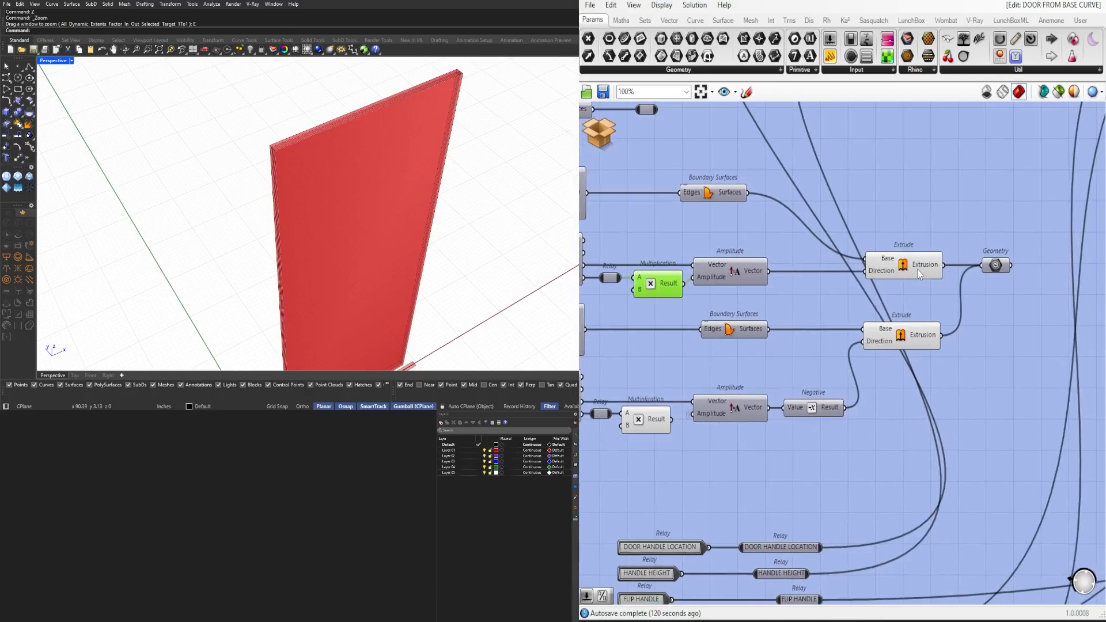
{"action": "left_click", "coordinate": [917, 268]}
{"action": "left_click", "coordinate": [904, 336], "text": "shift"}
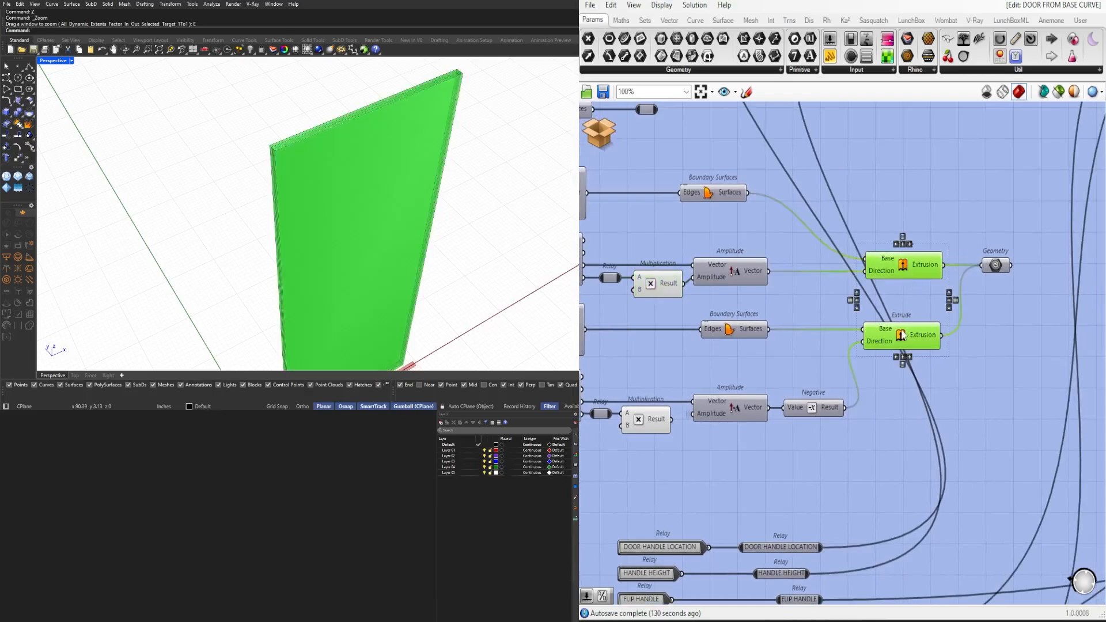
{"action": "left_click", "coordinate": [954, 321]}
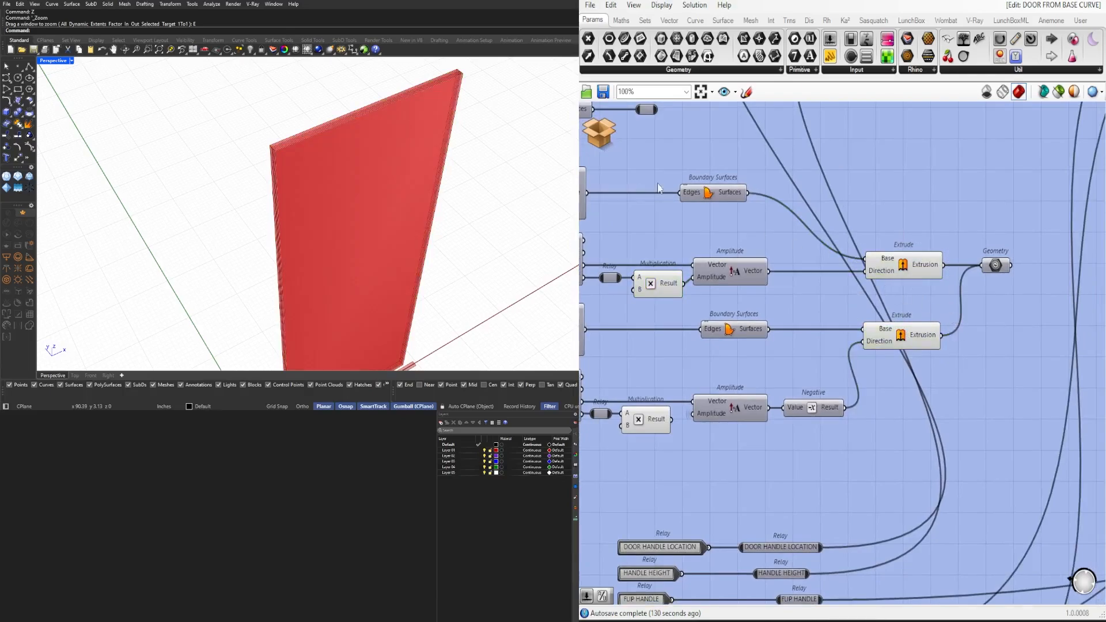
Step: Enable the preview of the Solid Difference component after the Rotate component to display the cut door panel
{"action": "scroll", "coordinate": [634, 174], "scroll_direction": "down", "scroll_amount": 5}
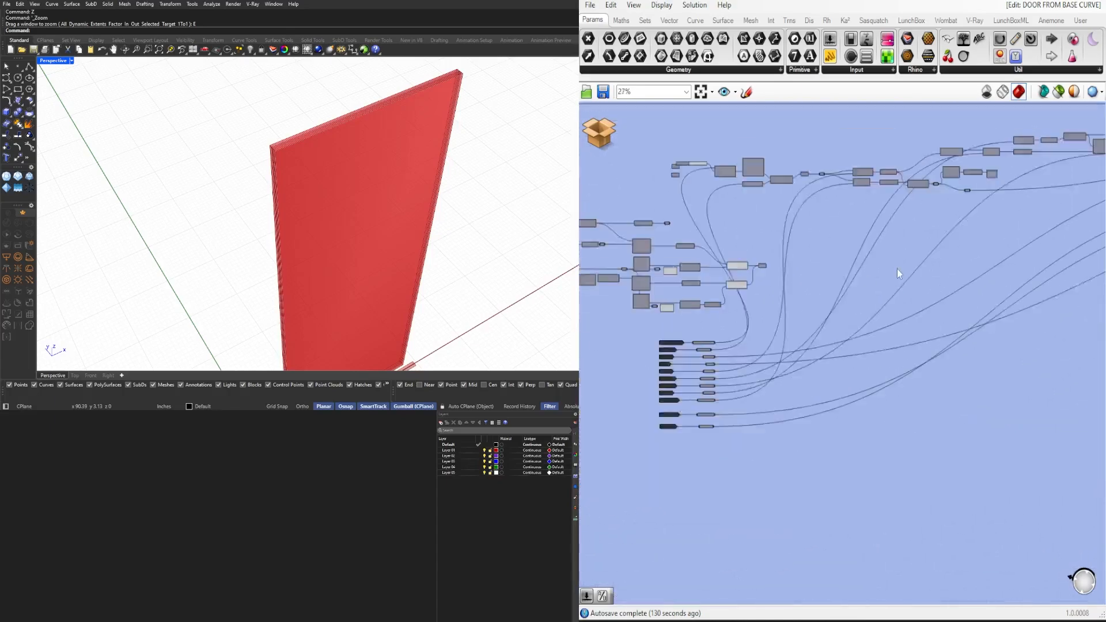
{"action": "scroll", "coordinate": [781, 271], "scroll_direction": "up", "scroll_amount": 1}
{"action": "scroll", "coordinate": [784, 263], "scroll_direction": "down", "scroll_amount": 5}
{"action": "right_click_drag", "start_coordinate": [990, 294], "coordinate": [818, 273]}
{"action": "scroll", "coordinate": [814, 288], "scroll_direction": "down", "scroll_amount": 3}
{"action": "scroll", "coordinate": [823, 246], "scroll_direction": "up", "scroll_amount": 13}
{"action": "right_click_drag", "start_coordinate": [744, 223], "coordinate": [791, 292]}
{"action": "left_click_drag", "start_coordinate": [896, 318], "coordinate": [834, 199]}
{"action": "scroll", "coordinate": [833, 199], "scroll_direction": "up", "scroll_amount": 1}
{"action": "middle_click", "coordinate": [852, 189]}
{"action": "left_click", "coordinate": [871, 167]}
{"action": "left_click", "coordinate": [879, 198]}
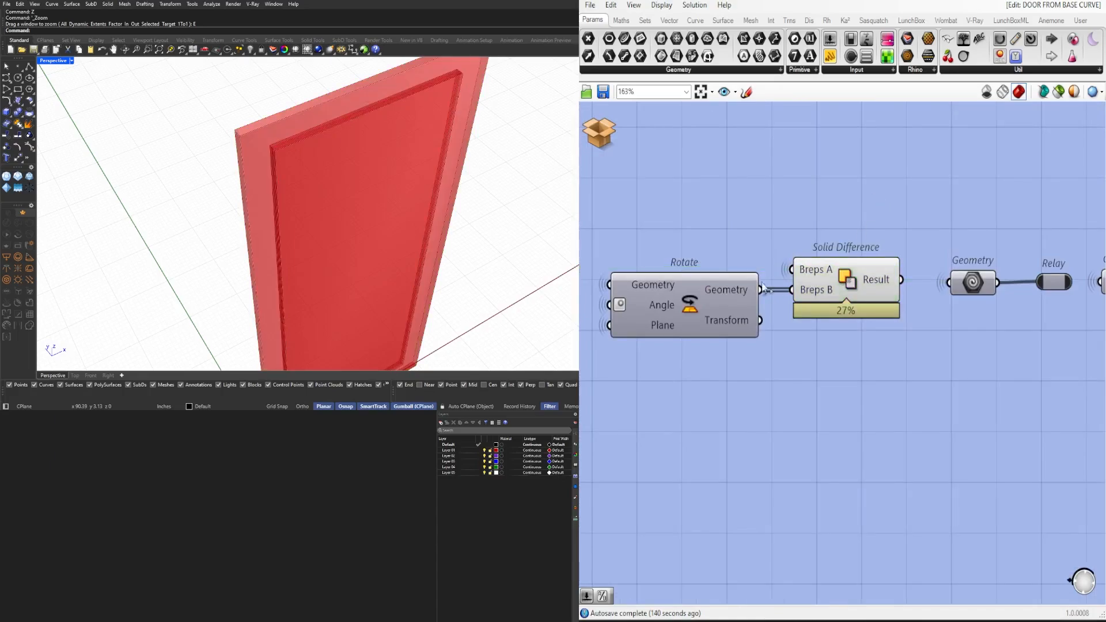
Step: Disable the preview of the two door detail Extrude components and their supporting components
{"action": "right_click_drag", "start_coordinate": [763, 285], "coordinate": [997, 259]}
{"action": "scroll", "coordinate": [996, 259], "scroll_direction": "down", "scroll_amount": 12}
{"action": "right_click_drag", "start_coordinate": [693, 321], "coordinate": [847, 395]}
{"action": "scroll", "coordinate": [742, 341], "scroll_direction": "up", "scroll_amount": 5}
{"action": "right_click_drag", "start_coordinate": [741, 344], "coordinate": [921, 345]}
{"action": "scroll", "coordinate": [921, 345], "scroll_direction": "up", "scroll_amount": 1}
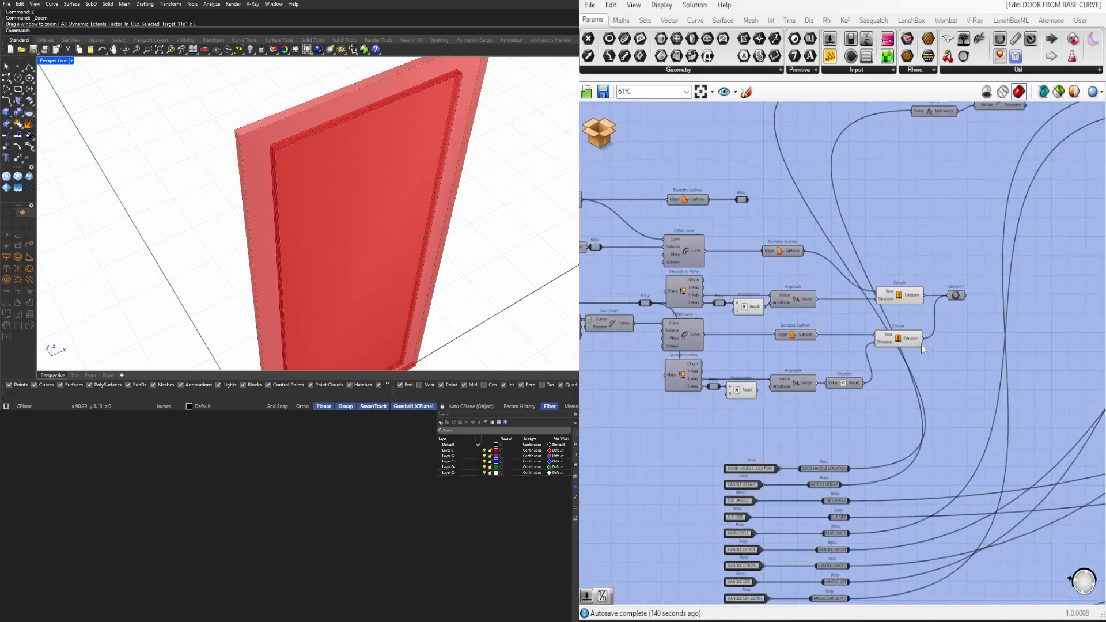
{"action": "left_click_drag", "start_coordinate": [968, 407], "coordinate": [721, 277]}
{"action": "middle_click", "coordinate": [768, 262]}
{"action": "left_click", "coordinate": [791, 237]}
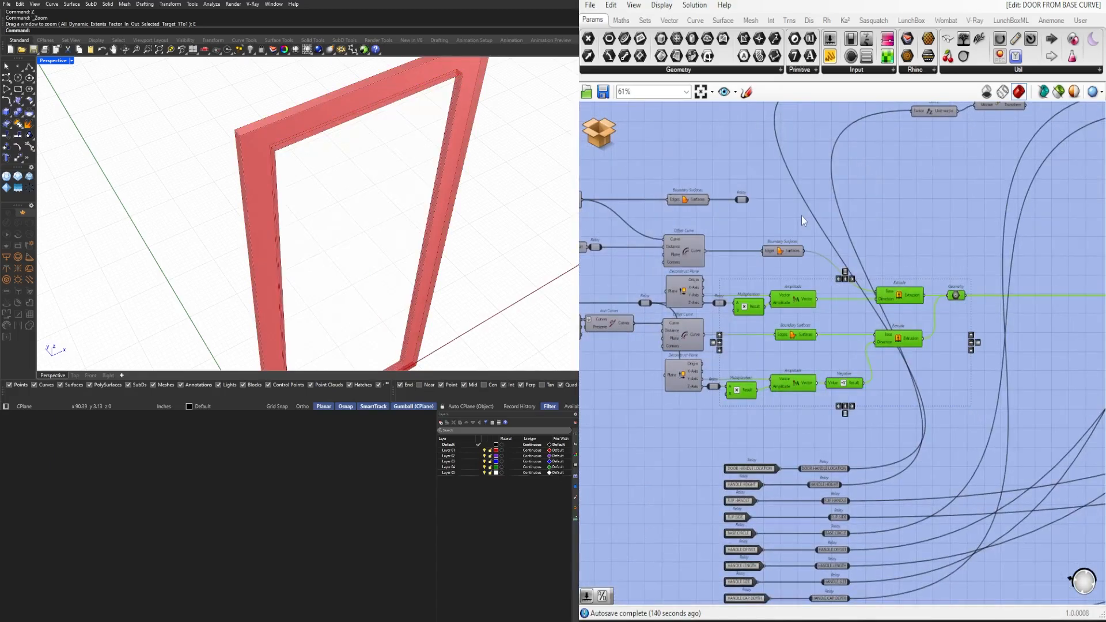
{"action": "left_click", "coordinate": [855, 235]}
Step: Move the relay feeding the Deconstruct Plane branches further upstream, clear of the Join Curves component
{"action": "right_click_drag", "start_coordinate": [712, 296], "coordinate": [814, 293]}
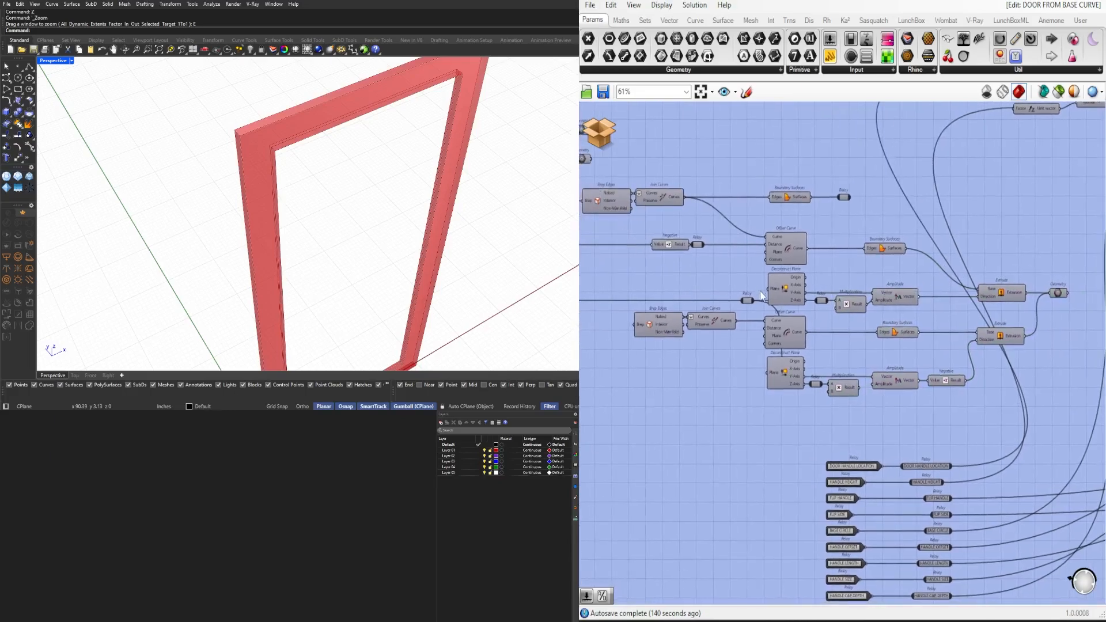
{"action": "right_click_drag", "start_coordinate": [741, 295], "coordinate": [807, 304]}
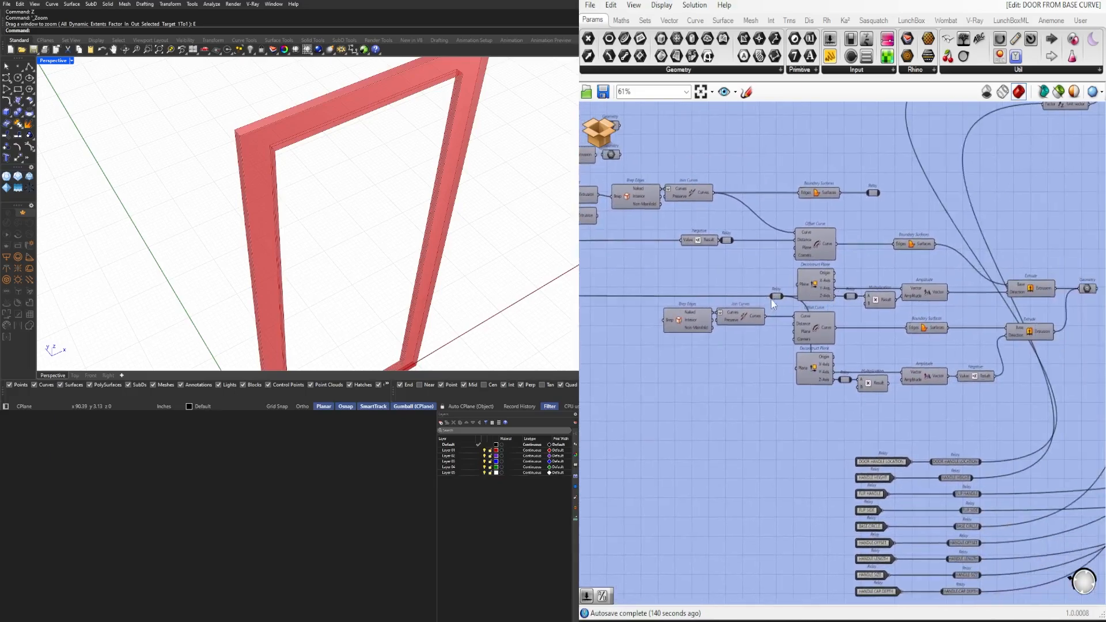
{"action": "left_click_drag", "start_coordinate": [773, 298], "coordinate": [636, 297]}
{"action": "right_click_drag", "start_coordinate": [851, 316], "coordinate": [793, 316]}
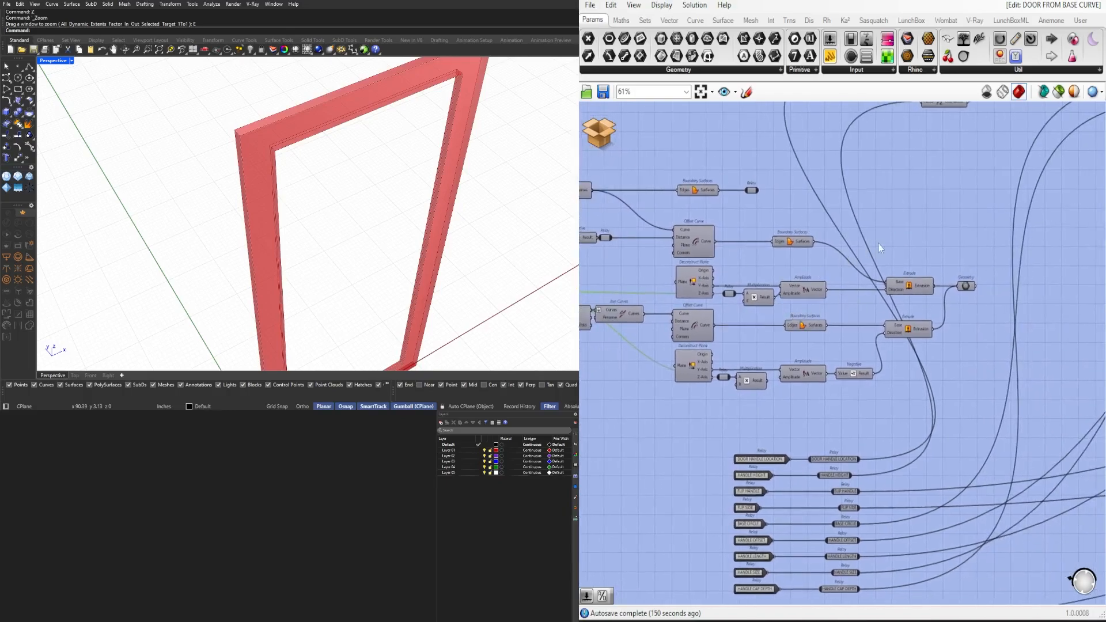
Step: Add a Discontinuity component in the free space above the two Extrude components
{"action": "scroll", "coordinate": [802, 239], "scroll_direction": "up", "scroll_amount": 2}
{"action": "left_click", "coordinate": [789, 242]}
{"action": "double_click", "coordinate": [938, 195]}
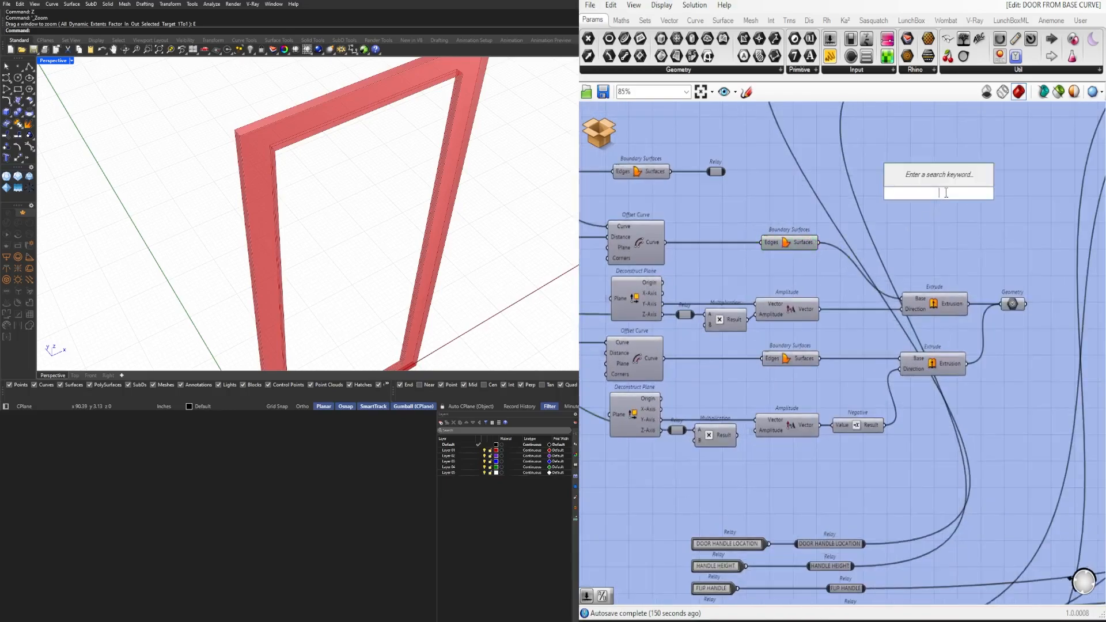
{"action": "type", "text": "DIS"}
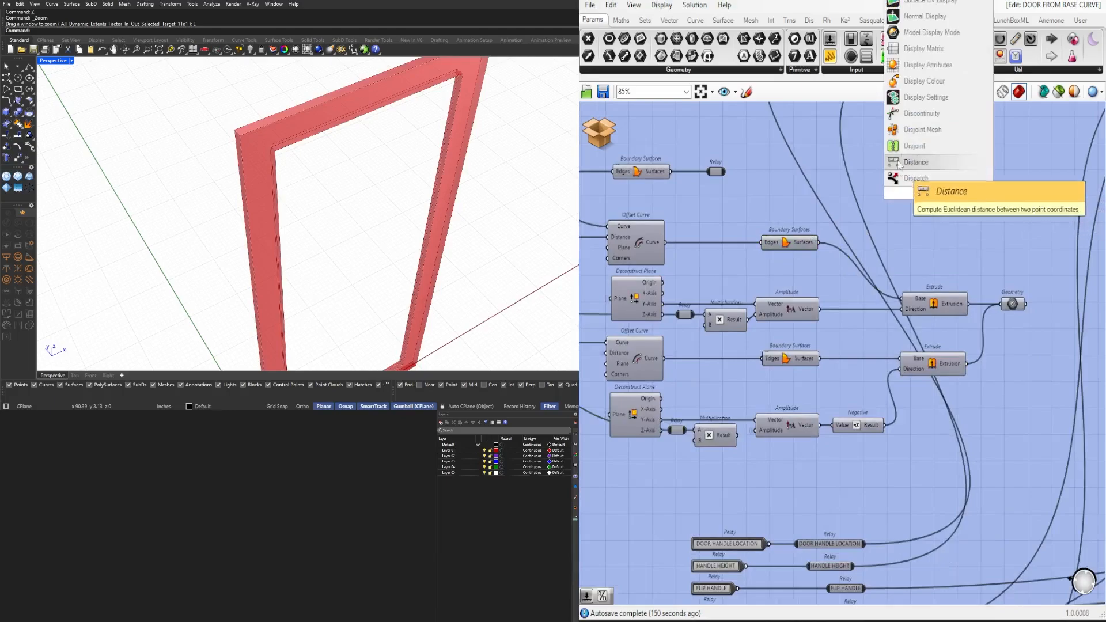
{"action": "left_click", "coordinate": [928, 116]}
{"action": "left_click_drag", "start_coordinate": [935, 193], "coordinate": [958, 173]}
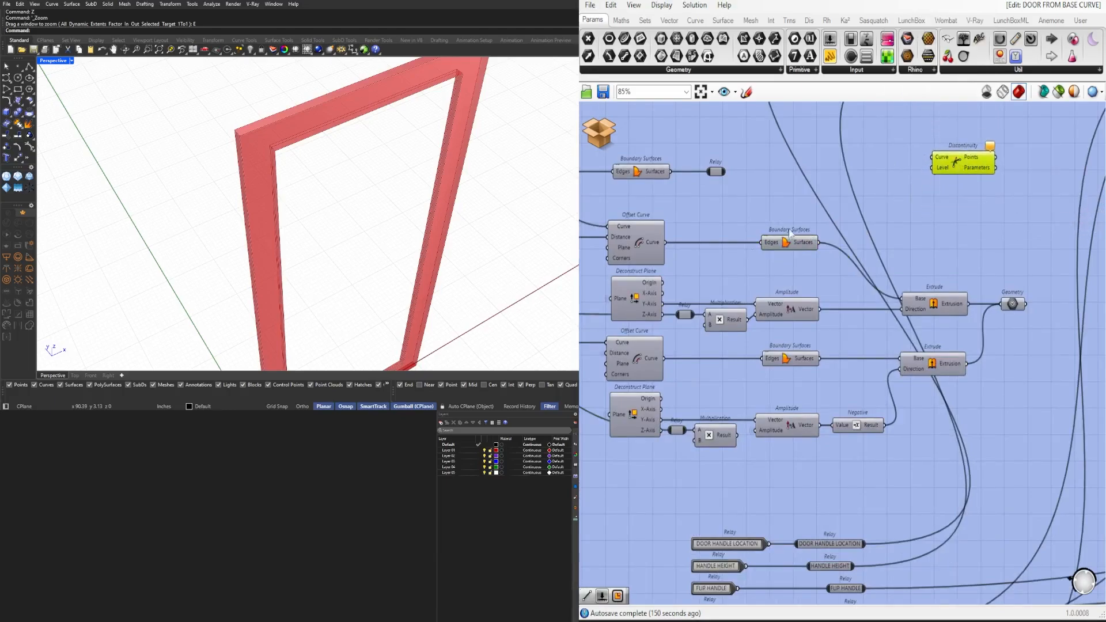
Step: Wire the upper Offset Curve into the Discontinuity component, and feed the lower Offset Curve into a second copy of it
{"action": "left_click_drag", "start_coordinate": [666, 242], "coordinate": [884, 192]}
{"action": "left_click_drag", "start_coordinate": [664, 358], "coordinate": [862, 187]}
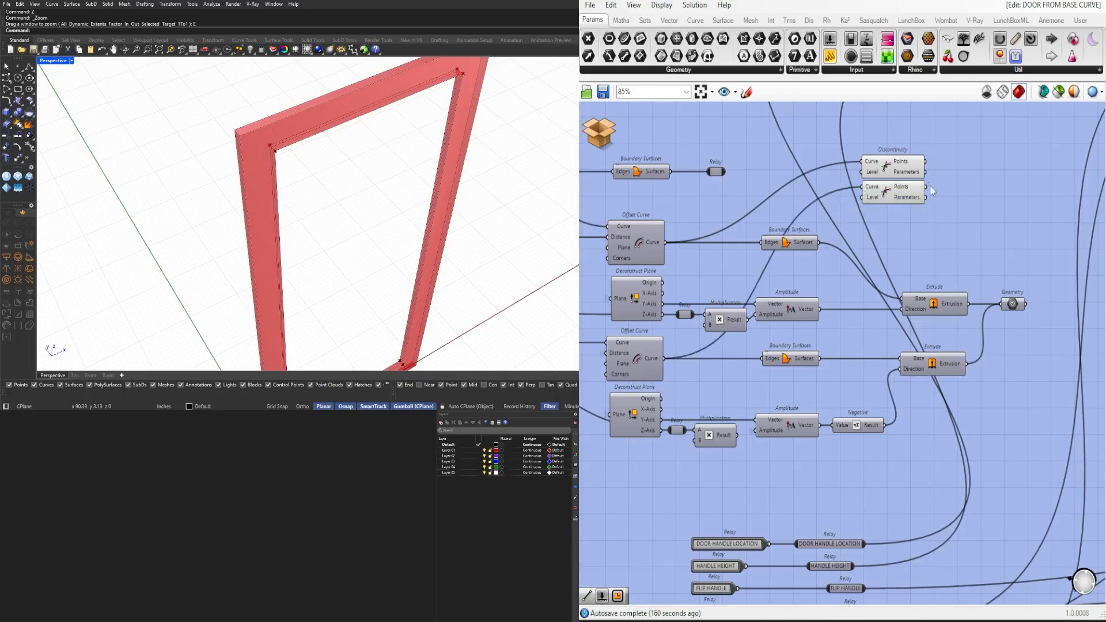
Step: Search for the Average component to place after the two Discontinuity components
{"action": "double_click", "coordinate": [959, 186]}
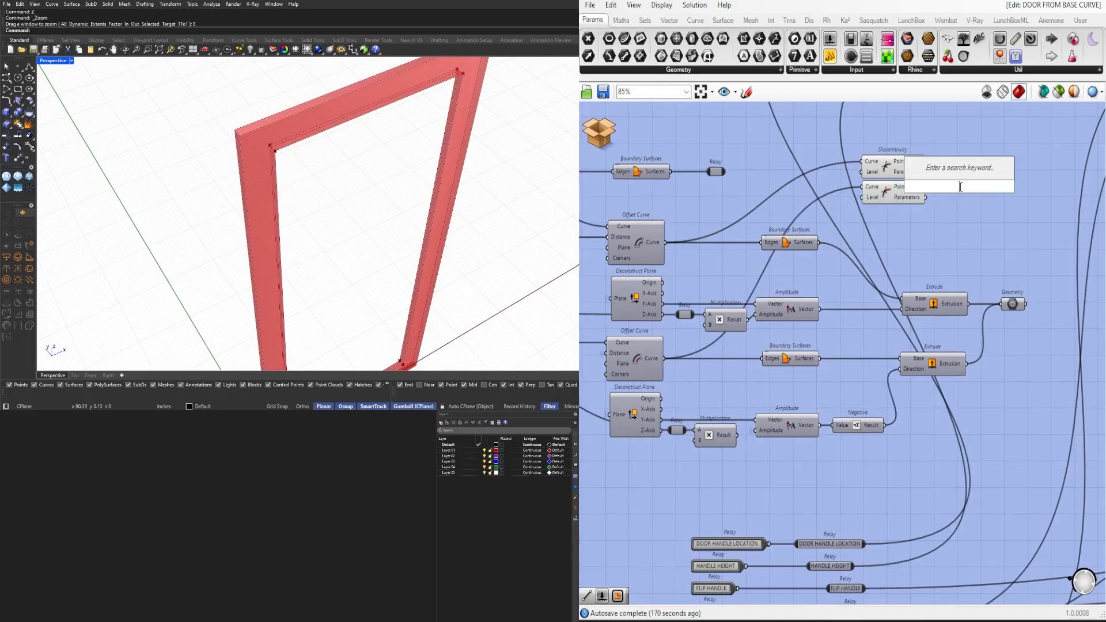
{"action": "type", "text": "AVERA"}
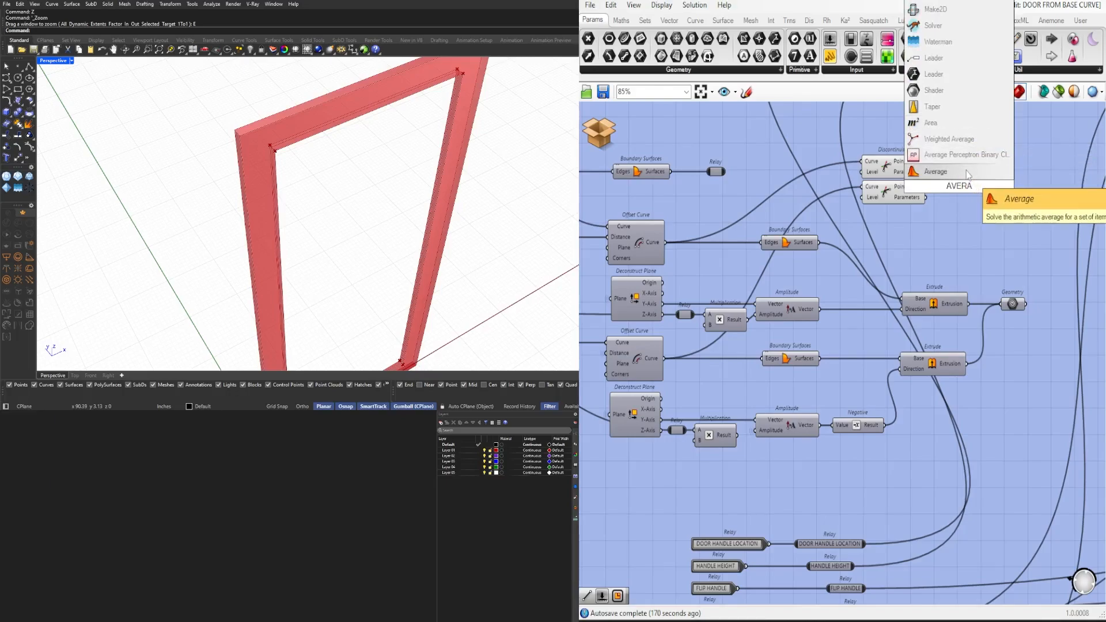
Step: Add an Average component, feed it the Points of both Discontinuity components and graft its input
{"action": "left_click", "coordinate": [967, 173]}
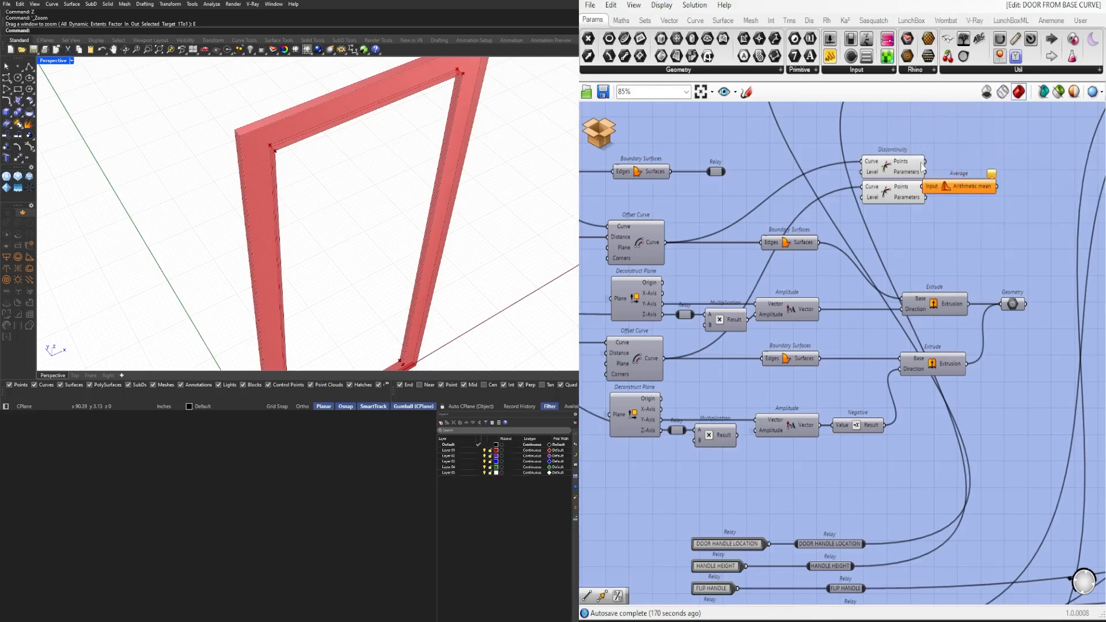
{"action": "left_click_drag", "start_coordinate": [928, 190], "coordinate": [955, 178]}
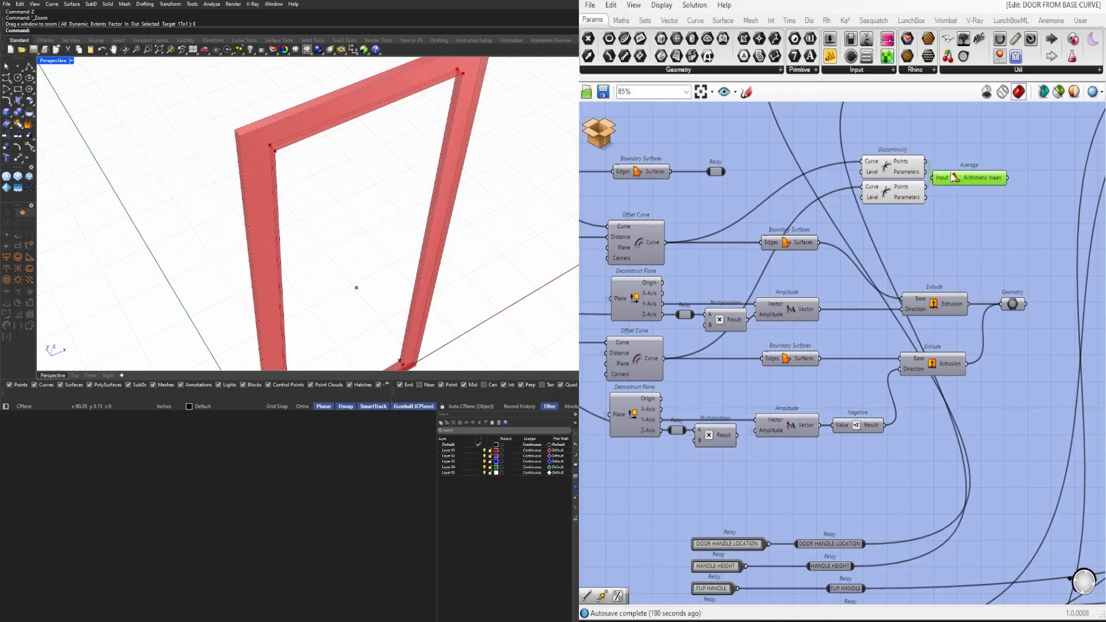
{"action": "right_click", "coordinate": [947, 182]}
{"action": "left_click", "coordinate": [991, 286]}
{"action": "left_click_drag", "start_coordinate": [959, 177], "coordinate": [986, 177]}
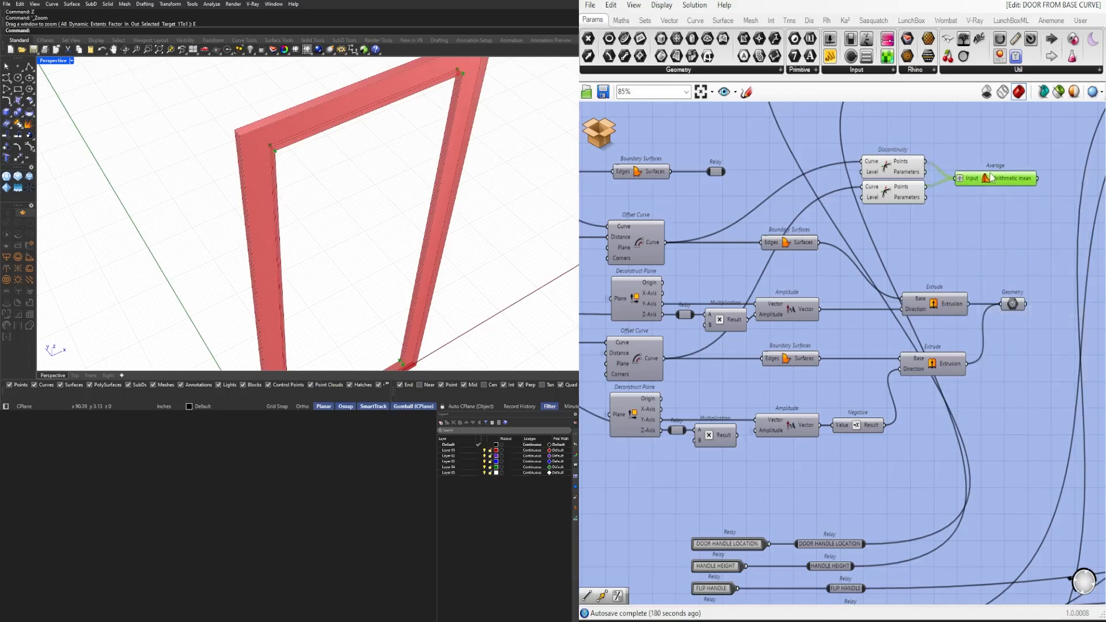
Step: Graft the Points output of both Discontinuity components and turn off grafting on the Average input
{"action": "right_click", "coordinate": [903, 163]}
{"action": "left_click", "coordinate": [927, 246]}
{"action": "right_click", "coordinate": [913, 186]}
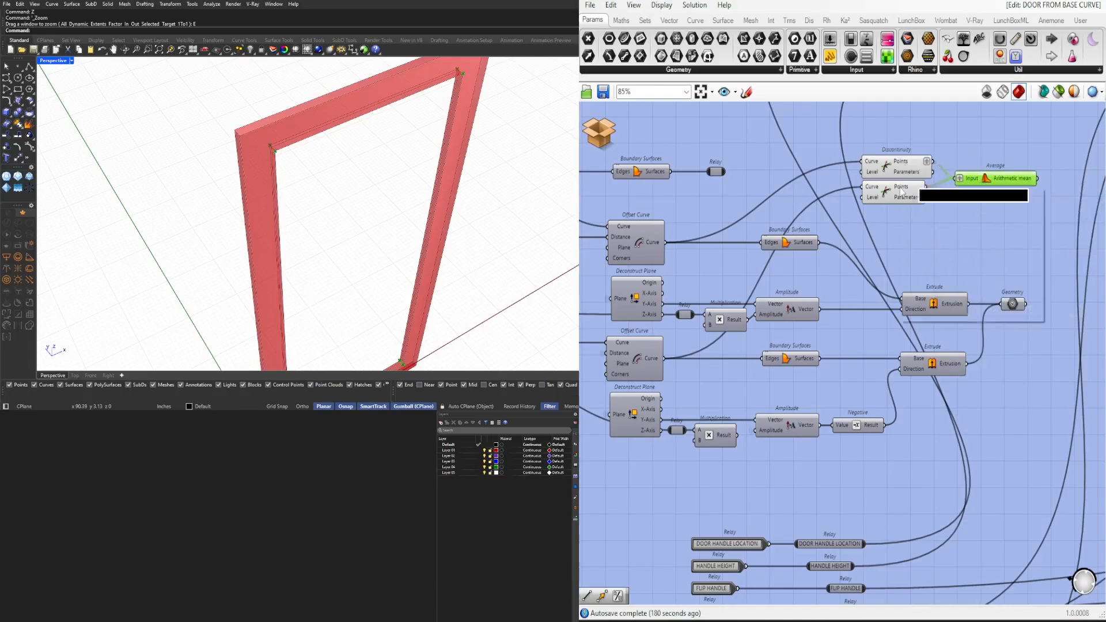
{"action": "left_click", "coordinate": [917, 266]}
{"action": "scroll", "coordinate": [957, 197], "scroll_direction": "up", "scroll_amount": 2}
{"action": "scroll", "coordinate": [957, 197], "scroll_direction": "up", "scroll_amount": 2}
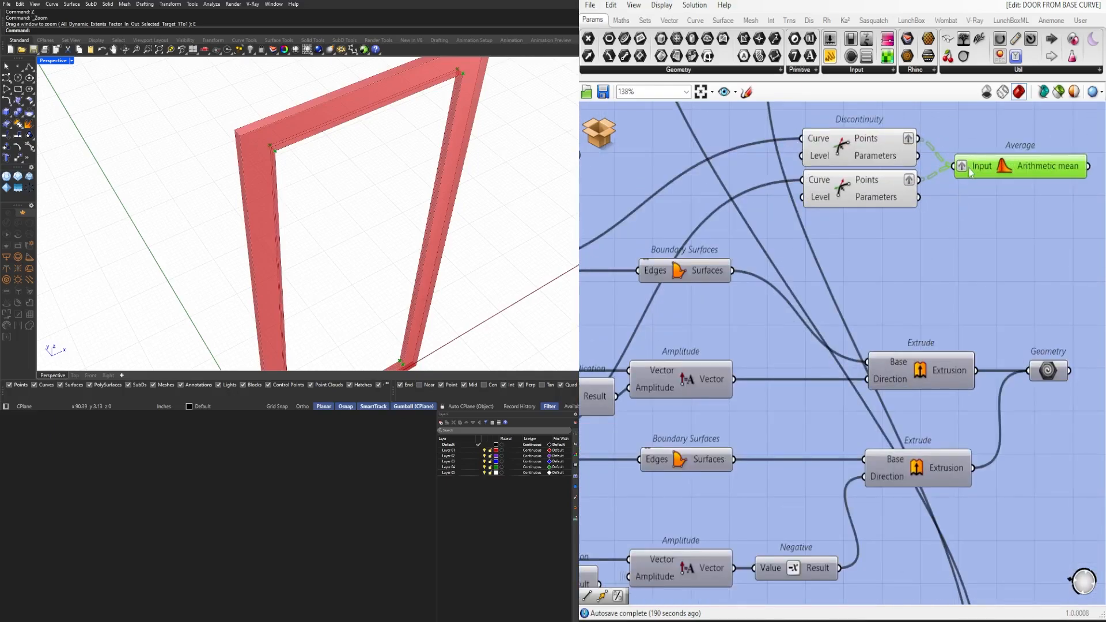
{"action": "right_click", "coordinate": [958, 163]}
{"action": "left_click", "coordinate": [973, 272]}
Step: Select the two Discontinuity components and turn off their preview
{"action": "scroll", "coordinate": [918, 223], "scroll_direction": "down", "scroll_amount": 2}
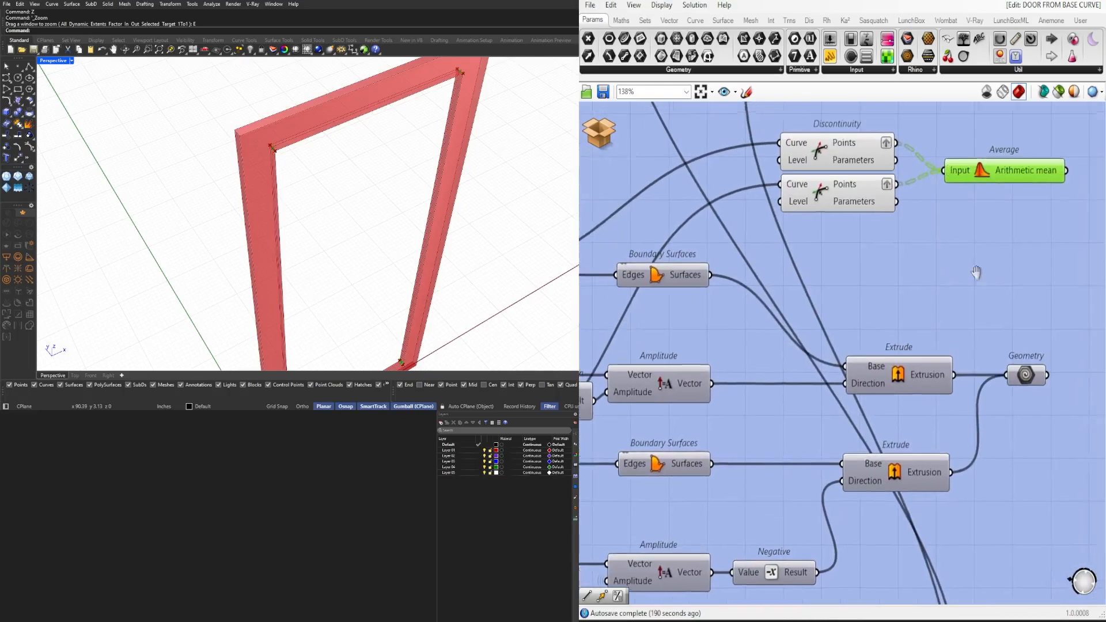
{"action": "scroll", "coordinate": [827, 224], "scroll_direction": "down", "scroll_amount": 2}
{"action": "left_click_drag", "start_coordinate": [830, 235], "coordinate": [804, 144]}
{"action": "middle_click", "coordinate": [804, 144]}
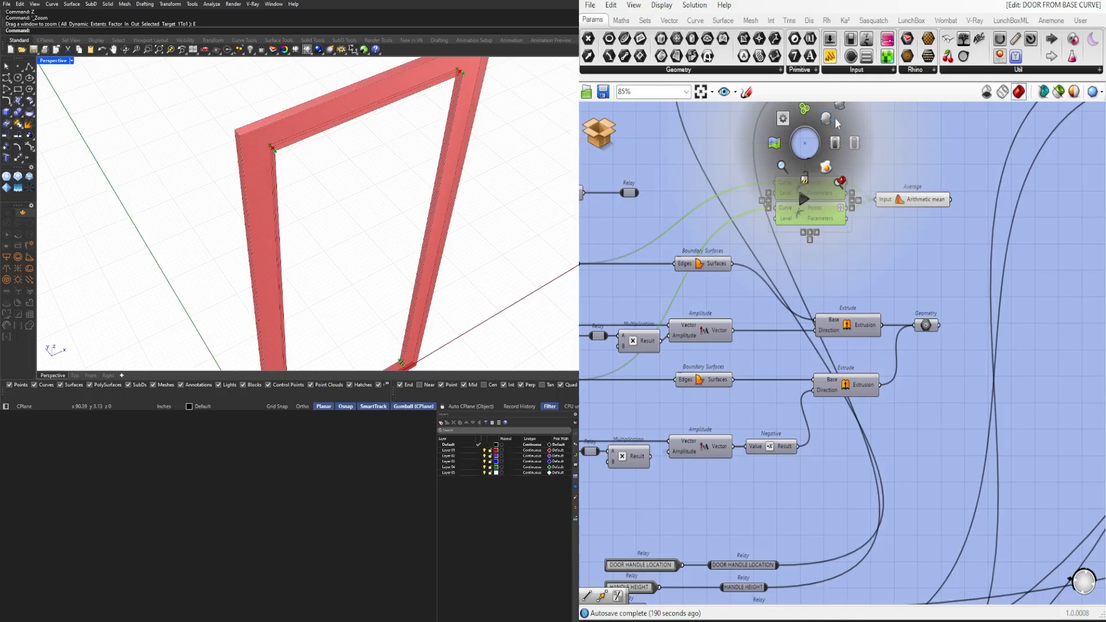
{"action": "left_click", "coordinate": [834, 118]}
{"action": "left_click", "coordinate": [898, 134]}
Step: Place the Average component closer to the two Discontinuity components and shift all three together on the canvas
{"action": "scroll", "coordinate": [915, 194], "scroll_direction": "up", "scroll_amount": 2}
{"action": "left_click_drag", "start_coordinate": [915, 200], "coordinate": [906, 200]}
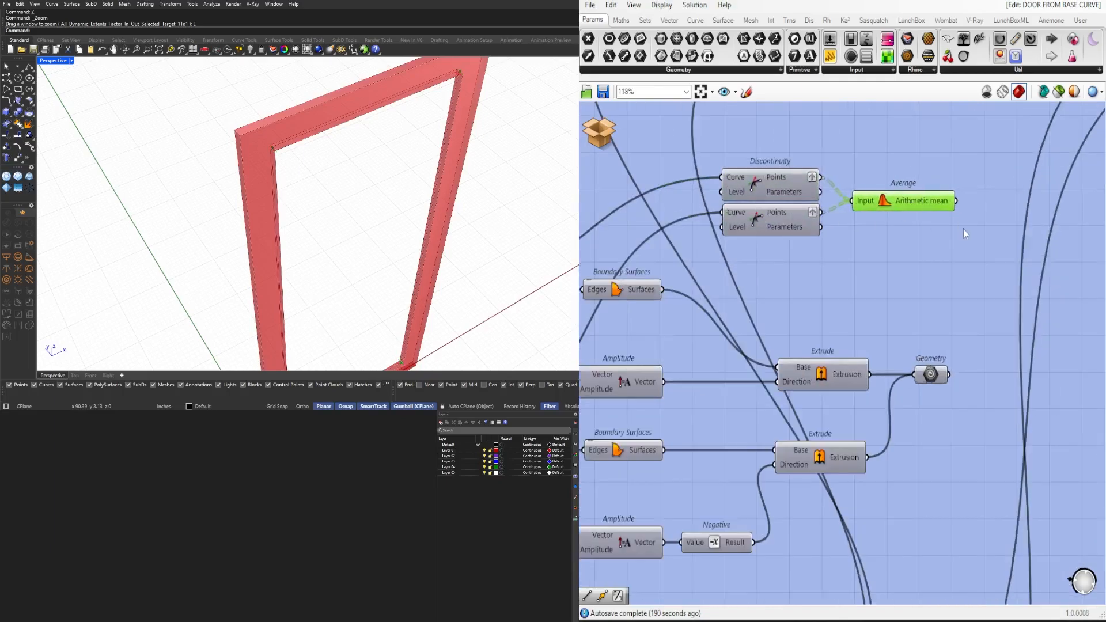
{"action": "right_click_drag", "start_coordinate": [966, 253], "coordinate": [939, 254]}
{"action": "left_click_drag", "start_coordinate": [938, 265], "coordinate": [761, 183]}
{"action": "left_click_drag", "start_coordinate": [760, 182], "coordinate": [728, 174]}
Step: Add a PolyLine component beside Average and feed the arithmetic mean into its Vertices input
{"action": "right_click_drag", "start_coordinate": [972, 185], "coordinate": [904, 231]}
{"action": "double_click", "coordinate": [911, 230]}
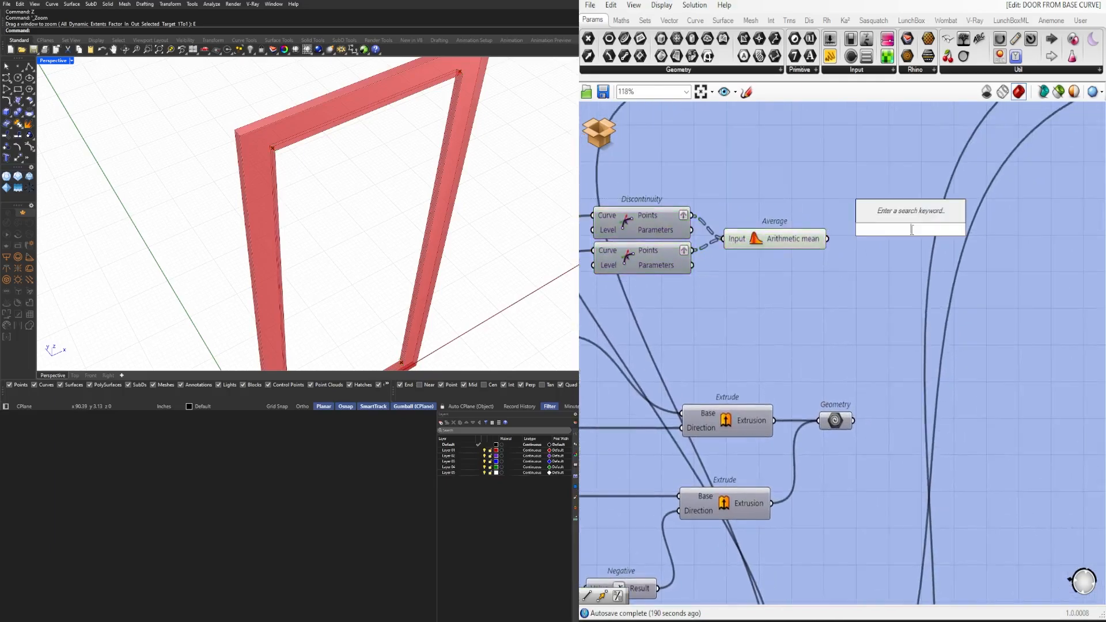
{"action": "type", "text": "POL"}
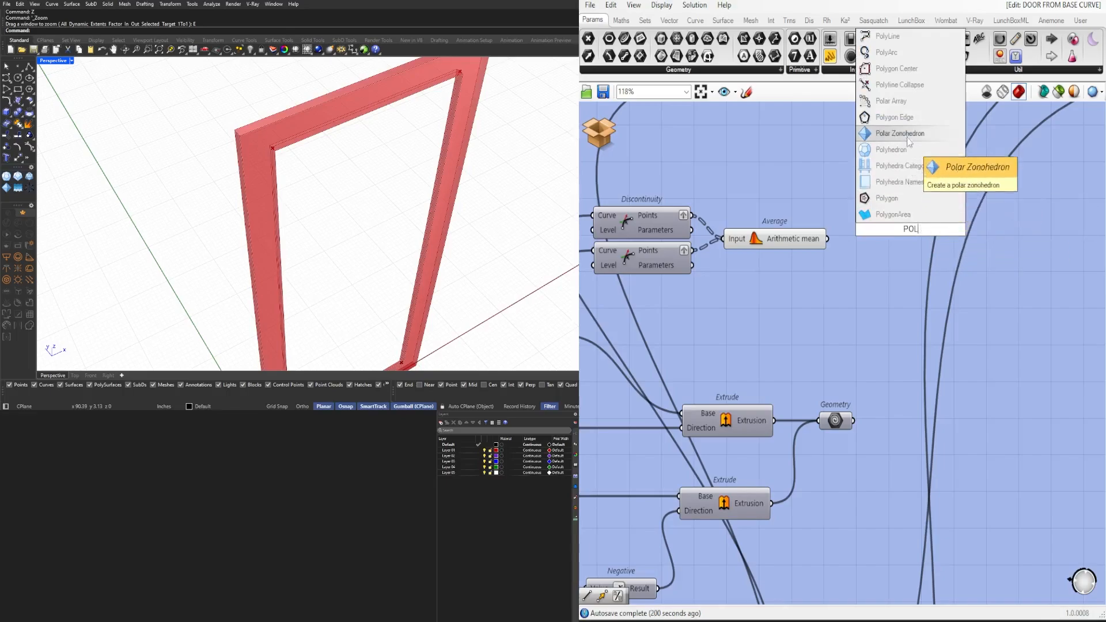
{"action": "type", "text": "YLI"}
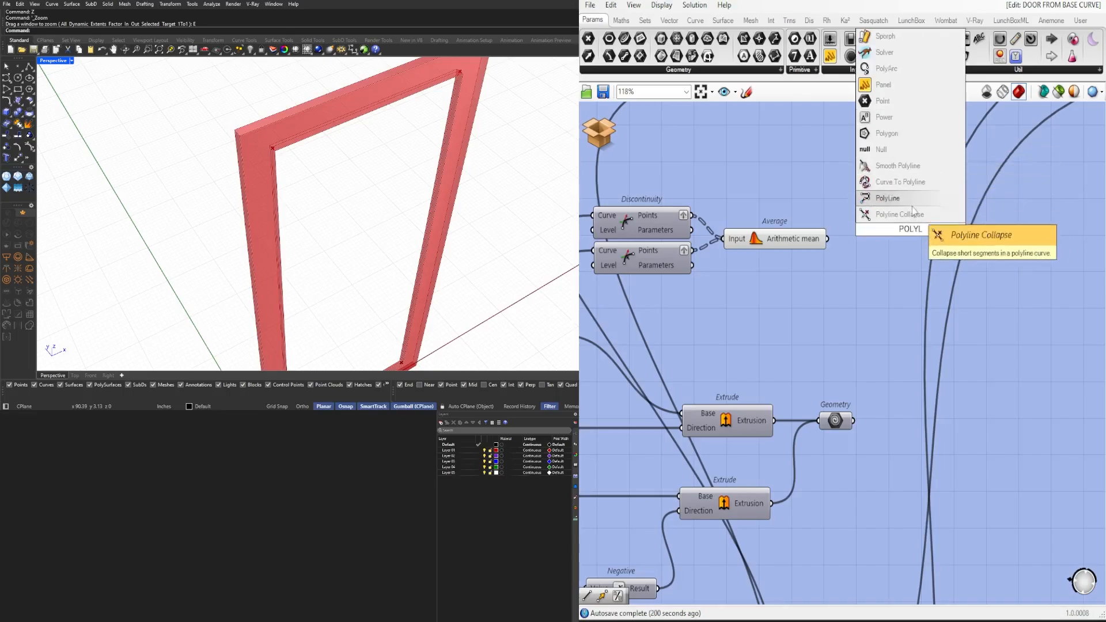
{"action": "left_click", "coordinate": [911, 202]}
{"action": "left_click_drag", "start_coordinate": [856, 229], "coordinate": [855, 263]}
Step: Flatten the PolyLine's Vertices input and set its Closed input to True
{"action": "right_click", "coordinate": [856, 264]}
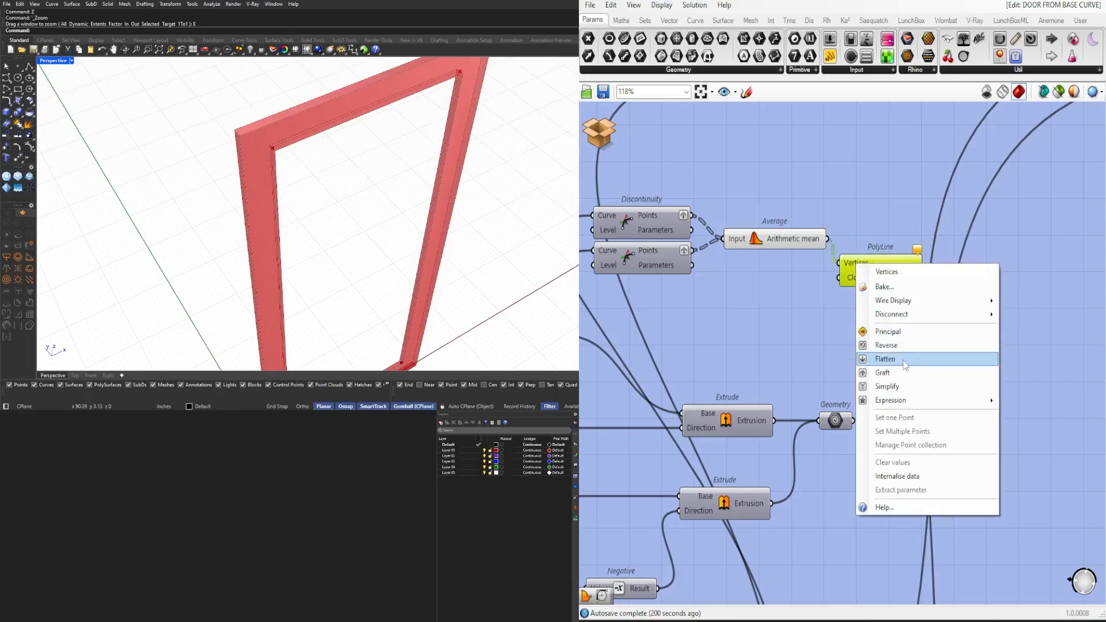
{"action": "left_click", "coordinate": [881, 357]}
{"action": "right_click", "coordinate": [853, 281]}
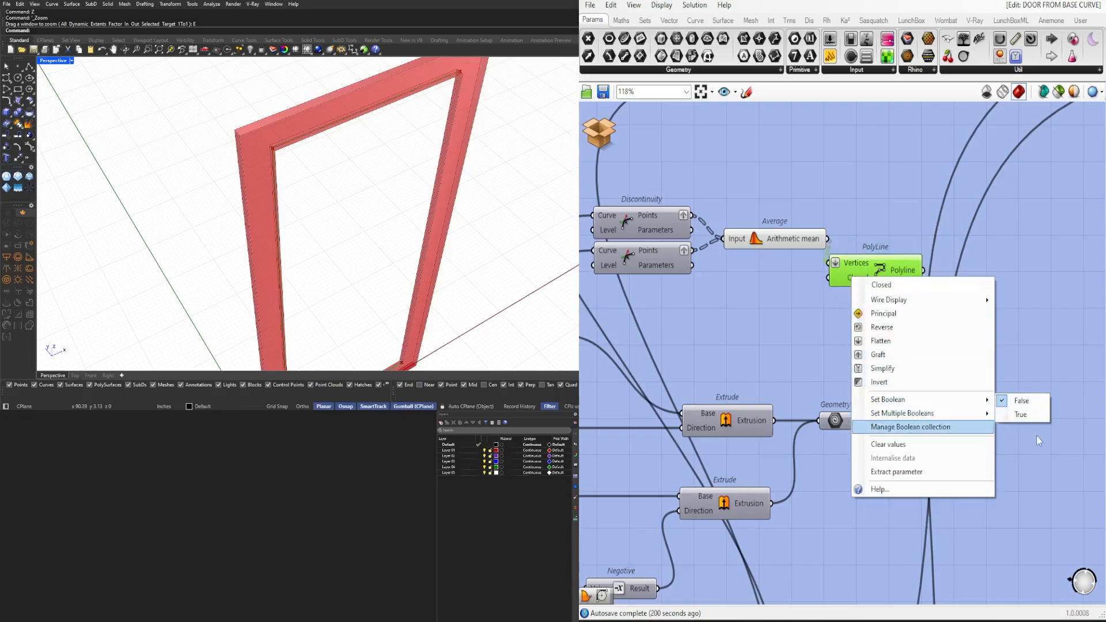
{"action": "left_click", "coordinate": [1020, 413]}
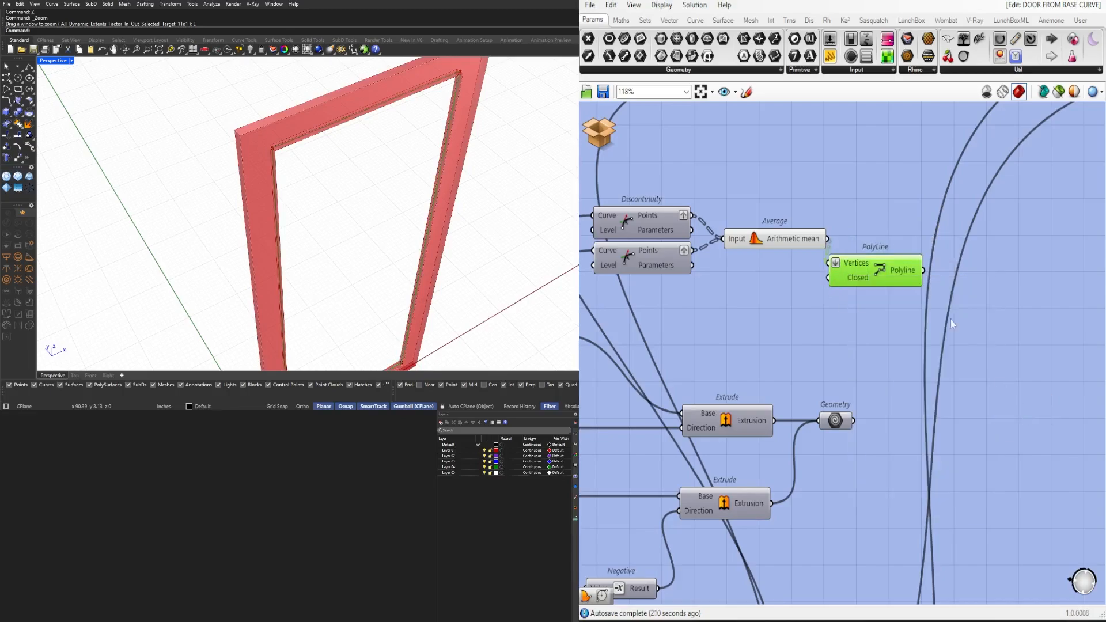
{"action": "left_click_drag", "start_coordinate": [883, 259], "coordinate": [893, 253]}
Step: Move the Discontinuity, Average and PolyLine components together to the empty canvas area below the rest of the definition
{"action": "scroll", "coordinate": [896, 247], "scroll_direction": "down", "scroll_amount": 6}
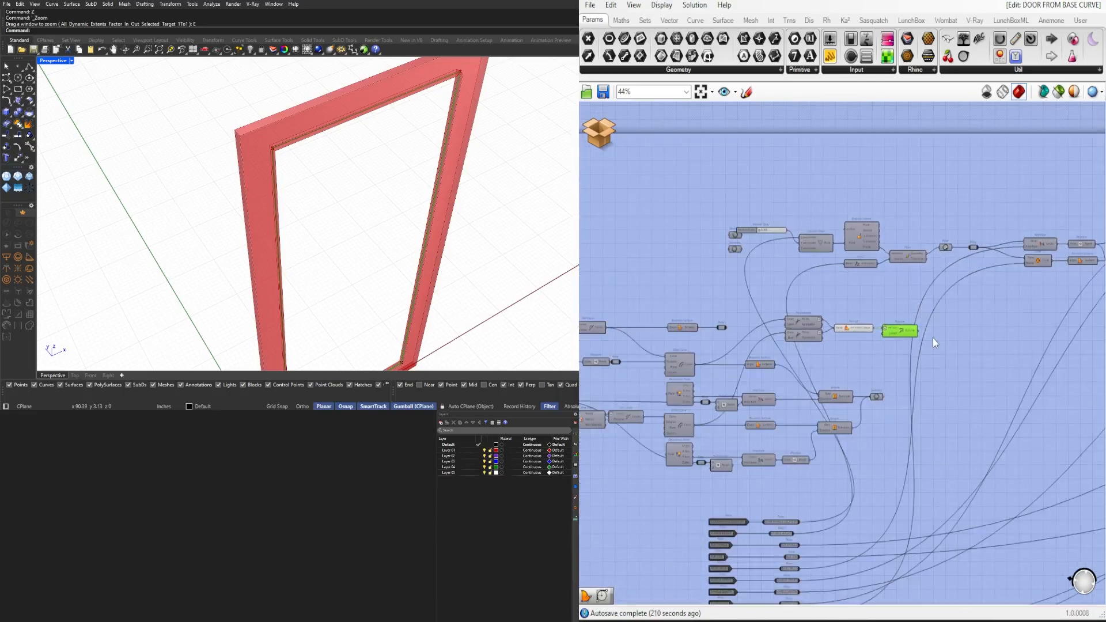
{"action": "scroll", "coordinate": [906, 200], "scroll_direction": "down", "scroll_amount": 4}
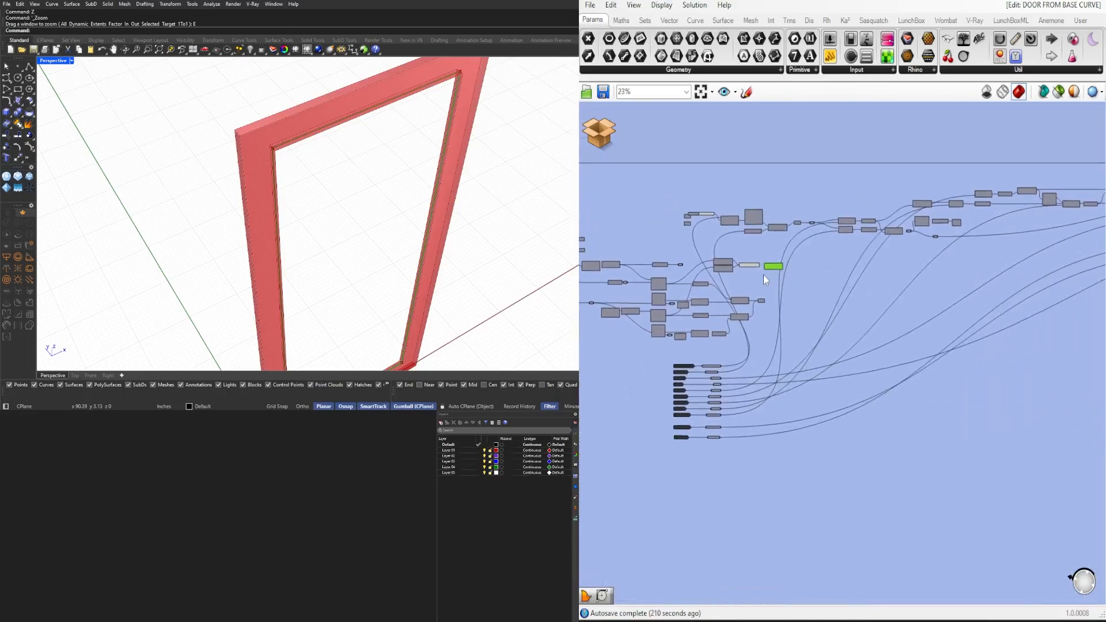
{"action": "left_click_drag", "start_coordinate": [838, 288], "coordinate": [817, 447]}
{"action": "scroll", "coordinate": [821, 452], "scroll_direction": "up", "scroll_amount": 4}
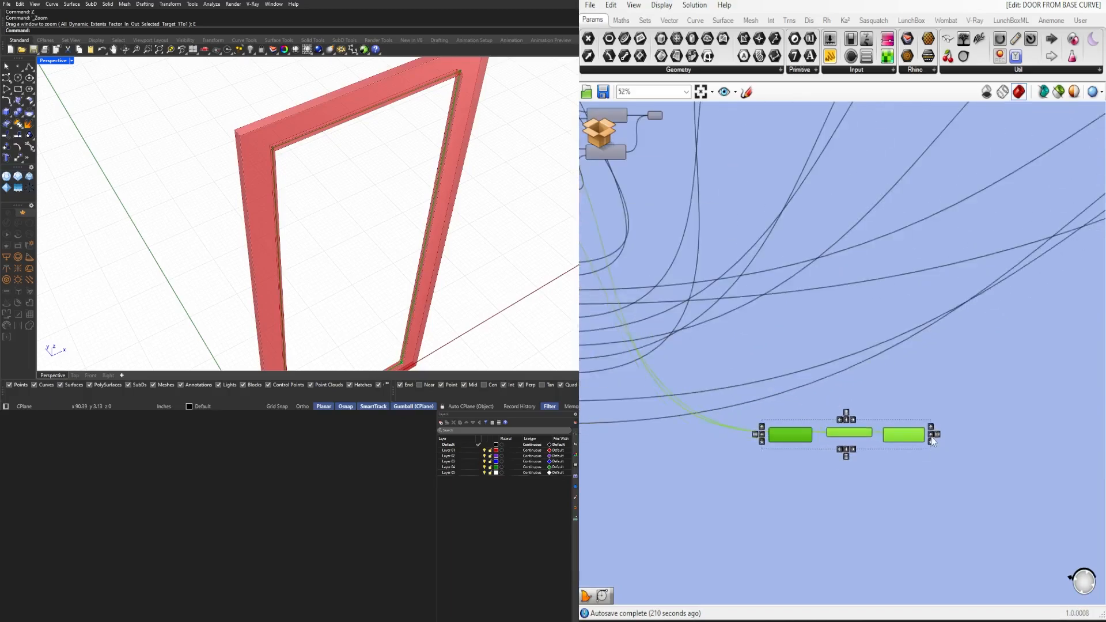
{"action": "scroll", "coordinate": [951, 447], "scroll_direction": "up", "scroll_amount": 2}
{"action": "left_click", "coordinate": [974, 452]}
{"action": "scroll", "coordinate": [848, 405], "scroll_direction": "up", "scroll_amount": 3}
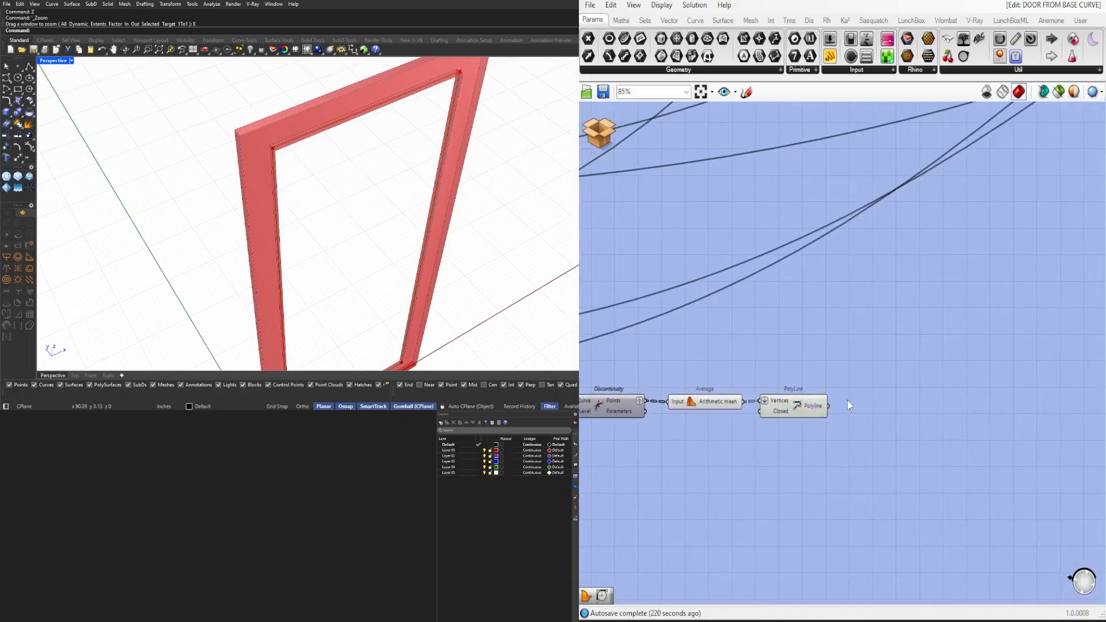
{"action": "left_click", "coordinate": [795, 410]}
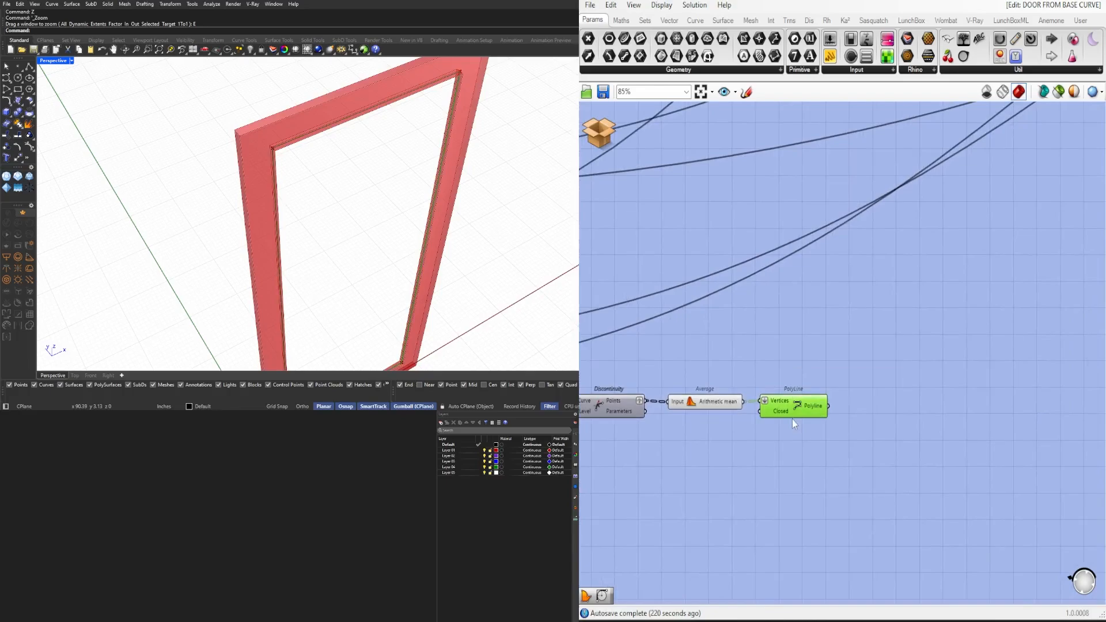
{"action": "double_click", "coordinate": [929, 407]}
{"action": "left_click_drag", "start_coordinate": [795, 410], "coordinate": [805, 412]}
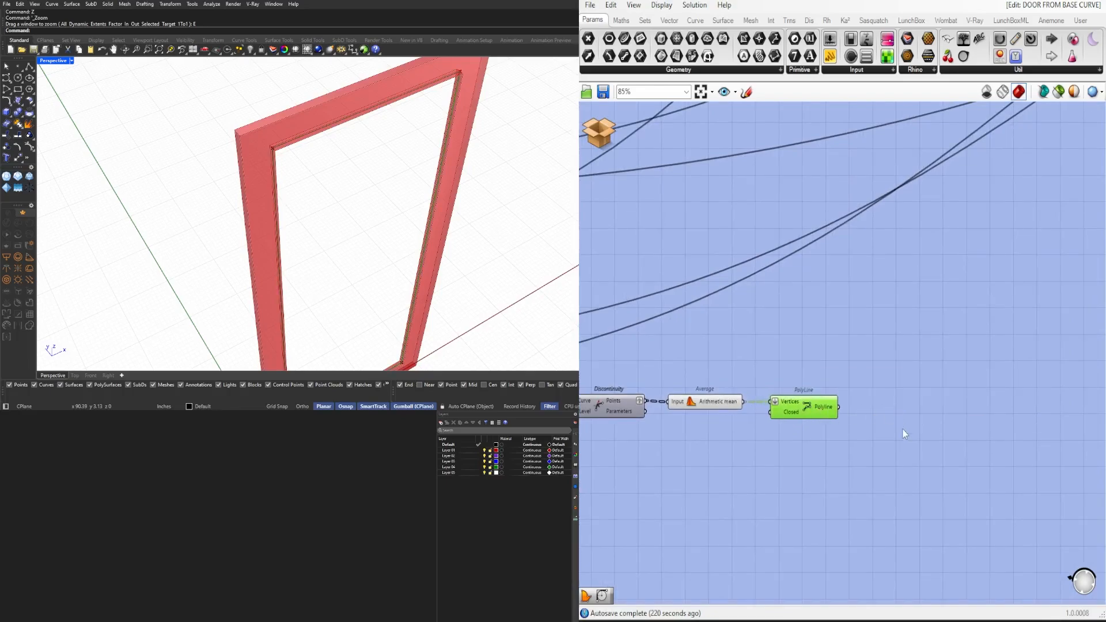
Step: Add a List Item component below PolyLine, feed the arithmetic mean into its List input and flatten that input
{"action": "double_click", "coordinate": [829, 463]}
{"action": "type", "text": "ITEM"}
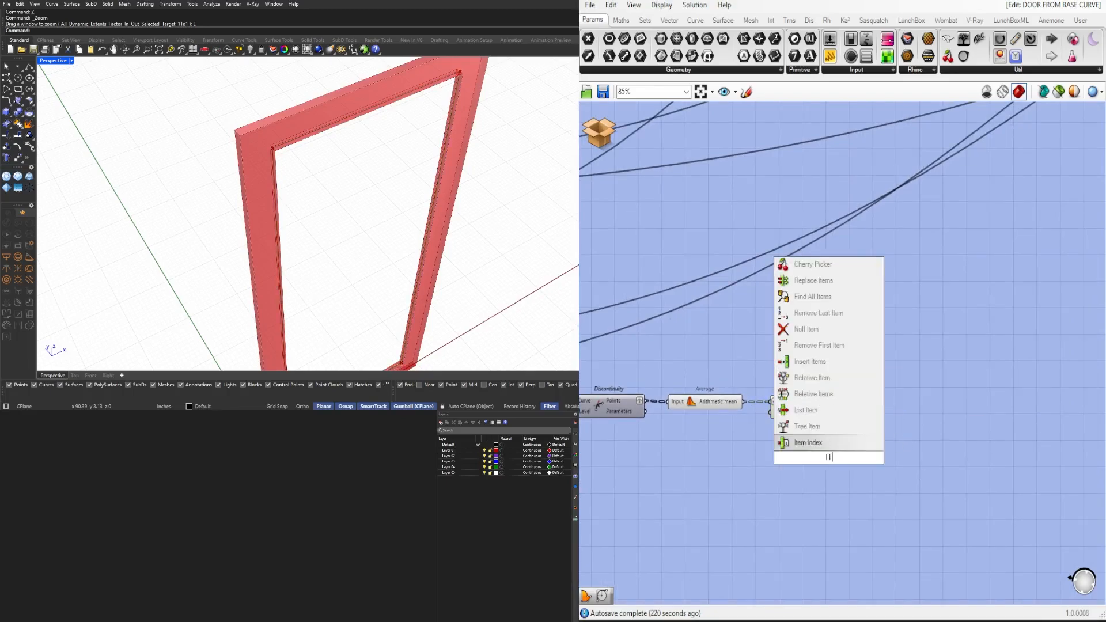
{"action": "left_click", "coordinate": [807, 427]}
{"action": "scroll", "coordinate": [742, 417], "scroll_direction": "up", "scroll_amount": 1}
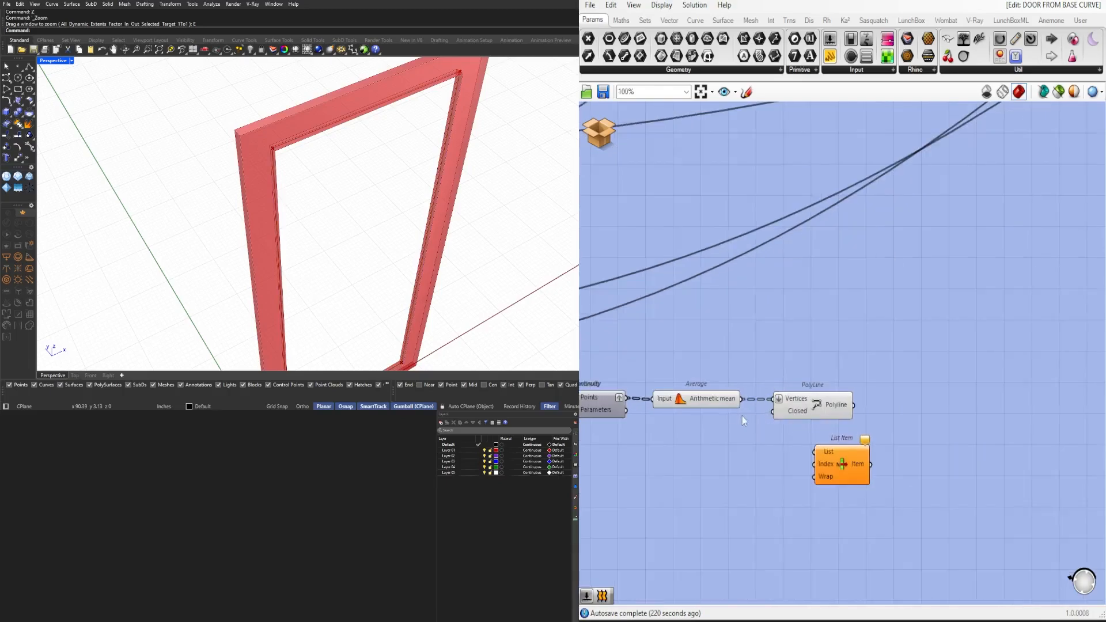
{"action": "left_click_drag", "start_coordinate": [742, 399], "coordinate": [805, 453]}
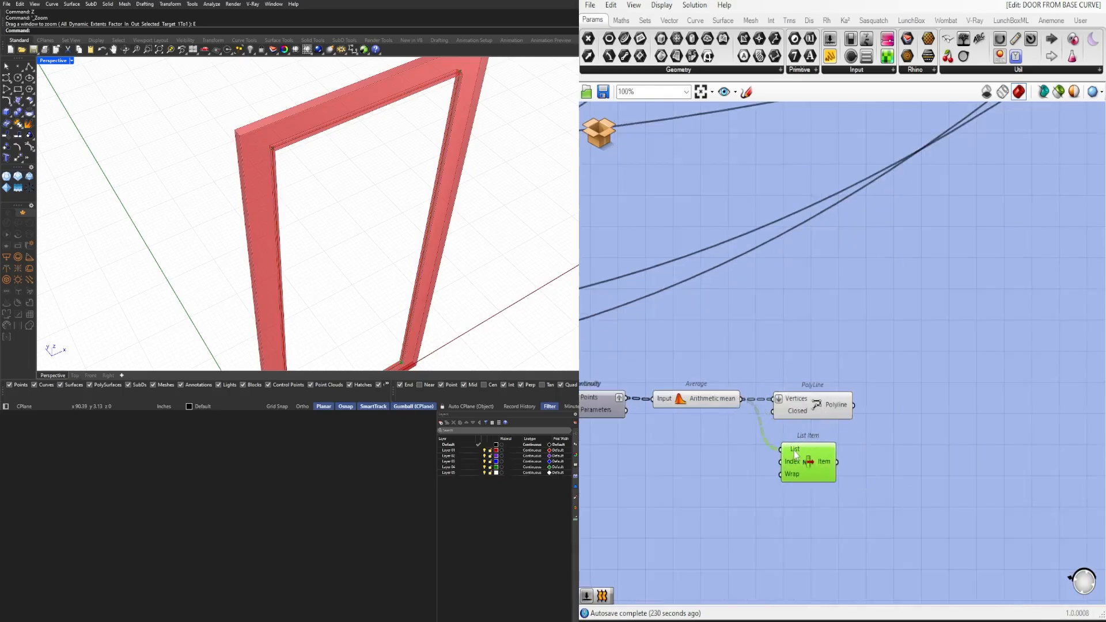
{"action": "right_click", "coordinate": [795, 452]}
{"action": "left_click", "coordinate": [824, 474]}
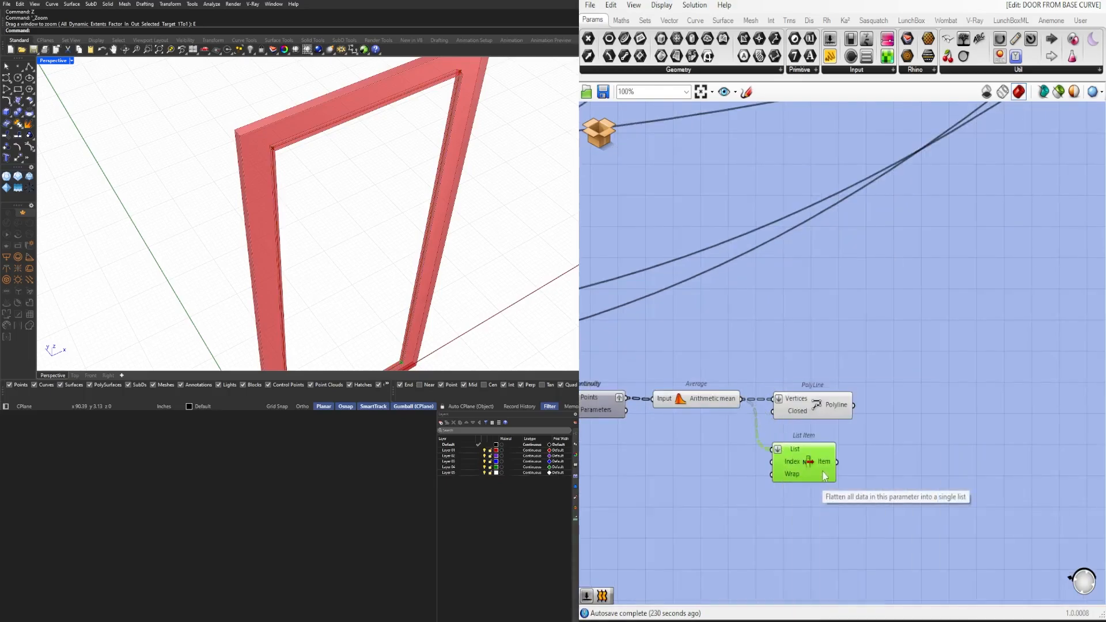
Step: Extend the List Item component with the additional outputs +1, +2 and +3
{"action": "scroll", "coordinate": [825, 474], "scroll_direction": "up", "scroll_amount": 4}
{"action": "scroll", "coordinate": [424, 333], "scroll_direction": "down", "scroll_amount": 4}
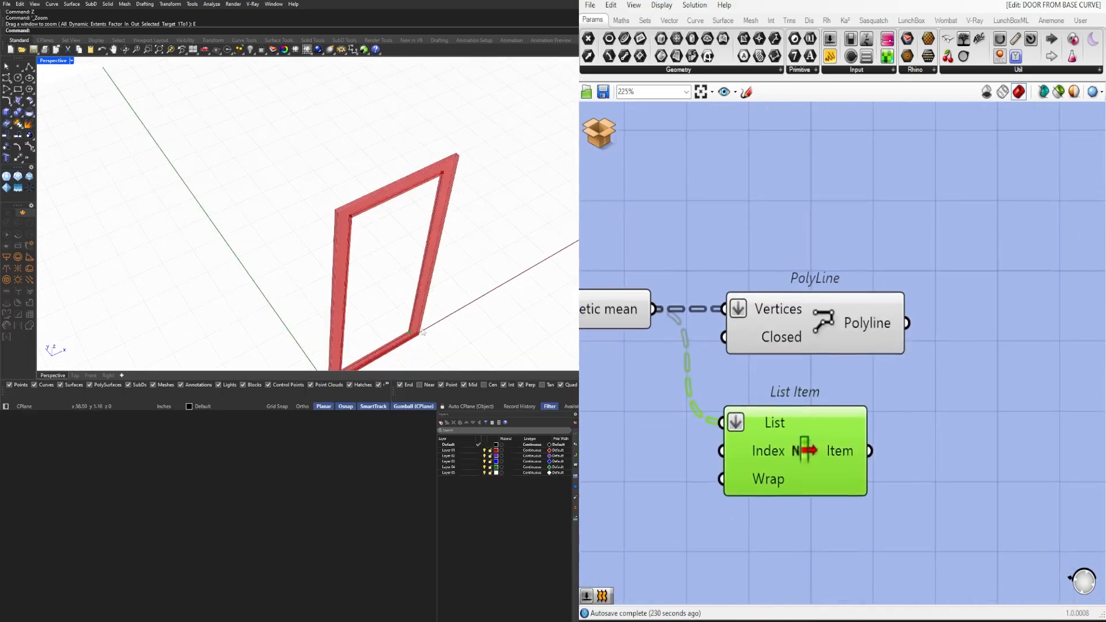
{"action": "right_click_drag", "start_coordinate": [423, 332], "coordinate": [426, 265], "text": "shift"}
{"action": "scroll", "coordinate": [780, 478], "scroll_direction": "up", "scroll_amount": 2}
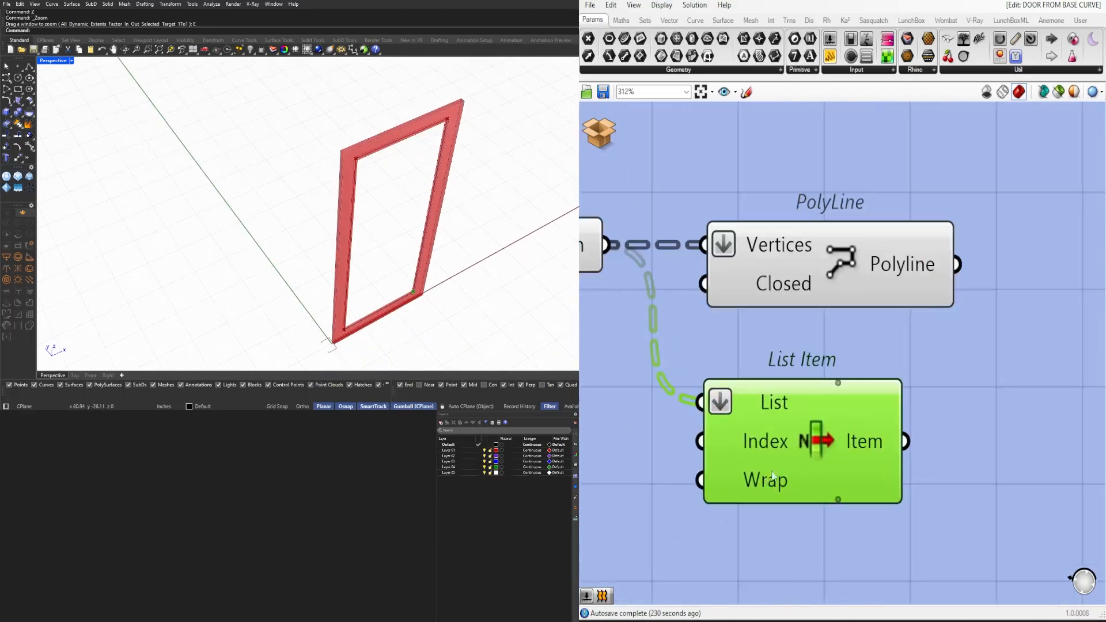
{"action": "left_click", "coordinate": [839, 500]}
{"action": "right_click_drag", "start_coordinate": [1017, 514], "coordinate": [918, 503]}
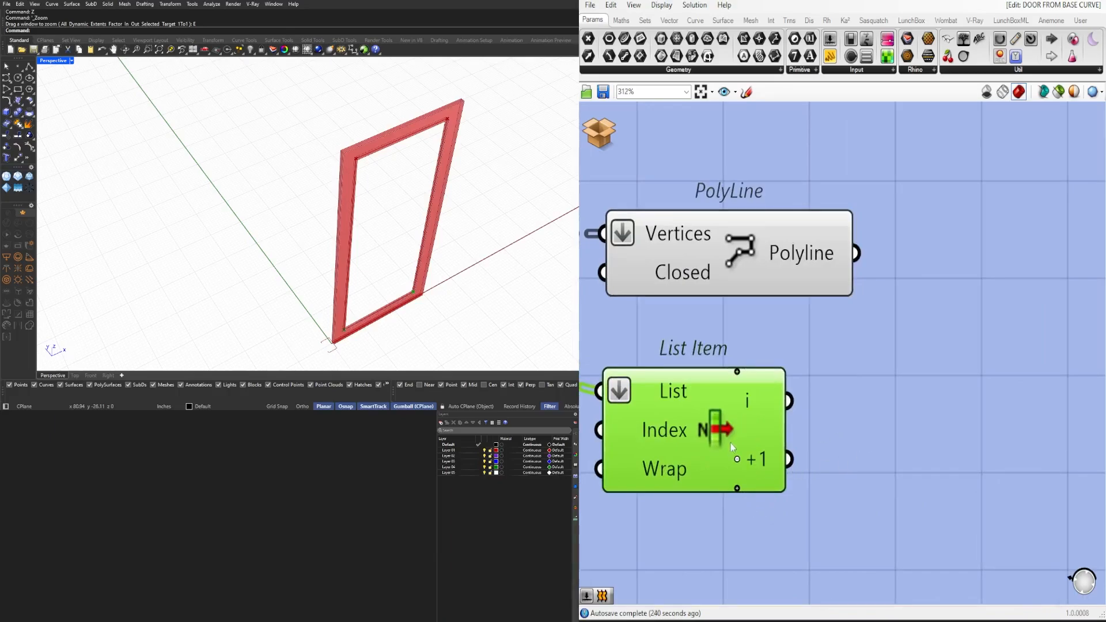
{"action": "left_click", "coordinate": [737, 489]}
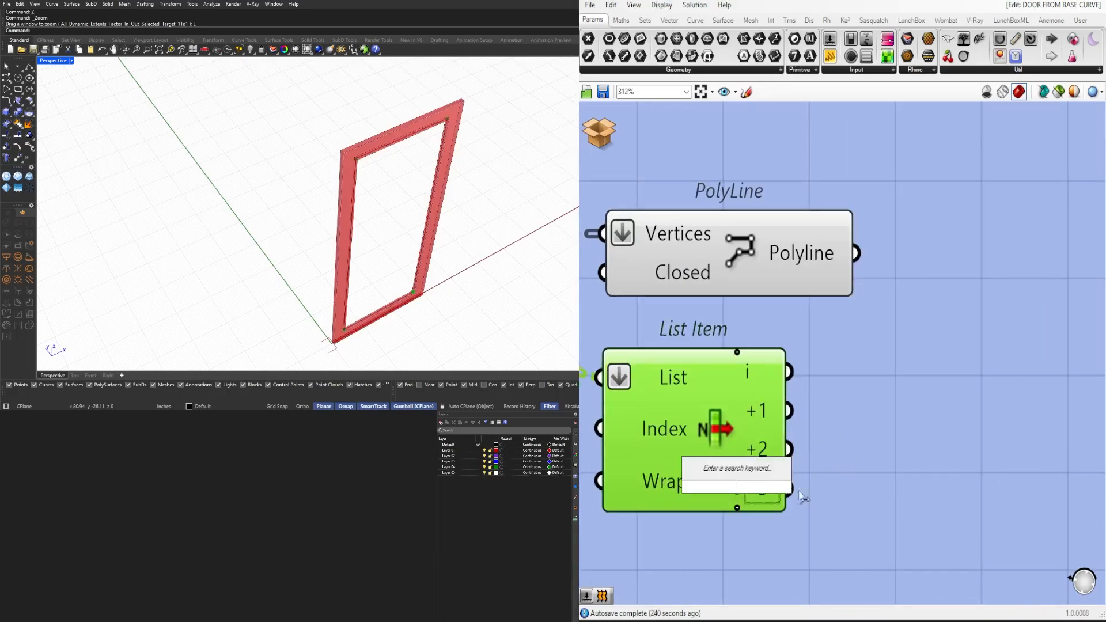
{"action": "left_click", "coordinate": [737, 489]}
Step: Add a Line component with List Item output i as its Start Point and output +3 as its End Point
{"action": "double_click", "coordinate": [886, 476]}
{"action": "type", "text": "LINE"}
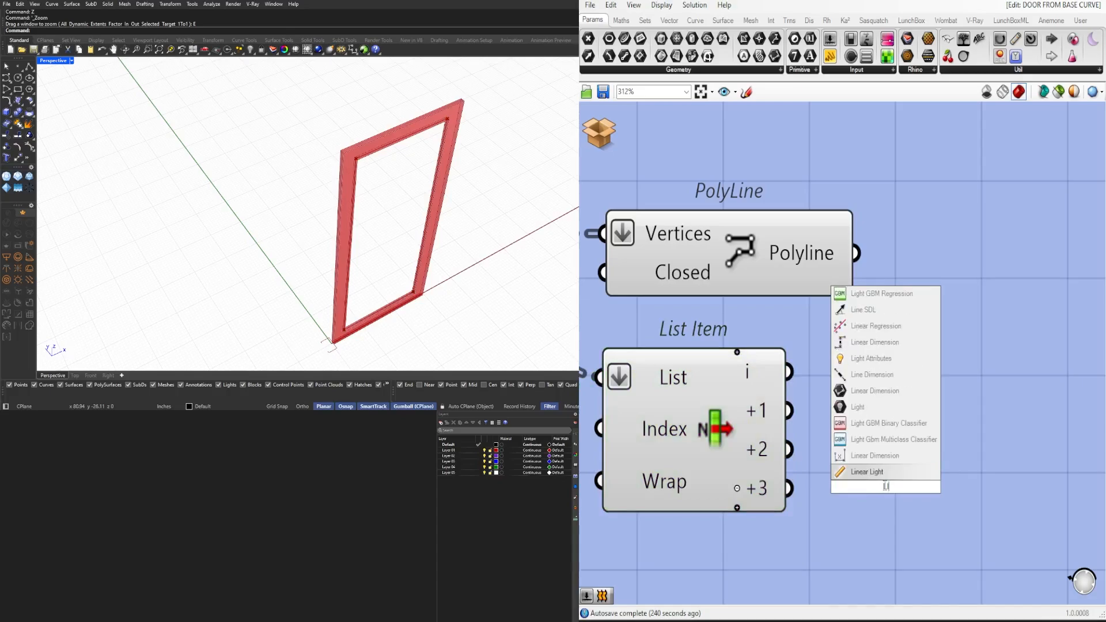
{"action": "left_click", "coordinate": [873, 455]}
{"action": "left_click_drag", "start_coordinate": [788, 375], "coordinate": [899, 426]}
{"action": "left_click_drag", "start_coordinate": [787, 490], "coordinate": [899, 468]}
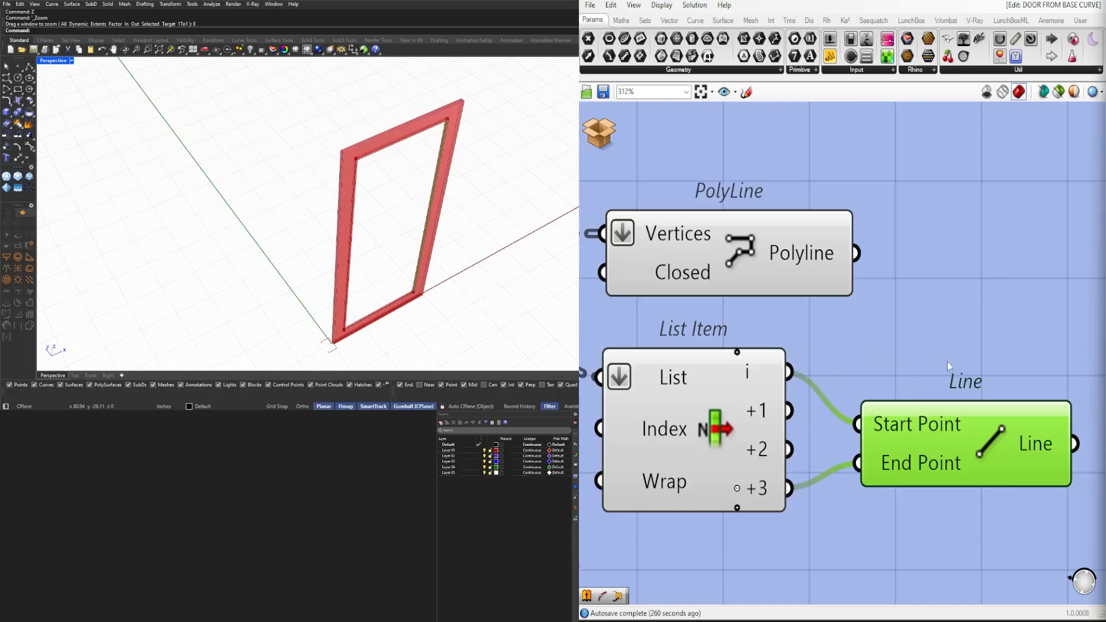
Step: Duplicate the Line component below the first, wiring List Item output +1 to its Start Point and +2 to its End Point
{"action": "right_click_drag", "start_coordinate": [936, 357], "coordinate": [858, 309]}
{"action": "scroll", "coordinate": [767, 296], "scroll_direction": "down", "scroll_amount": 2}
{"action": "left_click_drag", "start_coordinate": [860, 357], "coordinate": [934, 382]}
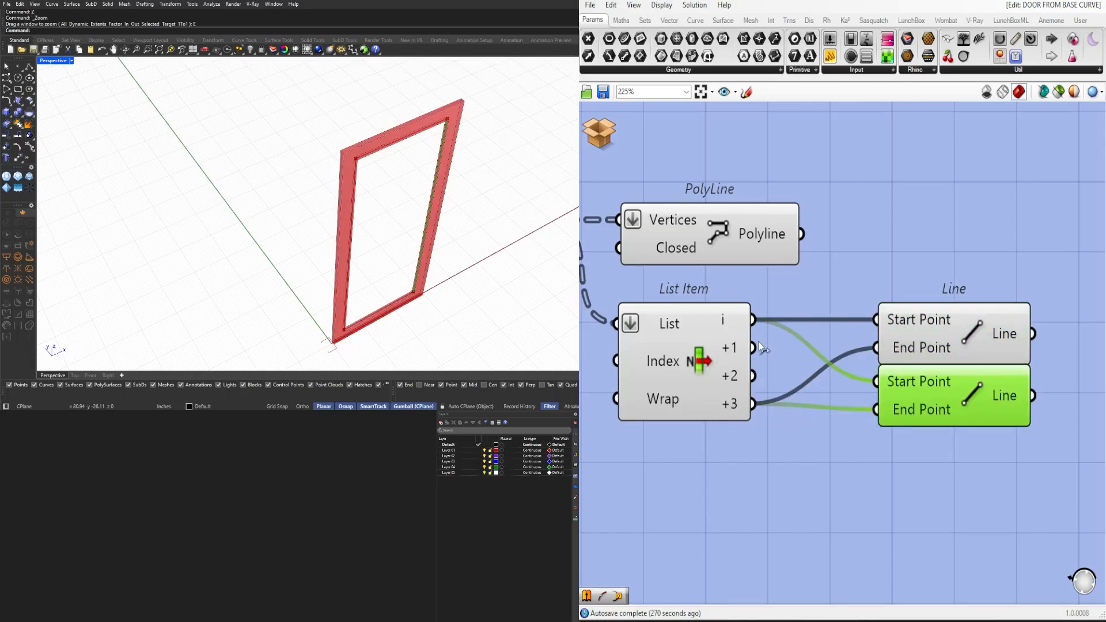
{"action": "left_click_drag", "start_coordinate": [753, 347], "coordinate": [878, 381]}
{"action": "left_click_drag", "start_coordinate": [754, 375], "coordinate": [919, 405]}
{"action": "right_click_drag", "start_coordinate": [981, 392], "coordinate": [833, 394]}
{"action": "left_click_drag", "start_coordinate": [814, 354], "coordinate": [823, 336]}
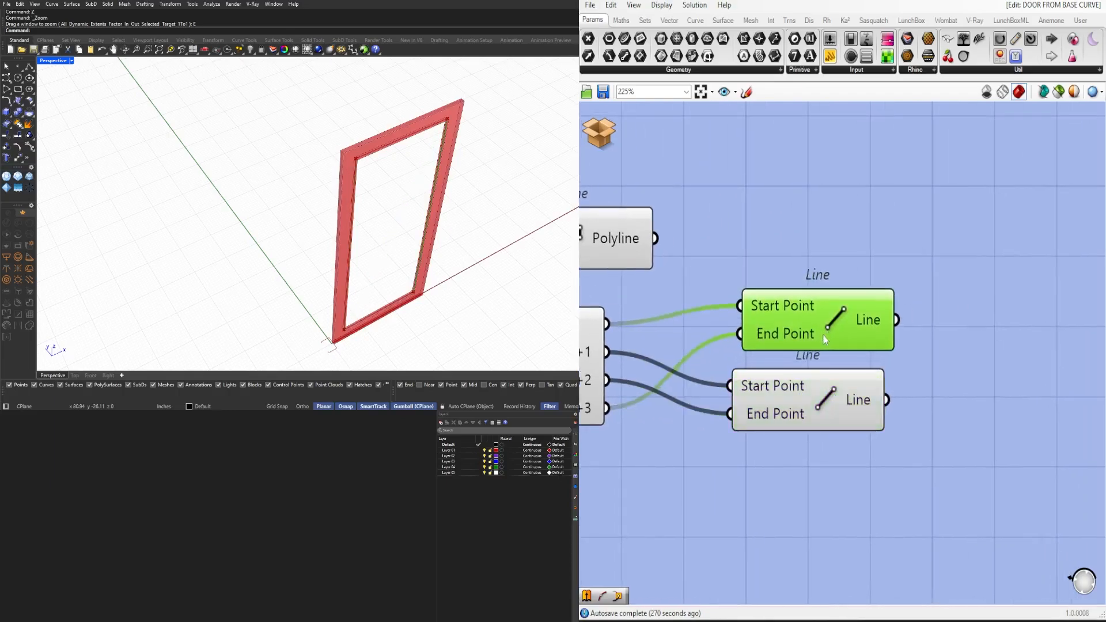
{"action": "left_click_drag", "start_coordinate": [837, 402], "coordinate": [846, 403]}
Step: Add a Divide Curve component and place it beside the two Line components
{"action": "right_click_drag", "start_coordinate": [971, 409], "coordinate": [879, 384]}
{"action": "double_click", "coordinate": [902, 374]}
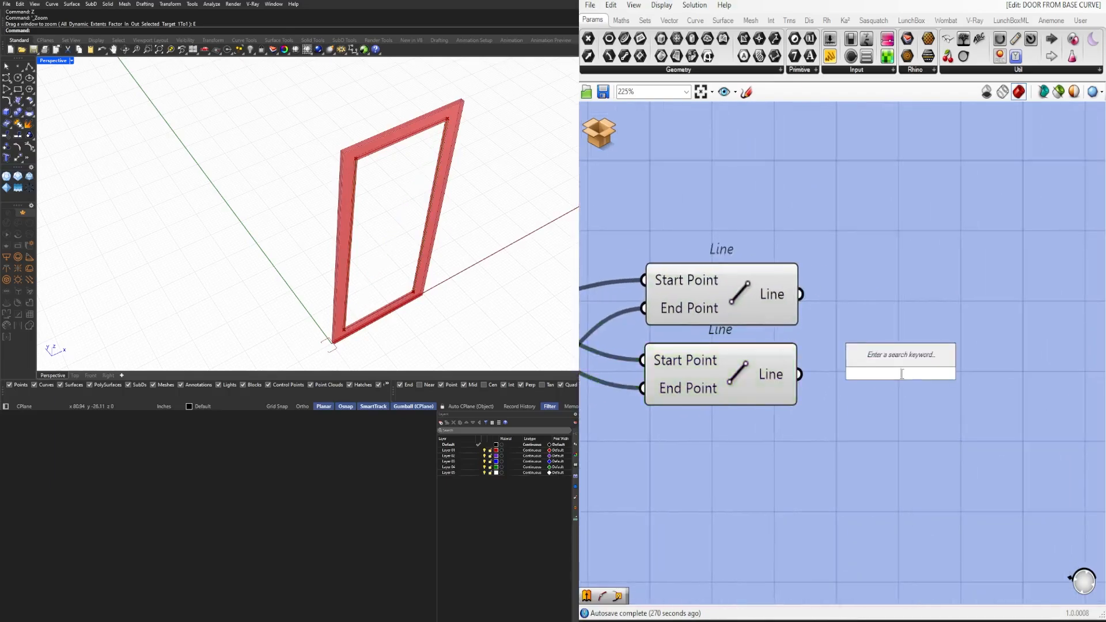
{"action": "type", "text": "DIV"}
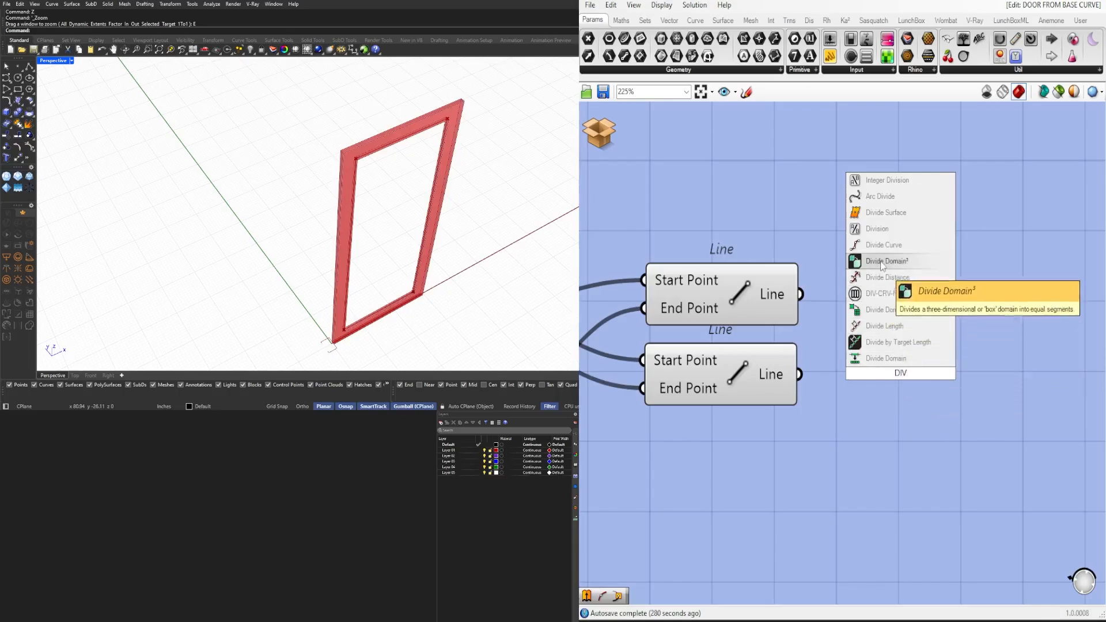
{"action": "left_click", "coordinate": [884, 244]}
{"action": "left_click_drag", "start_coordinate": [876, 341], "coordinate": [951, 409]}
Step: Add a Number Slider with a value of 12 and a maximum of 30 below the two Line components
{"action": "double_click", "coordinate": [697, 520]}
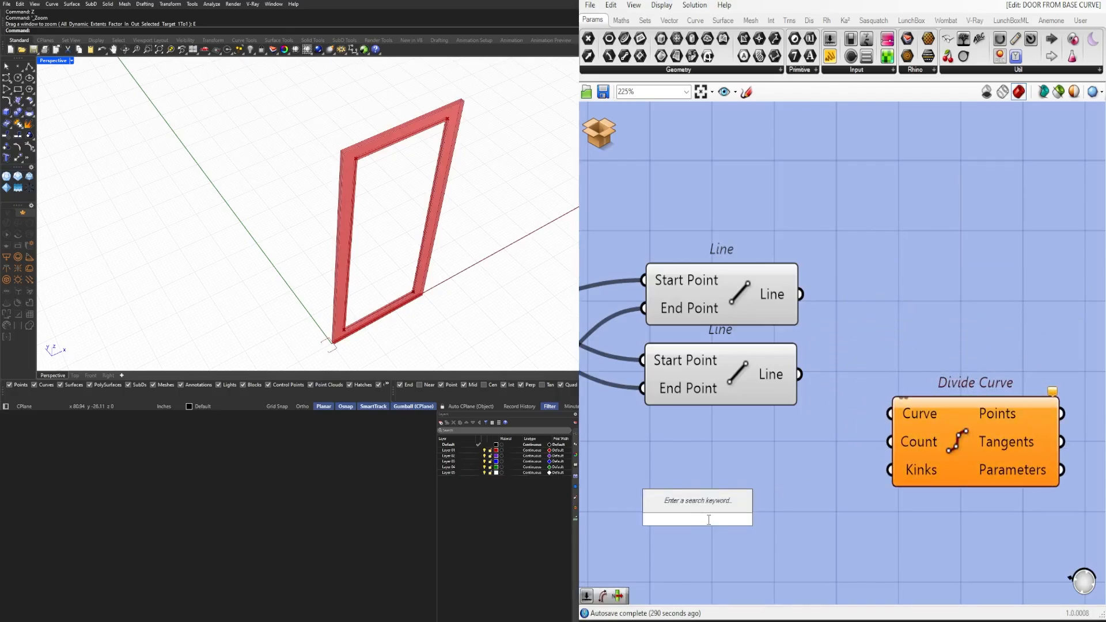
{"action": "type", "text": "12<3"}
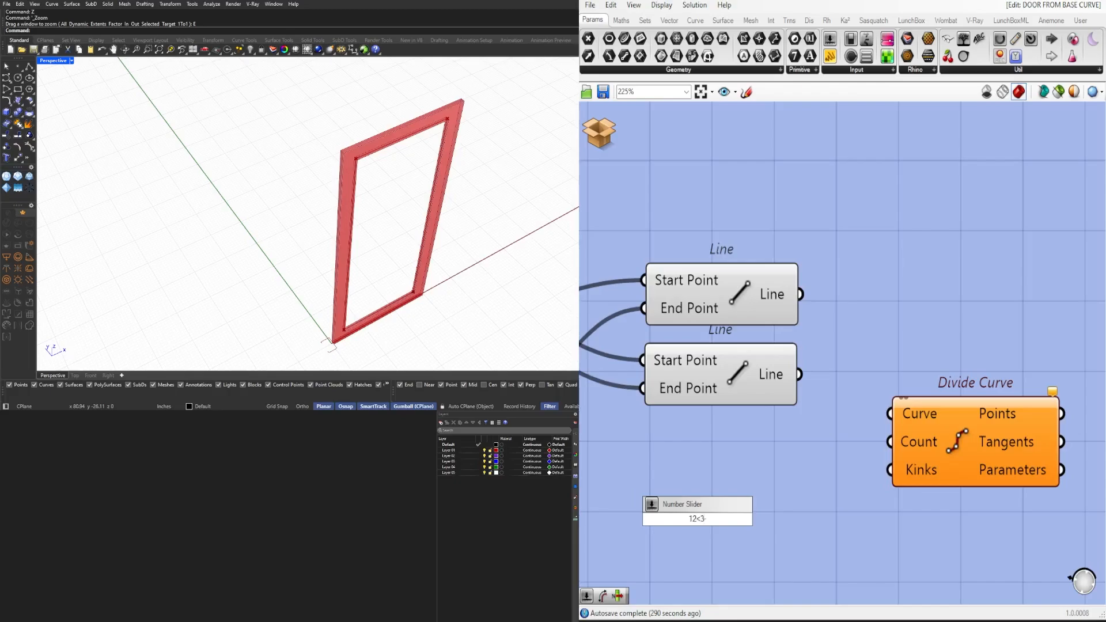
{"action": "key", "text": "Return"}
{"action": "double_click", "coordinate": [707, 519]}
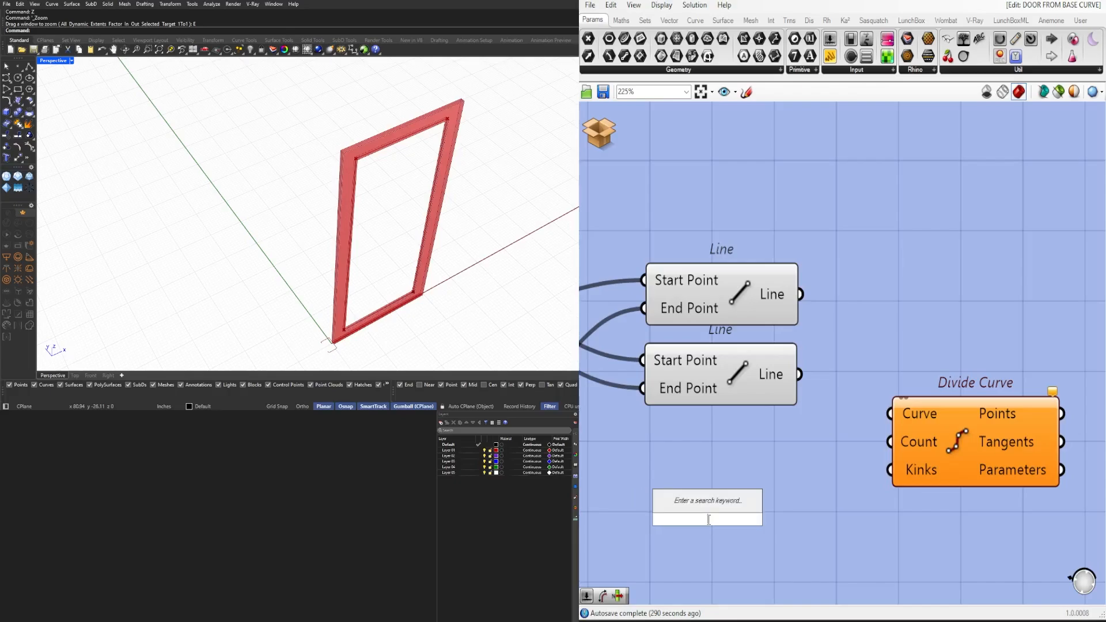
{"action": "type", "text": "12<3"}
{"action": "key", "text": "Return"}
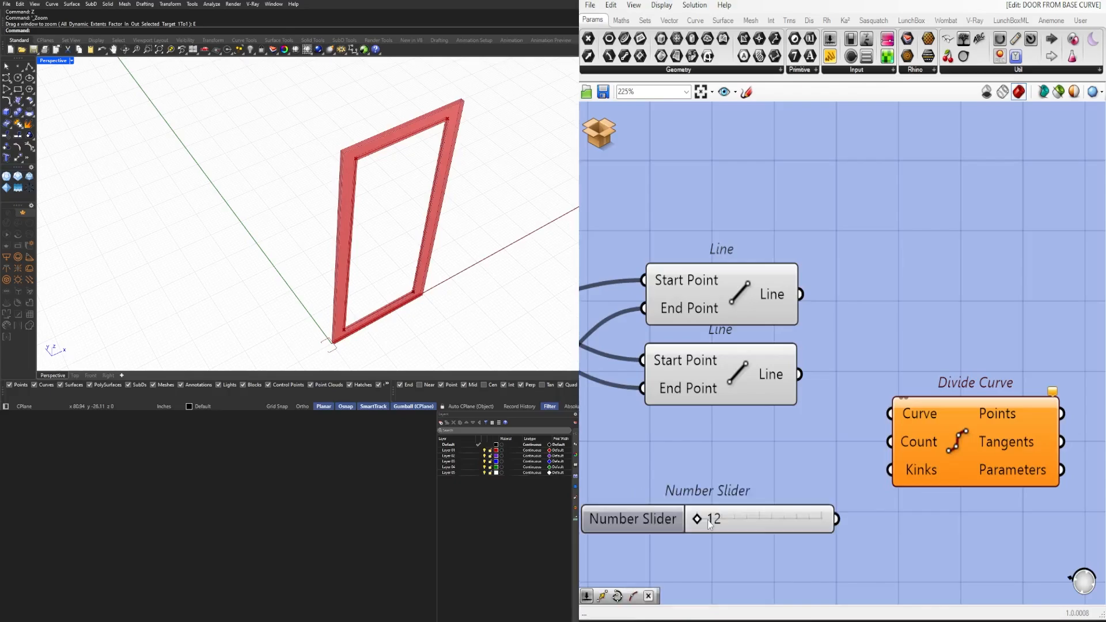
Step: Wire the slider into Divide Curve's Count and the upper Line into its Curve input, moving Divide Curve clear of the Line components
{"action": "left_click_drag", "start_coordinate": [836, 519], "coordinate": [890, 442]}
{"action": "left_click_drag", "start_coordinate": [801, 293], "coordinate": [890, 413]}
{"action": "left_click_drag", "start_coordinate": [934, 448], "coordinate": [996, 430]}
{"action": "right_click_drag", "start_coordinate": [996, 431], "coordinate": [829, 391]}
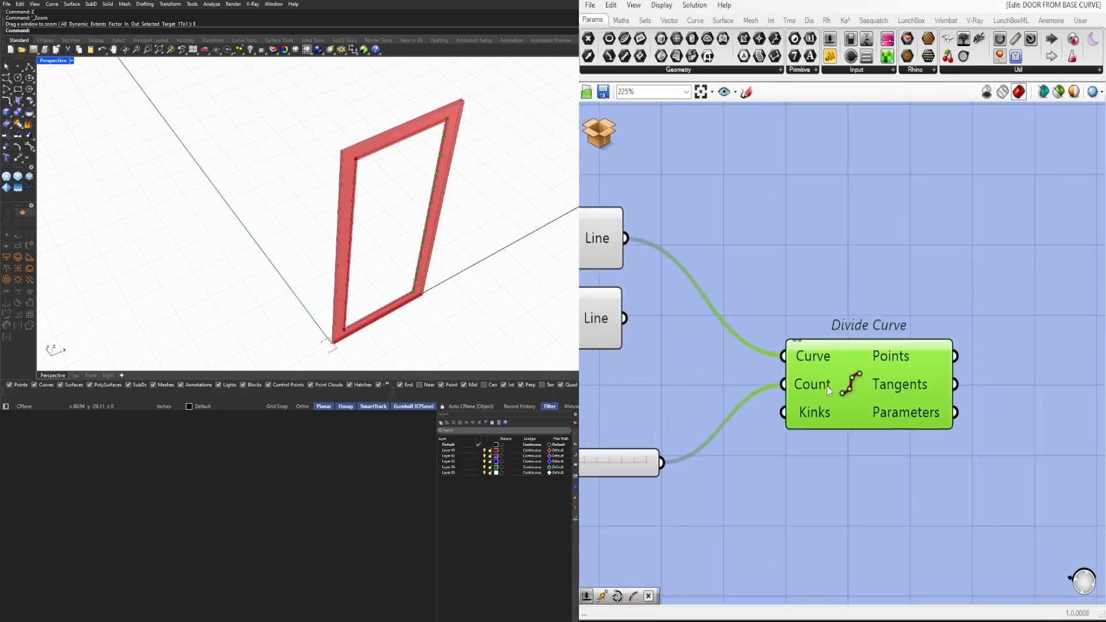
Step: Duplicate Divide Curve directly below the original and wire the lower Line into the copy's Curve input
{"action": "left_click_drag", "start_coordinate": [828, 390], "coordinate": [938, 372]}
{"action": "left_click_drag", "start_coordinate": [625, 318], "coordinate": [873, 335]}
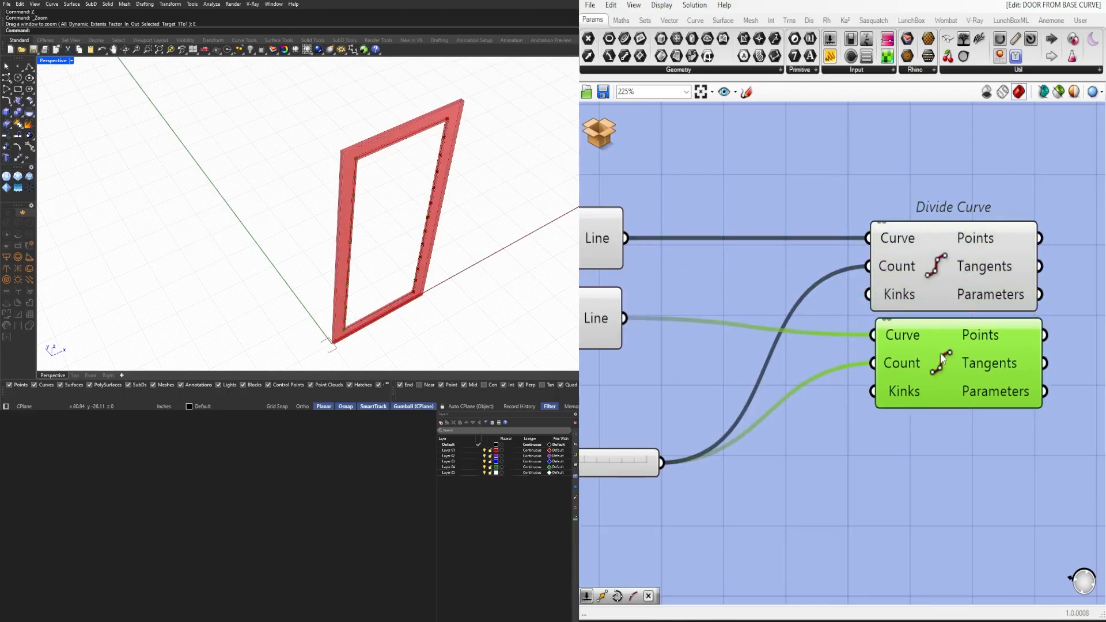
{"action": "left_click_drag", "start_coordinate": [941, 358], "coordinate": [938, 353]}
Step: Add a Line component with the upper Divide Curve's Points as Start Point and the lower one's Points as End Point
{"action": "right_click_drag", "start_coordinate": [1062, 371], "coordinate": [832, 369]}
{"action": "double_click", "coordinate": [959, 327]}
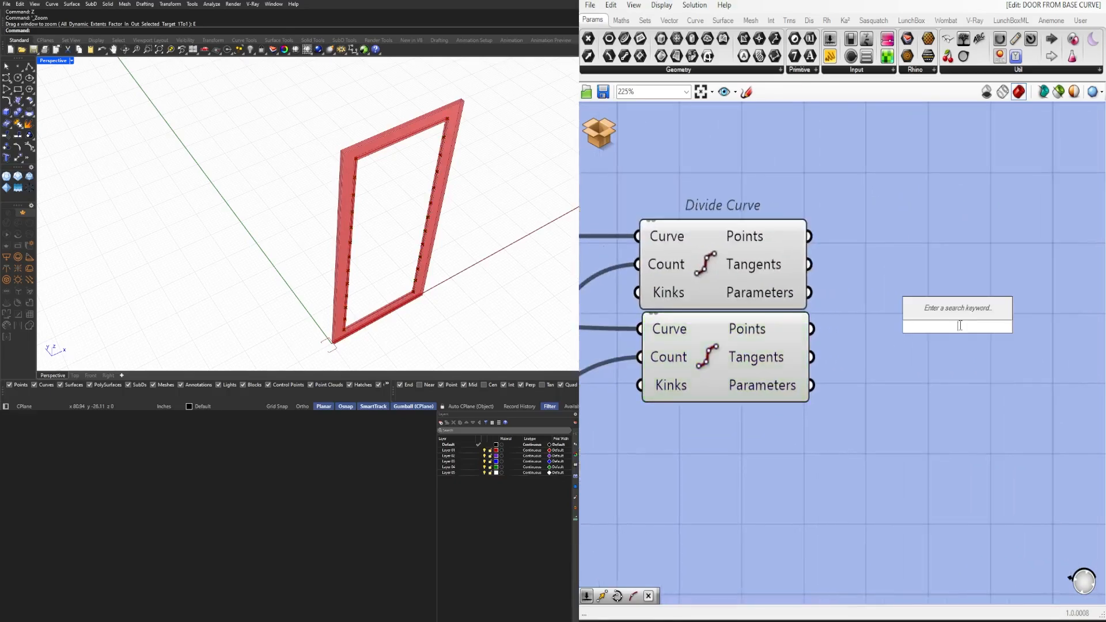
{"action": "type", "text": "Li"}
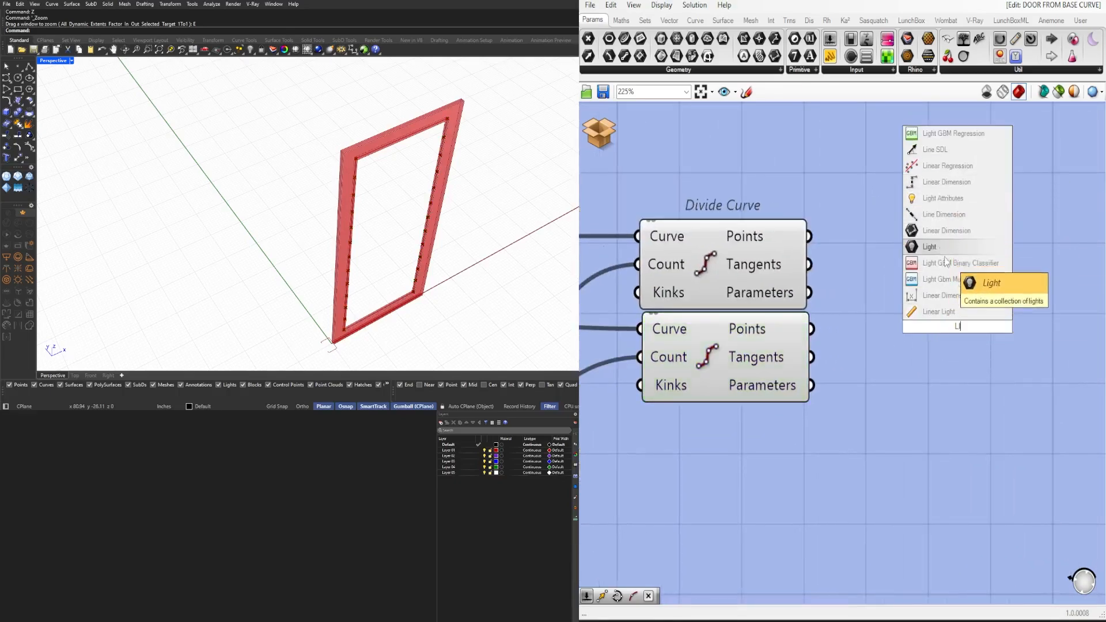
{"action": "type", "text": "NE"}
{"action": "left_click", "coordinate": [937, 289]}
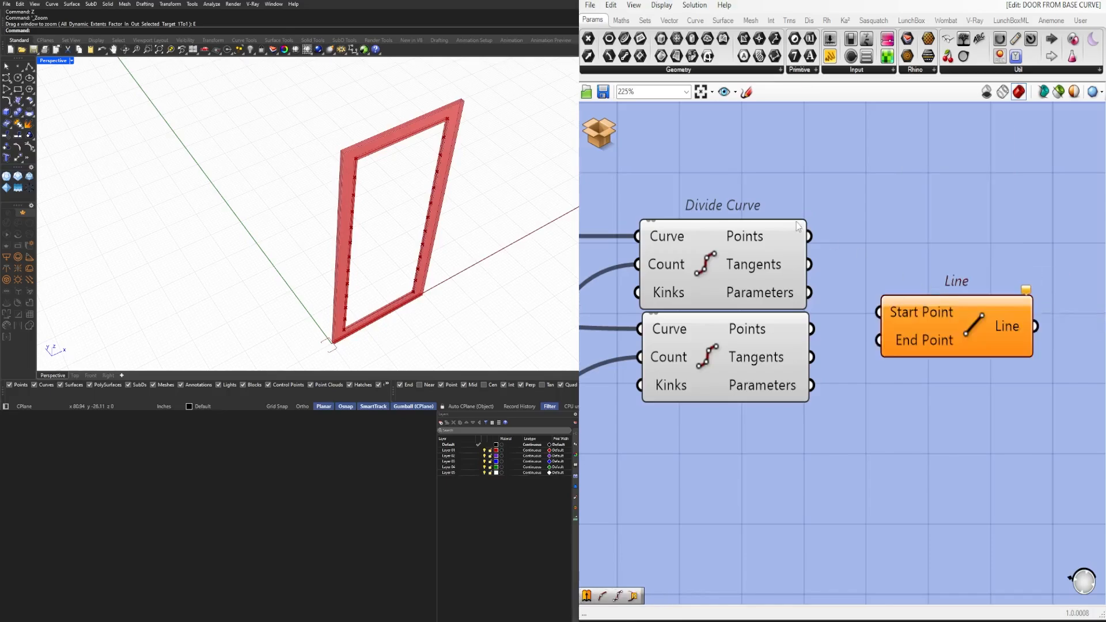
{"action": "left_click_drag", "start_coordinate": [809, 236], "coordinate": [878, 311]}
{"action": "left_click_drag", "start_coordinate": [811, 328], "coordinate": [878, 341]}
{"action": "left_click_drag", "start_coordinate": [951, 347], "coordinate": [925, 276]}
Step: Set the Number Slider controlling the division count to 30
{"action": "scroll", "coordinate": [869, 314], "scroll_direction": "down", "scroll_amount": 3}
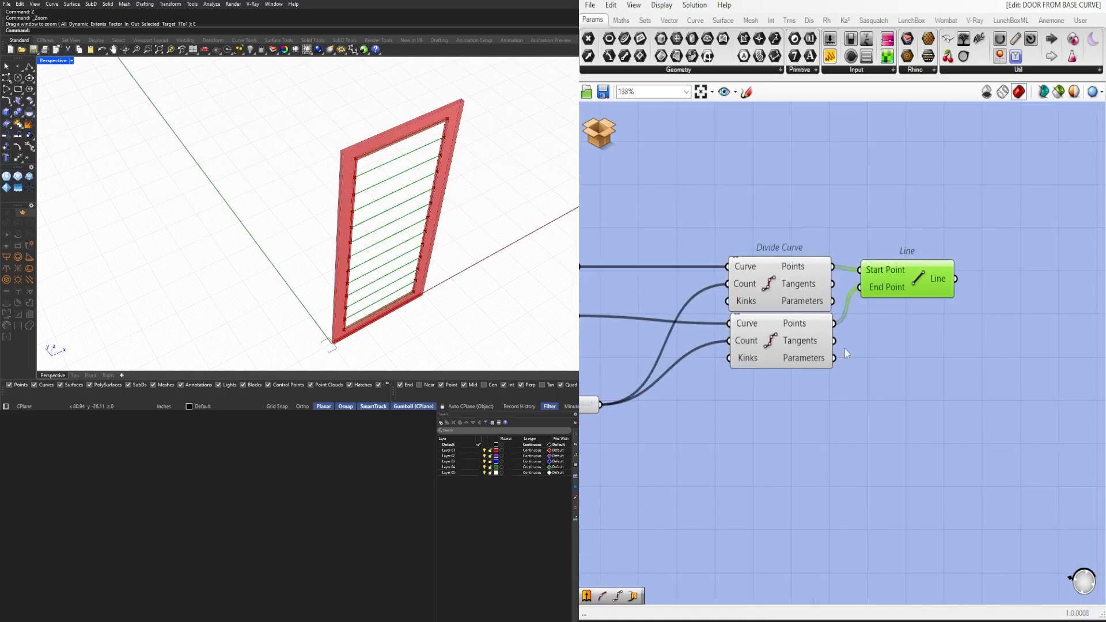
{"action": "right_click_drag", "start_coordinate": [844, 349], "coordinate": [1001, 363]}
{"action": "left_click_drag", "start_coordinate": [643, 420], "coordinate": [803, 382]}
{"action": "scroll", "coordinate": [680, 369], "scroll_direction": "up", "scroll_amount": 3}
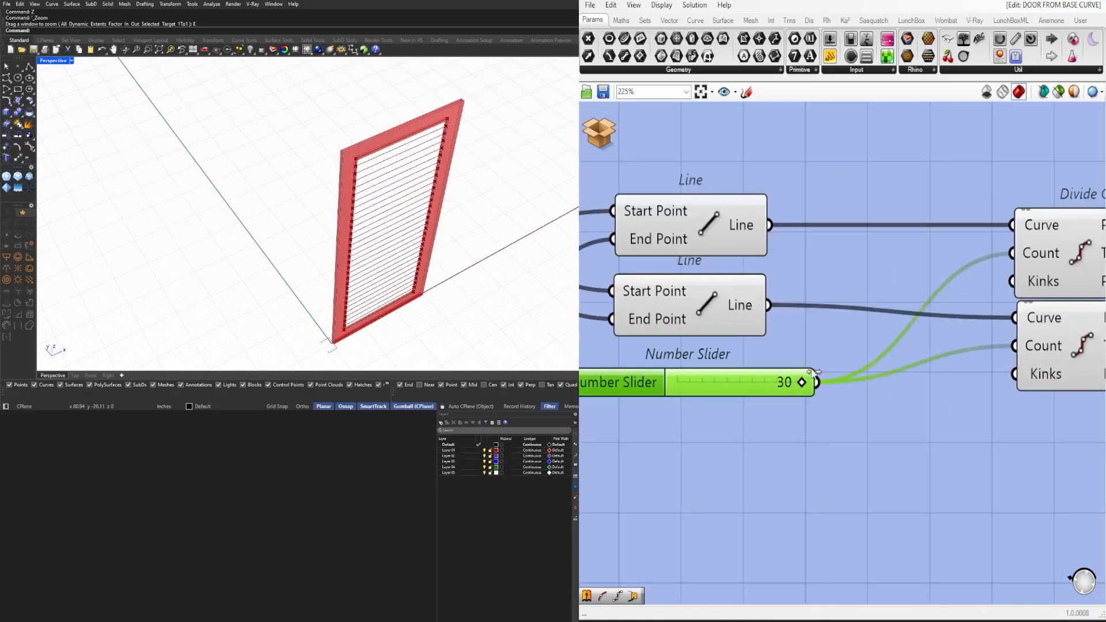
{"action": "scroll", "coordinate": [813, 372], "scroll_direction": "down", "scroll_amount": 3}
Step: Examine the new Line component's lines across the door opening and align the component with the upper Divide Curve's Points output
{"action": "right_click_drag", "start_coordinate": [983, 409], "coordinate": [609, 421]}
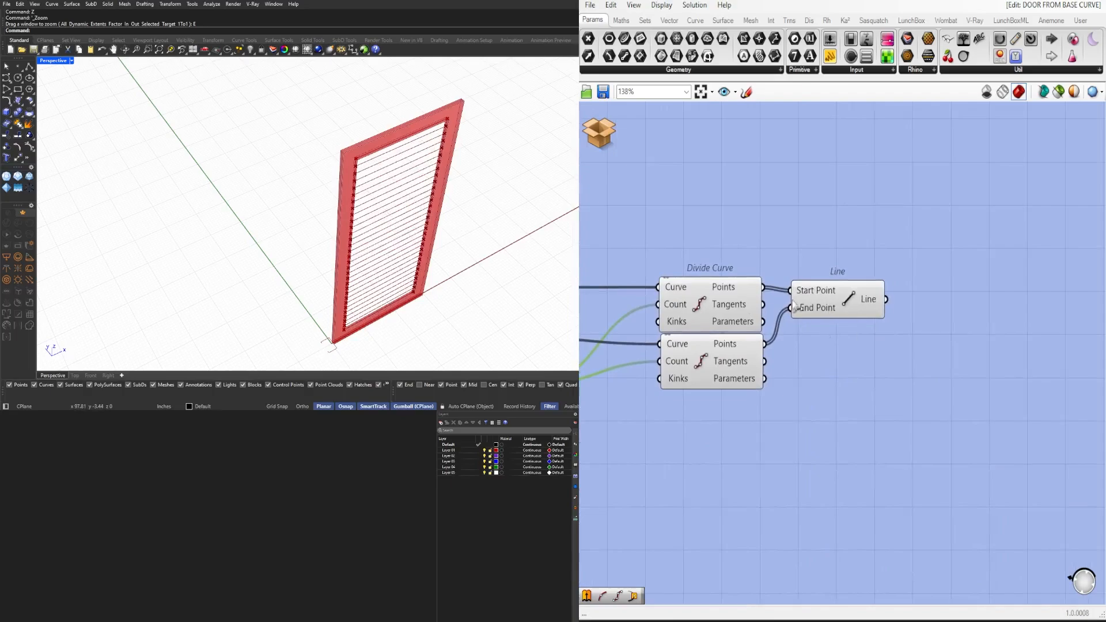
{"action": "scroll", "coordinate": [898, 314], "scroll_direction": "up", "scroll_amount": 1}
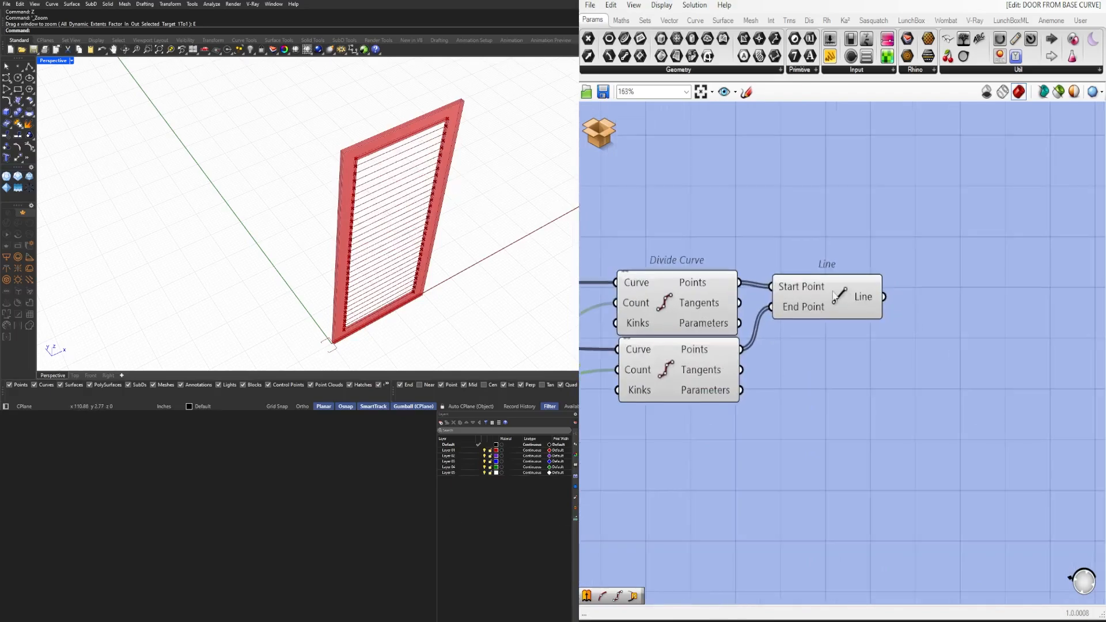
{"action": "left_click", "coordinate": [864, 299]}
{"action": "right_click_drag", "start_coordinate": [365, 278], "coordinate": [348, 238]}
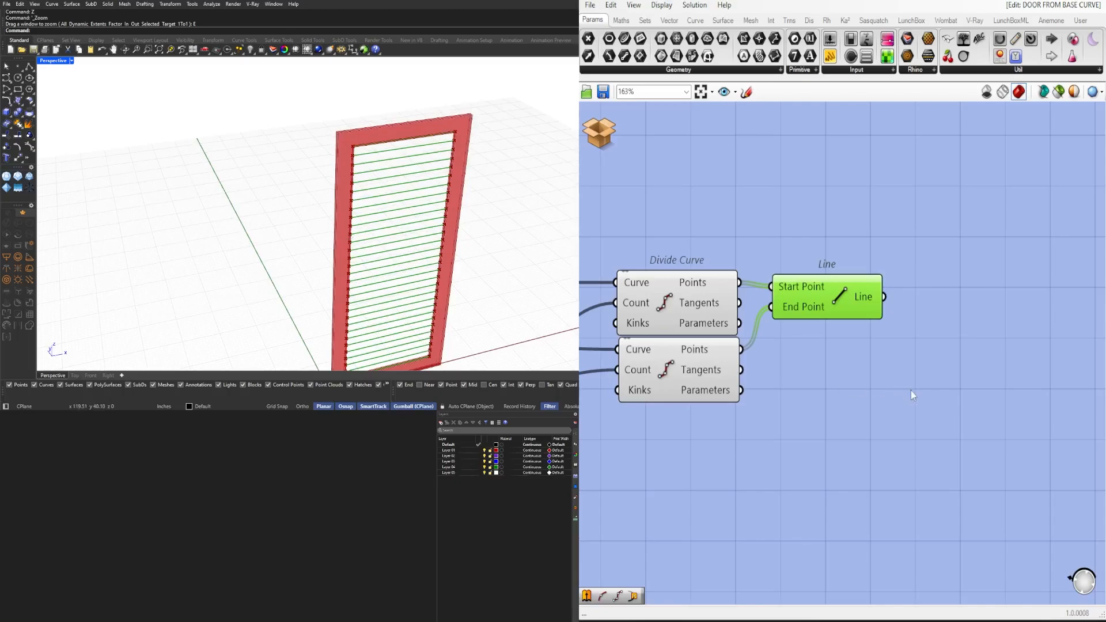
{"action": "right_click_drag", "start_coordinate": [911, 391], "coordinate": [842, 423]}
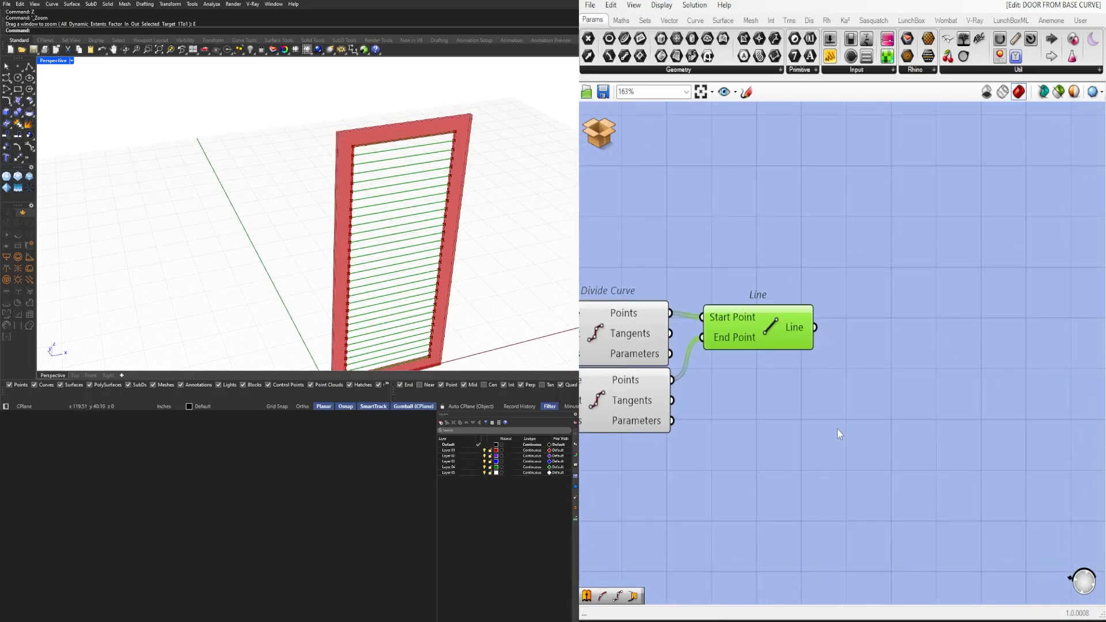
{"action": "left_click_drag", "start_coordinate": [775, 325], "coordinate": [792, 321]}
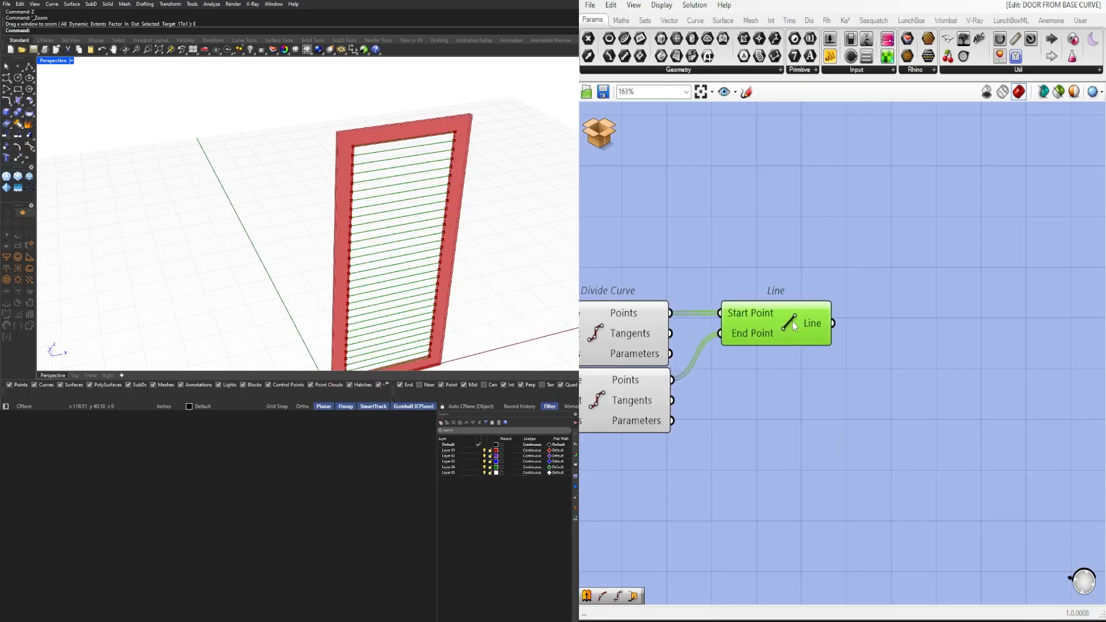
{"action": "right_click_drag", "start_coordinate": [925, 467], "coordinate": [955, 418]}
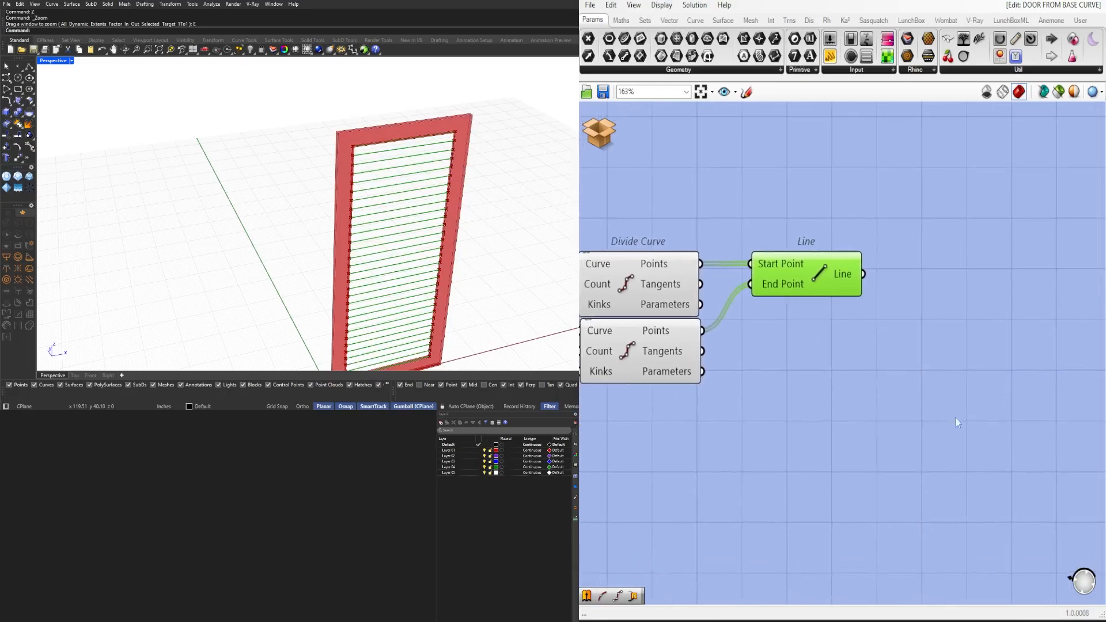
{"action": "left_click", "coordinate": [811, 326]}
{"action": "left_click", "coordinate": [785, 281]}
Step: Add a Cull Index component beside the new Line component and wire the Line output into its List input
{"action": "right_click_drag", "start_coordinate": [886, 332], "coordinate": [862, 301]}
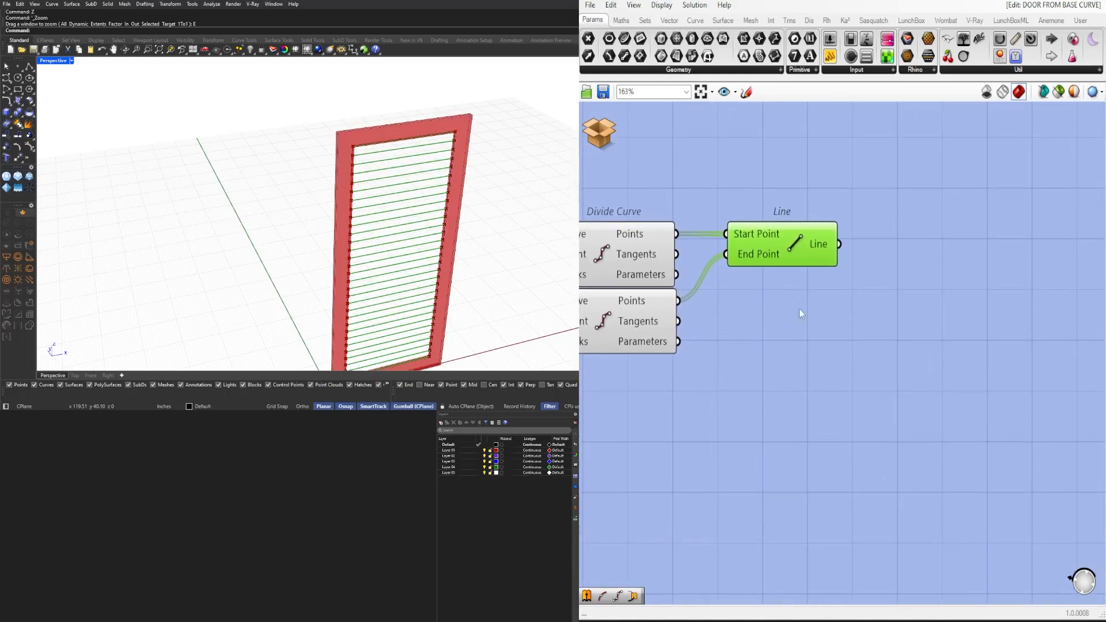
{"action": "double_click", "coordinate": [862, 304]}
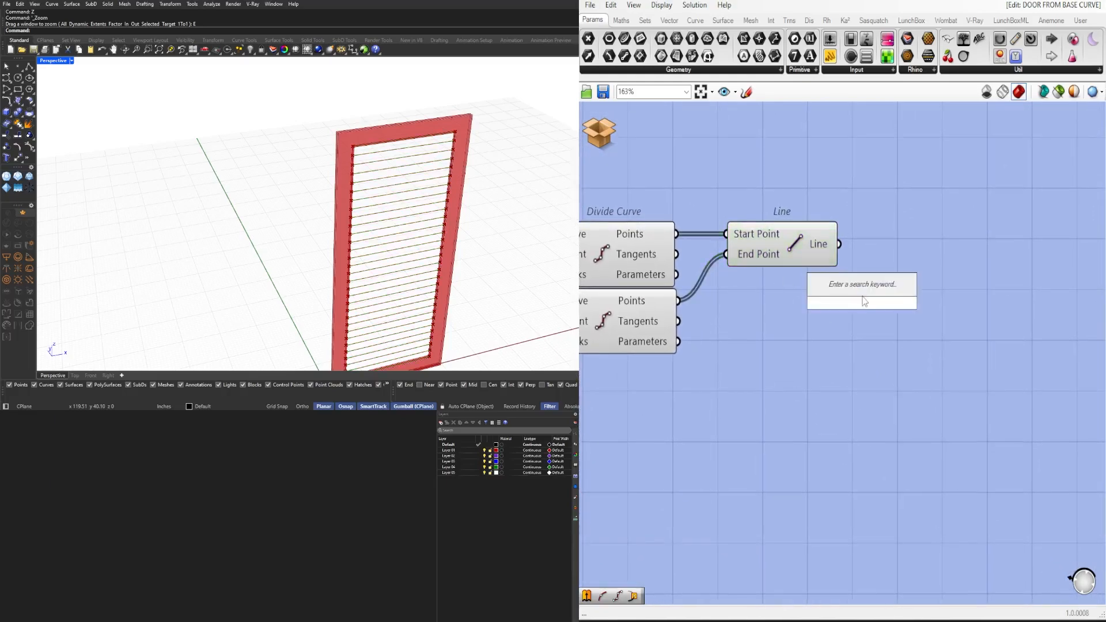
{"action": "type", "text": "CULL"}
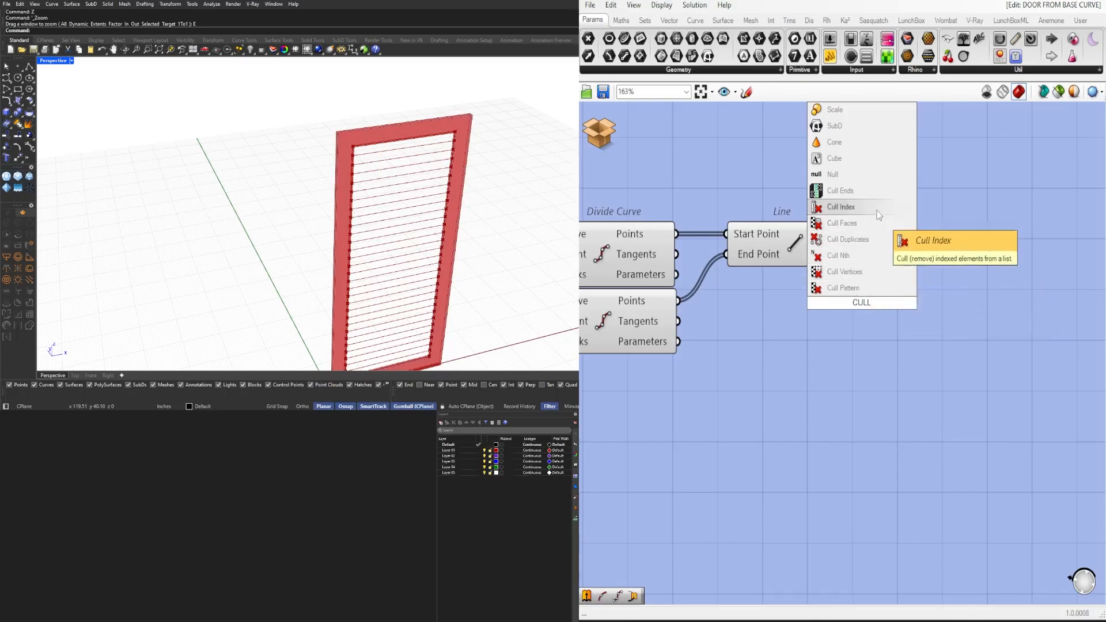
{"action": "left_click", "coordinate": [844, 207]}
{"action": "left_click_drag", "start_coordinate": [839, 244], "coordinate": [918, 299]}
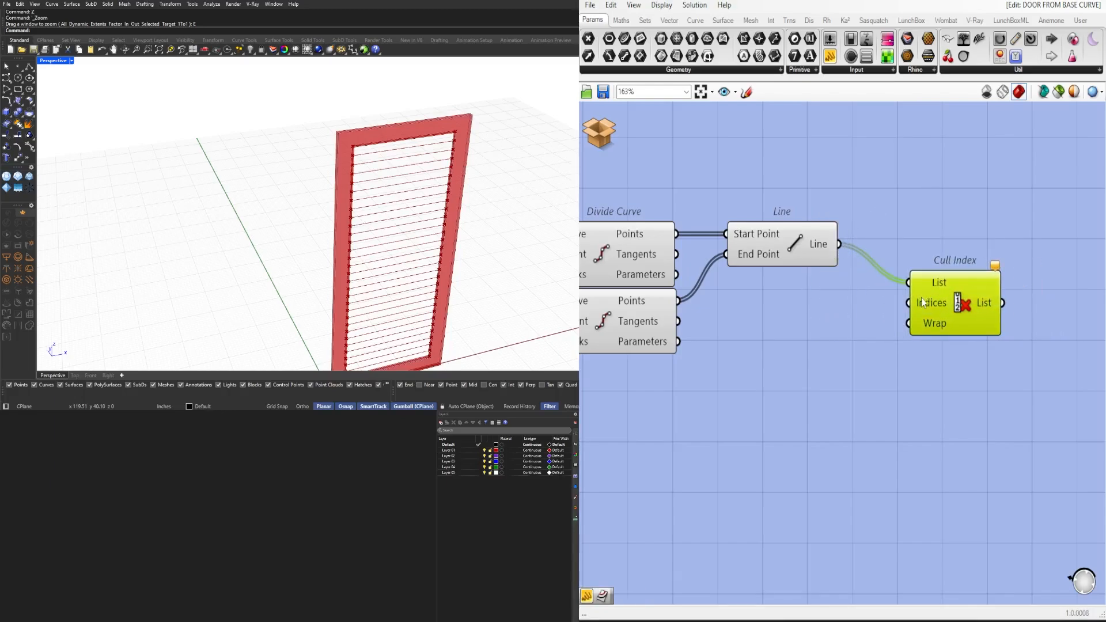
{"action": "right_click_drag", "start_coordinate": [915, 303], "coordinate": [919, 263]}
{"action": "left_click_drag", "start_coordinate": [949, 243], "coordinate": [938, 229]}
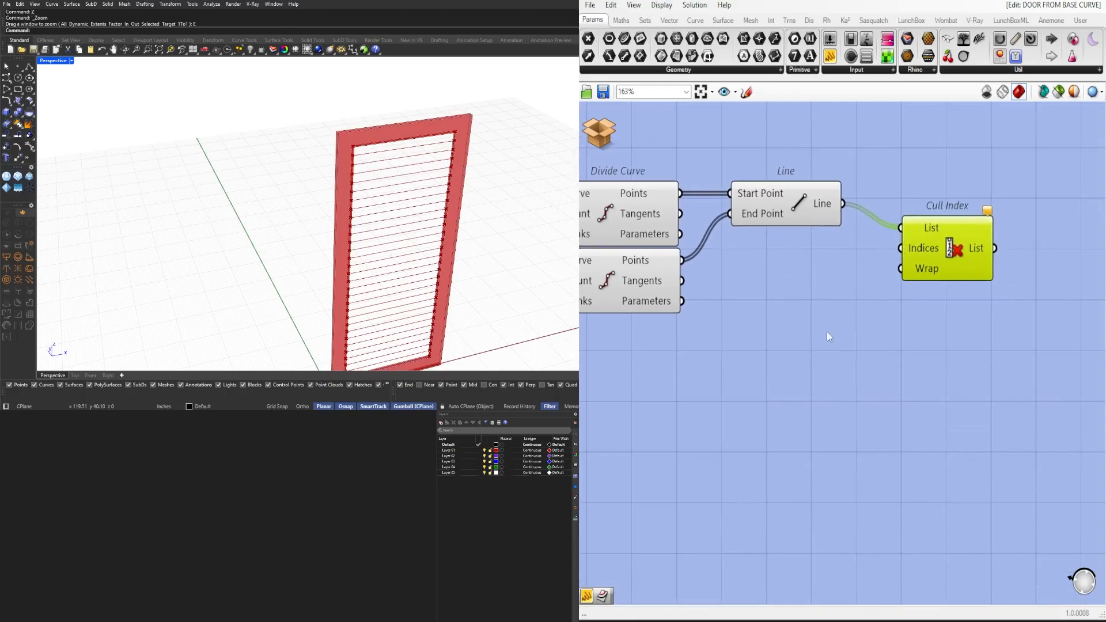
Step: Add a Panel containing -1, wire it into Cull Index's Indices input and place it under the Line component
{"action": "double_click", "coordinate": [800, 318]}
{"action": "type", "text": "\"-"}
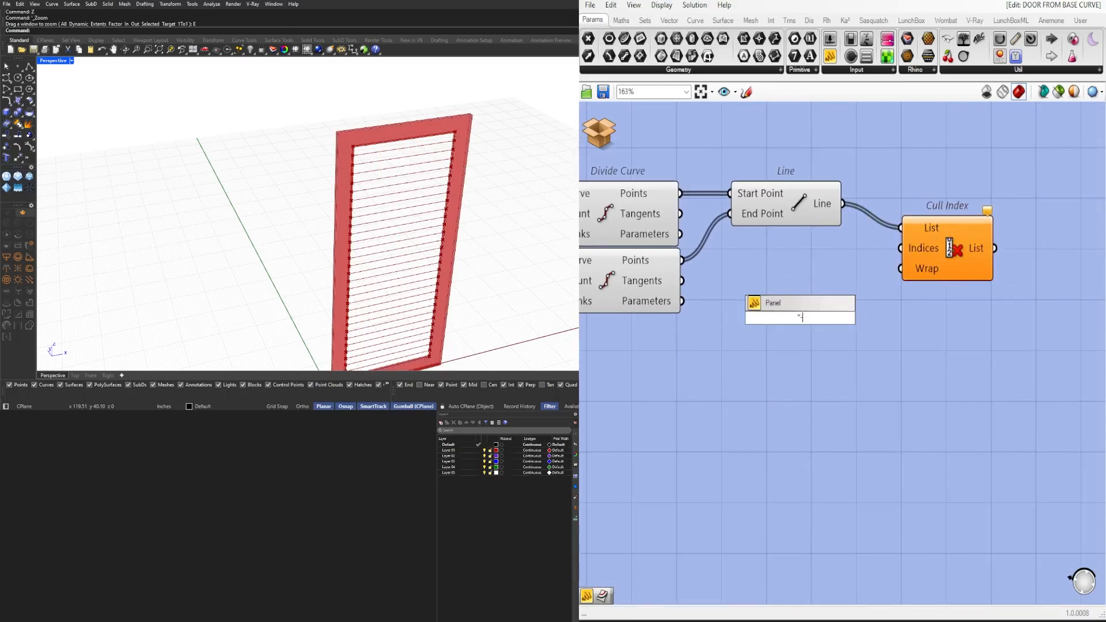
{"action": "type", "text": "1"}
{"action": "key", "text": "Return"}
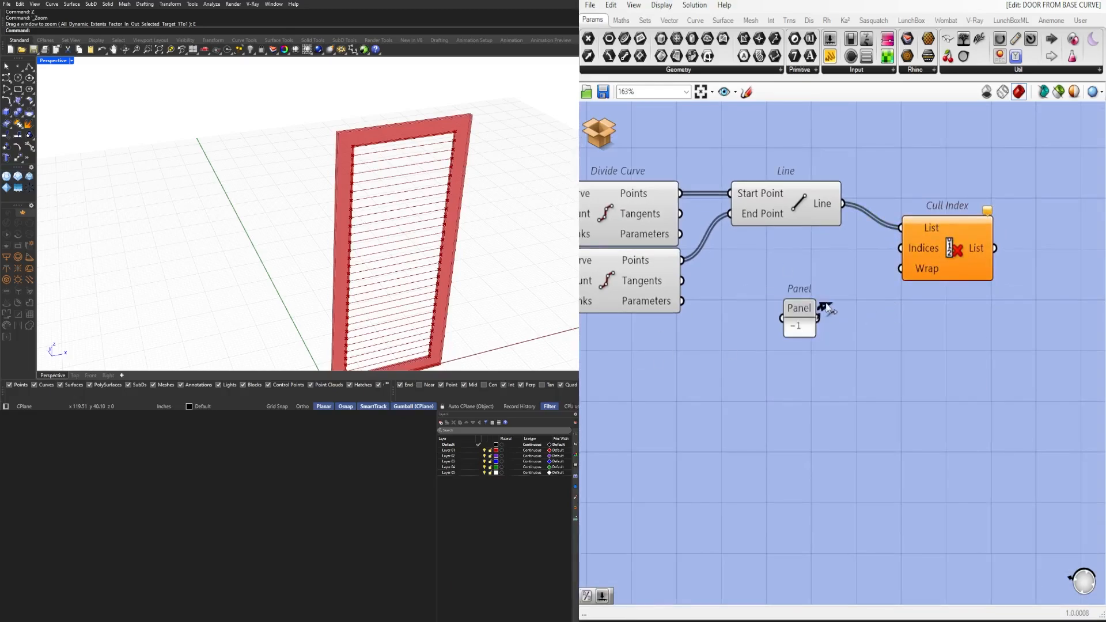
{"action": "left_click_drag", "start_coordinate": [819, 317], "coordinate": [951, 251]}
{"action": "left_click_drag", "start_coordinate": [790, 298], "coordinate": [791, 250]}
{"action": "key", "text": "ctrl+z"}
{"action": "left_click_drag", "start_coordinate": [795, 302], "coordinate": [794, 246]}
{"action": "scroll", "coordinate": [751, 322], "scroll_direction": "down", "scroll_amount": 3}
{"action": "scroll", "coordinate": [816, 210], "scroll_direction": "up", "scroll_amount": 2}
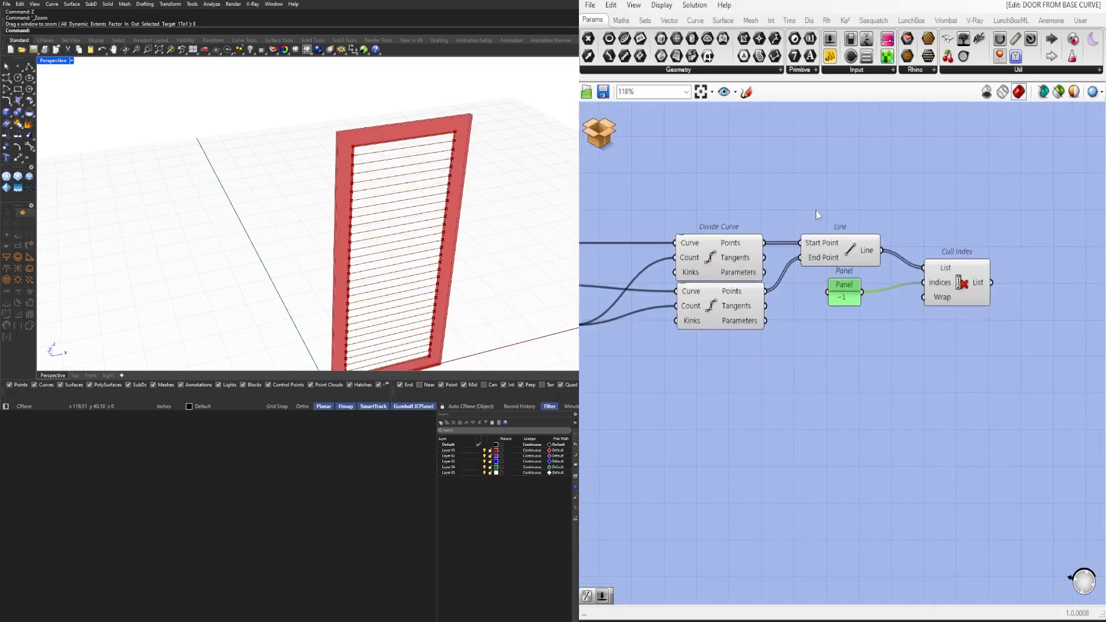
{"action": "left_click", "coordinate": [837, 249]}
{"action": "left_click_drag", "start_coordinate": [834, 217], "coordinate": [841, 191]}
{"action": "right_click_drag", "start_coordinate": [839, 222], "coordinate": [828, 244]}
{"action": "key", "text": "Delete"}
Step: Place two stacked List Item components above the Line component, wiring the upper and lower Divide Curve's Points into their respective List inputs
{"action": "double_click", "coordinate": [828, 245]}
{"action": "type", "text": "ITEM"}
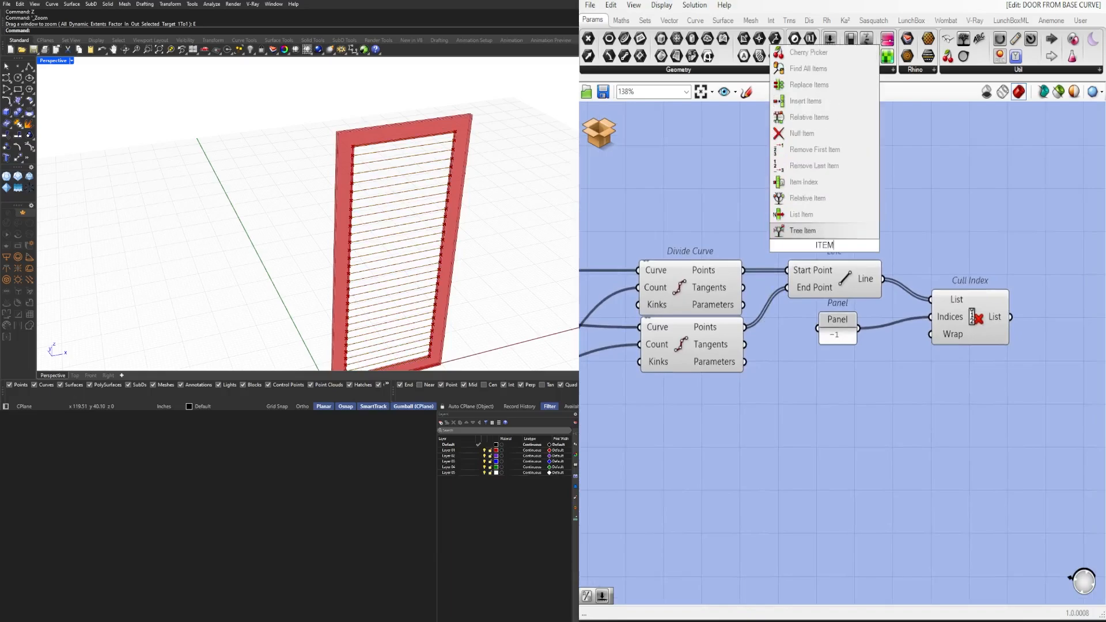
{"action": "left_click", "coordinate": [819, 217]}
{"action": "left_click_drag", "start_coordinate": [817, 236], "coordinate": [840, 193]}
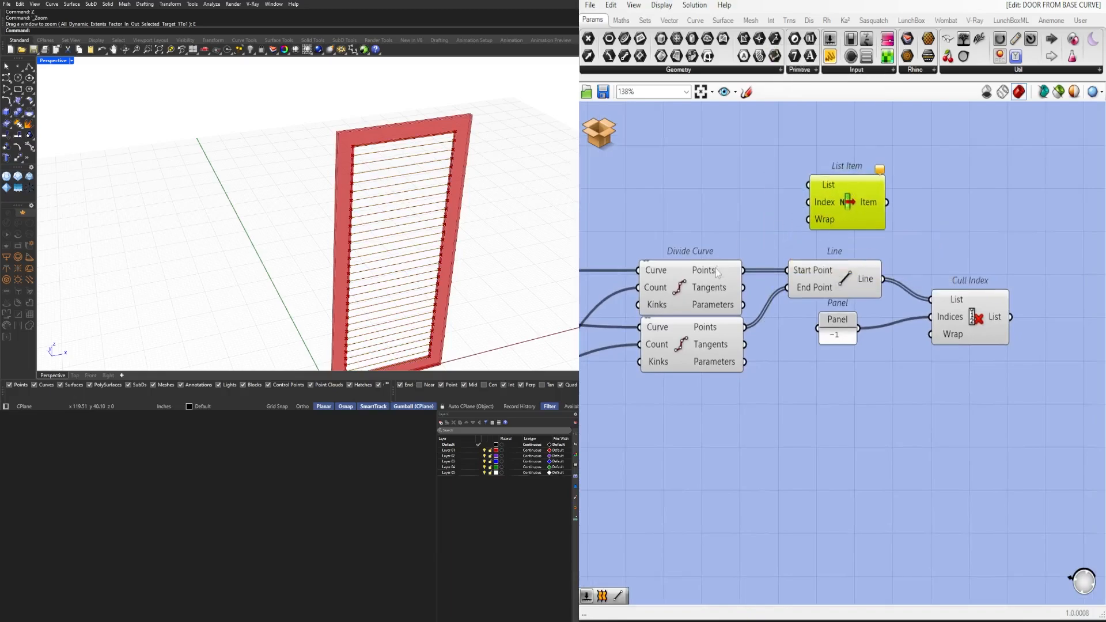
{"action": "left_click_drag", "start_coordinate": [743, 270], "coordinate": [867, 212]}
{"action": "left_click_drag", "start_coordinate": [745, 327], "coordinate": [842, 197]}
Step: Set the wire display of both List Item components' List inputs to Hidden
{"action": "right_click", "coordinate": [842, 198]}
{"action": "mouse_move", "coordinate": [922, 233]}
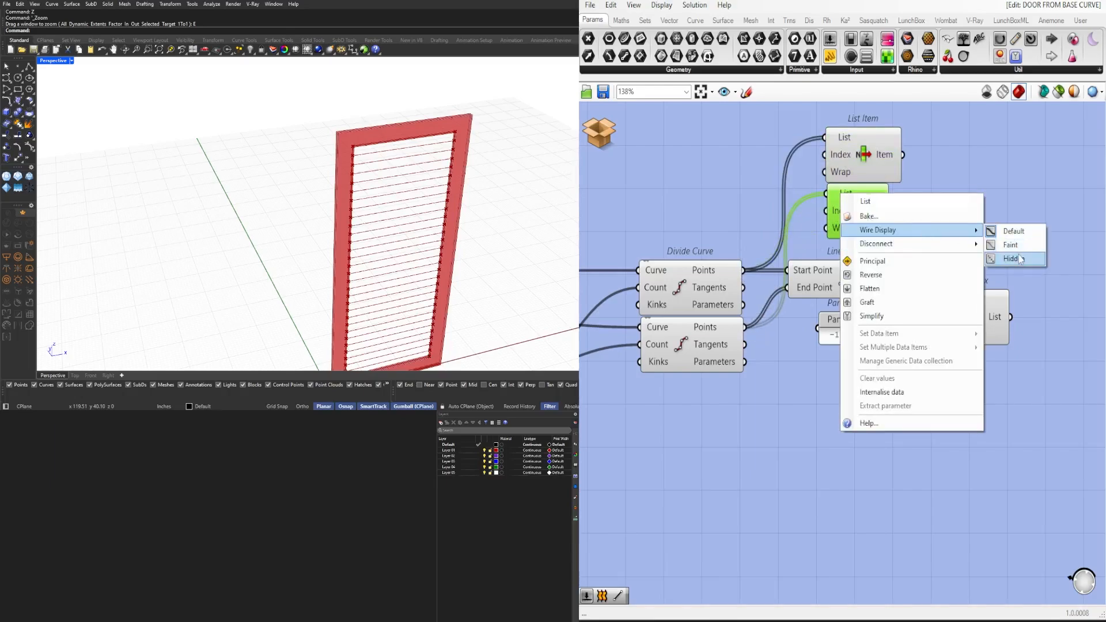
{"action": "left_click", "coordinate": [1020, 259]}
{"action": "right_click", "coordinate": [844, 140]}
{"action": "mouse_move", "coordinate": [933, 181]}
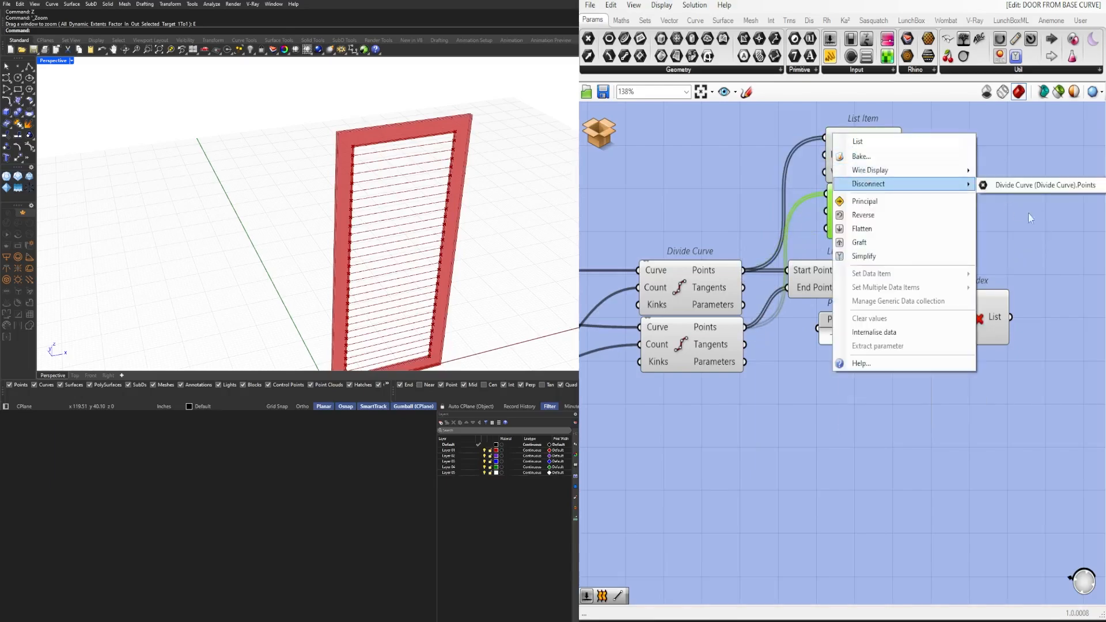
{"action": "left_click", "coordinate": [1036, 182]}
{"action": "right_click", "coordinate": [846, 143]}
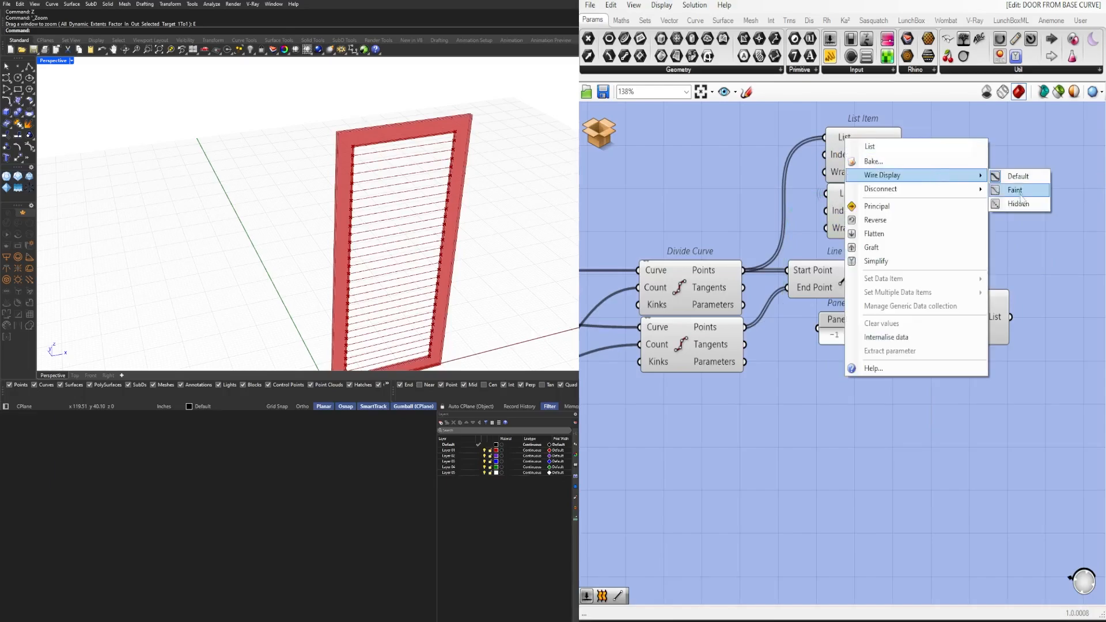
{"action": "left_click", "coordinate": [1017, 202]}
Step: Rewire the lower List Item's List input to the Points output of the upper Divide Curve
{"action": "left_click", "coordinate": [881, 171]}
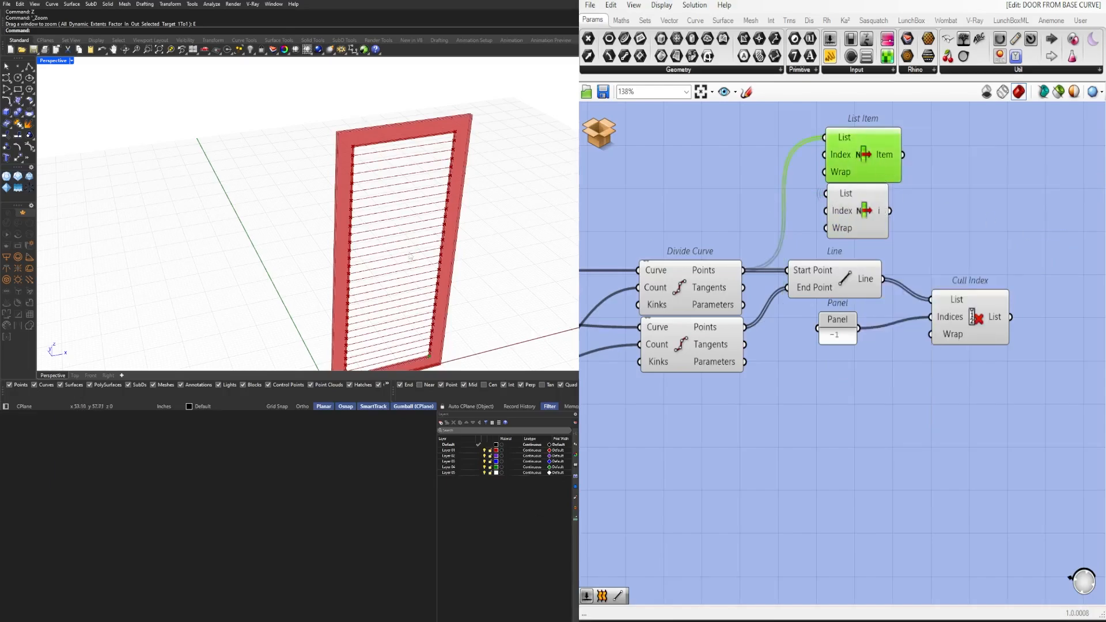
{"action": "left_click", "coordinate": [846, 213]}
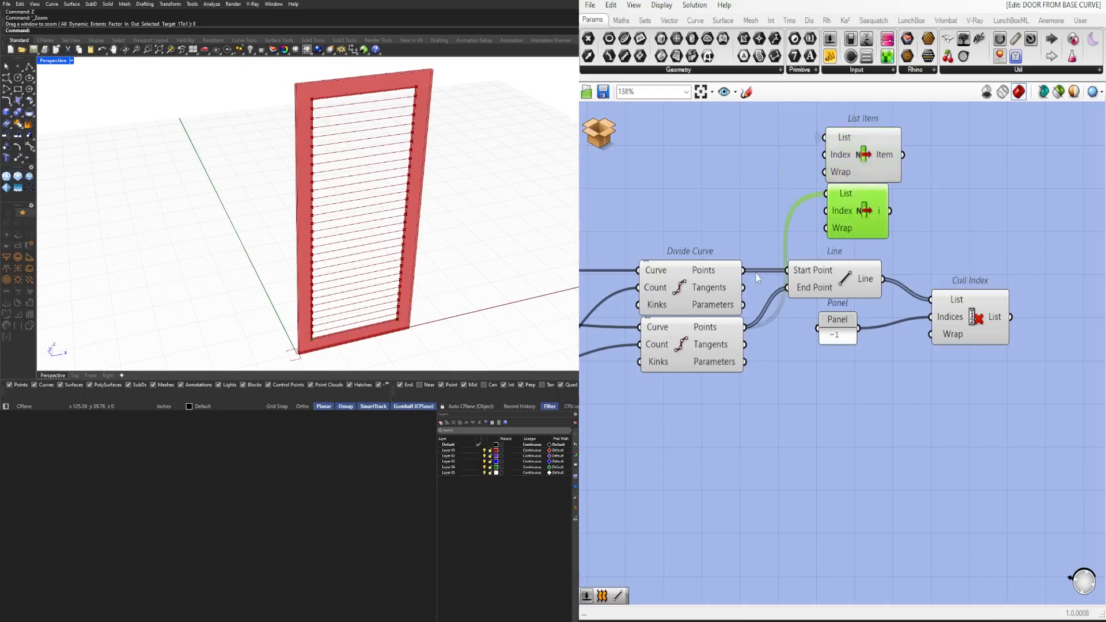
{"action": "left_click", "coordinate": [736, 288]}
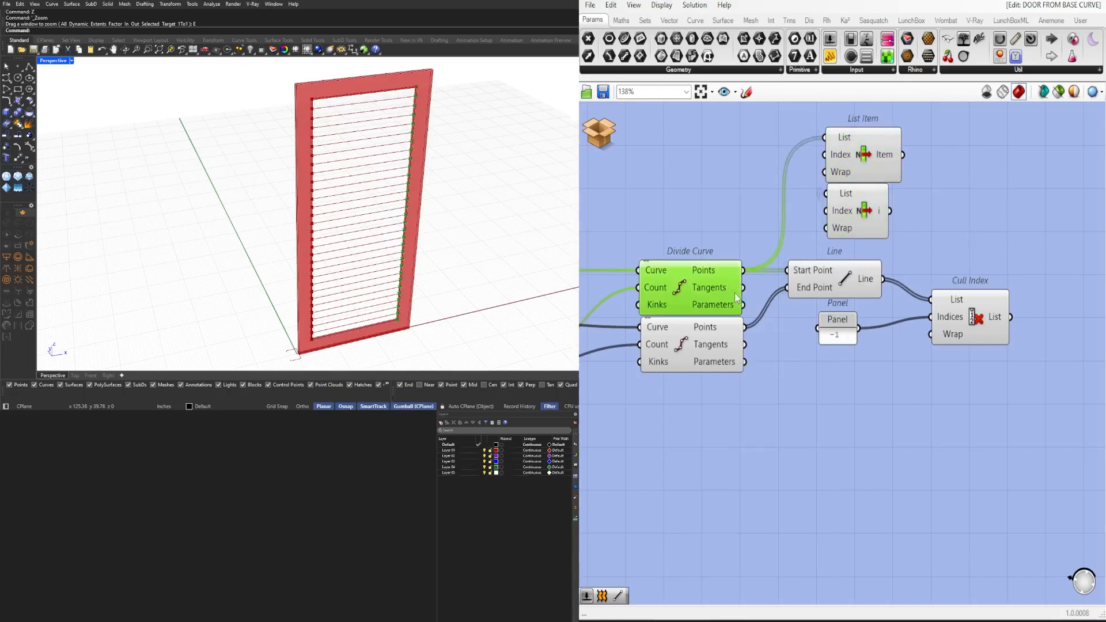
{"action": "left_click", "coordinate": [855, 204]}
{"action": "left_click", "coordinate": [867, 166], "text": "shift"}
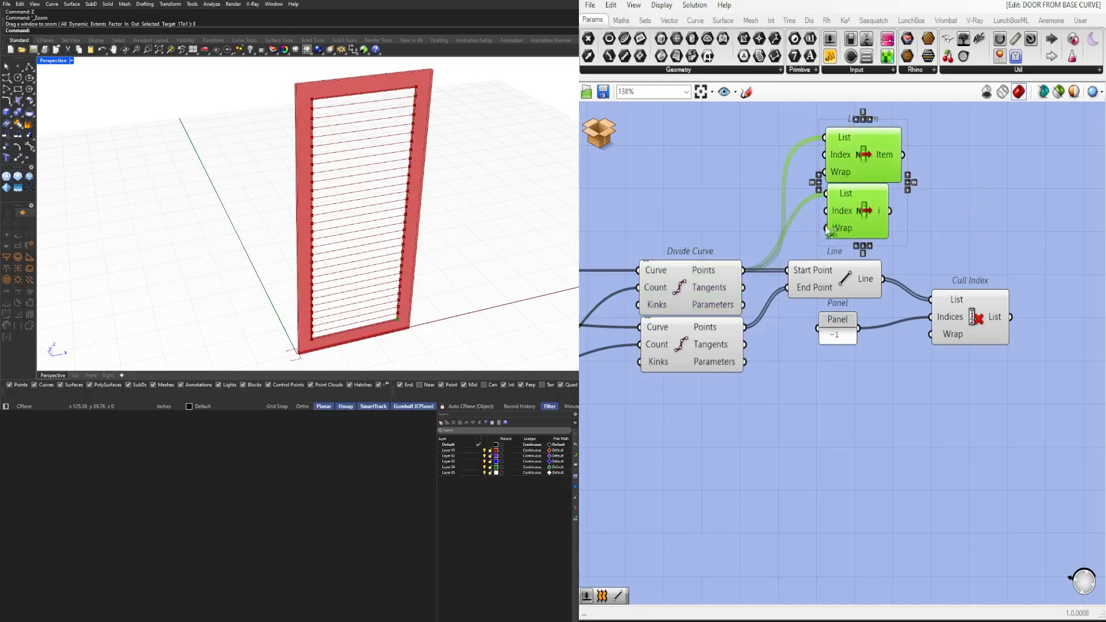
Step: Delete the lower List Item, place the remaining one just above the Line component and give it an additional +1 output
{"action": "scroll", "coordinate": [834, 224], "scroll_direction": "up", "scroll_amount": 2}
{"action": "right_click", "coordinate": [845, 217]}
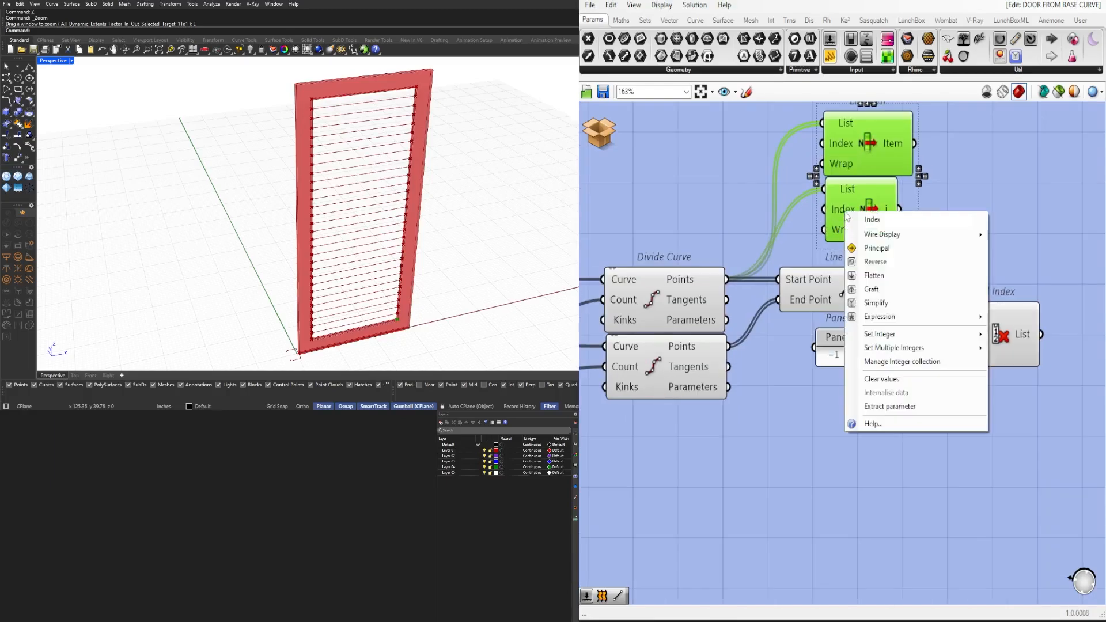
{"action": "left_click", "coordinate": [977, 174]}
{"action": "left_click", "coordinate": [883, 216]}
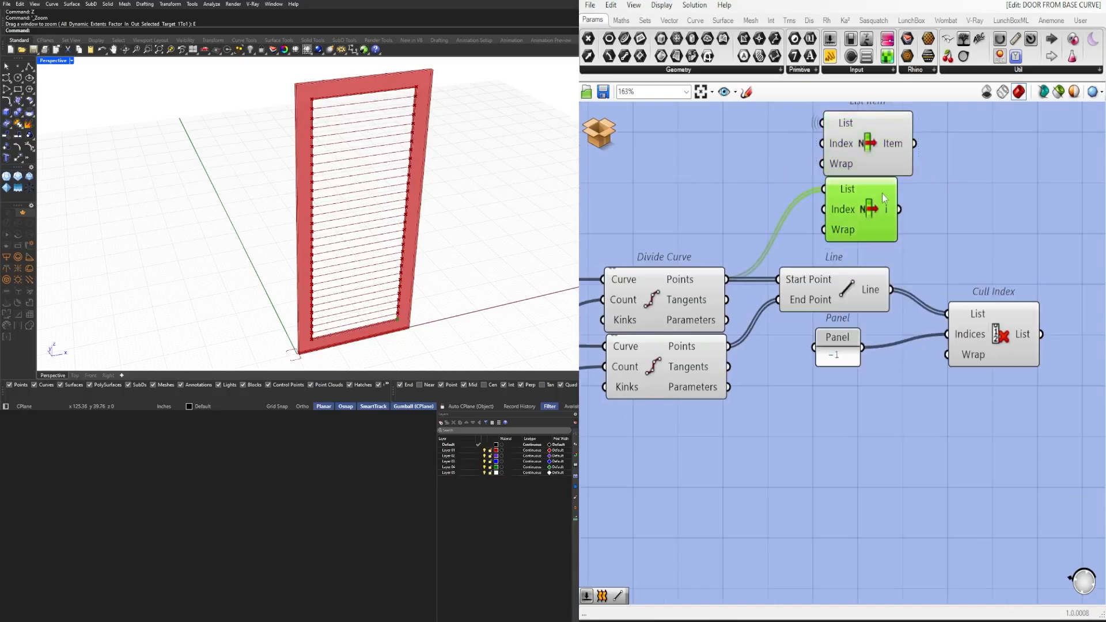
{"action": "key", "text": "Delete"}
{"action": "left_click_drag", "start_coordinate": [876, 148], "coordinate": [835, 208]}
{"action": "scroll", "coordinate": [852, 209], "scroll_direction": "up", "scroll_amount": 2}
{"action": "scroll", "coordinate": [851, 209], "scroll_direction": "up", "scroll_amount": 2}
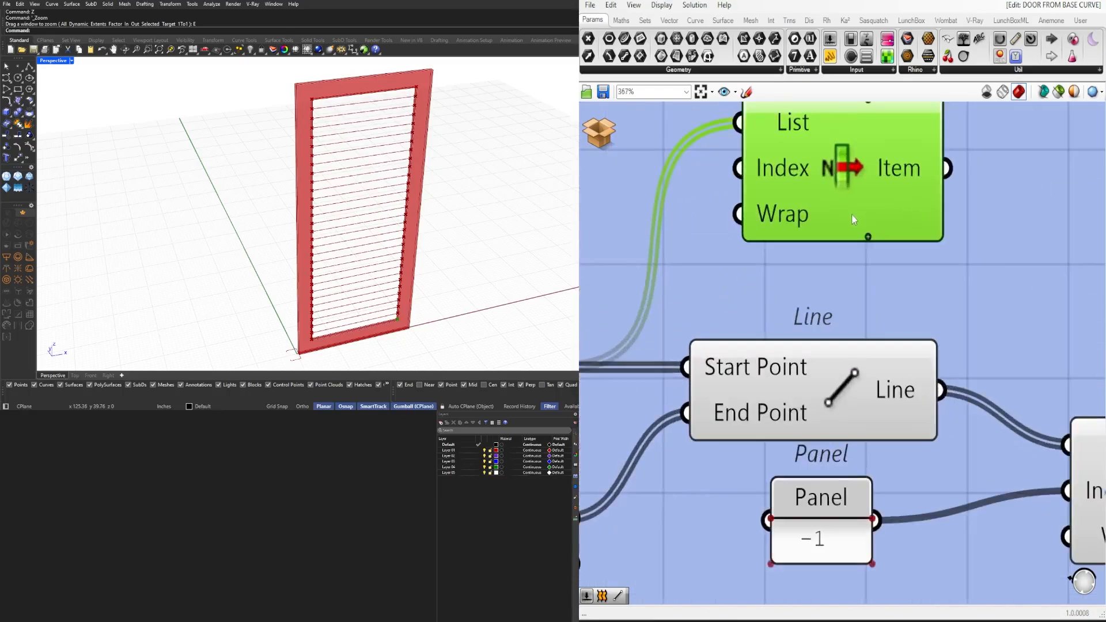
{"action": "double_click", "coordinate": [927, 295]}
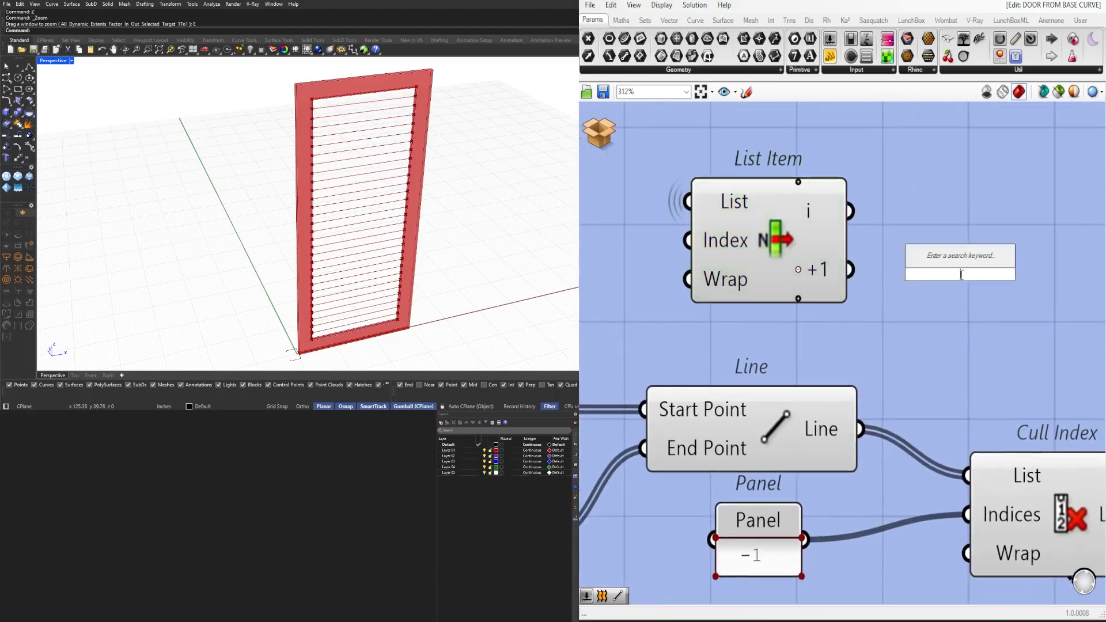
{"action": "type", "text": "li"}
{"action": "key", "text": "Escape"}
Step: Add a Distance component beside the List Item and wire outputs i and +1 into Point A and Point B
{"action": "double_click", "coordinate": [966, 244]}
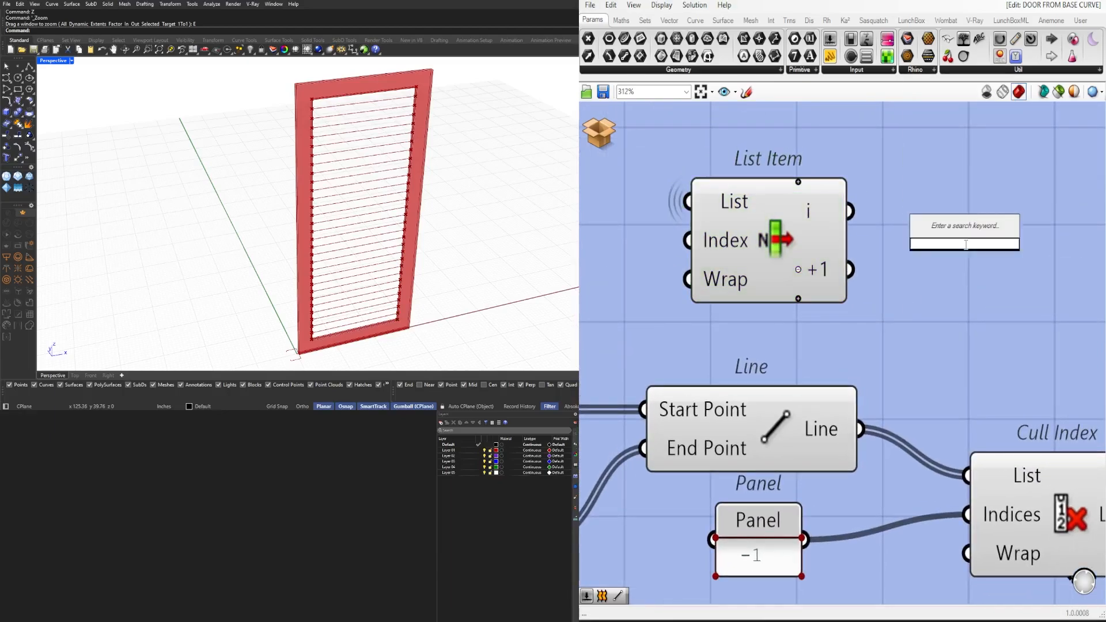
{"action": "type", "text": "distance"}
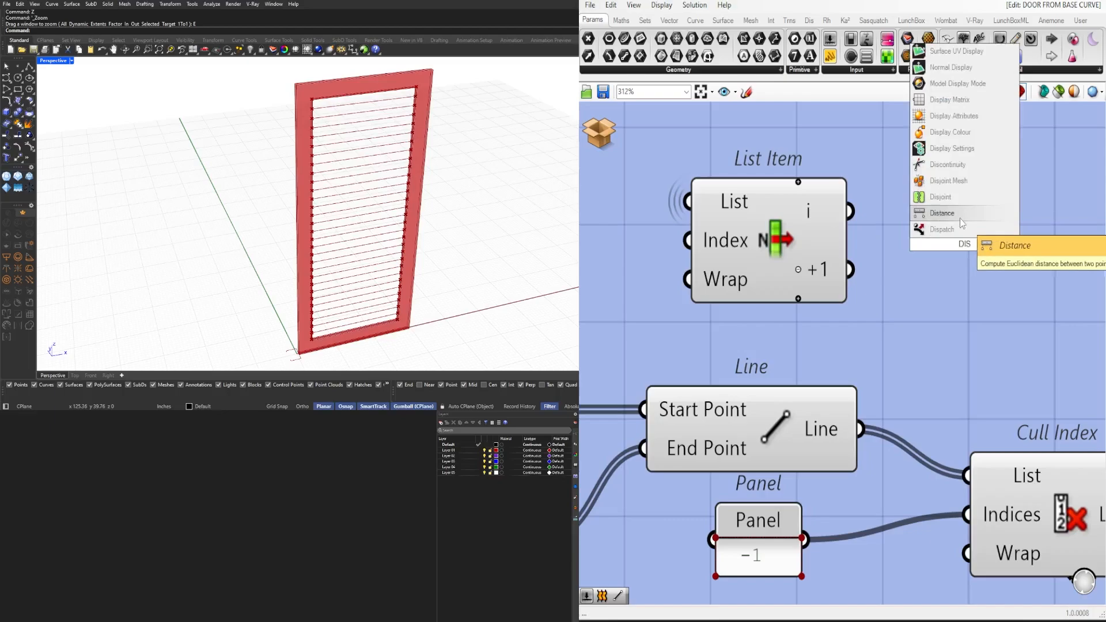
{"action": "key", "text": "Return"}
{"action": "left_click_drag", "start_coordinate": [849, 208], "coordinate": [854, 223]}
{"action": "left_click_drag", "start_coordinate": [847, 270], "coordinate": [917, 243]}
{"action": "scroll", "coordinate": [707, 261], "scroll_direction": "down", "scroll_amount": 4}
{"action": "left_click_drag", "start_coordinate": [968, 307], "coordinate": [779, 277]}
{"action": "right_click_drag", "start_coordinate": [779, 279], "coordinate": [752, 291]}
Step: Add a Move component and wire Cull Index's List output into its Geometry input
{"action": "left_click", "coordinate": [879, 417]}
{"action": "right_click_drag", "start_coordinate": [976, 418], "coordinate": [913, 368]}
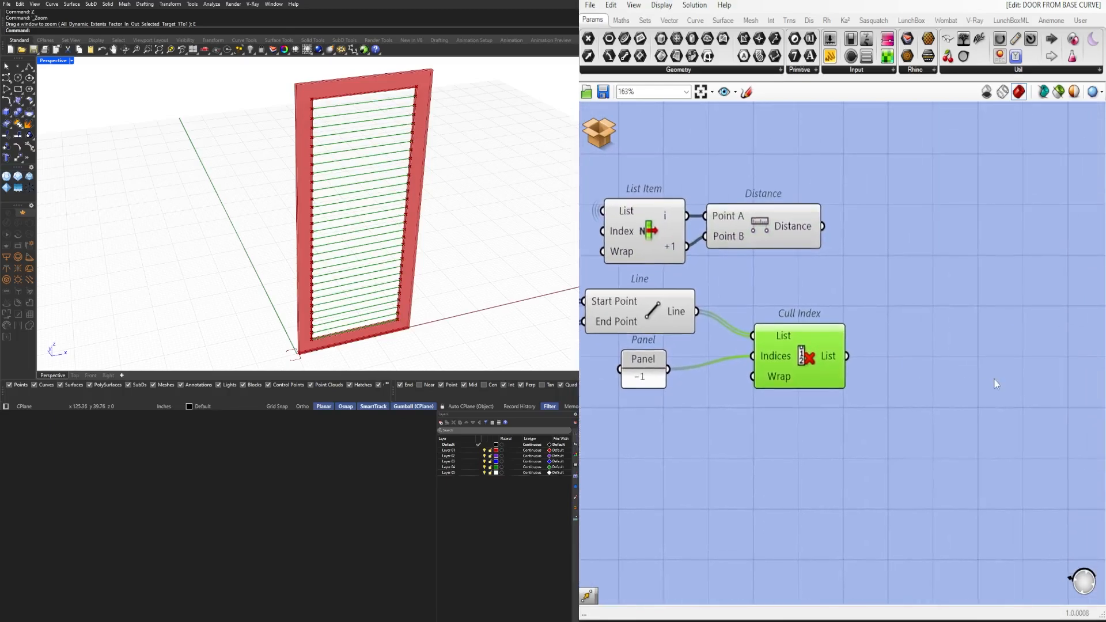
{"action": "double_click", "coordinate": [994, 379]}
{"action": "type", "text": "MI"}
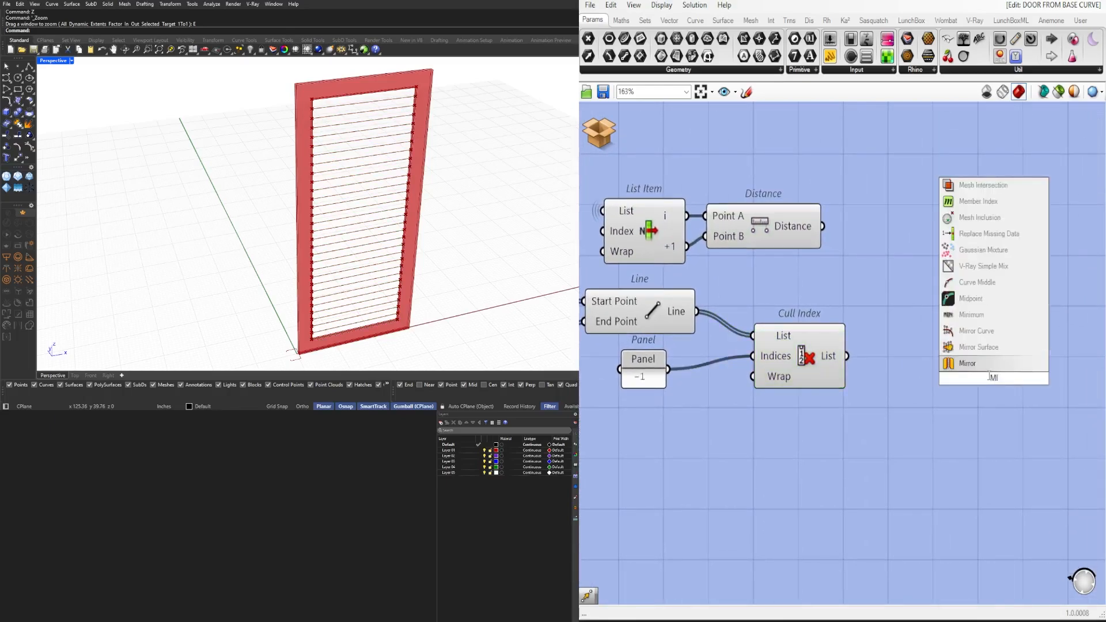
{"action": "type", "text": "ove"}
{"action": "key", "text": "Return"}
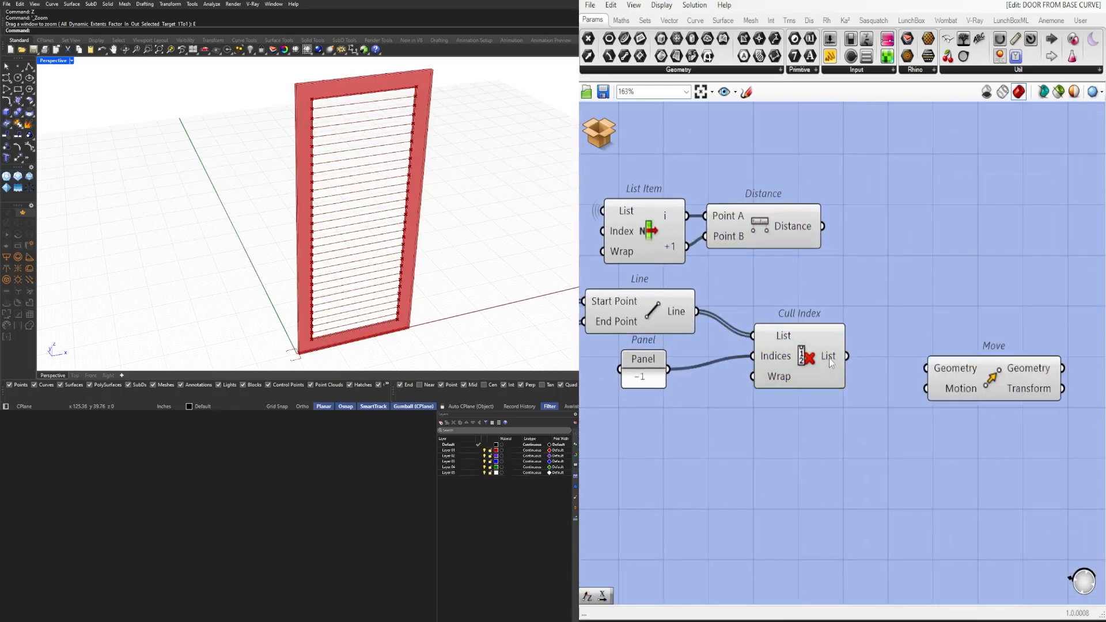
{"action": "mouse_move", "coordinate": [846, 356]}
{"action": "left_mouse_down"}
{"action": "mouse_move", "coordinate": [925, 367]}
{"action": "mouse_move", "coordinate": [1030, 310]}
{"action": "left_mouse_up"}
Step: Add a Unit Z component, wire Distance into its Factor and its Unit vector into Move's Motion input
{"action": "double_click", "coordinate": [902, 268]}
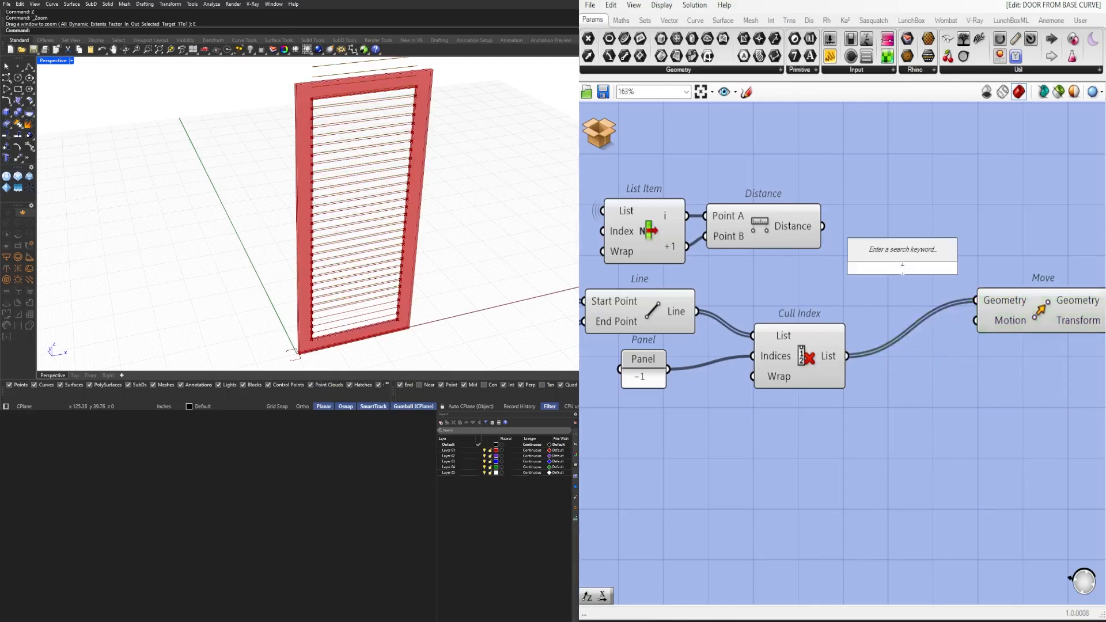
{"action": "type", "text": "unit z"}
{"action": "key", "text": "Return"}
{"action": "left_click_drag", "start_coordinate": [823, 225], "coordinate": [845, 225]}
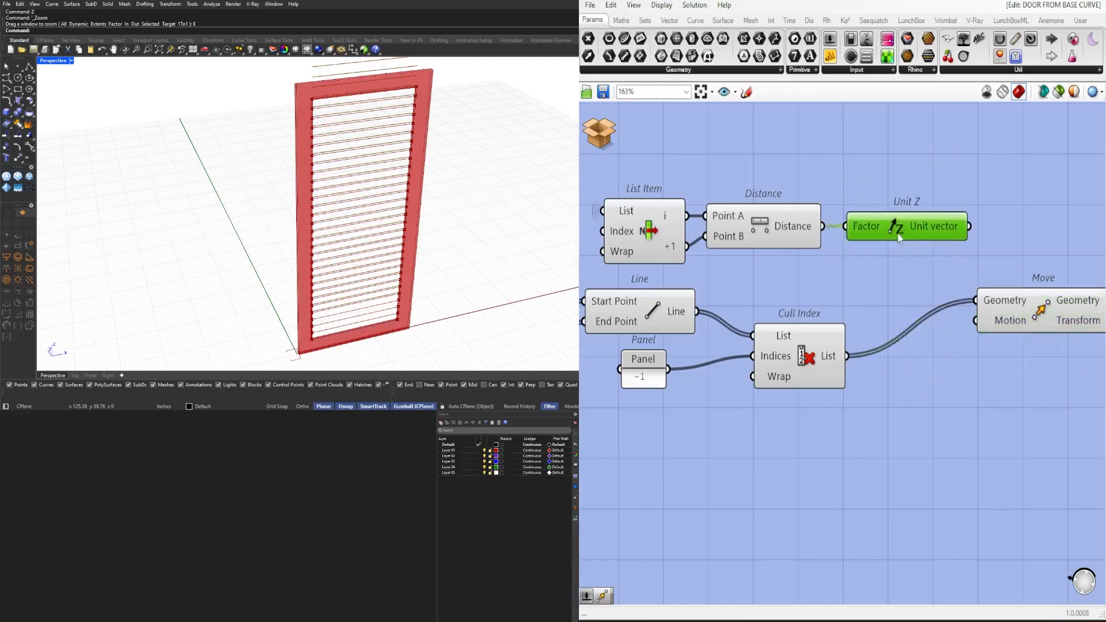
{"action": "left_click_drag", "start_coordinate": [968, 225], "coordinate": [974, 321]}
Step: Reposition the Move component further to the right of the Unit Z and Cull Index components
{"action": "left_click_drag", "start_coordinate": [1029, 289], "coordinate": [1083, 260]}
{"action": "right_click_drag", "start_coordinate": [1083, 260], "coordinate": [885, 244]}
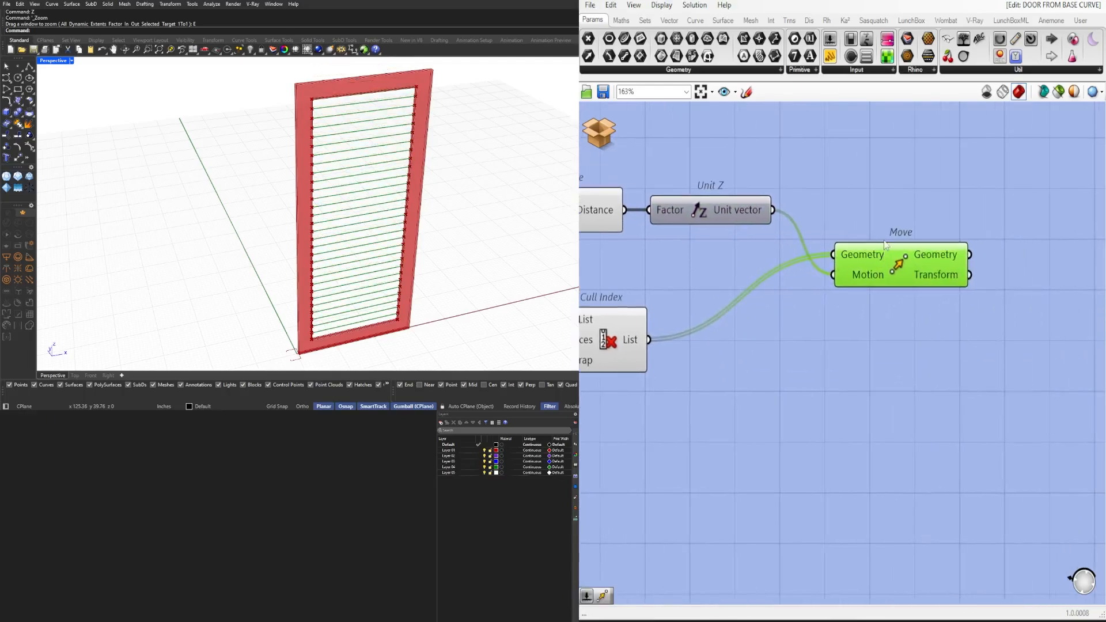
{"action": "left_click", "coordinate": [940, 236]}
{"action": "left_click_drag", "start_coordinate": [943, 245], "coordinate": [1001, 244]}
Step: Add a second Move component below the wire leaving the Cull Index component
{"action": "left_click", "coordinate": [621, 345]}
{"action": "right_click_drag", "start_coordinate": [758, 381], "coordinate": [903, 381]}
{"action": "double_click", "coordinate": [890, 398]}
{"action": "type", "text": "MO"}
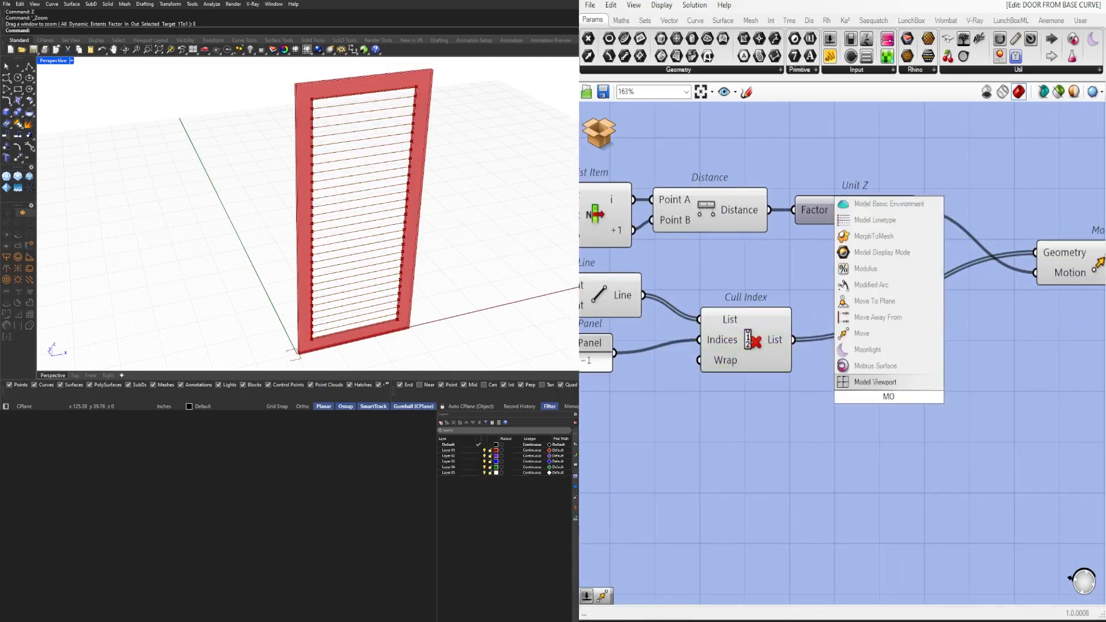
{"action": "left_click", "coordinate": [880, 334]}
{"action": "left_click", "coordinate": [744, 326]}
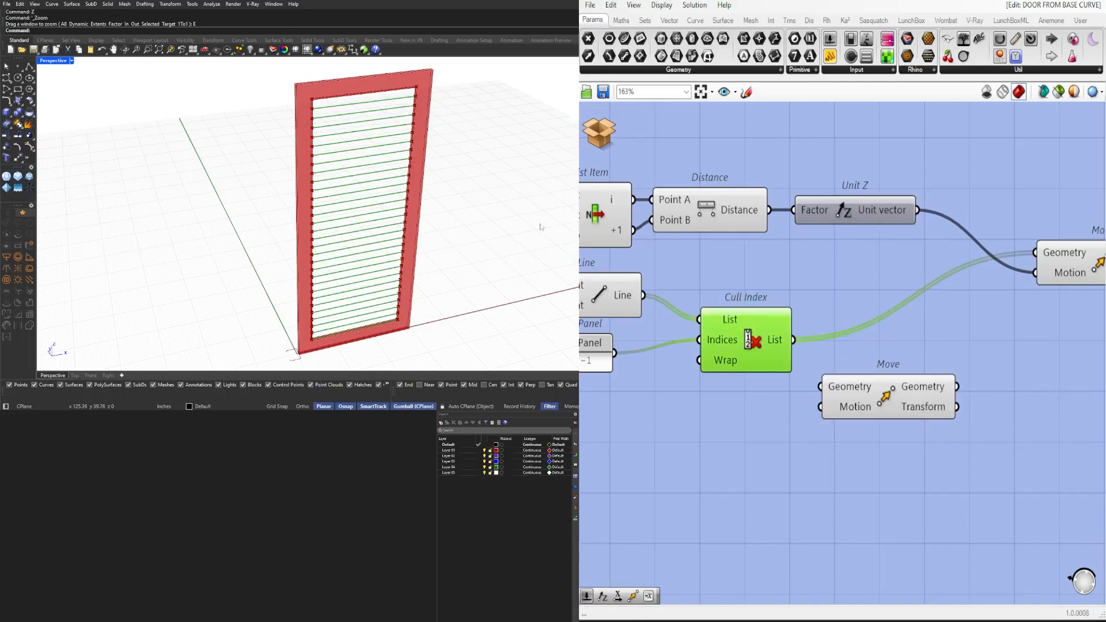
Step: Examine the definition from the PolyLine and List Item through the Line, Divide Curve and Cull Index components
{"action": "right_click_drag", "start_coordinate": [308, 231], "coordinate": [332, 245]}
{"action": "scroll", "coordinate": [731, 393], "scroll_direction": "down", "scroll_amount": 2}
{"action": "right_click_drag", "start_coordinate": [730, 393], "coordinate": [1002, 375]}
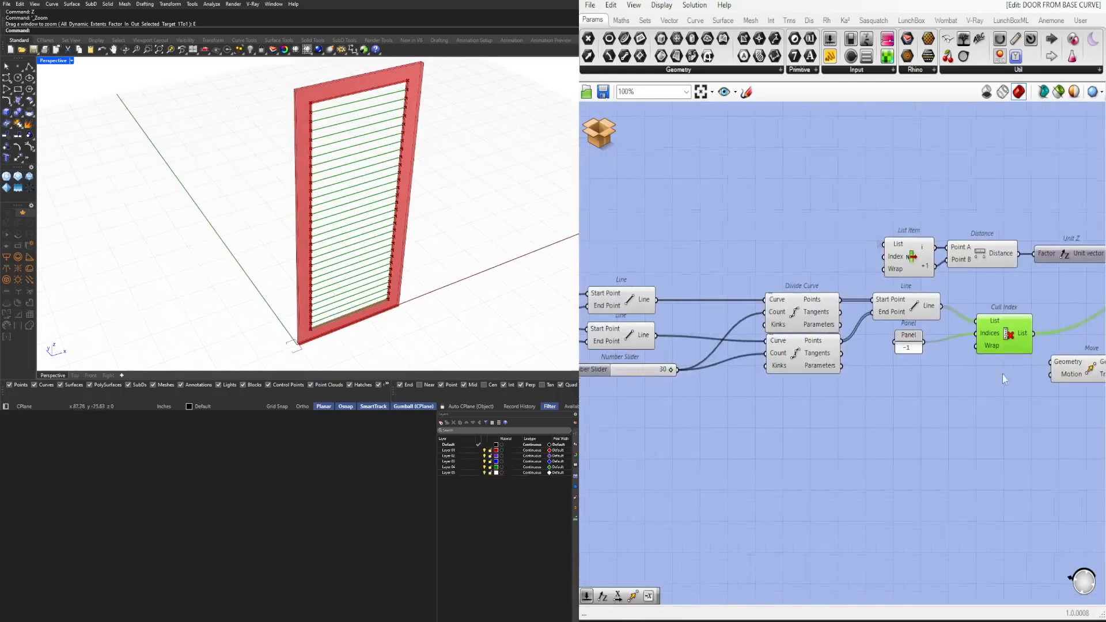
{"action": "scroll", "coordinate": [662, 426], "scroll_direction": "down", "scroll_amount": 3}
{"action": "right_click_drag", "start_coordinate": [662, 426], "coordinate": [904, 377]}
{"action": "scroll", "coordinate": [827, 319], "scroll_direction": "up", "scroll_amount": 3}
{"action": "left_click", "coordinate": [825, 258]}
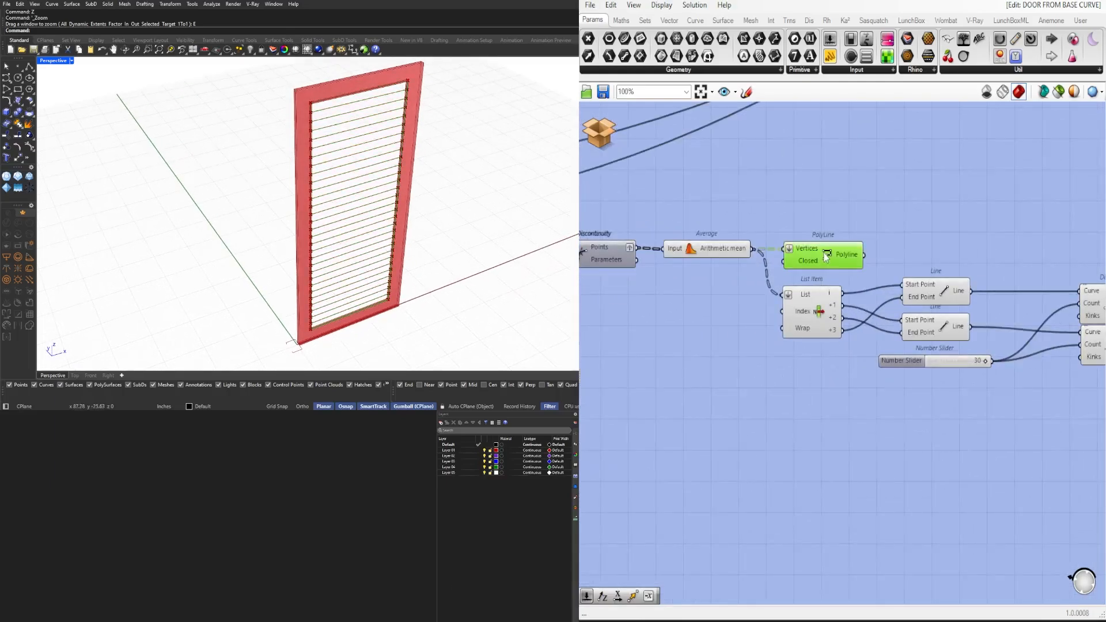
{"action": "right_click_drag", "start_coordinate": [1017, 281], "coordinate": [797, 254]}
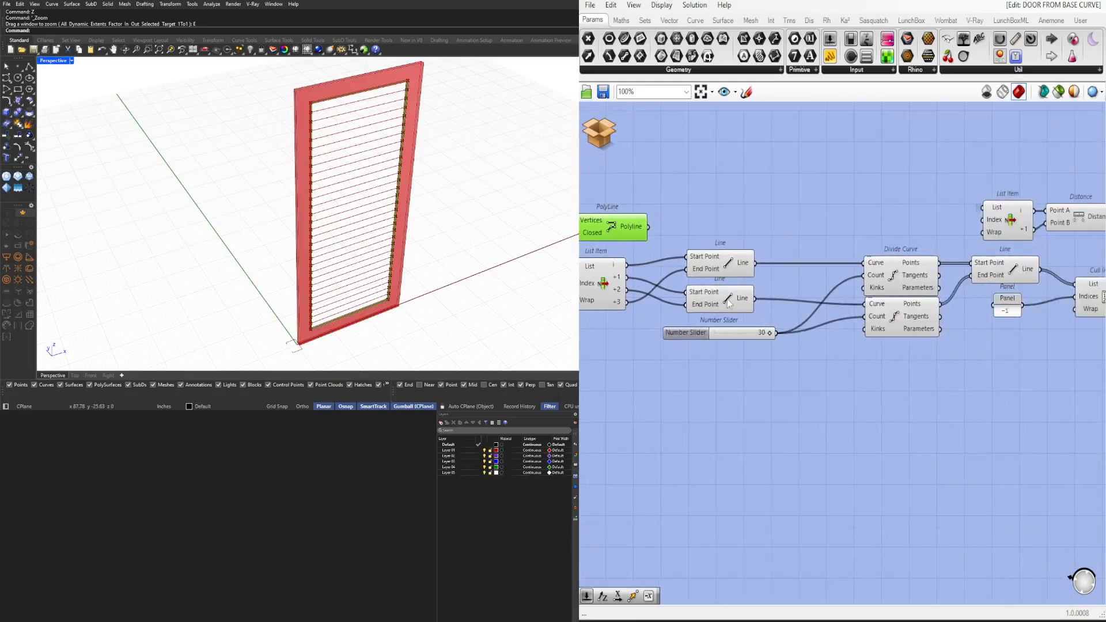
{"action": "left_click", "coordinate": [728, 301]}
{"action": "right_click_drag", "start_coordinate": [696, 338], "coordinate": [758, 303]}
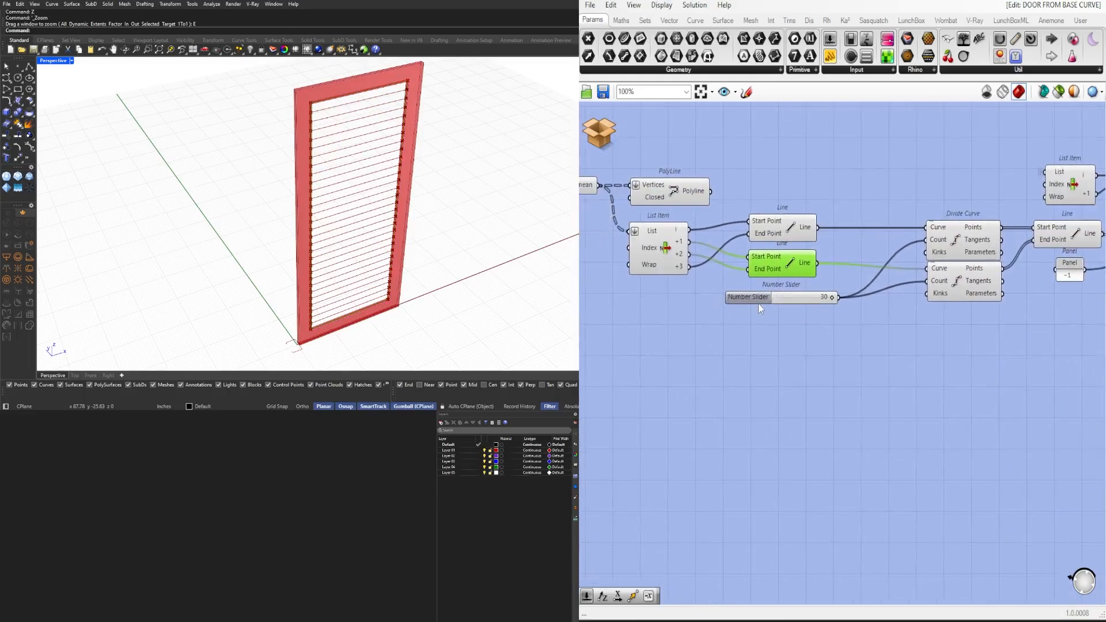
{"action": "left_click_drag", "start_coordinate": [777, 297], "coordinate": [777, 300]}
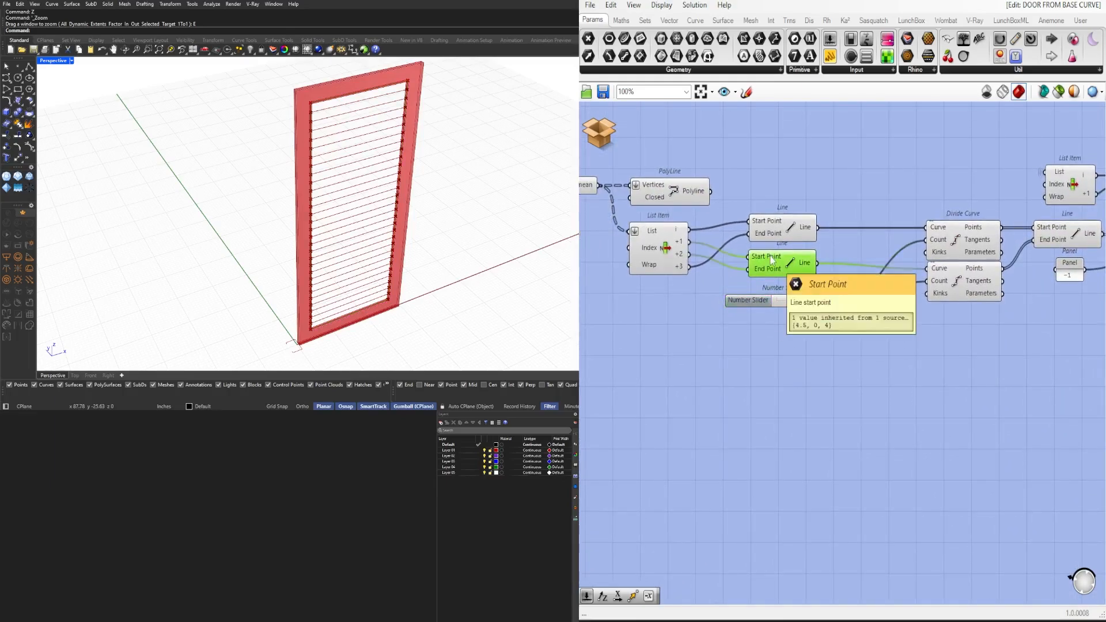
{"action": "right_click_drag", "start_coordinate": [978, 311], "coordinate": [884, 324]}
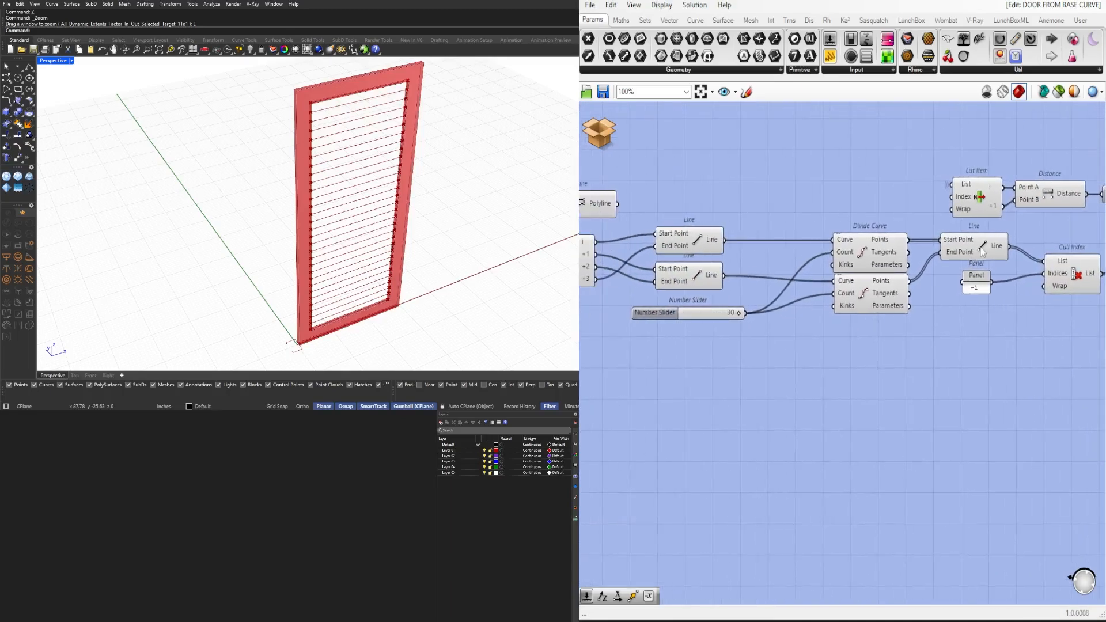
{"action": "left_click", "coordinate": [982, 249]}
{"action": "right_click_drag", "start_coordinate": [810, 336], "coordinate": [921, 327]}
{"action": "right_click_drag", "start_coordinate": [909, 405], "coordinate": [642, 383]}
{"action": "left_click", "coordinate": [892, 333]}
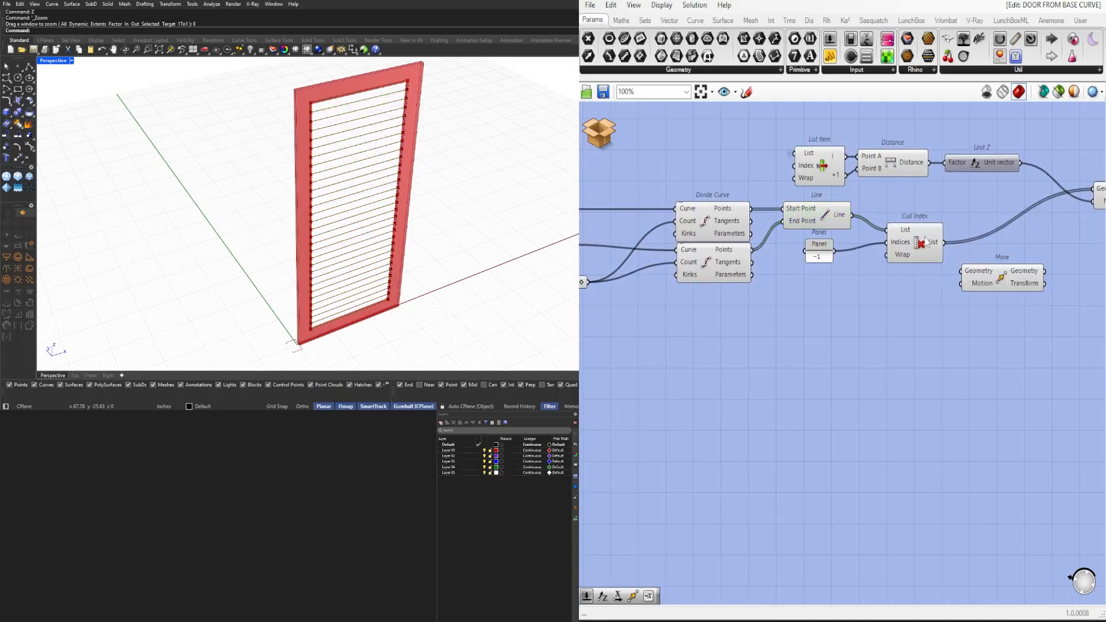
{"action": "left_click", "coordinate": [915, 243]}
{"action": "left_click", "coordinate": [910, 305]}
Step: Duplicate the List Item below Cull Index and wire the Line component's output into the copy's List input
{"action": "scroll", "coordinate": [891, 278], "scroll_direction": "up", "scroll_amount": 2}
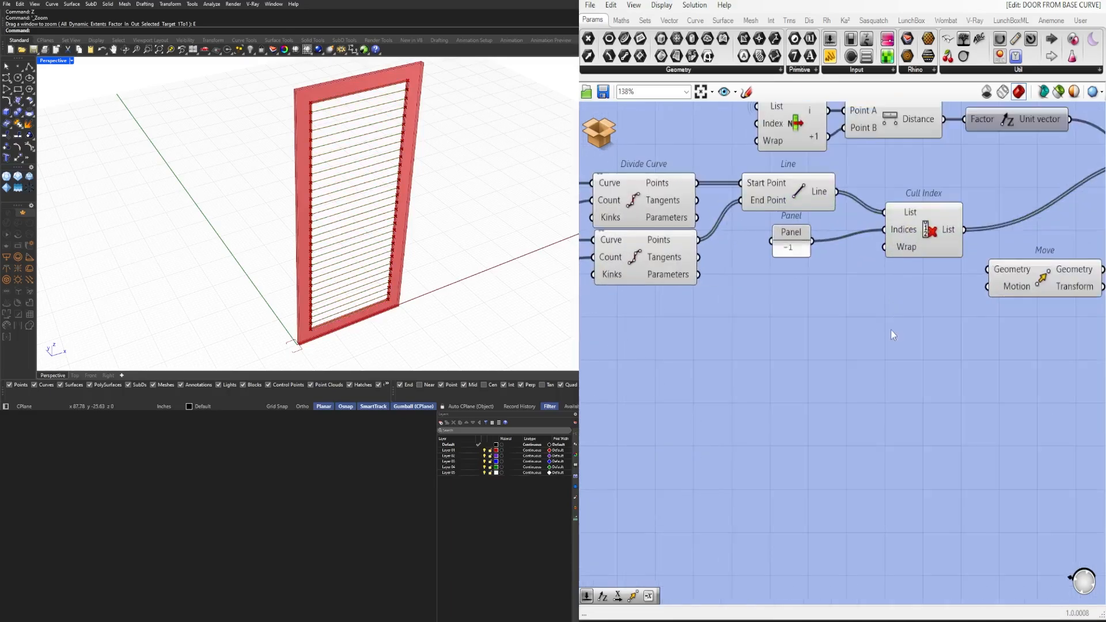
{"action": "left_click_drag", "start_coordinate": [789, 141], "coordinate": [905, 332], "text": "alt"}
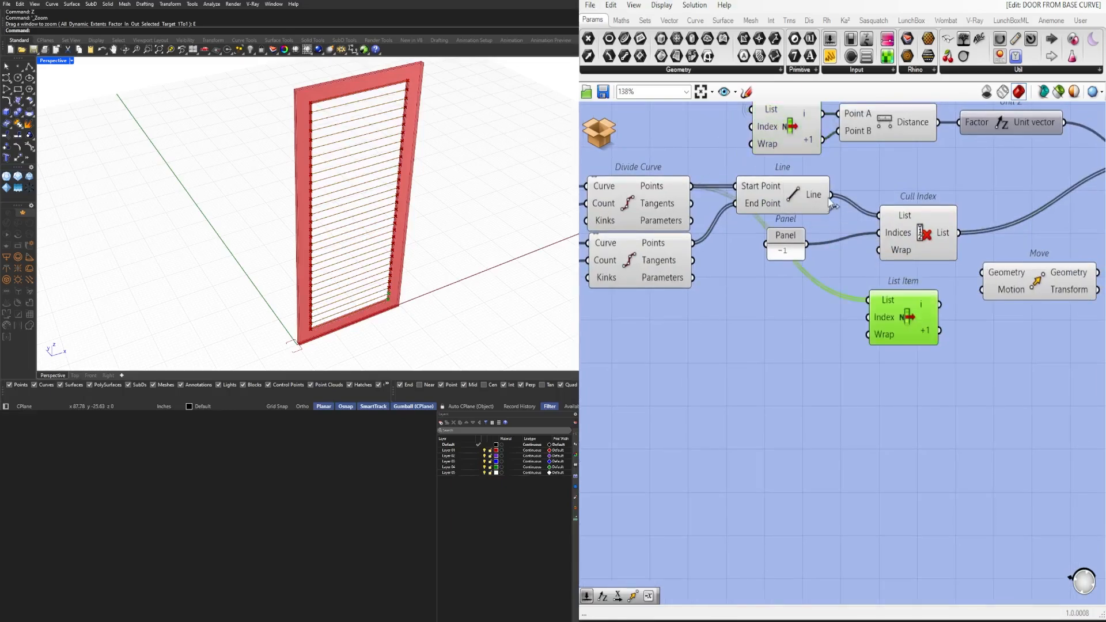
{"action": "left_click_drag", "start_coordinate": [832, 197], "coordinate": [891, 306]}
Step: Remove the +1 output from the copied List Item so that it outputs only item i
{"action": "scroll", "coordinate": [916, 311], "scroll_direction": "up", "scroll_amount": 7}
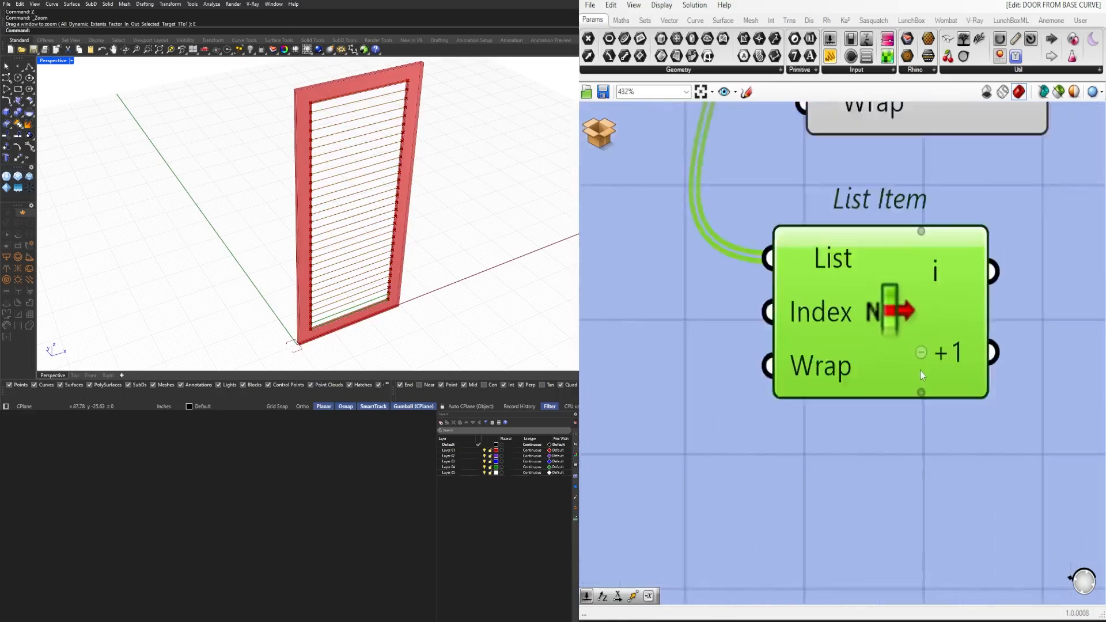
{"action": "left_click", "coordinate": [920, 396]}
{"action": "left_click", "coordinate": [920, 365]}
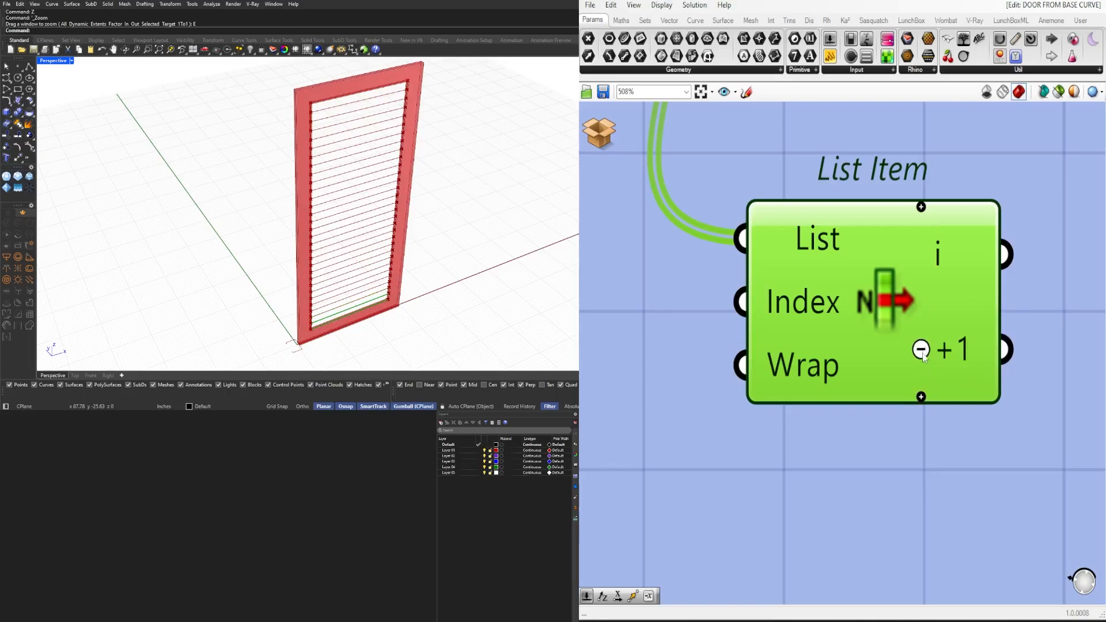
{"action": "left_click", "coordinate": [918, 298]}
{"action": "right_click_drag", "start_coordinate": [878, 305], "coordinate": [708, 353]}
{"action": "scroll", "coordinate": [708, 353], "scroll_direction": "down", "scroll_amount": 7}
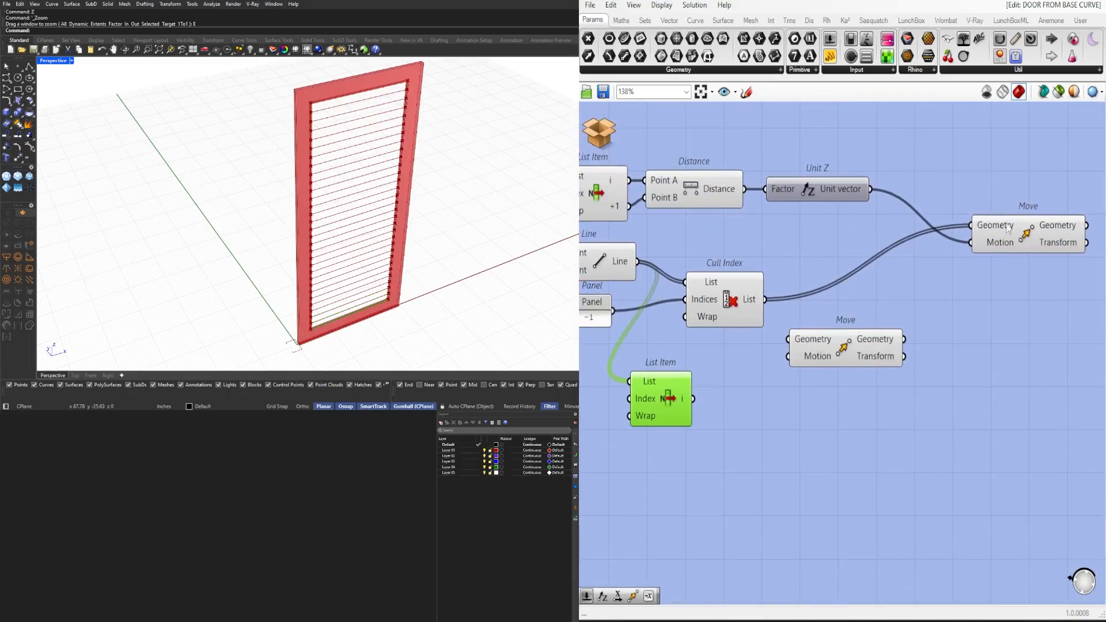
Step: Examine which lines the upper Move, Cull Index and lower List Item components output in the door preview
{"action": "left_click", "coordinate": [1008, 241]}
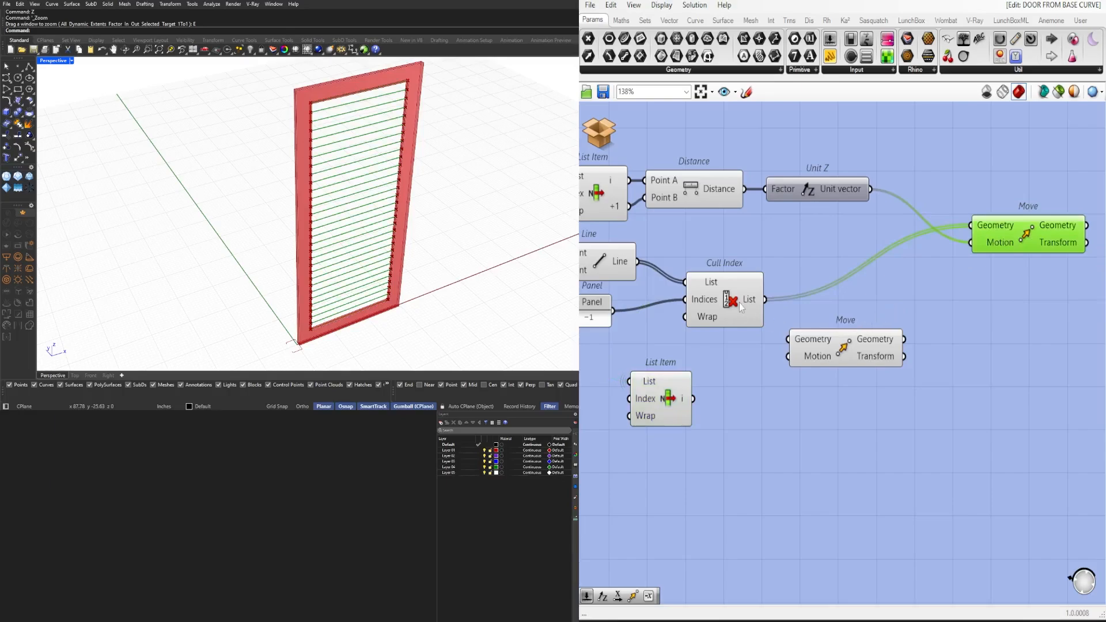
{"action": "left_click", "coordinate": [704, 298]}
{"action": "left_click", "coordinate": [702, 352]}
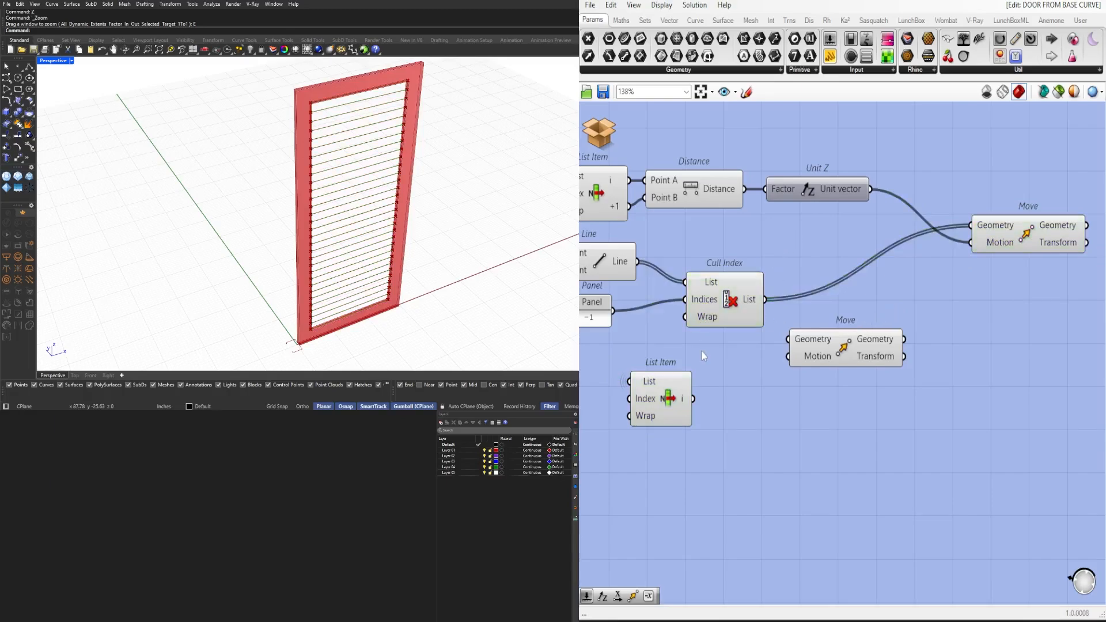
{"action": "left_click", "coordinate": [646, 420]}
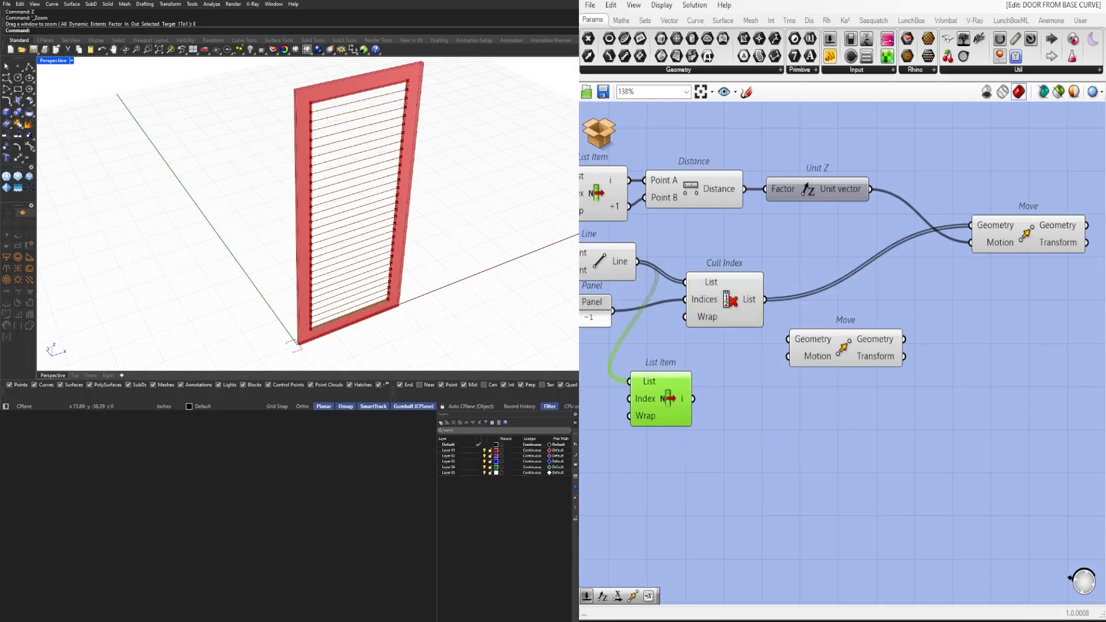
{"action": "left_click", "coordinate": [844, 346]}
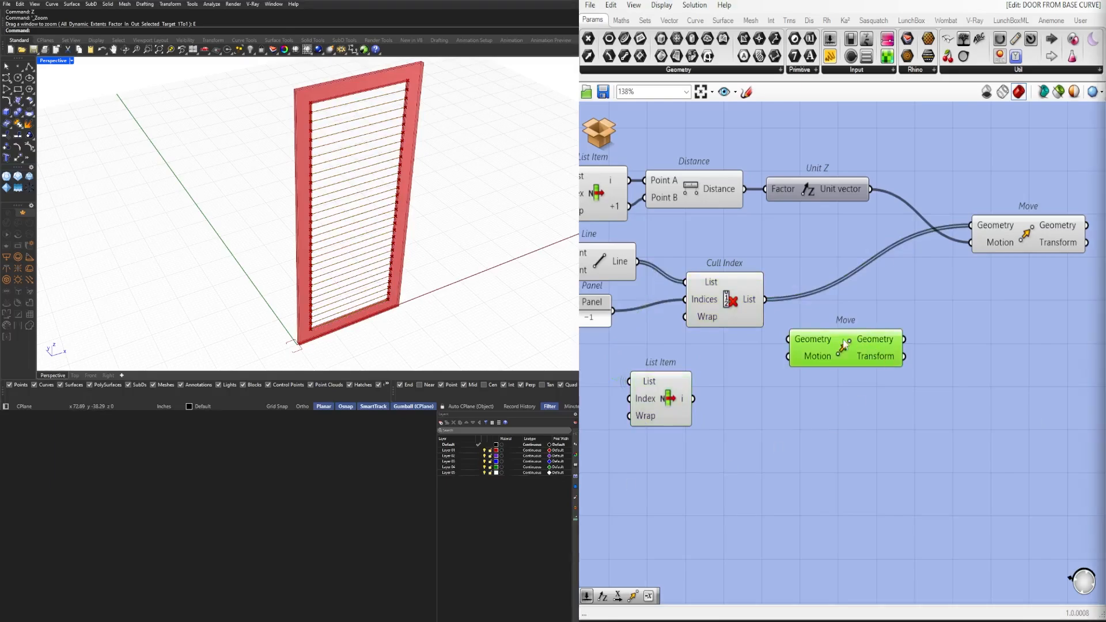
{"action": "left_click", "coordinate": [720, 292]}
{"action": "right_click_drag", "start_coordinate": [889, 296], "coordinate": [826, 273]}
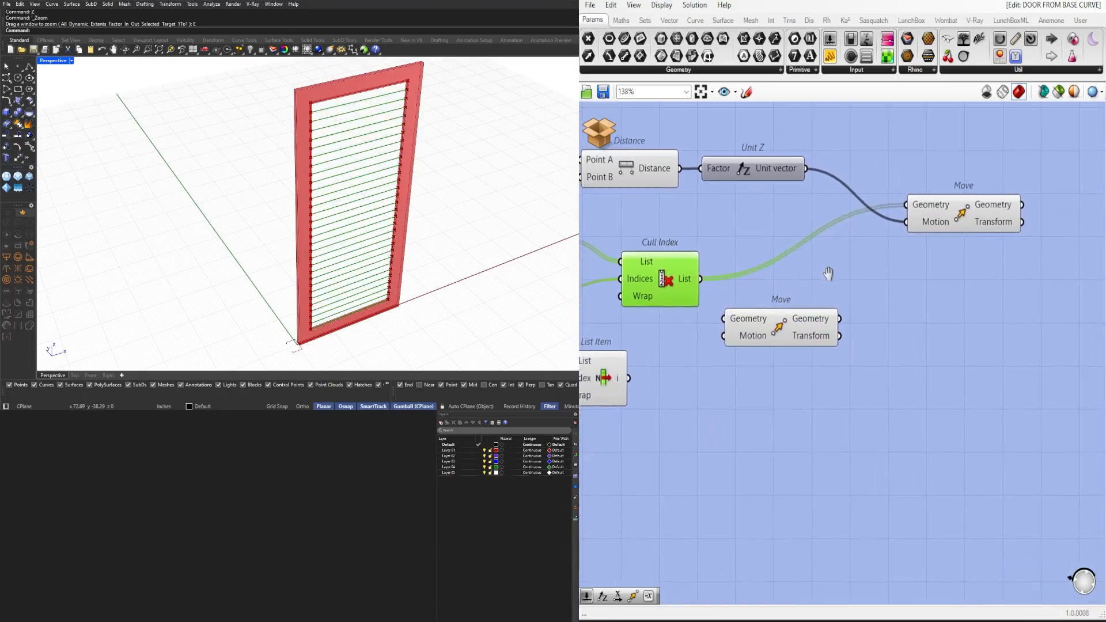
{"action": "left_click", "coordinate": [938, 228]}
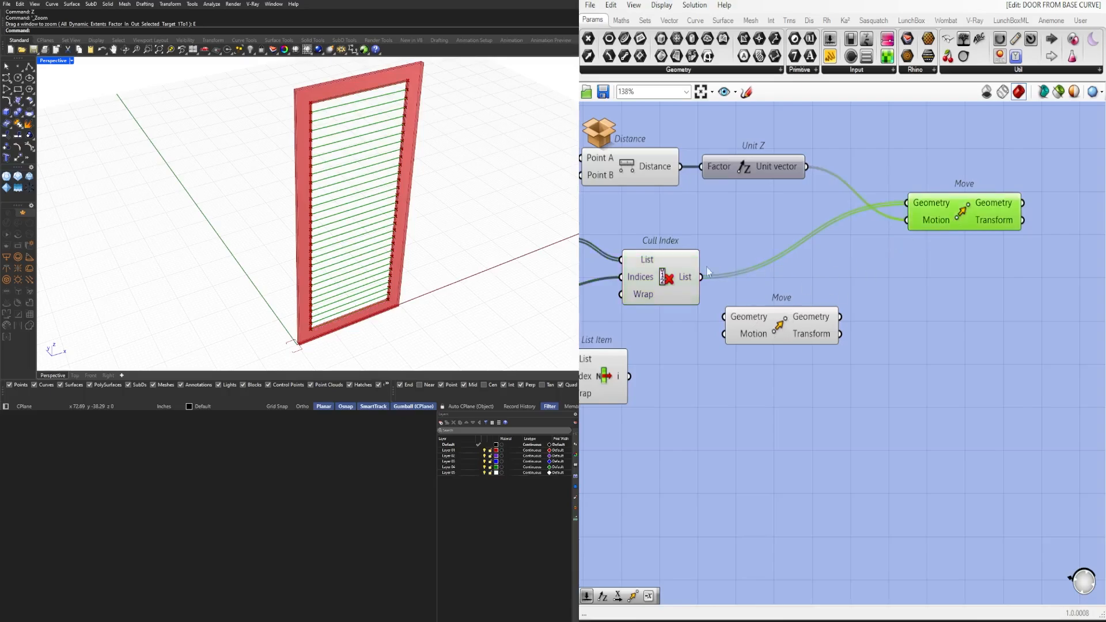
{"action": "left_click", "coordinate": [665, 278]}
{"action": "right_click_drag", "start_coordinate": [615, 326], "coordinate": [758, 311]}
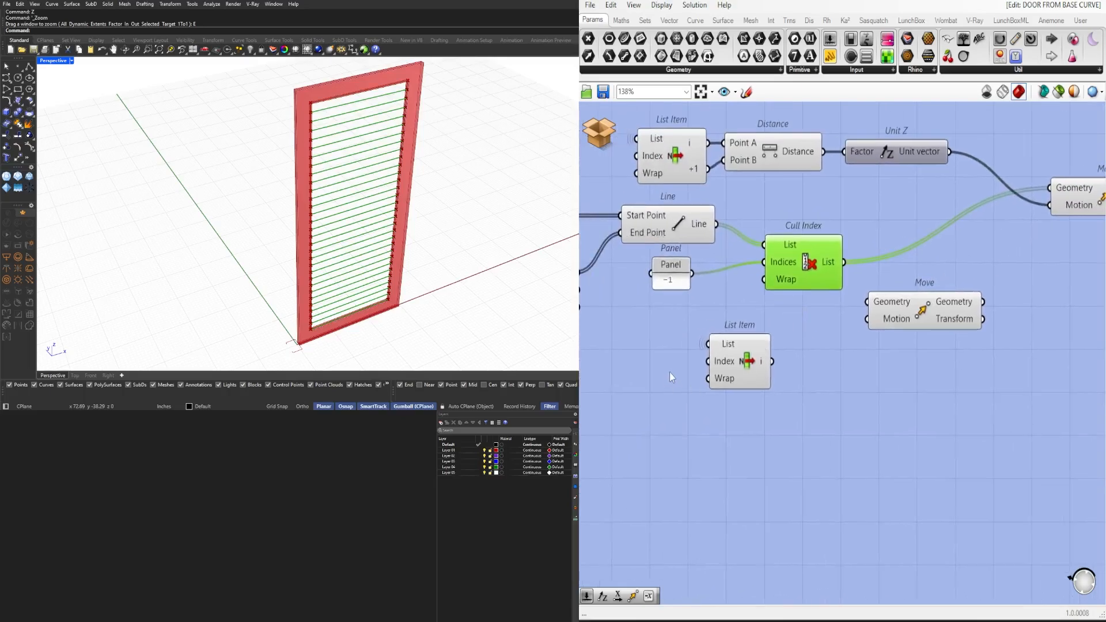
{"action": "left_click", "coordinate": [749, 375]}
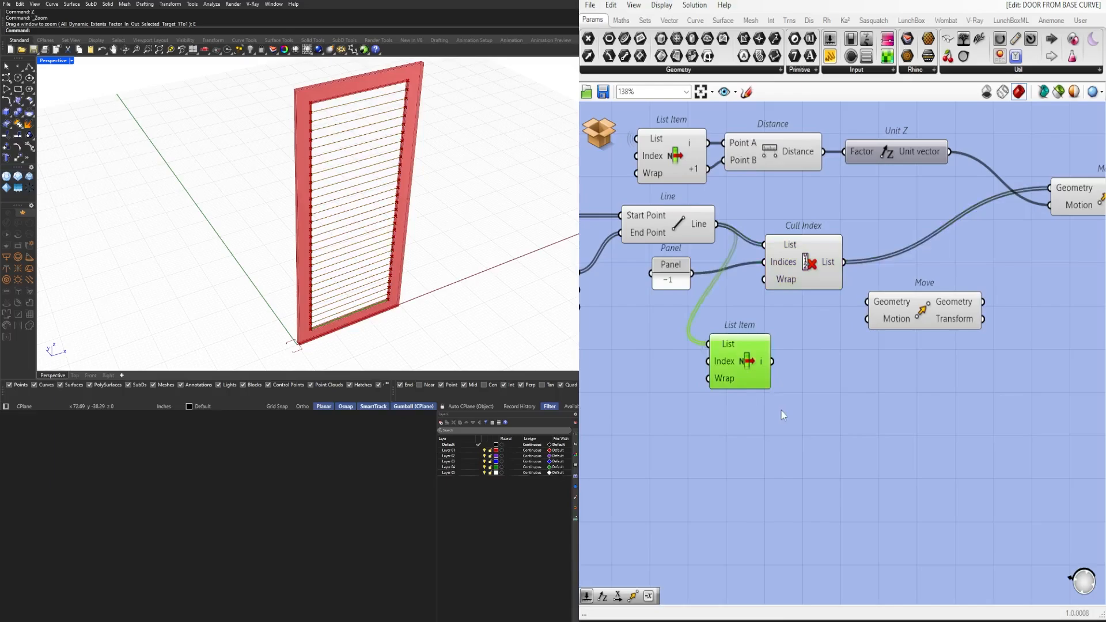
Step: Add a Perp Frame component beside the lower List Item and wire the List Item's i output into its Curve input
{"action": "scroll", "coordinate": [784, 406], "scroll_direction": "up", "scroll_amount": 5}
{"action": "double_click", "coordinate": [873, 289]}
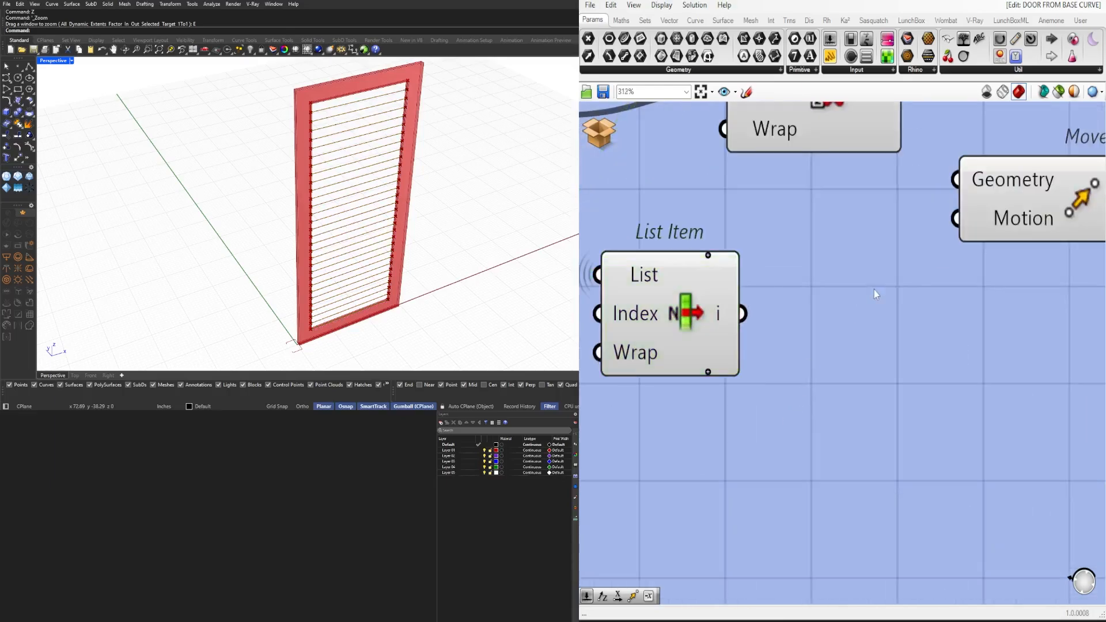
{"action": "left_click", "coordinate": [846, 399]}
{"action": "scroll", "coordinate": [789, 398], "scroll_direction": "down", "scroll_amount": 7}
{"action": "scroll", "coordinate": [775, 406], "scroll_direction": "up", "scroll_amount": 4}
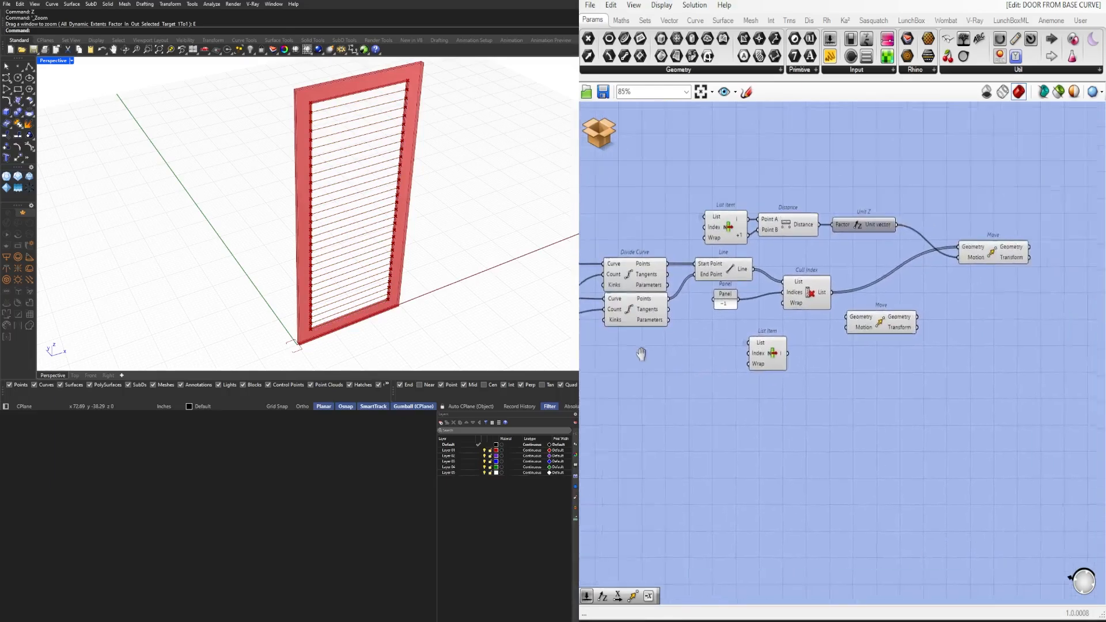
{"action": "double_click", "coordinate": [848, 365]}
{"action": "type", "text": "PER"}
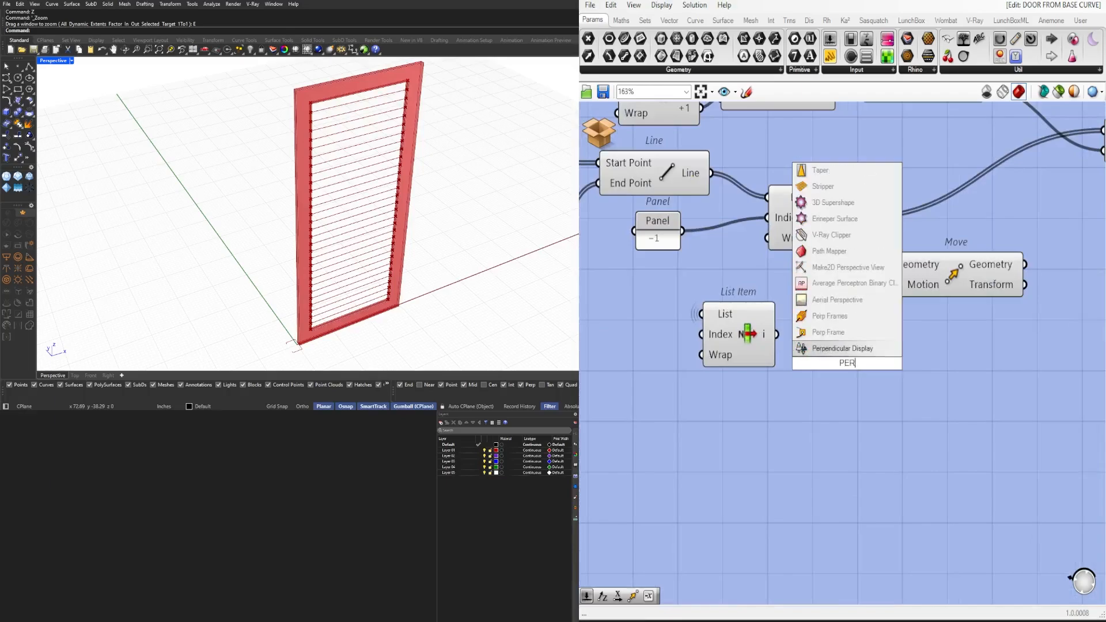
{"action": "left_click", "coordinate": [845, 335]}
{"action": "left_click_drag", "start_coordinate": [777, 334], "coordinate": [834, 373]}
Step: Add a number slider set to 0.5 and connect it to the Perp Frame's Parameter input
{"action": "left_click", "coordinate": [709, 424]}
{"action": "double_click", "coordinate": [709, 424]}
{"action": "type", "text": ".5"}
{"action": "key", "text": "Return"}
{"action": "left_click_drag", "start_coordinate": [762, 424], "coordinate": [814, 388]}
{"action": "left_click_drag", "start_coordinate": [837, 396], "coordinate": [871, 387]}
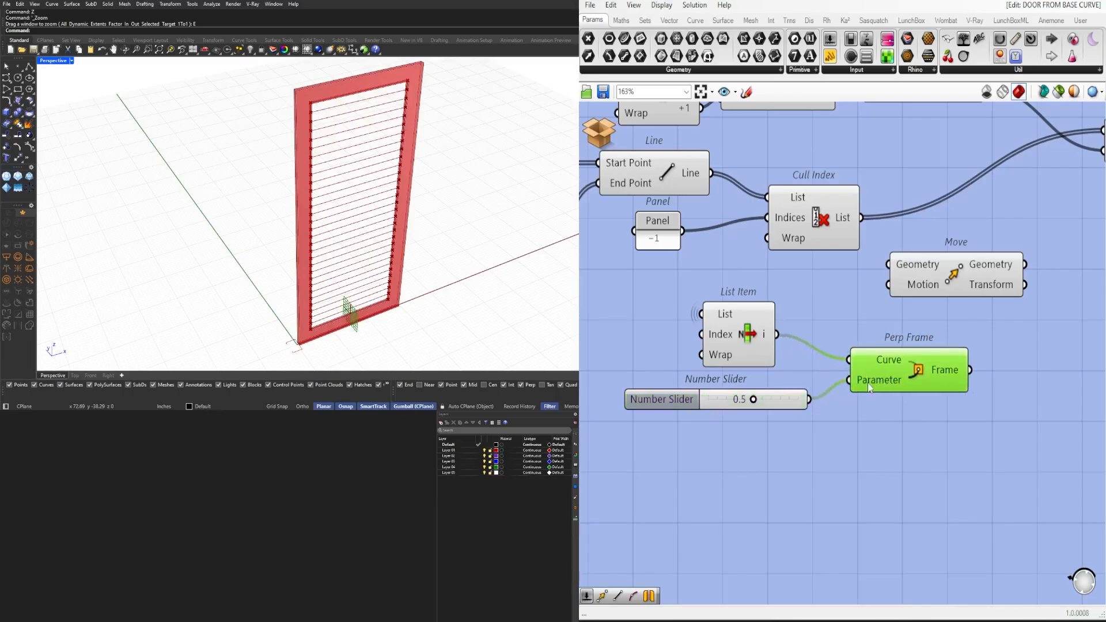
{"action": "mouse_move", "coordinate": [786, 396]}
{"action": "left_mouse_down"}
{"action": "mouse_move", "coordinate": [795, 385]}
{"action": "mouse_move", "coordinate": [806, 394]}
{"action": "left_mouse_up"}
{"action": "left_click_drag", "start_coordinate": [875, 383], "coordinate": [890, 392]}
{"action": "left_click", "coordinate": [1053, 405]}
Step: Add another Move component and place it further along after the Perp Frame
{"action": "right_click_drag", "start_coordinate": [1056, 406], "coordinate": [976, 395]}
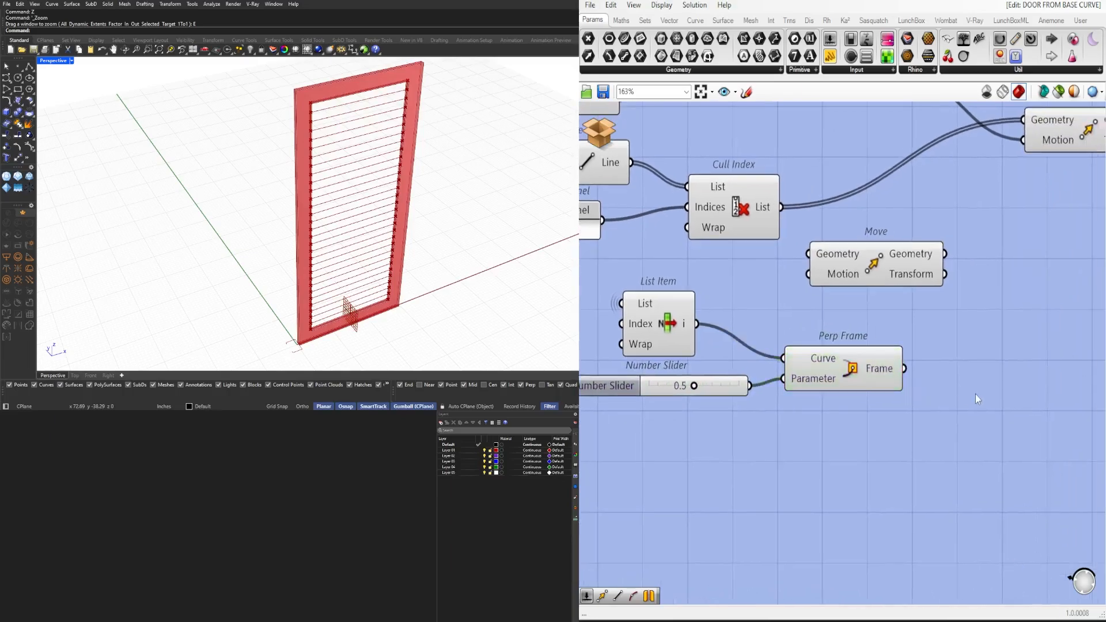
{"action": "double_click", "coordinate": [976, 398]}
{"action": "type", "text": "mo"}
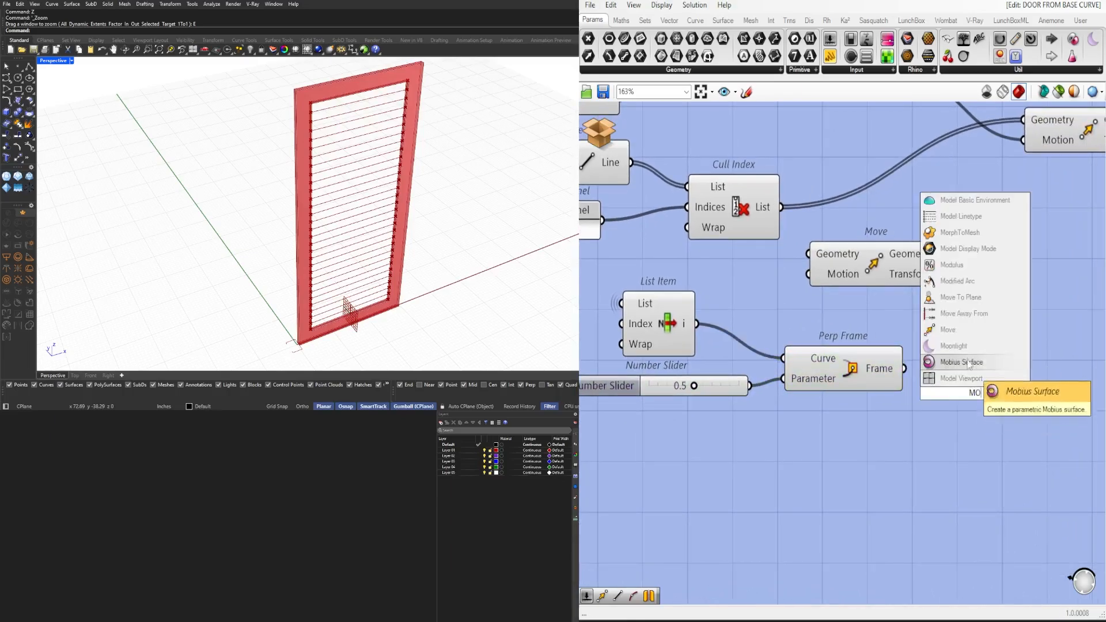
{"action": "left_click", "coordinate": [966, 330]}
{"action": "right_click_drag", "start_coordinate": [986, 406], "coordinate": [882, 399]}
{"action": "left_click_drag", "start_coordinate": [882, 400], "coordinate": [995, 402]}
Step: Insert an Amplitude component between Perp Frame and the new Move, and wire the Frame output into its Vector input
{"action": "double_click", "coordinate": [859, 410]}
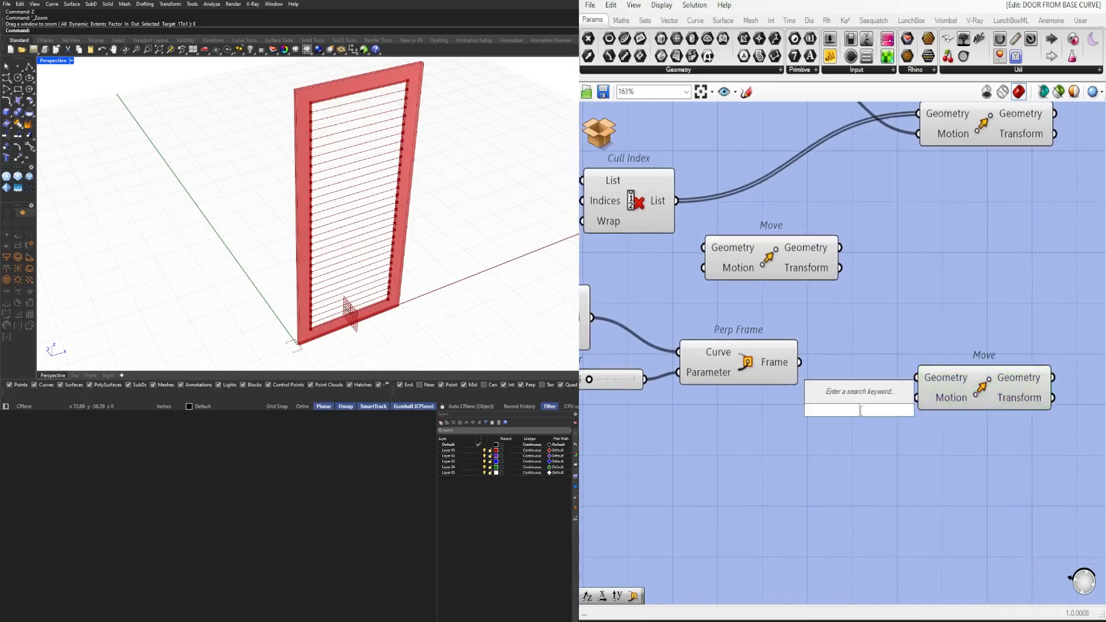
{"action": "type", "text": "Amp"}
{"action": "left_click", "coordinate": [831, 399]}
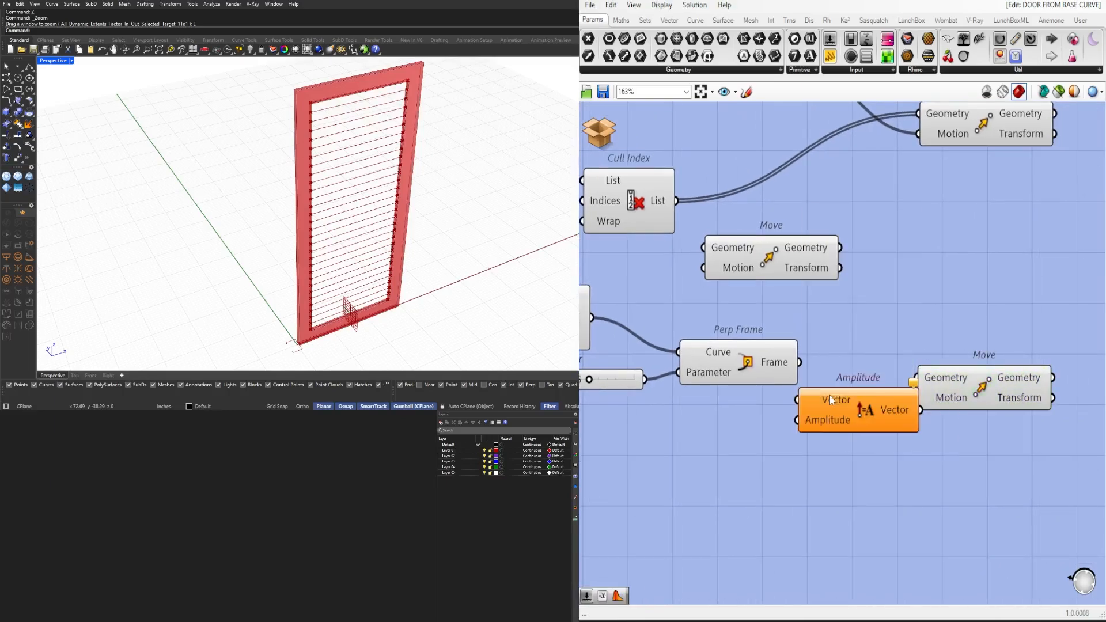
{"action": "left_click_drag", "start_coordinate": [800, 362], "coordinate": [859, 364]}
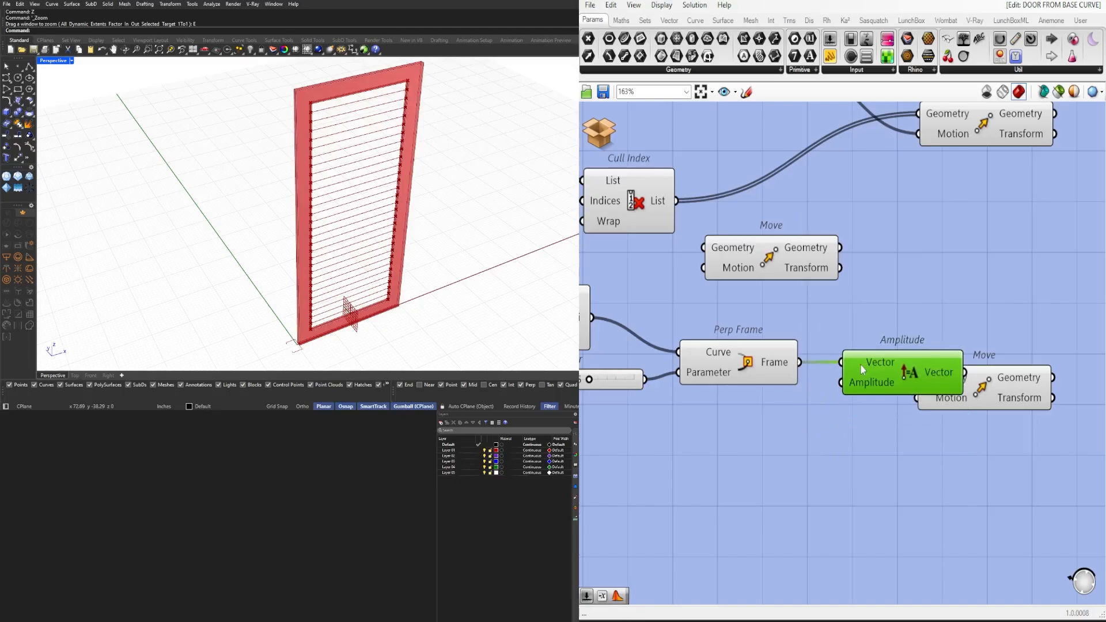
{"action": "left_click_drag", "start_coordinate": [995, 381], "coordinate": [1105, 378]}
{"action": "right_click_drag", "start_coordinate": [882, 376], "coordinate": [824, 396]}
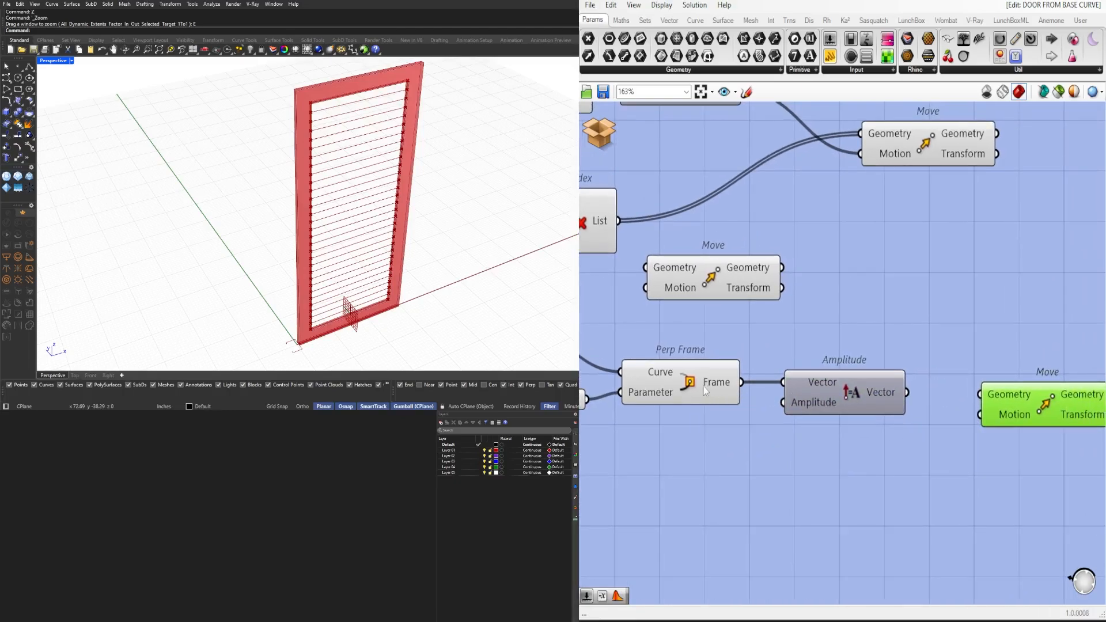
Step: Add a Deconstruct Plane component between Perp Frame and Amplitude and wire the Frame output into its Plane input
{"action": "left_click_drag", "start_coordinate": [829, 398], "coordinate": [905, 397]}
{"action": "double_click", "coordinate": [816, 354]}
{"action": "type", "text": "DEC"}
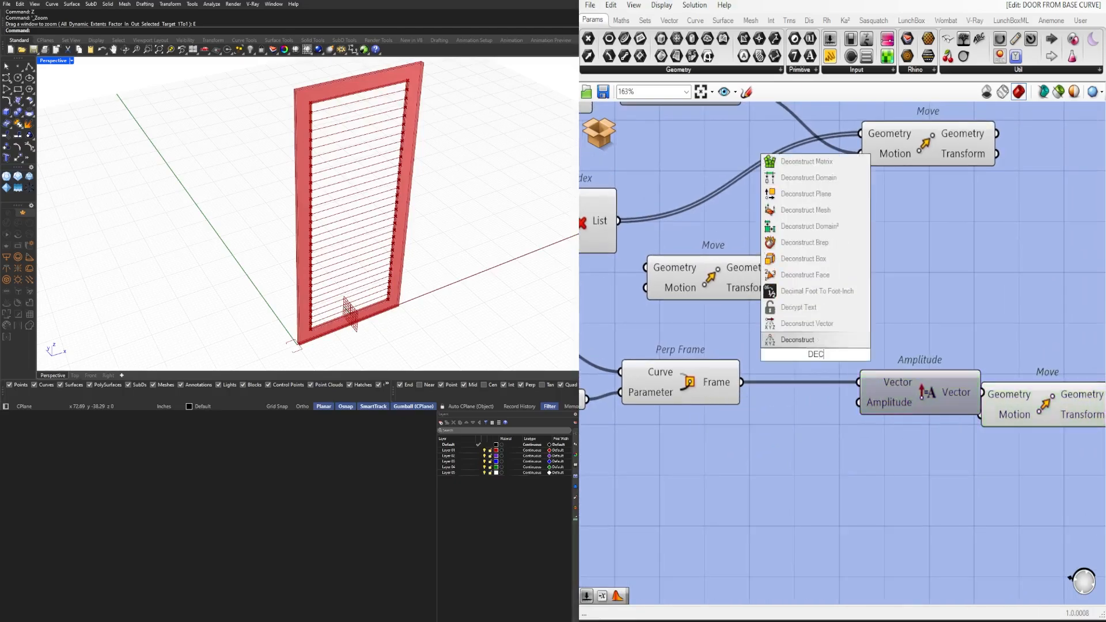
{"action": "left_click", "coordinate": [826, 195]}
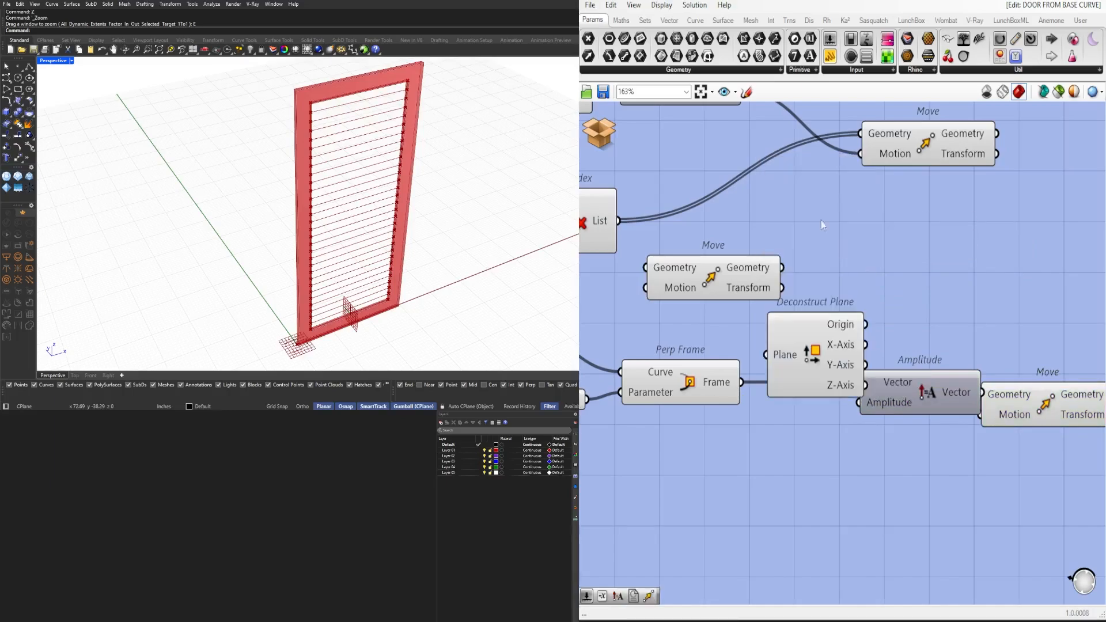
{"action": "left_click_drag", "start_coordinate": [775, 382], "coordinate": [776, 382]}
{"action": "left_click_drag", "start_coordinate": [809, 362], "coordinate": [804, 389]}
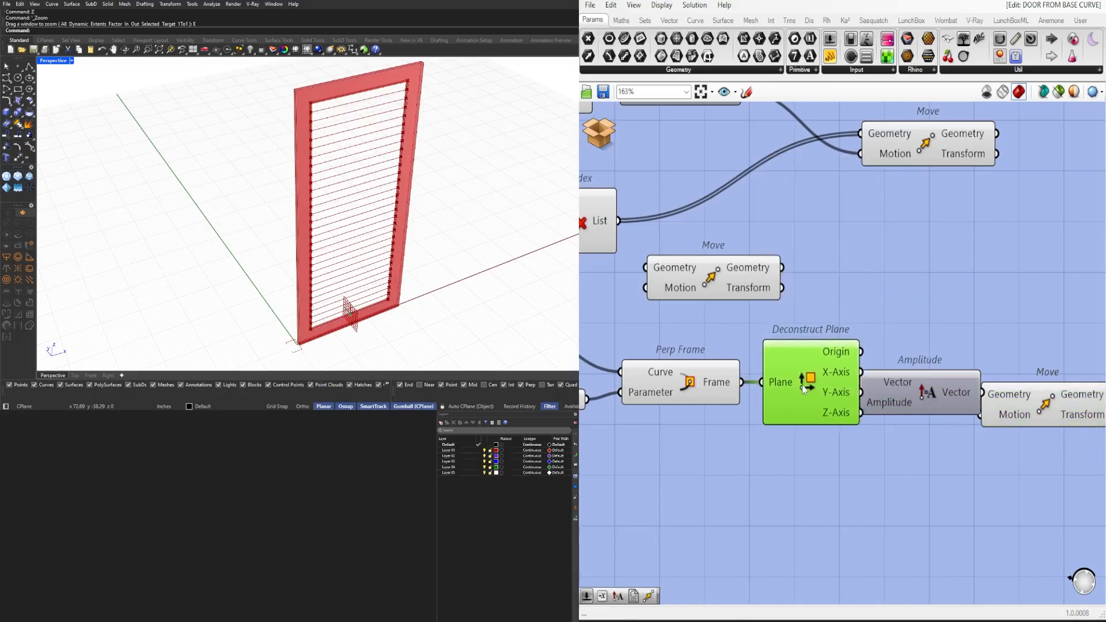
Step: Check the frame in the door preview and wire Deconstruct Plane's Y-Axis output into Amplitude's Vector input
{"action": "scroll", "coordinate": [361, 321], "scroll_direction": "up", "scroll_amount": 5}
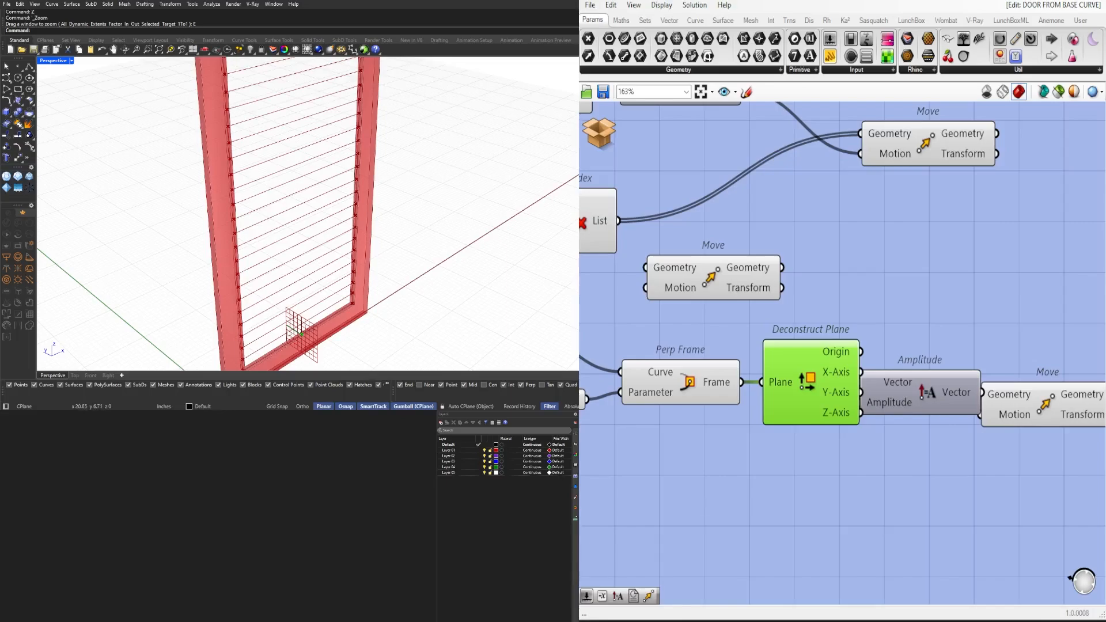
{"action": "scroll", "coordinate": [909, 427], "scroll_direction": "down", "scroll_amount": 3}
{"action": "left_click_drag", "start_coordinate": [985, 458], "coordinate": [892, 384]}
{"action": "left_click_drag", "start_coordinate": [893, 384], "coordinate": [913, 397]}
{"action": "left_click", "coordinate": [887, 429]}
{"action": "scroll", "coordinate": [841, 386], "scroll_direction": "up", "scroll_amount": 2}
{"action": "left_click_drag", "start_coordinate": [846, 383], "coordinate": [872, 392]}
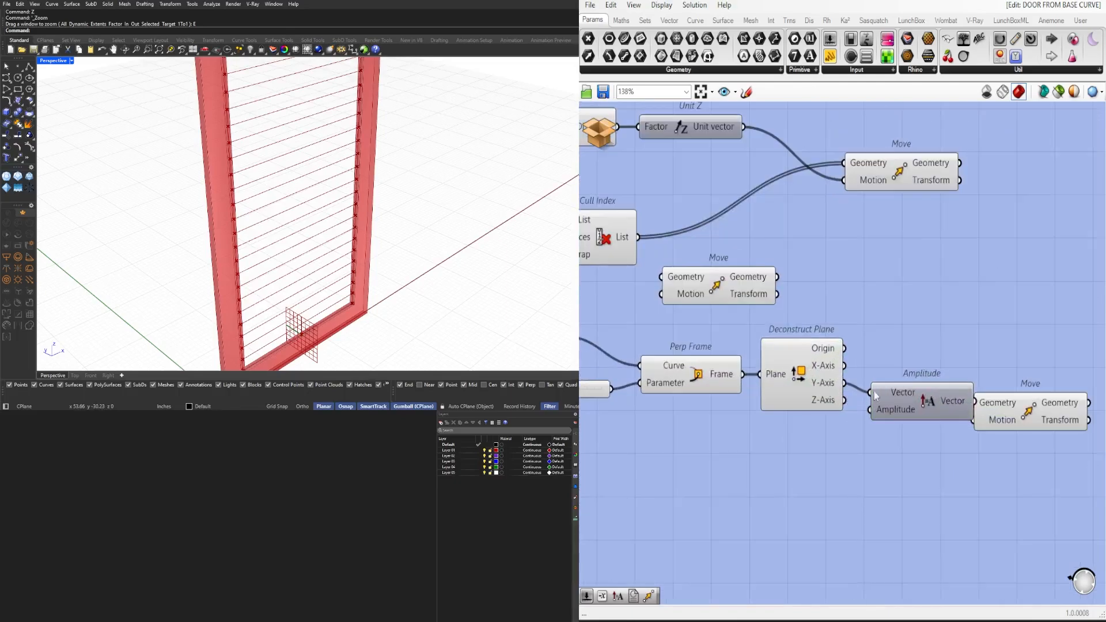
Step: Connect a new 0.125 number slider to the Amplitude input and wire Amplitude's Vector output into the new Move's Motion
{"action": "right_click_drag", "start_coordinate": [894, 440], "coordinate": [790, 437]}
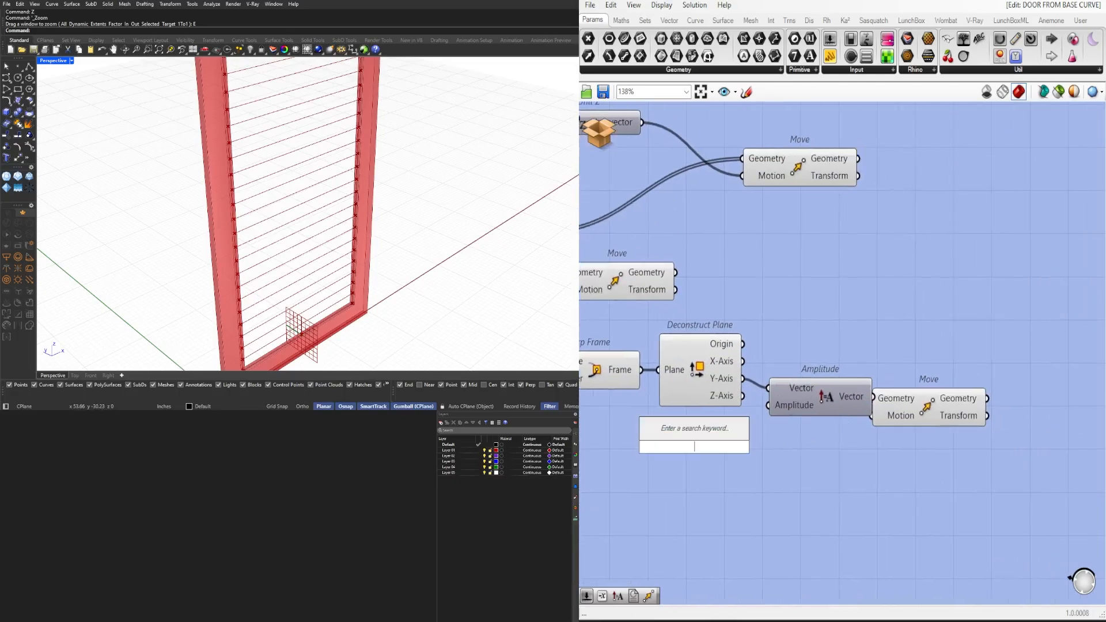
{"action": "type", "text": ".125"}
{"action": "key", "text": "Return"}
{"action": "scroll", "coordinate": [748, 452], "scroll_direction": "up", "scroll_amount": 4}
{"action": "left_click_drag", "start_coordinate": [802, 438], "coordinate": [788, 362]}
{"action": "left_click_drag", "start_coordinate": [738, 440], "coordinate": [645, 438]}
{"action": "scroll", "coordinate": [795, 433], "scroll_direction": "down", "scroll_amount": 3}
{"action": "left_click_drag", "start_coordinate": [954, 387], "coordinate": [985, 352]}
Step: Wire the Cull Index List output into the Geometry input of the Move driven by Amplitude
{"action": "scroll", "coordinate": [740, 380], "scroll_direction": "down", "scroll_amount": 4}
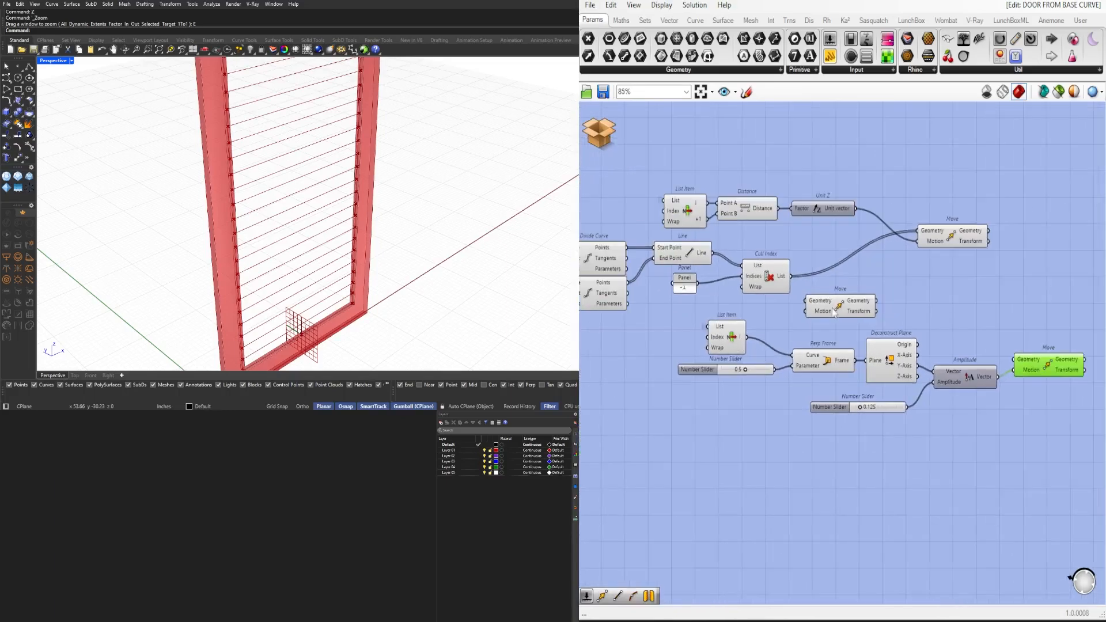
{"action": "left_click", "coordinate": [787, 290]}
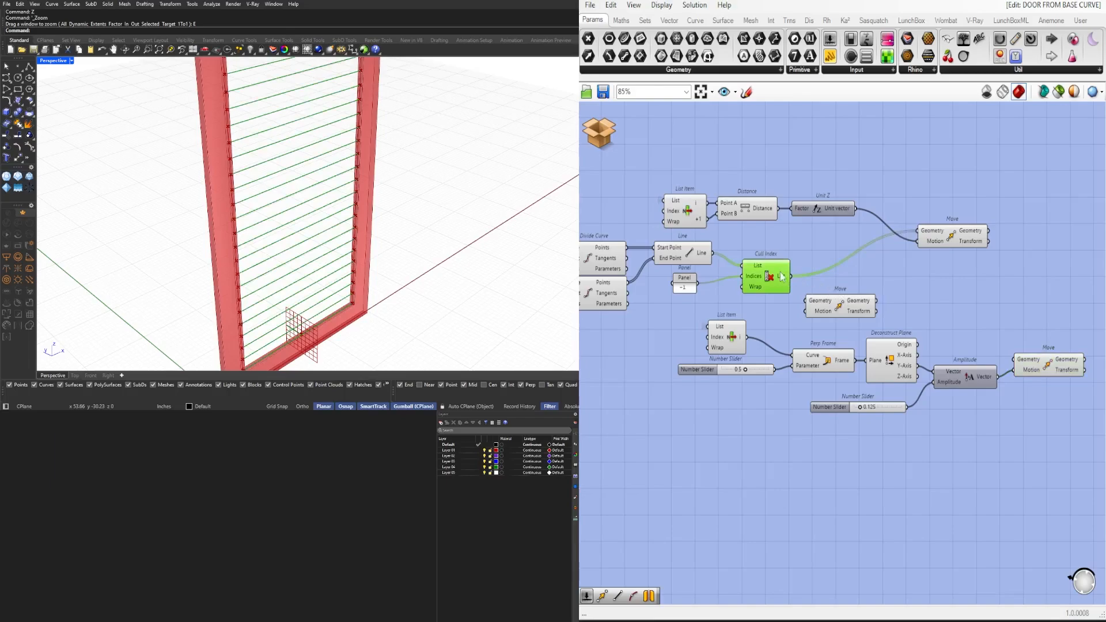
{"action": "left_click_drag", "start_coordinate": [1018, 359], "coordinate": [1066, 344]}
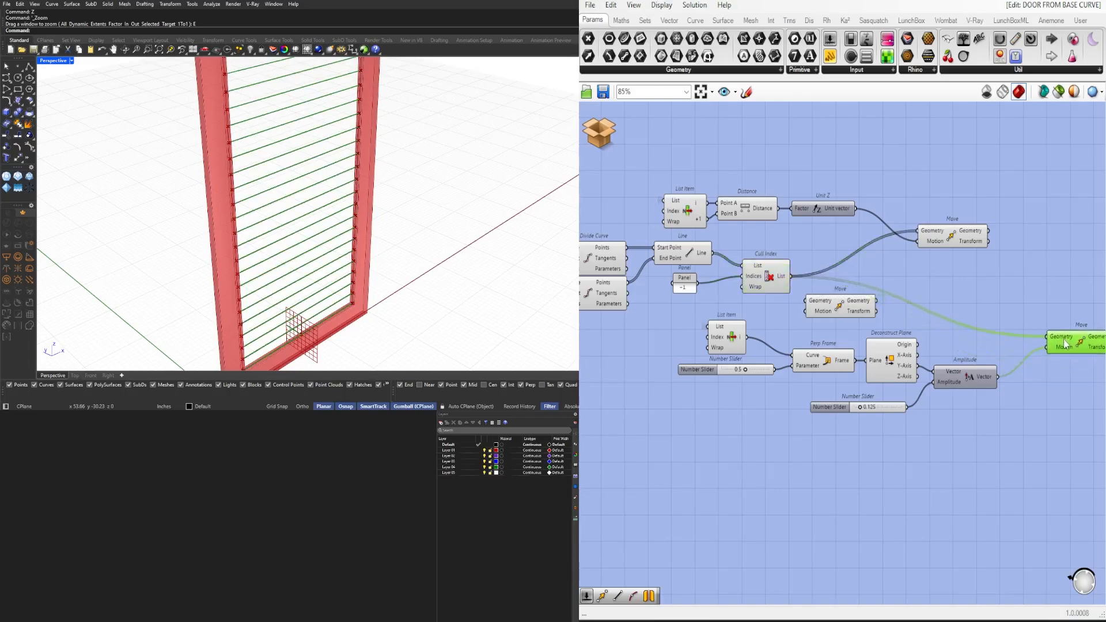
Step: Set the number slider feeding Amplitude to 0.375
{"action": "scroll", "coordinate": [815, 414], "scroll_direction": "up", "scroll_amount": 5}
{"action": "left_click_drag", "start_coordinate": [871, 398], "coordinate": [904, 405]}
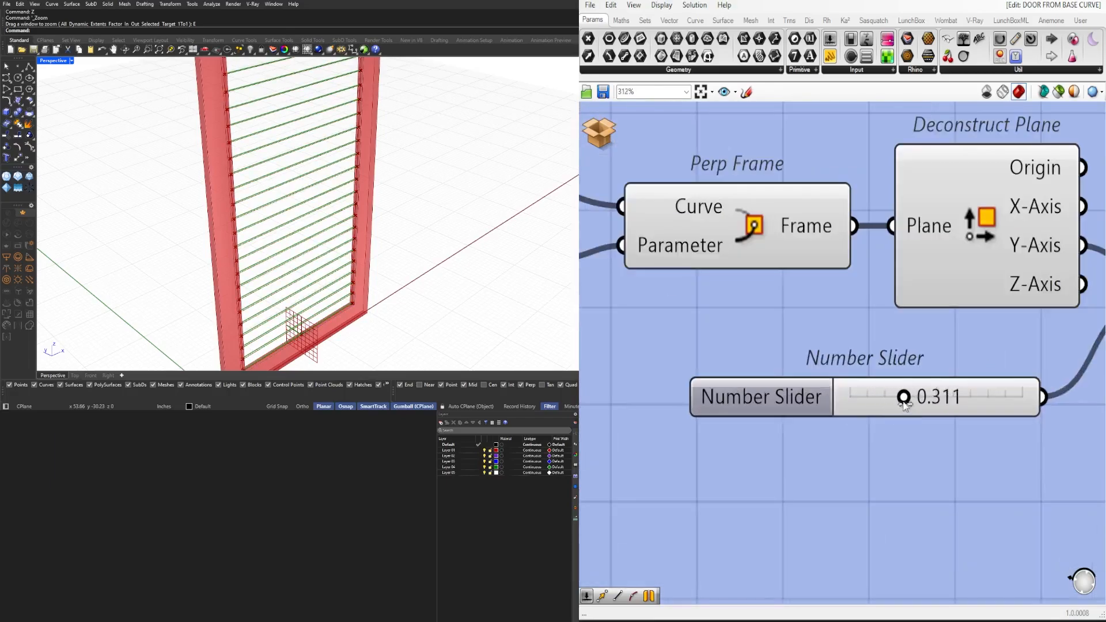
{"action": "scroll", "coordinate": [915, 403], "scroll_direction": "down", "scroll_amount": 6}
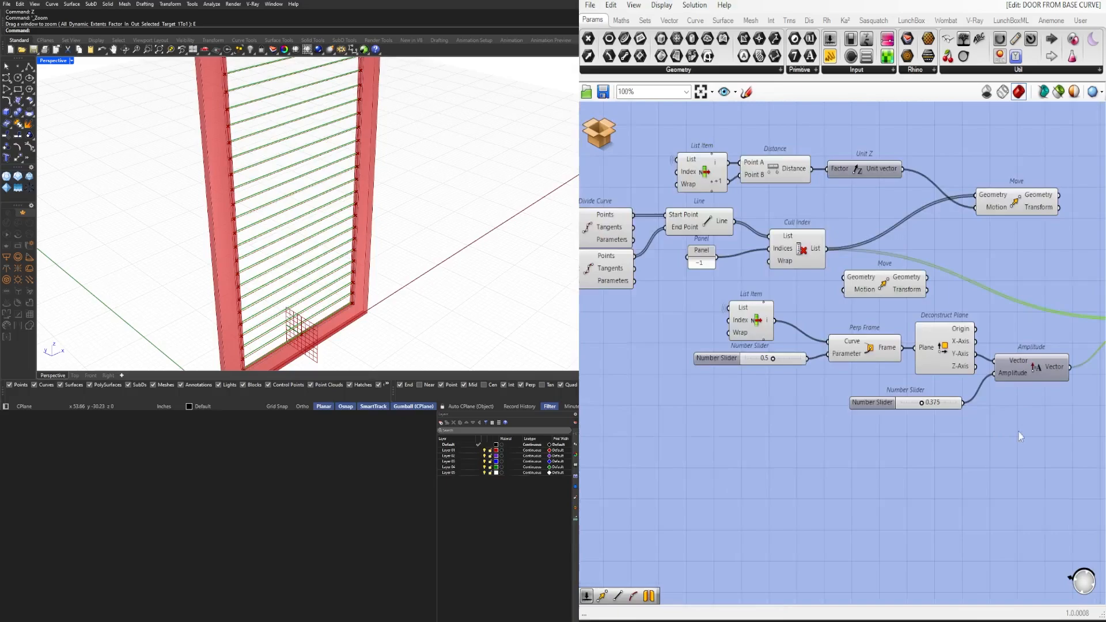
Step: Add a Negative component after Amplitude and feed Amplitude's Vector output into its Value input
{"action": "double_click", "coordinate": [827, 394]}
{"action": "type", "text": "NEGA"}
{"action": "left_click", "coordinate": [828, 379]}
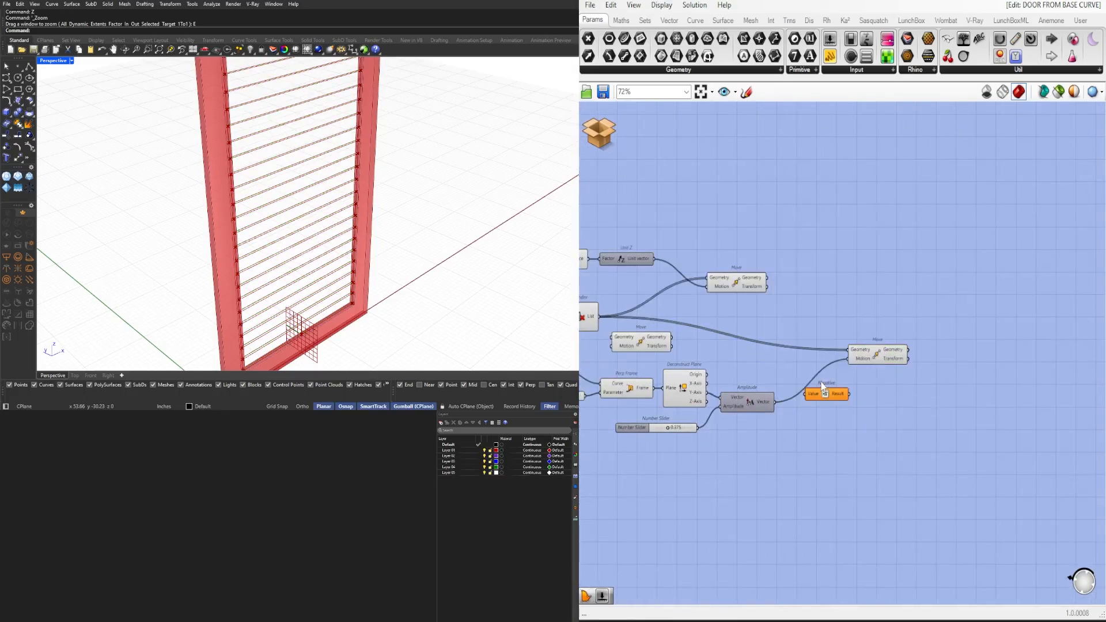
{"action": "scroll", "coordinate": [786, 393], "scroll_direction": "up", "scroll_amount": 2}
Step: Duplicate the Move driven by Amplitude and wire the Unit Z Move's Geometry output into the copy's Geometry input
{"action": "left_click_drag", "start_coordinate": [925, 344], "coordinate": [955, 297]}
{"action": "left_click_drag", "start_coordinate": [954, 294], "coordinate": [955, 327], "text": "alt"}
{"action": "scroll", "coordinate": [730, 304], "scroll_direction": "down", "scroll_amount": 2}
{"action": "right_click_drag", "start_coordinate": [671, 316], "coordinate": [782, 312]}
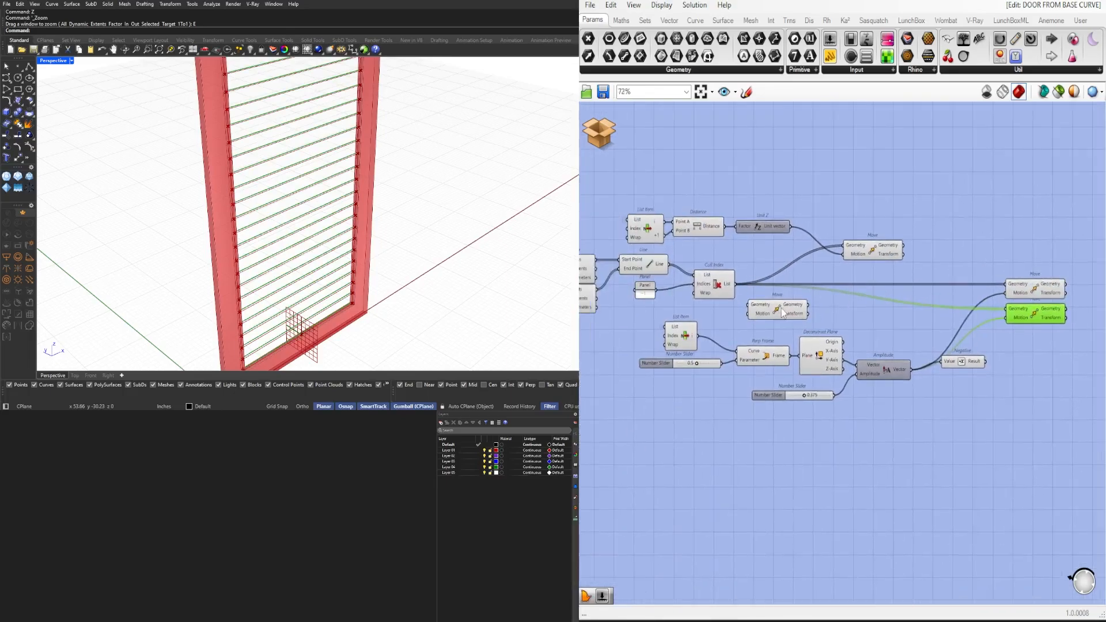
{"action": "left_click", "coordinate": [881, 257]}
{"action": "scroll", "coordinate": [894, 258], "scroll_direction": "up", "scroll_amount": 2}
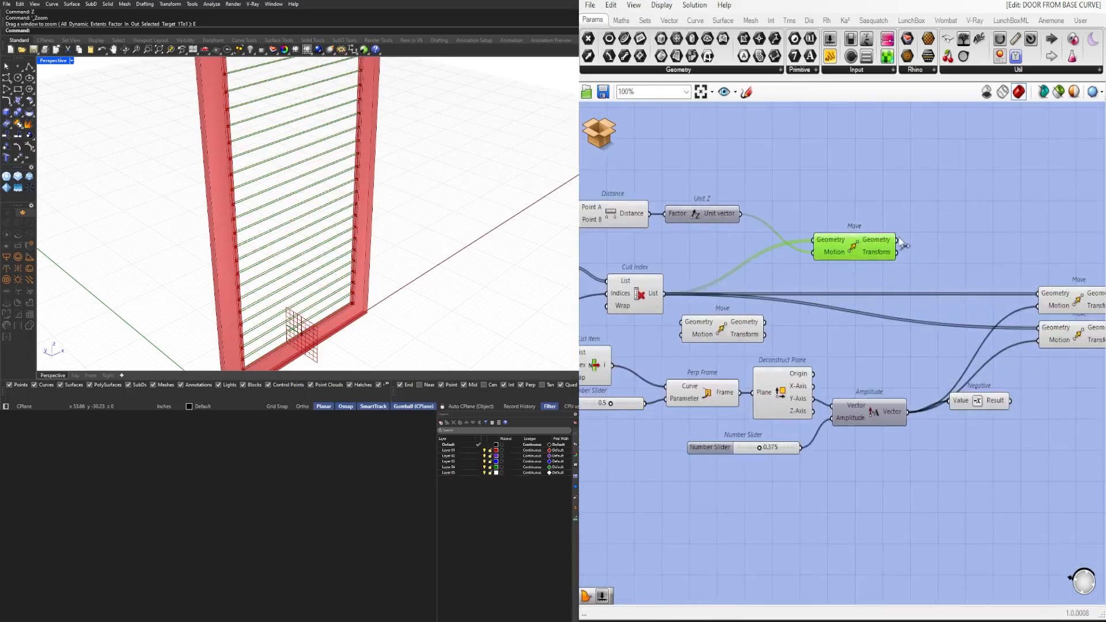
{"action": "left_click_drag", "start_coordinate": [899, 238], "coordinate": [1033, 321]}
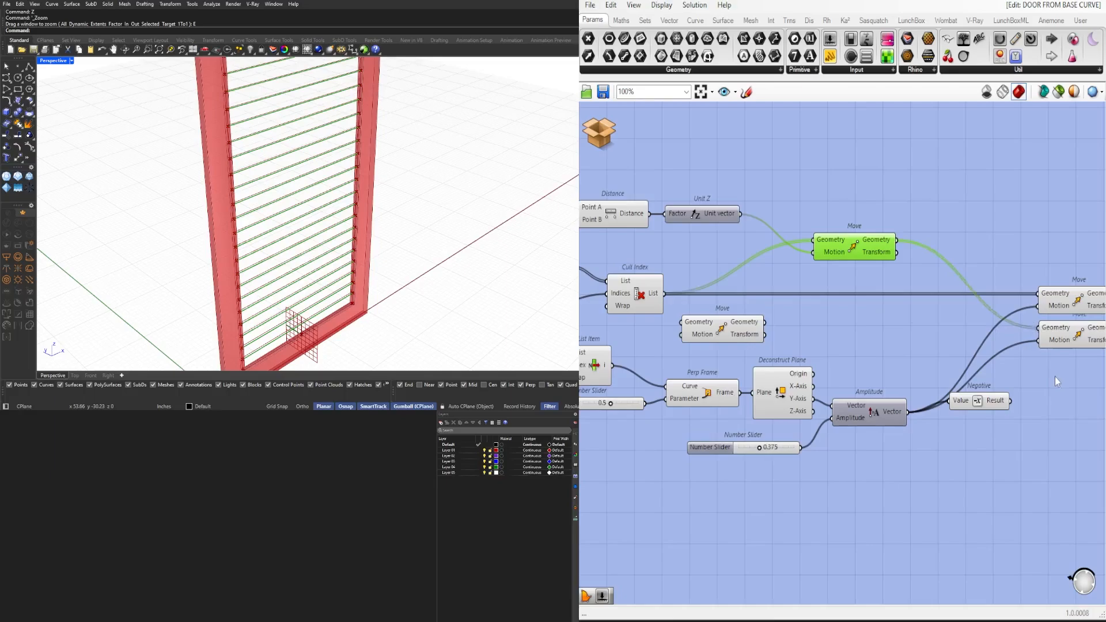
Step: Wire the Negative component's Result output into the copied Move's Motion input
{"action": "right_click_drag", "start_coordinate": [1055, 377], "coordinate": [954, 411]}
{"action": "left_click", "coordinate": [955, 412]}
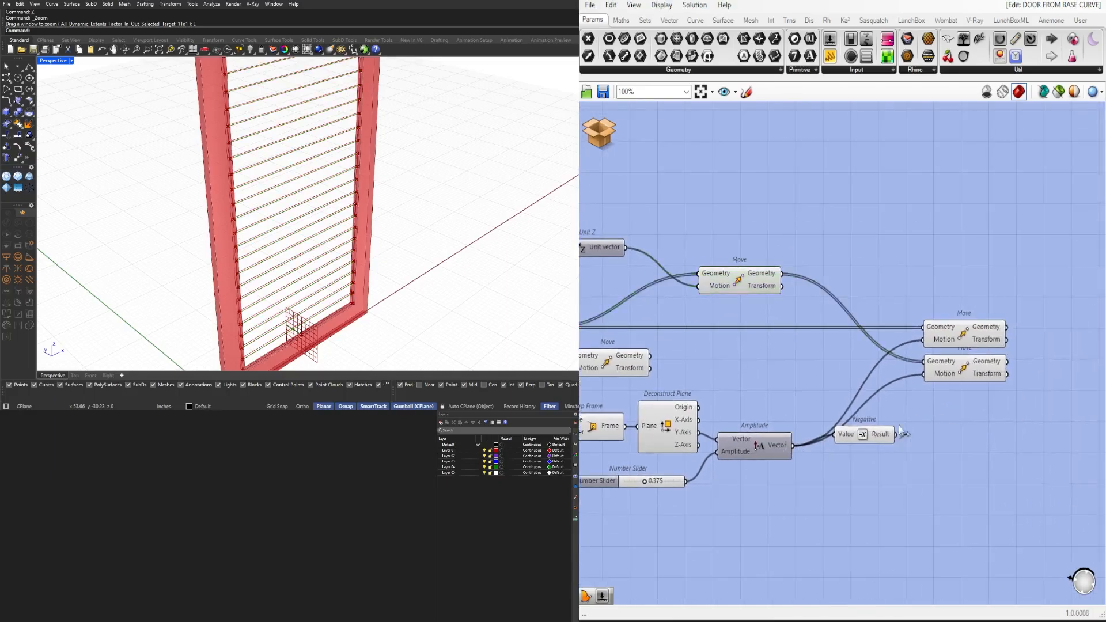
{"action": "left_click_drag", "start_coordinate": [900, 429], "coordinate": [926, 374]}
Step: Rearrange the two offset Moves and the Negative component, and align the Unit Z Move with Cull Index
{"action": "left_click_drag", "start_coordinate": [1015, 317], "coordinate": [956, 399]}
{"action": "left_click_drag", "start_coordinate": [856, 442], "coordinate": [857, 453]}
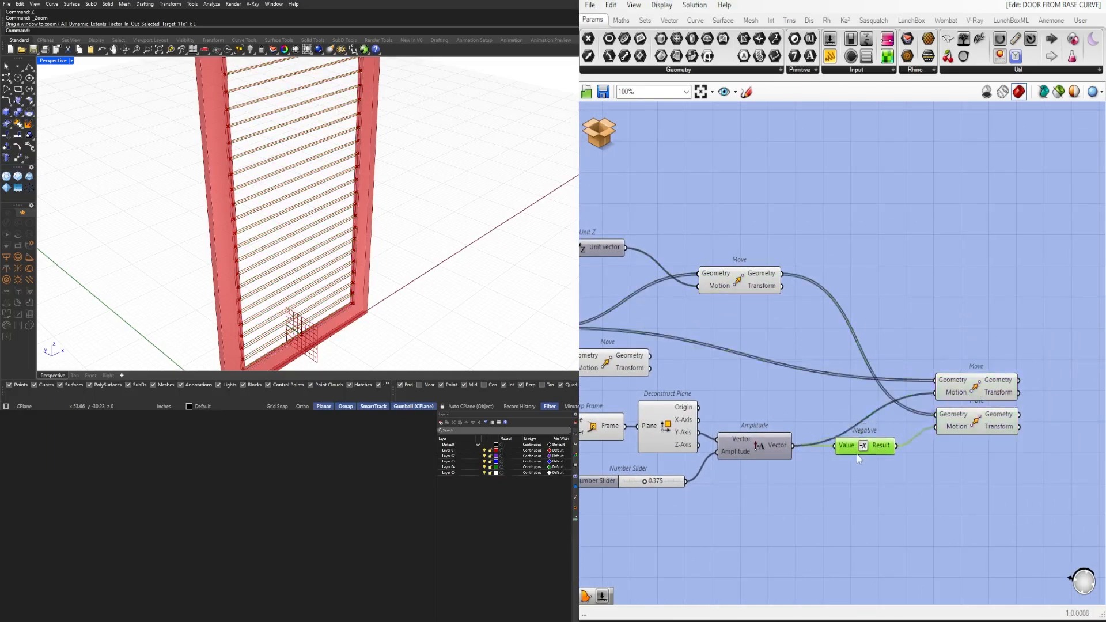
{"action": "left_click_drag", "start_coordinate": [988, 448], "coordinate": [942, 390]}
{"action": "left_click", "coordinate": [775, 326]}
{"action": "right_click_drag", "start_coordinate": [775, 327], "coordinate": [895, 326]}
{"action": "left_click_drag", "start_coordinate": [864, 285], "coordinate": [890, 337]}
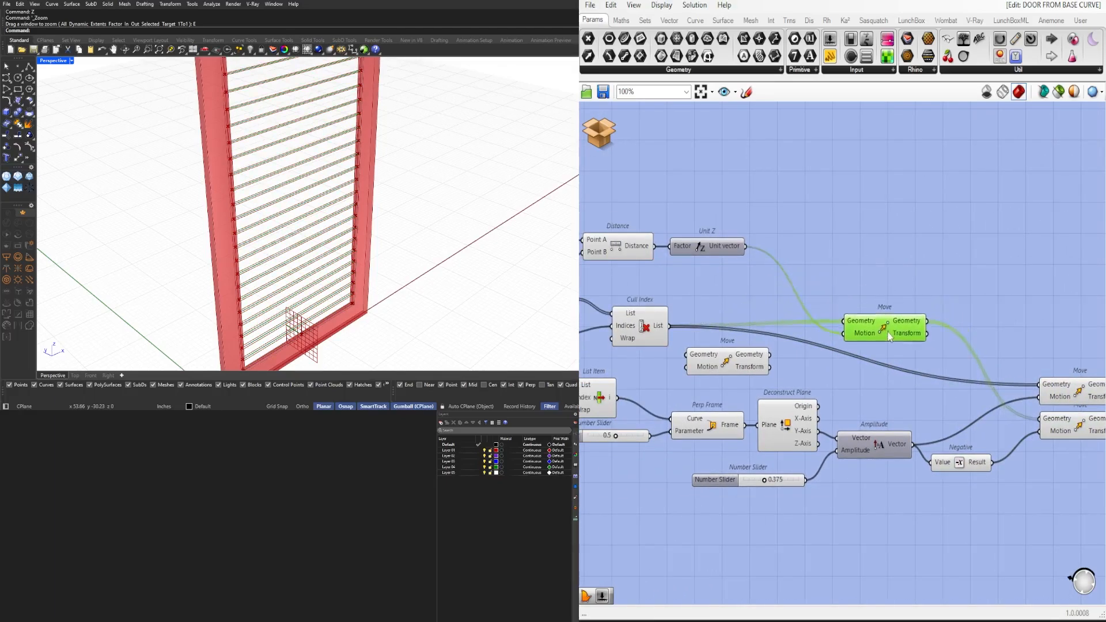
Step: Set the wire display of the Unit Z Move's Motion input to hidden
{"action": "left_click", "coordinate": [790, 295]}
{"action": "right_click_drag", "start_coordinate": [788, 295], "coordinate": [964, 289]}
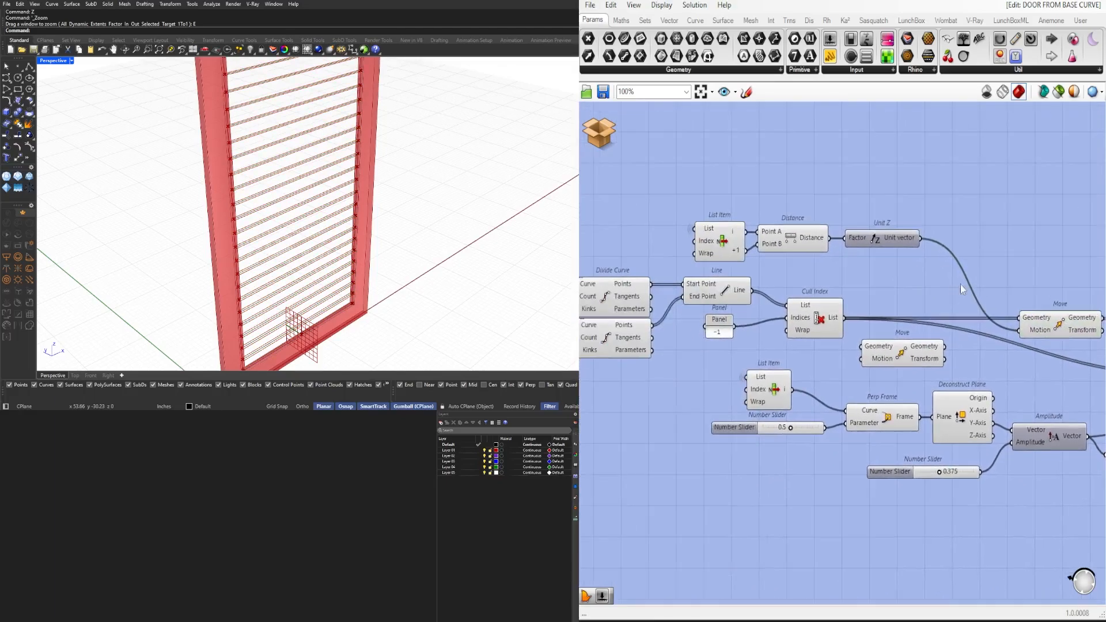
{"action": "mouse_move", "coordinate": [981, 277]}
{"action": "left_mouse_down"}
{"action": "mouse_move", "coordinate": [816, 230]}
{"action": "mouse_move", "coordinate": [887, 289]}
{"action": "mouse_move", "coordinate": [979, 285]}
{"action": "left_mouse_up"}
{"action": "right_click_drag", "start_coordinate": [1038, 283], "coordinate": [856, 265]}
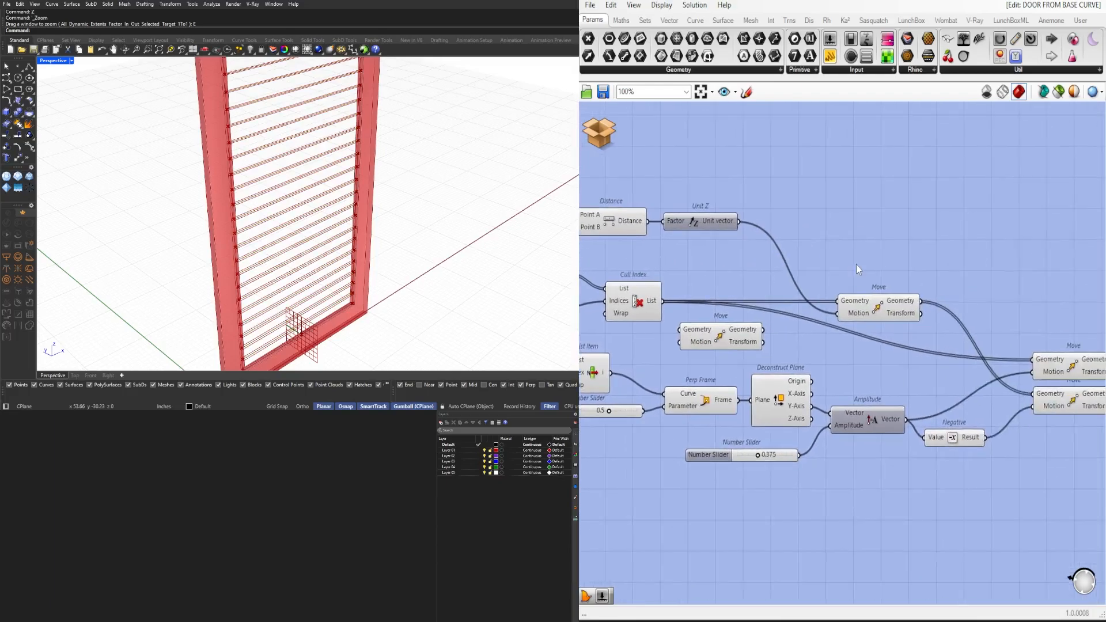
{"action": "right_click", "coordinate": [854, 316]}
{"action": "mouse_move", "coordinate": [919, 341]}
{"action": "left_click", "coordinate": [1002, 346]}
Step: Check the Amplitude-driven Move in the preview and place the Negative-driven Move directly above it
{"action": "scroll", "coordinate": [934, 412], "scroll_direction": "up", "scroll_amount": 1}
{"action": "left_click", "coordinate": [1005, 348]}
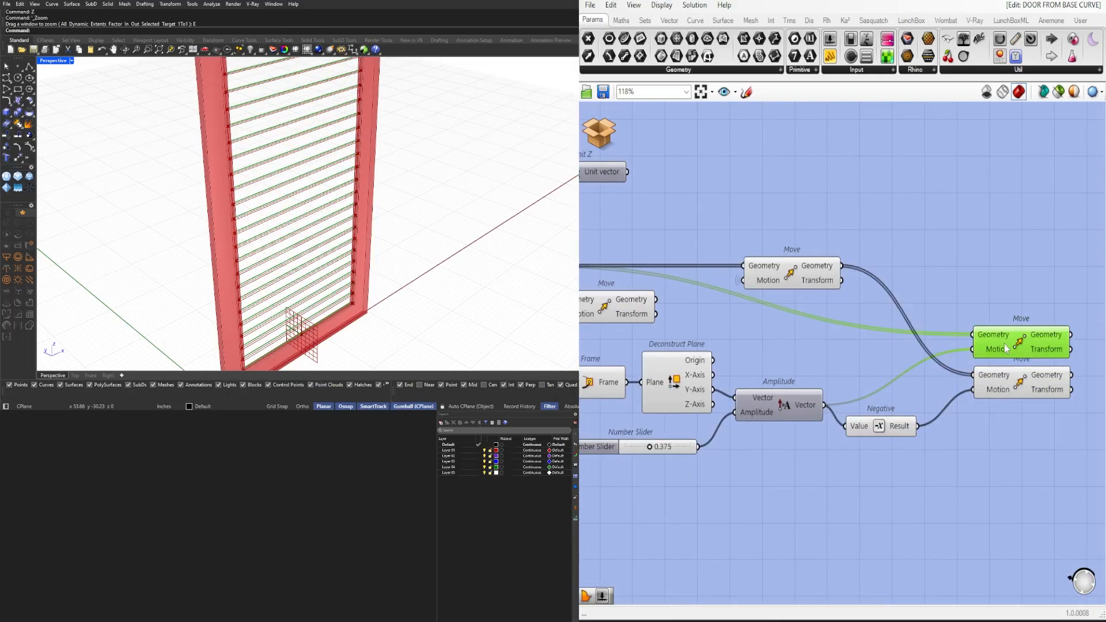
{"action": "right_click_drag", "start_coordinate": [1024, 311], "coordinate": [942, 329]}
{"action": "scroll", "coordinate": [931, 315], "scroll_direction": "down", "scroll_amount": 2}
{"action": "scroll", "coordinate": [1026, 314], "scroll_direction": "up", "scroll_amount": 2}
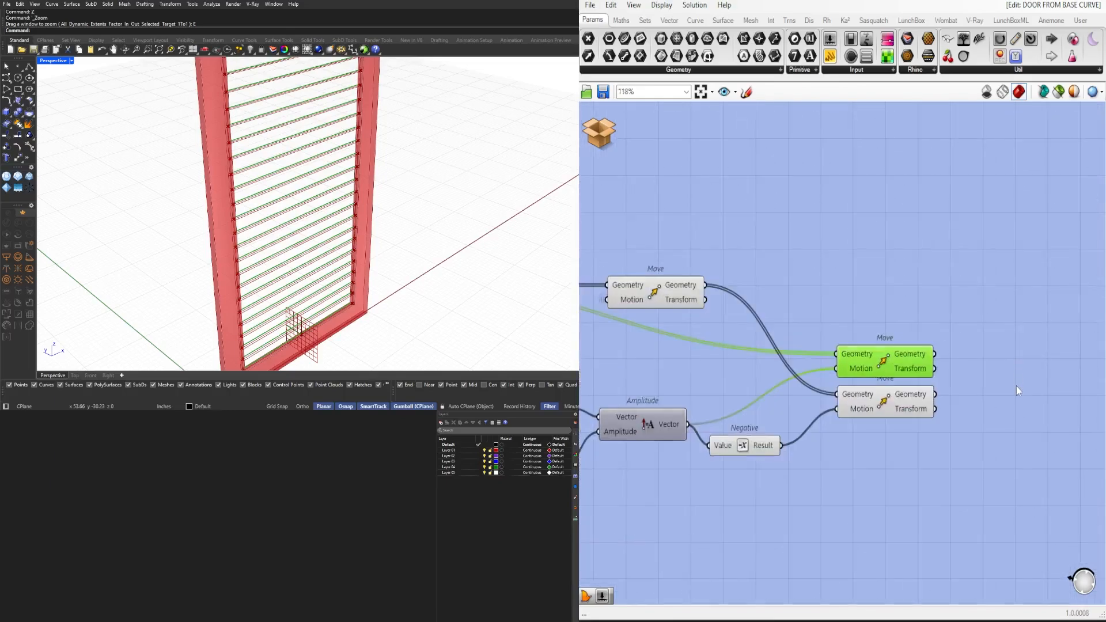
{"action": "left_click", "coordinate": [1016, 387]}
{"action": "left_click_drag", "start_coordinate": [879, 402], "coordinate": [878, 324]}
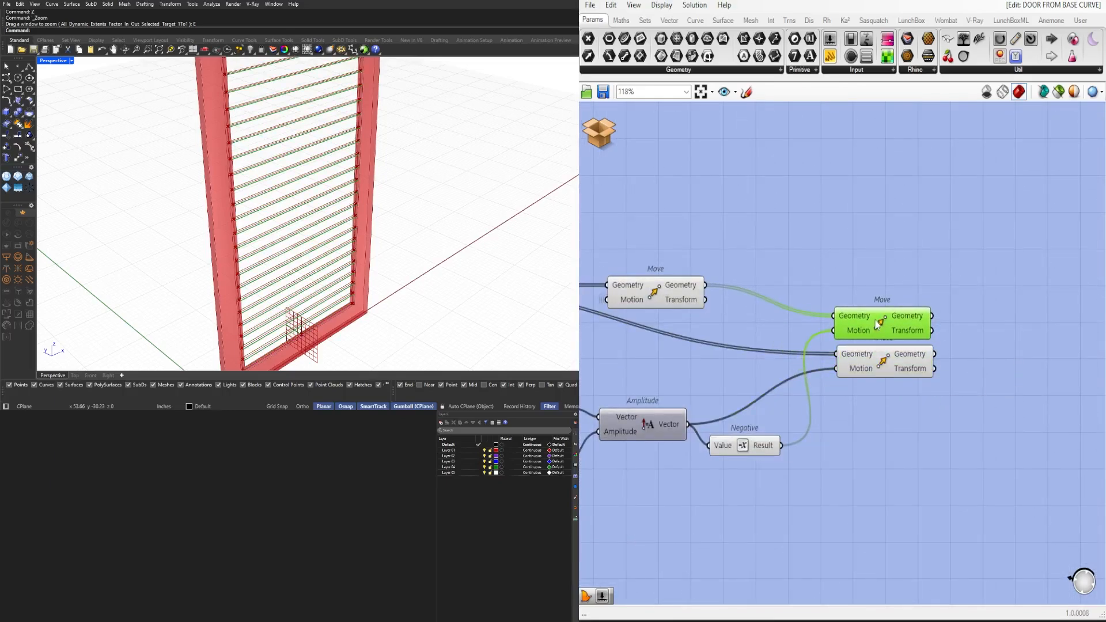
Step: Add a Loft component after the two offset Move components
{"action": "double_click", "coordinate": [1010, 354]}
{"action": "type", "text": "LOFT"}
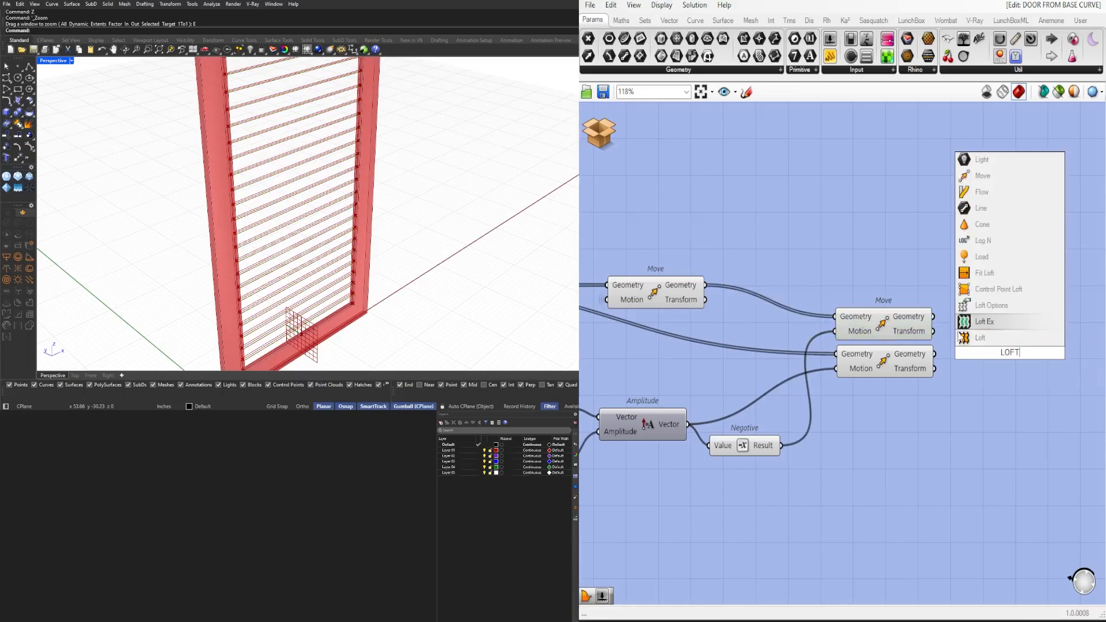
{"action": "key", "text": "Return"}
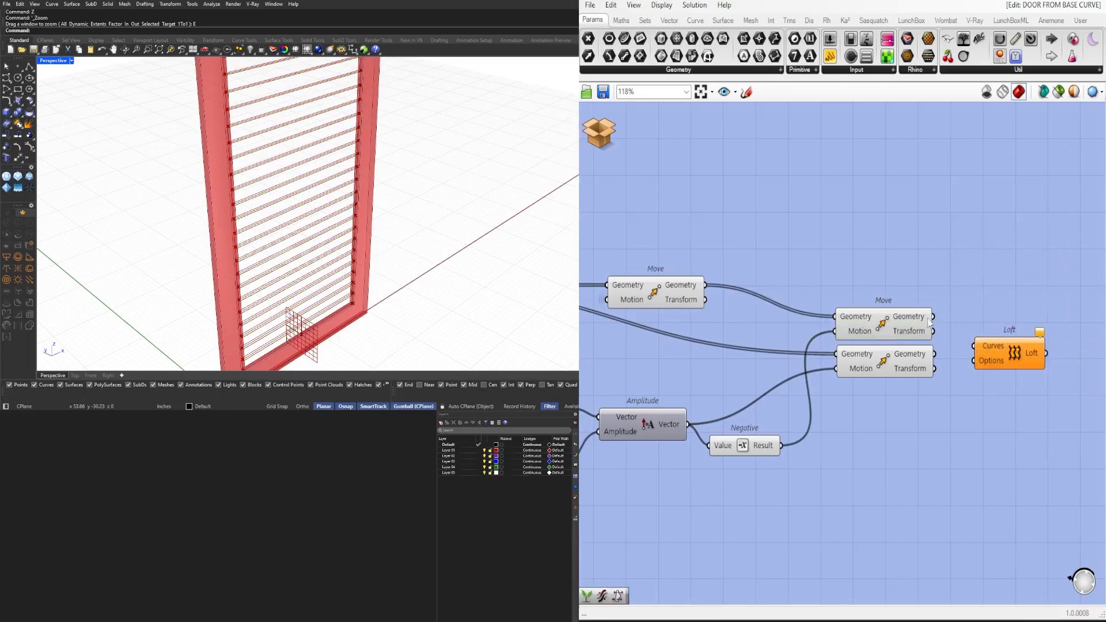
Step: Connect the Geometry outputs of both offset Move components to the Loft's Curves input
{"action": "left_click", "coordinate": [908, 358]}
{"action": "scroll", "coordinate": [907, 358], "scroll_direction": "up", "scroll_amount": 3}
{"action": "left_click", "coordinate": [894, 297]}
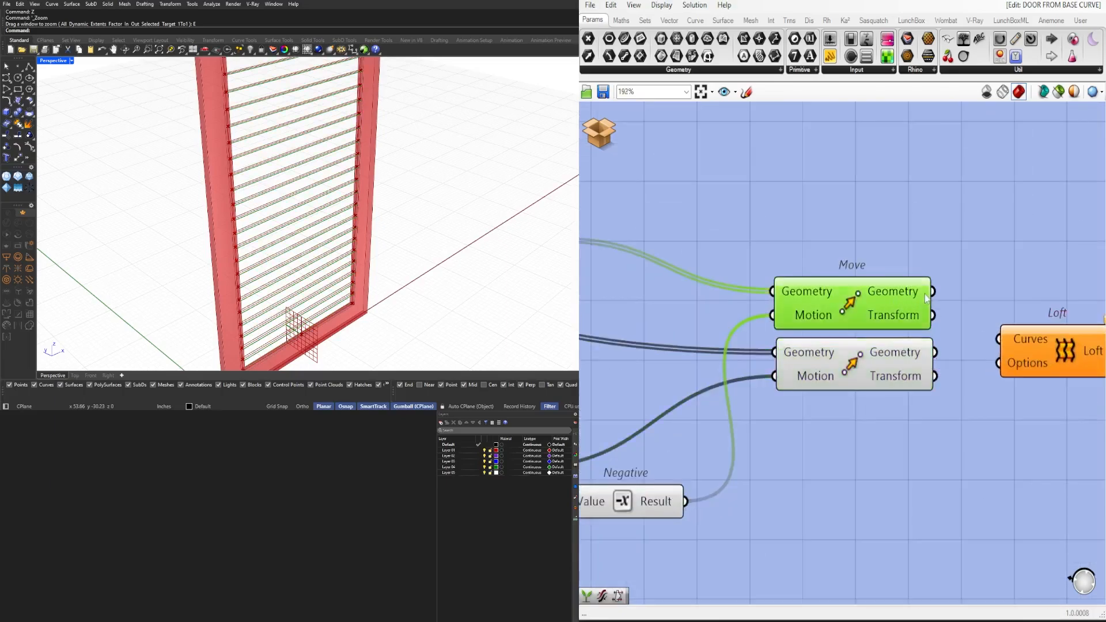
{"action": "scroll", "coordinate": [864, 374], "scroll_direction": "down", "scroll_amount": 5}
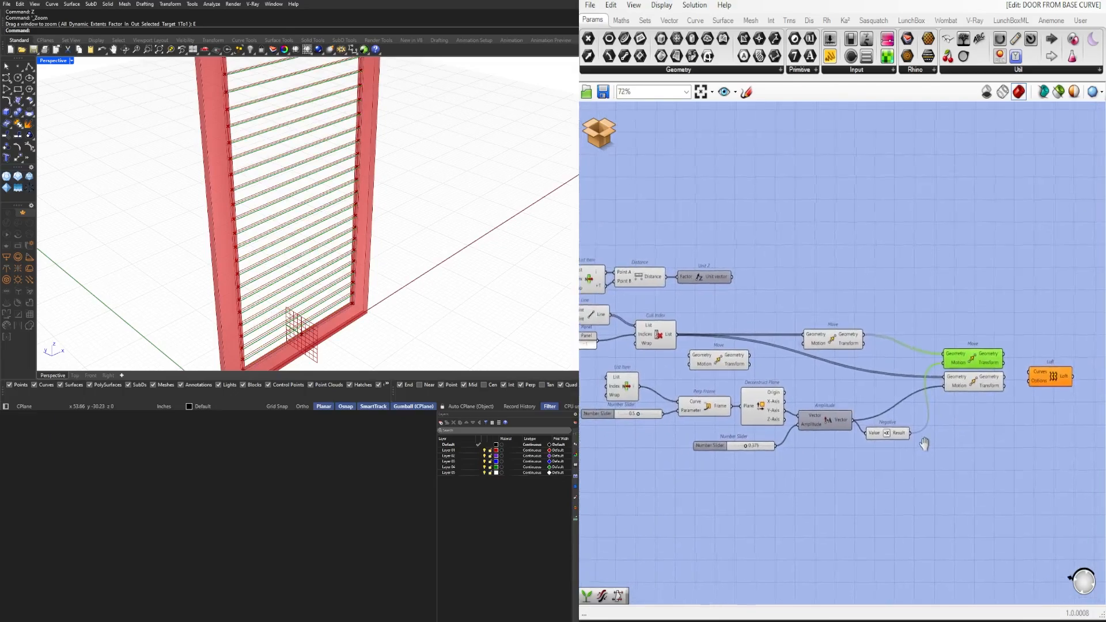
{"action": "left_click", "coordinate": [661, 340]}
{"action": "scroll", "coordinate": [1006, 357], "scroll_direction": "up", "scroll_amount": 5}
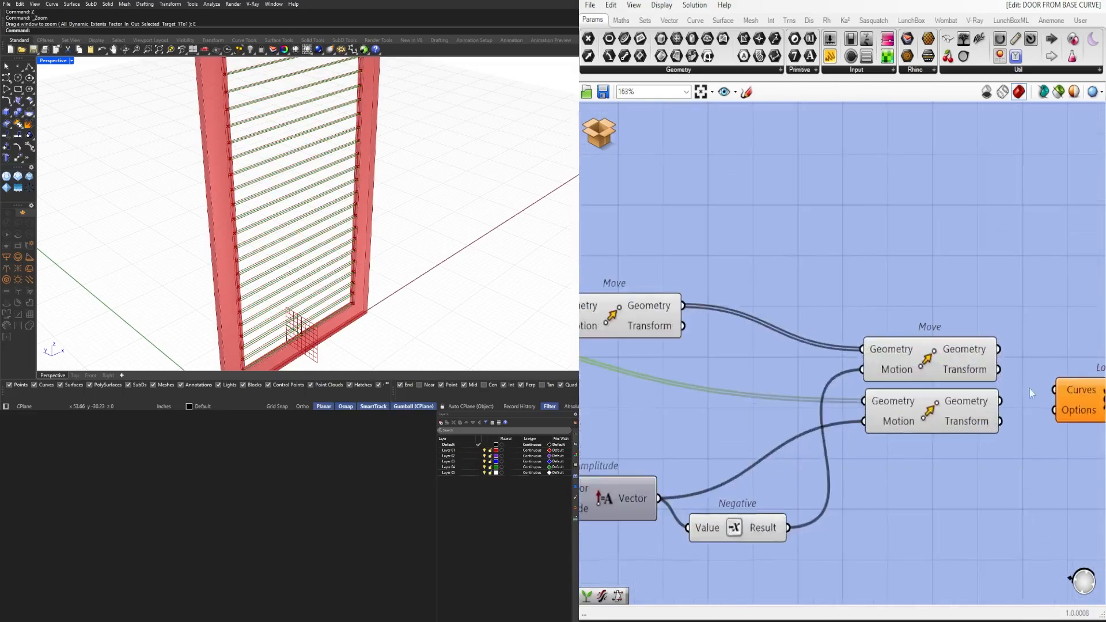
{"action": "right_click_drag", "start_coordinate": [1029, 389], "coordinate": [882, 404]}
{"action": "left_click_drag", "start_coordinate": [894, 406], "coordinate": [903, 406]}
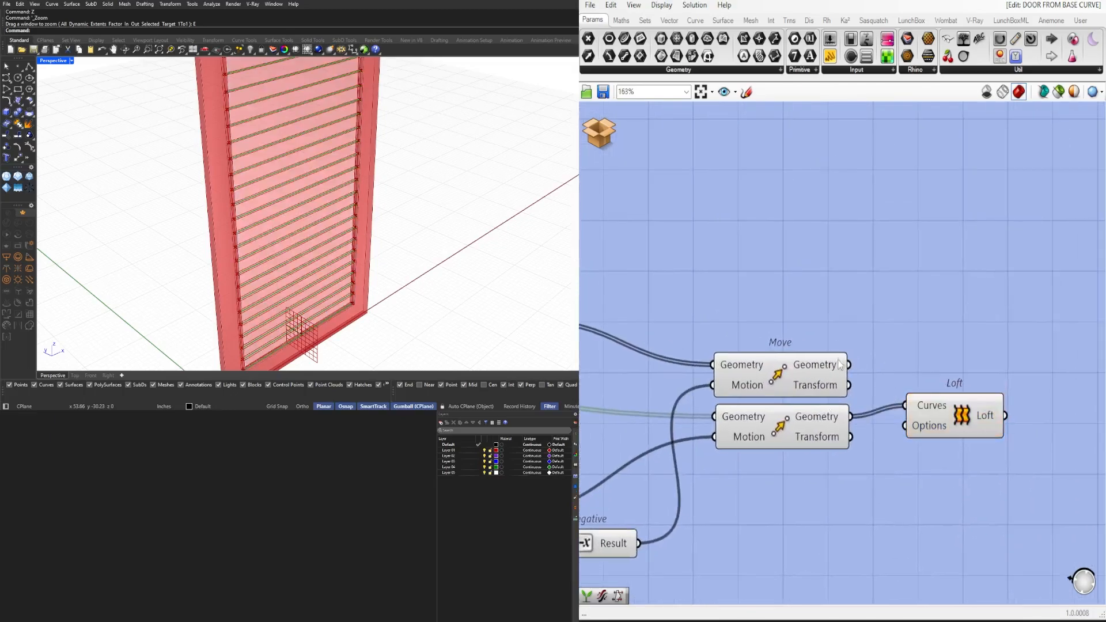
{"action": "scroll", "coordinate": [908, 400], "scroll_direction": "up", "scroll_amount": 2}
Step: Try grafting the Loft's Curves input and move the Loft farther from the offset Moves
{"action": "right_click", "coordinate": [922, 406]}
{"action": "left_click", "coordinate": [944, 473]}
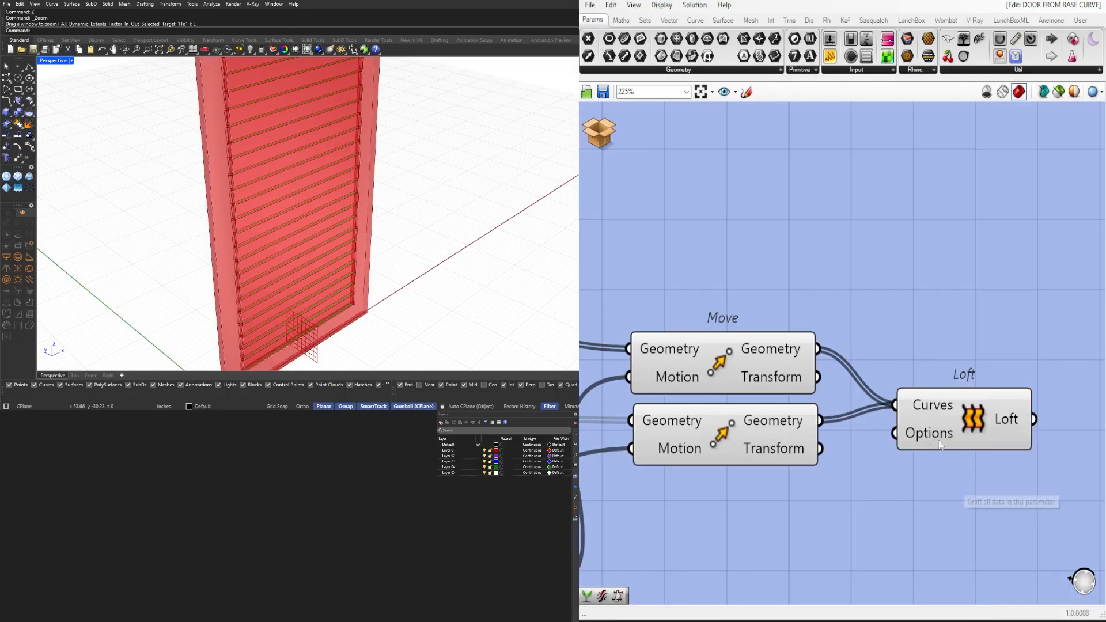
{"action": "left_click_drag", "start_coordinate": [956, 431], "coordinate": [1014, 399]}
{"action": "right_click_drag", "start_coordinate": [1015, 399], "coordinate": [884, 443]}
{"action": "left_click_drag", "start_coordinate": [917, 440], "coordinate": [1052, 446]}
{"action": "double_click", "coordinate": [880, 382]}
{"action": "type", "text": "gr"}
{"action": "left_click", "coordinate": [806, 380]}
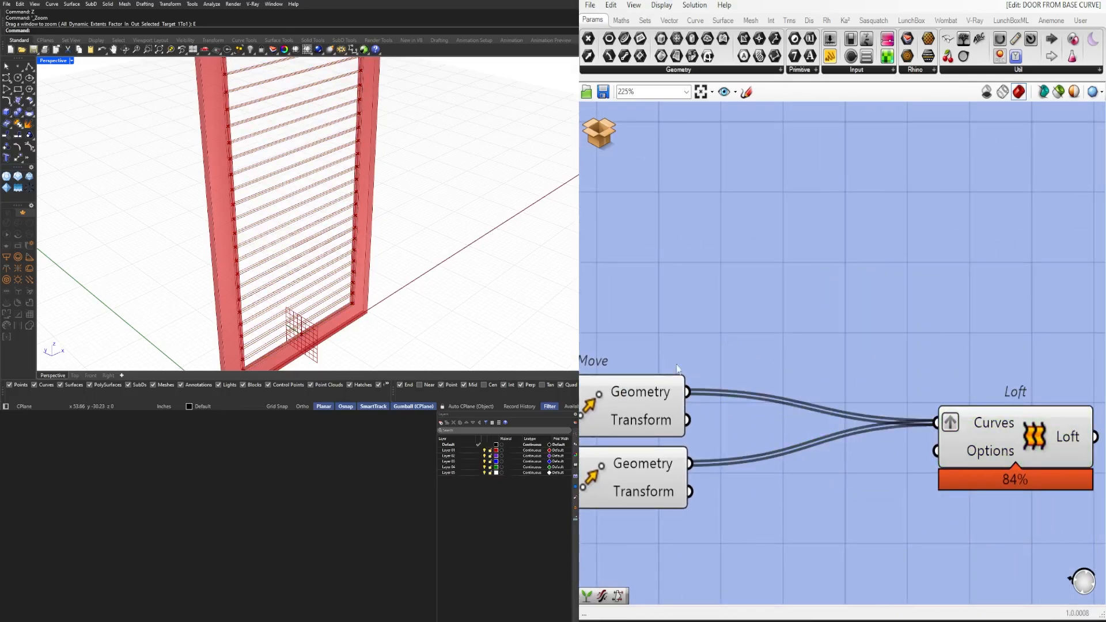
Step: Graft the Geometry outputs of both offset Moves and turn off grafting on the Loft's Curves input
{"action": "right_click", "coordinate": [639, 400]}
{"action": "right_click", "coordinate": [642, 387]}
{"action": "left_click", "coordinate": [667, 469]}
{"action": "right_click", "coordinate": [646, 457]}
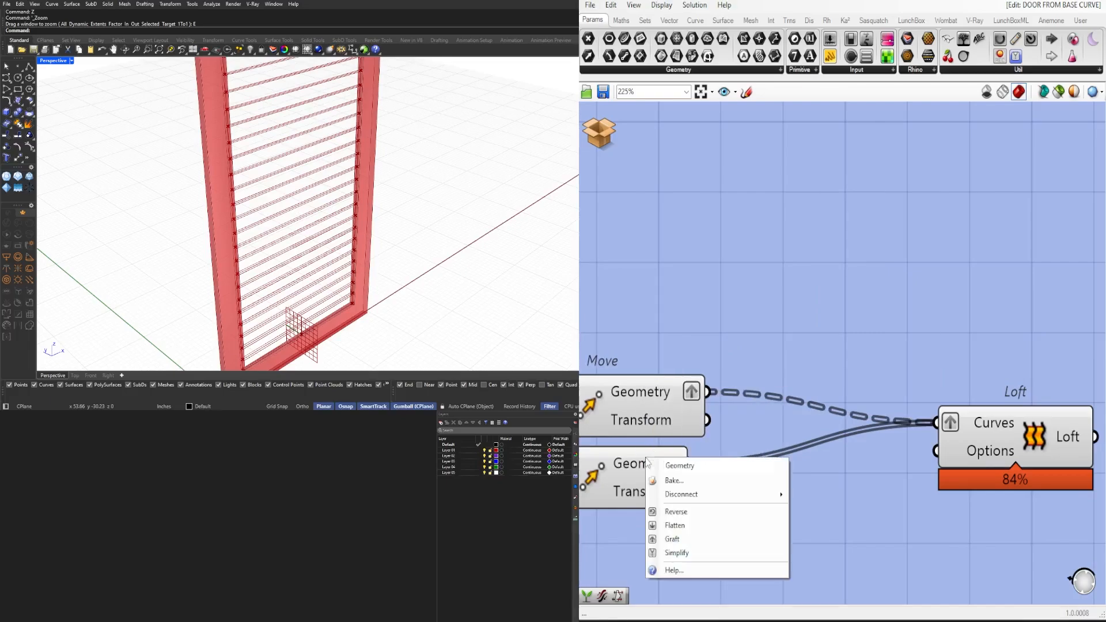
{"action": "left_click", "coordinate": [701, 538]}
{"action": "right_click_drag", "start_coordinate": [953, 432], "coordinate": [848, 420]}
{"action": "right_click", "coordinate": [848, 419]}
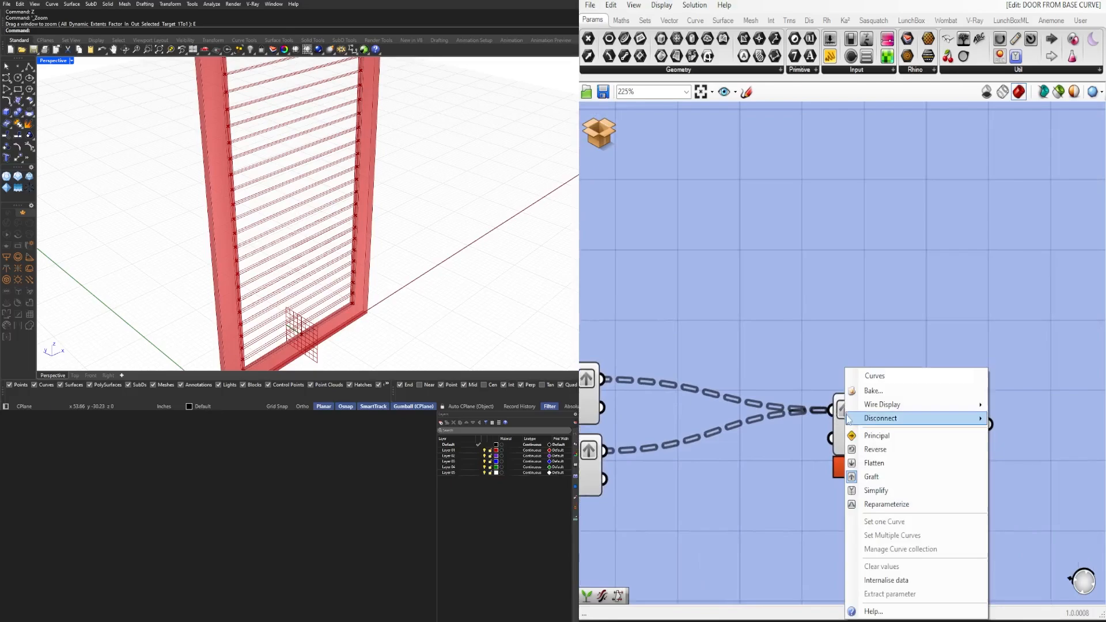
{"action": "left_click", "coordinate": [871, 476]}
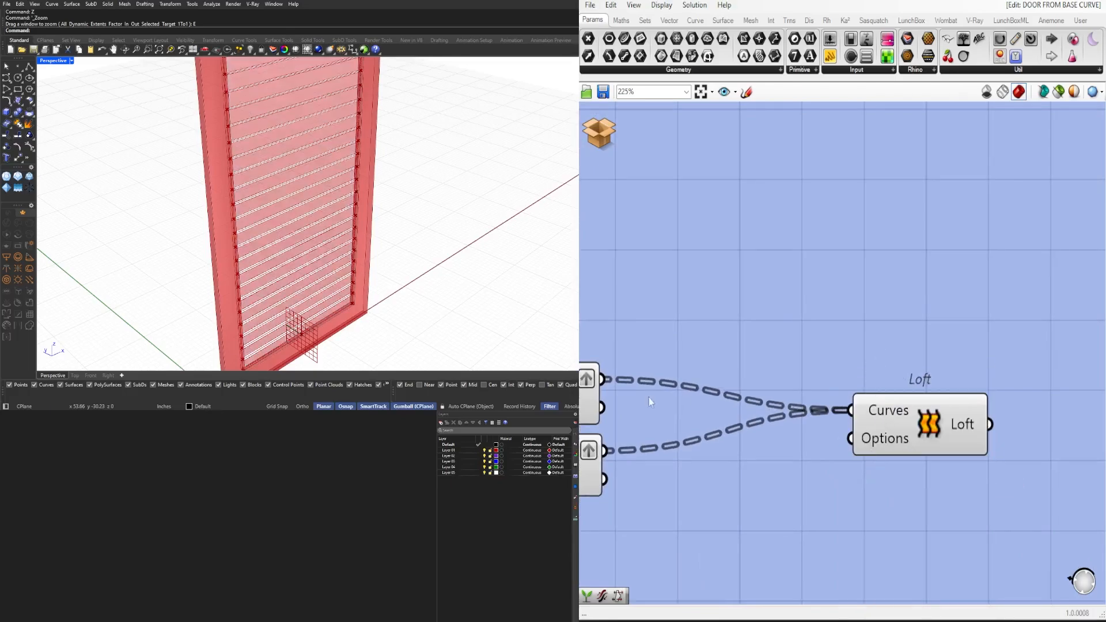
Step: Inspect the lofted louvers from the door's side and set the Amplitude slider to 0.470
{"action": "right_click_drag", "start_coordinate": [329, 230], "coordinate": [390, 227]}
{"action": "mouse_move", "coordinate": [259, 216]}
{"action": "right_mouse_down"}
{"action": "mouse_move", "coordinate": [322, 201]}
{"action": "mouse_move", "coordinate": [279, 225]}
{"action": "mouse_move", "coordinate": [292, 205]}
{"action": "mouse_move", "coordinate": [284, 195]}
{"action": "mouse_move", "coordinate": [247, 222]}
{"action": "right_mouse_up"}
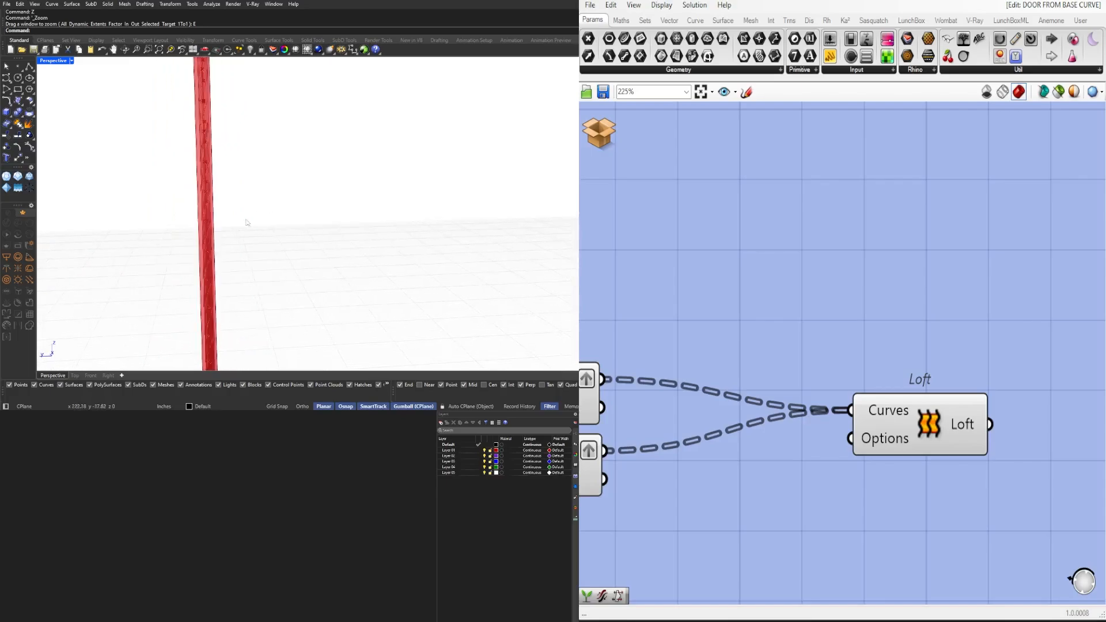
{"action": "right_click_drag", "start_coordinate": [248, 270], "coordinate": [410, 221]}
{"action": "right_click_drag", "start_coordinate": [657, 462], "coordinate": [985, 458]}
{"action": "scroll", "coordinate": [982, 456], "scroll_direction": "down", "scroll_amount": 3}
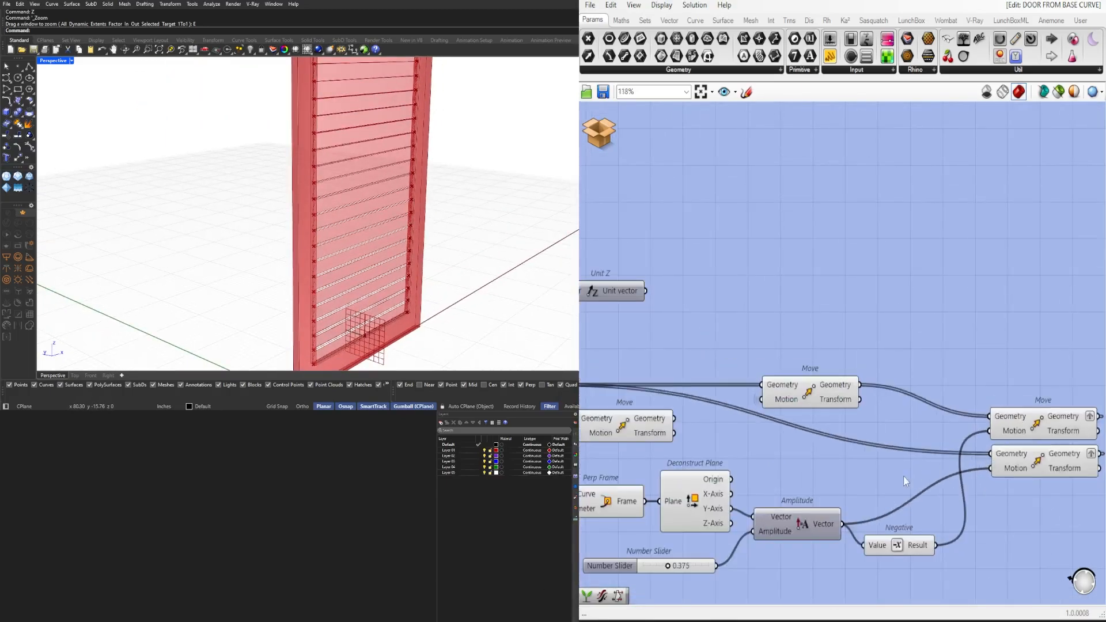
{"action": "right_click_drag", "start_coordinate": [691, 573], "coordinate": [771, 529]}
{"action": "scroll", "coordinate": [772, 529], "scroll_direction": "up", "scroll_amount": 3}
{"action": "scroll", "coordinate": [771, 529], "scroll_direction": "up", "scroll_amount": 3}
{"action": "left_click_drag", "start_coordinate": [709, 502], "coordinate": [733, 502]}
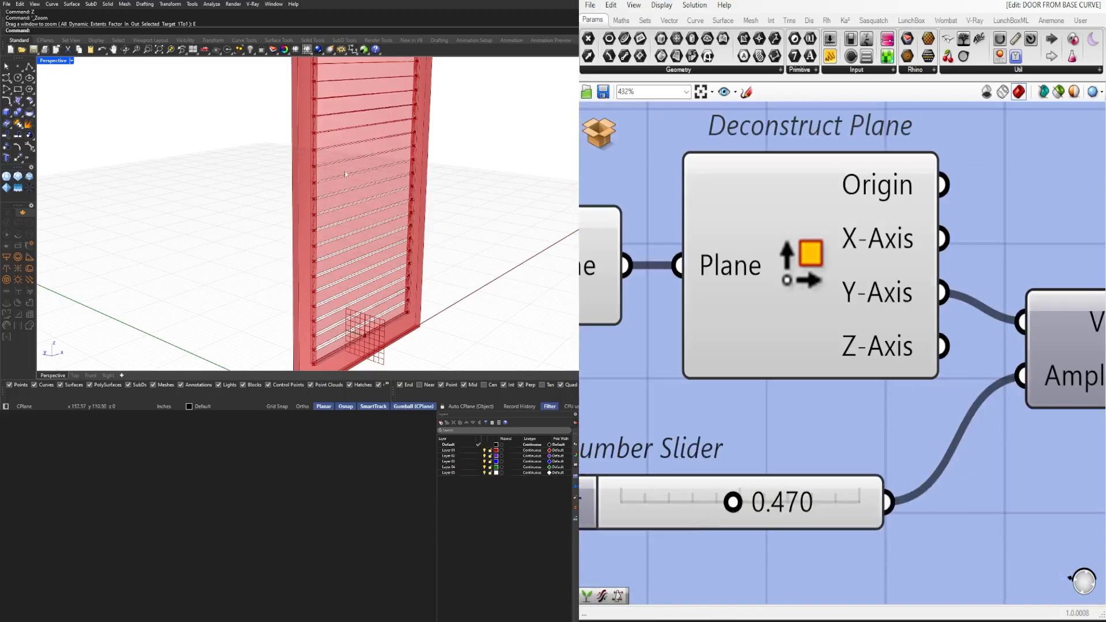
Step: Compare the louver depth with the frame in the Top view and set the Amplitude slider to 0.510, returning to Perspective
{"action": "double_click", "coordinate": [53, 61]}
{"action": "double_click", "coordinate": [51, 60]}
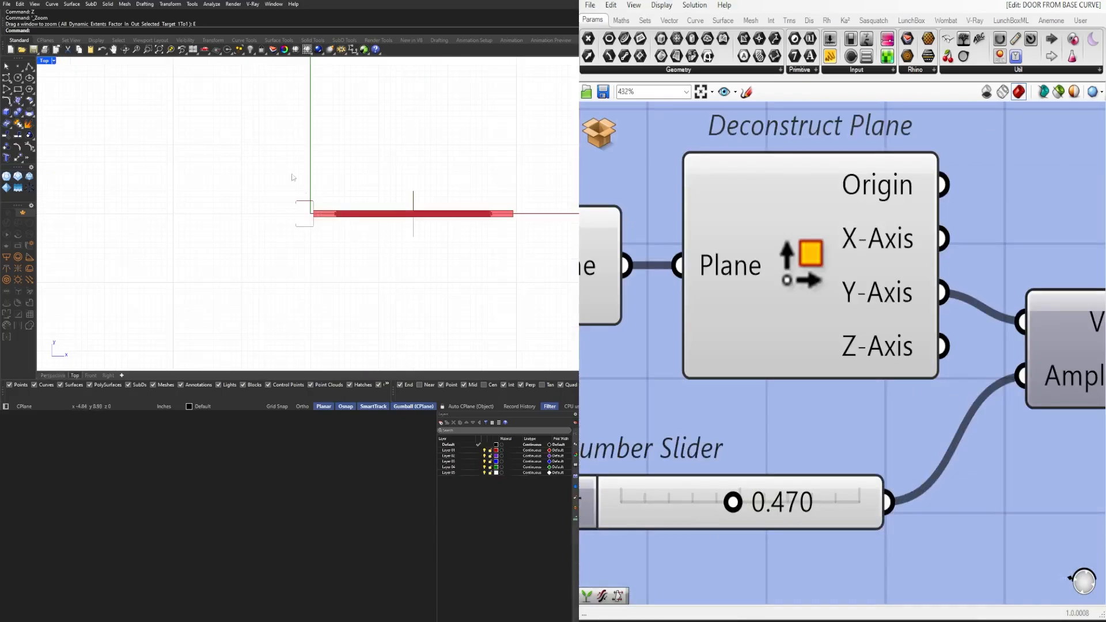
{"action": "scroll", "coordinate": [332, 212], "scroll_direction": "up", "scroll_amount": 5}
{"action": "scroll", "coordinate": [750, 506], "scroll_direction": "up", "scroll_amount": 2}
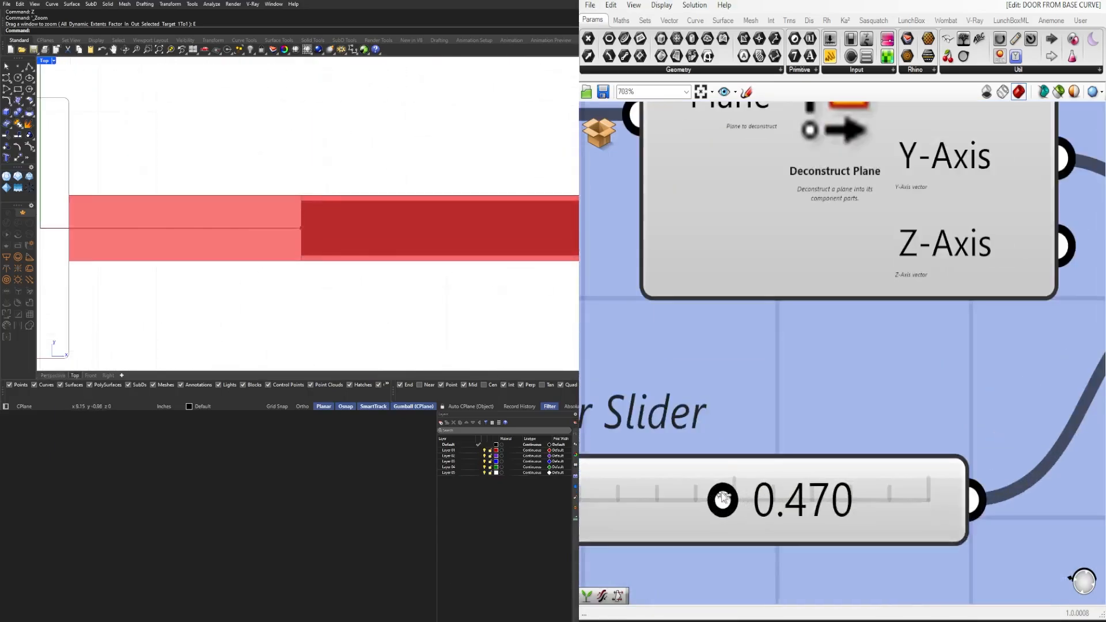
{"action": "mouse_move", "coordinate": [720, 500]}
{"action": "left_mouse_down"}
{"action": "mouse_move", "coordinate": [753, 500]}
{"action": "mouse_move", "coordinate": [738, 500]}
{"action": "left_mouse_up"}
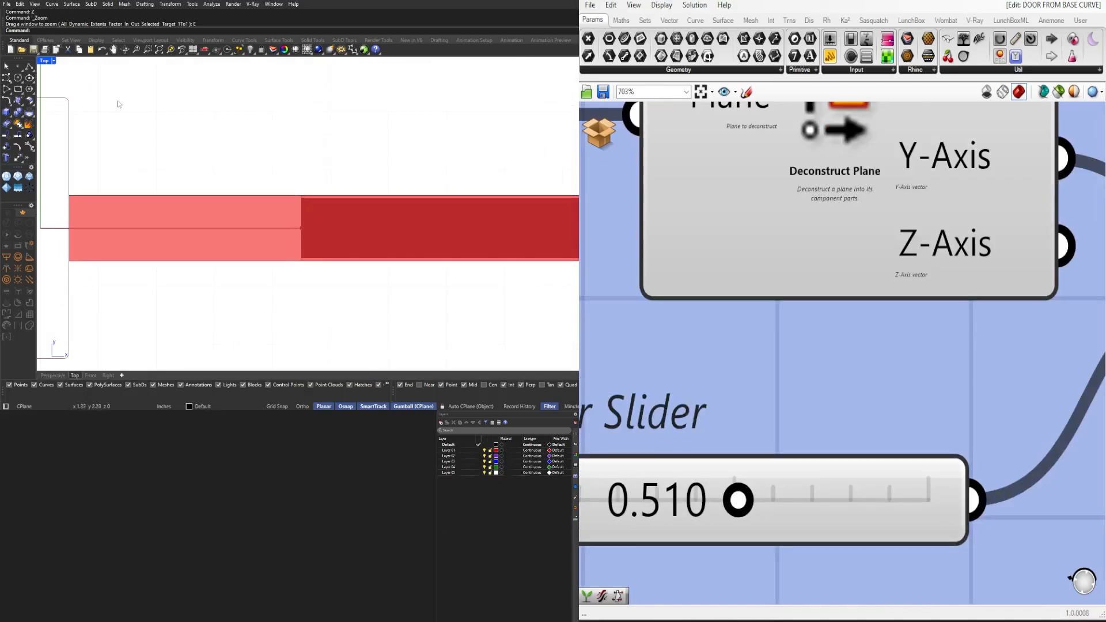
{"action": "double_click", "coordinate": [52, 60]}
{"action": "left_click", "coordinate": [347, 60]}
{"action": "left_click", "coordinate": [335, 61]}
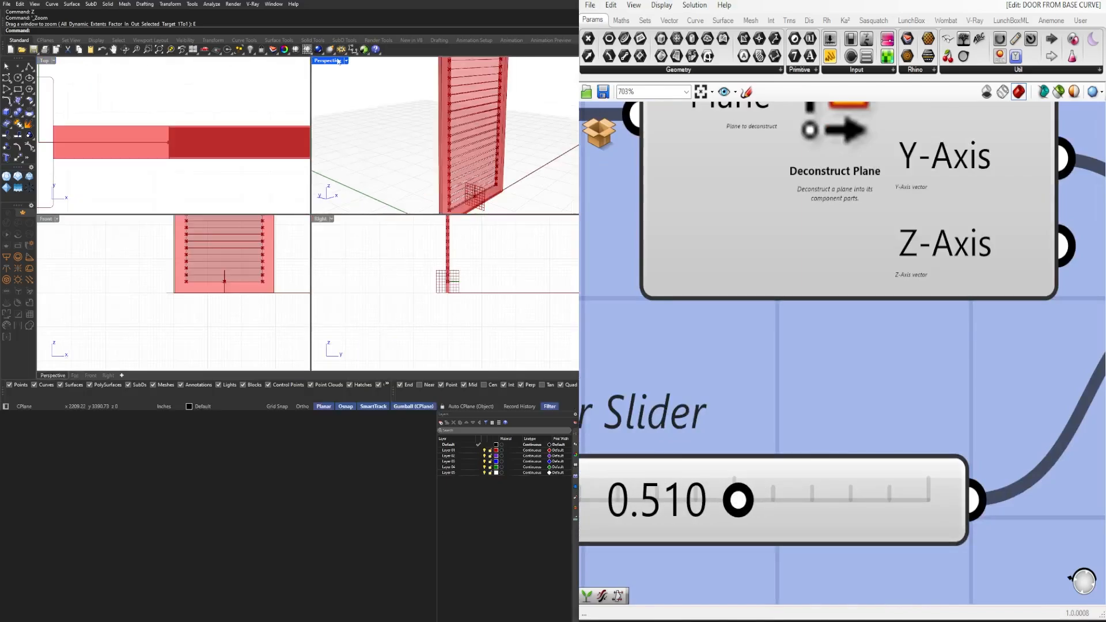
{"action": "double_click", "coordinate": [335, 61]}
{"action": "right_click_drag", "start_coordinate": [408, 180], "coordinate": [358, 253]}
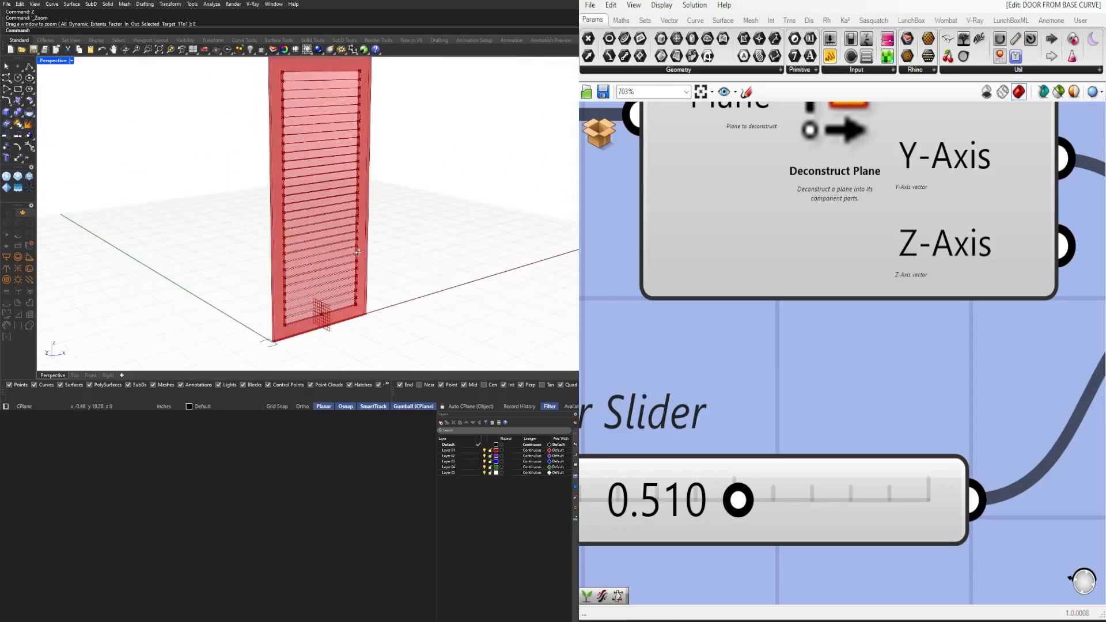
Step: Review the louver definition from the line division through the Perp Frame and offset Moves to the Loft
{"action": "scroll", "coordinate": [708, 356], "scroll_direction": "down", "scroll_amount": 3}
{"action": "scroll", "coordinate": [811, 377], "scroll_direction": "down", "scroll_amount": 6}
{"action": "scroll", "coordinate": [822, 413], "scroll_direction": "down", "scroll_amount": 4}
{"action": "right_click_drag", "start_coordinate": [797, 412], "coordinate": [887, 415]}
{"action": "scroll", "coordinate": [835, 403], "scroll_direction": "up", "scroll_amount": 4}
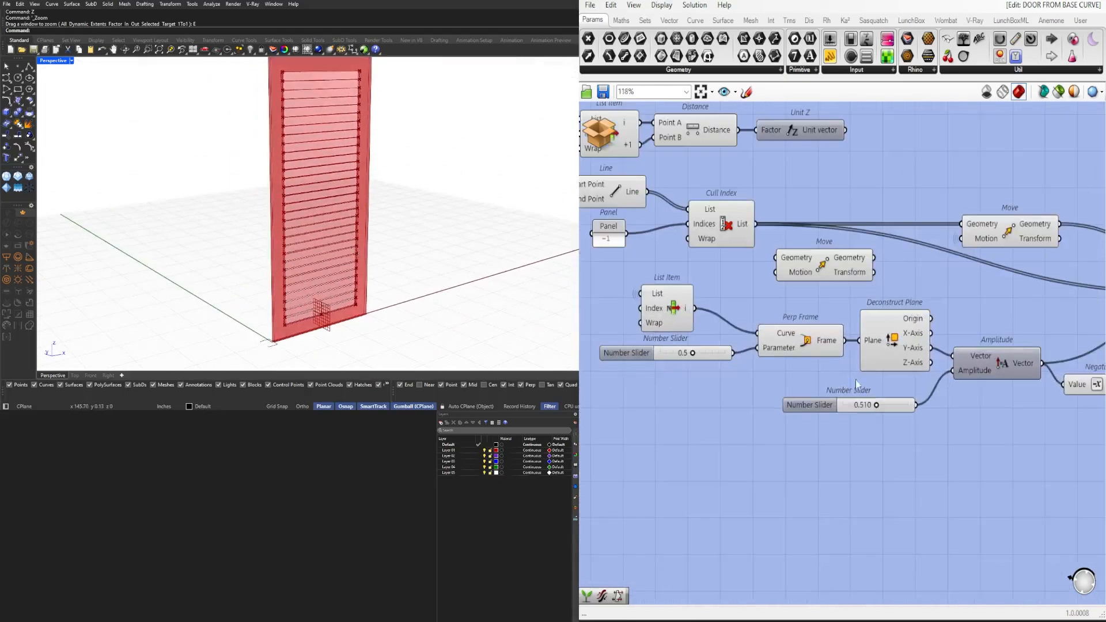
{"action": "right_click_drag", "start_coordinate": [773, 362], "coordinate": [977, 382]}
{"action": "scroll", "coordinate": [805, 316], "scroll_direction": "down", "scroll_amount": 4}
{"action": "right_click_drag", "start_coordinate": [674, 270], "coordinate": [749, 278]}
{"action": "scroll", "coordinate": [943, 288], "scroll_direction": "up", "scroll_amount": 1}
{"action": "scroll", "coordinate": [941, 297], "scroll_direction": "down", "scroll_amount": 1}
{"action": "right_click_drag", "start_coordinate": [952, 305], "coordinate": [689, 307]}
{"action": "right_click_drag", "start_coordinate": [1041, 331], "coordinate": [910, 333]}
{"action": "scroll", "coordinate": [912, 333], "scroll_direction": "up", "scroll_amount": 2}
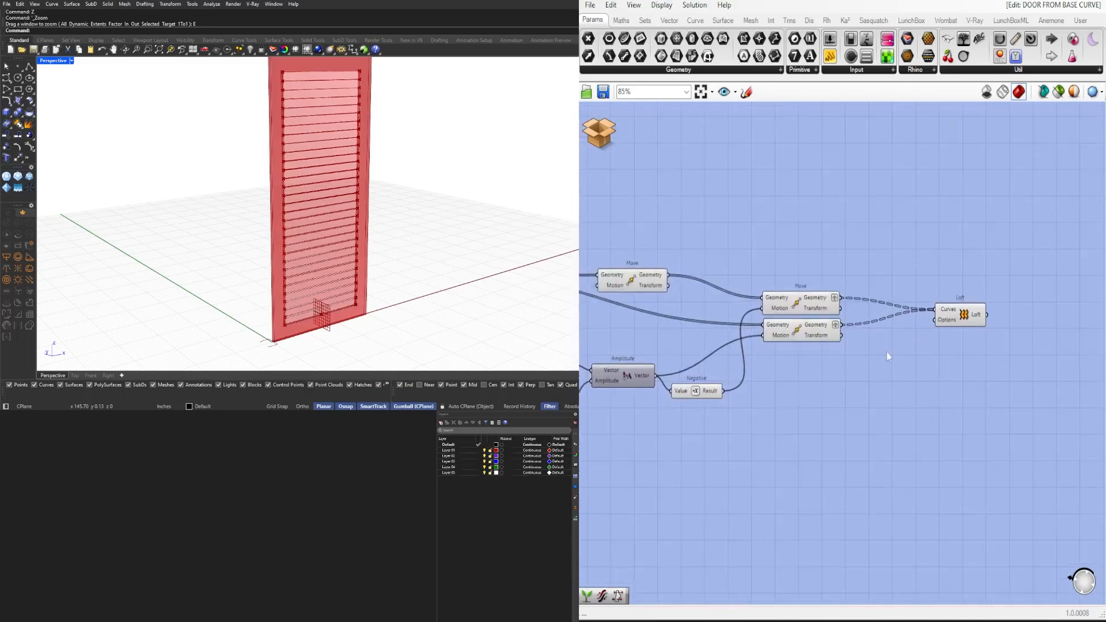
Step: Add an Evaluate Surface component after the Loft and connect the Loft output to its Surface input
{"action": "left_click_drag", "start_coordinate": [966, 318], "coordinate": [934, 312]}
{"action": "scroll", "coordinate": [1001, 313], "scroll_direction": "up", "scroll_amount": 4}
{"action": "right_click_drag", "start_coordinate": [919, 340], "coordinate": [893, 346]}
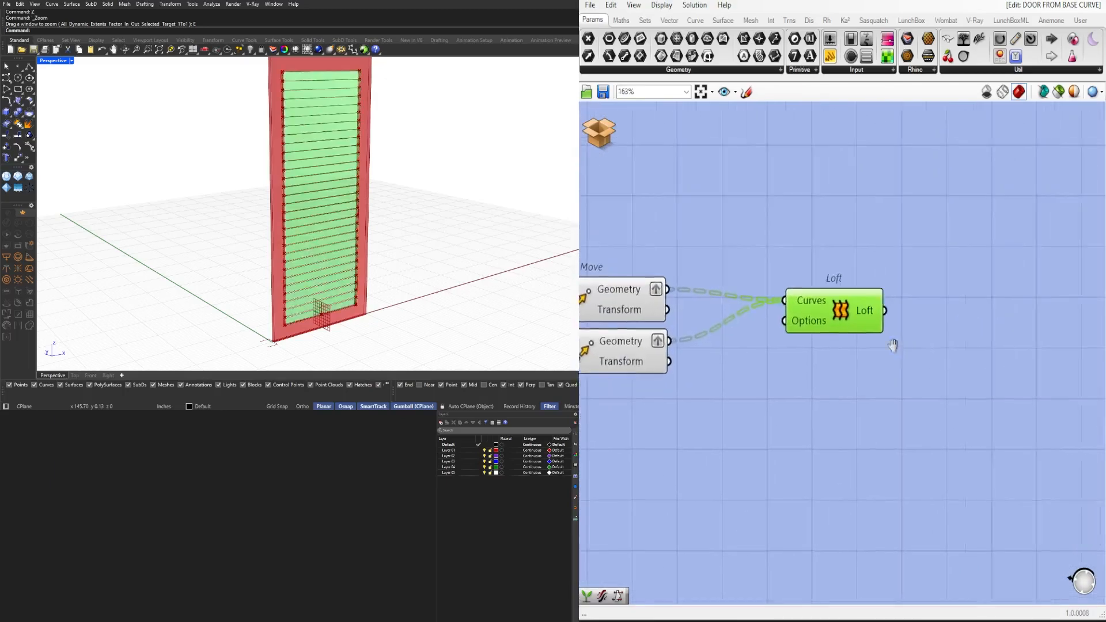
{"action": "double_click", "coordinate": [902, 368]}
{"action": "type", "text": "EVAL"}
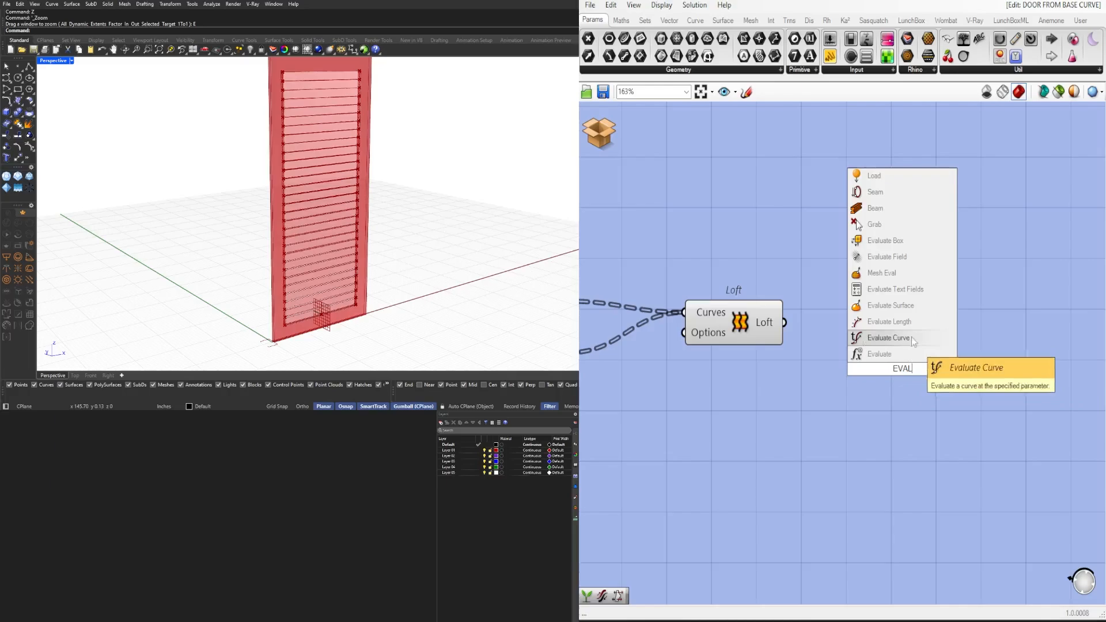
{"action": "left_click", "coordinate": [887, 305]}
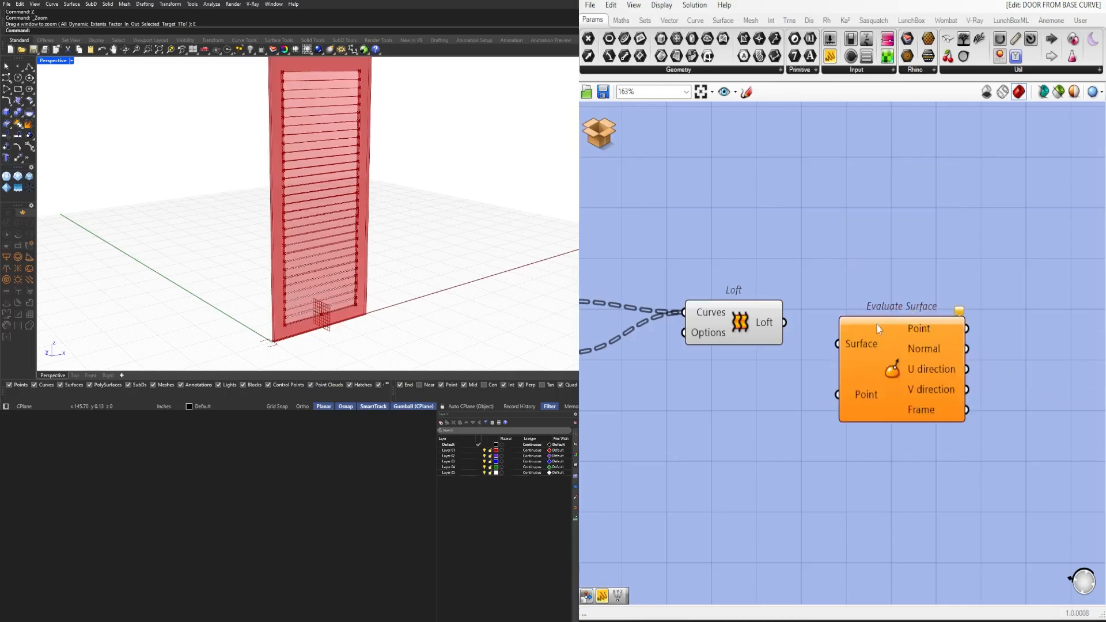
{"action": "right_click", "coordinate": [871, 399]}
Step: Add a panel containing .5,.5 and connect it to Evaluate Surface's Point input
{"action": "double_click", "coordinate": [742, 426]}
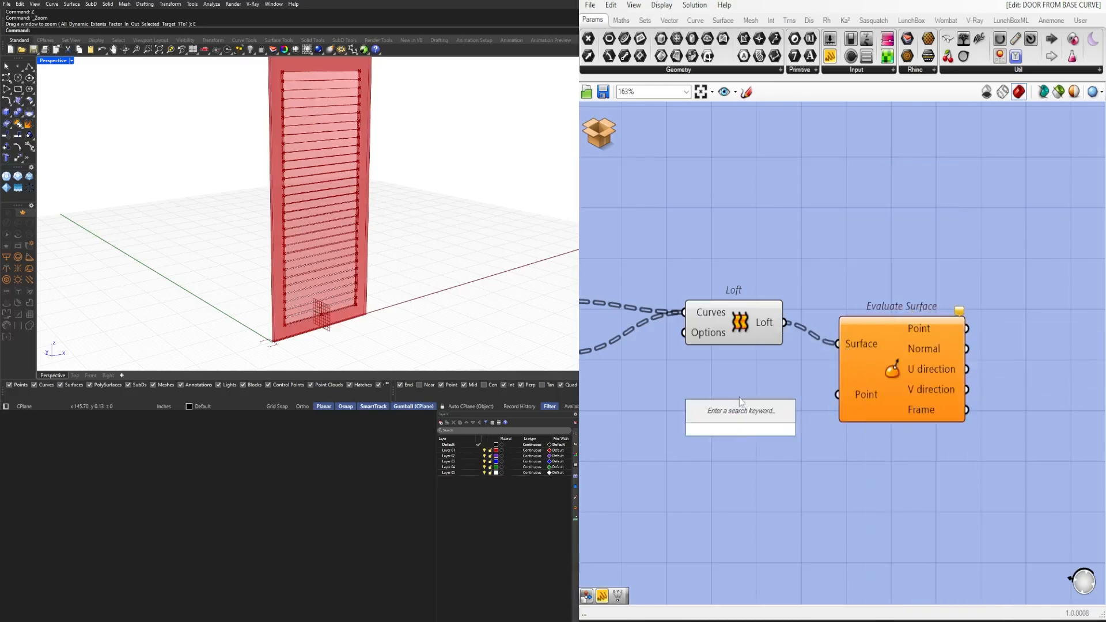
{"action": "type", "text": "\"5,5"}
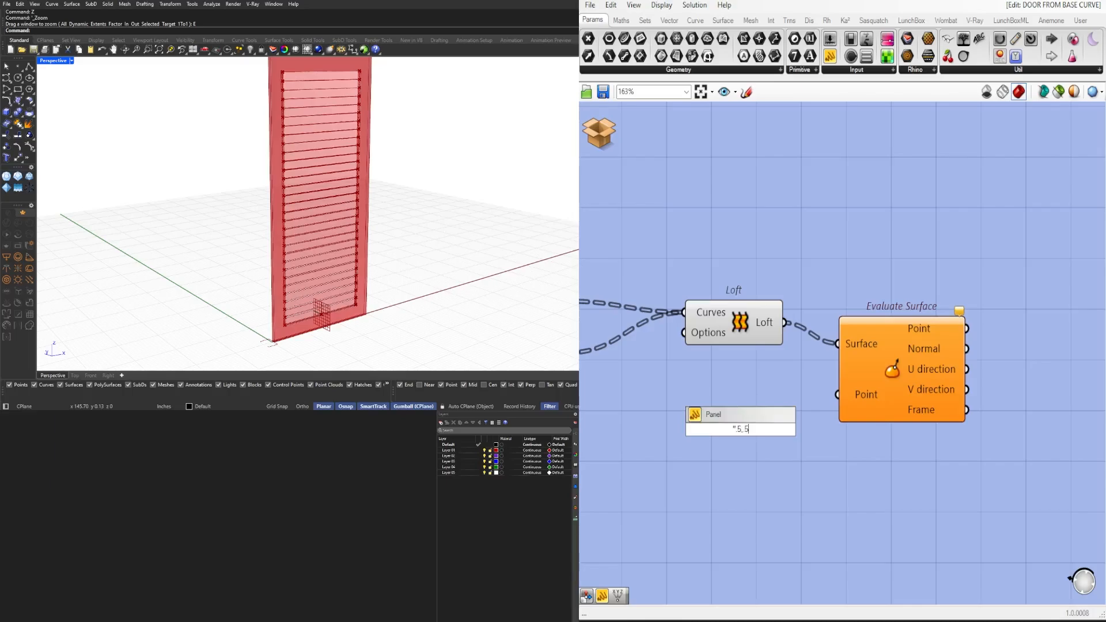
{"action": "key", "text": "Return"}
{"action": "scroll", "coordinate": [739, 397], "scroll_direction": "up", "scroll_amount": 3}
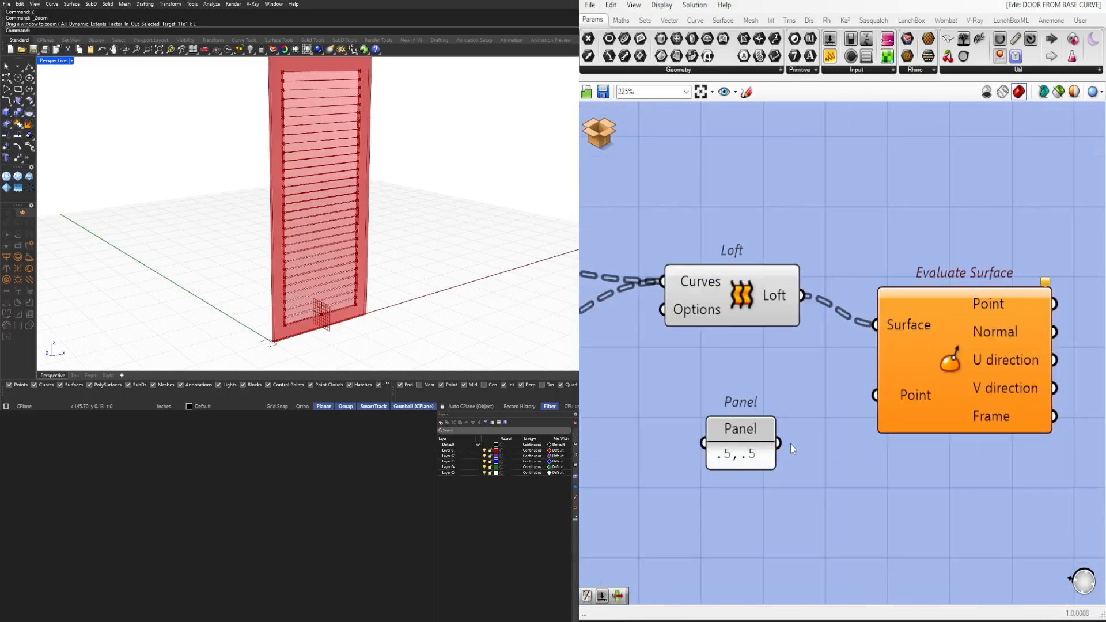
Step: Reparameterize Evaluate Surface's Surface input and move the .5,.5 panel up slightly
{"action": "right_click", "coordinate": [906, 337]}
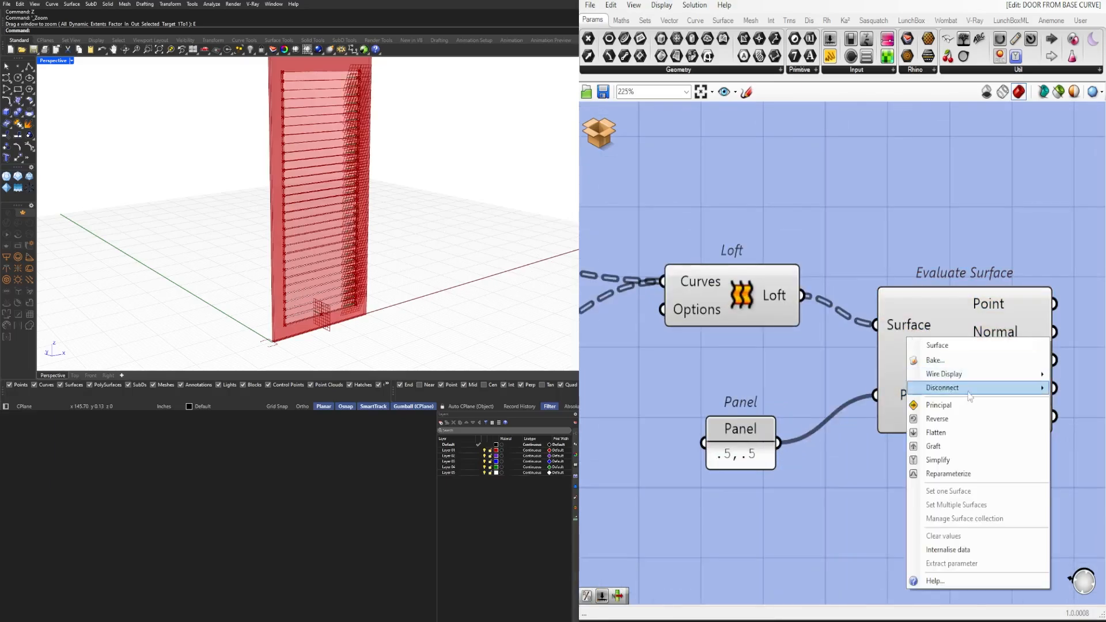
{"action": "left_click", "coordinate": [978, 477]}
{"action": "left_click", "coordinate": [943, 387]}
{"action": "left_click_drag", "start_coordinate": [759, 418], "coordinate": [753, 383]}
Step: Add an Extrude component and place it above and beyond Evaluate Surface
{"action": "right_click_drag", "start_coordinate": [1095, 425], "coordinate": [879, 447]}
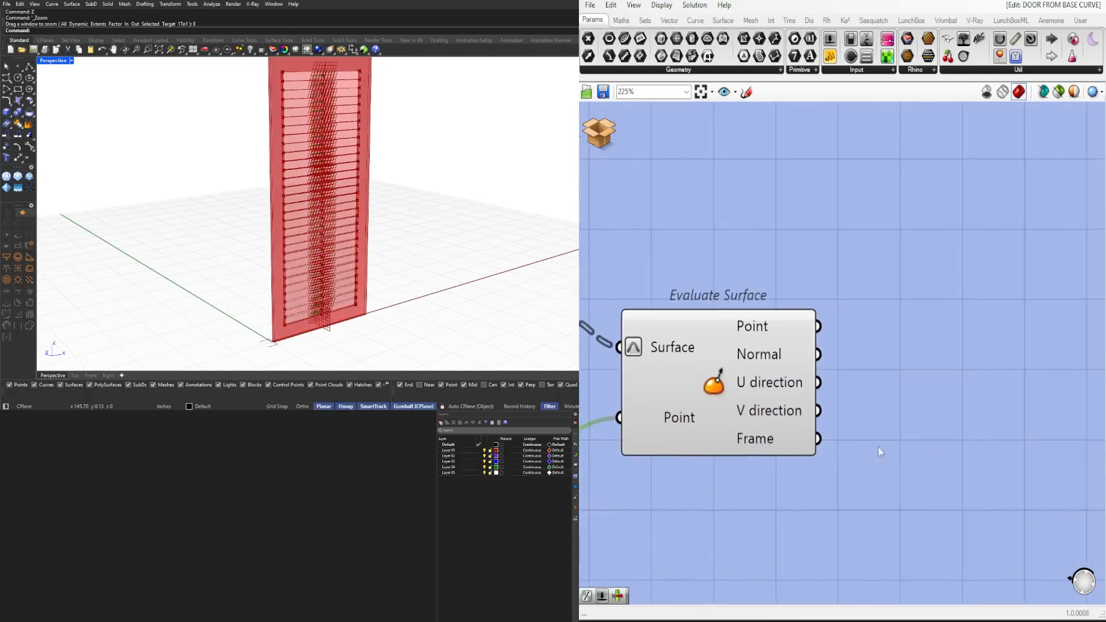
{"action": "double_click", "coordinate": [936, 439]}
{"action": "type", "text": "W"}
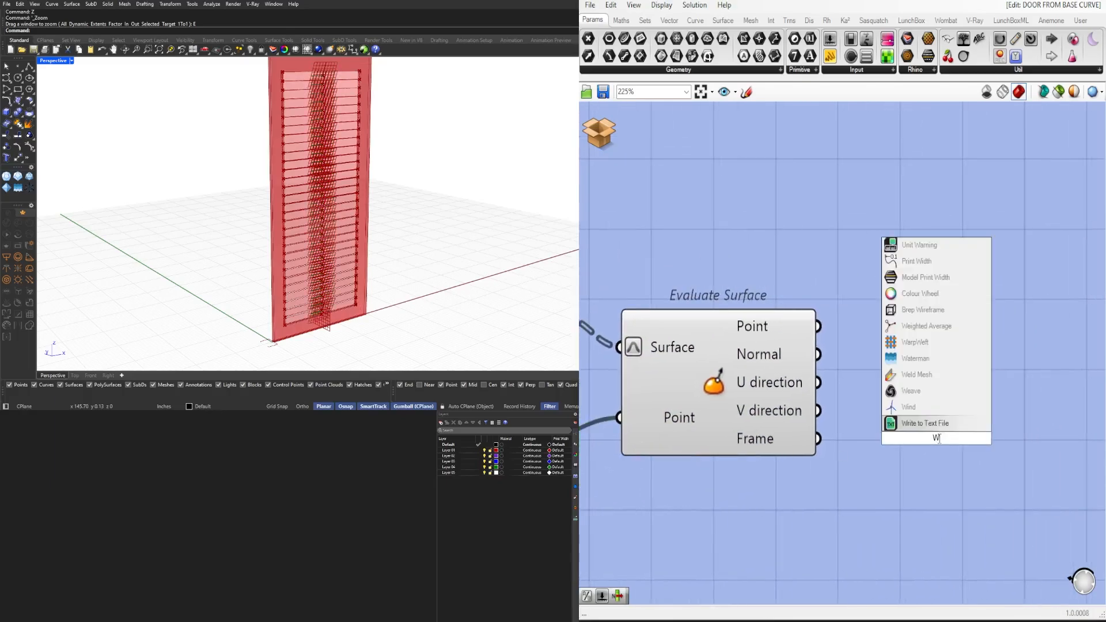
{"action": "type", "text": "XTR"}
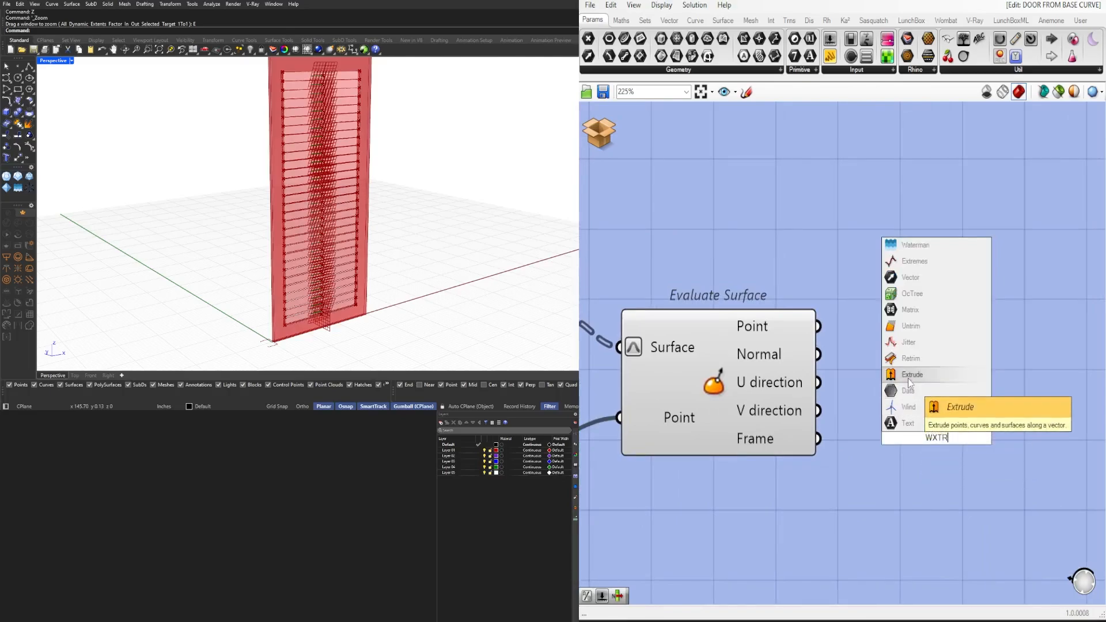
{"action": "left_click", "coordinate": [908, 383]}
{"action": "scroll", "coordinate": [819, 371], "scroll_direction": "down", "scroll_amount": 3}
{"action": "left_click_drag", "start_coordinate": [895, 396], "coordinate": [895, 330]}
Step: Arrange the .5,.5 panel and Evaluate Surface neatly beside the Loft, keeping the panel compact
{"action": "left_click_drag", "start_coordinate": [791, 472], "coordinate": [578, 395]}
{"action": "left_click_drag", "start_coordinate": [727, 368], "coordinate": [729, 414]}
{"action": "left_click", "coordinate": [708, 418]}
{"action": "right_click", "coordinate": [747, 449]}
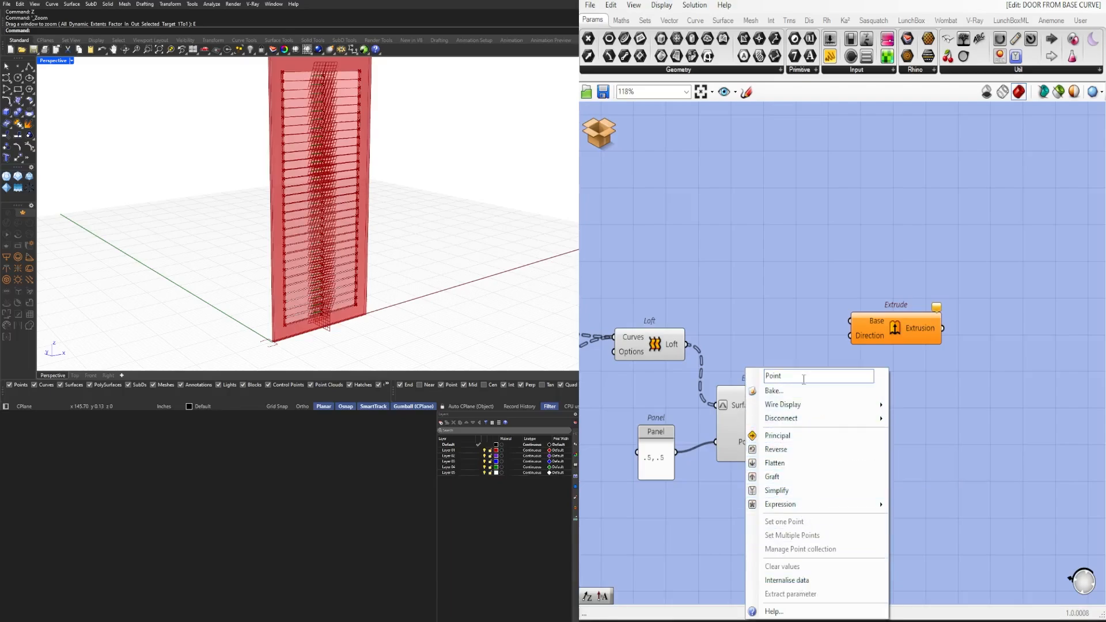
{"action": "left_click", "coordinate": [656, 447]}
{"action": "left_click_drag", "start_coordinate": [656, 438], "coordinate": [651, 428]}
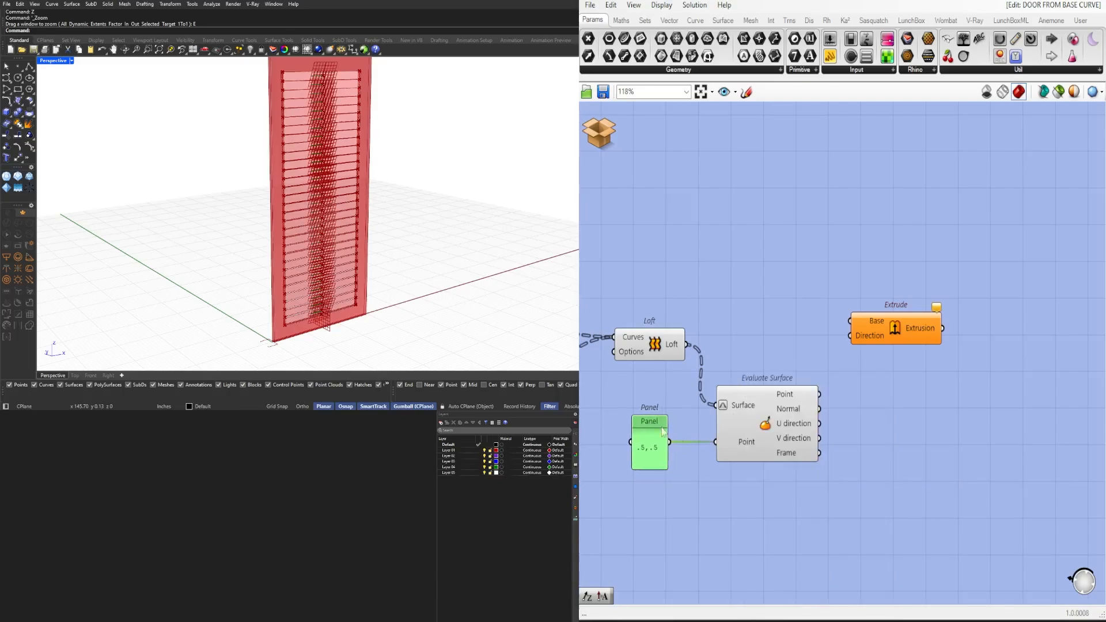
{"action": "left_click_drag", "start_coordinate": [826, 501], "coordinate": [657, 403]}
{"action": "left_click_drag", "start_coordinate": [775, 441], "coordinate": [748, 384]}
{"action": "left_click", "coordinate": [661, 437]}
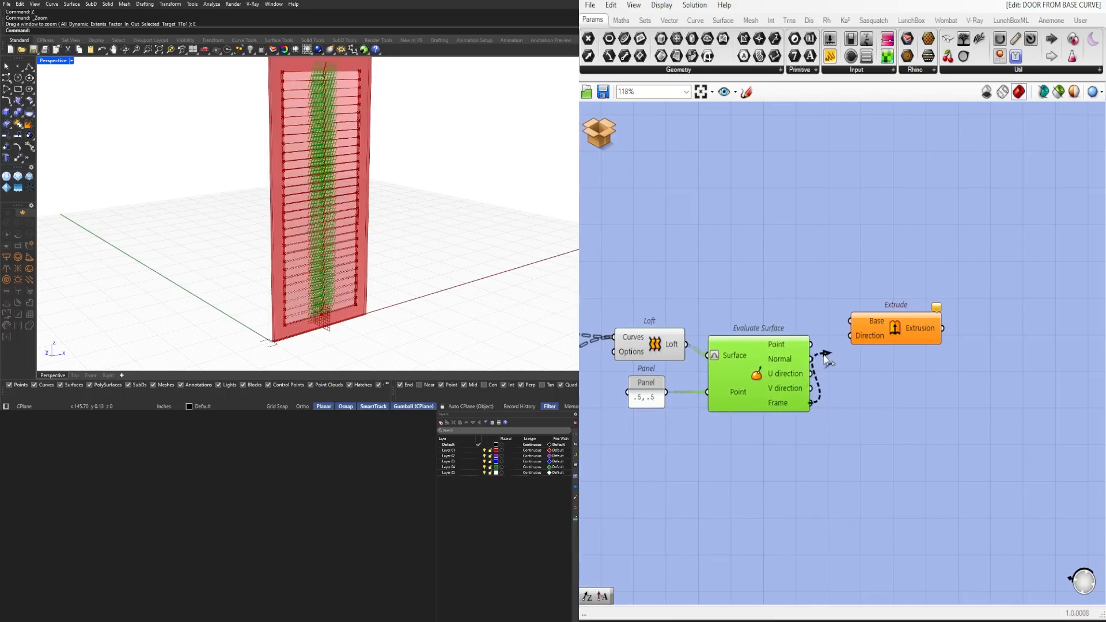
Step: Move Extrude farther away, add an Amplitude component and connect Evaluate Surface's Frame output to its Vector input
{"action": "left_click_drag", "start_coordinate": [883, 330], "coordinate": [975, 334]}
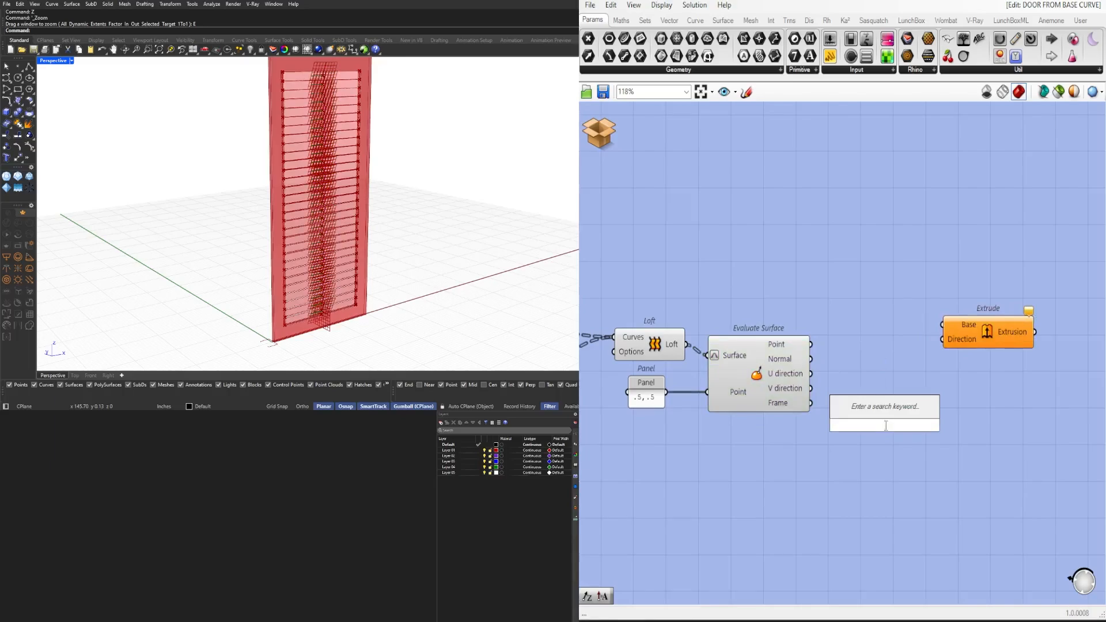
{"action": "type", "text": "amp"}
{"action": "left_click", "coordinate": [883, 406]}
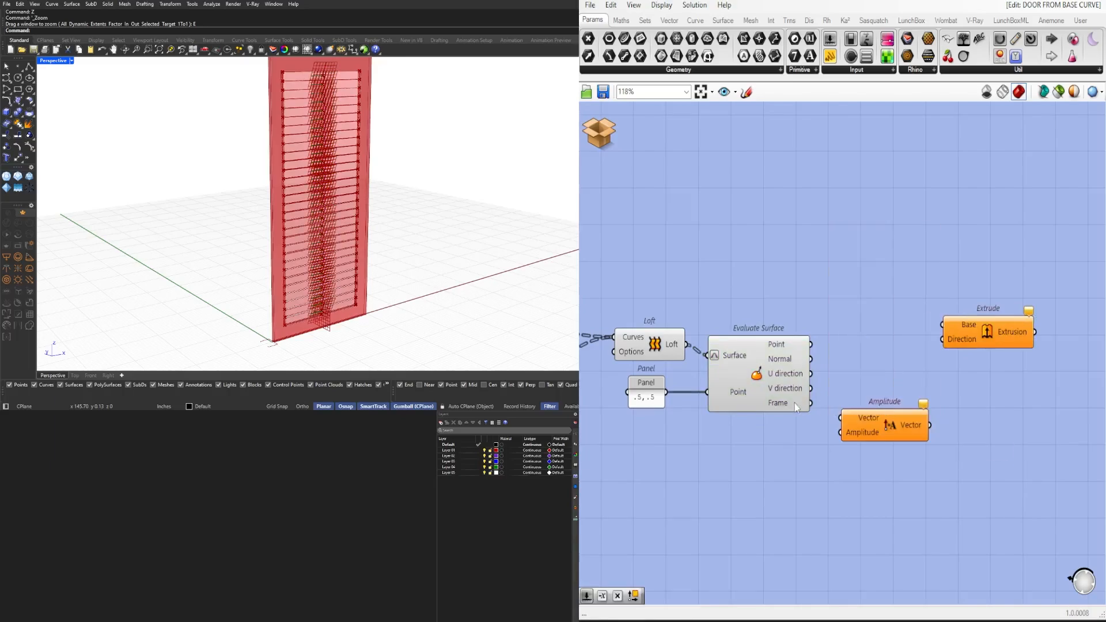
{"action": "left_click_drag", "start_coordinate": [810, 402], "coordinate": [860, 421]}
Step: Add a number slider with the value 0.125 below Evaluate Surface
{"action": "double_click", "coordinate": [683, 464]}
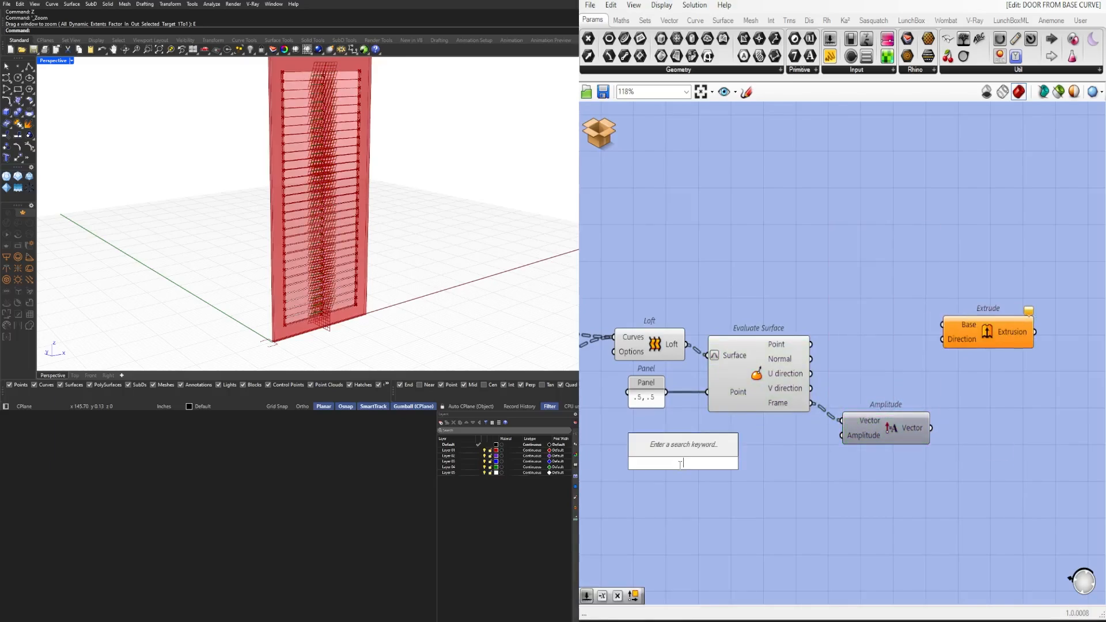
{"action": "type", "text": "0.125"}
{"action": "key", "text": "Return"}
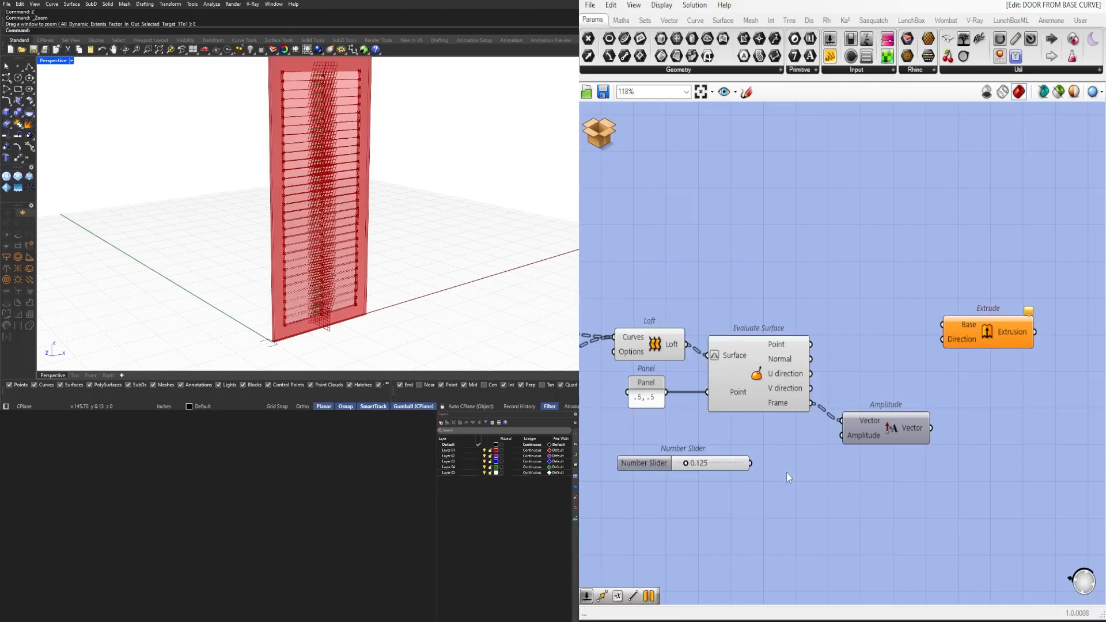
Step: Add a Division component, feed the 0.125 slider into A and connect its result to the Amplitude component's Amplitude input
{"action": "double_click", "coordinate": [788, 477]}
{"action": "type", "text": "/"}
{"action": "key", "text": "Return"}
{"action": "scroll", "coordinate": [777, 475], "scroll_direction": "up", "scroll_amount": 2}
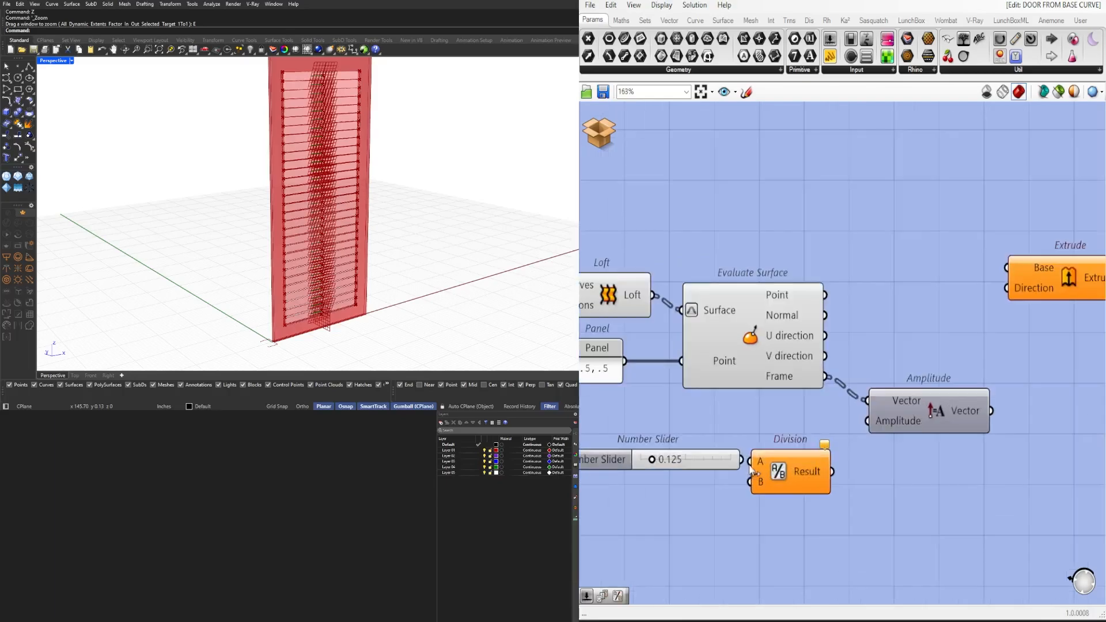
{"action": "left_click_drag", "start_coordinate": [750, 462], "coordinate": [868, 421]}
{"action": "left_click_drag", "start_coordinate": [797, 539], "coordinate": [691, 461]}
{"action": "left_click_drag", "start_coordinate": [779, 471], "coordinate": [764, 432]}
{"action": "left_click", "coordinate": [911, 487]}
Step: Connect the Amplitude vector to Extrude's Direction and the Loft output to its Base, lining up the upstream components
{"action": "scroll", "coordinate": [912, 486], "scroll_direction": "down", "scroll_amount": 2}
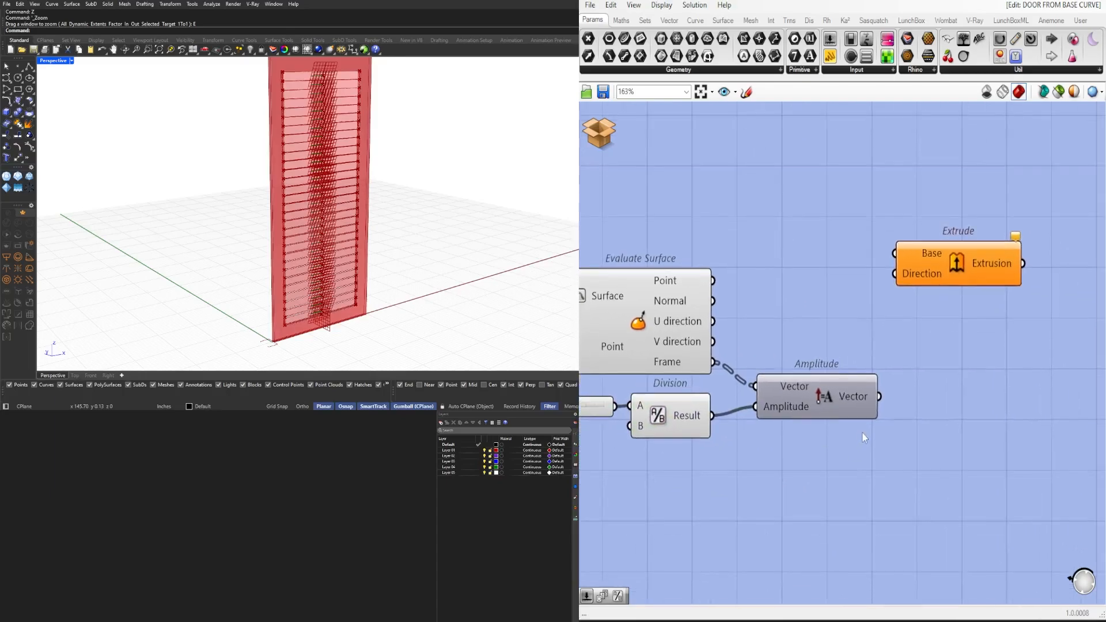
{"action": "left_click_drag", "start_coordinate": [954, 319], "coordinate": [1003, 359]}
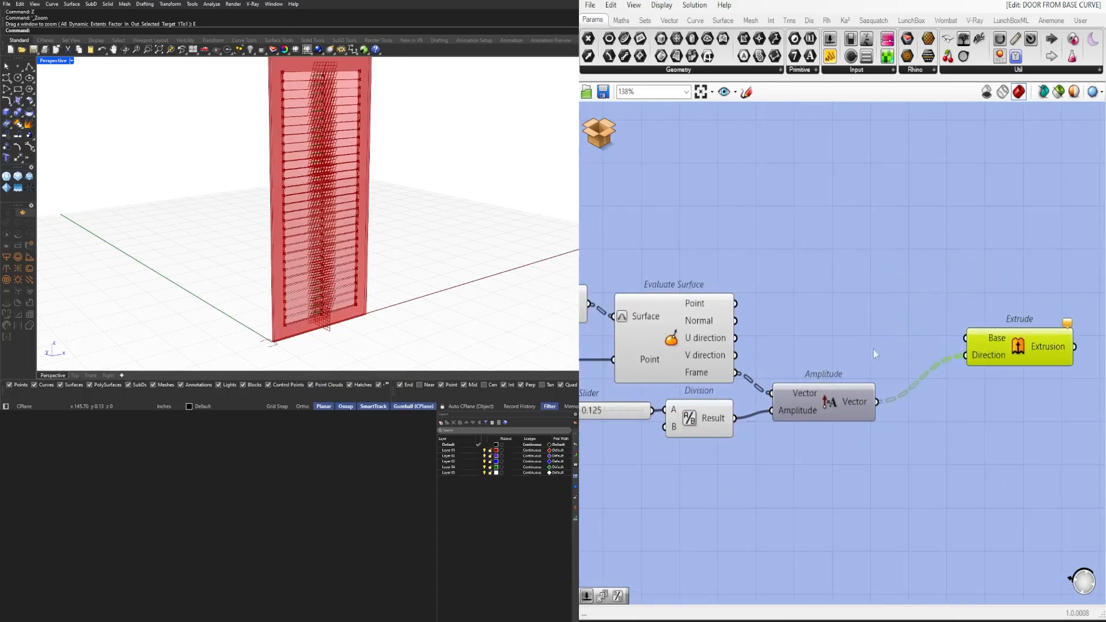
{"action": "scroll", "coordinate": [738, 343], "scroll_direction": "down", "scroll_amount": 3}
{"action": "right_click_drag", "start_coordinate": [721, 337], "coordinate": [799, 349]}
{"action": "left_click_drag", "start_coordinate": [882, 440], "coordinate": [709, 361]}
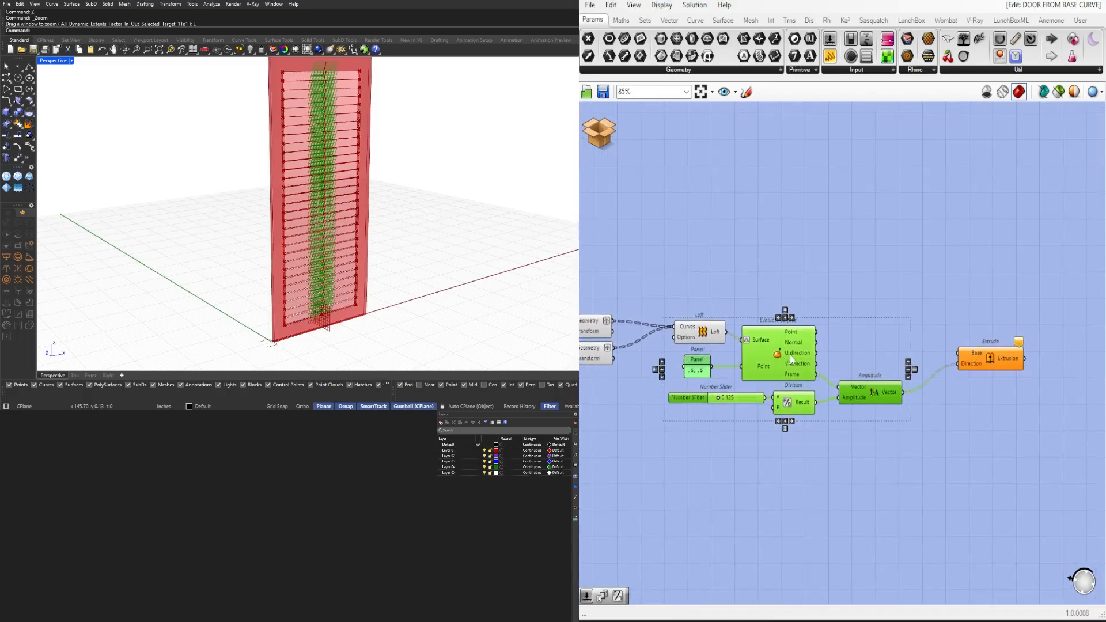
{"action": "left_click_drag", "start_coordinate": [787, 348], "coordinate": [793, 364]}
{"action": "left_click", "coordinate": [749, 314]}
{"action": "left_click_drag", "start_coordinate": [726, 332], "coordinate": [986, 341]}
{"action": "scroll", "coordinate": [990, 342], "scroll_direction": "up", "scroll_amount": 2}
Step: Add a Move component driven by the Loft surfaces and Amplitude vector, and feed its moved geometry into Extrude's Base
{"action": "double_click", "coordinate": [976, 416]}
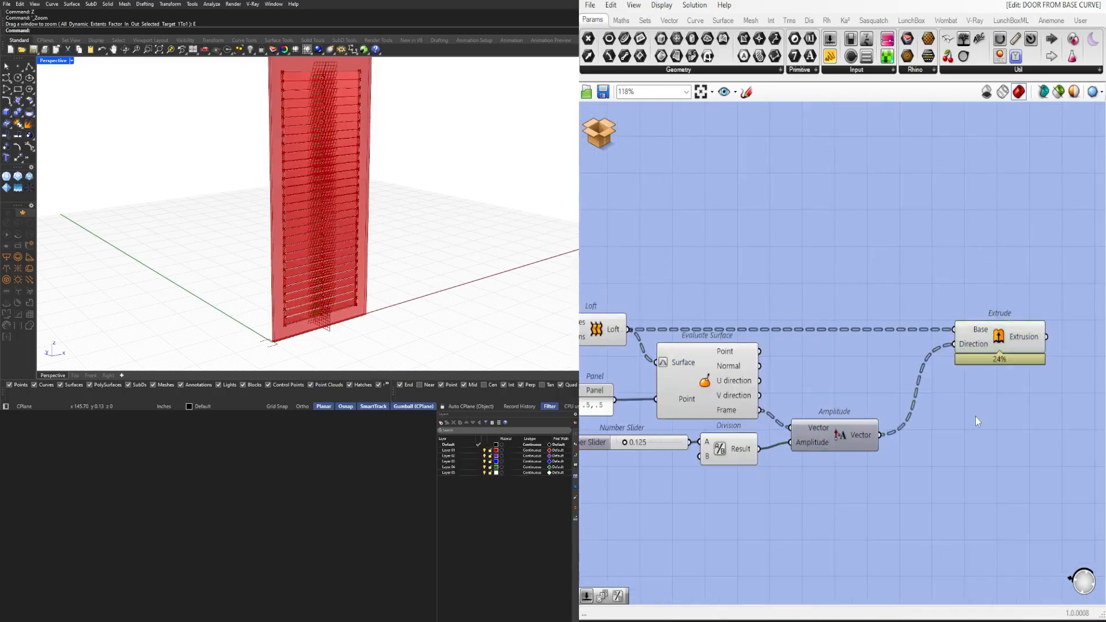
{"action": "type", "text": "move"}
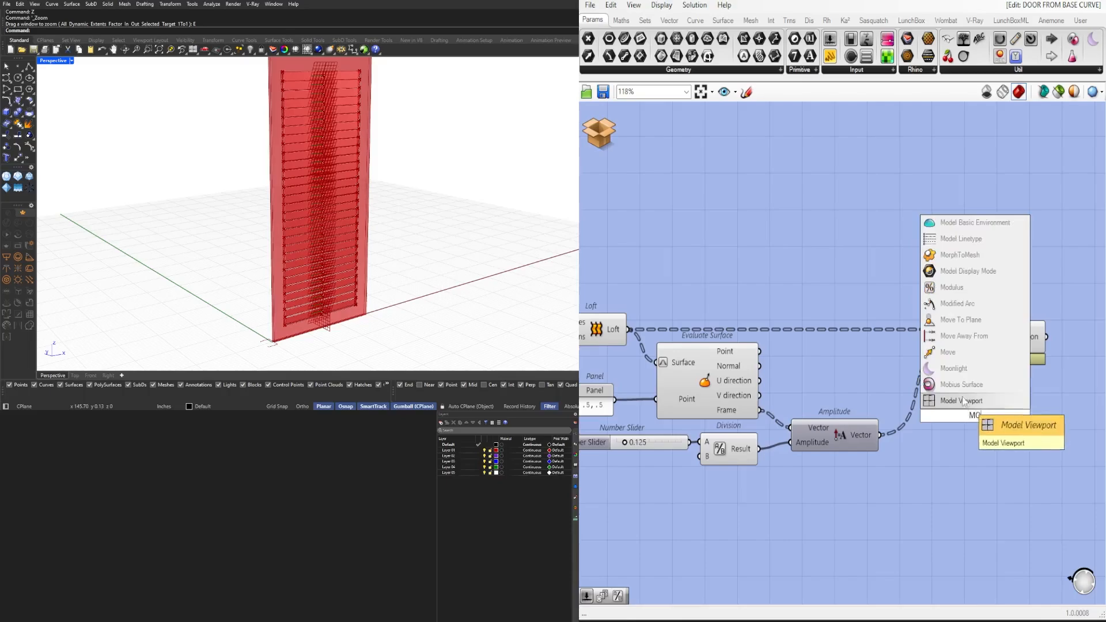
{"action": "left_click", "coordinate": [968, 413]}
{"action": "left_click_drag", "start_coordinate": [670, 339], "coordinate": [961, 410]}
{"action": "right_click_drag", "start_coordinate": [961, 411], "coordinate": [813, 403]}
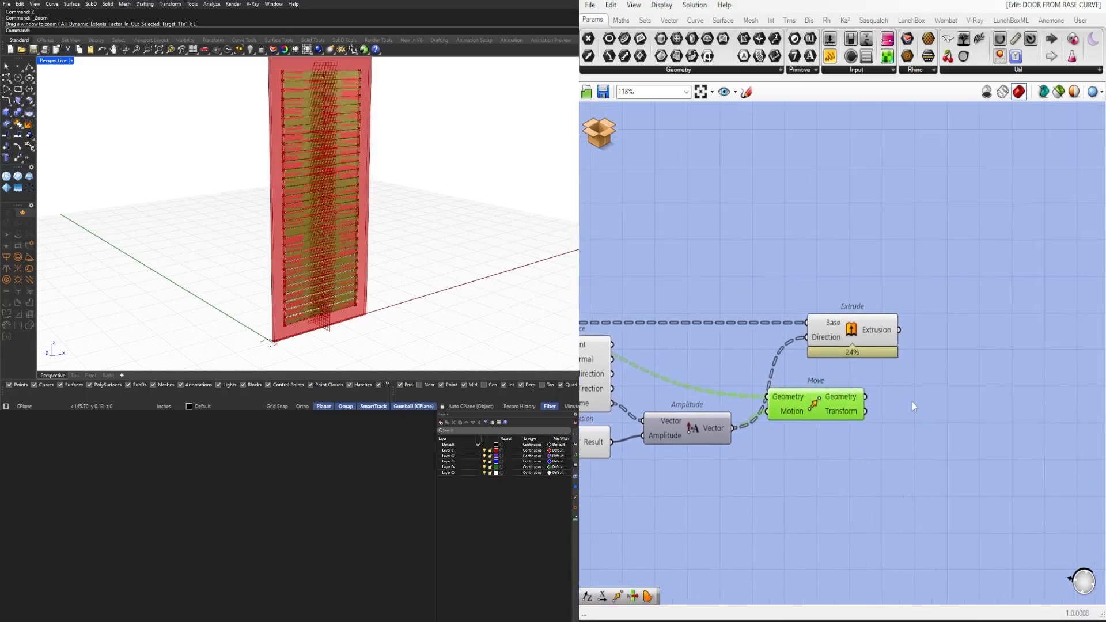
{"action": "left_click", "coordinate": [911, 402]}
{"action": "left_click_drag", "start_coordinate": [817, 415], "coordinate": [814, 392]}
{"action": "left_click_drag", "start_coordinate": [842, 326], "coordinate": [889, 410]}
Step: Add a Multiplication component between the Amplitude vector and Extrude's Direction input, shifting Extrude farther away to make room
{"action": "double_click", "coordinate": [821, 470]}
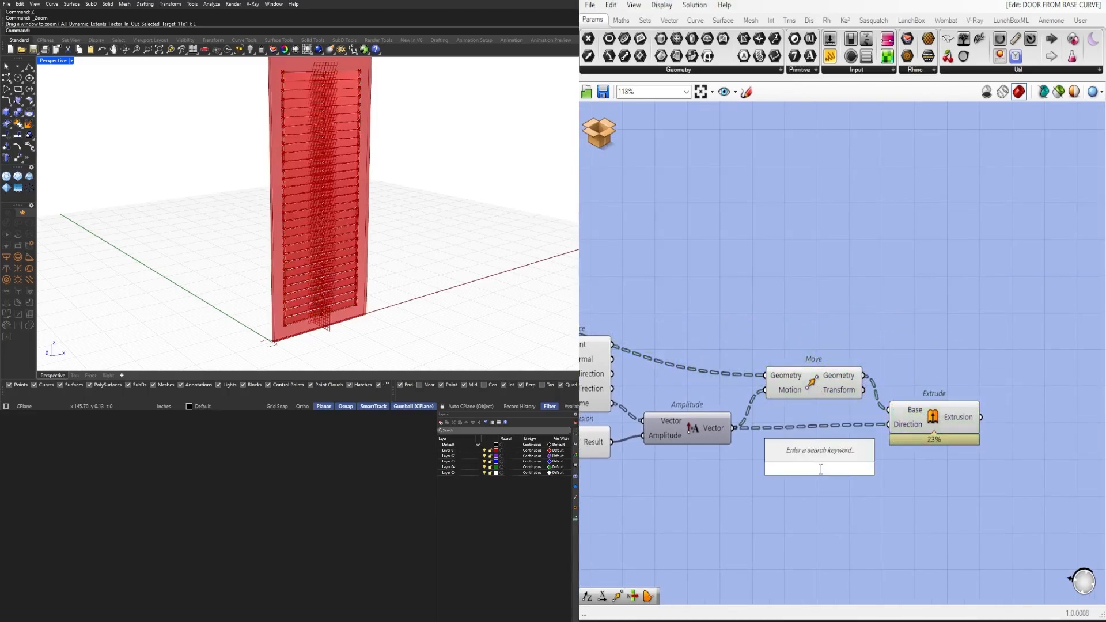
{"action": "type", "text": "multiplication"}
{"action": "key", "text": "Return"}
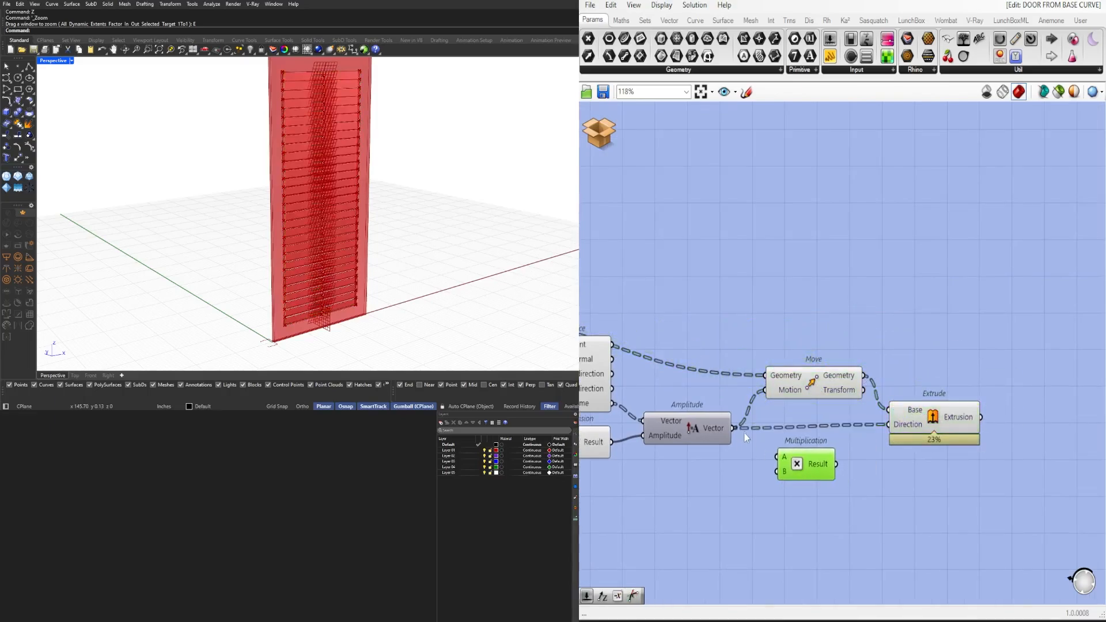
{"action": "left_click_drag", "start_coordinate": [797, 464], "coordinate": [785, 435]}
{"action": "left_click_drag", "start_coordinate": [933, 419], "coordinate": [984, 404]}
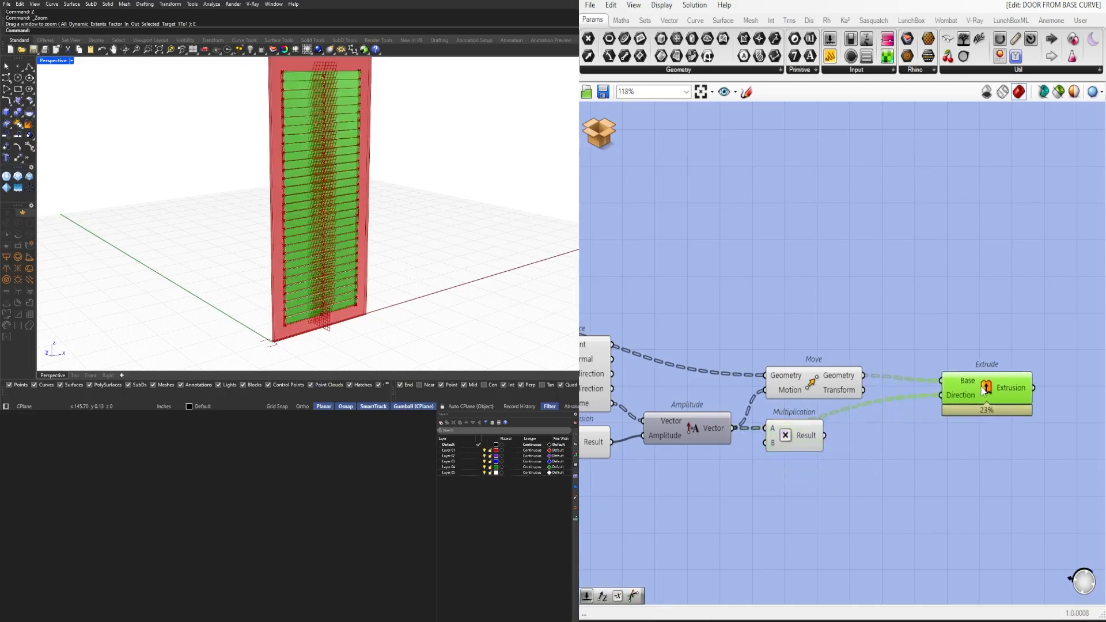
Step: Add a Negative component between Multiplication's result and Extrude's Direction, and align Extrude with Move
{"action": "double_click", "coordinate": [926, 458]}
{"action": "type", "text": "negative"}
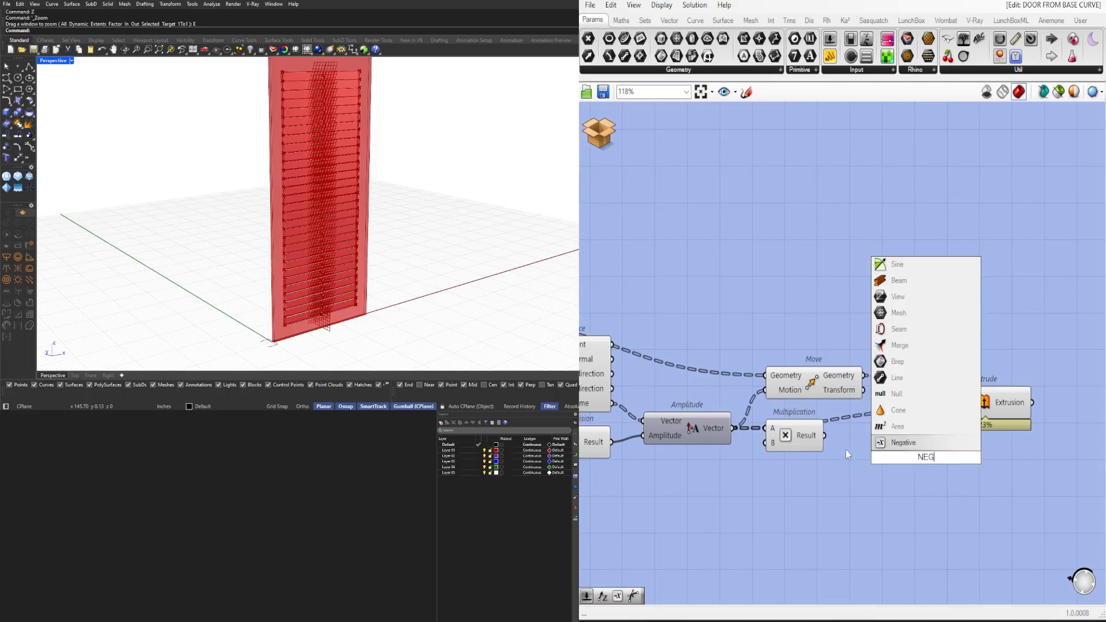
{"action": "key", "text": "Return"}
{"action": "scroll", "coordinate": [847, 443], "scroll_direction": "up", "scroll_amount": 2}
{"action": "scroll", "coordinate": [848, 445], "scroll_direction": "up", "scroll_amount": 2}
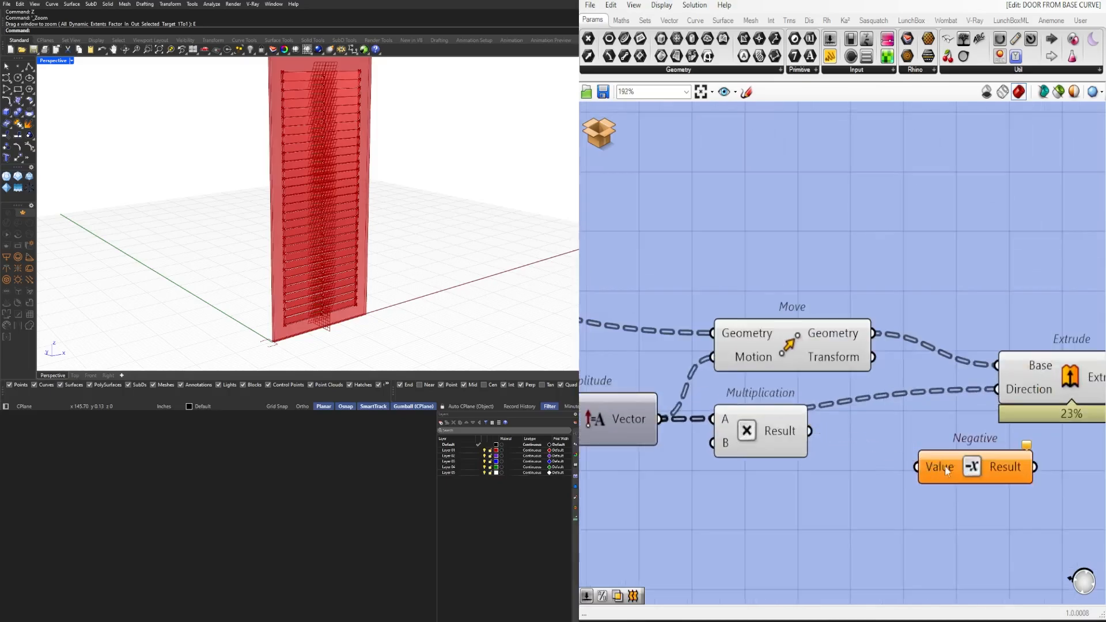
{"action": "mouse_move", "coordinate": [871, 448]}
{"action": "left_mouse_down"}
{"action": "mouse_move", "coordinate": [916, 467]}
{"action": "mouse_move", "coordinate": [855, 457]}
{"action": "mouse_move", "coordinate": [868, 445]}
{"action": "left_mouse_up"}
{"action": "left_click_drag", "start_coordinate": [974, 426], "coordinate": [998, 389]}
{"action": "left_click", "coordinate": [1070, 376]}
{"action": "right_click_drag", "start_coordinate": [1070, 376], "coordinate": [958, 381]}
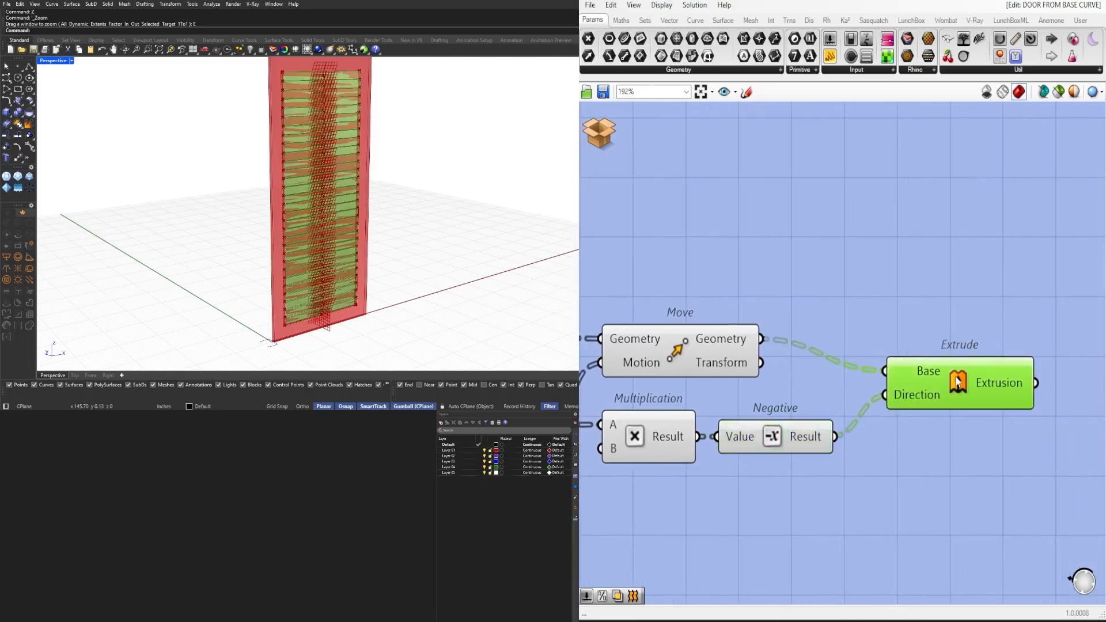
{"action": "left_click_drag", "start_coordinate": [972, 375], "coordinate": [992, 339]}
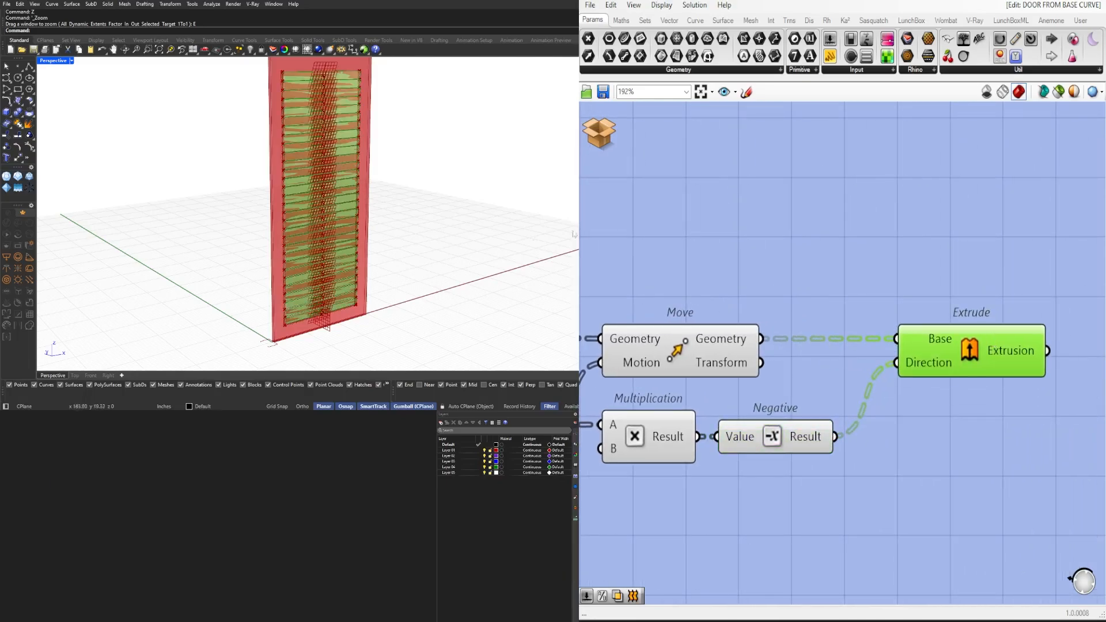
Step: Set the louver thickness slider feeding Division to 0.302 while viewing the louvers up close
{"action": "scroll", "coordinate": [344, 304], "scroll_direction": "up", "scroll_amount": 8}
{"action": "right_click_drag", "start_coordinate": [345, 304], "coordinate": [390, 293]}
{"action": "scroll", "coordinate": [390, 293], "scroll_direction": "up", "scroll_amount": 5}
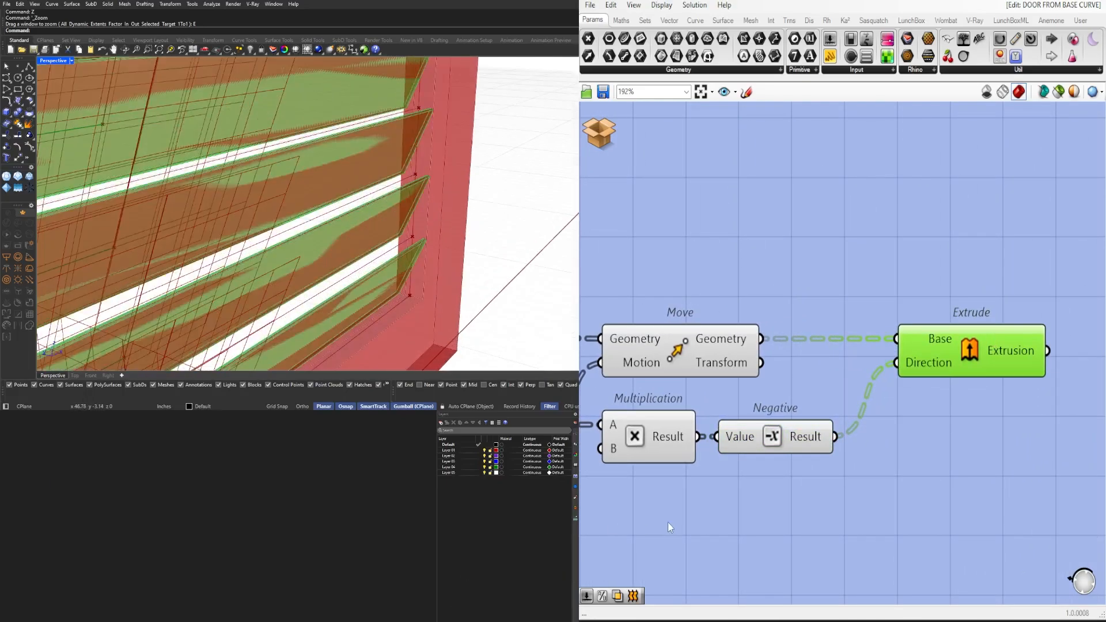
{"action": "right_click_drag", "start_coordinate": [668, 522], "coordinate": [855, 452]}
{"action": "scroll", "coordinate": [810, 458], "scroll_direction": "down", "scroll_amount": 2}
{"action": "scroll", "coordinate": [717, 420], "scroll_direction": "up", "scroll_amount": 7}
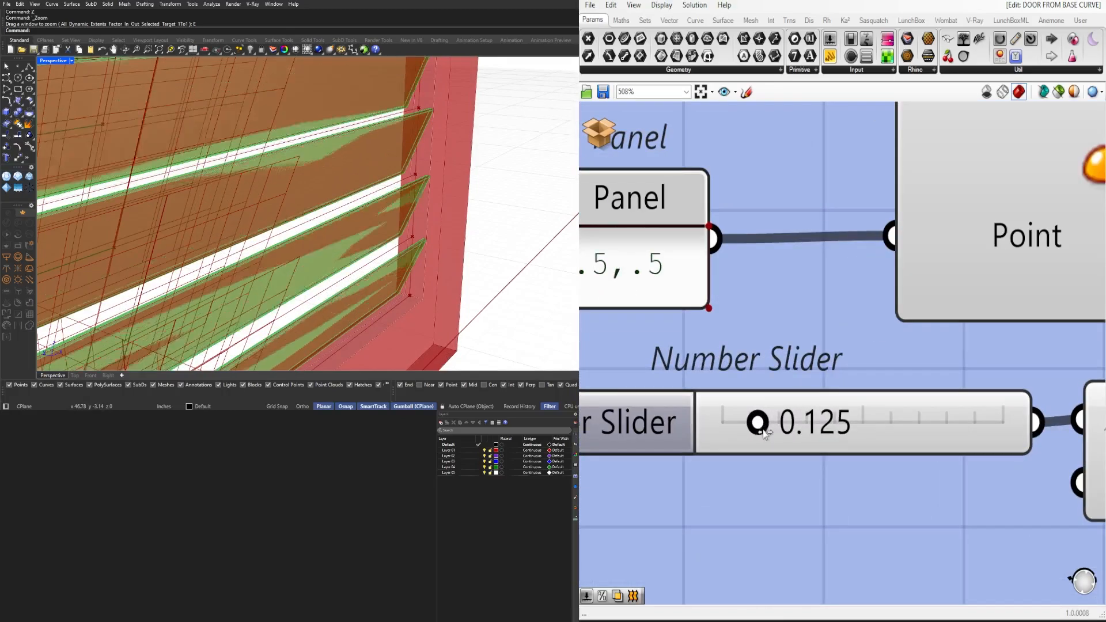
{"action": "left_click_drag", "start_coordinate": [758, 425], "coordinate": [811, 442]}
Step: Add a Subtraction component below the Negative component of the louver offset section
{"action": "scroll", "coordinate": [766, 449], "scroll_direction": "down", "scroll_amount": 6}
{"action": "right_click_drag", "start_coordinate": [692, 427], "coordinate": [905, 403]}
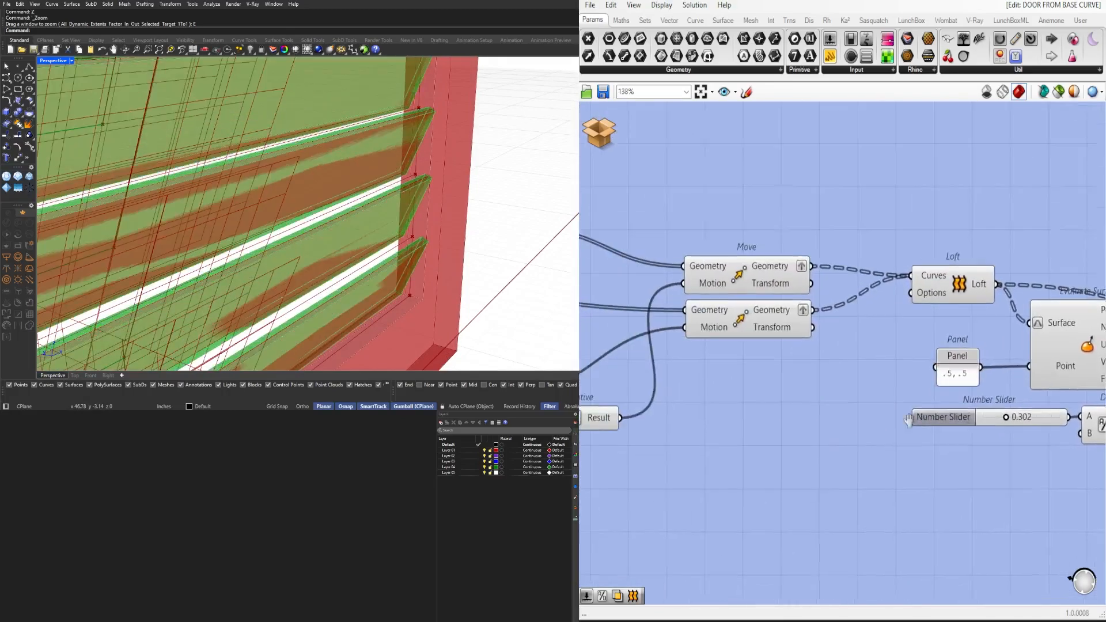
{"action": "scroll", "coordinate": [835, 345], "scroll_direction": "down", "scroll_amount": 2}
{"action": "right_click_drag", "start_coordinate": [602, 408], "coordinate": [897, 391]}
{"action": "scroll", "coordinate": [616, 431], "scroll_direction": "up", "scroll_amount": 3}
{"action": "scroll", "coordinate": [962, 480], "scroll_direction": "down", "scroll_amount": 3}
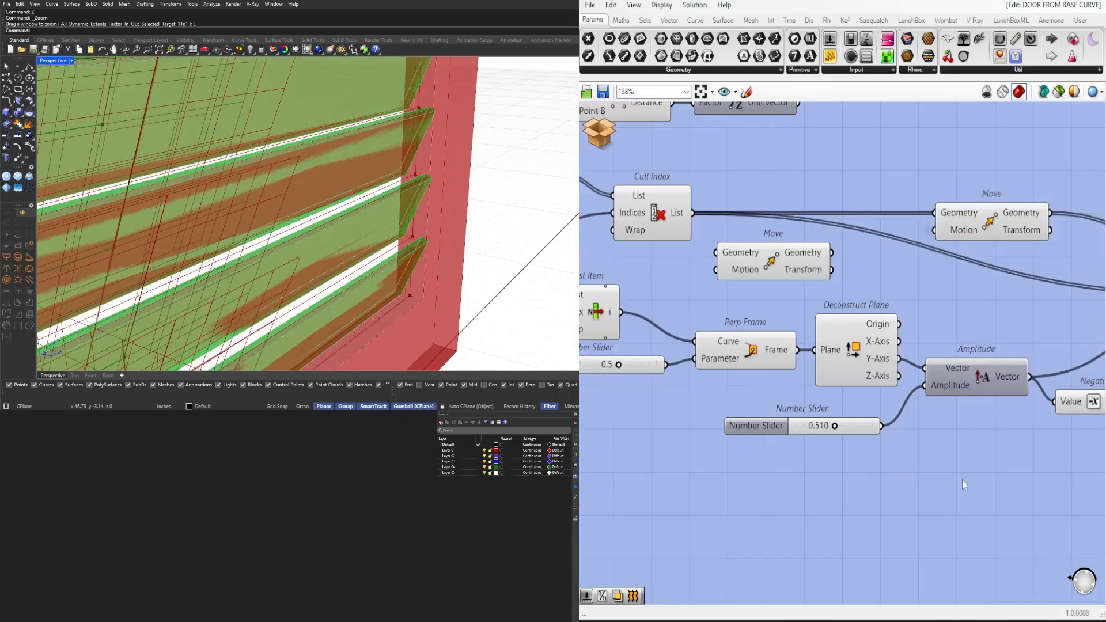
{"action": "scroll", "coordinate": [911, 447], "scroll_direction": "down", "scroll_amount": 2}
{"action": "right_click_drag", "start_coordinate": [911, 447], "coordinate": [831, 427]}
{"action": "double_click", "coordinate": [824, 425]}
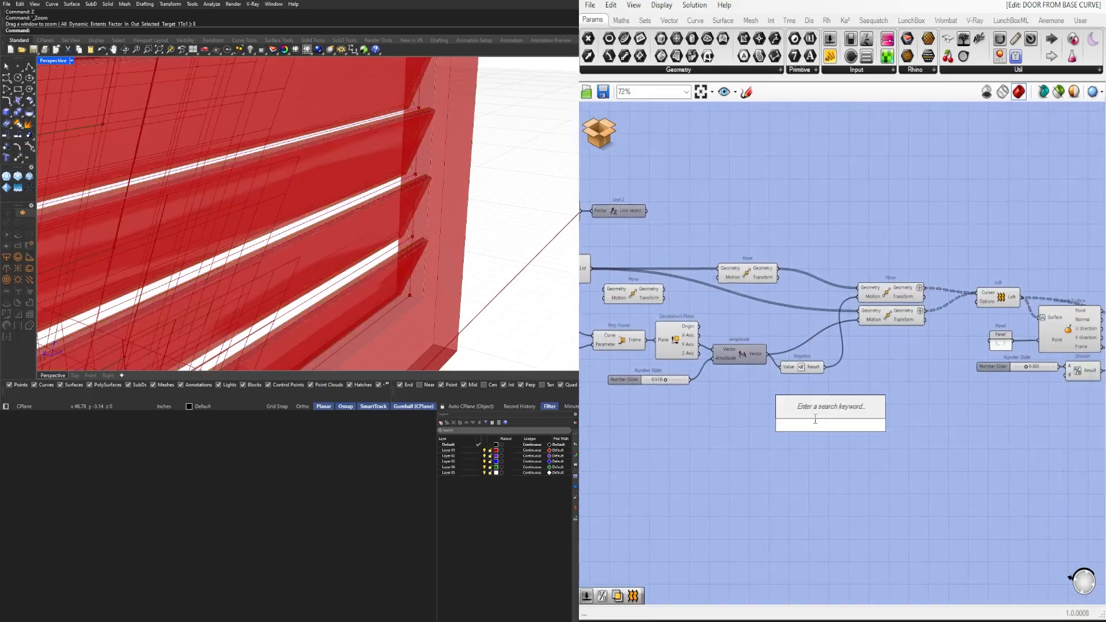
{"action": "type", "text": "-"}
{"action": "key", "text": "Return"}
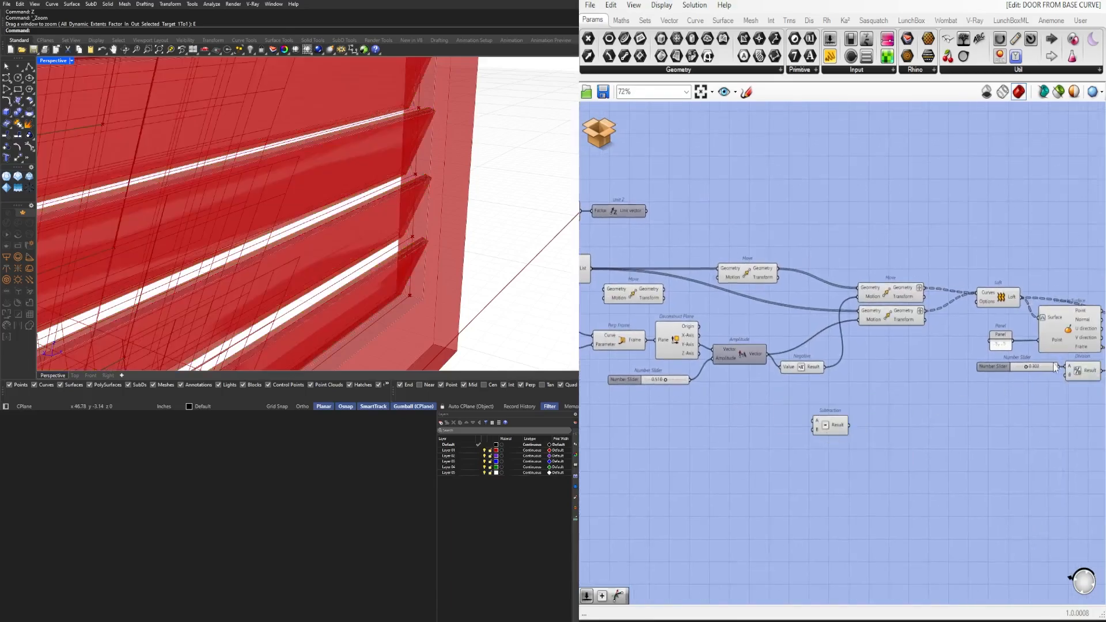
Step: Try driving the offset Amplitude with Subtraction, using the thickness slider as A and the 0.510 offset slider as B
{"action": "scroll", "coordinate": [1055, 368], "scroll_direction": "up", "scroll_amount": 1}
{"action": "left_click_drag", "start_coordinate": [1047, 372], "coordinate": [1045, 371]}
{"action": "right_click_drag", "start_coordinate": [1045, 372], "coordinate": [981, 370]}
{"action": "left_click_drag", "start_coordinate": [1041, 372], "coordinate": [704, 430]}
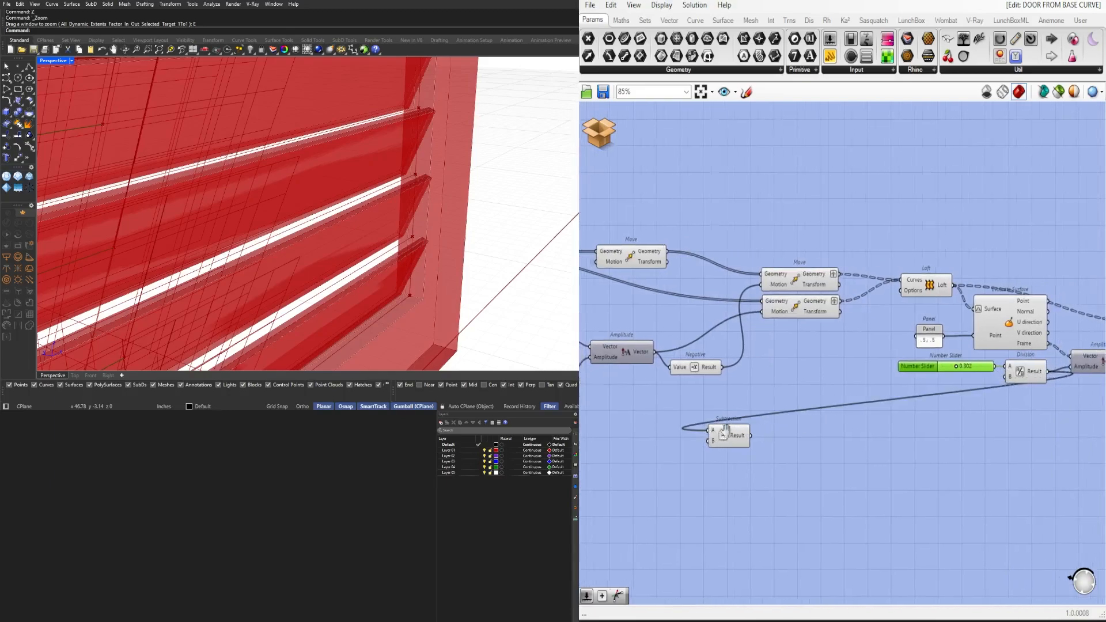
{"action": "right_click_drag", "start_coordinate": [704, 430], "coordinate": [872, 422]}
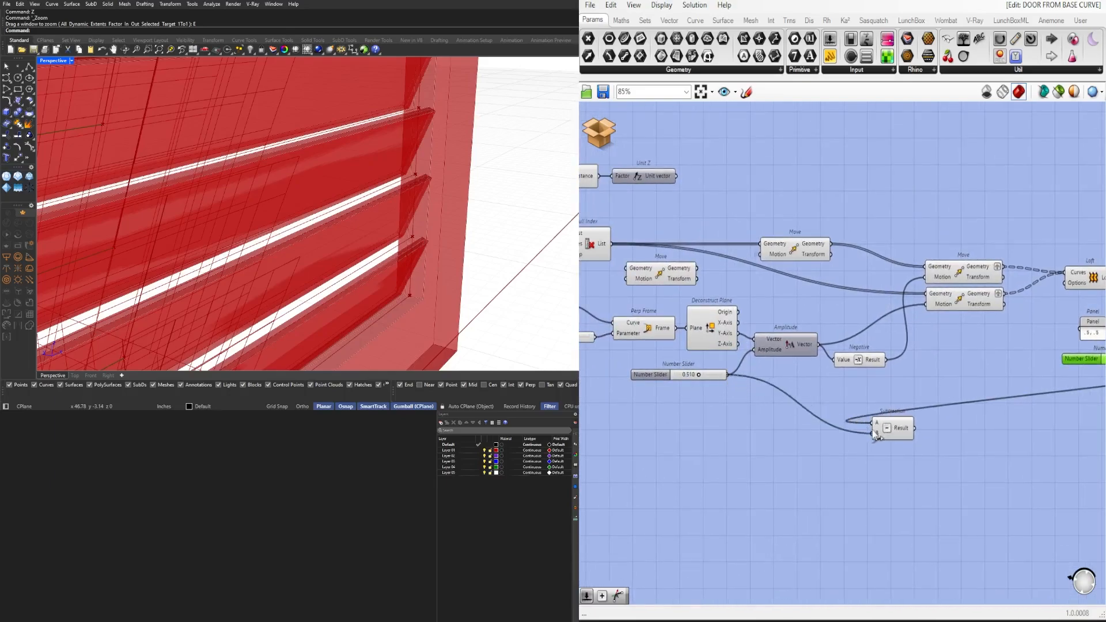
{"action": "left_click_drag", "start_coordinate": [878, 437], "coordinate": [755, 349]}
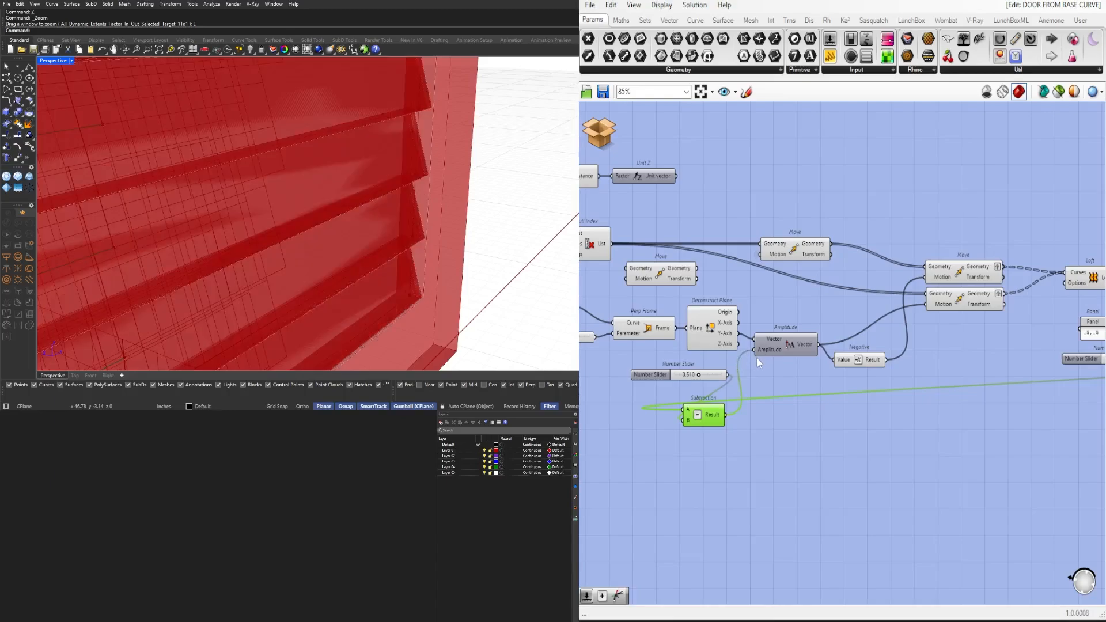
Step: Undo the Subtraction wiring and delete the Subtraction component
{"action": "left_click", "coordinate": [777, 400]}
{"action": "key", "text": "ctrl+z"}
{"action": "key", "text": "ctrl+z"}
{"action": "key", "text": "ctrl+z"}
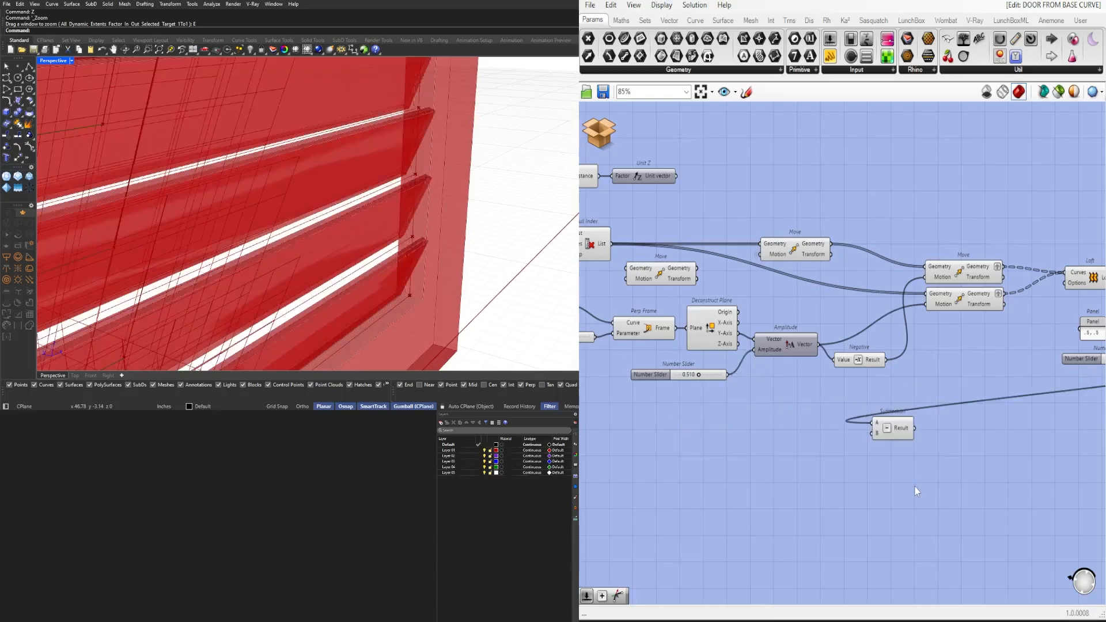
{"action": "key", "text": "ctrl+z"}
{"action": "right_click_drag", "start_coordinate": [864, 447], "coordinate": [814, 428]}
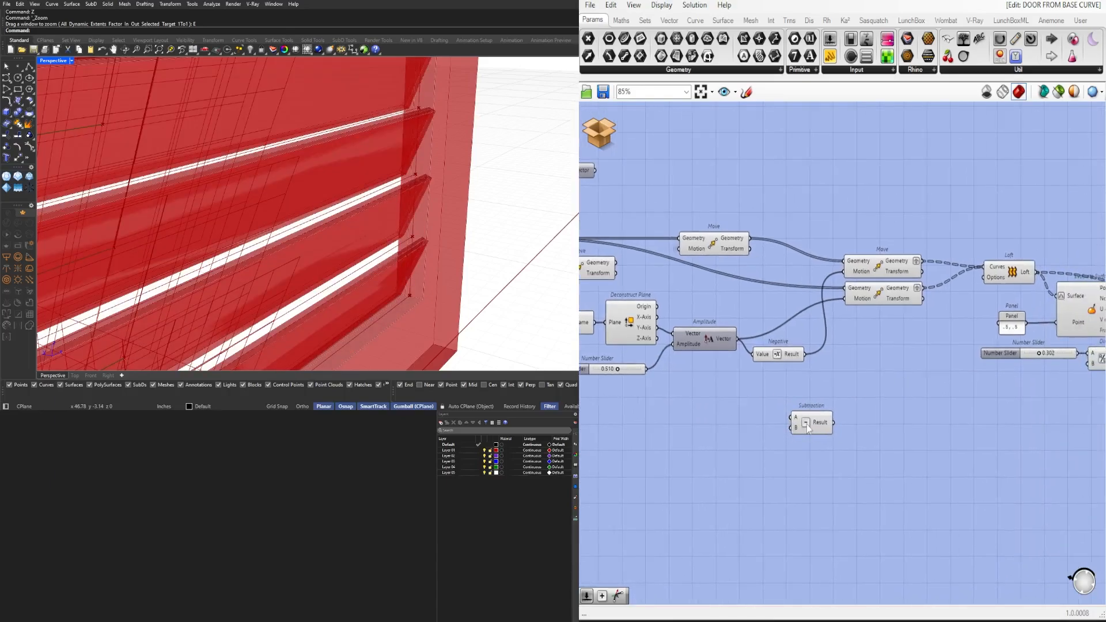
{"action": "left_click", "coordinate": [808, 429]}
Step: Set the louver offset slider feeding Amplitude to 0.387
{"action": "scroll", "coordinate": [405, 251], "scroll_direction": "up", "scroll_amount": 3}
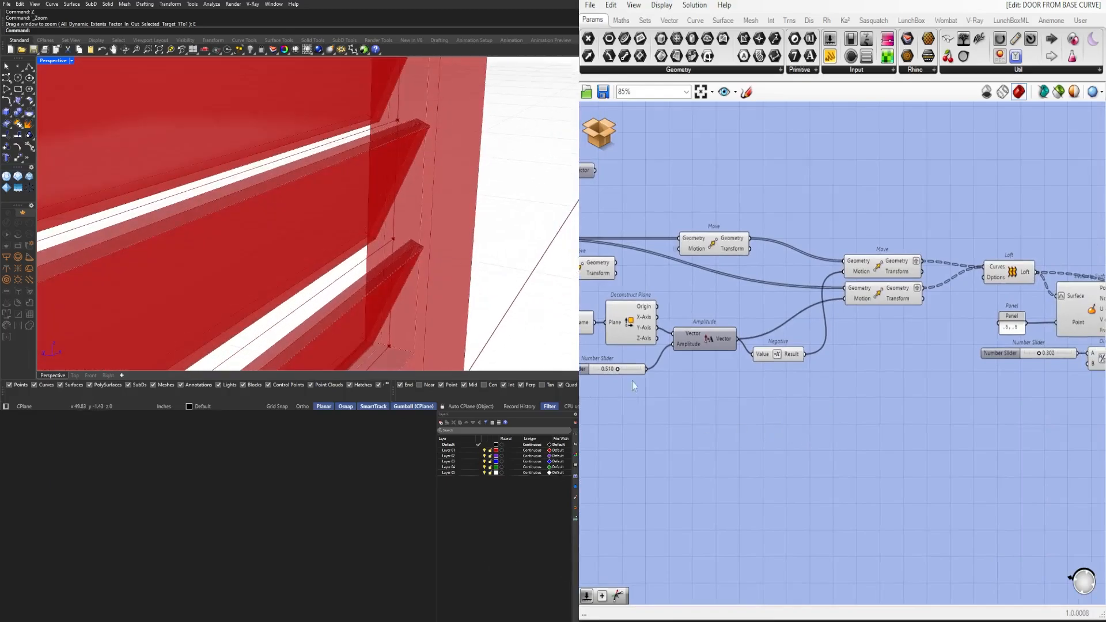
{"action": "scroll", "coordinate": [632, 381], "scroll_direction": "up", "scroll_amount": 6}
{"action": "left_click_drag", "start_coordinate": [689, 363], "coordinate": [659, 364]}
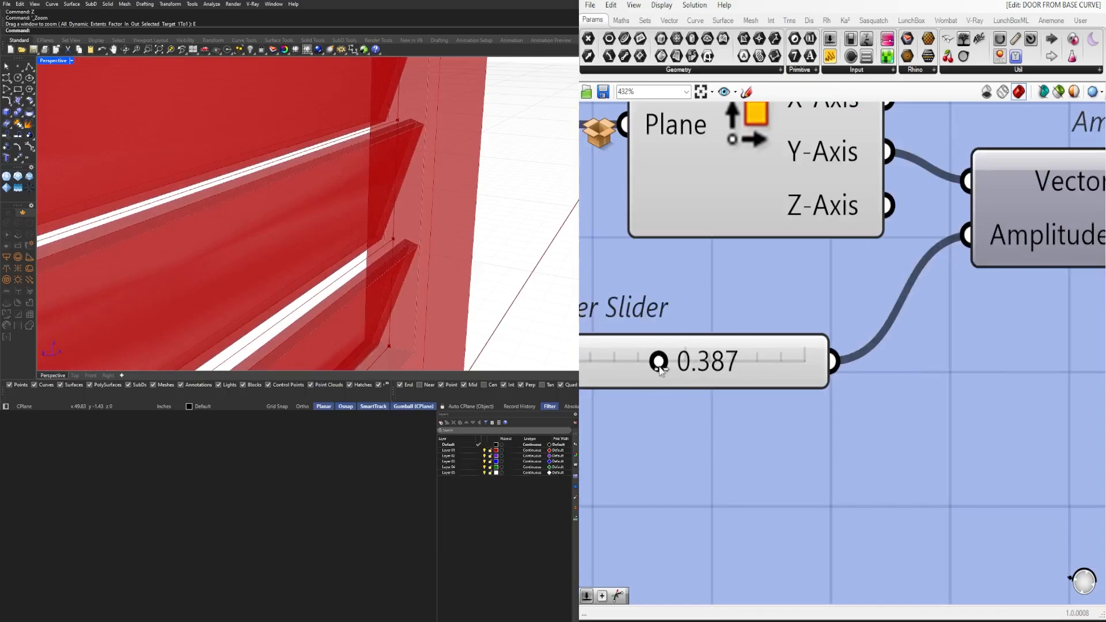
Step: Raise the maximum of the Divide Curve count slider to 50
{"action": "scroll", "coordinate": [345, 219], "scroll_direction": "down", "scroll_amount": 5}
{"action": "scroll", "coordinate": [731, 292], "scroll_direction": "down", "scroll_amount": 8}
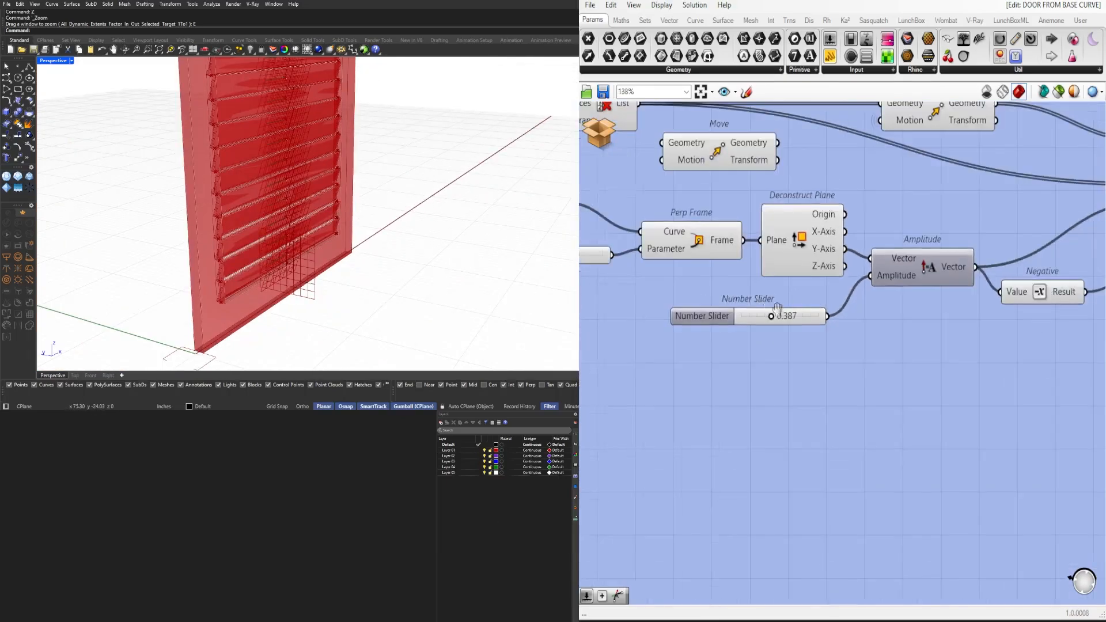
{"action": "scroll", "coordinate": [698, 338], "scroll_direction": "up", "scroll_amount": 5}
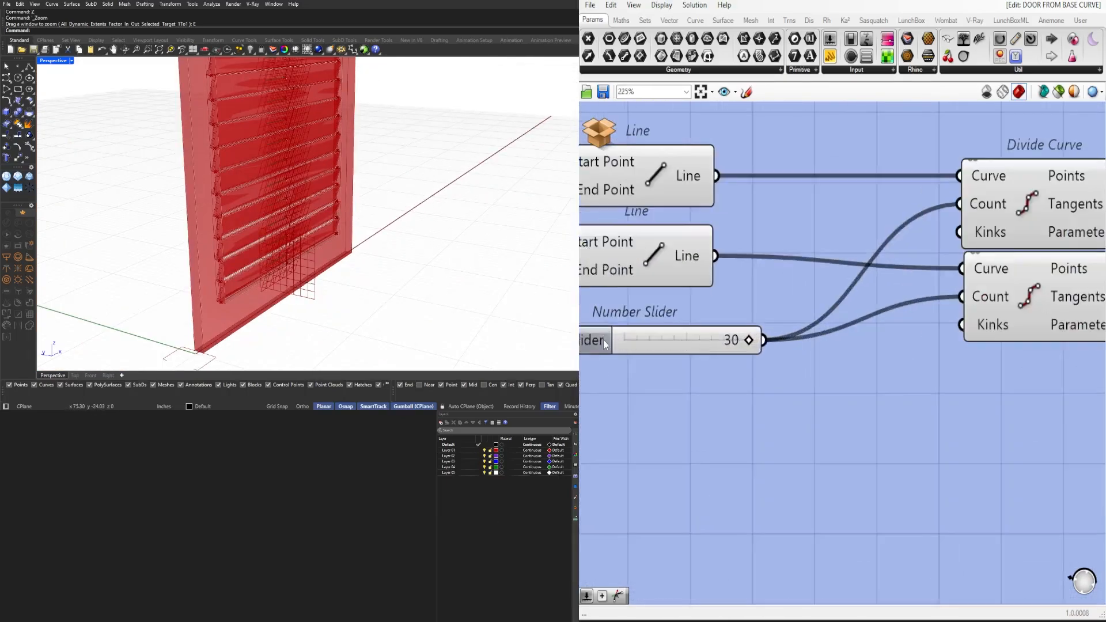
{"action": "double_click", "coordinate": [604, 340]}
{"action": "double_click", "coordinate": [684, 372]}
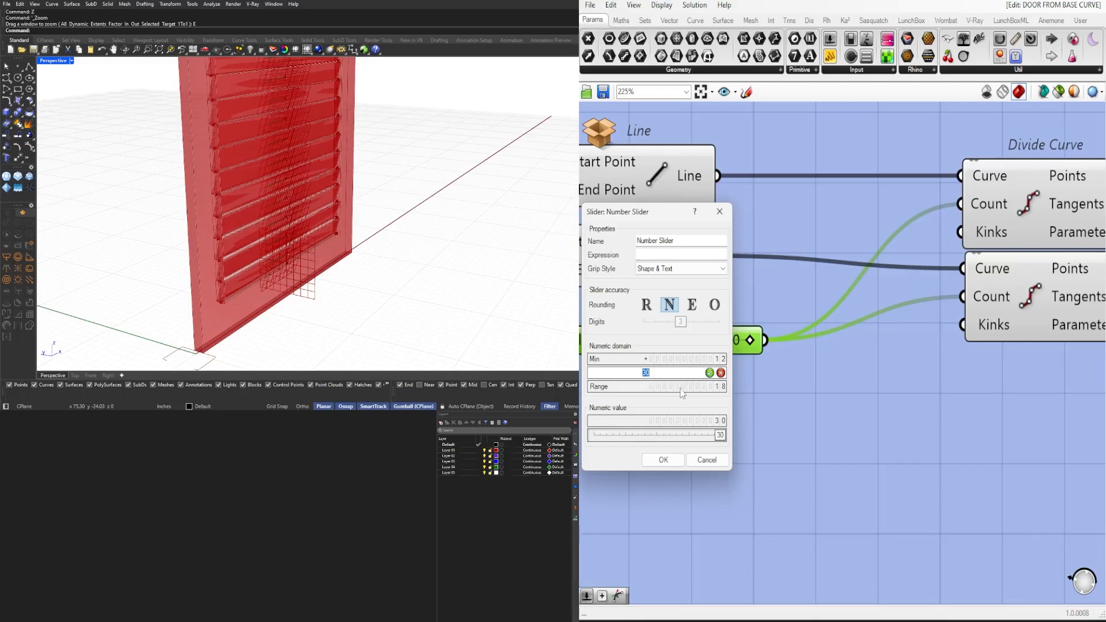
{"action": "type", "text": "50"}
{"action": "left_click", "coordinate": [663, 459]}
Step: Set the Divide Curve count to 50 and inspect the denser louvers on the door
{"action": "scroll", "coordinate": [692, 340], "scroll_direction": "up", "scroll_amount": 3}
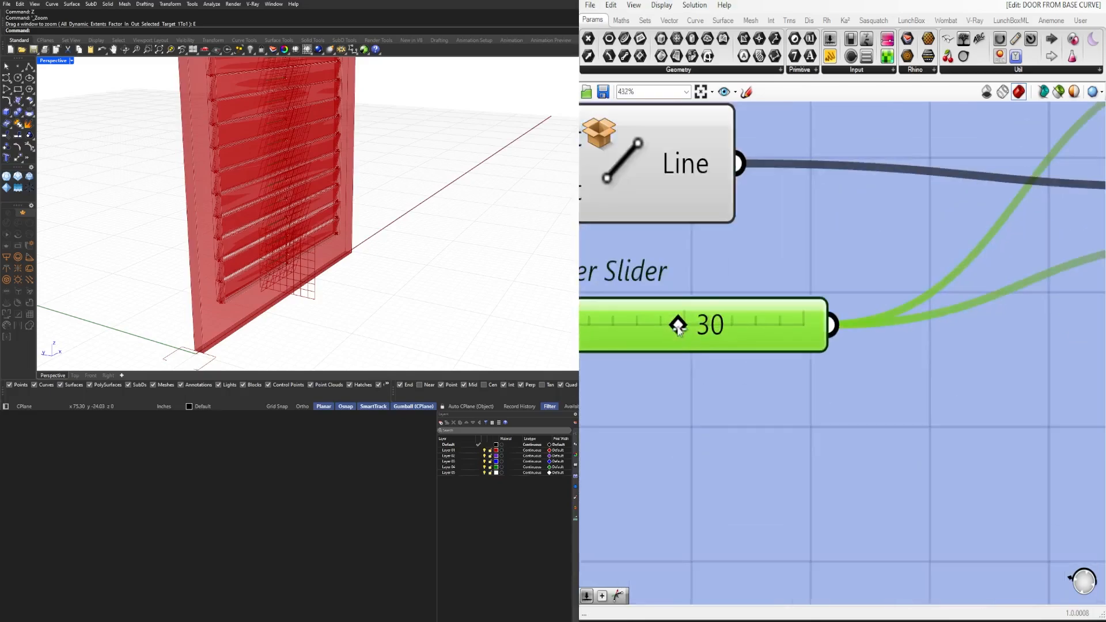
{"action": "left_click_drag", "start_coordinate": [678, 326], "coordinate": [827, 322]}
{"action": "scroll", "coordinate": [257, 275], "scroll_direction": "up", "scroll_amount": 3}
{"action": "right_click_drag", "start_coordinate": [257, 275], "coordinate": [280, 158]}
{"action": "scroll", "coordinate": [321, 237], "scroll_direction": "down", "scroll_amount": 6}
{"action": "scroll", "coordinate": [280, 158], "scroll_direction": "up", "scroll_amount": 4}
{"action": "scroll", "coordinate": [348, 181], "scroll_direction": "up", "scroll_amount": 3}
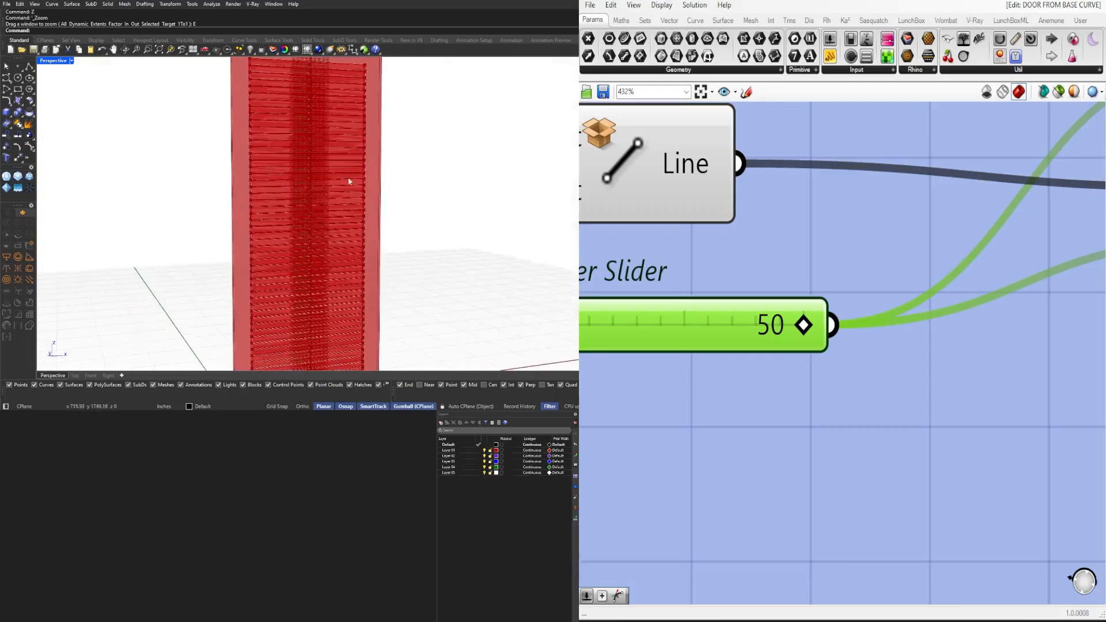
Step: Set the Divide Curve count to 12 and view the resulting louvers up close
{"action": "left_click_drag", "start_coordinate": [796, 319], "coordinate": [569, 524]}
{"action": "mouse_move", "coordinate": [414, 189]}
{"action": "right_mouse_down"}
{"action": "mouse_move", "coordinate": [419, 178]}
{"action": "mouse_move", "coordinate": [383, 161]}
{"action": "mouse_move", "coordinate": [400, 175]}
{"action": "right_mouse_up"}
{"action": "scroll", "coordinate": [419, 178], "scroll_direction": "up", "scroll_amount": 4}
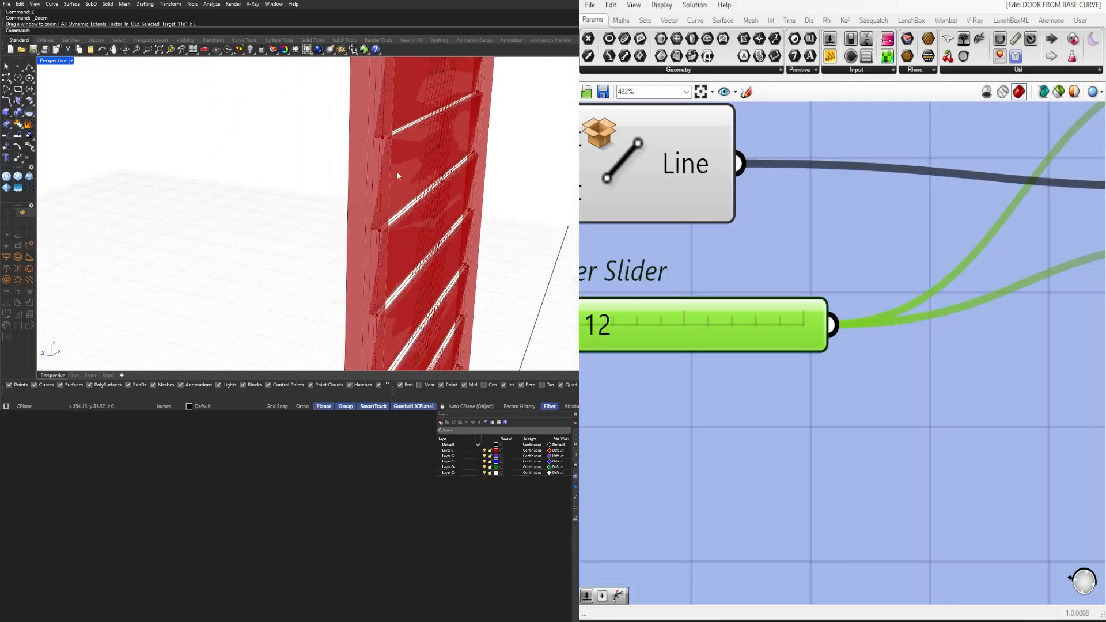
Step: Set the Divide Curve count slider to 40 to check denser louvers on the door
{"action": "right_click_drag", "start_coordinate": [786, 293], "coordinate": [856, 304]}
{"action": "scroll", "coordinate": [856, 304], "scroll_direction": "up", "scroll_amount": 3}
{"action": "mouse_move", "coordinate": [656, 345]}
{"action": "left_mouse_down"}
{"action": "mouse_move", "coordinate": [687, 346]}
{"action": "mouse_move", "coordinate": [656, 346]}
{"action": "left_mouse_up"}
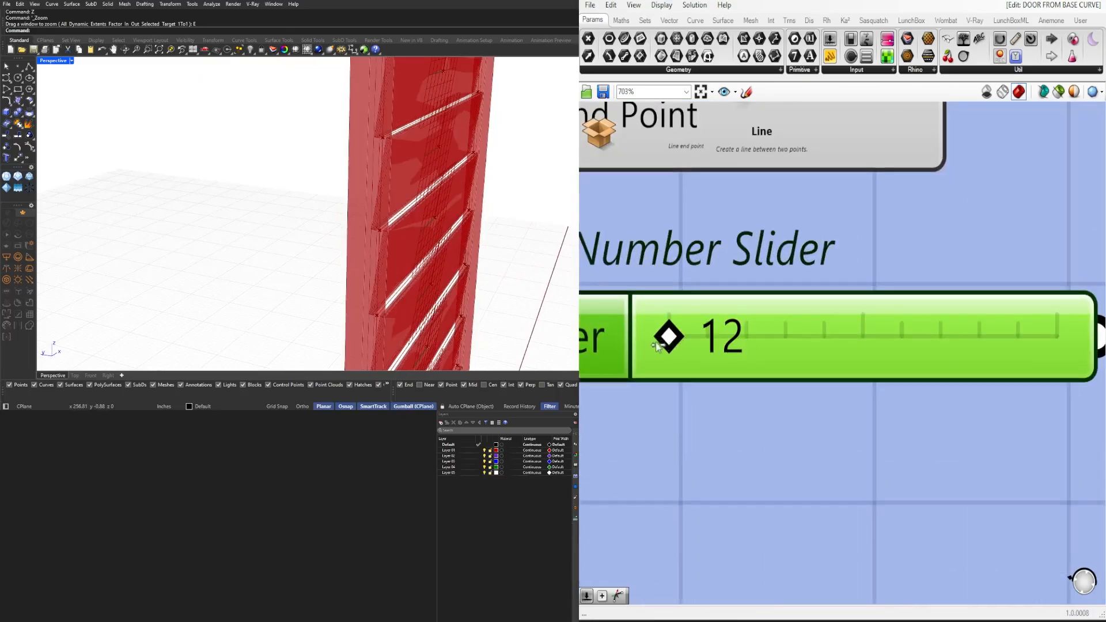
{"action": "scroll", "coordinate": [417, 219], "scroll_direction": "down", "scroll_amount": 8}
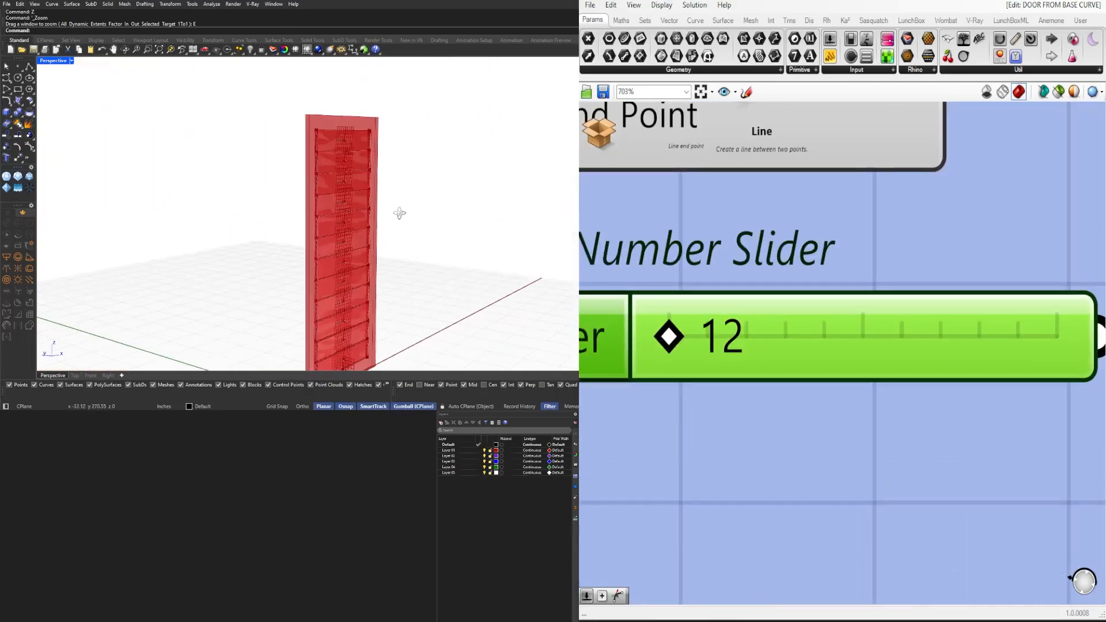
{"action": "right_click_drag", "start_coordinate": [417, 219], "coordinate": [340, 211]}
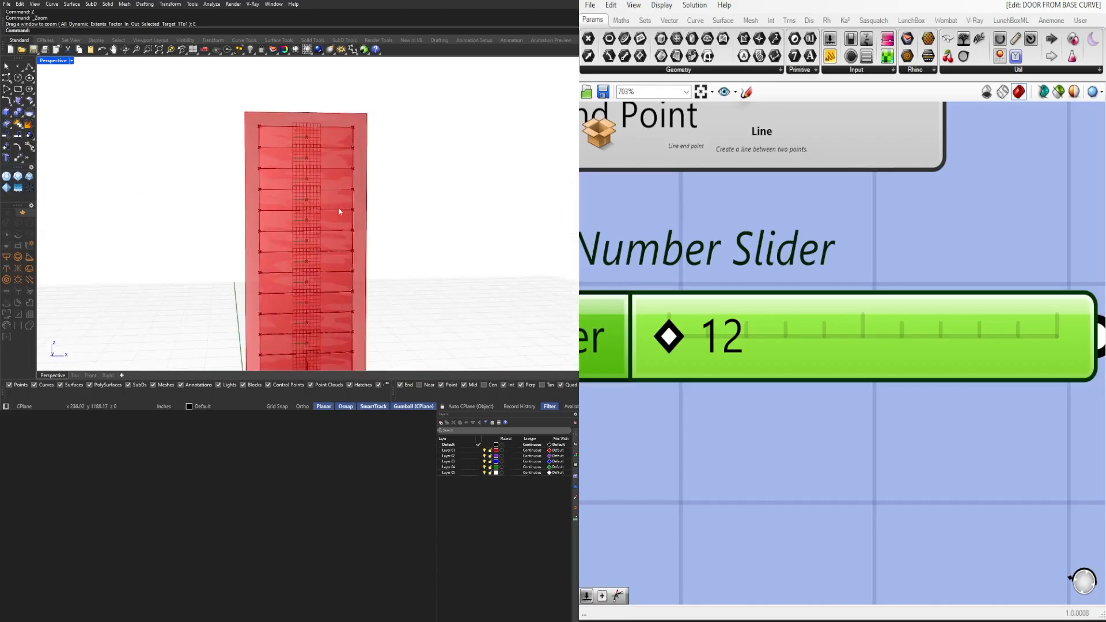
{"action": "double_click", "coordinate": [742, 331]}
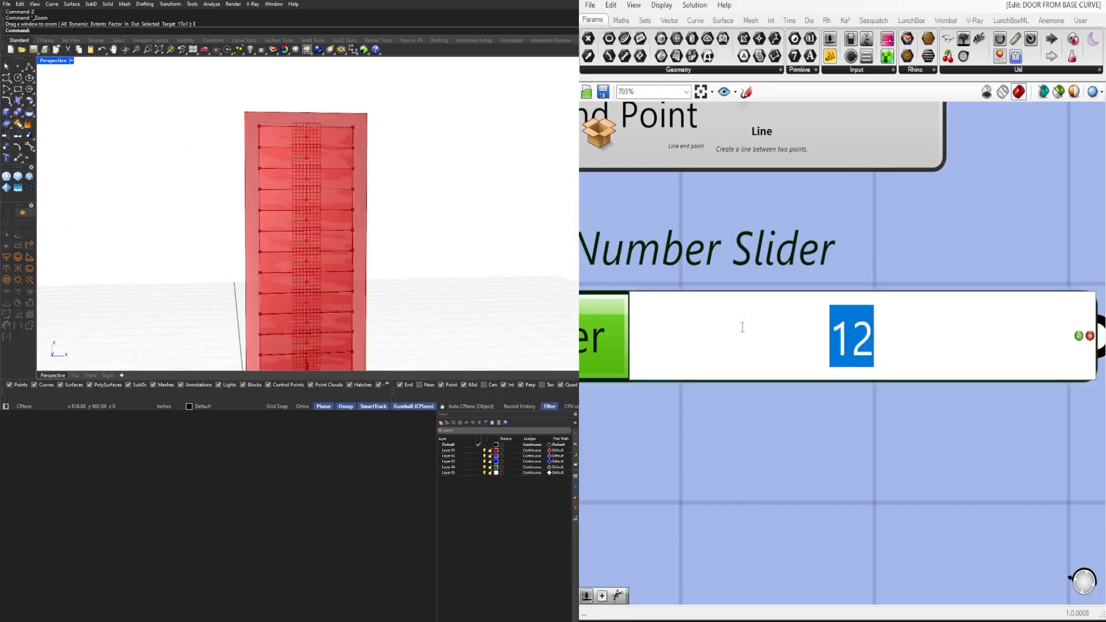
{"action": "type", "text": "40"}
{"action": "key", "text": "Return"}
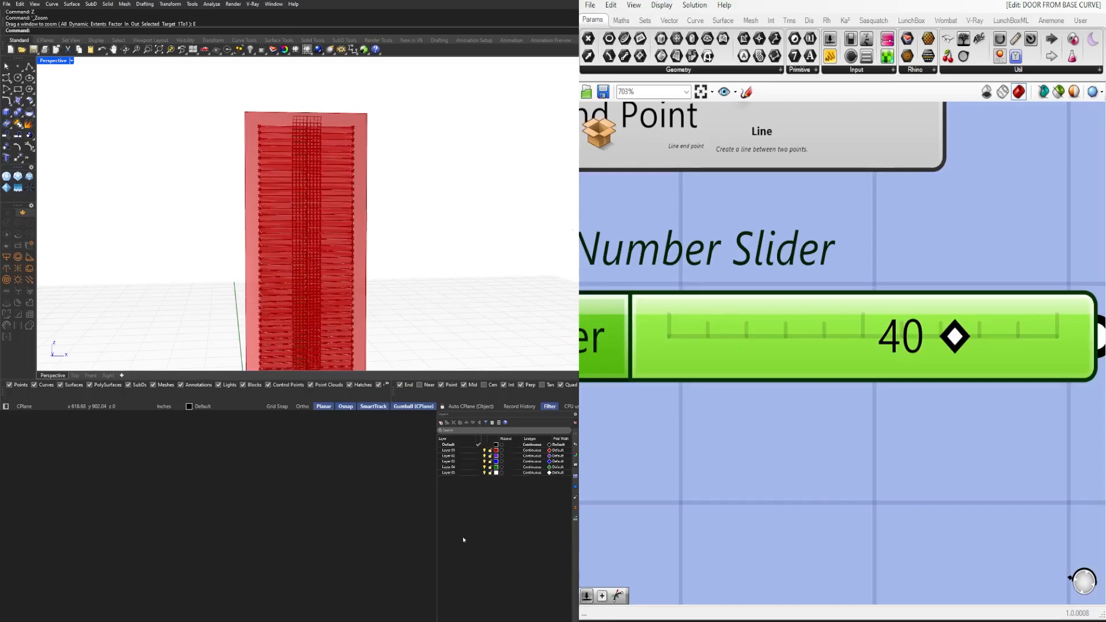
Step: Set the Divide Curve count slider to 30
{"action": "double_click", "coordinate": [884, 364]}
{"action": "type", "text": "30"}
{"action": "key", "text": "Return"}
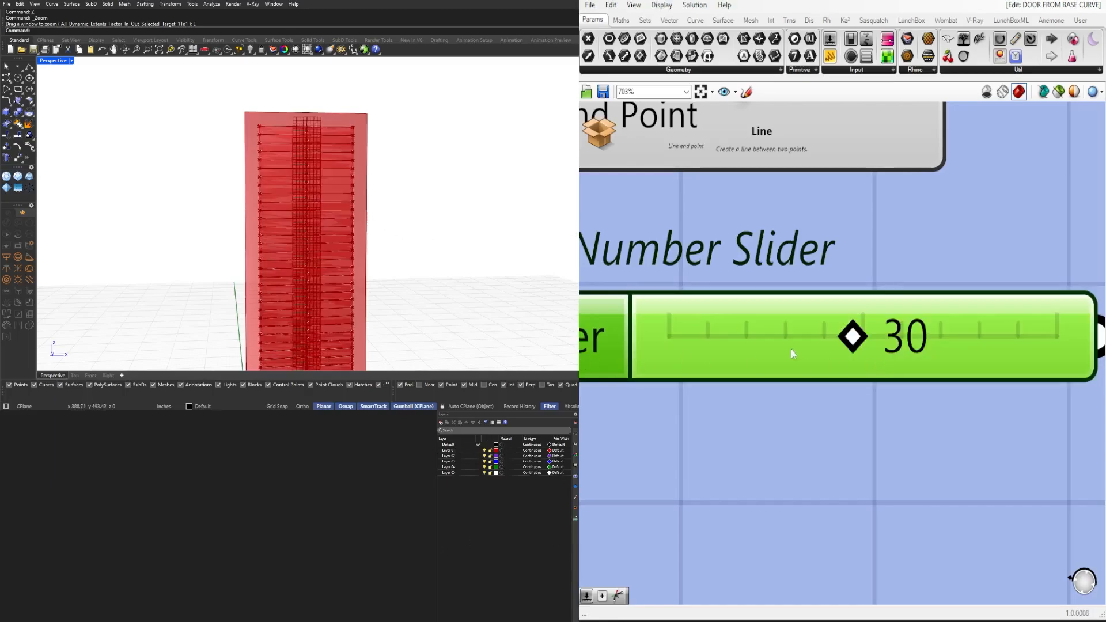
Step: Turn off the preview of all louver components except the final Extrude, and inspect the finished louvers on the door
{"action": "scroll", "coordinate": [561, 237], "scroll_direction": "down", "scroll_amount": 5}
{"action": "scroll", "coordinate": [829, 386], "scroll_direction": "down", "scroll_amount": 10}
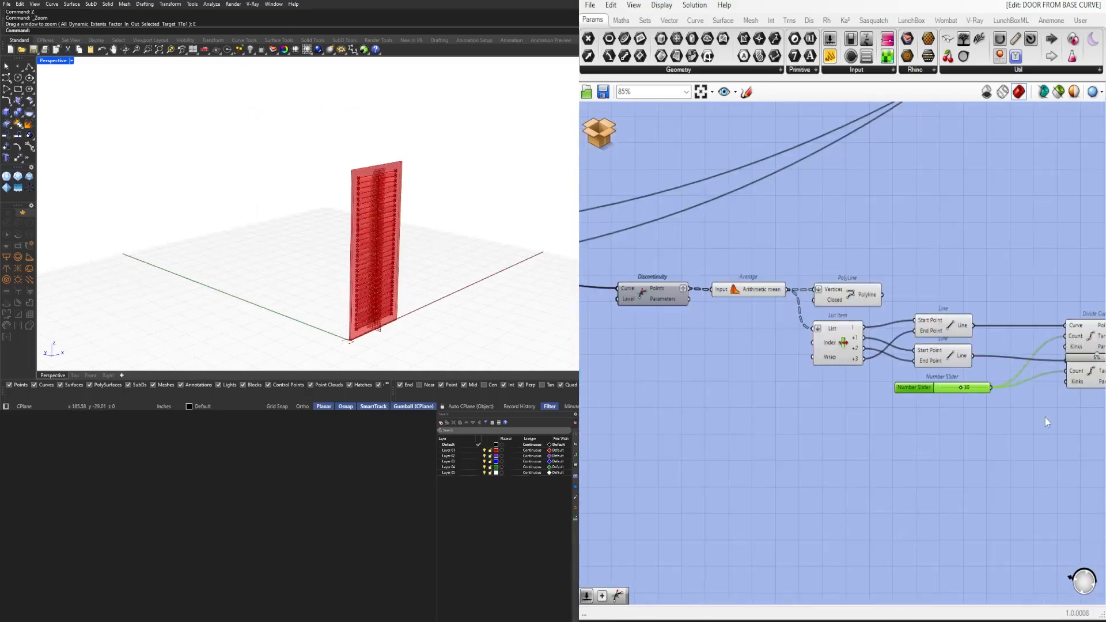
{"action": "scroll", "coordinate": [917, 375], "scroll_direction": "down", "scroll_amount": 3}
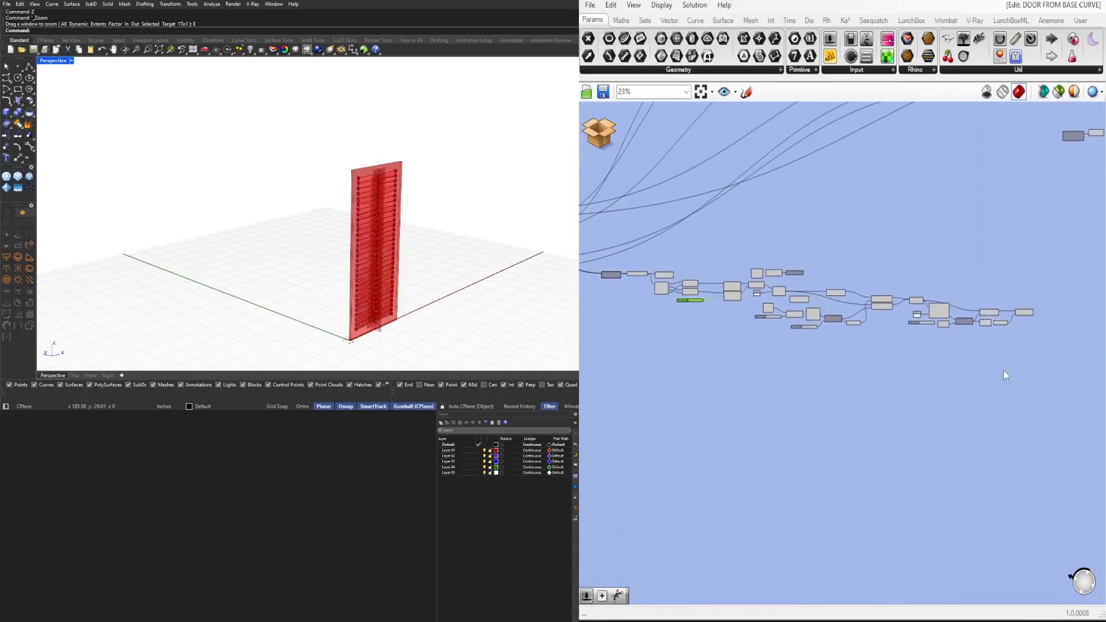
{"action": "left_click_drag", "start_coordinate": [1001, 351], "coordinate": [598, 267]}
{"action": "middle_click", "coordinate": [734, 246]}
{"action": "left_click", "coordinate": [765, 205]}
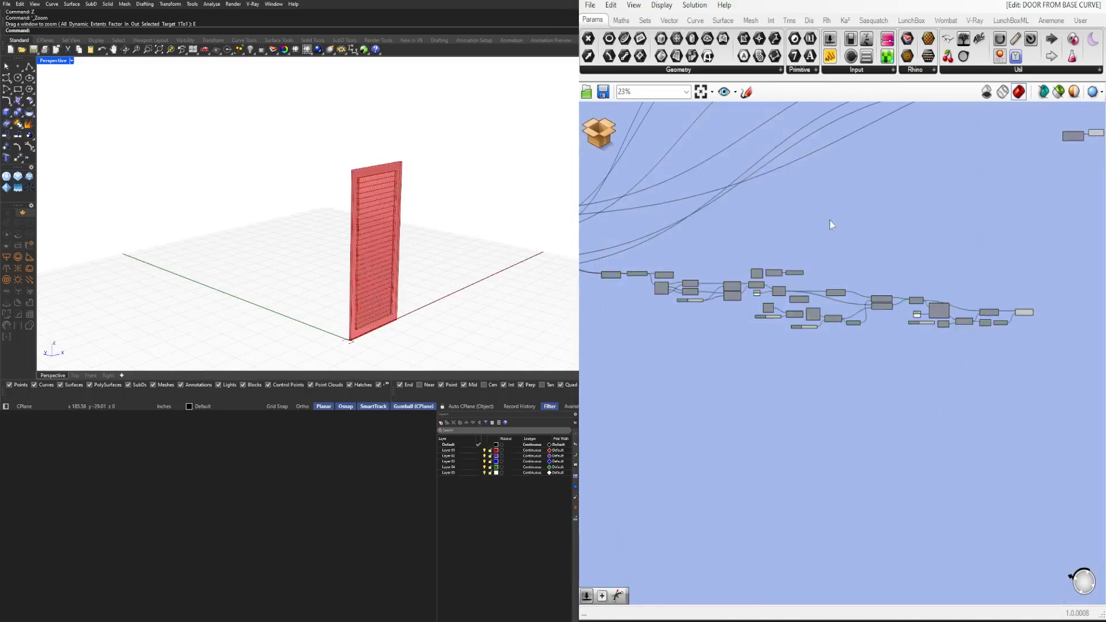
{"action": "scroll", "coordinate": [446, 224], "scroll_direction": "up", "scroll_amount": 10}
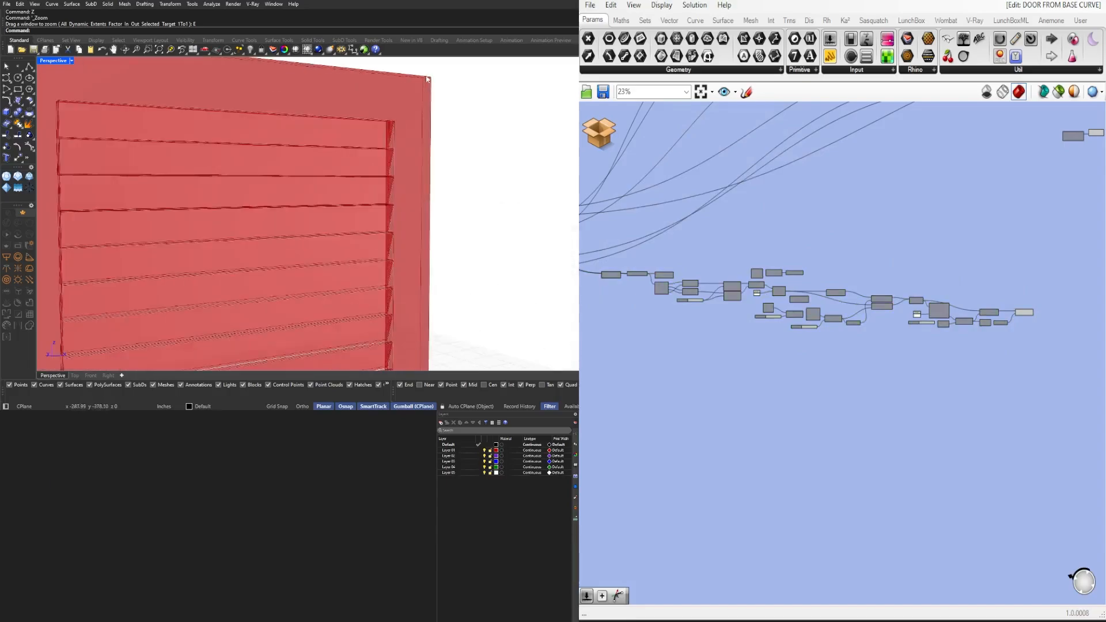
{"action": "scroll", "coordinate": [370, 135], "scroll_direction": "down", "scroll_amount": 10}
{"action": "scroll", "coordinate": [852, 264], "scroll_direction": "up", "scroll_amount": 6}
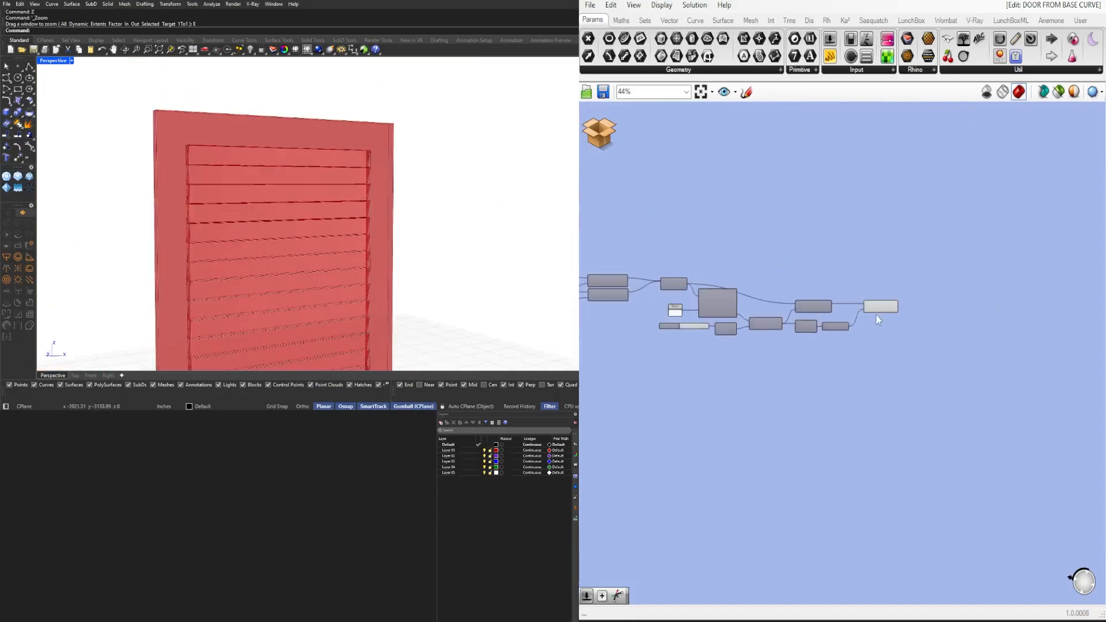
{"action": "left_click", "coordinate": [878, 313]}
{"action": "left_click", "coordinate": [983, 348]}
Step: Copy the FILLET/CHAMFER relay pair from the input relay list to the area below the louver Discontinuity component
{"action": "scroll", "coordinate": [963, 349], "scroll_direction": "down", "scroll_amount": 6}
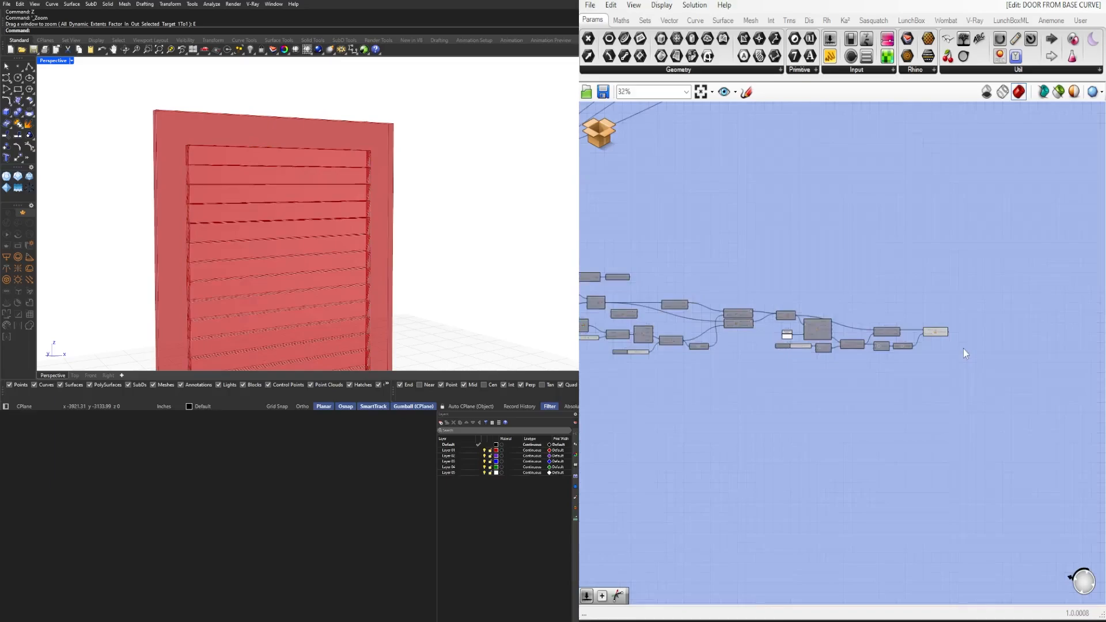
{"action": "right_click_drag", "start_coordinate": [845, 358], "coordinate": [1020, 375]}
{"action": "scroll", "coordinate": [800, 347], "scroll_direction": "up", "scroll_amount": 3}
{"action": "right_click_drag", "start_coordinate": [727, 368], "coordinate": [960, 380]}
{"action": "scroll", "coordinate": [732, 355], "scroll_direction": "up", "scroll_amount": 3}
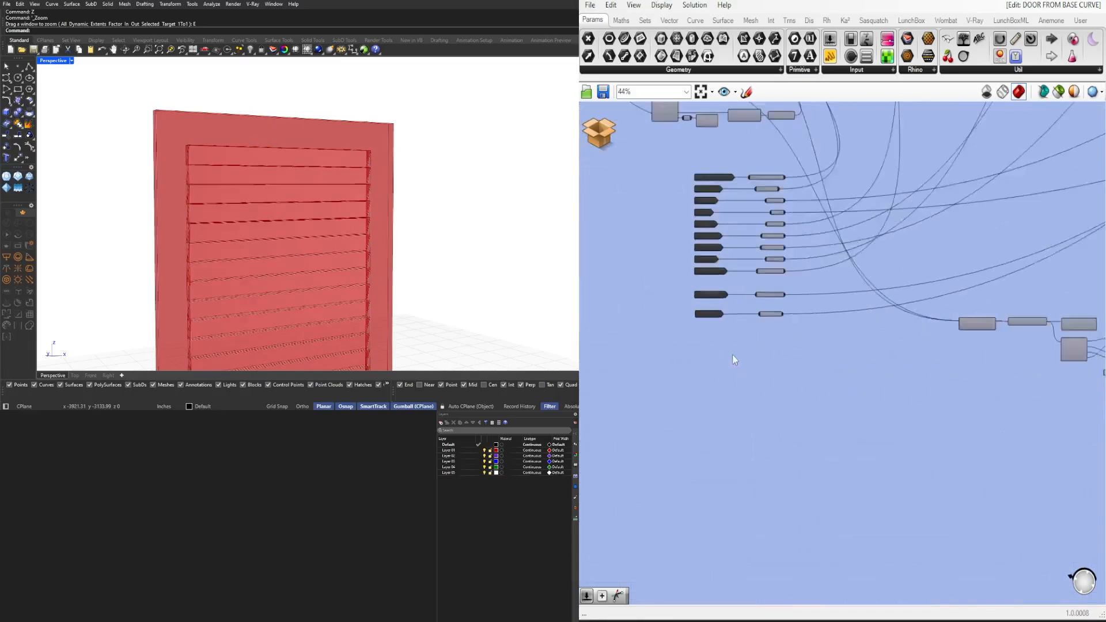
{"action": "left_click_drag", "start_coordinate": [837, 349], "coordinate": [935, 352]}
{"action": "scroll", "coordinate": [687, 329], "scroll_direction": "down", "scroll_amount": 2}
{"action": "right_click_drag", "start_coordinate": [936, 352], "coordinate": [712, 352]}
{"action": "scroll", "coordinate": [731, 357], "scroll_direction": "up", "scroll_amount": 2}
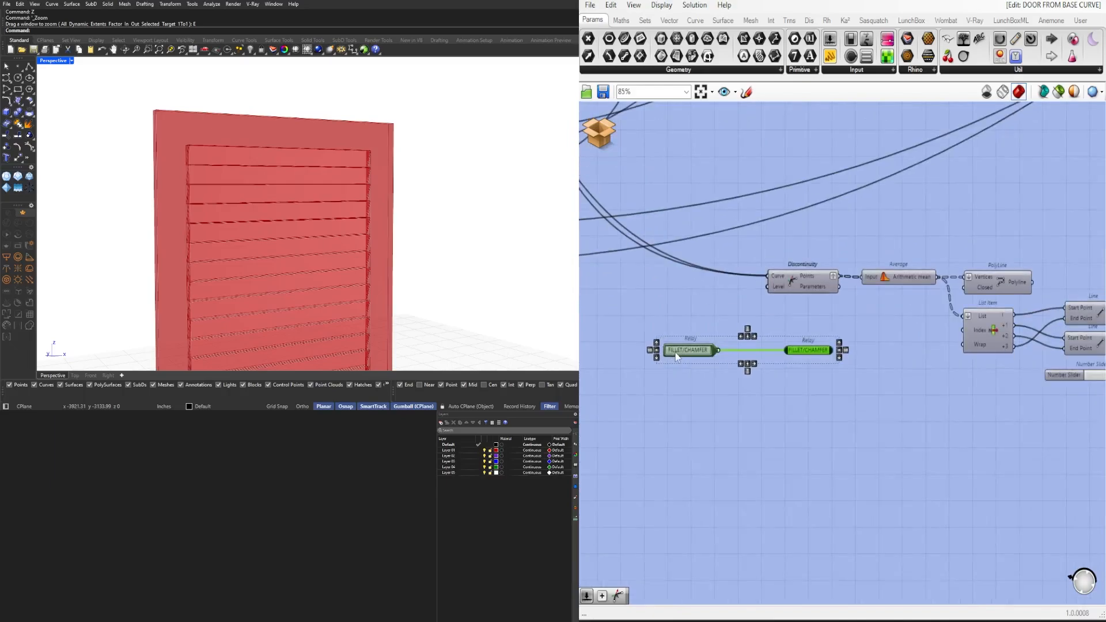
Step: Place the copied FILLET/CHAMFER relay pair directly in front of the Divide Curve count slider
{"action": "left_click_drag", "start_coordinate": [681, 356], "coordinate": [877, 384]}
{"action": "scroll", "coordinate": [740, 370], "scroll_direction": "down", "scroll_amount": 1}
{"action": "right_click_drag", "start_coordinate": [920, 380], "coordinate": [663, 361]}
{"action": "scroll", "coordinate": [663, 360], "scroll_direction": "down", "scroll_amount": 1}
{"action": "left_click", "coordinate": [806, 395]}
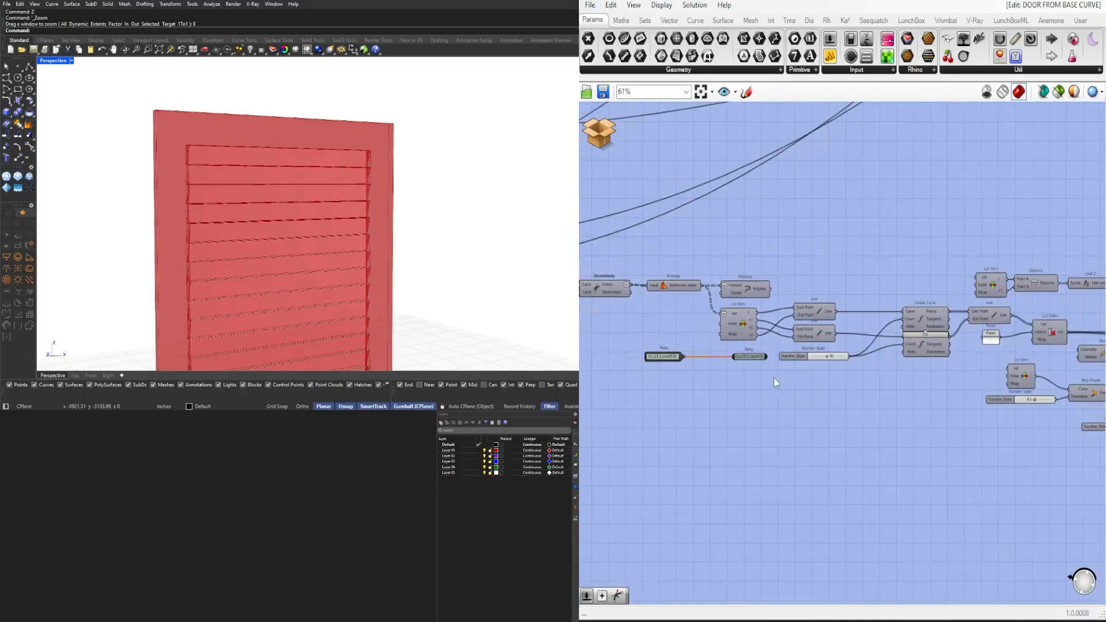
Step: Duplicate the FILLET/CHAMFER relay pair in front of the Perp Frame parameter, Amplitude and extrusion thickness sliders
{"action": "left_click_drag", "start_coordinate": [773, 377], "coordinate": [873, 402]}
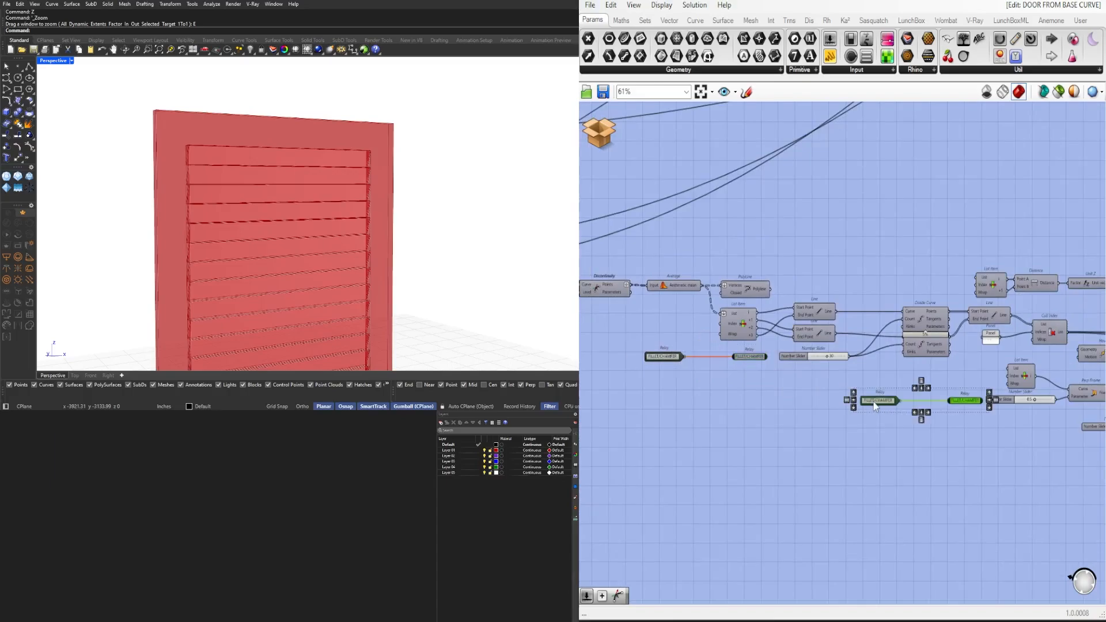
{"action": "right_click_drag", "start_coordinate": [874, 403], "coordinate": [666, 361]}
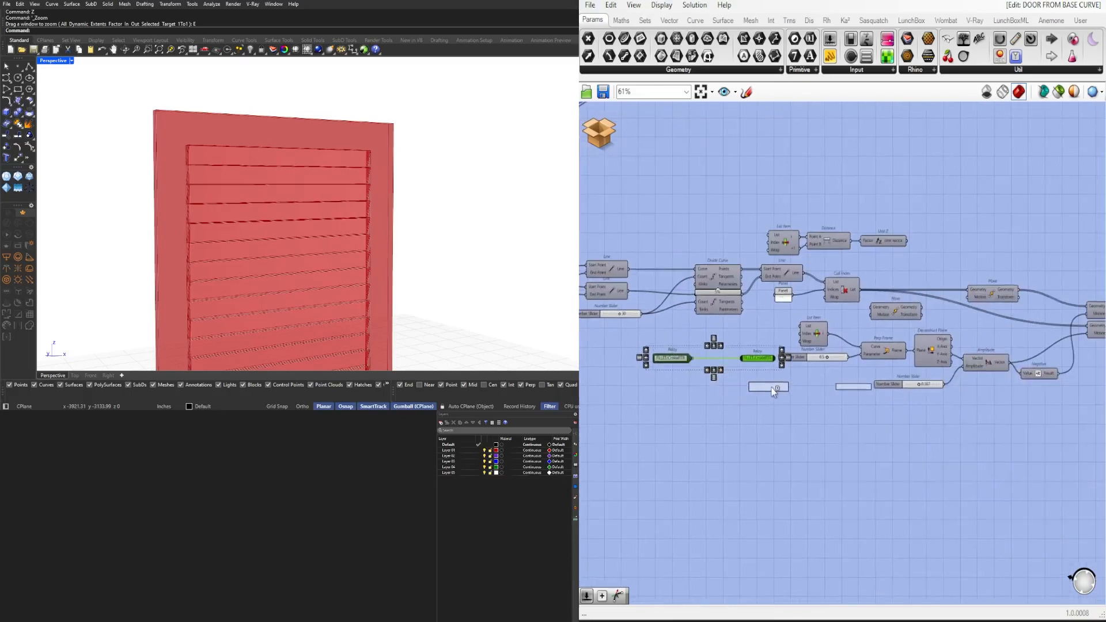
{"action": "left_click_drag", "start_coordinate": [771, 387], "coordinate": [770, 386], "text": "alt"}
{"action": "right_click_drag", "start_coordinate": [840, 393], "coordinate": [673, 358]}
{"action": "scroll", "coordinate": [724, 366], "scroll_direction": "down", "scroll_amount": 1}
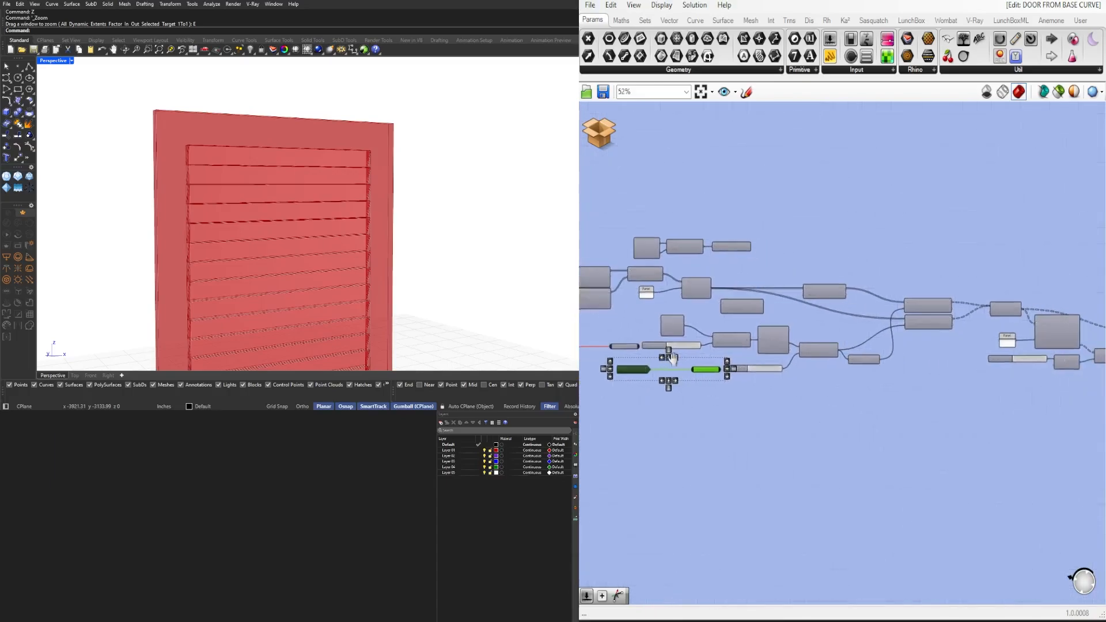
{"action": "left_click_drag", "start_coordinate": [629, 372], "coordinate": [895, 364], "text": "alt"}
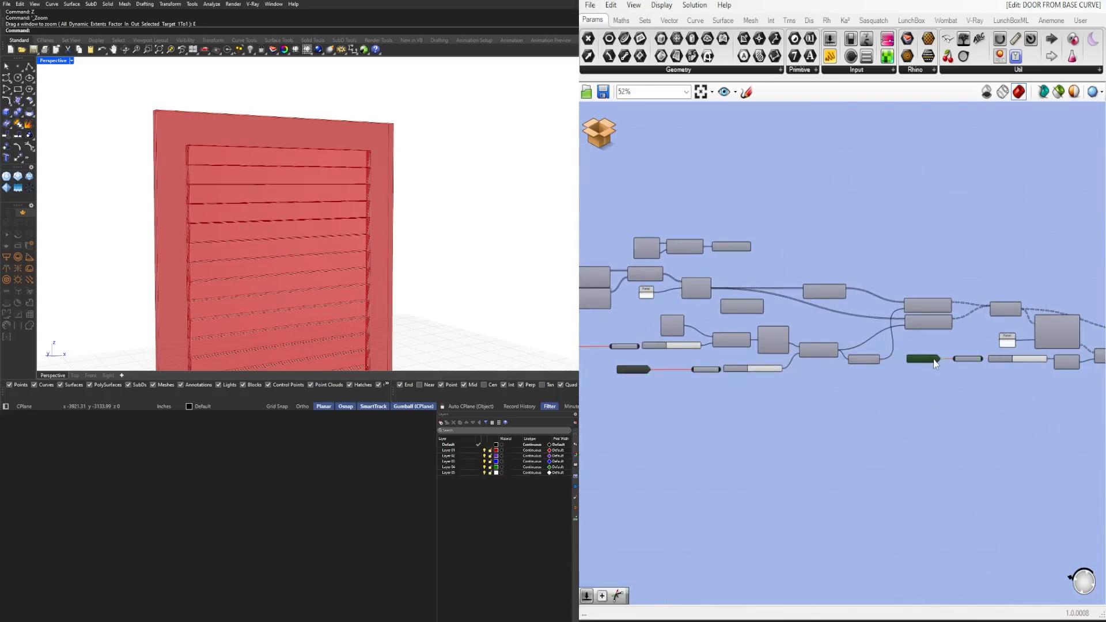
Step: Move the first relay of the Amplitude, Perp Frame and count slider pairs closer to its partner relay
{"action": "right_click_drag", "start_coordinate": [957, 390], "coordinate": [695, 373]}
{"action": "scroll", "coordinate": [690, 362], "scroll_direction": "down", "scroll_amount": 3}
{"action": "right_click_drag", "start_coordinate": [628, 354], "coordinate": [934, 360]}
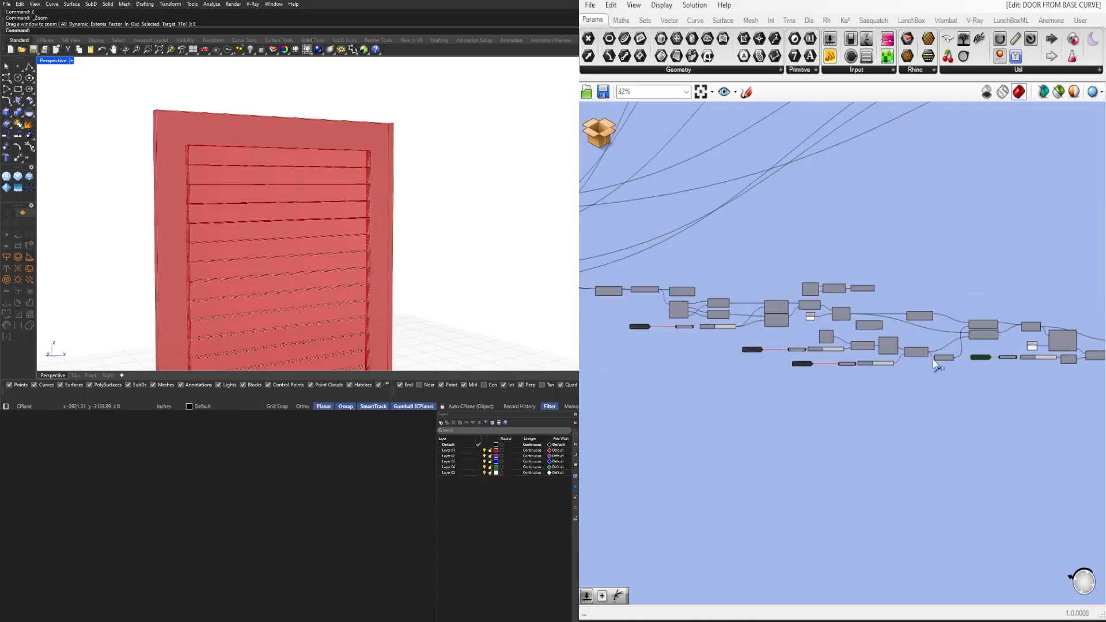
{"action": "scroll", "coordinate": [824, 369], "scroll_direction": "up", "scroll_amount": 6}
{"action": "left_click_drag", "start_coordinate": [737, 352], "coordinate": [814, 352]}
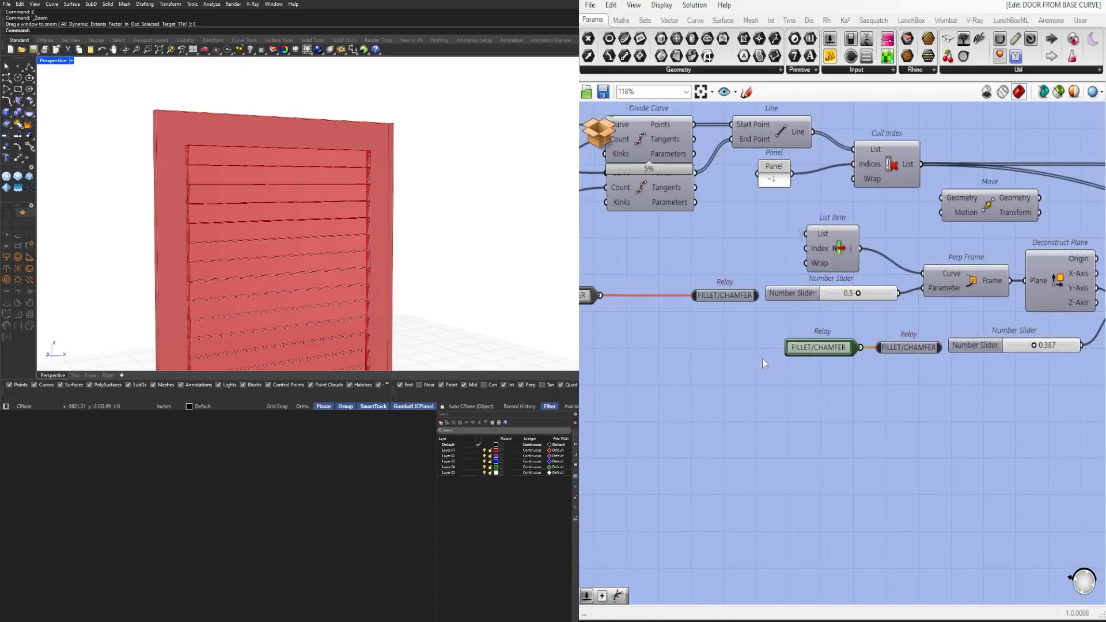
{"action": "right_click_drag", "start_coordinate": [674, 350], "coordinate": [922, 373]}
{"action": "left_click_drag", "start_coordinate": [799, 326], "coordinate": [893, 326]}
{"action": "right_click_drag", "start_coordinate": [745, 325], "coordinate": [1001, 375]}
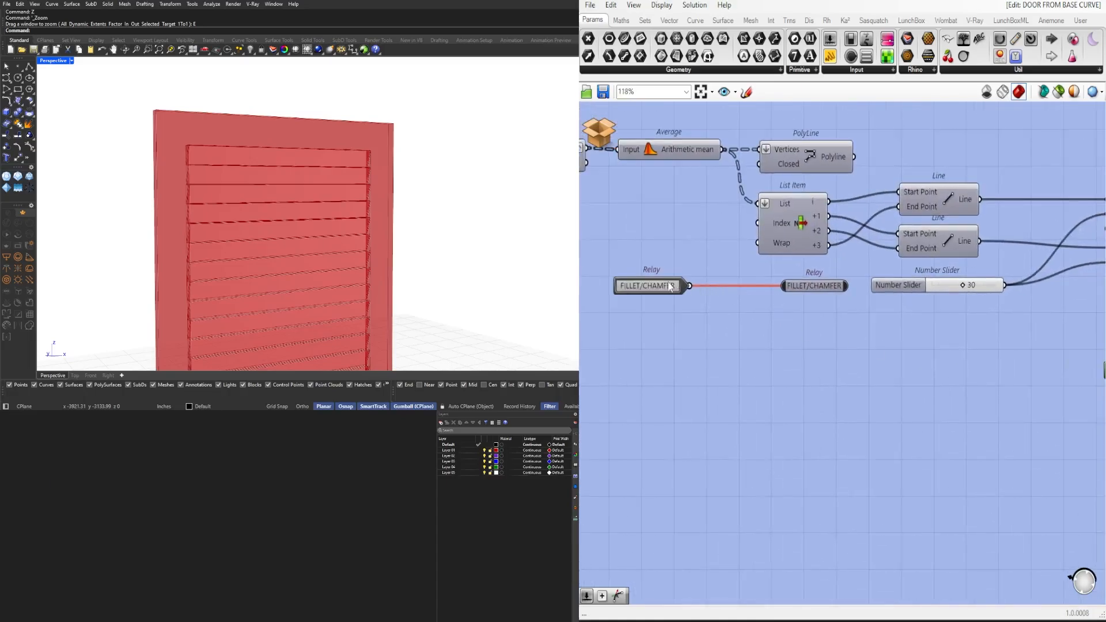
{"action": "left_click_drag", "start_coordinate": [670, 287], "coordinate": [745, 287]}
Step: Insert a relay on the wire from the count slider to the two Divide Curve components
{"action": "scroll", "coordinate": [864, 386], "scroll_direction": "down", "scroll_amount": 4}
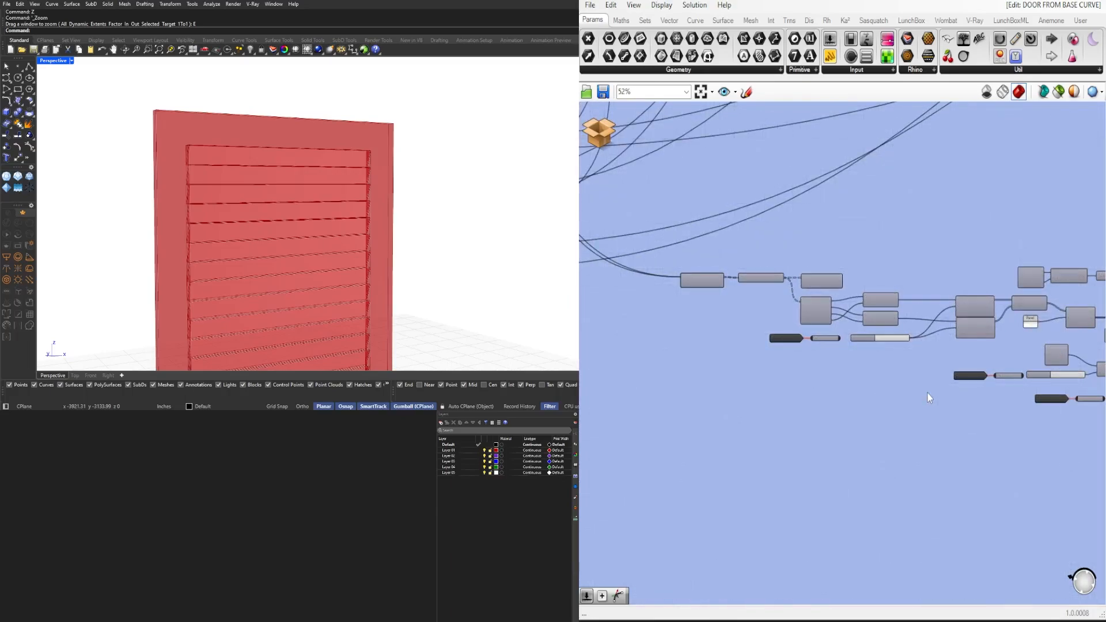
{"action": "scroll", "coordinate": [909, 346], "scroll_direction": "up", "scroll_amount": 6}
{"action": "double_click", "coordinate": [911, 300]}
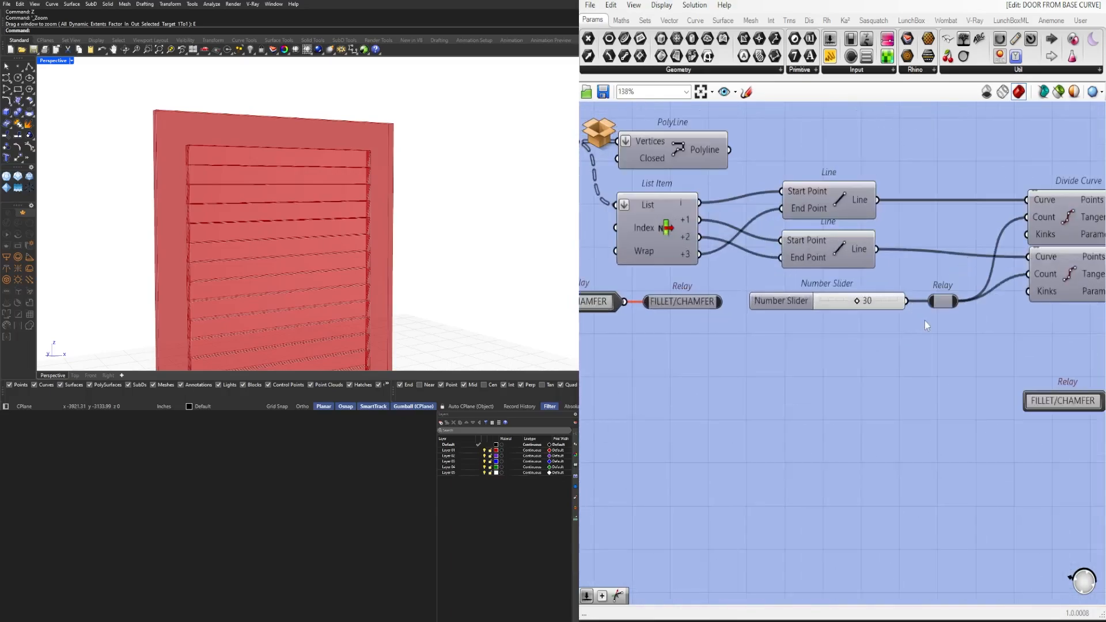
Step: Shift the 0.5 slider and its relay pair away from Perp Frame and insert a relay on the slider's output wire
{"action": "scroll", "coordinate": [924, 320], "scroll_direction": "down", "scroll_amount": 3}
{"action": "scroll", "coordinate": [962, 365], "scroll_direction": "up", "scroll_amount": 2}
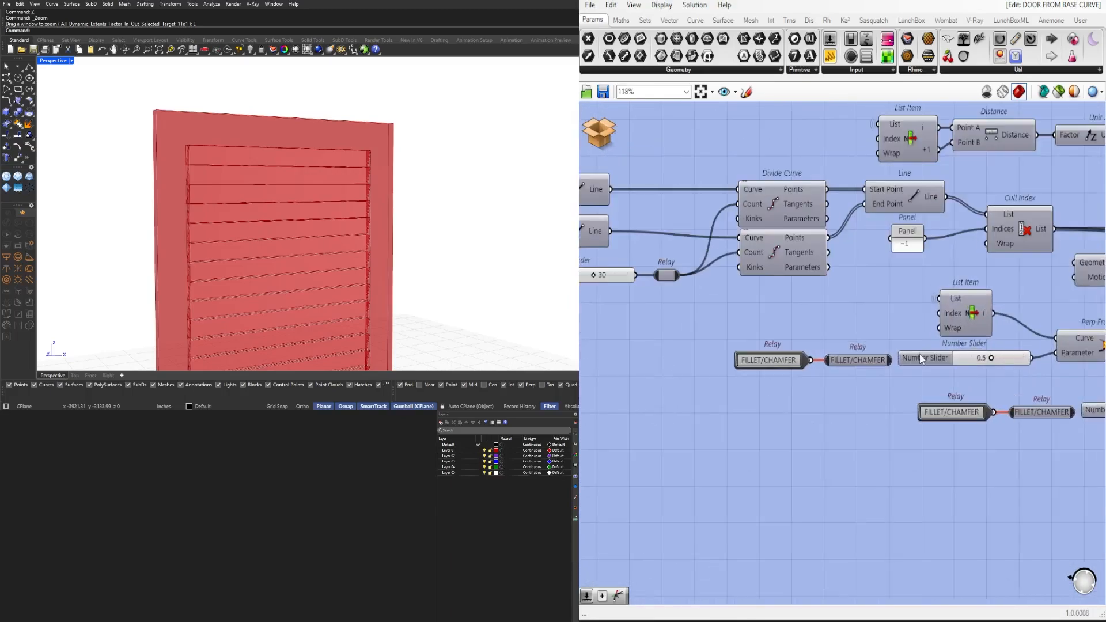
{"action": "left_click_drag", "start_coordinate": [868, 367], "coordinate": [777, 352]}
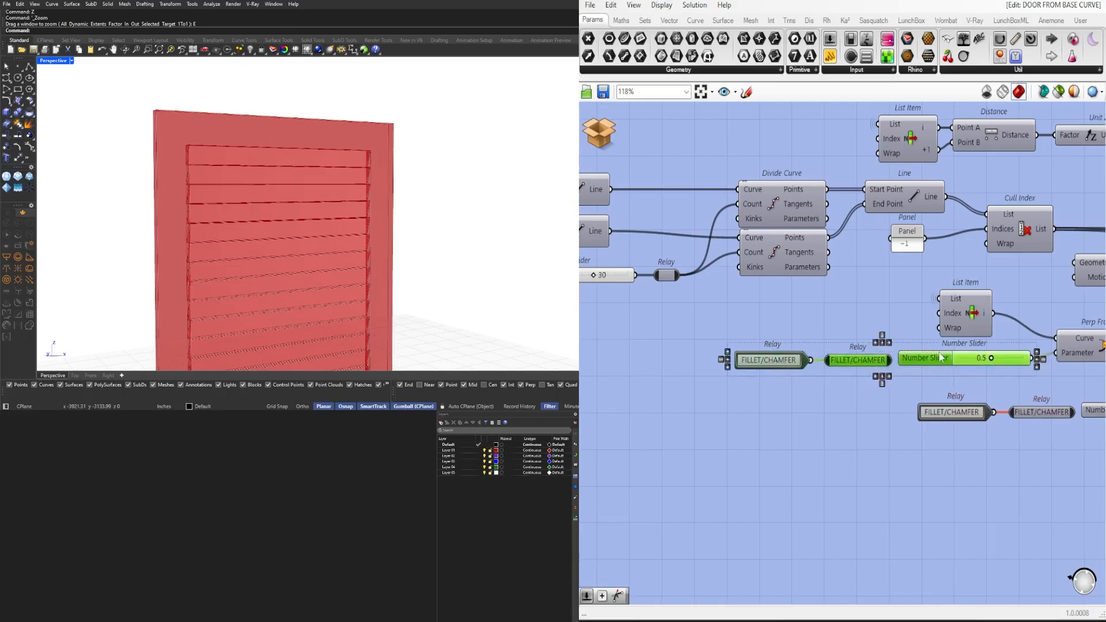
{"action": "left_click_drag", "start_coordinate": [925, 358], "coordinate": [867, 358]}
{"action": "left_click", "coordinate": [1056, 387]}
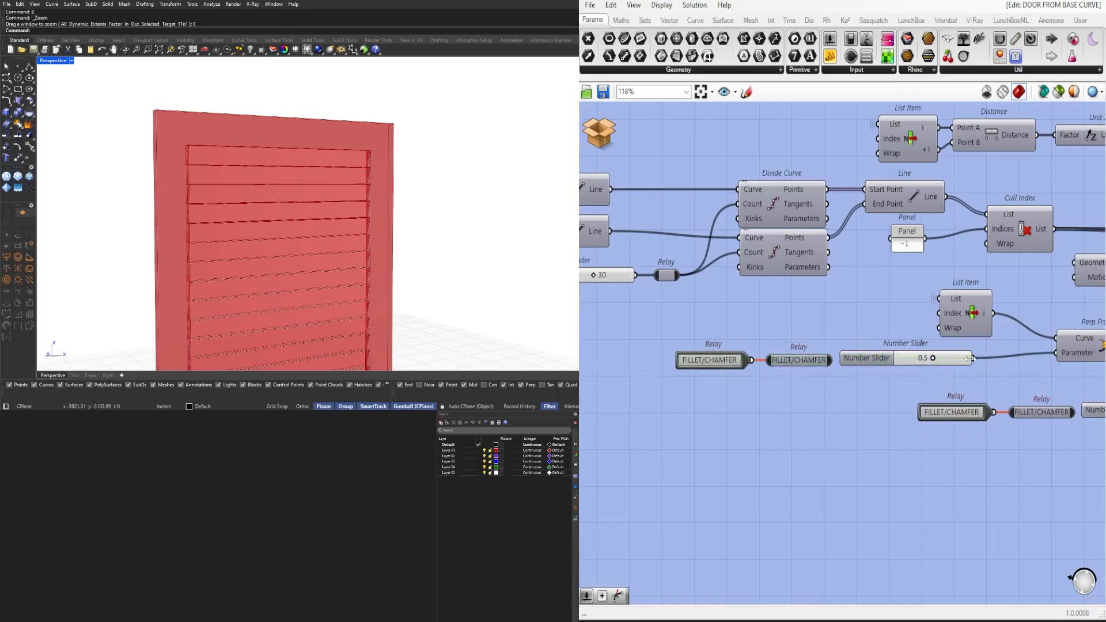
{"action": "double_click", "coordinate": [1004, 358]}
Step: Shift the 0.387 slider and its relay pair away from Amplitude and insert a relay on the slider's output wire
{"action": "right_click_drag", "start_coordinate": [1058, 417], "coordinate": [743, 398]}
{"action": "left_click_drag", "start_coordinate": [856, 434], "coordinate": [644, 383]}
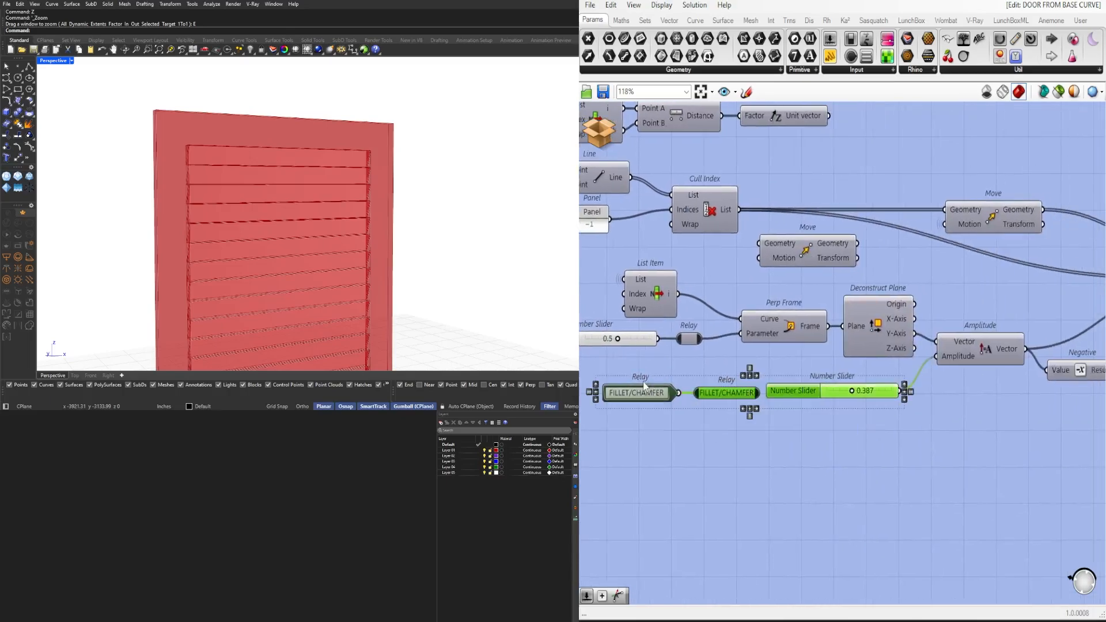
{"action": "left_click_drag", "start_coordinate": [811, 391], "coordinate": [748, 401]}
{"action": "left_click", "coordinate": [863, 404]}
{"action": "double_click", "coordinate": [863, 398]}
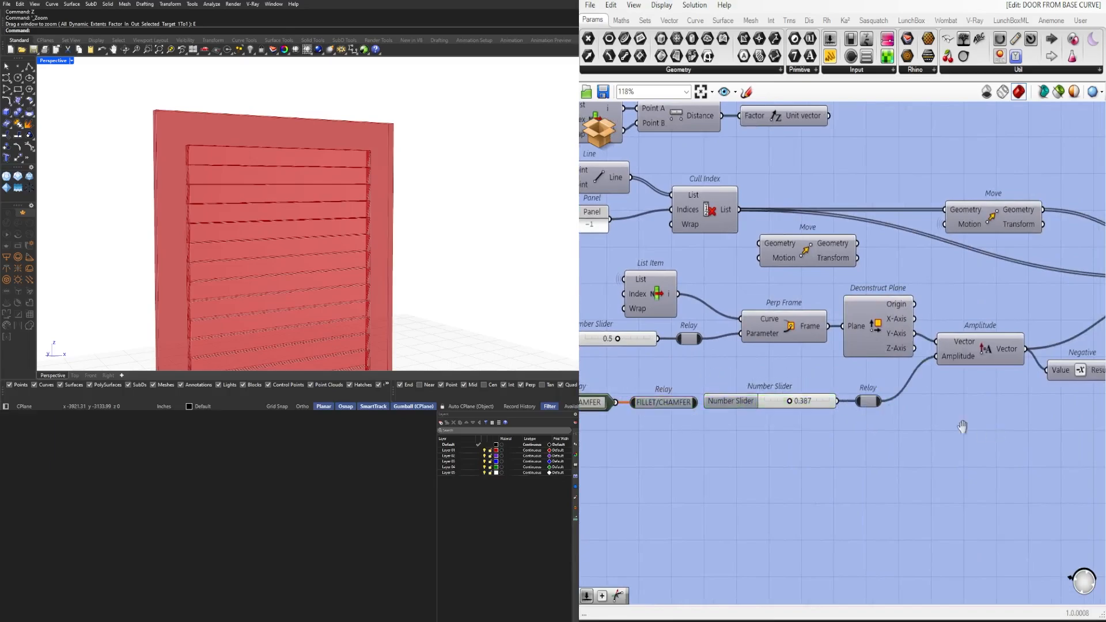
Step: Shift the 0.302 slider and its relay pair away from Division and insert a relay on the slider's output wire
{"action": "right_click_drag", "start_coordinate": [962, 427], "coordinate": [820, 421]}
{"action": "scroll", "coordinate": [819, 421], "scroll_direction": "down", "scroll_amount": 3}
{"action": "scroll", "coordinate": [1059, 389], "scroll_direction": "up", "scroll_amount": 3}
{"action": "right_click_drag", "start_coordinate": [1071, 405], "coordinate": [915, 389]}
{"action": "left_click_drag", "start_coordinate": [987, 405], "coordinate": [692, 348]}
{"action": "left_click_drag", "start_coordinate": [884, 375], "coordinate": [804, 408]}
{"action": "left_click", "coordinate": [867, 462]}
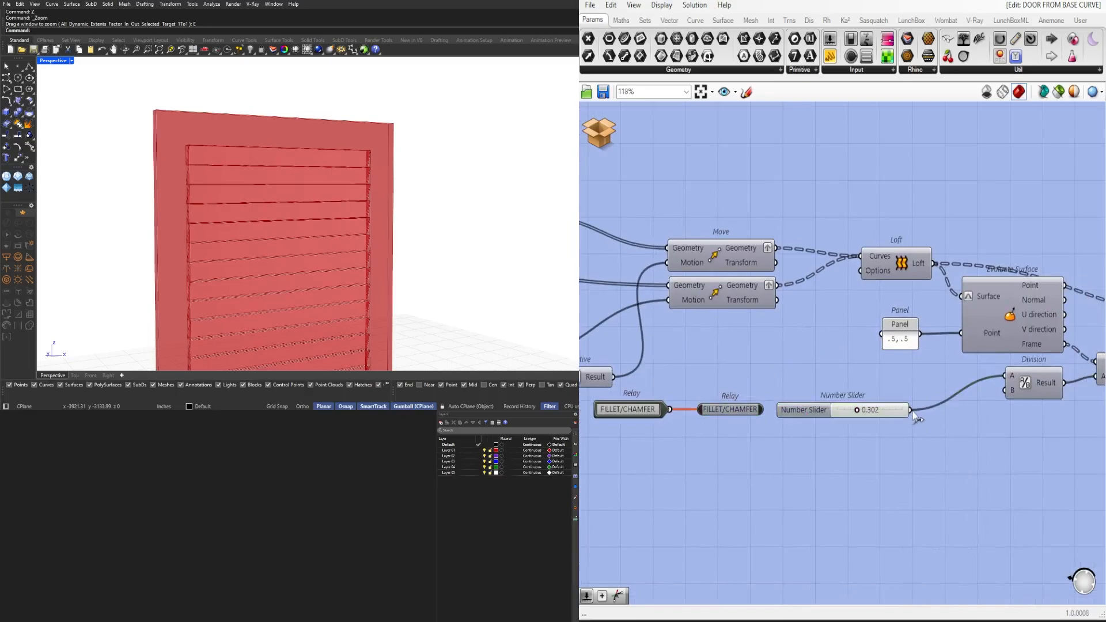
Step: Copy the Geometry parameter and its Geometry output beside the louver Extrude and wire the Extrusion into them
{"action": "scroll", "coordinate": [913, 411], "scroll_direction": "down", "scroll_amount": 5}
{"action": "right_click_drag", "start_coordinate": [712, 411], "coordinate": [807, 415]}
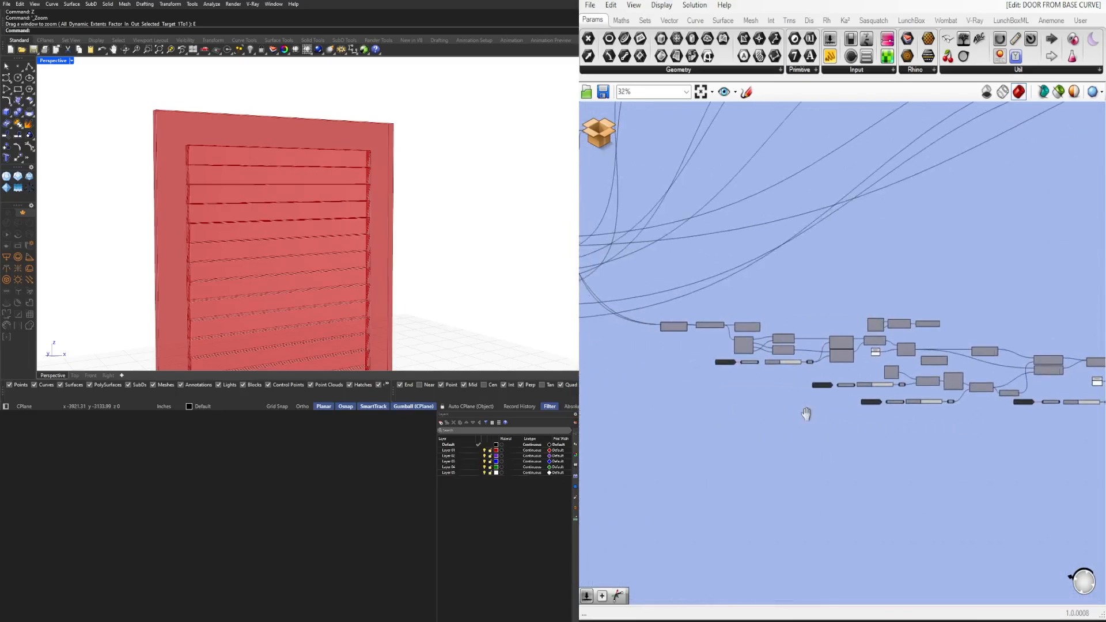
{"action": "scroll", "coordinate": [808, 414], "scroll_direction": "down", "scroll_amount": 1}
{"action": "right_click_drag", "start_coordinate": [962, 419], "coordinate": [708, 416]}
{"action": "scroll", "coordinate": [910, 394], "scroll_direction": "up", "scroll_amount": 5}
{"action": "scroll", "coordinate": [999, 383], "scroll_direction": "down", "scroll_amount": 6}
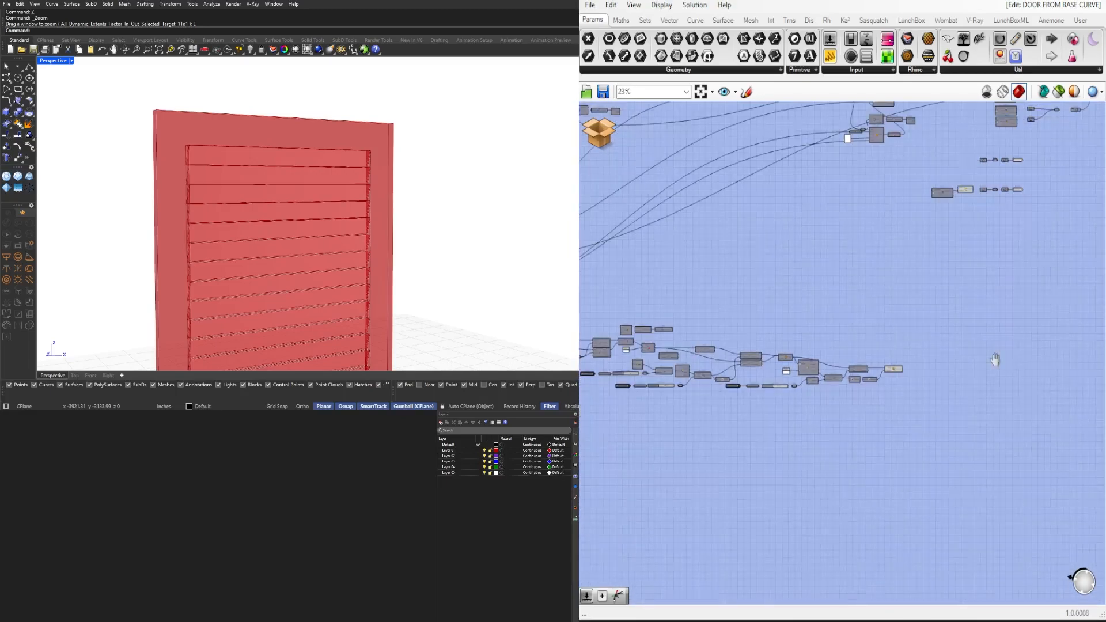
{"action": "right_click_drag", "start_coordinate": [994, 356], "coordinate": [847, 401]}
{"action": "scroll", "coordinate": [872, 249], "scroll_direction": "up", "scroll_amount": 5}
{"action": "left_click_drag", "start_coordinate": [857, 254], "coordinate": [856, 254]}
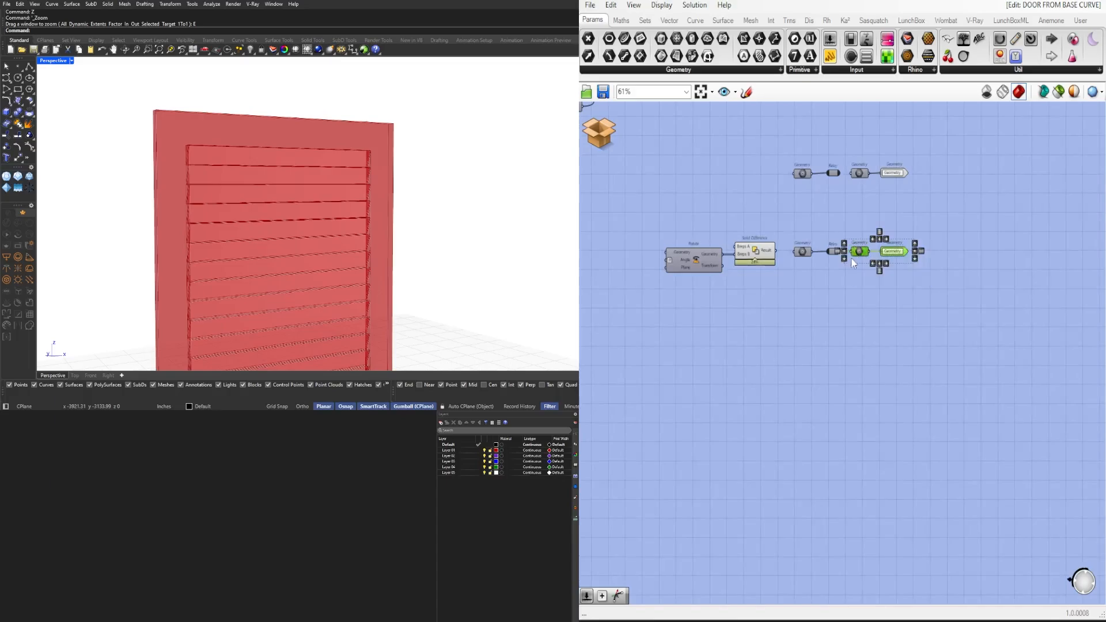
{"action": "scroll", "coordinate": [948, 213], "scroll_direction": "down", "scroll_amount": 3}
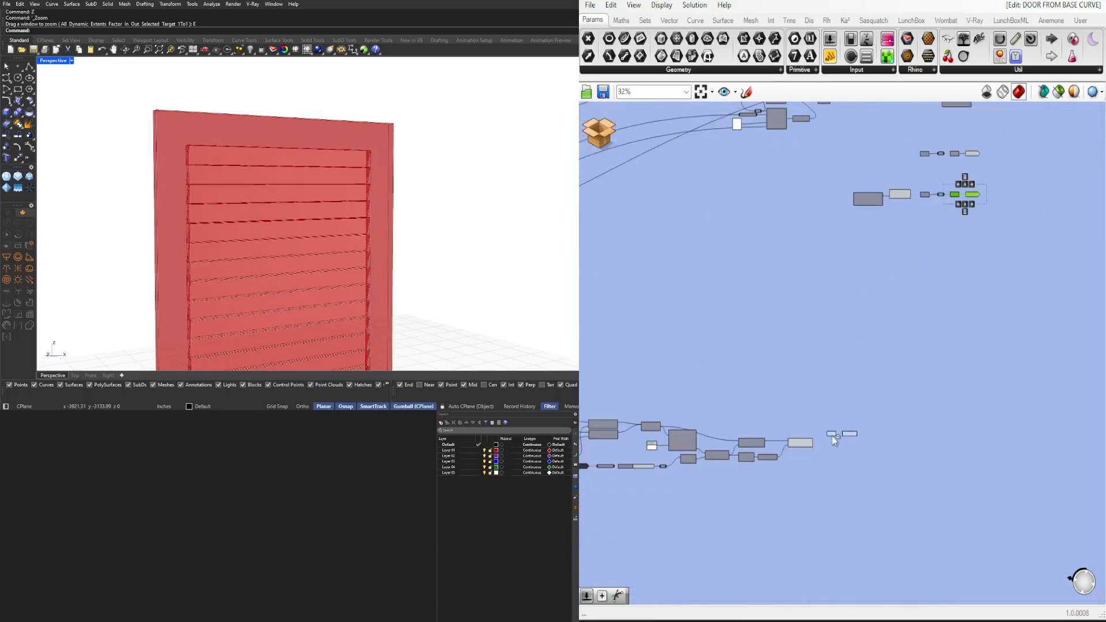
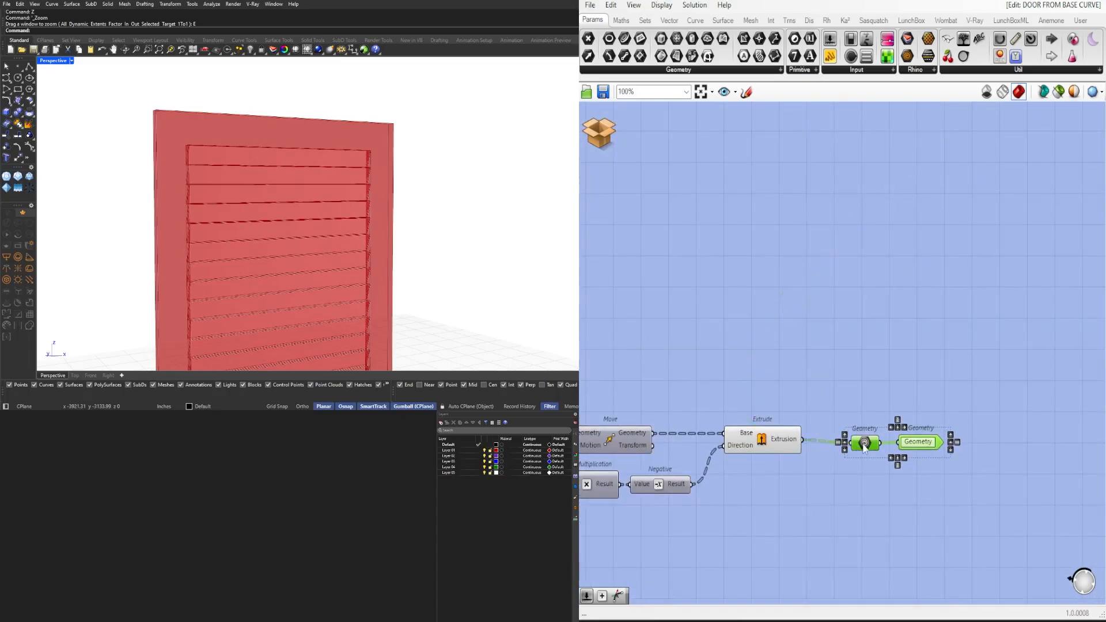
Step: Align the copied Geometry parameter and its Geometry output with the louver Extrude's Extrusion output
{"action": "left_click_drag", "start_coordinate": [864, 448], "coordinate": [864, 444]}
{"action": "left_click", "coordinate": [919, 454]}
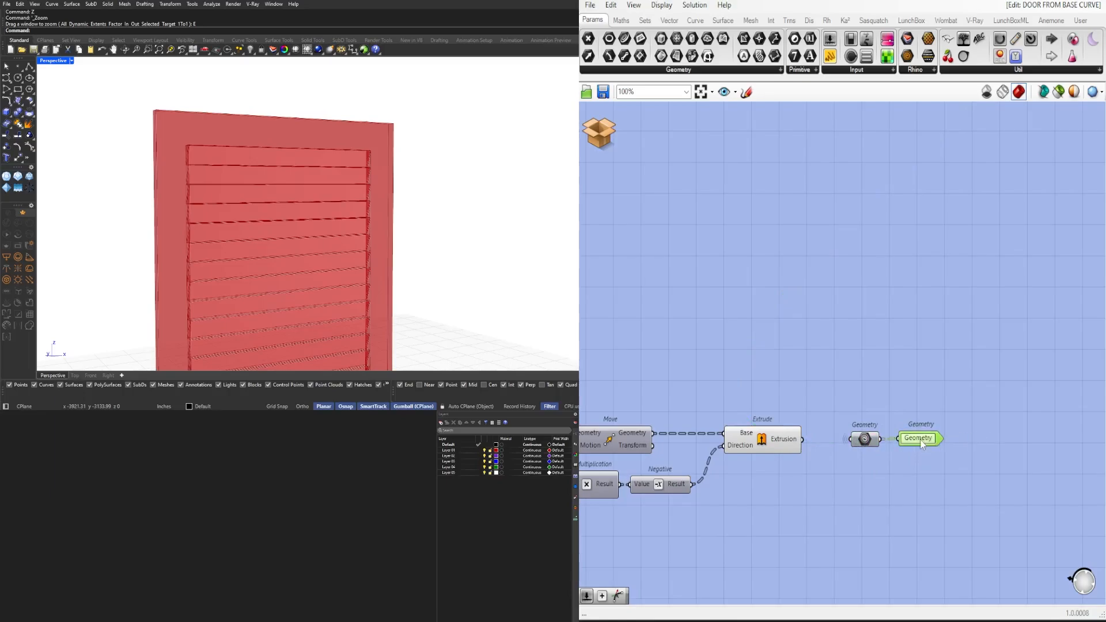
{"action": "double_click", "coordinate": [912, 439]}
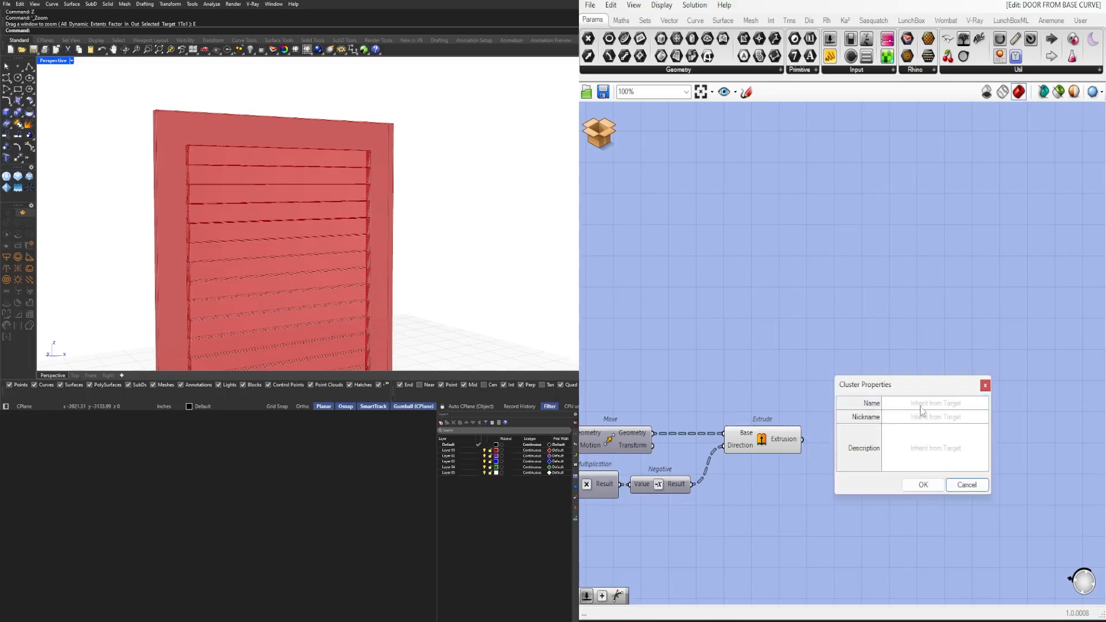
{"action": "key", "text": "Escape"}
Step: Enable the preview of the Geometry parameter beside the louver Extrude and disable the preview of the Extrude component
{"action": "scroll", "coordinate": [945, 337], "scroll_direction": "down", "scroll_amount": 3}
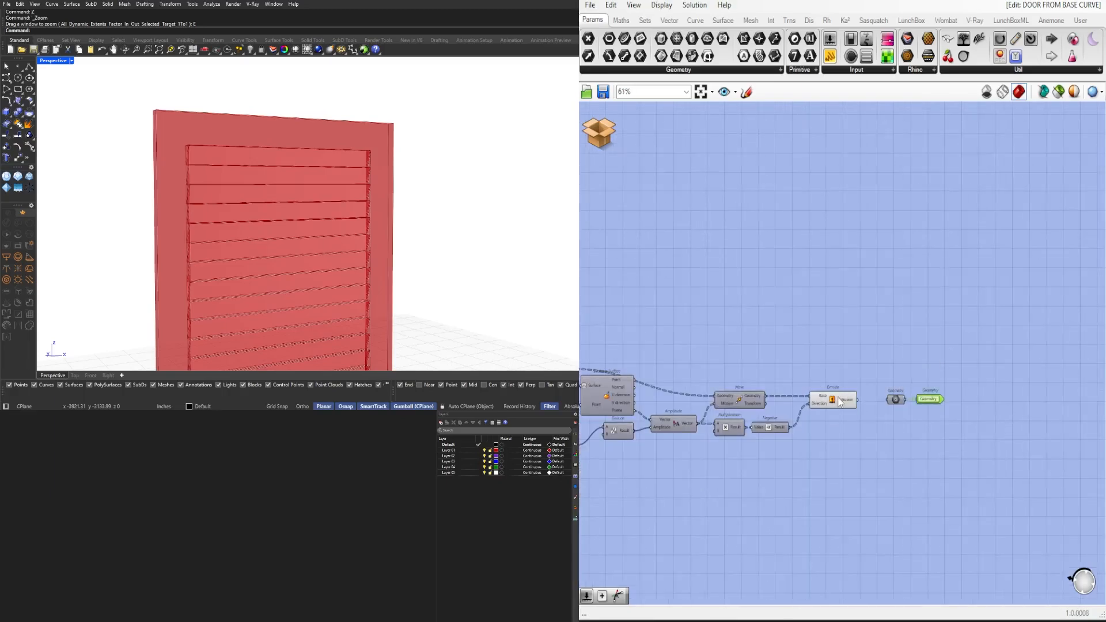
{"action": "left_click", "coordinate": [854, 398]}
{"action": "scroll", "coordinate": [858, 397], "scroll_direction": "up", "scroll_amount": 3}
{"action": "left_click_drag", "start_coordinate": [928, 420], "coordinate": [915, 384]}
{"action": "middle_click", "coordinate": [916, 383]}
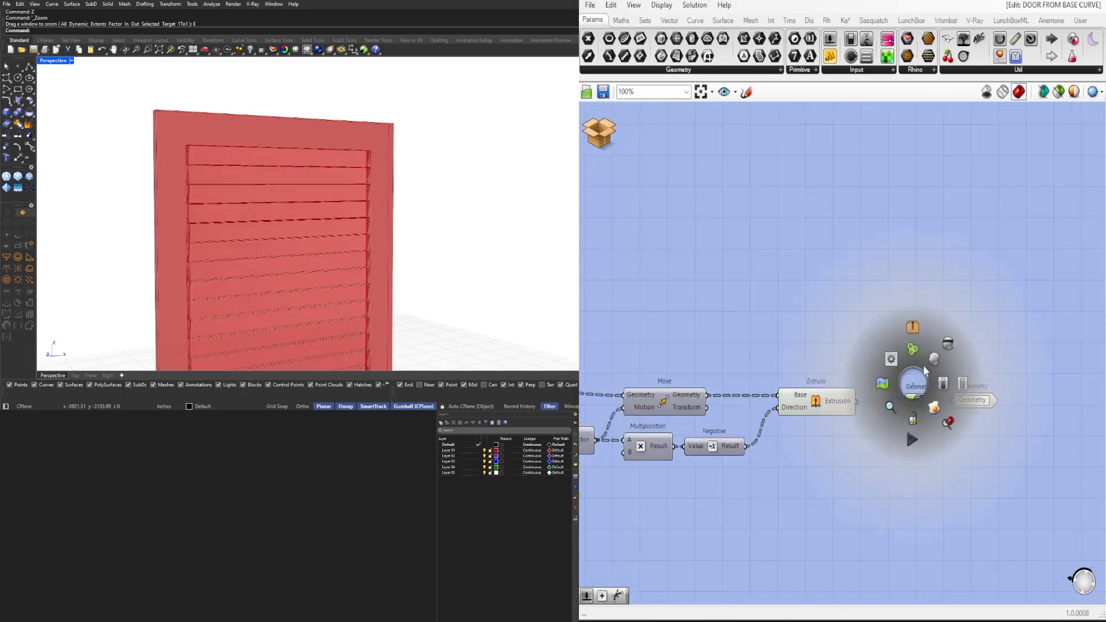
{"action": "left_click", "coordinate": [938, 359]}
{"action": "left_click_drag", "start_coordinate": [833, 442], "coordinate": [819, 352]}
{"action": "middle_click", "coordinate": [820, 352]}
{"action": "left_click", "coordinate": [841, 327]}
Step: Rename the number slider that feeds the Divide Curve counts as DIVISIONS
{"action": "scroll", "coordinate": [766, 402], "scroll_direction": "down", "scroll_amount": 8}
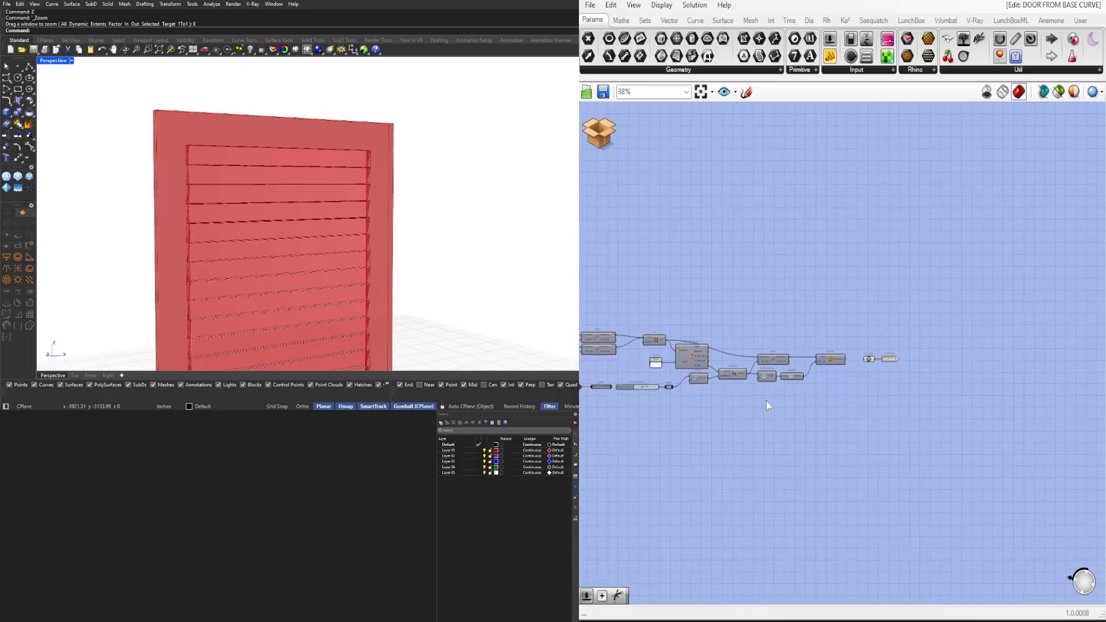
{"action": "scroll", "coordinate": [768, 406], "scroll_direction": "up", "scroll_amount": 9}
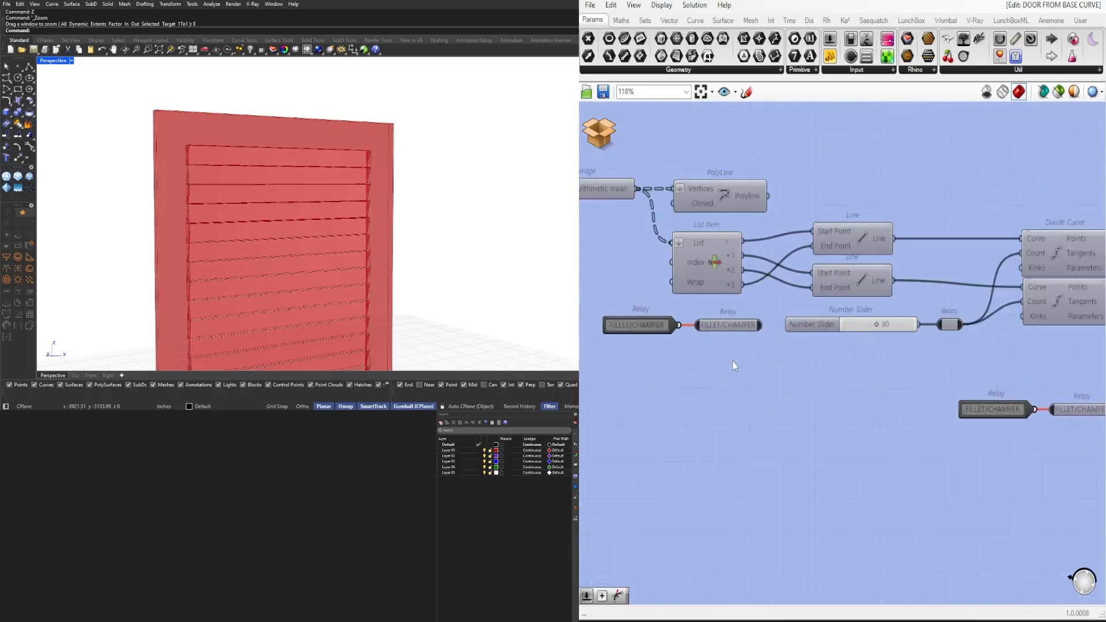
{"action": "right_click_drag", "start_coordinate": [776, 314], "coordinate": [721, 335]}
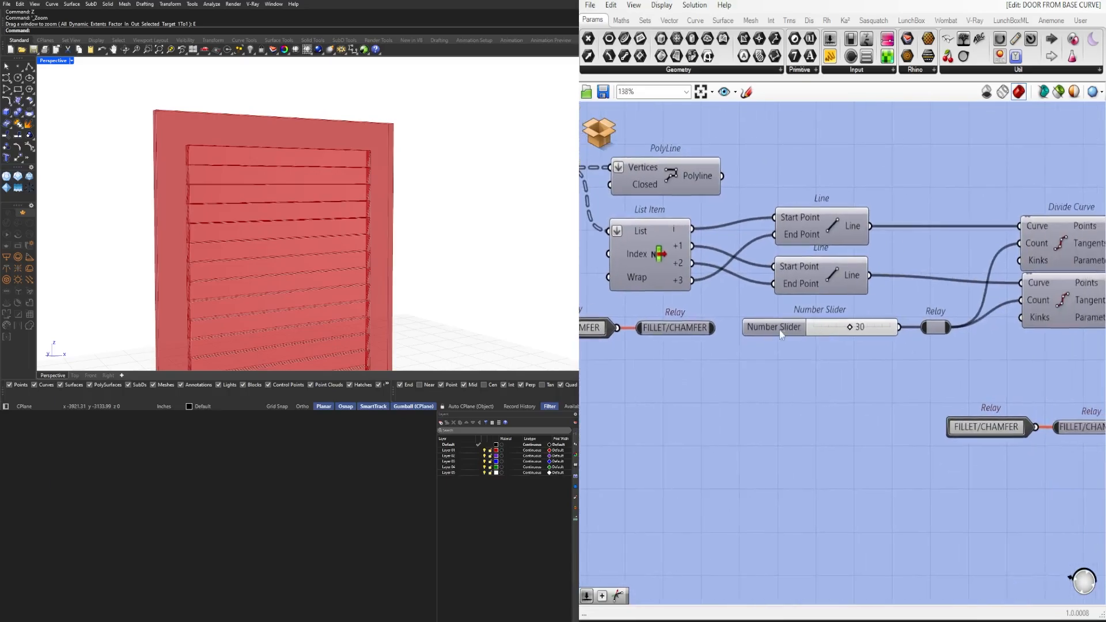
{"action": "right_click", "coordinate": [778, 327]}
{"action": "type", "text": "D"}
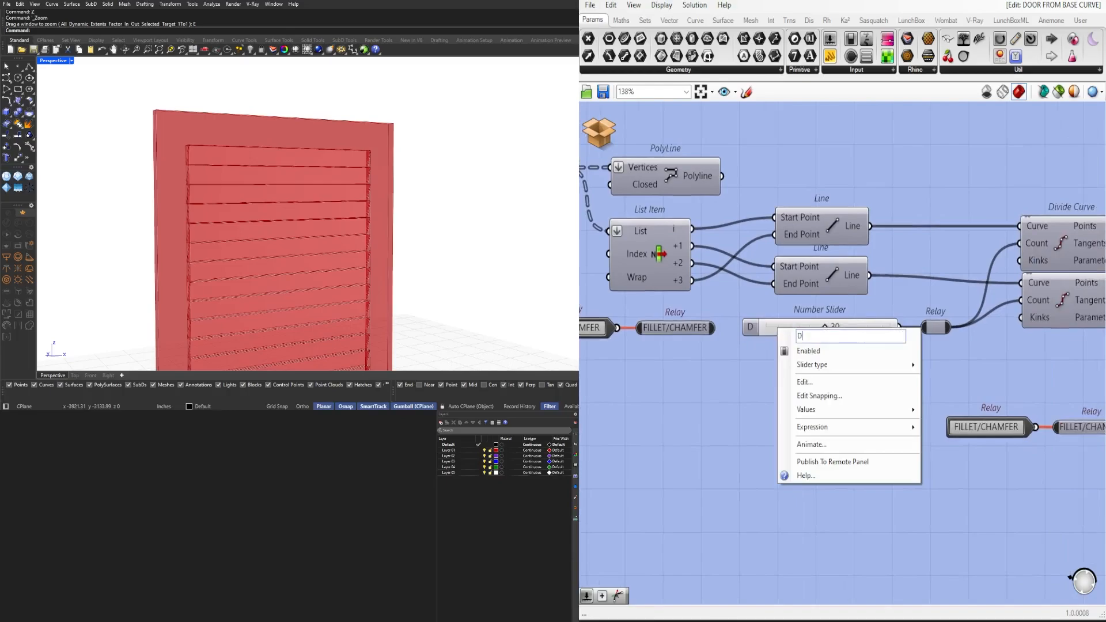
{"action": "type", "text": "IVISION"}
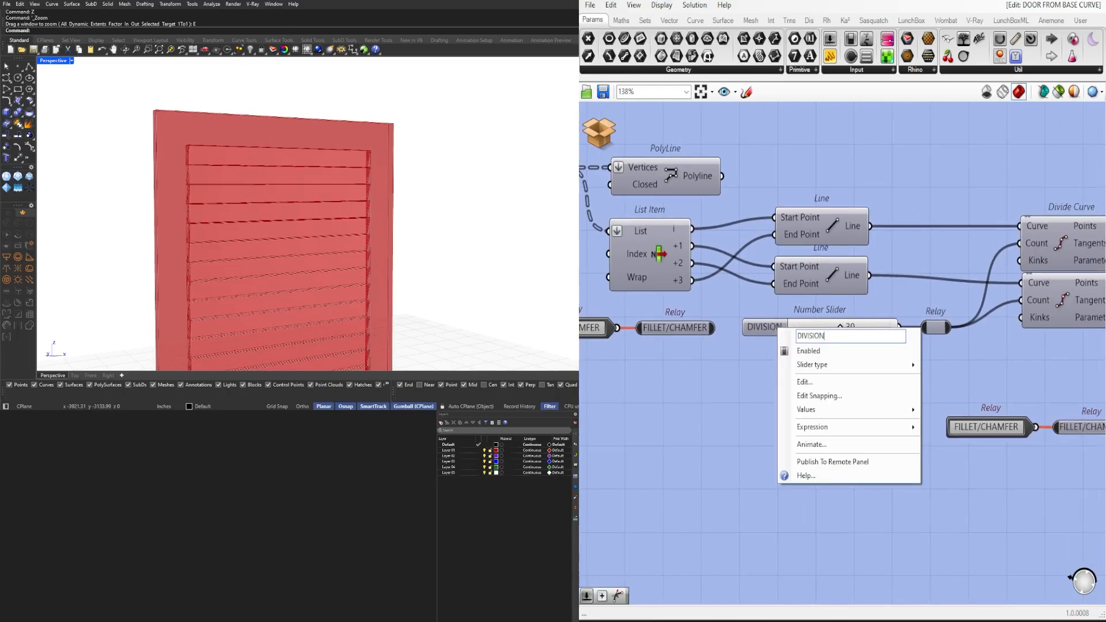
{"action": "type", "text": "S"}
{"action": "key", "text": "Return"}
Step: Delete the FILLET/CHAMFER relay pair beside the 0.5 slider that feeds Perp Frame
{"action": "right_click_drag", "start_coordinate": [695, 311], "coordinate": [739, 294]}
{"action": "scroll", "coordinate": [821, 311], "scroll_direction": "down", "scroll_amount": 2}
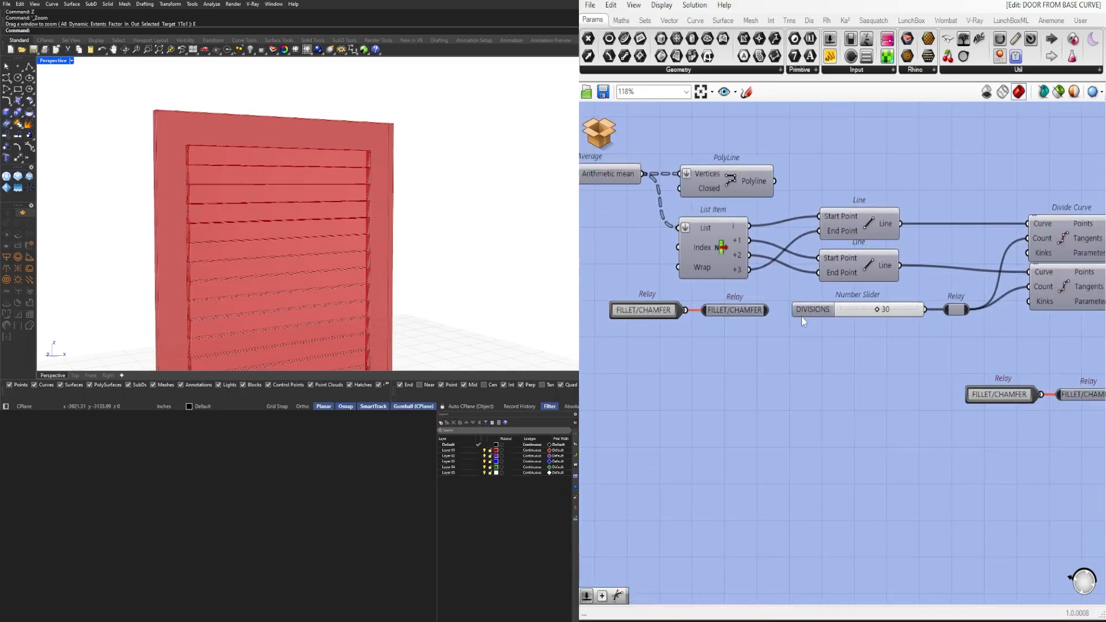
{"action": "right_click_drag", "start_coordinate": [940, 327], "coordinate": [906, 326]}
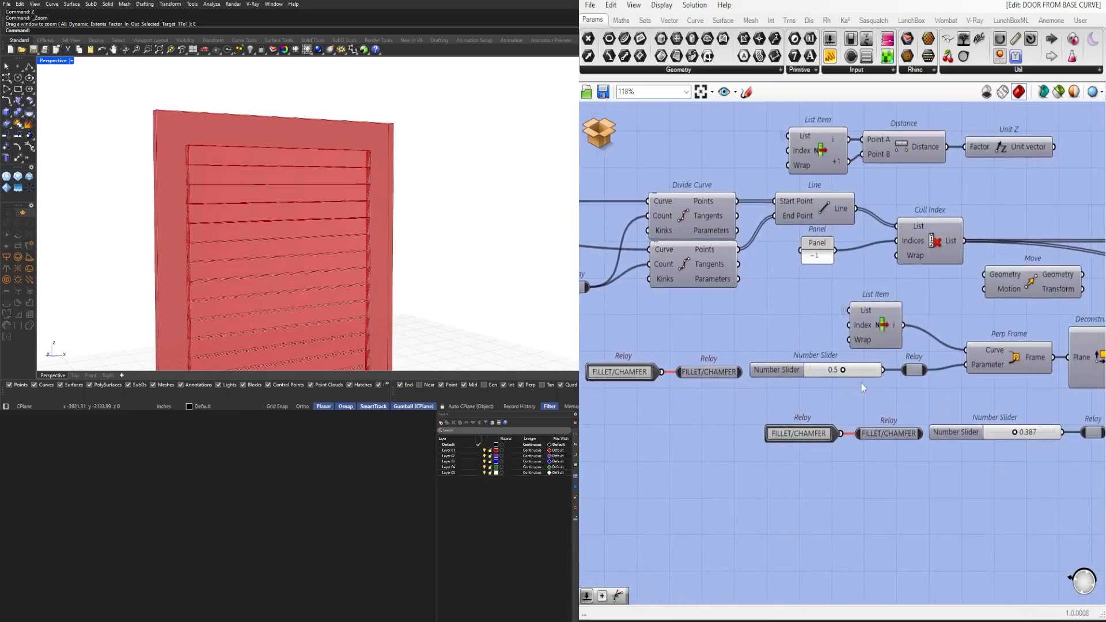
{"action": "left_click_drag", "start_coordinate": [842, 395], "coordinate": [643, 346]}
{"action": "right_click_drag", "start_coordinate": [730, 359], "coordinate": [700, 327]}
{"action": "key", "text": "Delete"}
Step: Rename the FILLET/CHAMFER relay and its linked input beside the 0.387 slider as ANGLE SHIFT
{"action": "right_click_drag", "start_coordinate": [970, 384], "coordinate": [817, 367]}
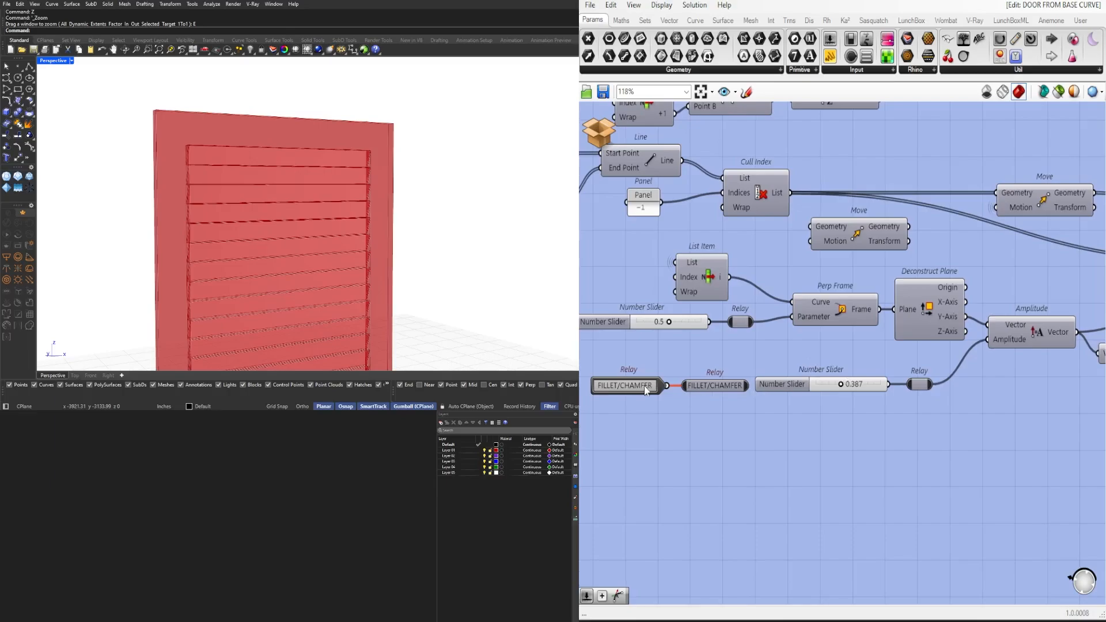
{"action": "right_click", "coordinate": [716, 386]}
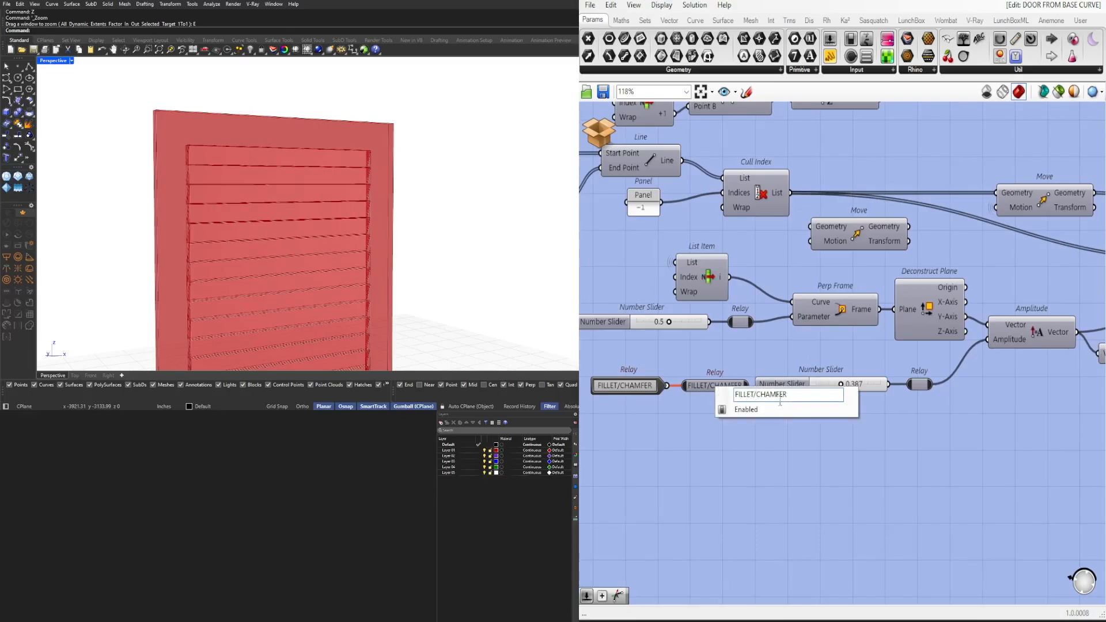
{"action": "key", "text": "ctrl+a"}
{"action": "type", "text": "A"}
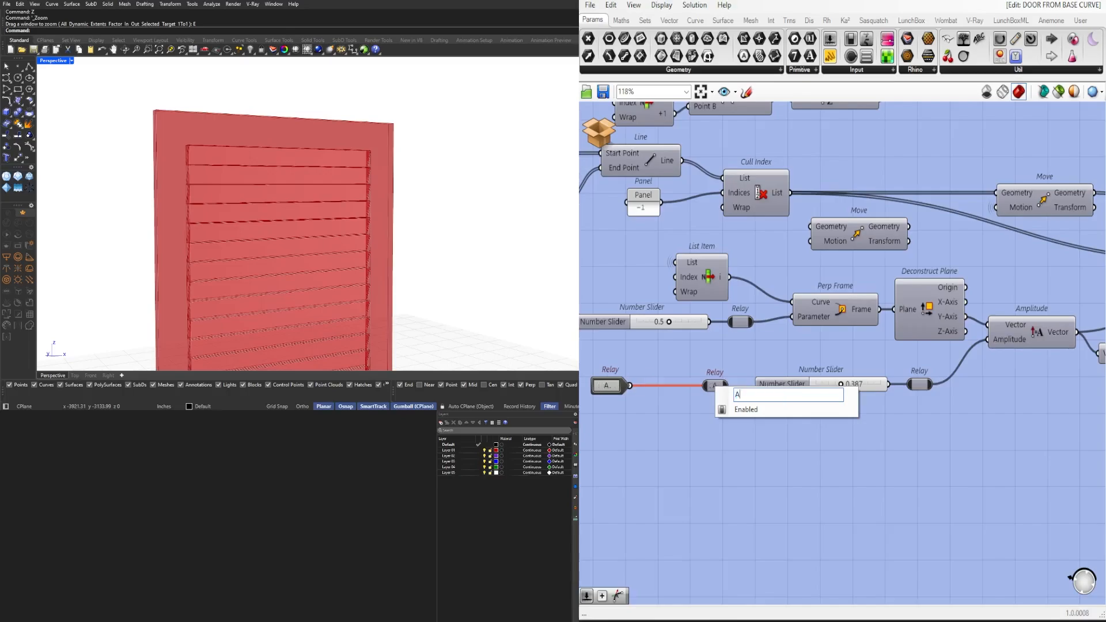
{"action": "type", "text": "NGLE S"}
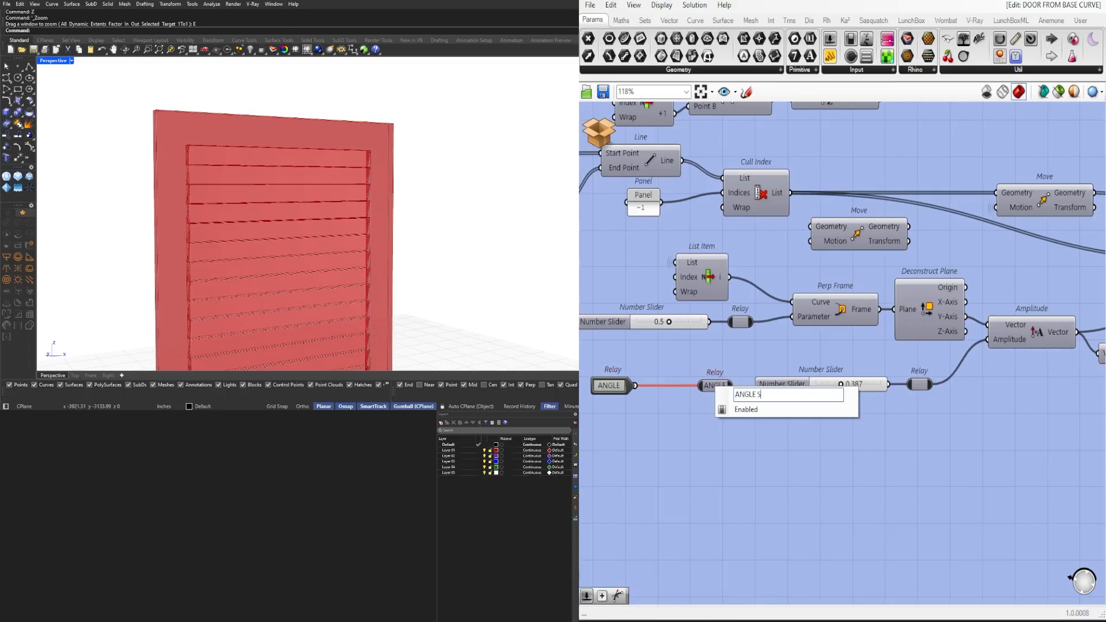
{"action": "type", "text": "HIFT"}
{"action": "key", "text": "Return"}
Step: Rename the FILLET/CHAMFER relay and its linked input beside the 0.302 slider as LEVER DEPTH
{"action": "scroll", "coordinate": [835, 403], "scroll_direction": "down", "scroll_amount": 2}
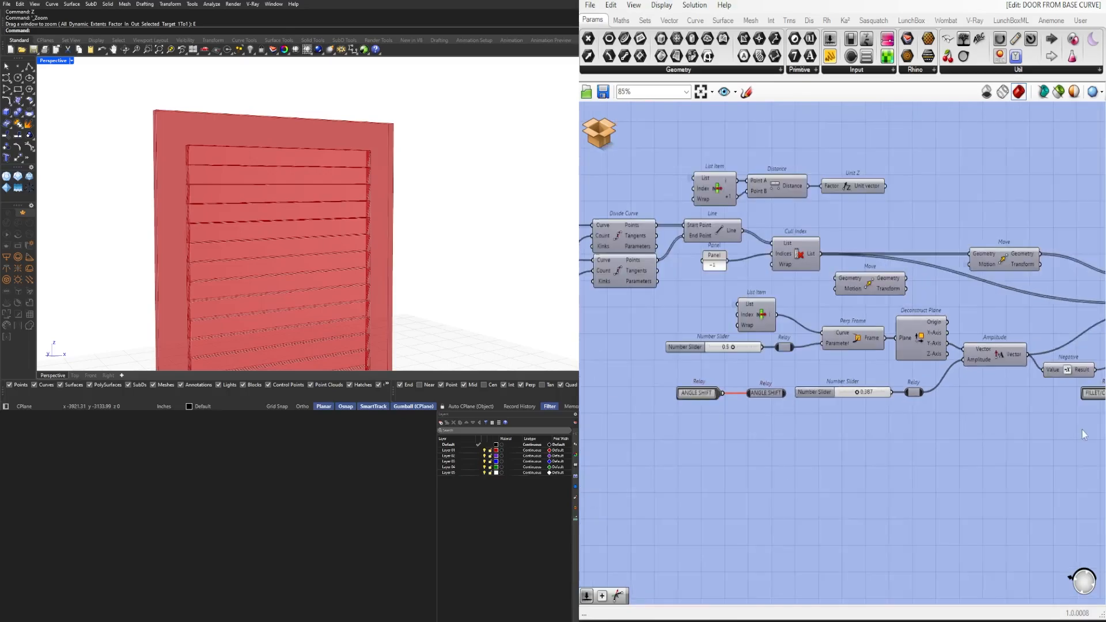
{"action": "right_click_drag", "start_coordinate": [1072, 426], "coordinate": [940, 395]}
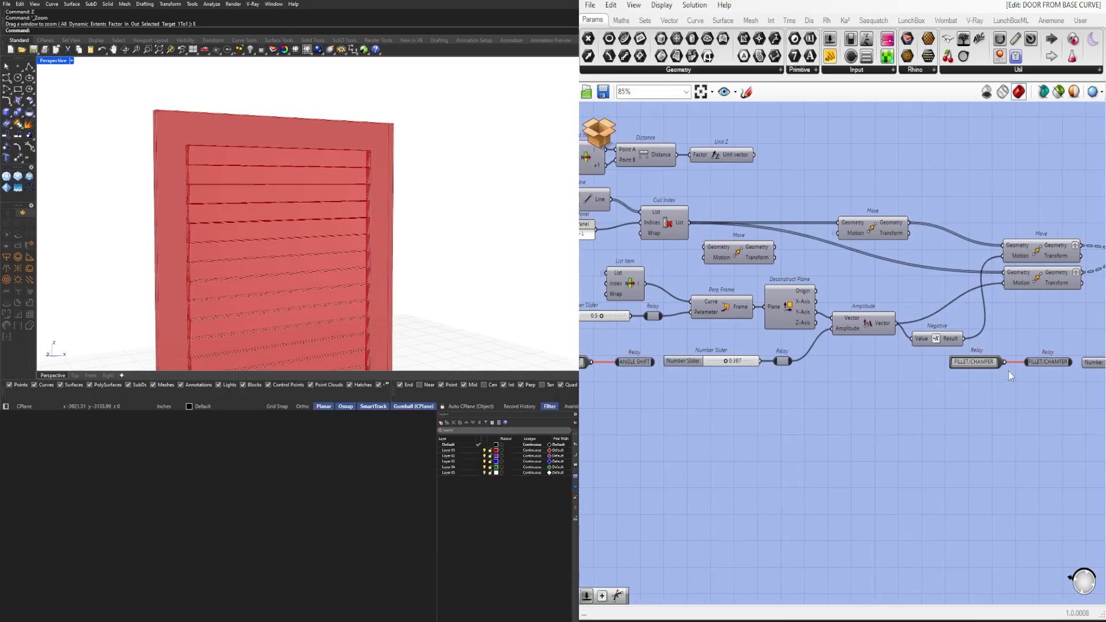
{"action": "right_click", "coordinate": [1040, 360]}
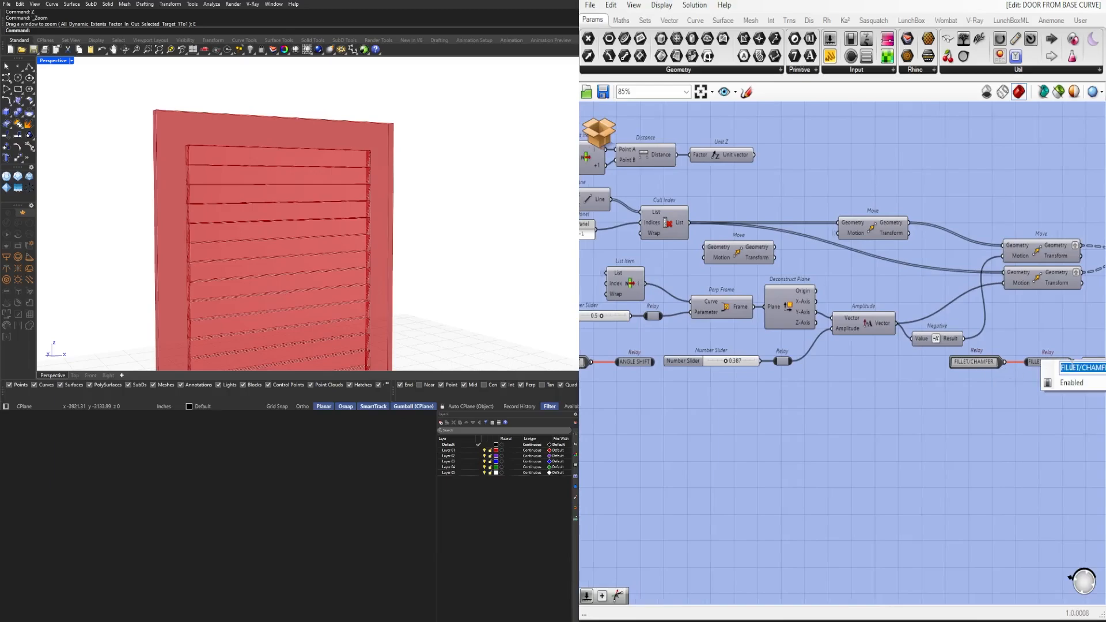
{"action": "right_click_drag", "start_coordinate": [1032, 320], "coordinate": [716, 319]}
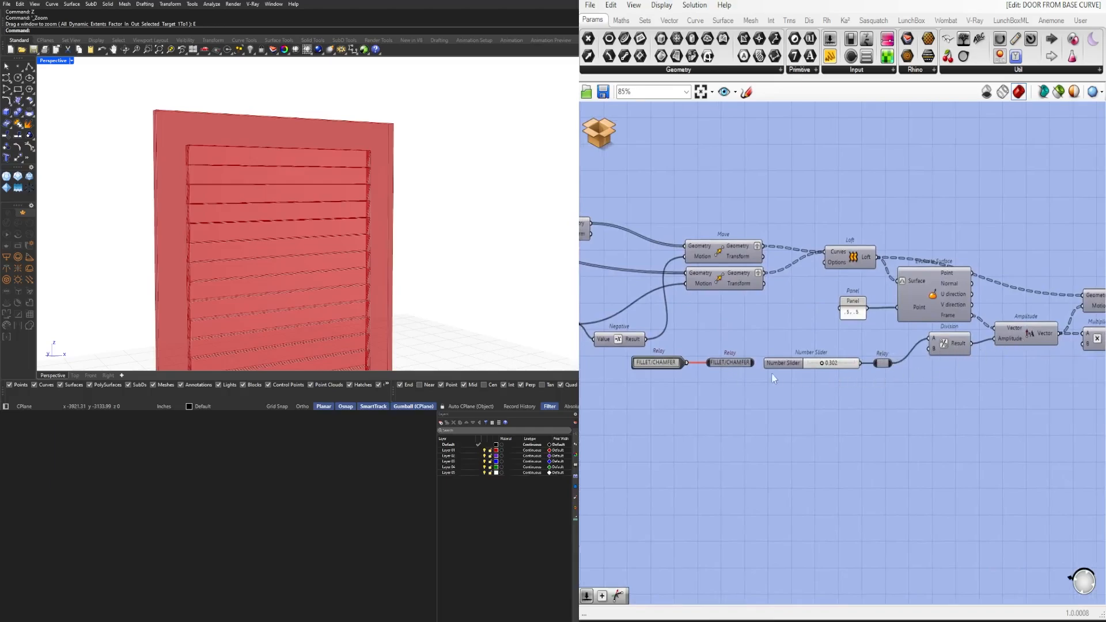
{"action": "right_click", "coordinate": [729, 362]}
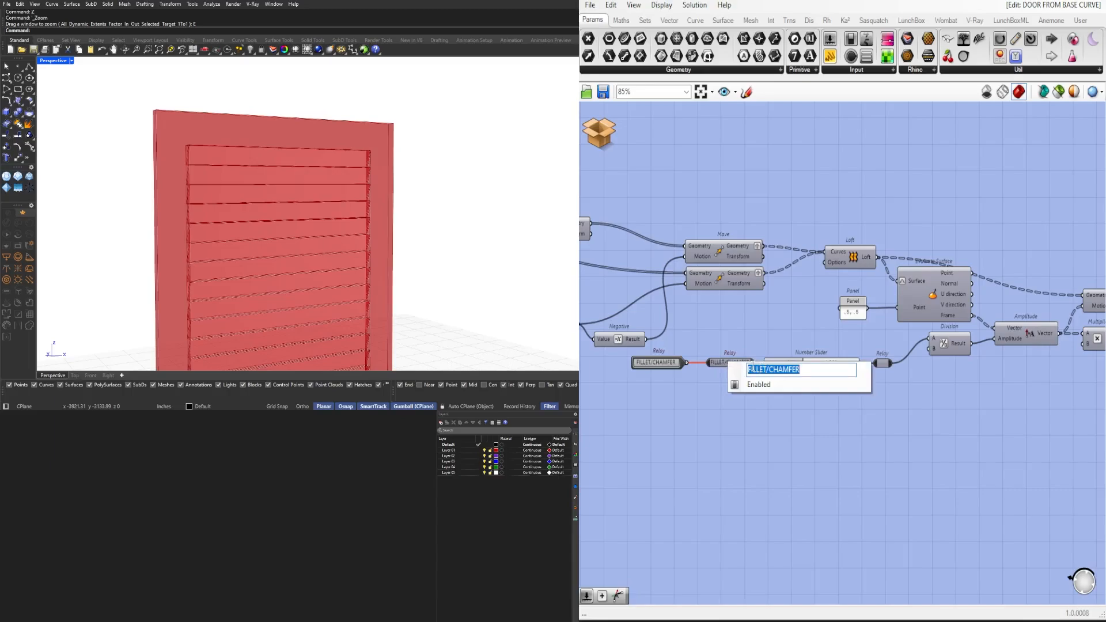
{"action": "type", "text": "DE"}
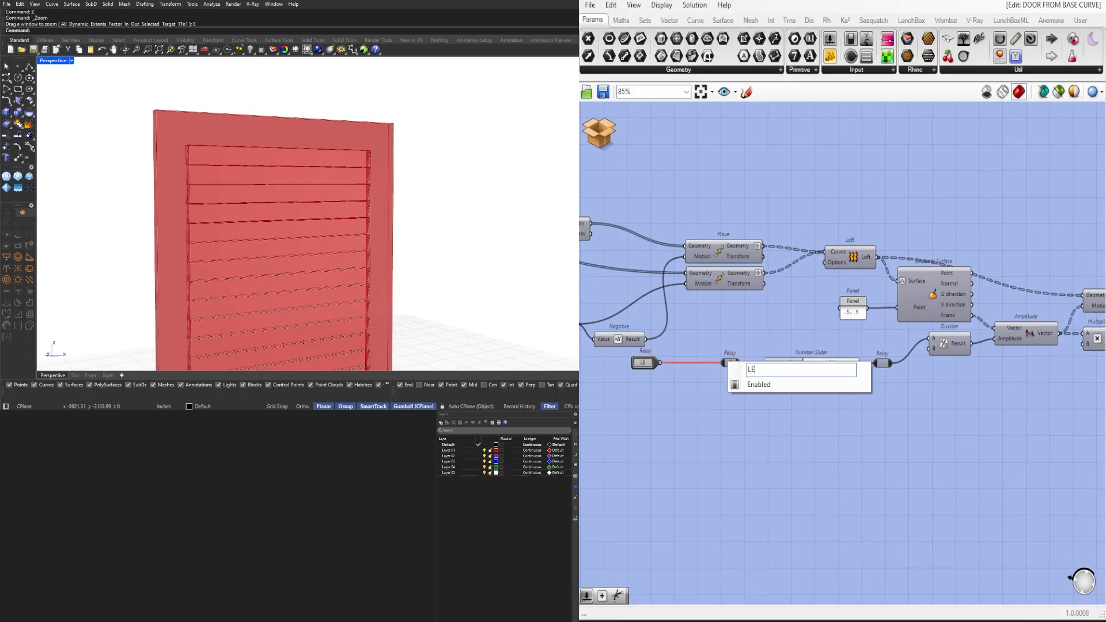
{"action": "type", "text": "R"}
{"action": "key", "text": "BackSpace"}
{"action": "key", "text": "BackSpace"}
{"action": "key", "text": "BackSpace"}
{"action": "type", "text": "AVER"}
{"action": "type", "text": " DEPTH"}
{"action": "key", "text": "Return"}
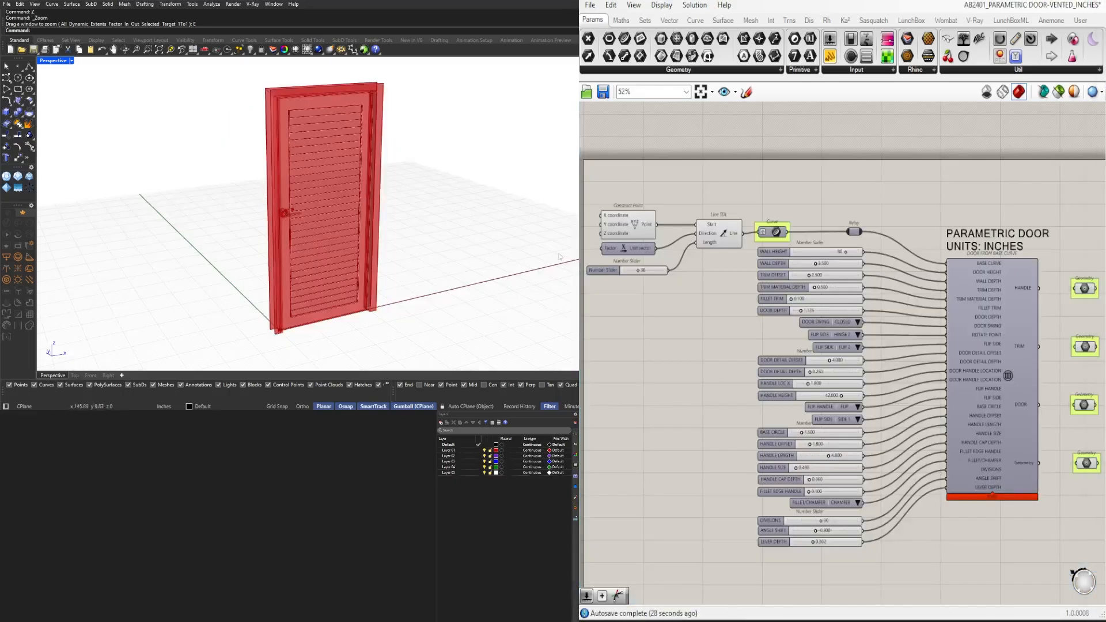
Step: Set the DIVISIONS slider of the parametric door cluster to 37
{"action": "scroll", "coordinate": [945, 552], "scroll_direction": "up", "scroll_amount": 8}
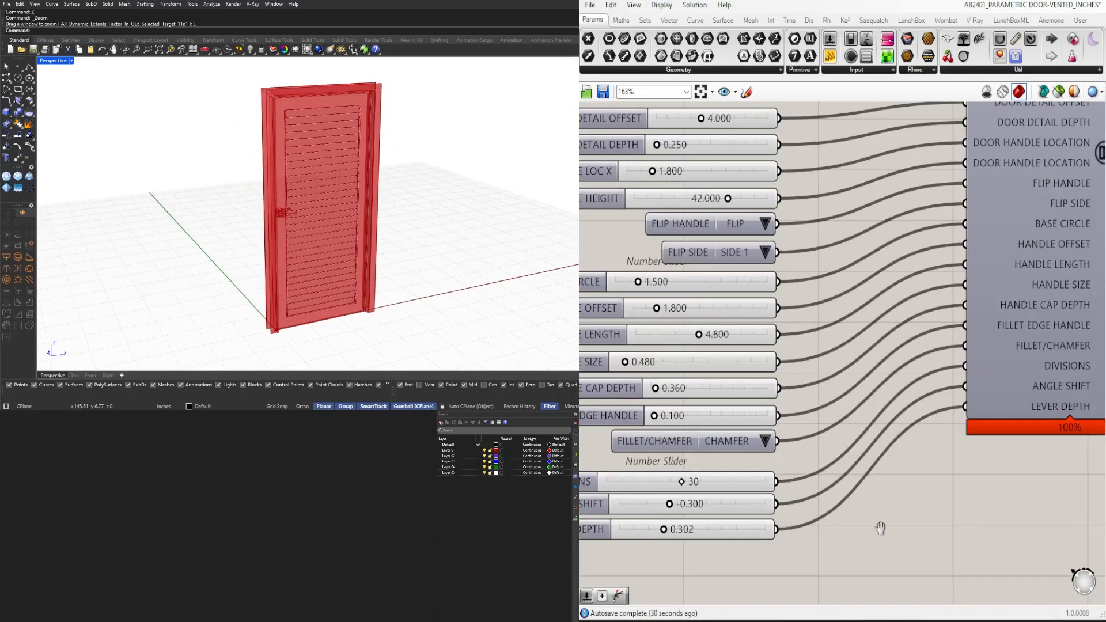
{"action": "left_click_drag", "start_coordinate": [756, 417], "coordinate": [837, 412]}
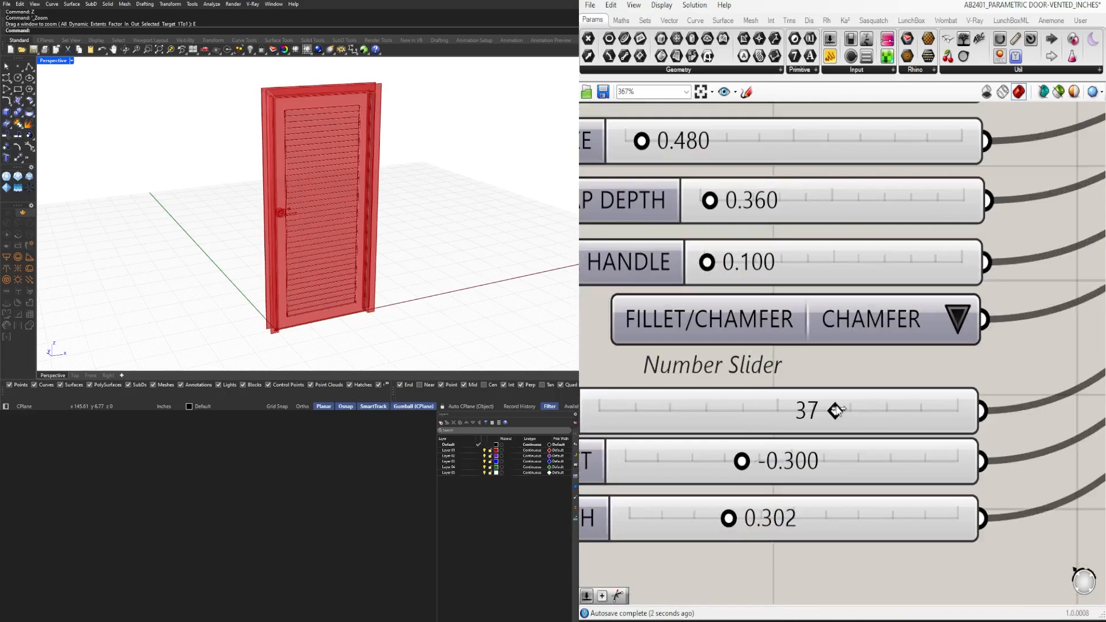
Step: Highlight the Geometry parameters on the cluster's outputs, such as DOOR, TRIM and HANDLE, to check which door part each one carries
{"action": "scroll", "coordinate": [805, 441], "scroll_direction": "down", "scroll_amount": 4}
{"action": "scroll", "coordinate": [806, 441], "scroll_direction": "down", "scroll_amount": 4}
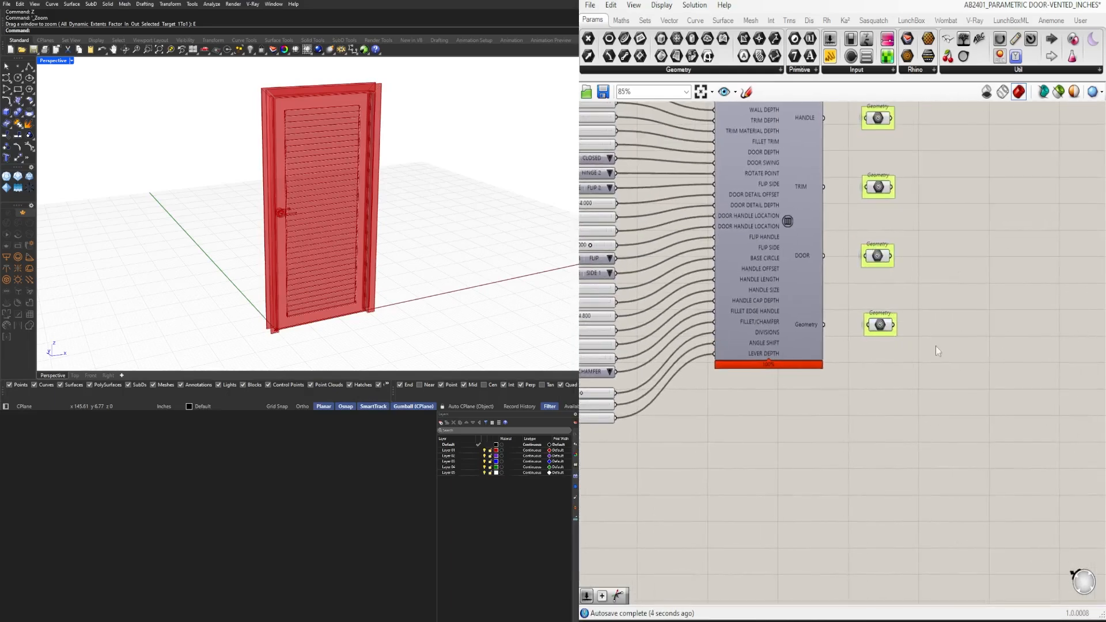
{"action": "left_click_drag", "start_coordinate": [933, 483], "coordinate": [858, 369]}
{"action": "right_click_drag", "start_coordinate": [904, 389], "coordinate": [1086, 406]}
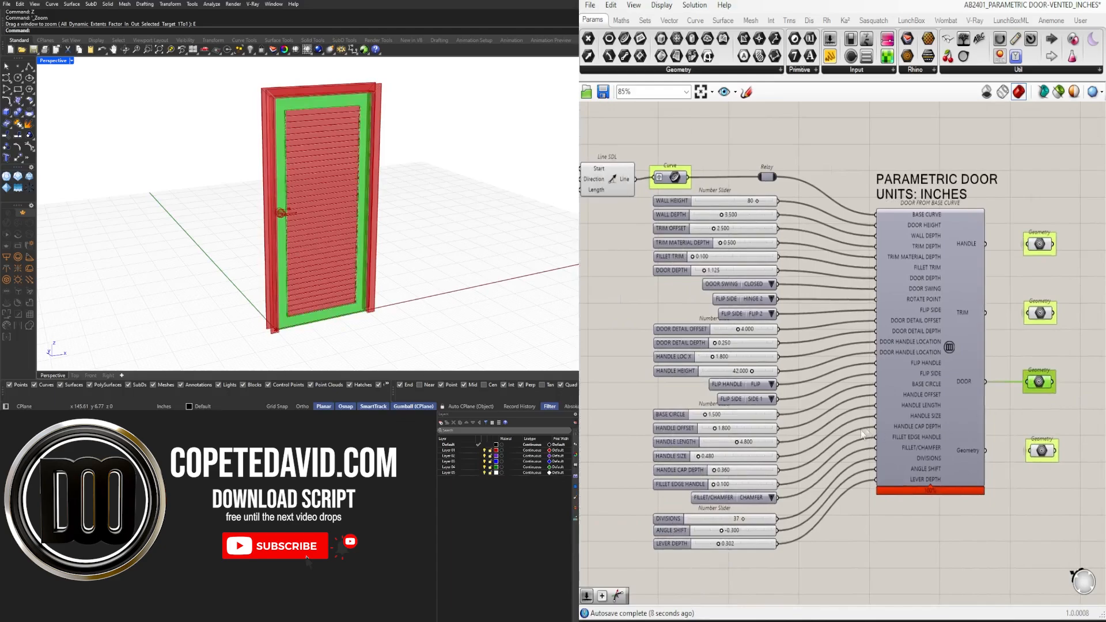
{"action": "scroll", "coordinate": [786, 476], "scroll_direction": "up", "scroll_amount": 1}
{"action": "scroll", "coordinate": [786, 472], "scroll_direction": "down", "scroll_amount": 2}
{"action": "right_click_drag", "start_coordinate": [944, 478], "coordinate": [877, 473]}
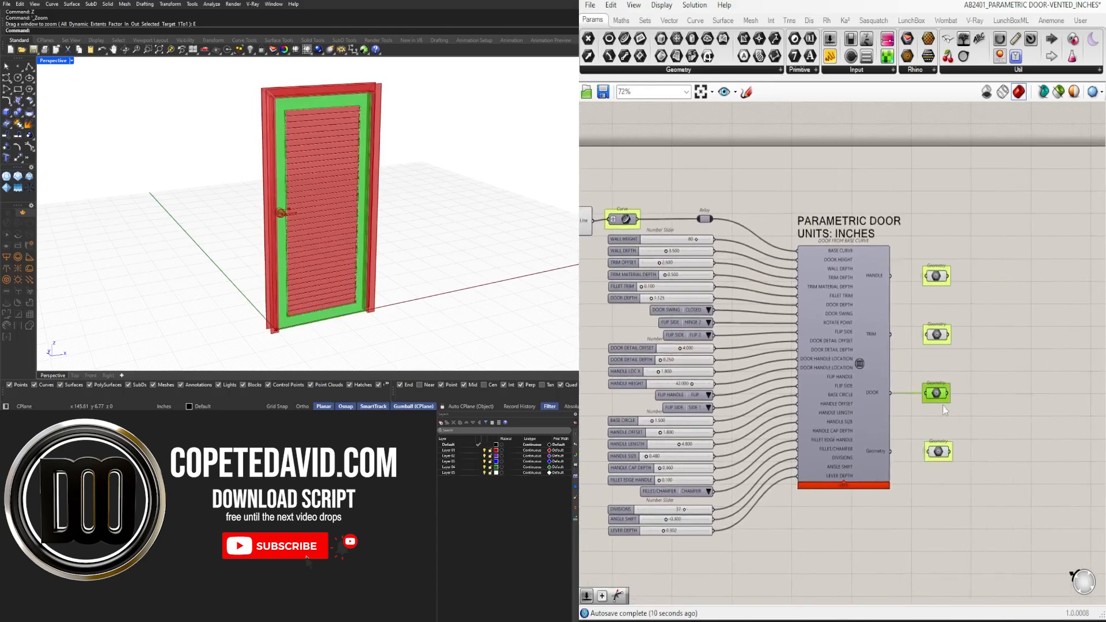
{"action": "left_click_drag", "start_coordinate": [961, 361], "coordinate": [916, 321]}
{"action": "left_click_drag", "start_coordinate": [969, 294], "coordinate": [918, 257]}
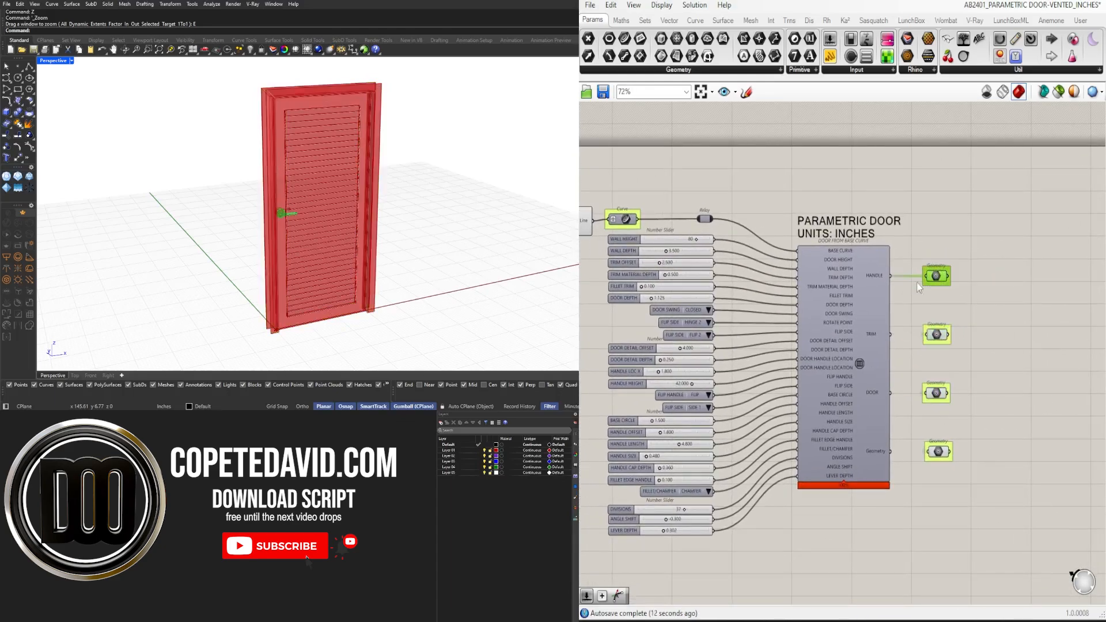
{"action": "scroll", "coordinate": [932, 381], "scroll_direction": "up", "scroll_amount": 2}
{"action": "left_click", "coordinate": [937, 397]}
{"action": "left_click", "coordinate": [996, 413]}
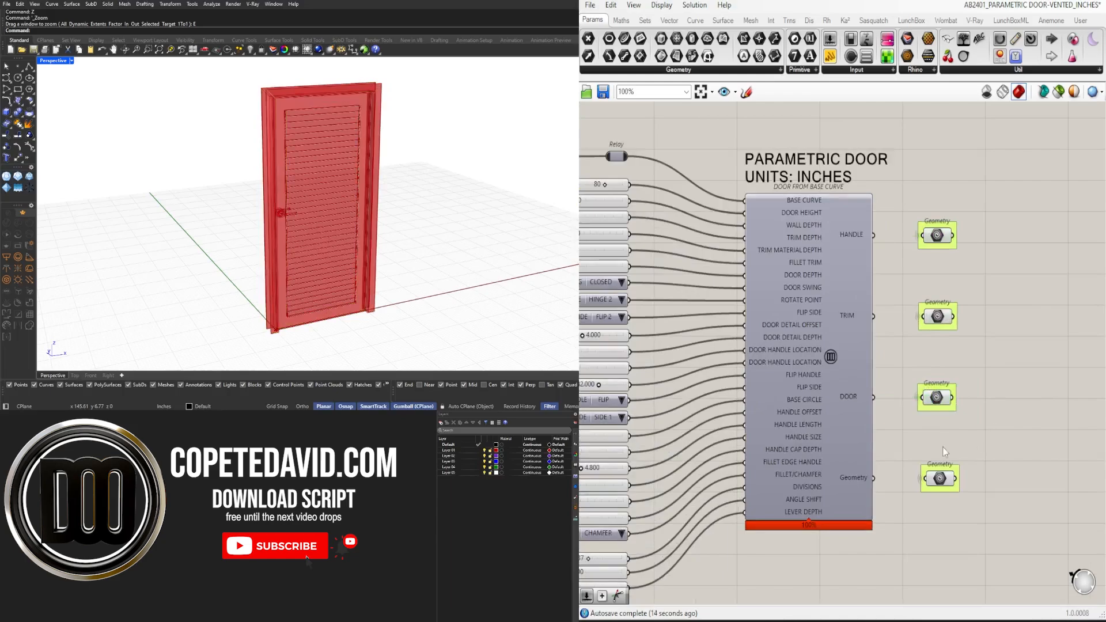
Step: Examine the cluster's sliders and option lists, and inspect the louvered door from several angles in the Perspective viewport
{"action": "right_click_drag", "start_coordinate": [801, 444], "coordinate": [984, 440]}
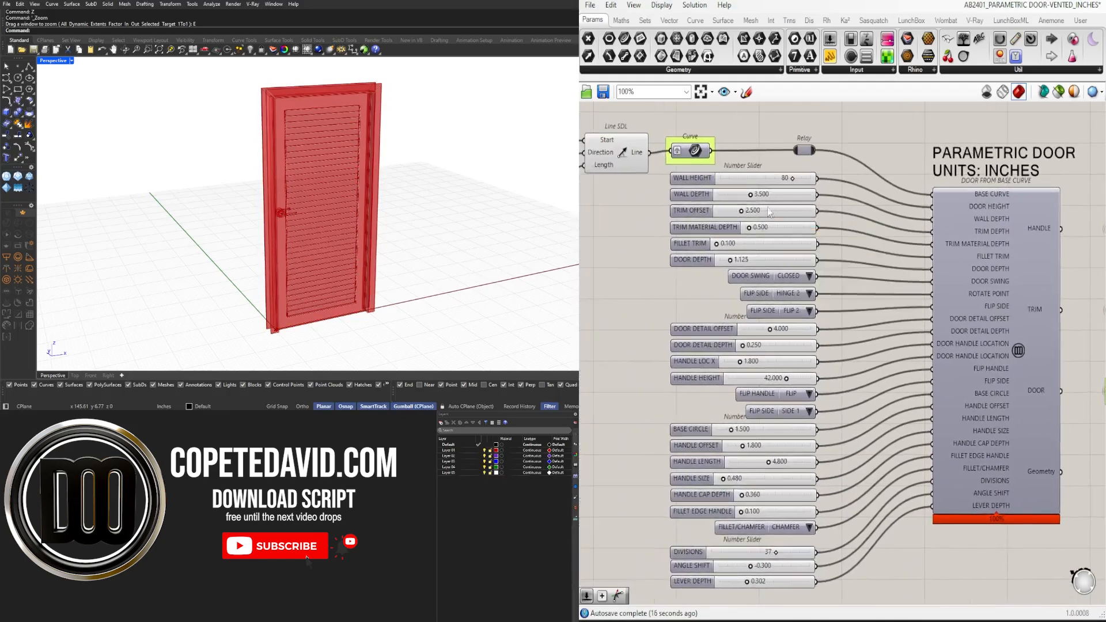
{"action": "scroll", "coordinate": [692, 186], "scroll_direction": "up", "scroll_amount": 3}
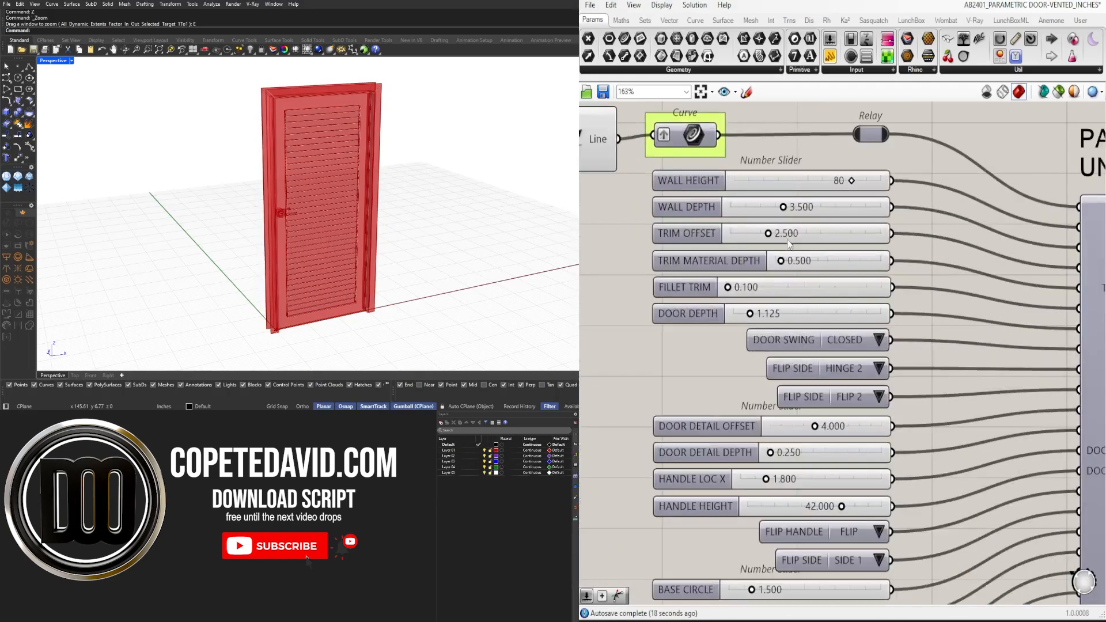
{"action": "scroll", "coordinate": [833, 276], "scroll_direction": "down", "scroll_amount": 7}
{"action": "right_click_drag", "start_coordinate": [972, 405], "coordinate": [930, 391]}
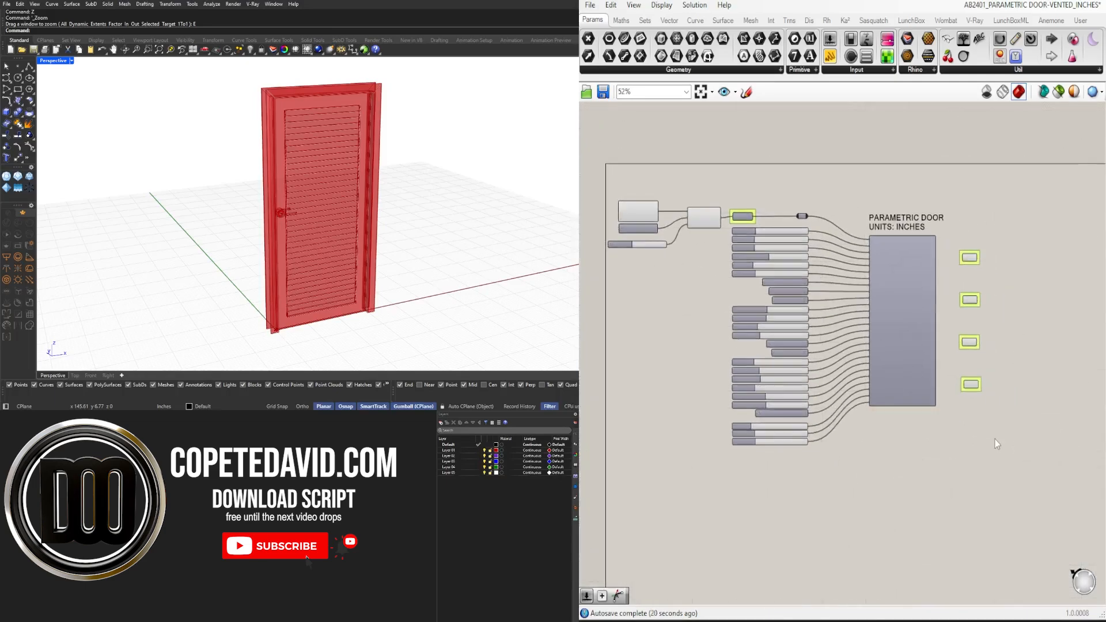
{"action": "mouse_move", "coordinate": [446, 197]}
{"action": "right_mouse_down"}
{"action": "mouse_move", "coordinate": [387, 200]}
{"action": "mouse_move", "coordinate": [432, 211]}
{"action": "right_mouse_up"}
{"action": "scroll", "coordinate": [275, 173], "scroll_direction": "up", "scroll_amount": 5}
{"action": "scroll", "coordinate": [277, 199], "scroll_direction": "down", "scroll_amount": 4}
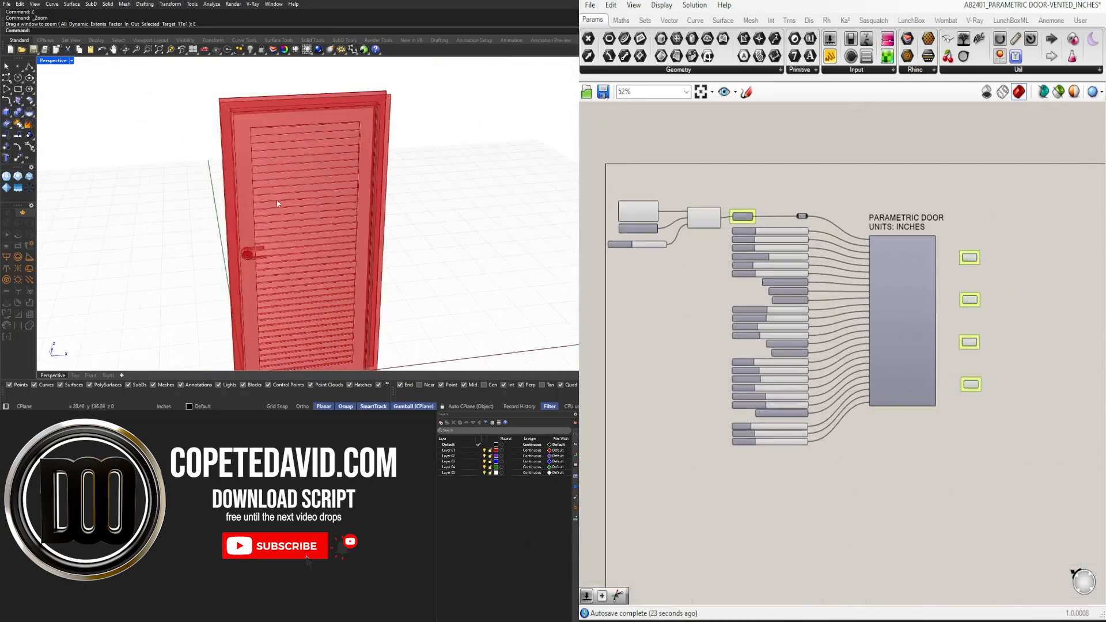
{"action": "right_click_drag", "start_coordinate": [279, 205], "coordinate": [349, 181]}
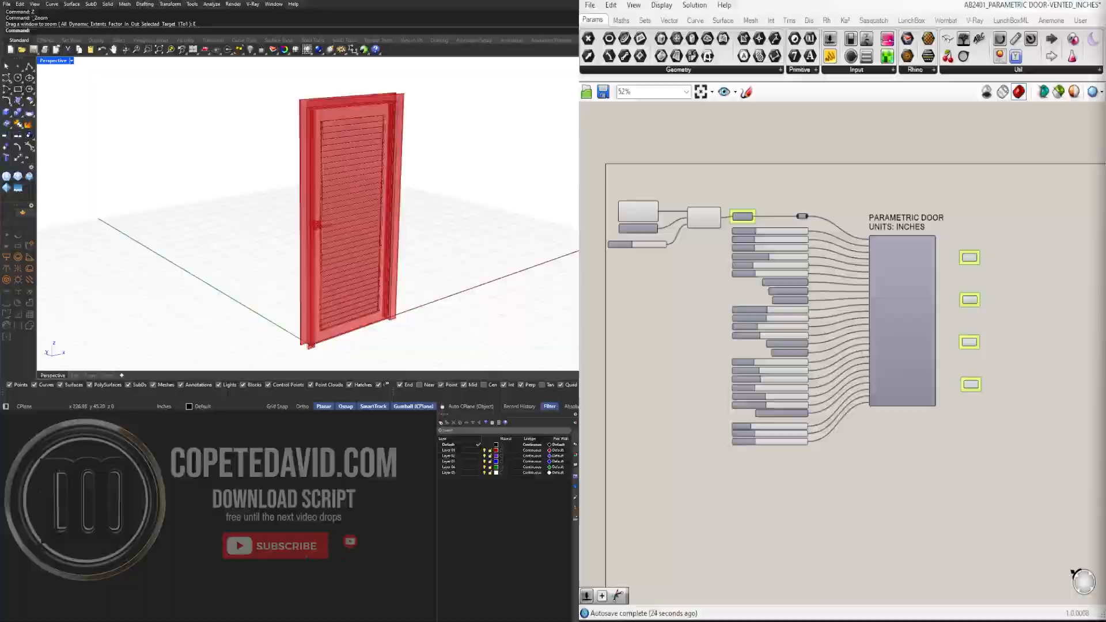